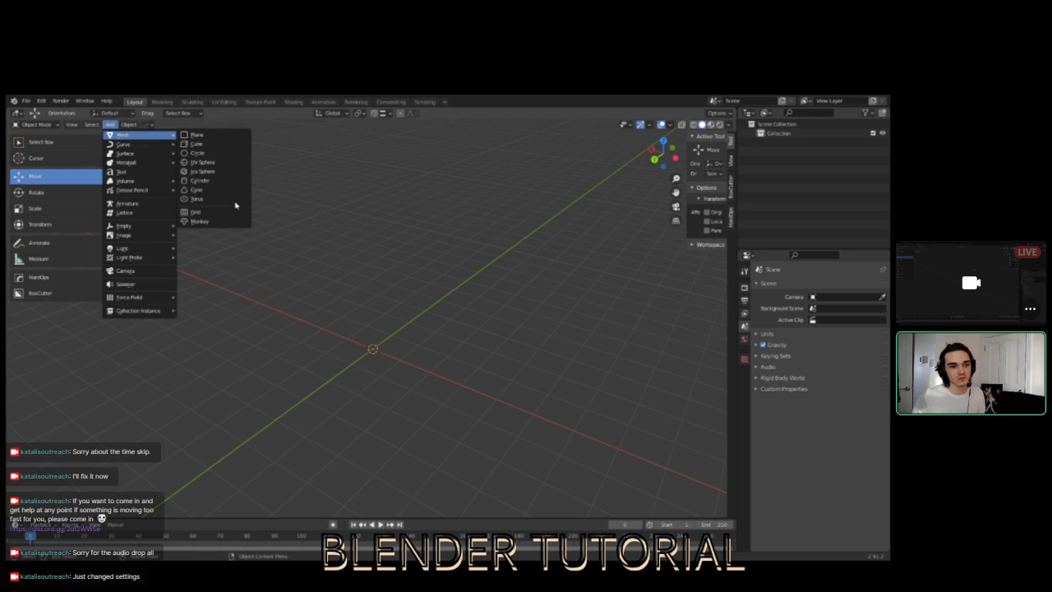
# - Add a cube mesh at the scene origin and select it
pyautogui.click(218, 149)
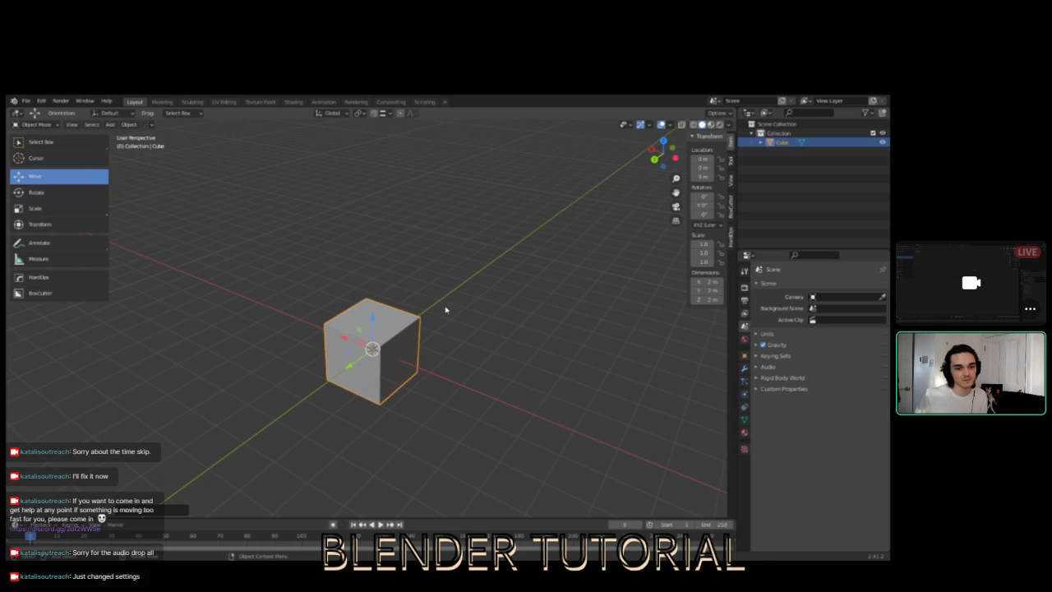
pyautogui.click(453, 279)
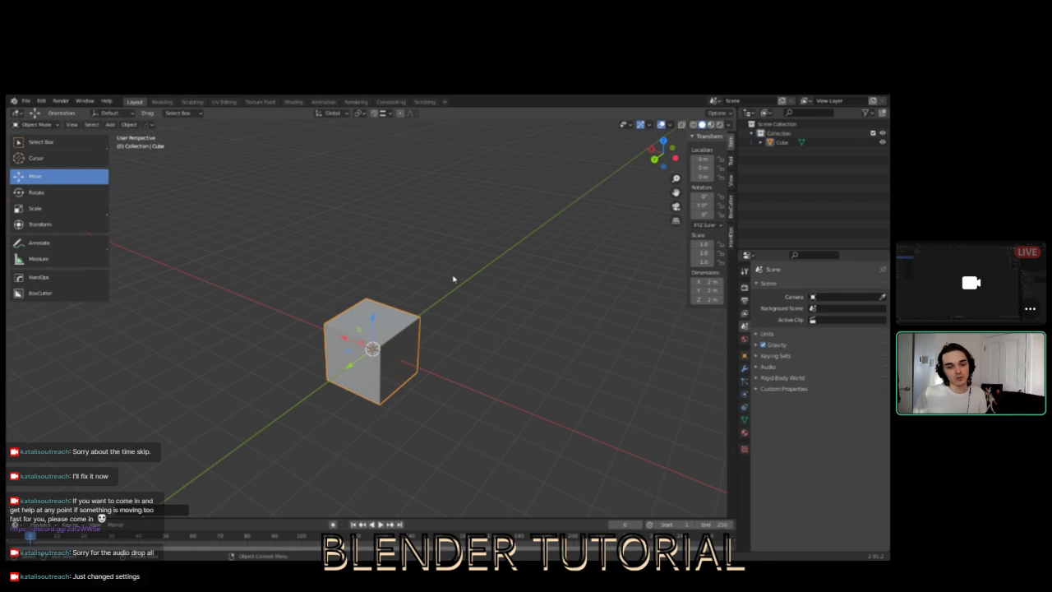
pyautogui.moveTo(265, 234); pyautogui.dragTo(489, 441)
pyautogui.click(464, 355)
pyautogui.click(387, 331)
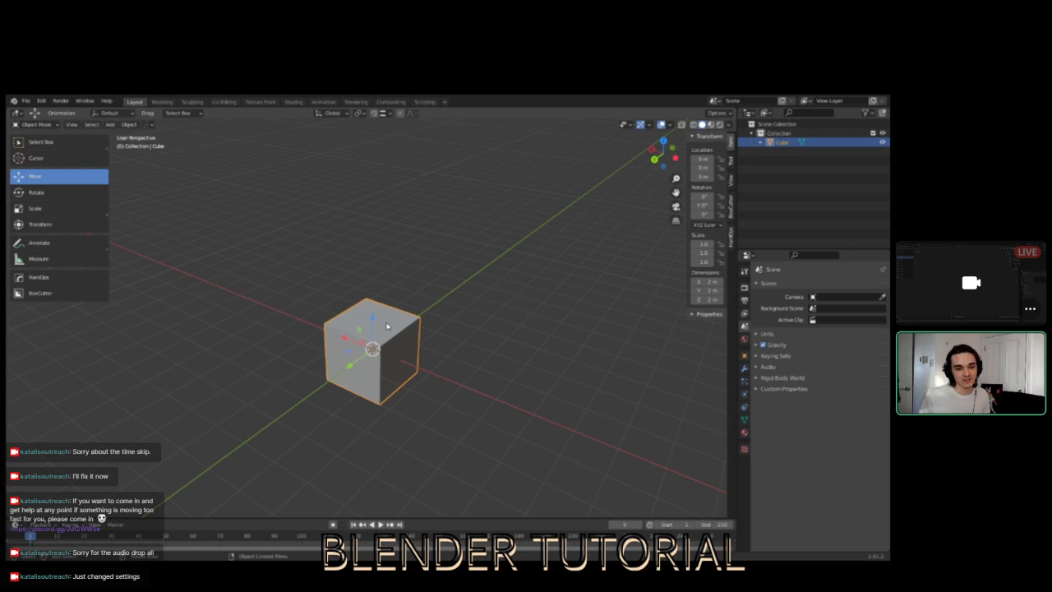
pyautogui.moveTo(385, 329); pyautogui.dragTo(418, 346, button='middle')
pyautogui.scroll(2, 417, 349)
pyautogui.moveTo(482, 345); pyautogui.dragTo(445, 346, button='middle')
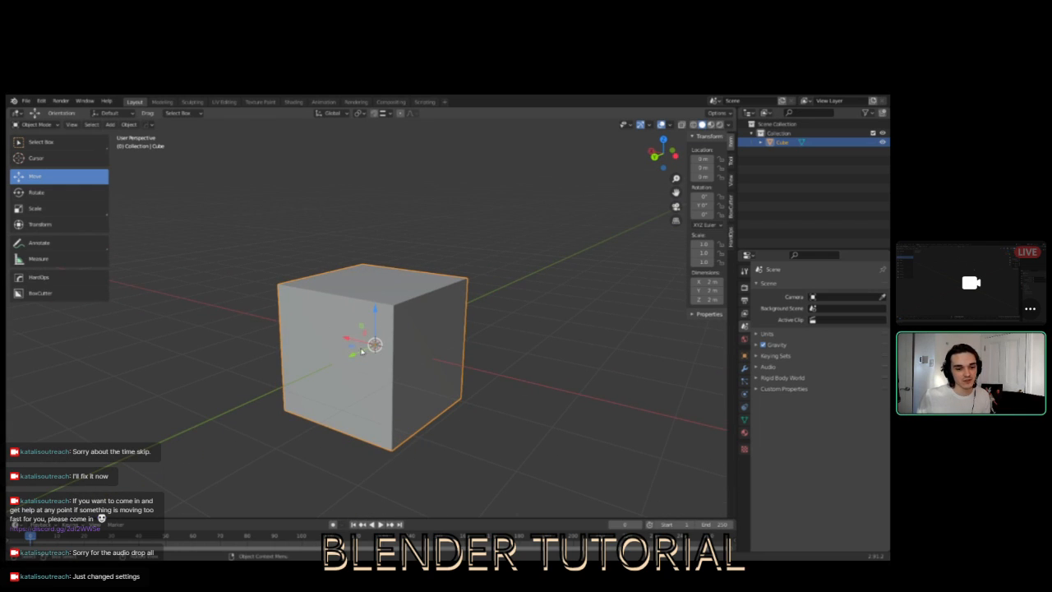
pyautogui.moveTo(390, 340)
pyautogui.mouseDown(button='middle')
pyautogui.moveTo(354, 333)
pyautogui.moveTo(375, 328)
pyautogui.mouseUp(button='middle')
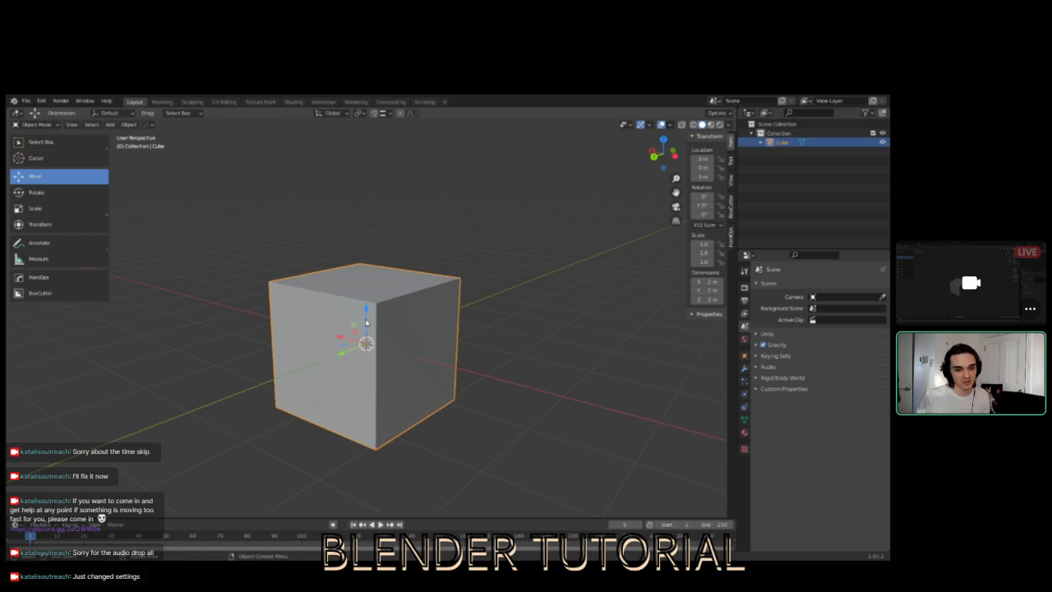
# - Raise the cube by a little under 1 m along the Z axis and leave it selected
pyautogui.moveTo(367, 325); pyautogui.dragTo(362, 261)
pyautogui.moveTo(353, 343); pyautogui.dragTo(346, 293, button='middle')
pyautogui.press('g')
pyautogui.press('z')
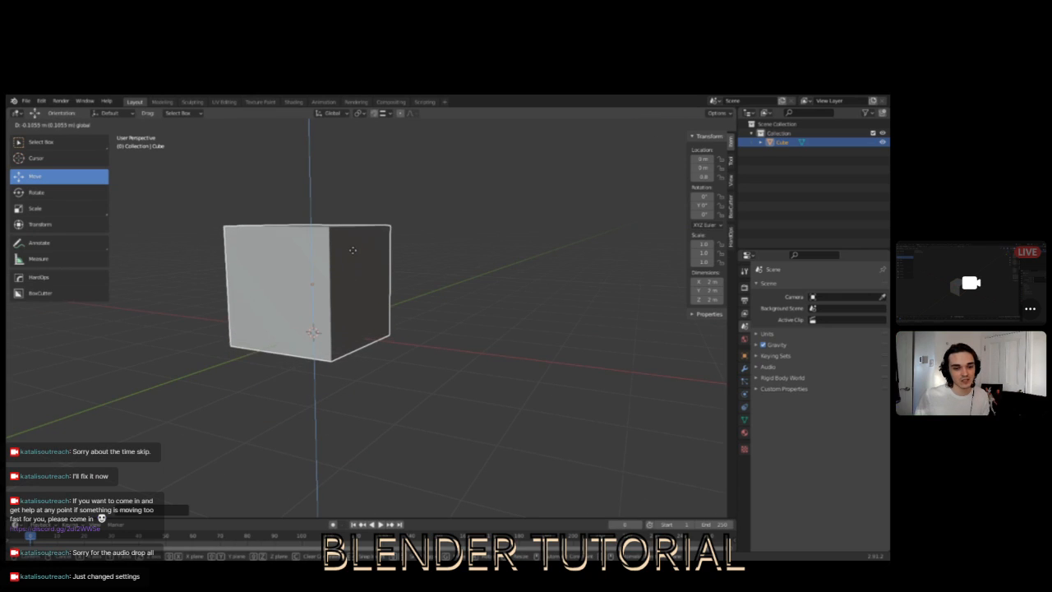
pyautogui.click(354, 244)
pyautogui.press('KP_1')
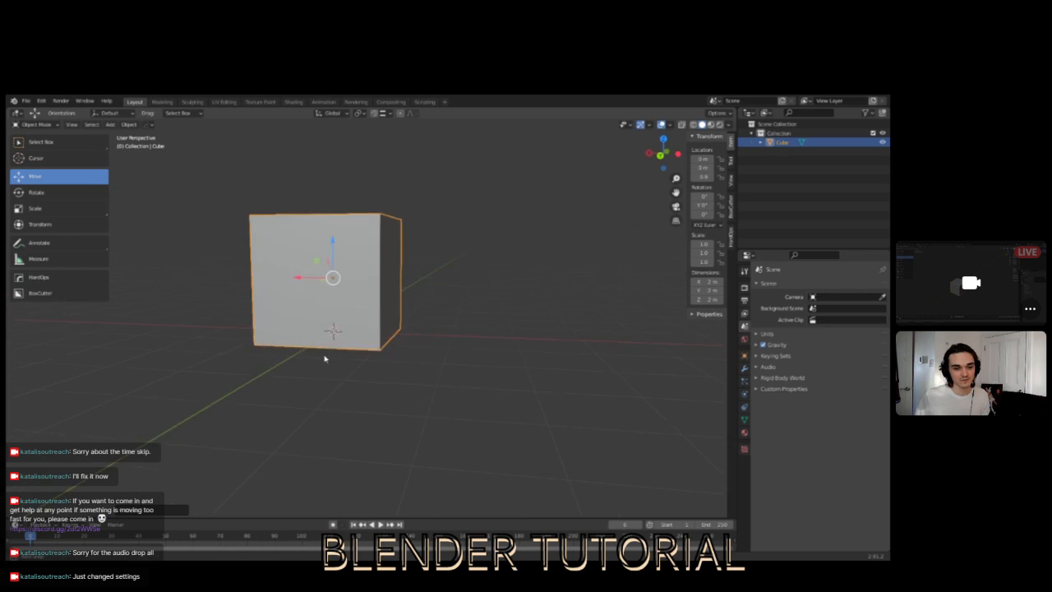
pyautogui.moveTo(337, 356); pyautogui.dragTo(344, 348, button='middle')
pyautogui.click(468, 320)
pyautogui.click(388, 316)
pyautogui.click(367, 381)
pyautogui.moveTo(392, 310); pyautogui.dragTo(392, 351, button='middle')
pyautogui.click(376, 308)
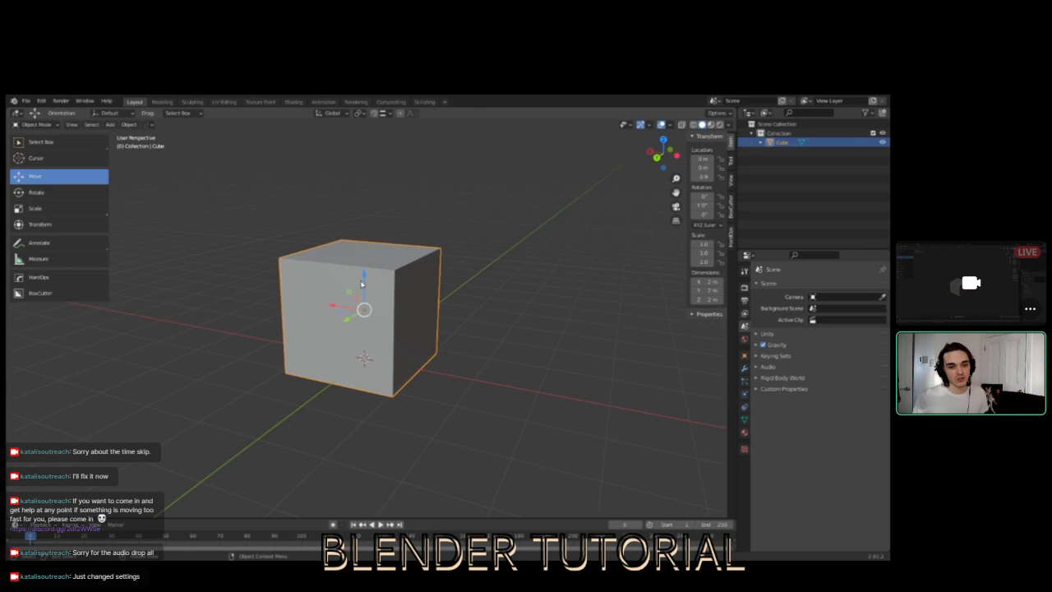
# - Nudge the cube slightly along the Z axis and then freely with the Move tool
pyautogui.moveTo(362, 283); pyautogui.dragTo(353, 277)
pyautogui.moveTo(347, 317); pyautogui.dragTo(406, 305, button='middle')
pyautogui.moveTo(409, 305); pyautogui.dragTo(379, 312)
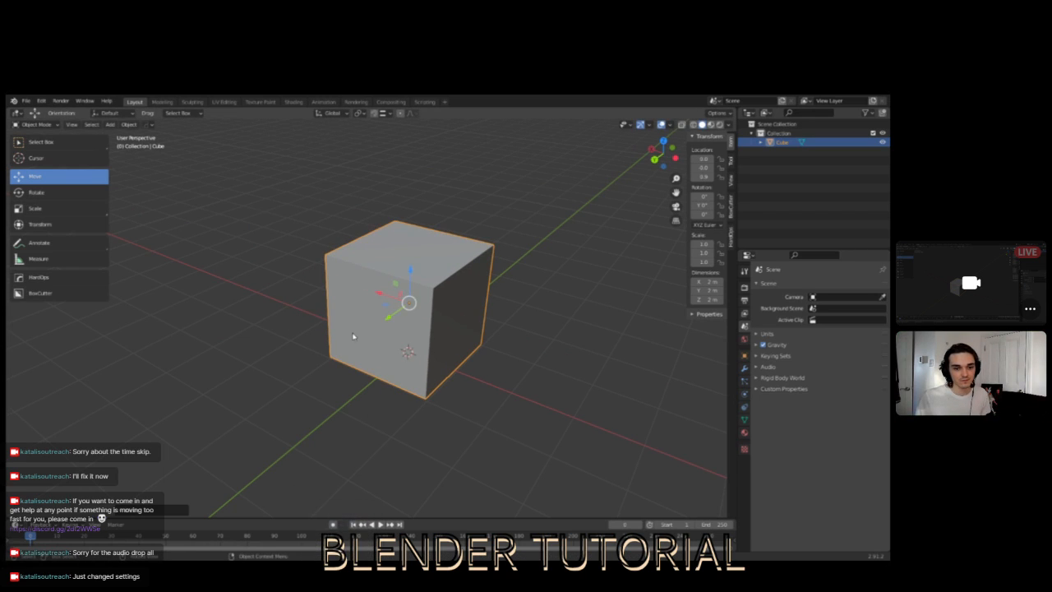
# - Try moving the cube along the X and Y axes, and undo the moves
pyautogui.moveTo(362, 327); pyautogui.dragTo(402, 324, button='middle')
pyautogui.moveTo(393, 282); pyautogui.dragTo(283, 265)
pyautogui.moveTo(325, 294); pyautogui.dragTo(307, 343)
pyautogui.hotkey('ctrl', 'z')
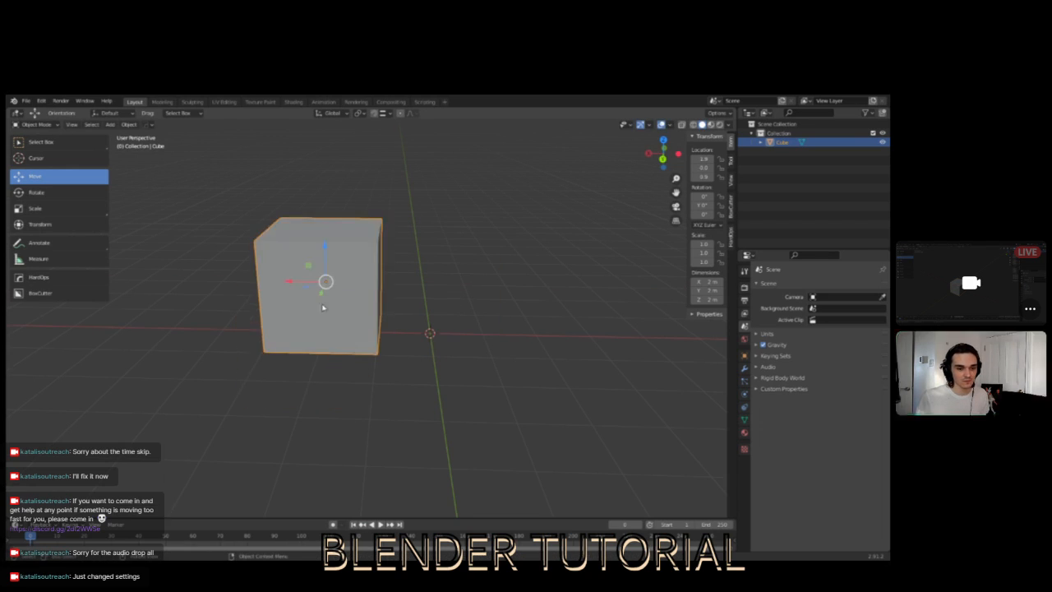
pyautogui.moveTo(322, 294); pyautogui.dragTo(306, 343)
pyautogui.hotkey('ctrl', 'z')
pyautogui.hotkey('ctrl', 'z')
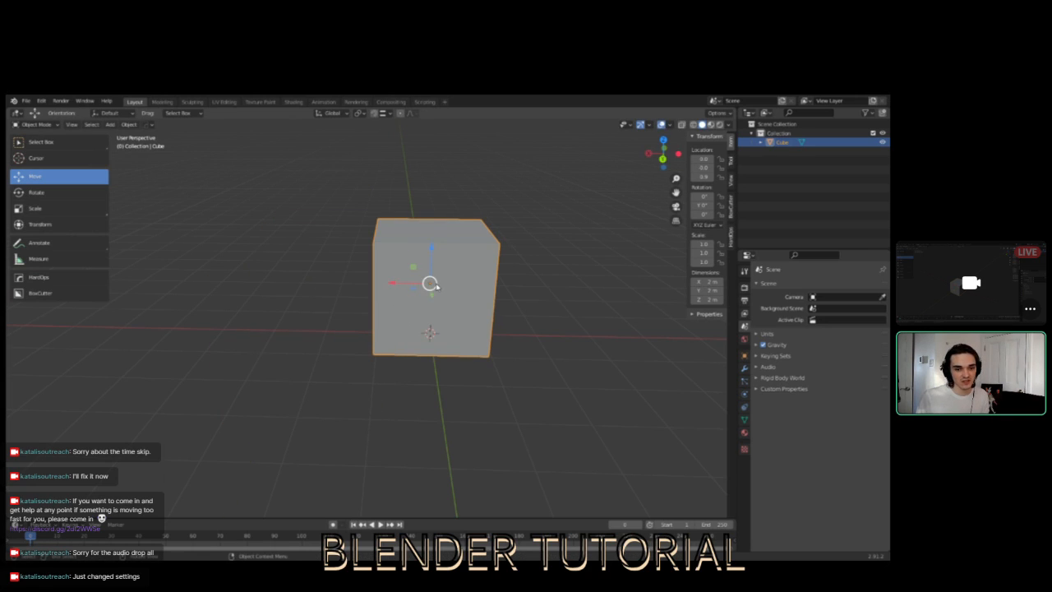
# - Try moving the cube freely in the view plane, undoing each move
pyautogui.moveTo(438, 285); pyautogui.dragTo(371, 278)
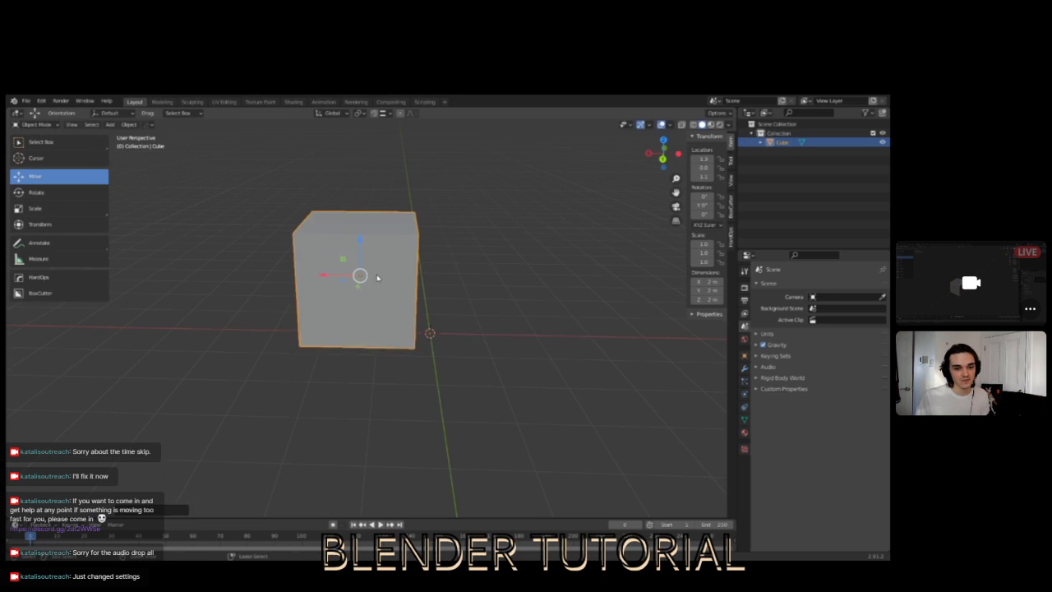
pyautogui.hotkey('ctrl', 'z')
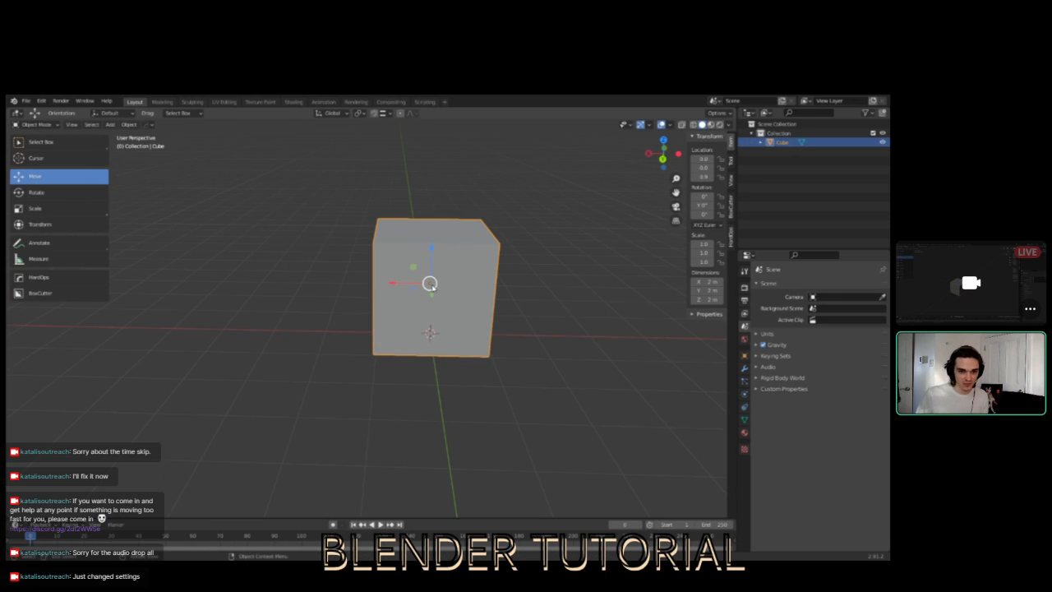
pyautogui.moveTo(430, 282); pyautogui.dragTo(356, 262)
pyautogui.hotkey('ctrl', 'z')
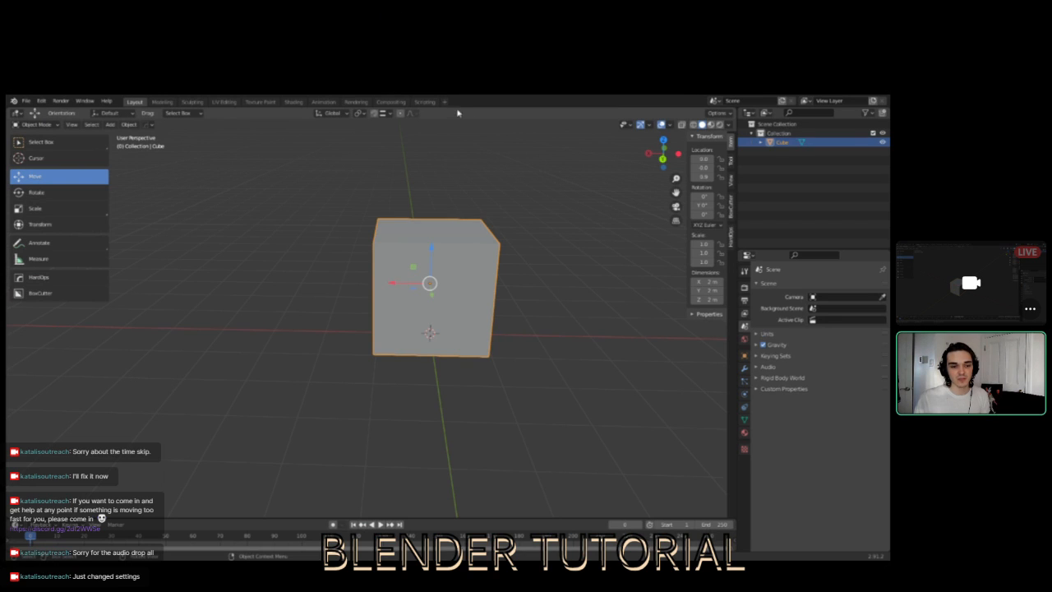
pyautogui.moveTo(509, 276); pyautogui.dragTo(385, 269, button='middle')
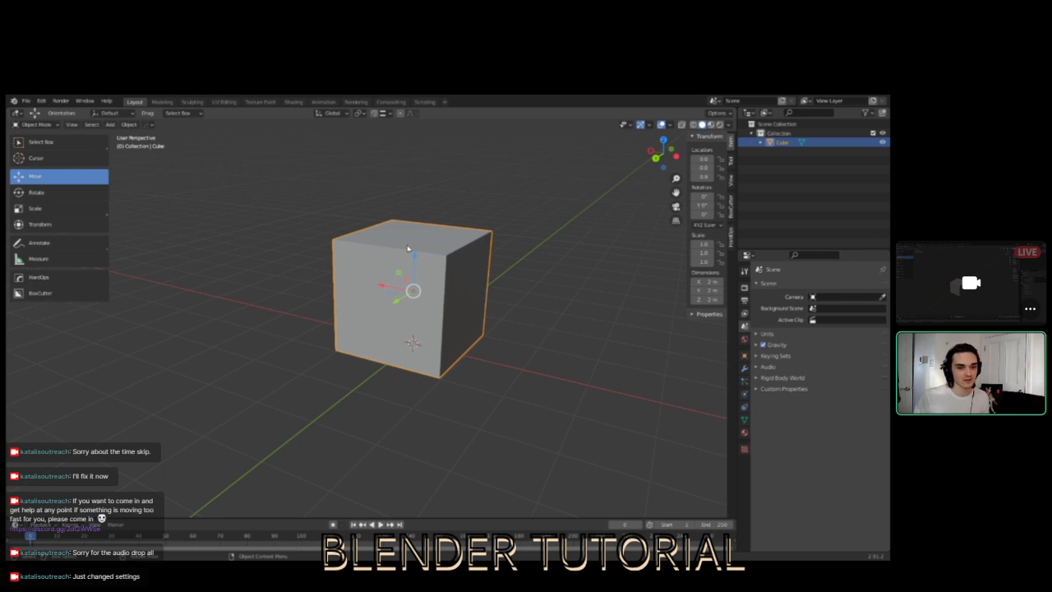
# - Rotate the cube freely, trackball-style, with the Rotate tool
pyautogui.click(59, 190)
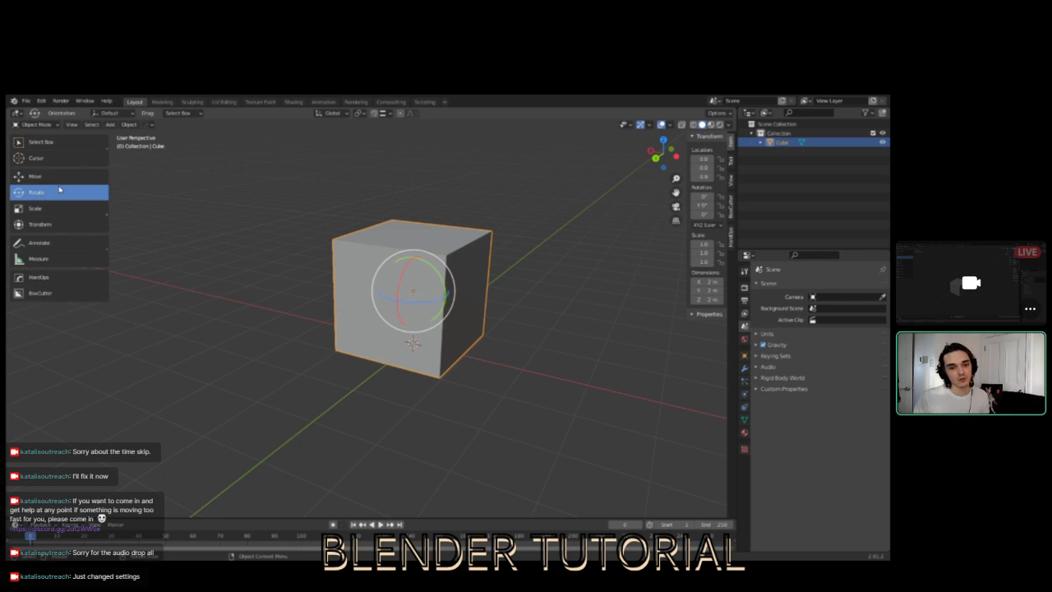
pyautogui.moveTo(288, 255); pyautogui.dragTo(393, 283, button='middle')
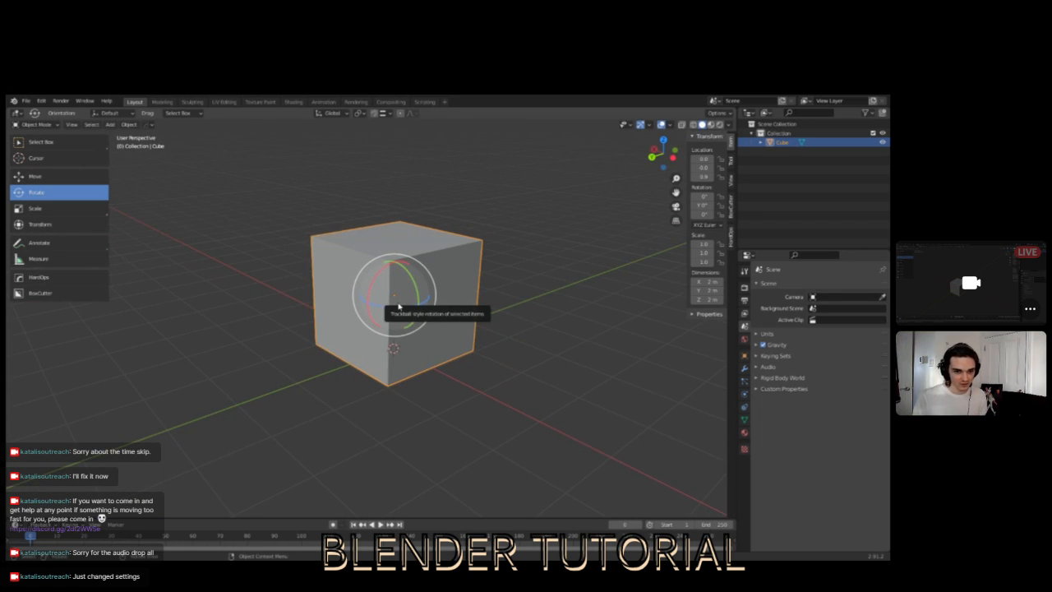
pyautogui.click(43, 180)
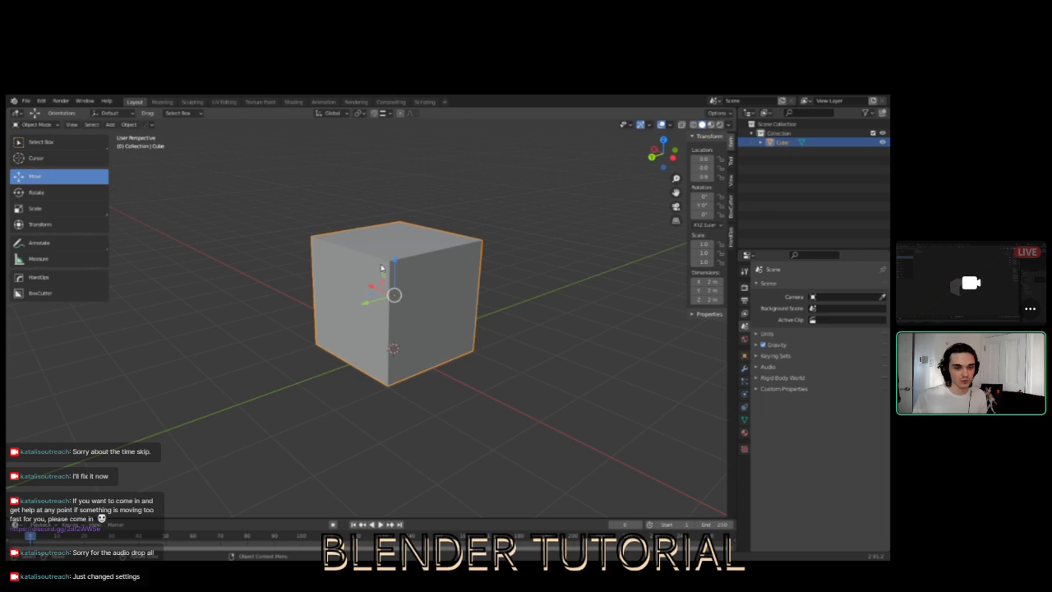
pyautogui.click(35, 192)
pyautogui.moveTo(409, 311); pyautogui.dragTo(403, 333, button='middle')
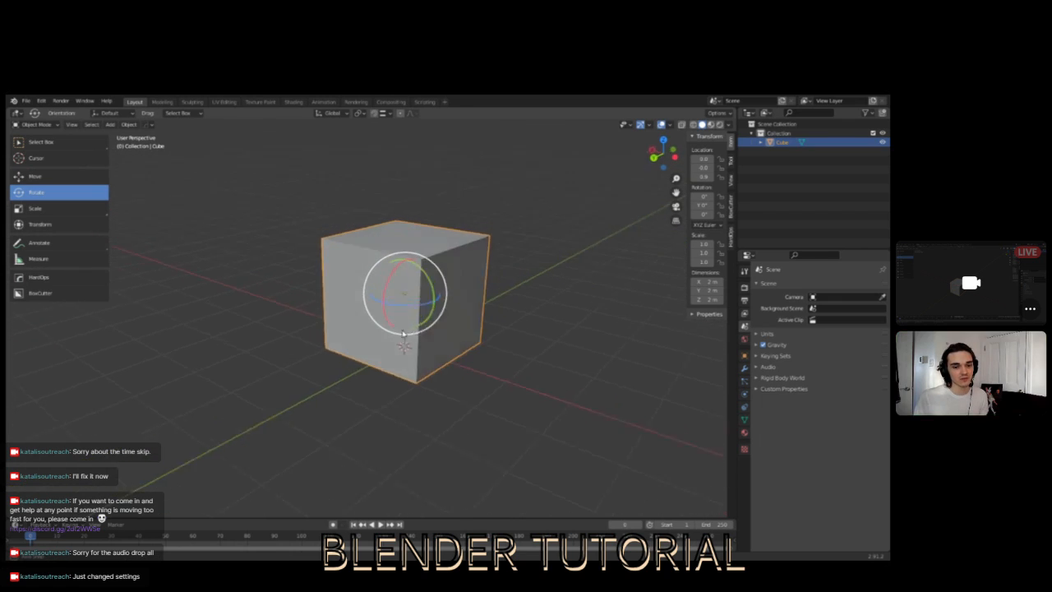
pyautogui.scroll(3, 403, 329)
pyautogui.moveTo(423, 296); pyautogui.dragTo(403, 279)
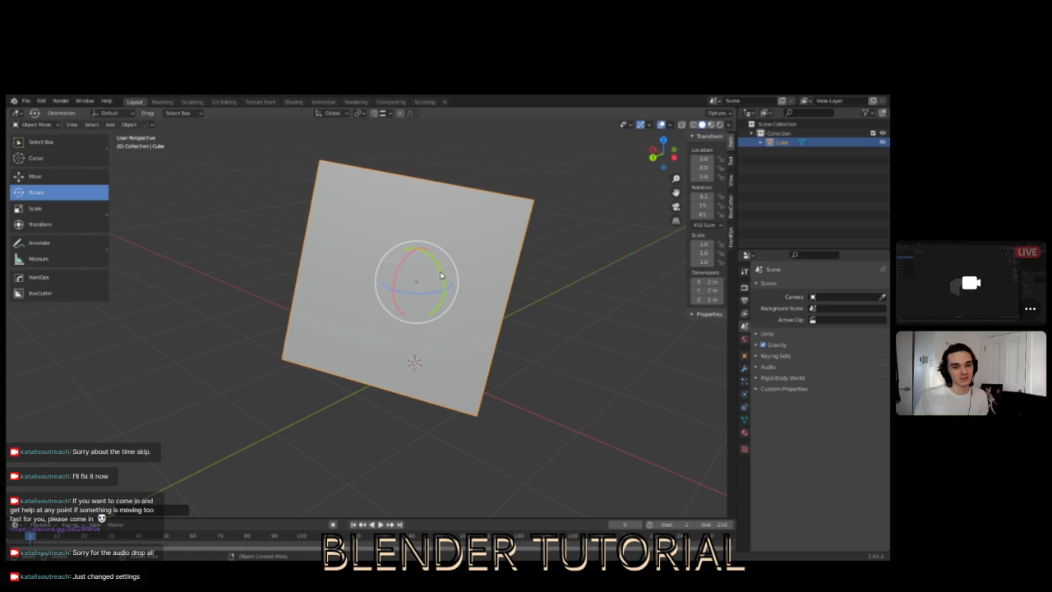
# - Try further rotations of the cube, including one about the Y axis, and undo all rotations
pyautogui.moveTo(344, 286); pyautogui.dragTo(474, 269, button='middle')
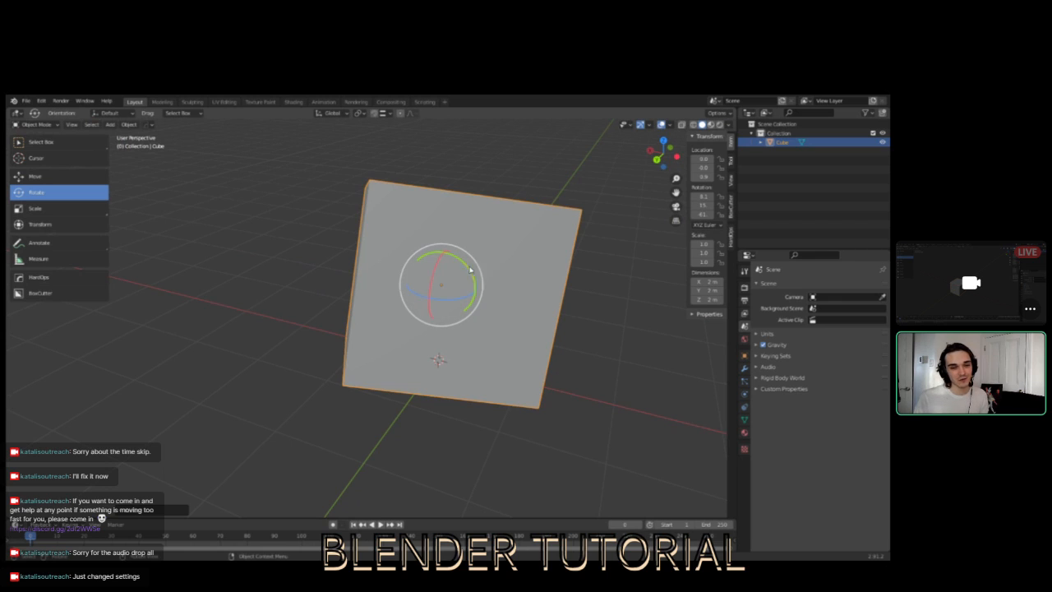
pyautogui.moveTo(471, 271); pyautogui.dragTo(454, 264)
pyautogui.moveTo(463, 278); pyautogui.dragTo(463, 354)
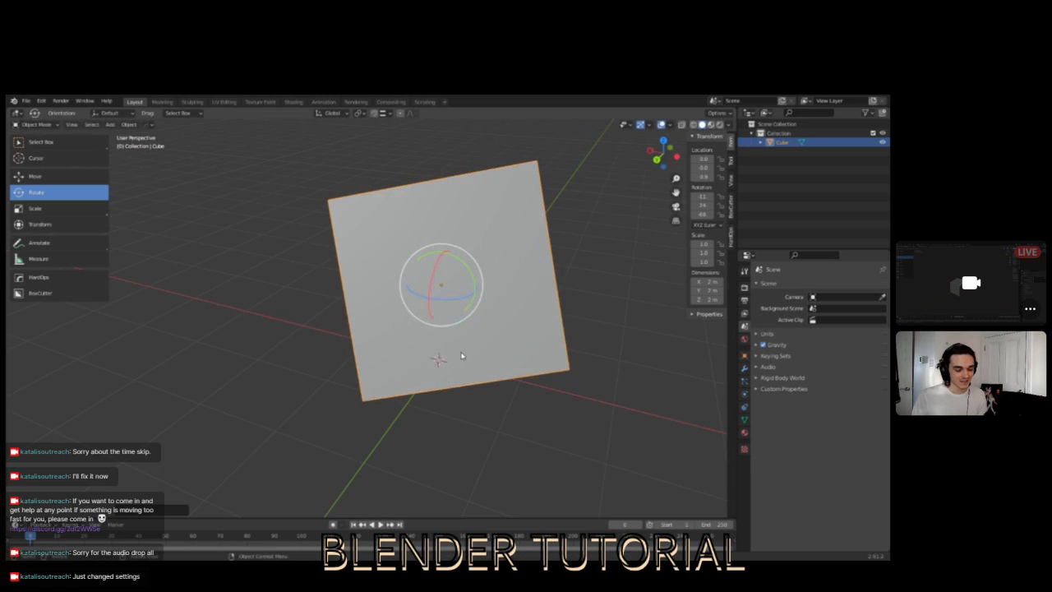
pyautogui.hotkey('ctrl', 'z')
pyautogui.hotkey('ctrl', 'z')
pyautogui.hotkey('ctrl', 'z')
pyautogui.moveTo(500, 274); pyautogui.dragTo(419, 294, button='middle')
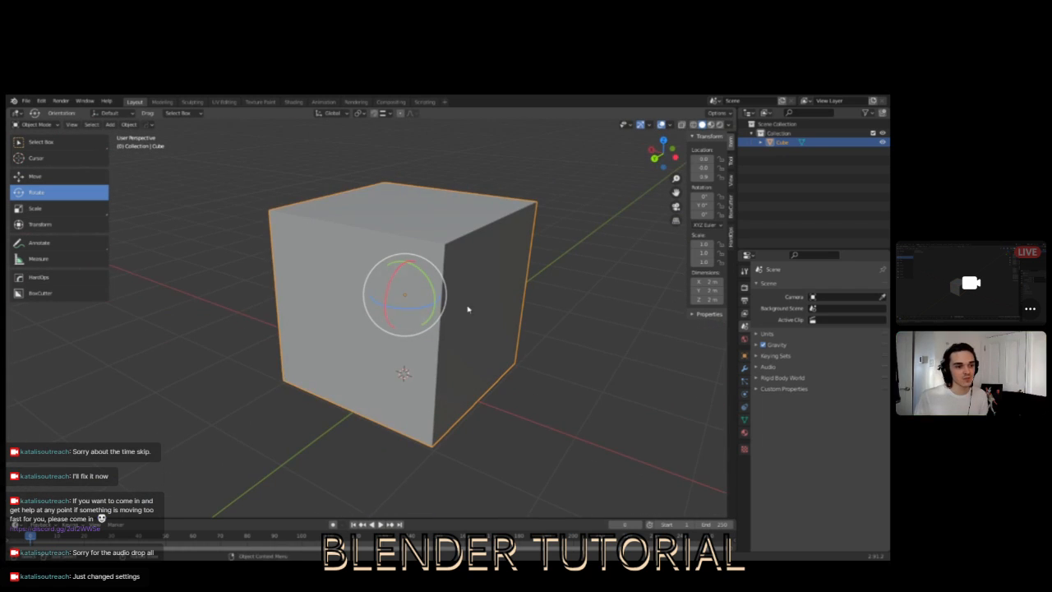
# - Resize the cube along individual axes with the Scale tool, starting with the X axis
pyautogui.click(63, 212)
pyautogui.scroll(-1, 291, 254)
pyautogui.moveTo(291, 254); pyautogui.dragTo(322, 256, button='middle')
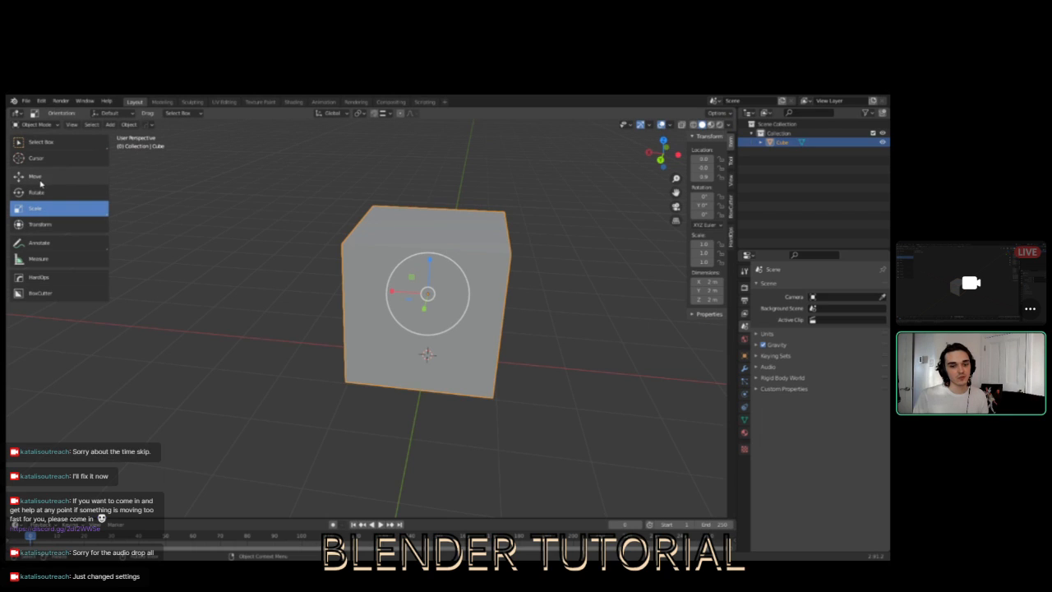
pyautogui.moveTo(387, 266); pyautogui.dragTo(360, 260, button='middle')
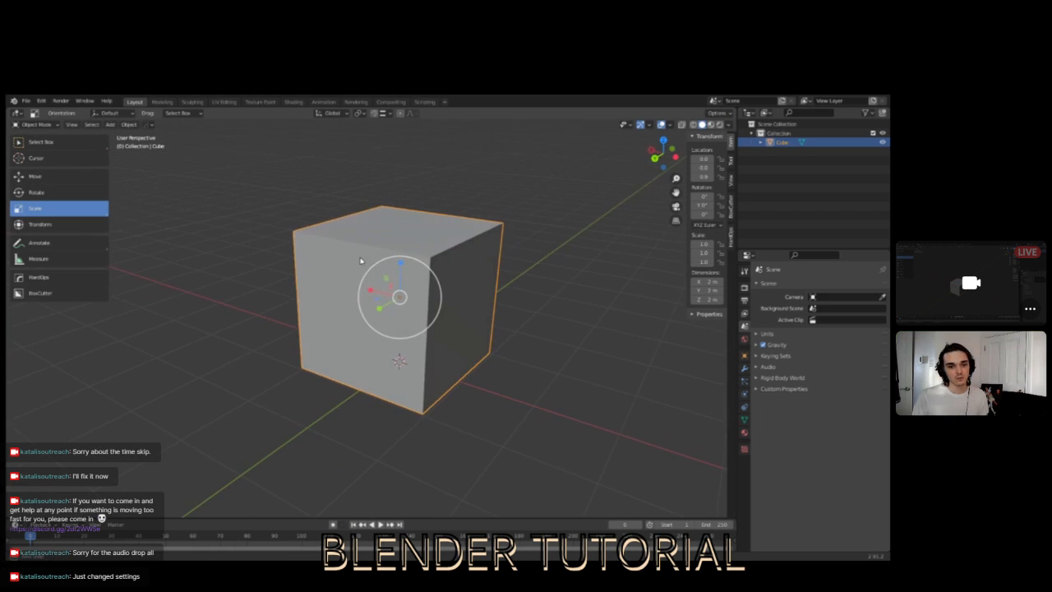
pyautogui.moveTo(374, 301); pyautogui.dragTo(387, 294, button='middle')
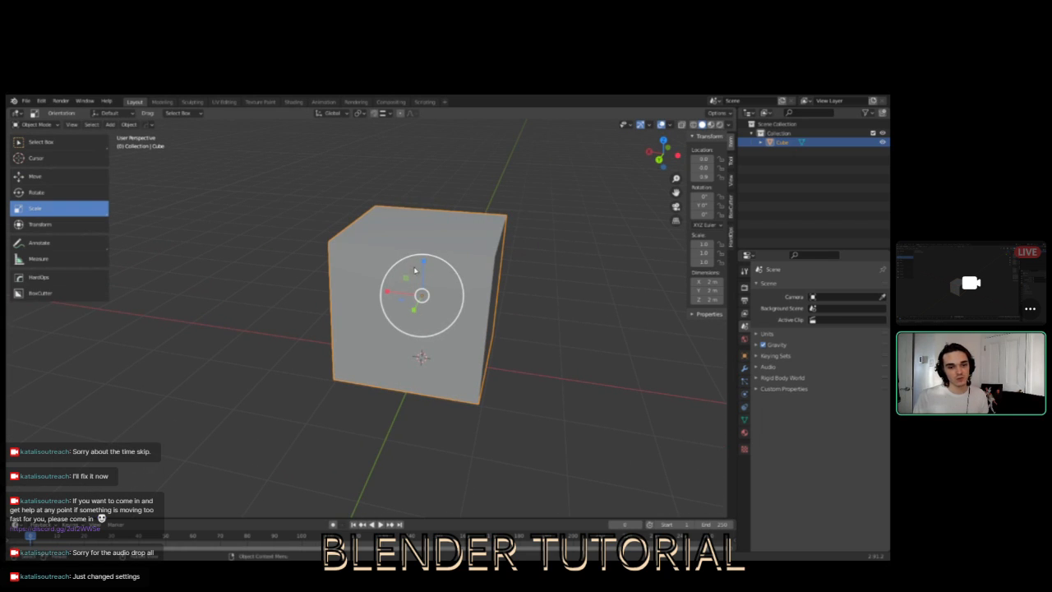
pyautogui.moveTo(388, 292); pyautogui.dragTo(416, 298)
pyautogui.moveTo(498, 325); pyautogui.dragTo(429, 314, button='middle')
pyautogui.moveTo(321, 290); pyautogui.dragTo(277, 301)
# - Try scaling the cube along one axis again, and undo all the scaling changes
pyautogui.moveTo(277, 301); pyautogui.dragTo(404, 298, button='middle')
pyautogui.moveTo(387, 292); pyautogui.dragTo(411, 303)
pyautogui.moveTo(411, 302); pyautogui.dragTo(388, 291, button='middle')
pyautogui.moveTo(288, 274)
pyautogui.mouseDown(button='middle')
pyautogui.moveTo(386, 279)
pyautogui.moveTo(317, 262)
pyautogui.moveTo(362, 264)
pyautogui.moveTo(304, 261)
pyautogui.mouseUp(button='middle')
pyautogui.hotkey('ctrl', 'z')
pyautogui.hotkey('ctrl', 'z')
pyautogui.hotkey('ctrl', 'z')
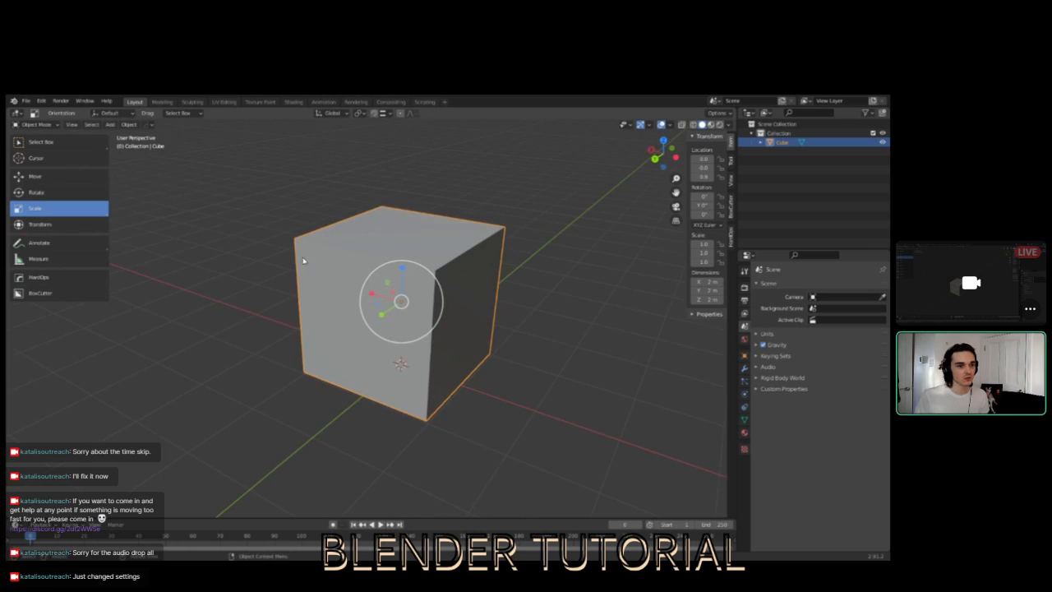
# - Delete the cube and add a Monkey mesh at the scene origin
pyautogui.press('x')
pyautogui.click(390, 253)
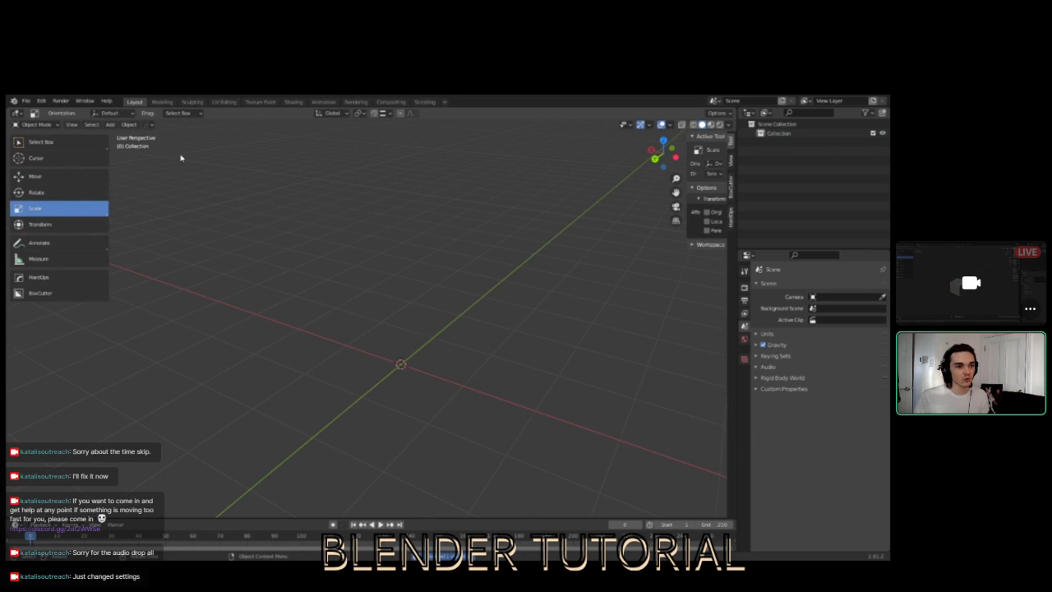
pyautogui.click(112, 125)
pyautogui.moveTo(117, 137)
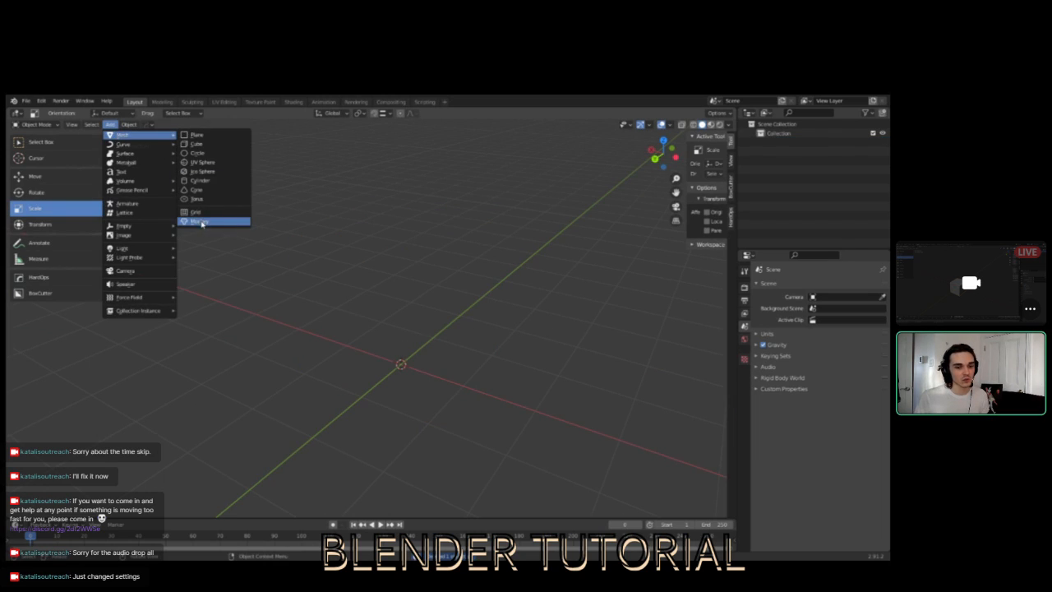
pyautogui.click(202, 222)
pyautogui.moveTo(440, 296); pyautogui.dragTo(471, 288, button='middle')
pyautogui.scroll(2, 502, 311)
# - Stretch the monkey to about 4.2 times its width along the X axis and keep it selected
pyautogui.moveTo(462, 280); pyautogui.dragTo(583, 298)
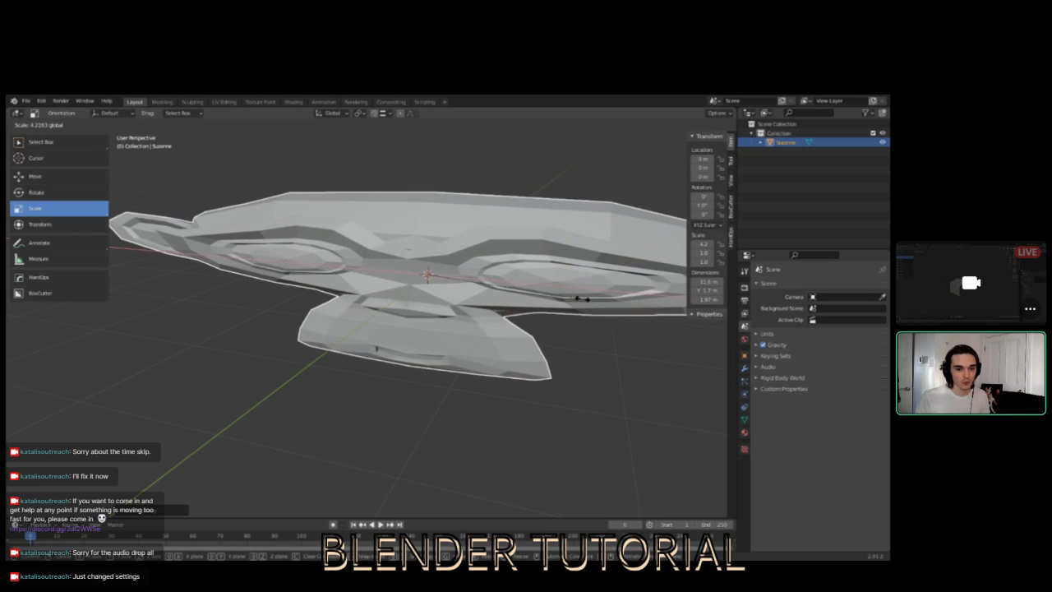
pyautogui.moveTo(583, 299); pyautogui.dragTo(366, 346, button='middle')
pyautogui.click(476, 372)
pyautogui.click(419, 287)
# - Delete the stretched monkey and add a new cube mesh at the scene origin
pyautogui.press('x')
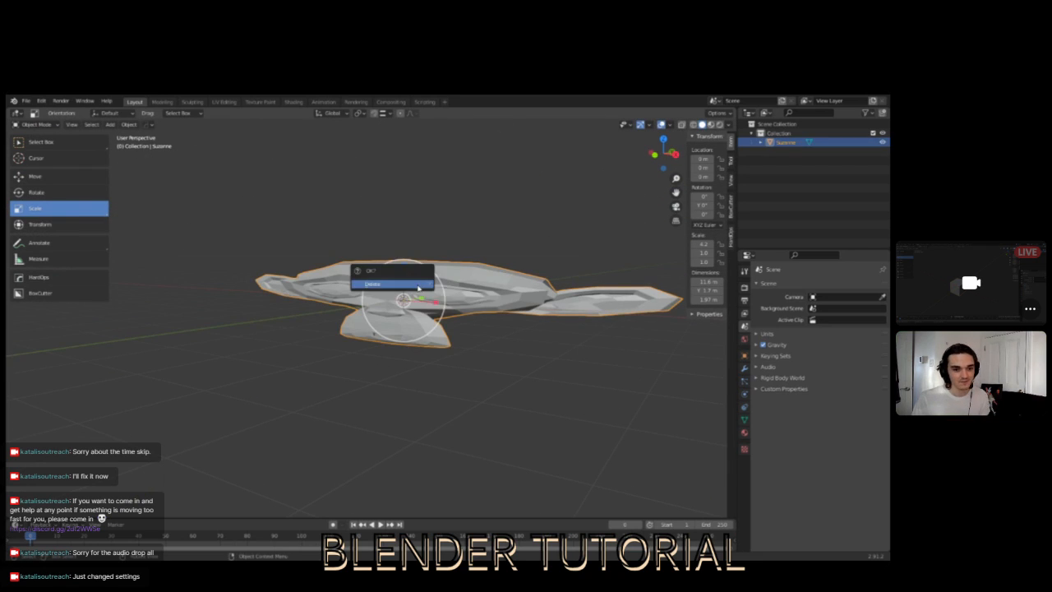
pyautogui.click(378, 286)
pyautogui.click(110, 124)
pyautogui.moveTo(121, 135)
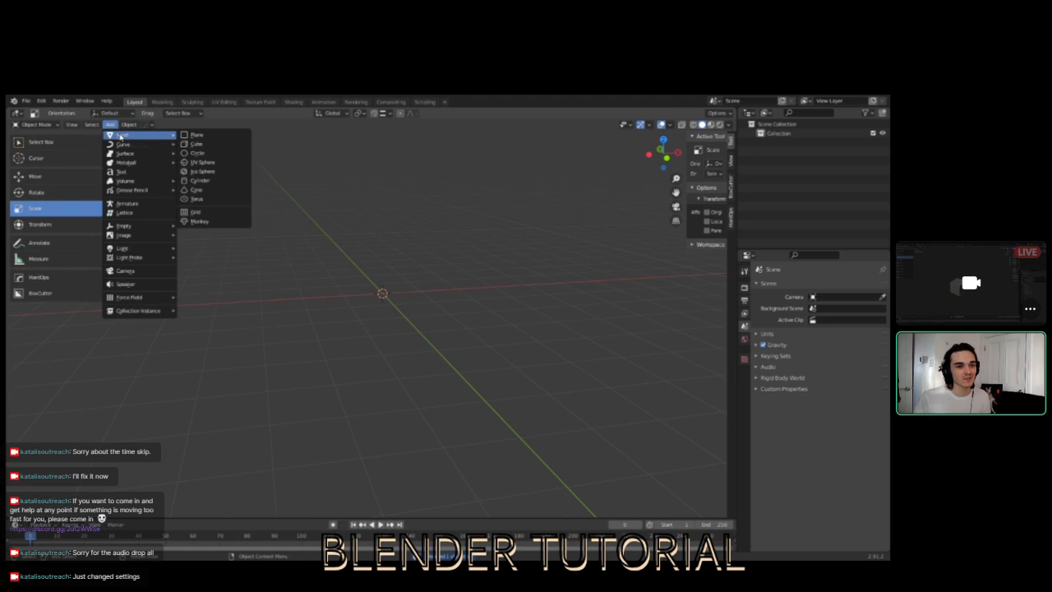
pyautogui.click(215, 144)
pyautogui.moveTo(214, 151); pyautogui.dragTo(395, 296, button='middle')
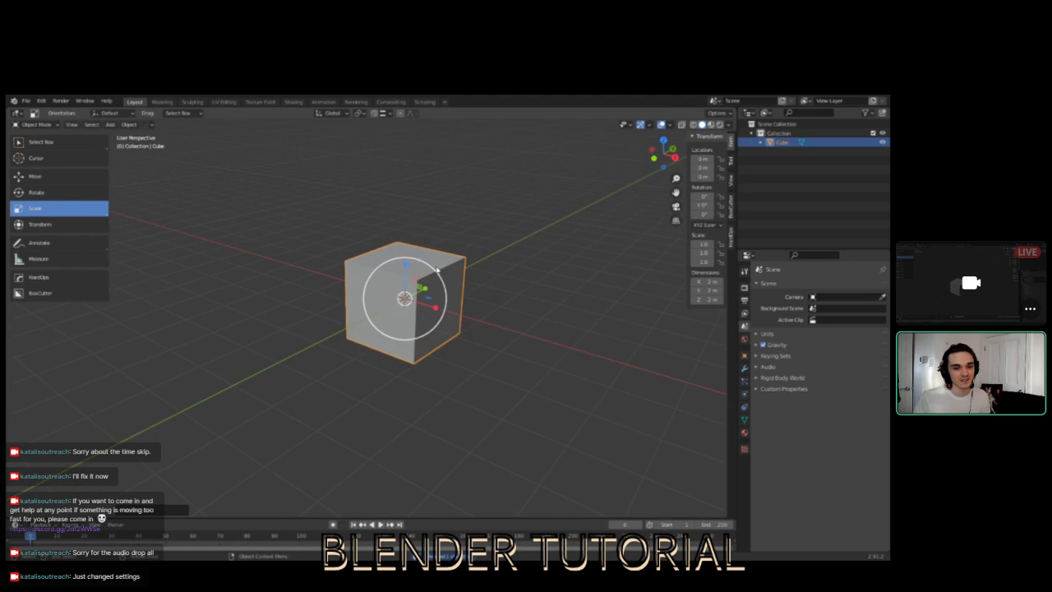
# - Move the new cube up by a little under 1 m along the Z axis and activate the Scale tool
pyautogui.click(49, 176)
pyautogui.moveTo(406, 263); pyautogui.dragTo(405, 221)
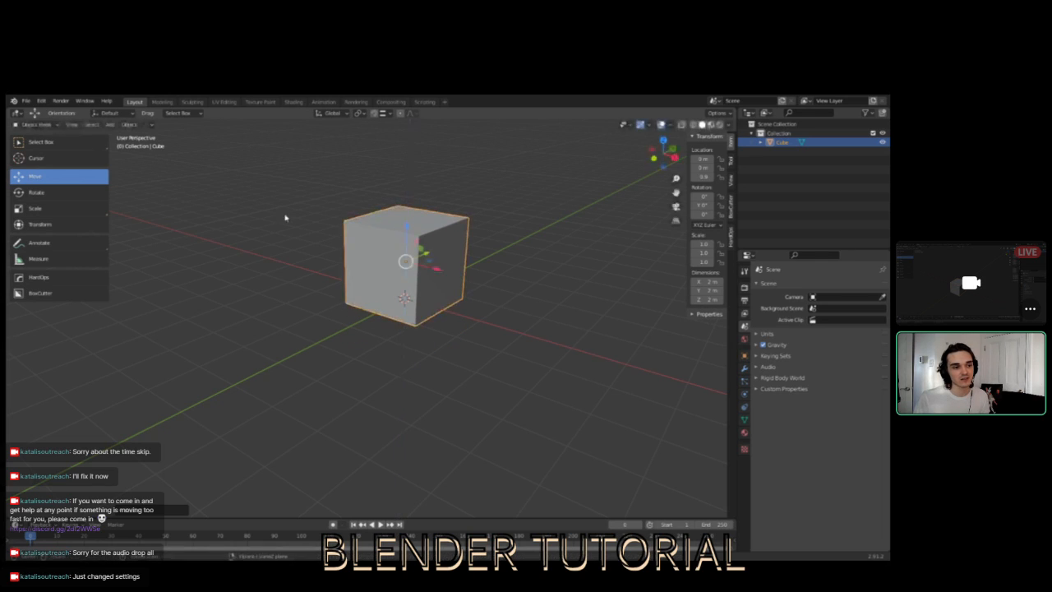
pyautogui.click(53, 209)
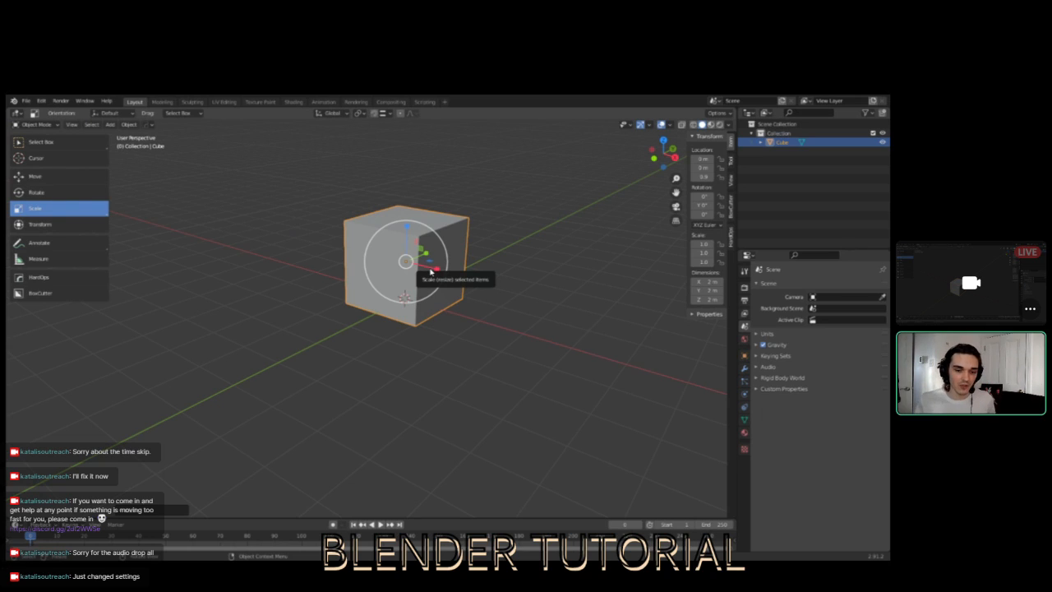
# - Scale the cube into a thin wall about 0.17 m thick along X and about 6.4 m long along Y
pyautogui.moveTo(416, 284)
pyautogui.mouseDown(button='middle')
pyautogui.moveTo(436, 283)
pyautogui.moveTo(424, 281)
pyautogui.mouseUp(button='middle')
pyautogui.scroll(5, 479, 262)
pyautogui.scroll(-3, 479, 223)
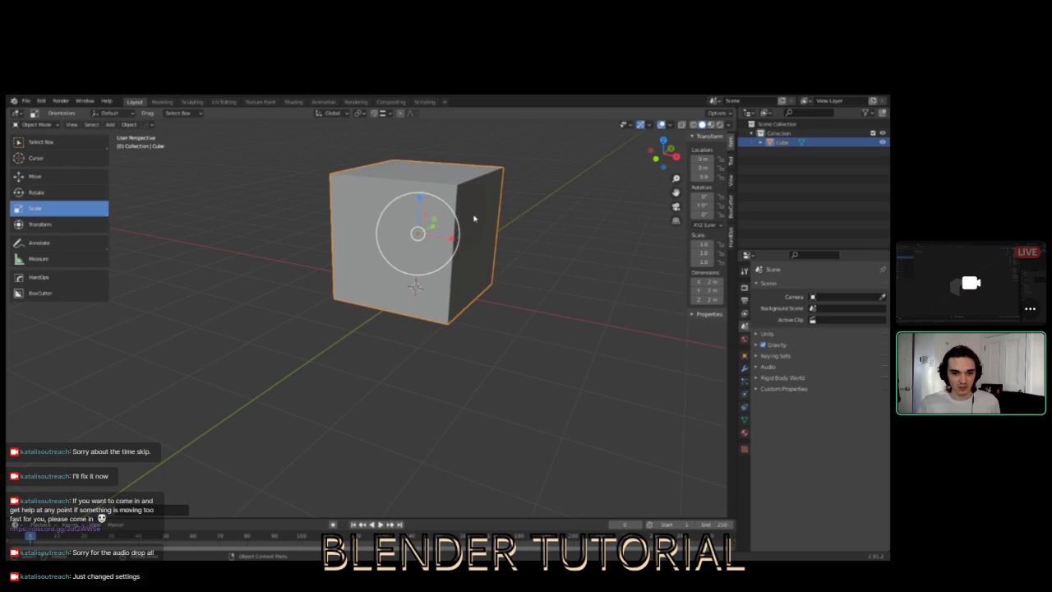
pyautogui.moveTo(474, 218); pyautogui.dragTo(463, 291, button='middle')
pyautogui.press('s')
pyautogui.press('x')
pyautogui.moveTo(405, 304); pyautogui.dragTo(408, 303)
pyautogui.moveTo(486, 310); pyautogui.dragTo(418, 323, button='middle')
pyautogui.moveTo(416, 325); pyautogui.dragTo(498, 331)
pyautogui.moveTo(498, 331); pyautogui.dragTo(441, 310, button='middle')
pyautogui.moveTo(441, 306); pyautogui.dragTo(421, 304)
pyautogui.moveTo(421, 304); pyautogui.dragTo(332, 274, button='middle')
pyautogui.moveTo(268, 303); pyautogui.dragTo(369, 321, button='middle')
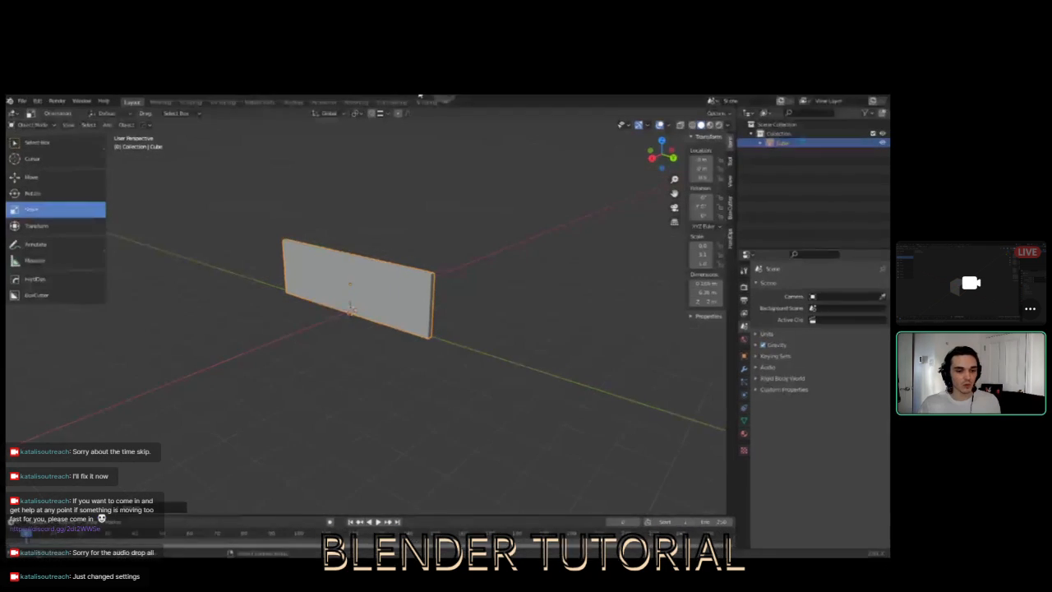
pyautogui.moveTo(403, 263); pyautogui.dragTo(404, 375, button='middle')
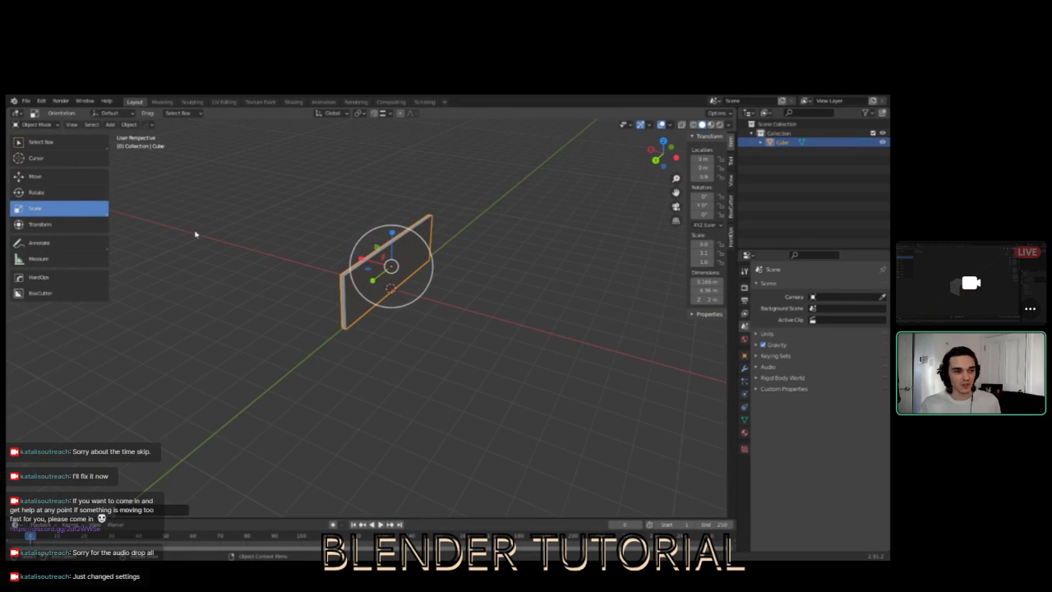
# - Move the wall along the X axis to about X 5 m, away from the scene origin
pyautogui.click(63, 181)
pyautogui.moveTo(372, 270); pyautogui.dragTo(398, 351, button='middle')
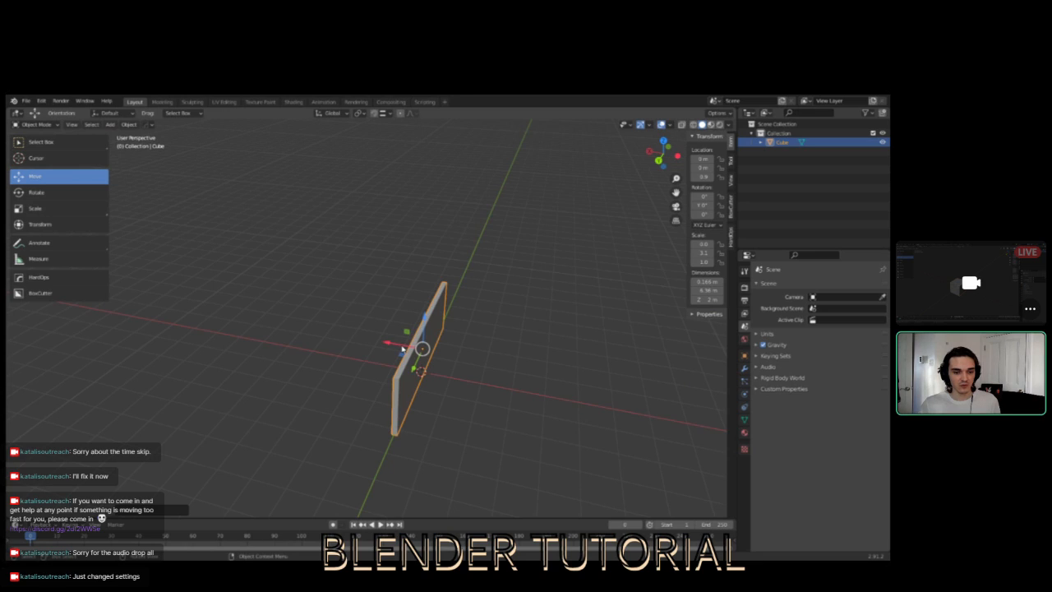
pyautogui.moveTo(403, 349); pyautogui.dragTo(265, 313)
pyautogui.moveTo(362, 353); pyautogui.dragTo(392, 364, button='middle')
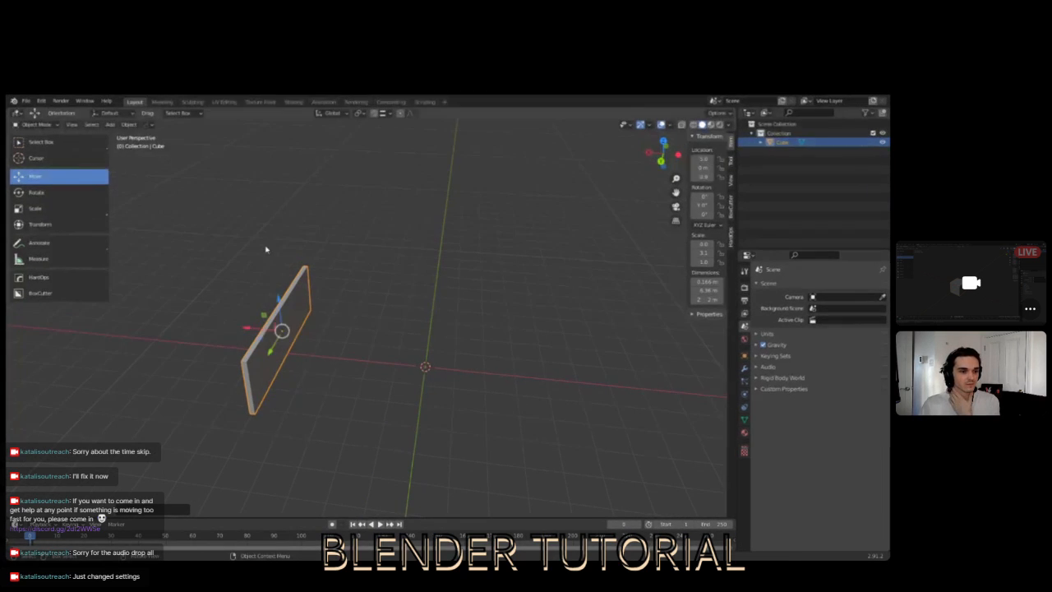
pyautogui.doubleClick(194, 97)
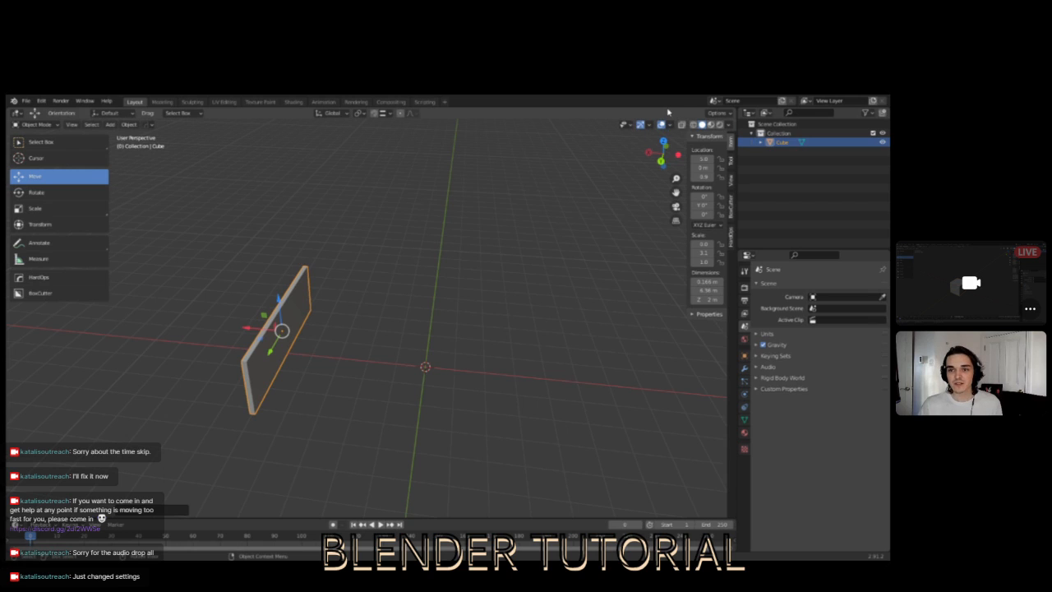
# - Add a second cube mesh at the scene origin and raise it about 0.93 m along the Z axis
pyautogui.moveTo(218, 408); pyautogui.dragTo(416, 296, button='middle')
pyautogui.click(392, 368)
pyautogui.click(113, 124)
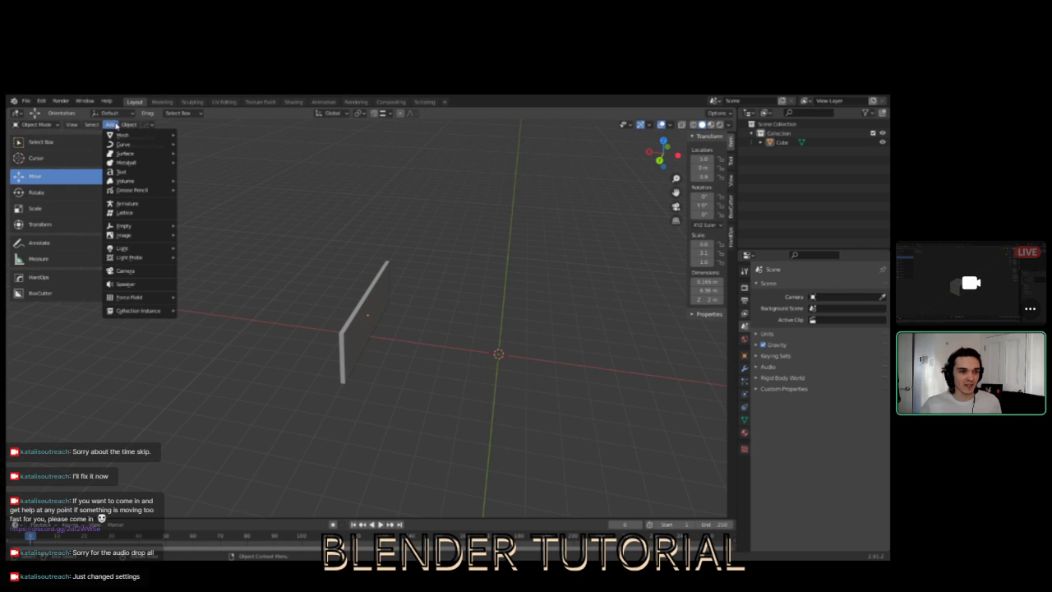
pyautogui.moveTo(119, 134)
pyautogui.click(195, 145)
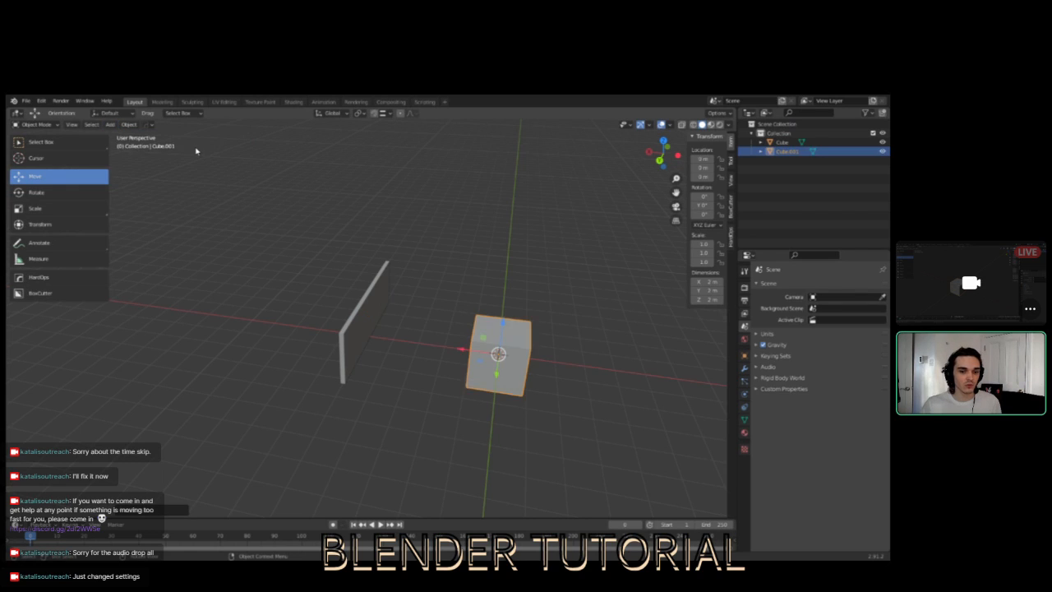
pyautogui.moveTo(403, 290); pyautogui.dragTo(336, 269, button='middle')
pyautogui.moveTo(475, 371); pyautogui.dragTo(484, 336)
pyautogui.hotkey('ctrl', 'z')
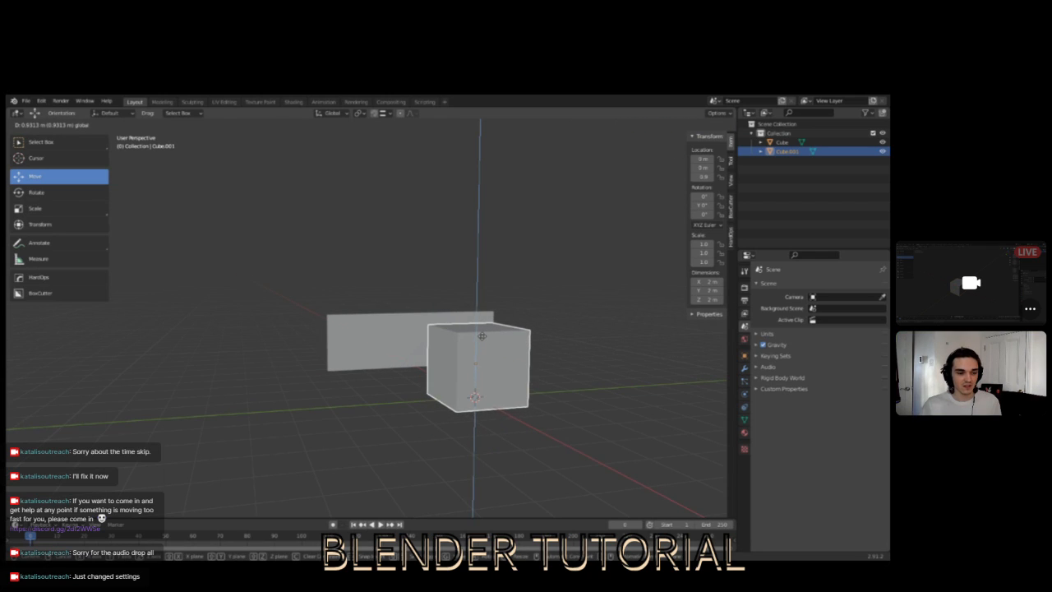
# - Scale the second cube into a thin wall about 0.18 m thick along X and about 6.6 m long along Y
pyautogui.click(61, 207)
pyautogui.moveTo(460, 362); pyautogui.dragTo(493, 353, button='middle')
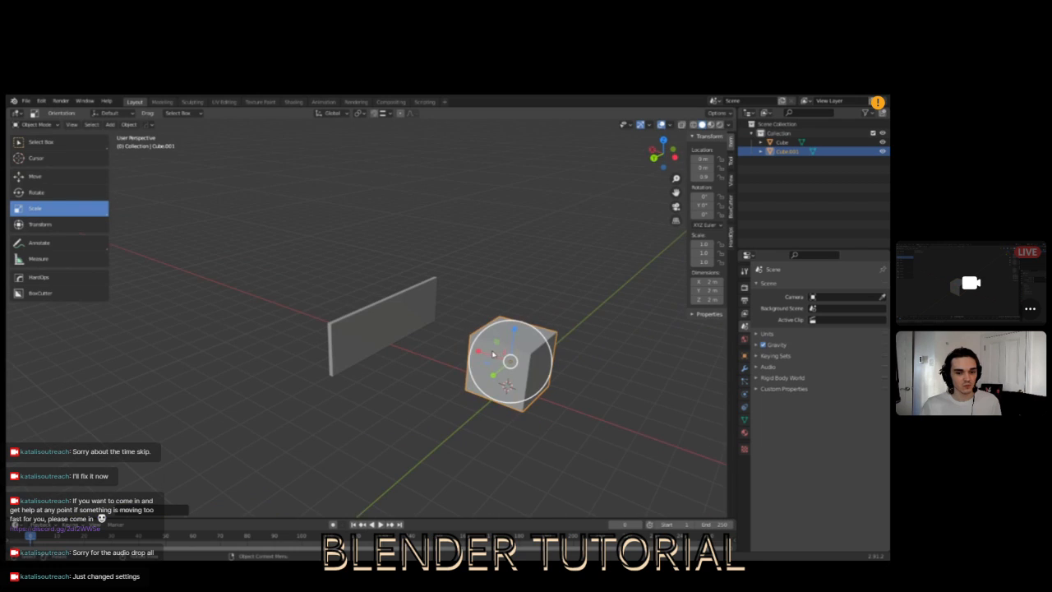
pyautogui.moveTo(480, 352); pyautogui.dragTo(511, 361)
pyautogui.moveTo(512, 385); pyautogui.dragTo(459, 382, button='middle')
pyautogui.moveTo(425, 394); pyautogui.dragTo(340, 390)
pyautogui.moveTo(340, 390); pyautogui.dragTo(458, 415, button='middle')
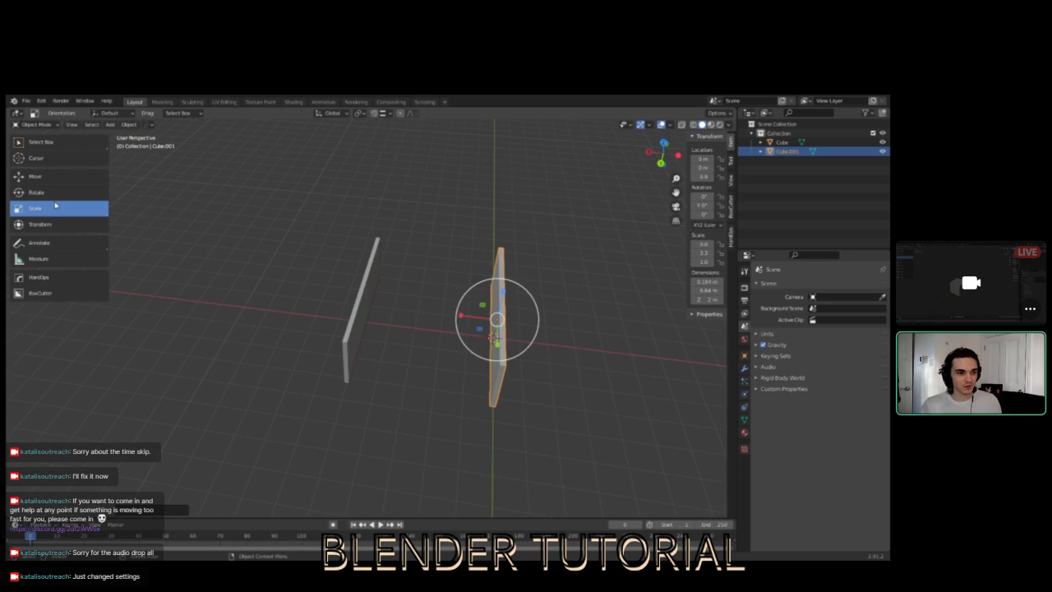
# - Try rotating the second wall about the Z axis and revert that rotation
pyautogui.click(50, 192)
pyautogui.moveTo(509, 347); pyautogui.dragTo(467, 335)
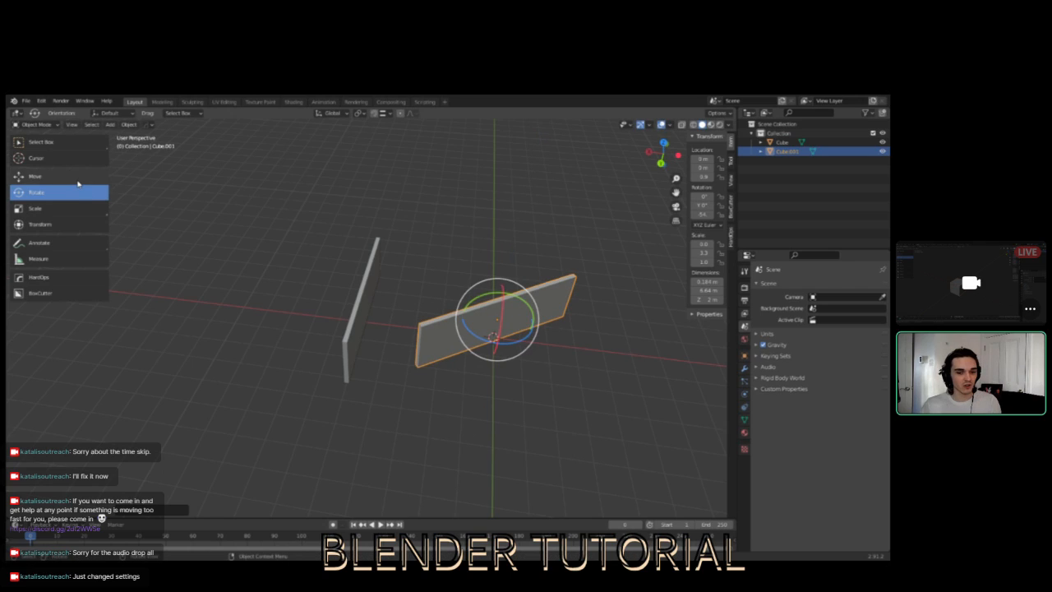
pyautogui.click(49, 176)
pyautogui.hotkey('alt', 'r')
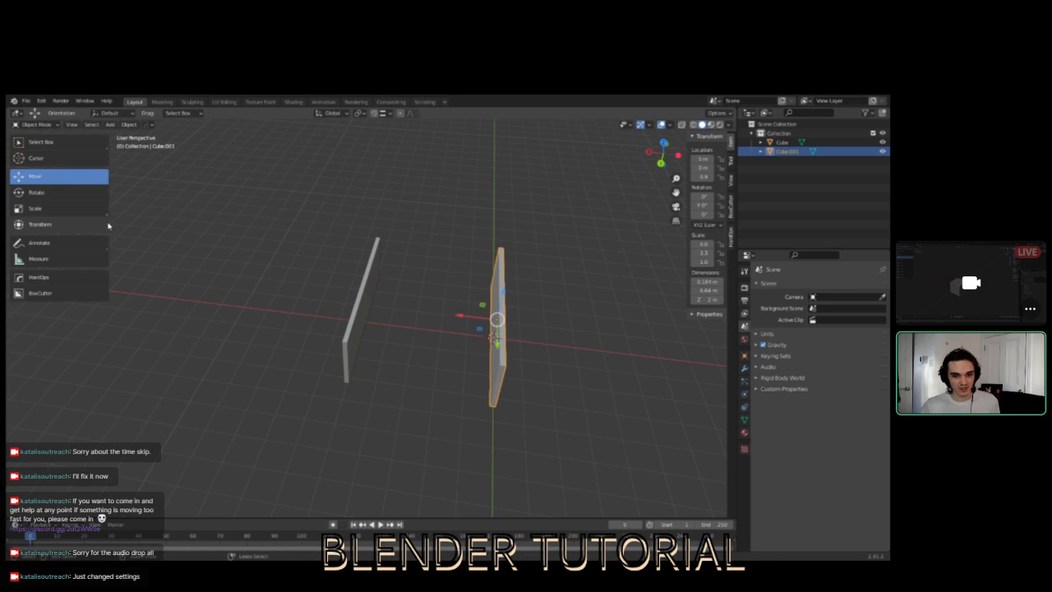
# - Rotate the second wall about the Z axis to about -51°
pyautogui.click(49, 193)
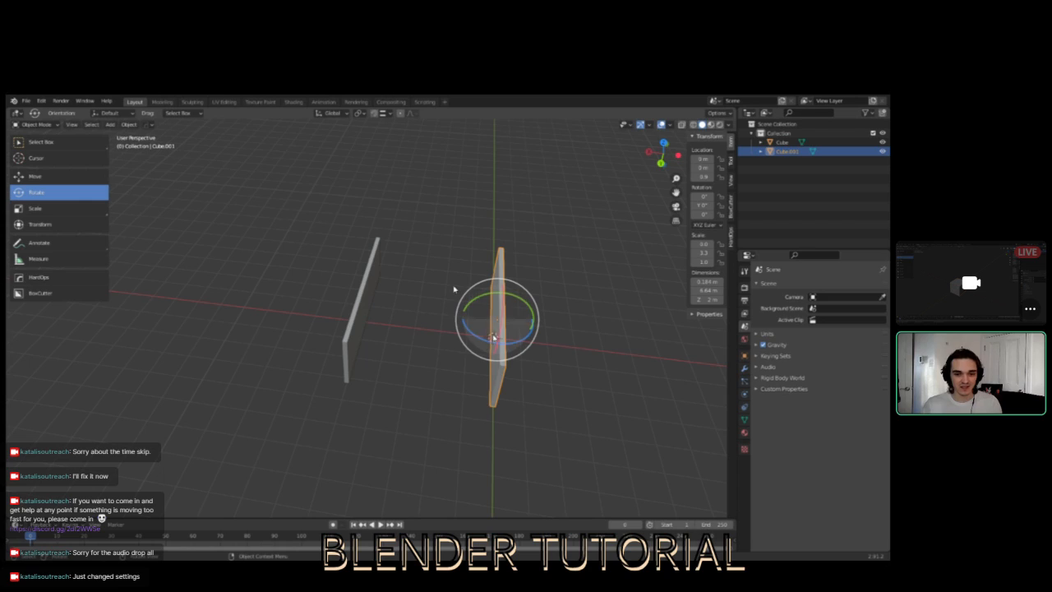
pyautogui.moveTo(559, 238); pyautogui.dragTo(472, 296)
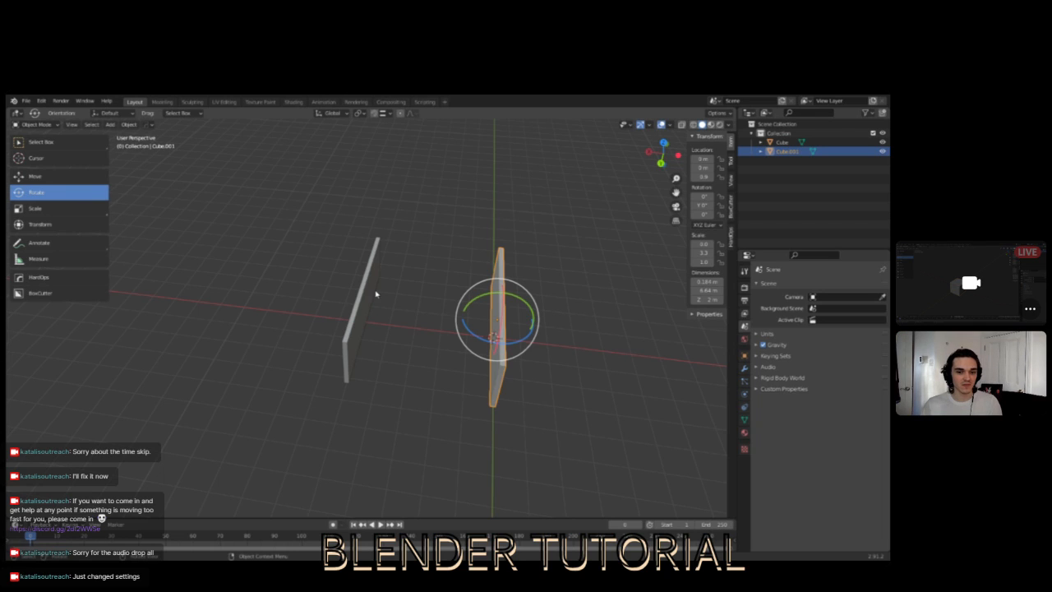
pyautogui.moveTo(516, 342); pyautogui.dragTo(492, 337)
pyautogui.moveTo(559, 364); pyautogui.dragTo(508, 337, button='middle')
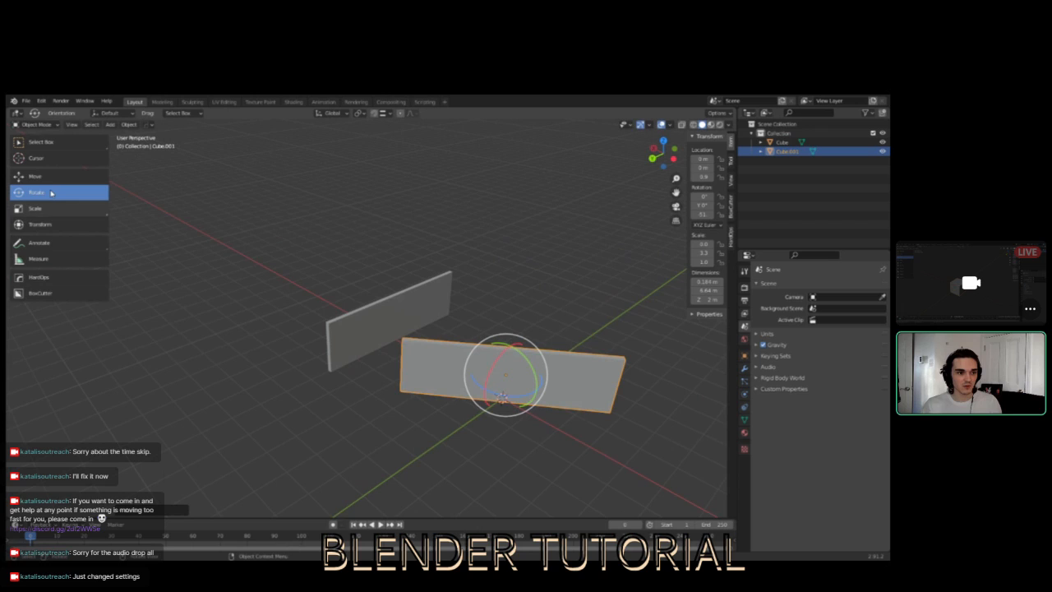
# - Move the angled wall to about X 2.3 m, Y -5.2 m so its end meets the first wall's end, leaving nothing selected
pyautogui.click(33, 178)
pyautogui.moveTo(489, 388); pyautogui.dragTo(579, 361)
pyautogui.moveTo(579, 362); pyautogui.dragTo(488, 355, button='middle')
pyautogui.moveTo(493, 223); pyautogui.dragTo(460, 222)
pyautogui.click(428, 286)
pyautogui.moveTo(428, 287); pyautogui.dragTo(518, 453, button='middle')
pyautogui.keyDown('shift'); pyautogui.moveTo(616, 411); pyautogui.dragTo(466, 406, button='middle'); pyautogui.keyUp('shift')
pyautogui.scroll(2, 440, 362)
pyautogui.click(403, 300)
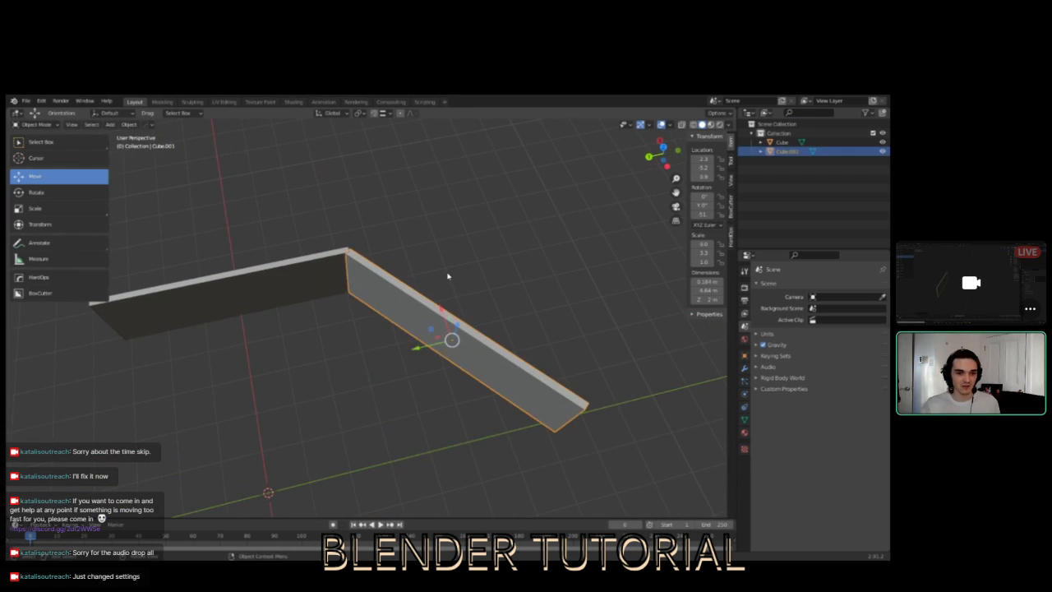
pyautogui.moveTo(492, 309); pyautogui.dragTo(463, 256, button='middle')
pyautogui.click(405, 417)
pyautogui.keyDown('shift'); pyautogui.moveTo(395, 425); pyautogui.dragTo(617, 352, button='middle'); pyautogui.keyUp('shift')
pyautogui.moveTo(397, 404); pyautogui.dragTo(395, 210, button='middle')
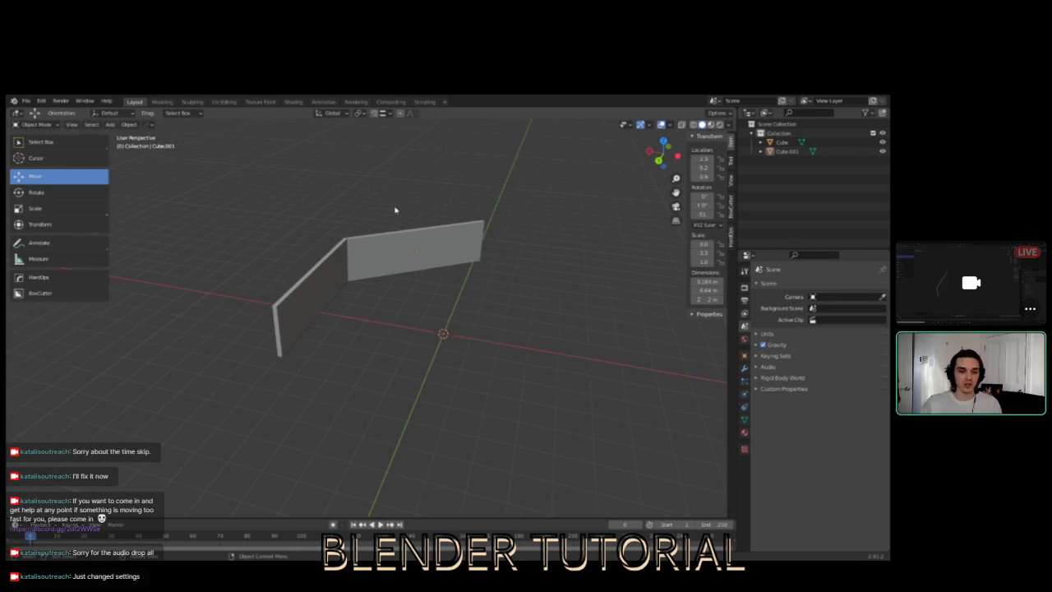
pyautogui.click(315, 291)
pyautogui.click(361, 378)
pyautogui.moveTo(276, 284); pyautogui.dragTo(263, 301, button='middle')
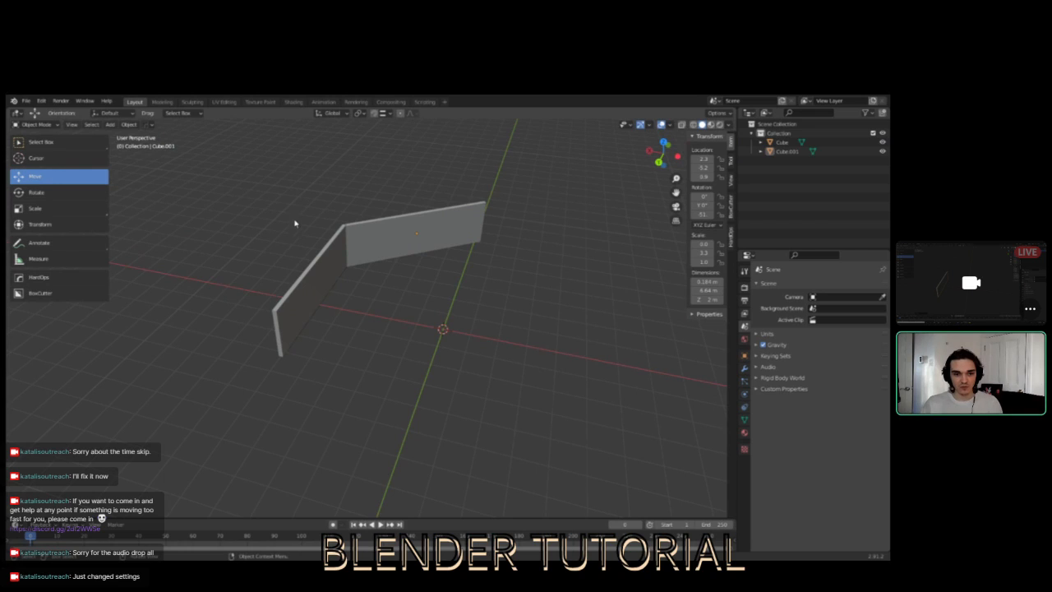
pyautogui.click(316, 285)
pyautogui.click(374, 250)
pyautogui.click(350, 350)
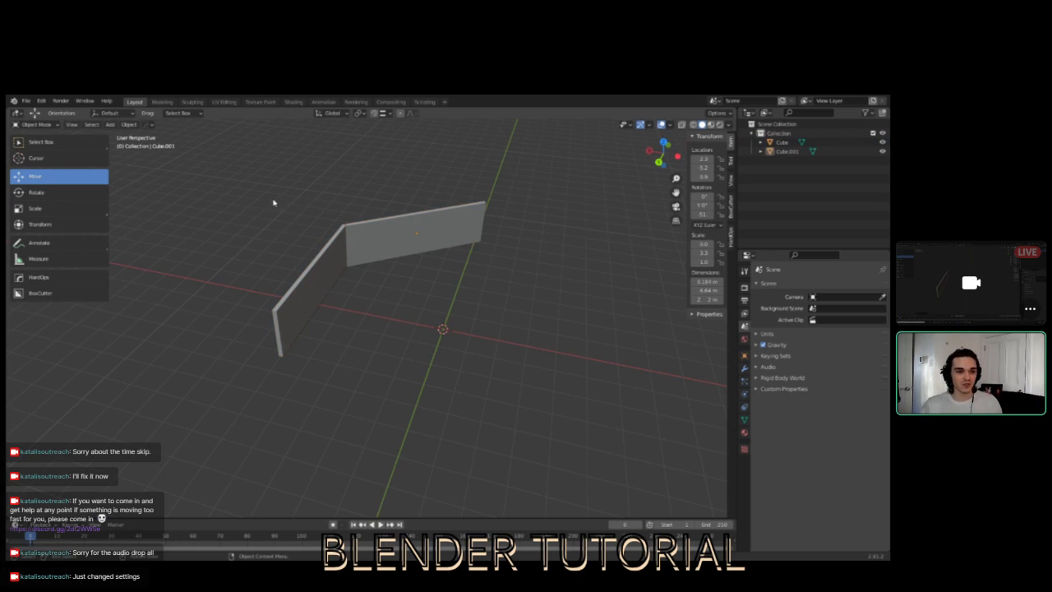
pyautogui.click(313, 284)
pyautogui.click(416, 233)
pyautogui.click(380, 294)
pyautogui.click(320, 295)
pyautogui.click(365, 191)
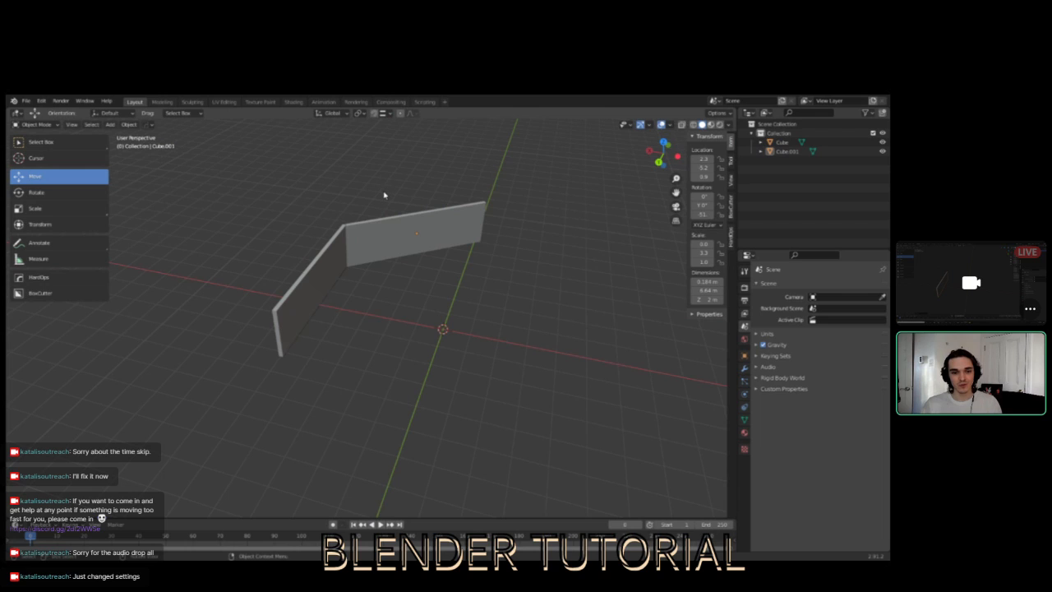
pyautogui.moveTo(473, 315); pyautogui.dragTo(450, 314, button='middle')
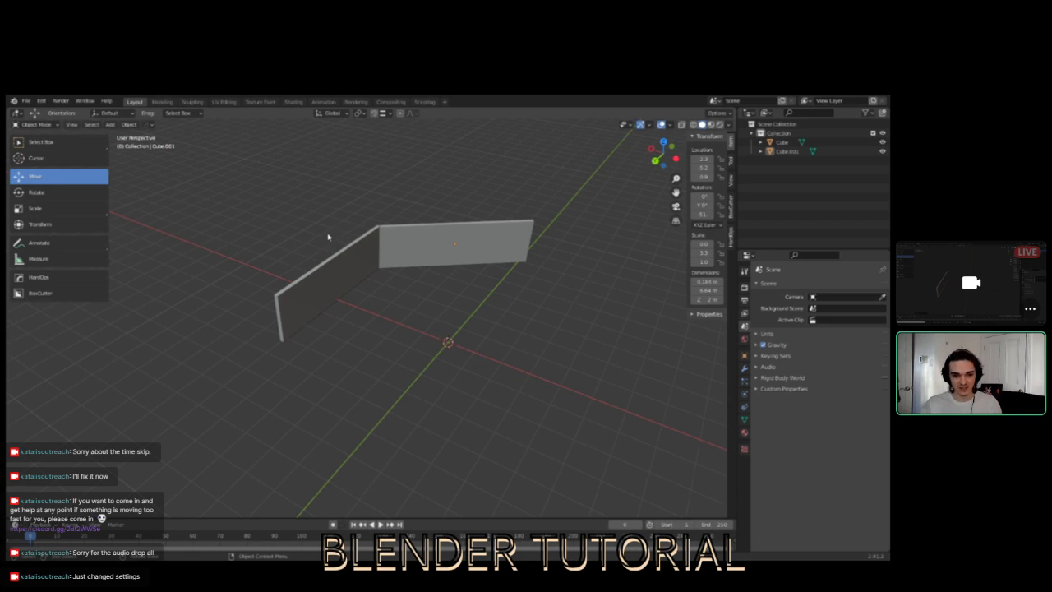
pyautogui.moveTo(419, 278); pyautogui.dragTo(388, 344, button='middle')
pyautogui.click(348, 278)
pyautogui.click(424, 383)
pyautogui.moveTo(322, 358); pyautogui.dragTo(395, 371, button='middle')
# - Try duplicating the first wall and delete the trial copies
pyautogui.click(307, 304)
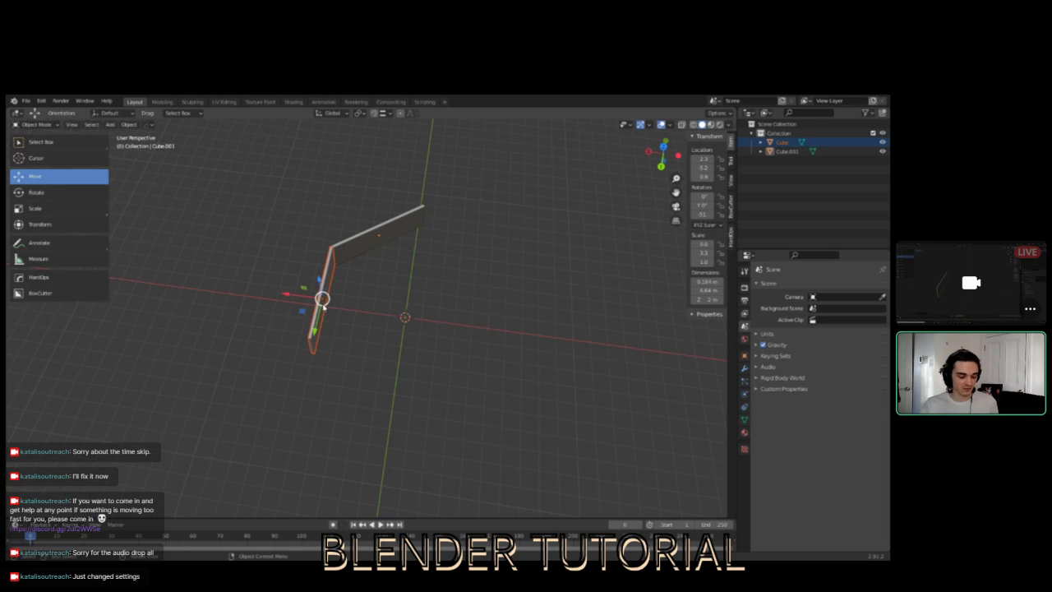
pyautogui.hotkey('shift', 'd')
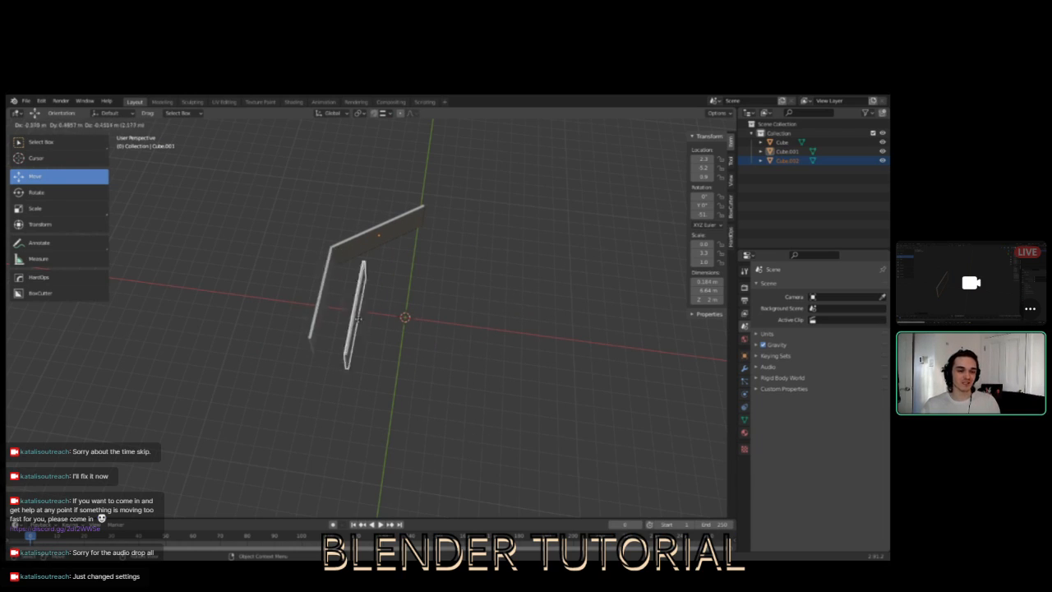
pyautogui.click(355, 324)
pyautogui.moveTo(297, 301); pyautogui.dragTo(328, 305)
pyautogui.press('x')
pyautogui.click(325, 303)
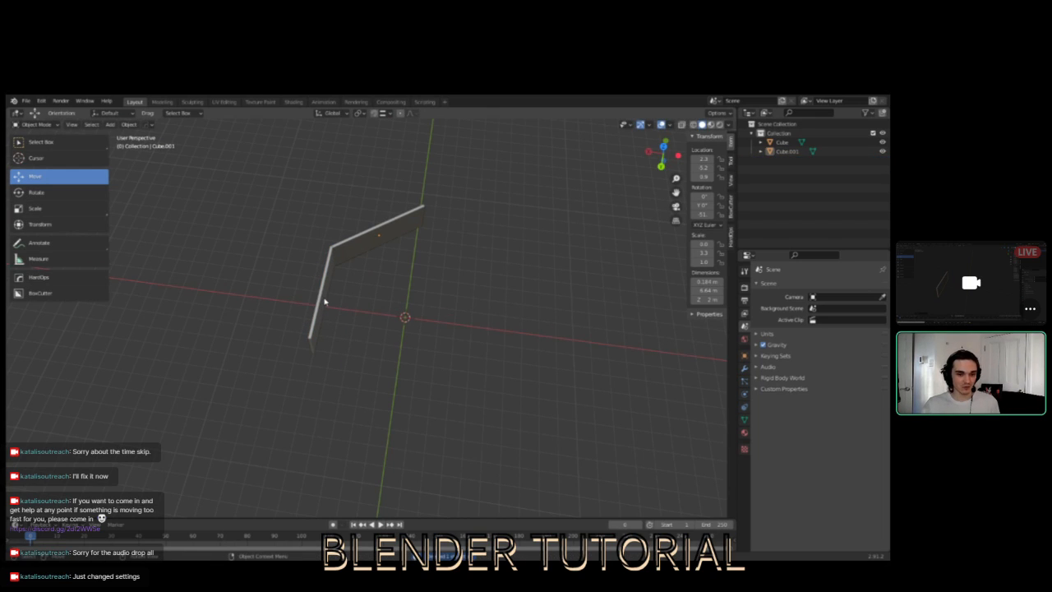
pyautogui.click(323, 300)
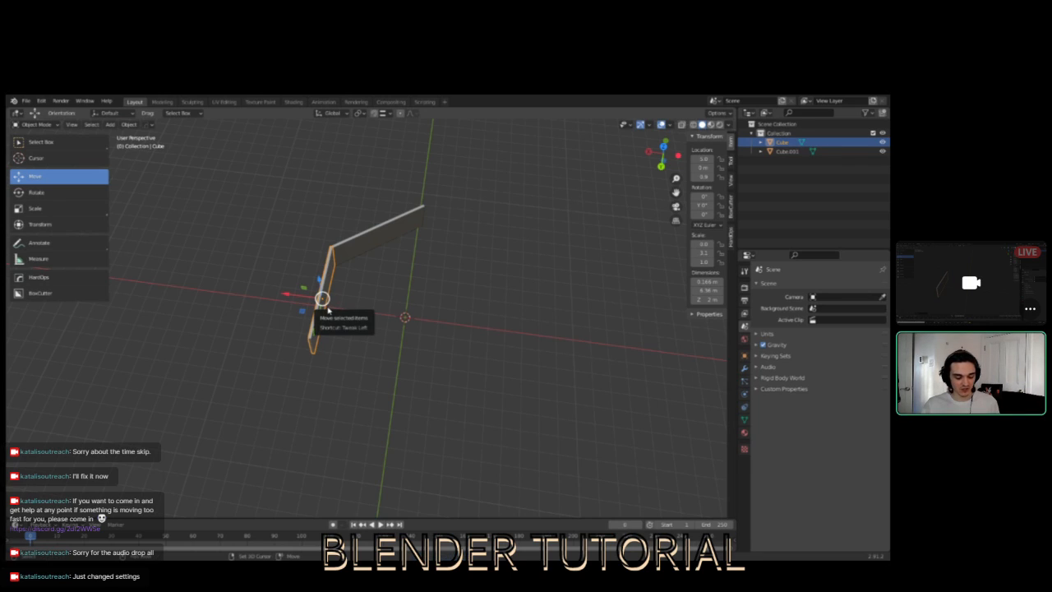
pyautogui.hotkey('shift', 'd')
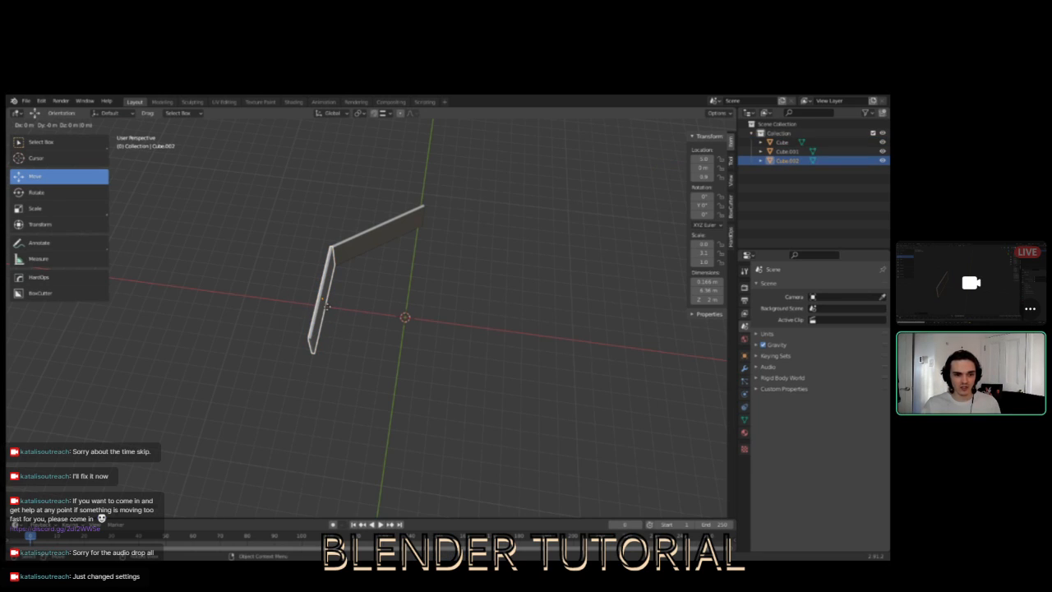
pyautogui.rightClick(327, 307)
pyautogui.press('x')
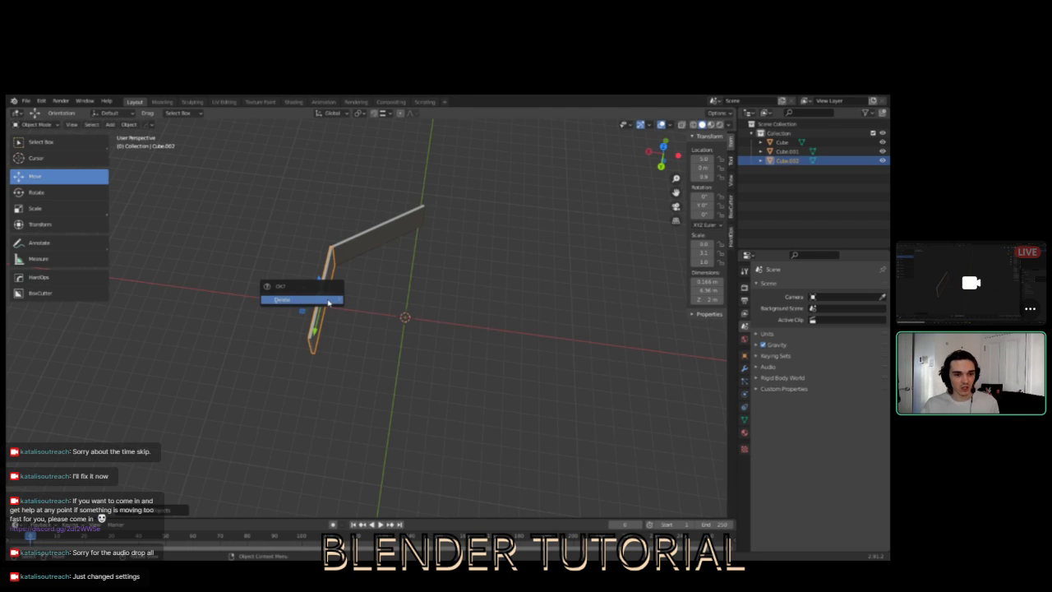
pyautogui.click(329, 300)
# - Duplicate the first wall and offset the copy along the X axis to about X 4.2 m
pyautogui.click(324, 298)
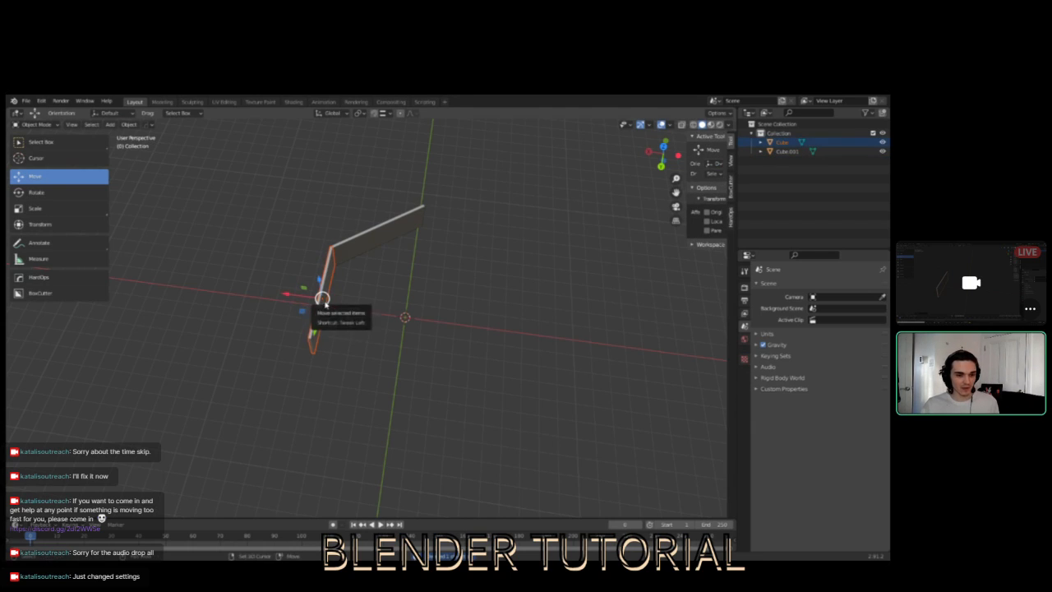
pyautogui.hotkey('shift', 'd')
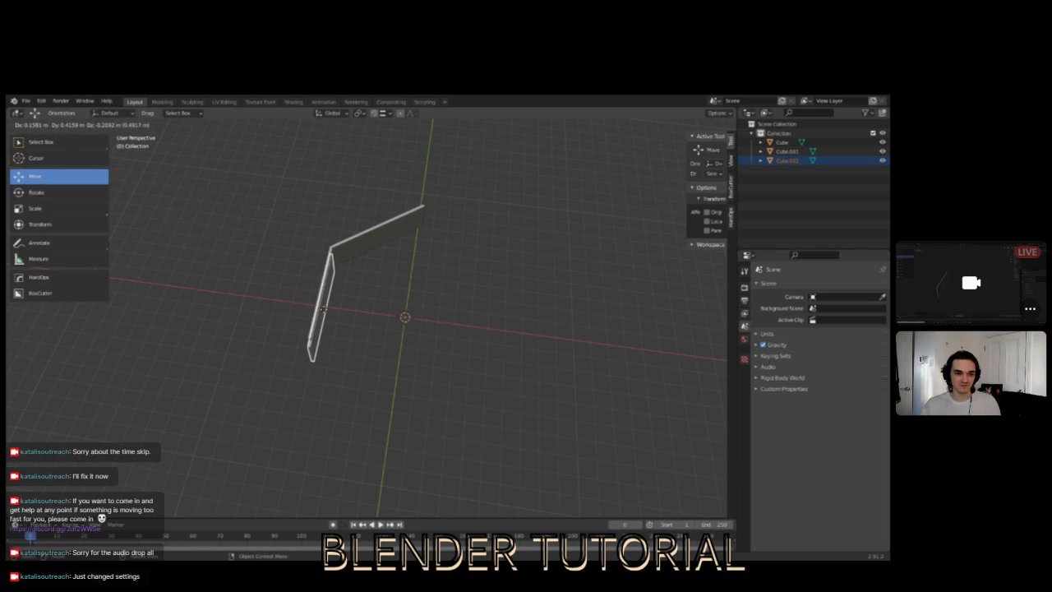
pyautogui.press('x')
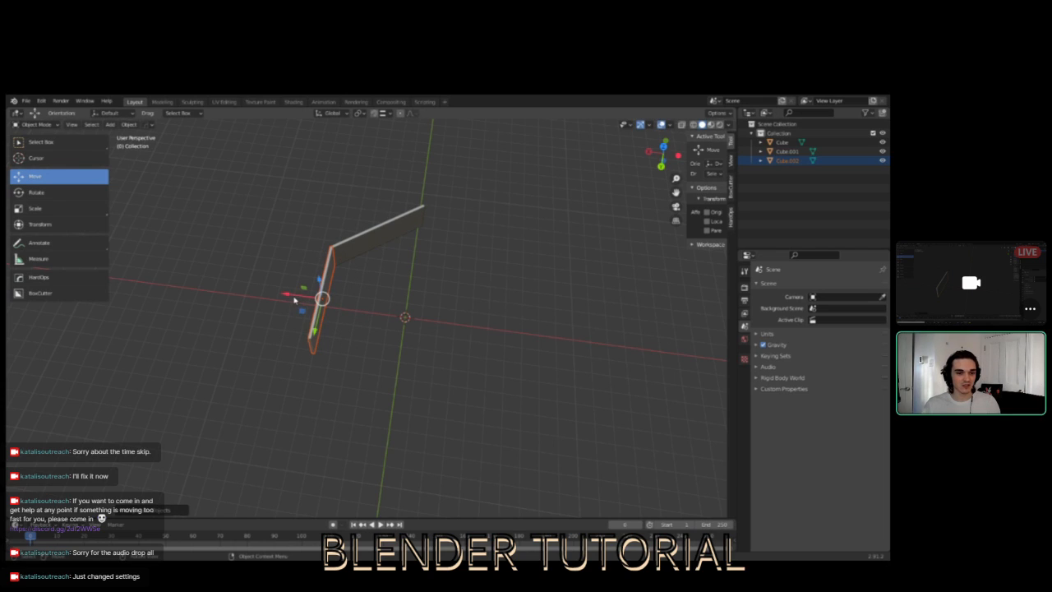
pyautogui.click(308, 294)
pyautogui.click(339, 330)
pyautogui.click(330, 317)
pyautogui.click(316, 318)
pyautogui.click(328, 327)
# - Move the duplicated wall along the X axis to the opposite side of the origin, at about X -4.1 m
pyautogui.moveTo(360, 369); pyautogui.dragTo(404, 325, button='middle')
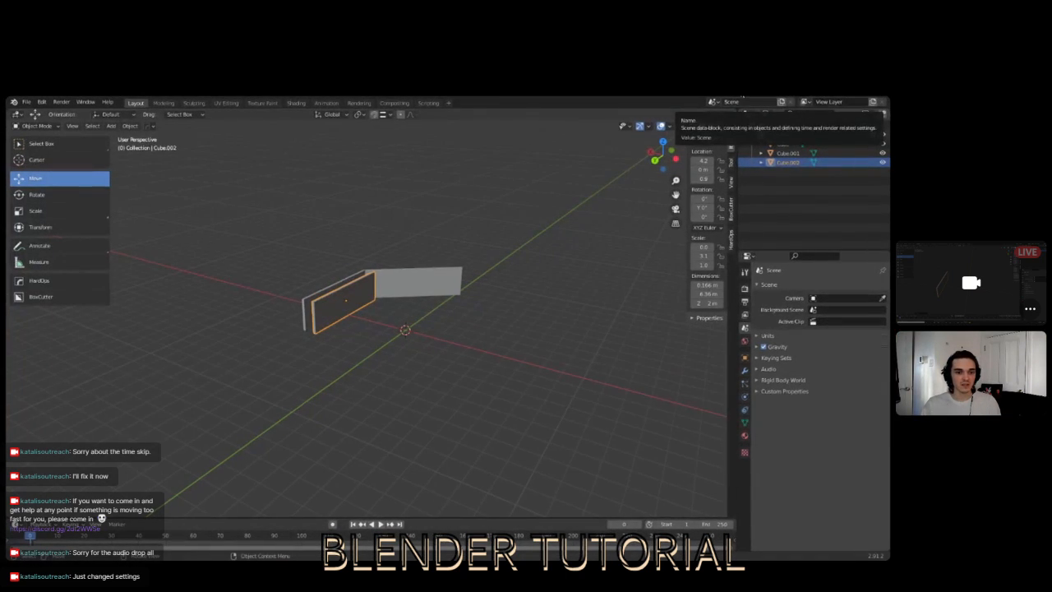
pyautogui.moveTo(404, 331); pyautogui.dragTo(364, 339, button='middle')
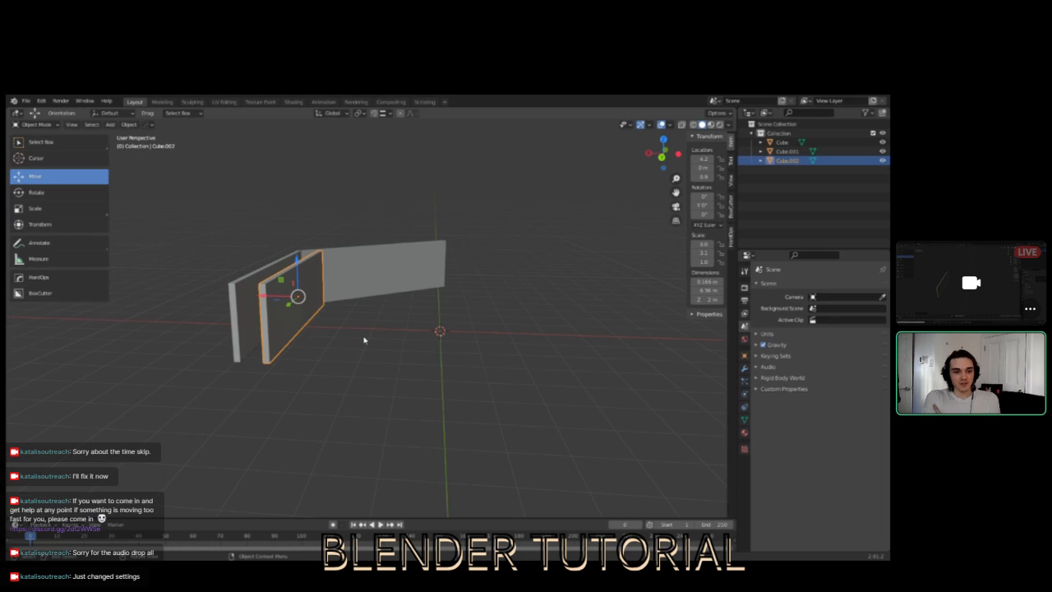
pyautogui.moveTo(310, 327)
pyautogui.mouseDown(button='middle')
pyautogui.moveTo(340, 347)
pyautogui.moveTo(312, 370)
pyautogui.moveTo(301, 311)
pyautogui.mouseUp(button='middle')
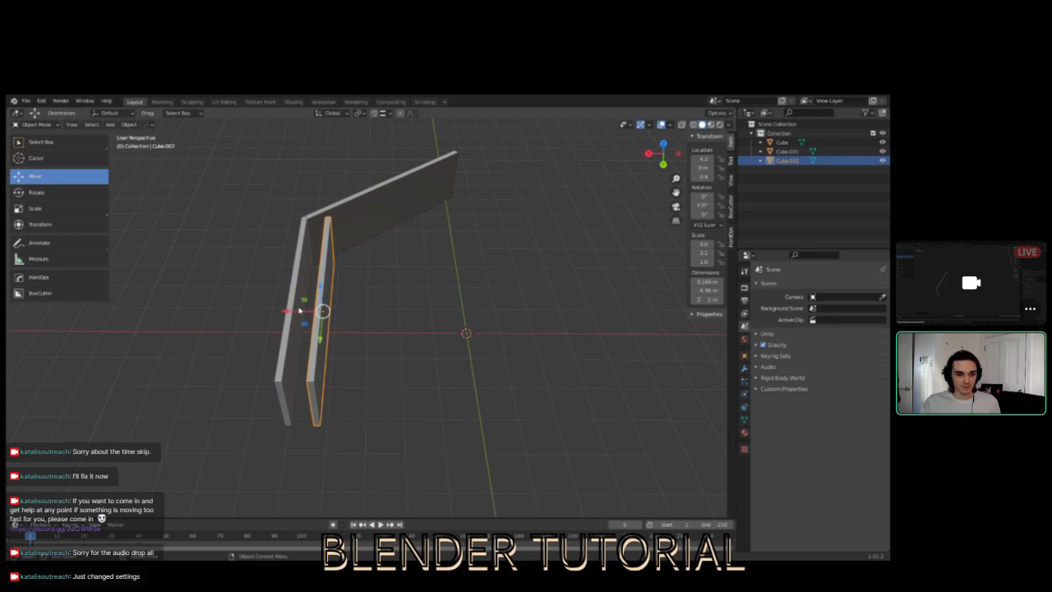
pyautogui.moveTo(300, 311); pyautogui.dragTo(548, 331)
pyautogui.moveTo(547, 332); pyautogui.dragTo(477, 317, button='middle')
pyautogui.moveTo(318, 317); pyautogui.dragTo(485, 303)
pyautogui.moveTo(485, 302); pyautogui.dragTo(291, 355, button='middle')
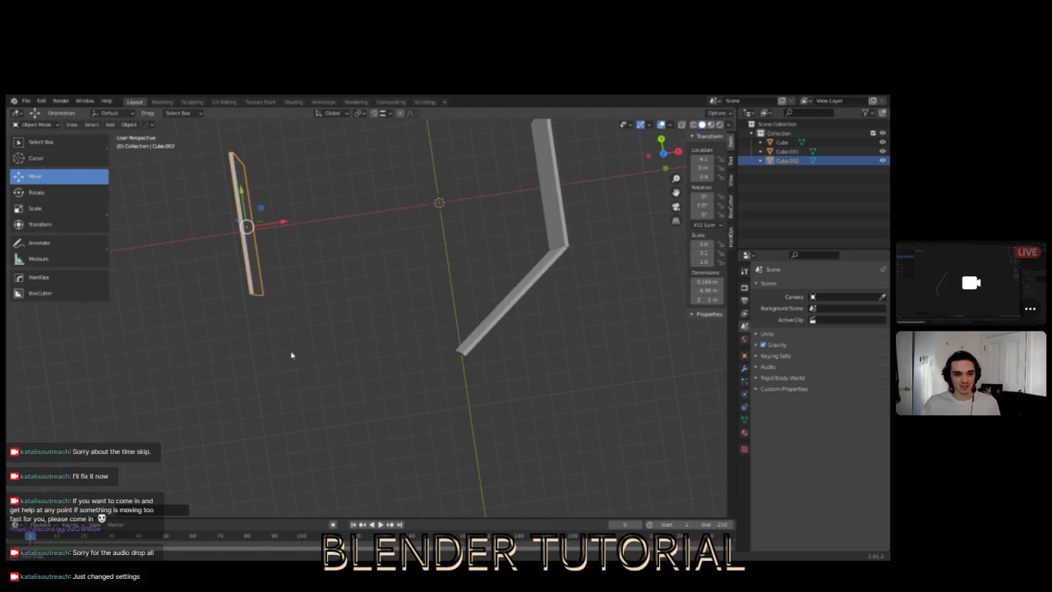
# - Move the duplicated wall slightly farther from the origin along the negative X direction
pyautogui.moveTo(282, 223); pyautogui.dragTo(252, 227)
pyautogui.keyDown('shift'); pyautogui.moveTo(295, 257); pyautogui.dragTo(351, 241, button='middle'); pyautogui.keyUp('shift')
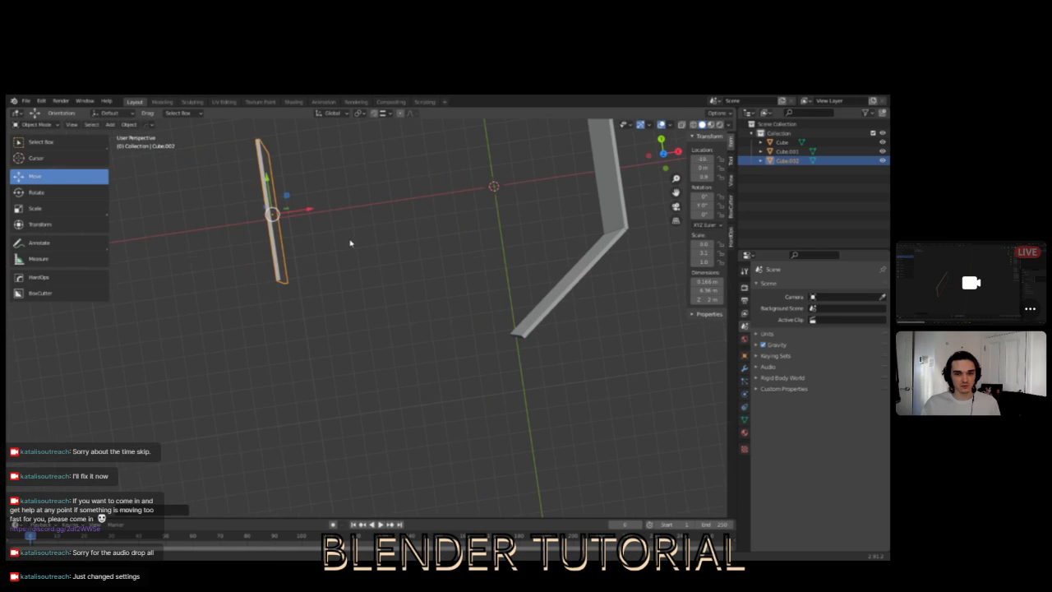
# - Duplicate the angled wall, shift the copy along the X axis toward the opposite wall, and raise it slightly
pyautogui.click(567, 280)
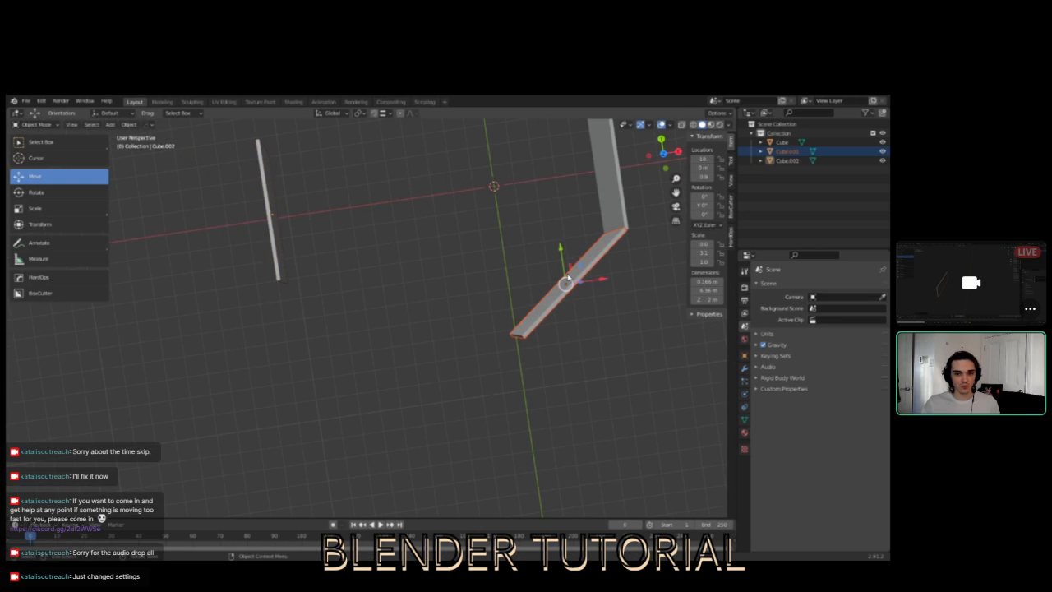
pyautogui.click(270, 231)
pyautogui.moveTo(472, 259); pyautogui.dragTo(526, 216, button='middle')
pyautogui.click(567, 194)
pyautogui.moveTo(529, 300); pyautogui.dragTo(375, 336, button='middle')
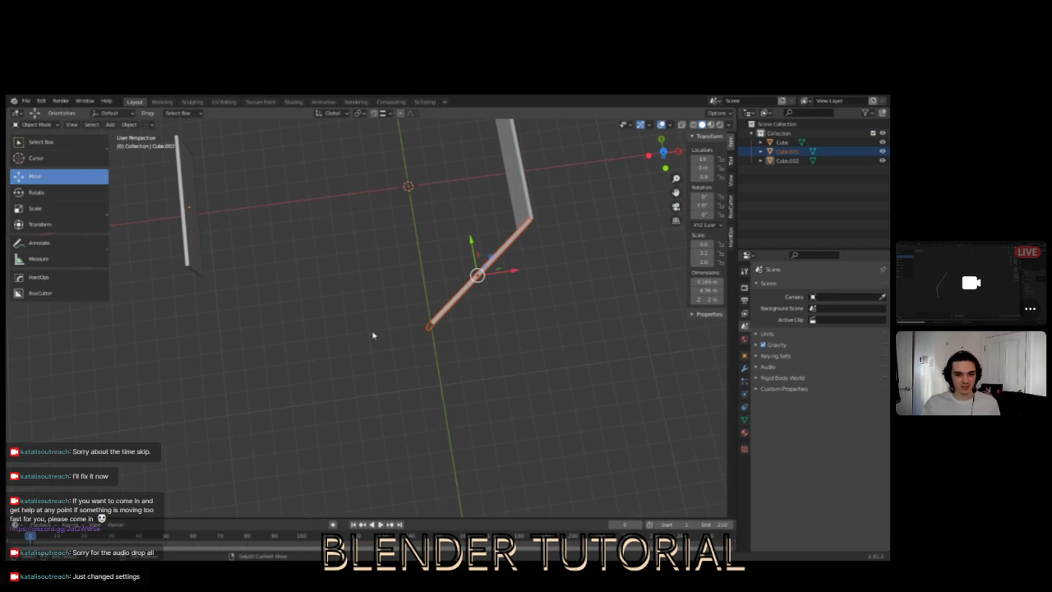
pyautogui.hotkey('shift', 'd')
pyautogui.moveTo(516, 271); pyautogui.dragTo(349, 300)
pyautogui.moveTo(308, 346); pyautogui.dragTo(336, 265, button='middle')
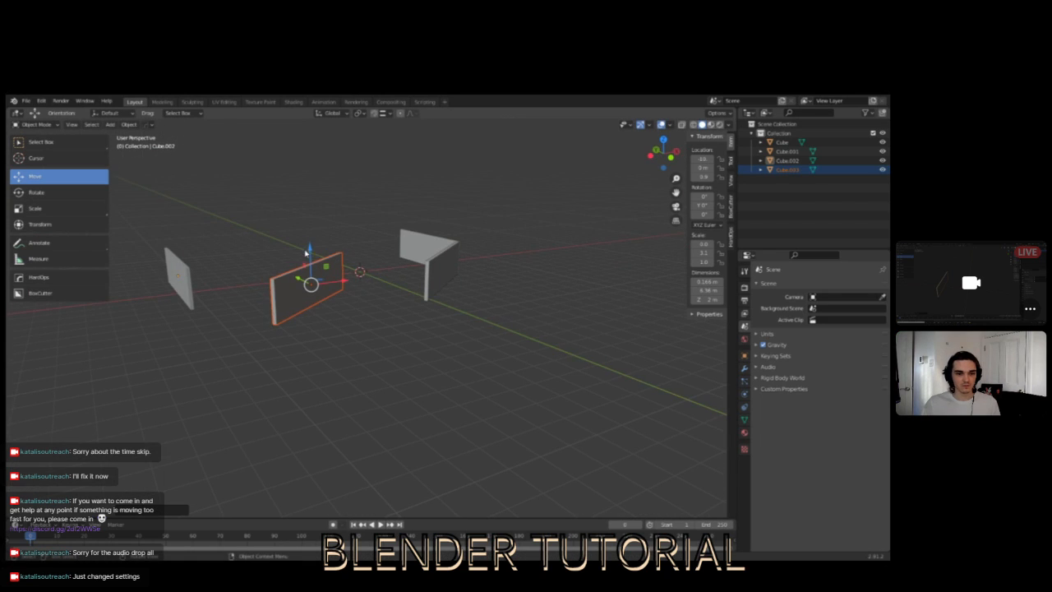
pyautogui.moveTo(310, 249); pyautogui.dragTo(310, 248)
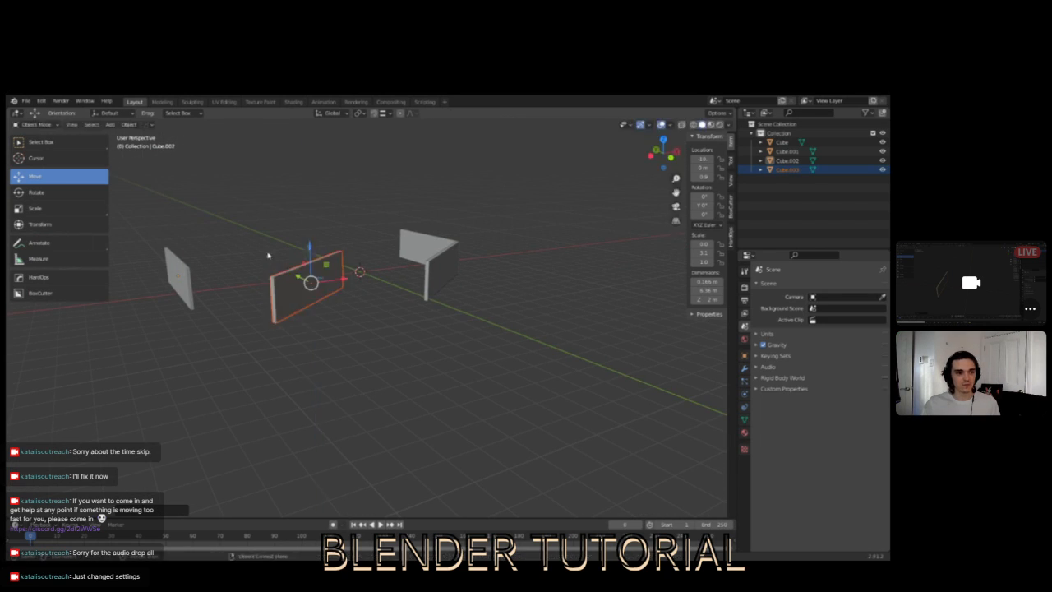
# - Rotate the copied angled wall about the Z axis so it slants opposite to the original angled wall
pyautogui.click(49, 193)
pyautogui.moveTo(309, 298); pyautogui.dragTo(289, 287)
pyautogui.moveTo(356, 252); pyautogui.dragTo(337, 275, button='middle')
# - Move the copied angled wall to about X -7.7 m, Y -4.6 m so its end meets the opposite straight wall
pyautogui.click(50, 176)
pyautogui.moveTo(345, 298); pyautogui.dragTo(303, 302)
pyautogui.moveTo(284, 303); pyautogui.dragTo(337, 390, button='middle')
pyautogui.moveTo(353, 387)
pyautogui.mouseDown()
pyautogui.moveTo(355, 403)
pyautogui.moveTo(352, 394)
pyautogui.mouseUp()
pyautogui.moveTo(349, 392); pyautogui.dragTo(350, 362, button='middle')
pyautogui.moveTo(340, 411); pyautogui.dragTo(329, 412)
pyautogui.moveTo(329, 411); pyautogui.dragTo(340, 244, button='middle')
pyautogui.moveTo(340, 244); pyautogui.dragTo(337, 244)
pyautogui.moveTo(475, 289); pyautogui.dragTo(564, 364, button='middle')
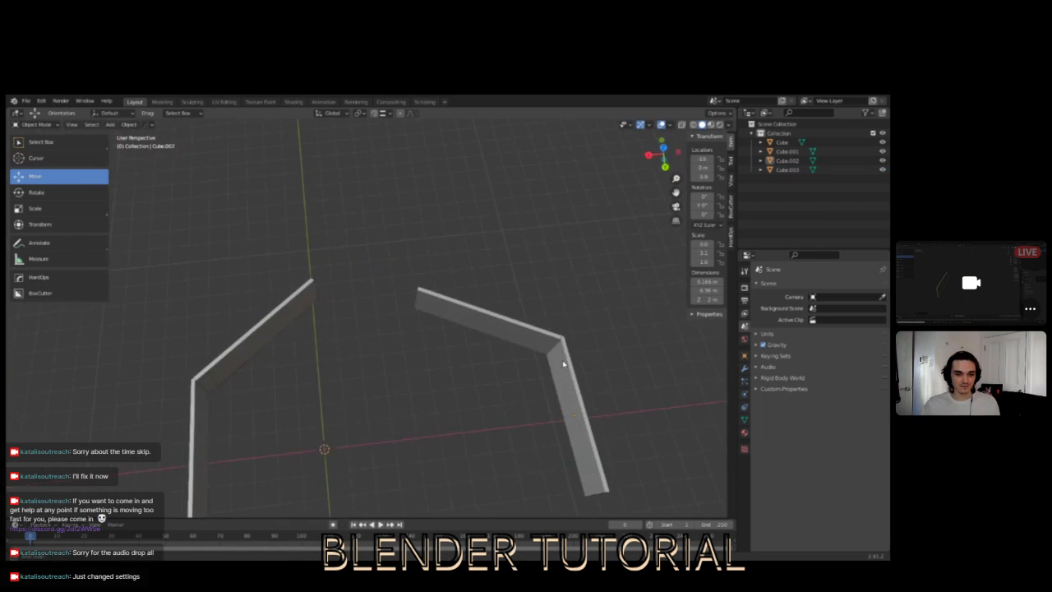
pyautogui.click(284, 329)
# - Rotate the copied angled wall slightly about the Z axis and shift it to about Y -5.0 m, leaving nothing selected
pyautogui.click(437, 319)
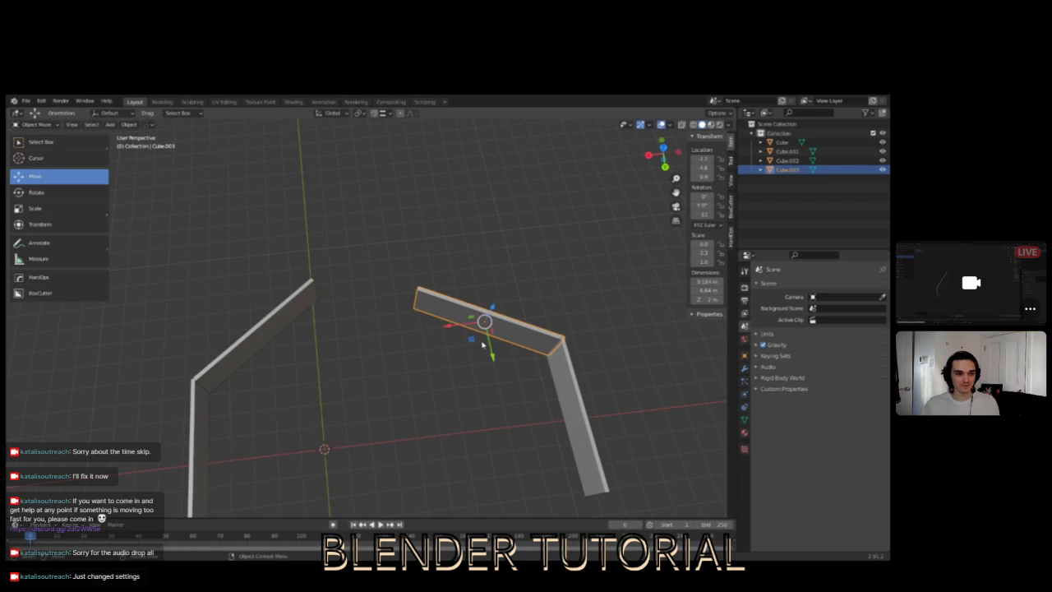
pyautogui.click(36, 192)
pyautogui.moveTo(480, 352)
pyautogui.mouseDown()
pyautogui.moveTo(473, 347)
pyautogui.moveTo(494, 350)
pyautogui.mouseUp()
pyautogui.click(56, 176)
pyautogui.moveTo(478, 352); pyautogui.dragTo(357, 261, button='middle')
pyautogui.click(356, 262)
pyautogui.moveTo(285, 301); pyautogui.dragTo(430, 272, button='middle')
pyautogui.scroll(-2, 430, 272)
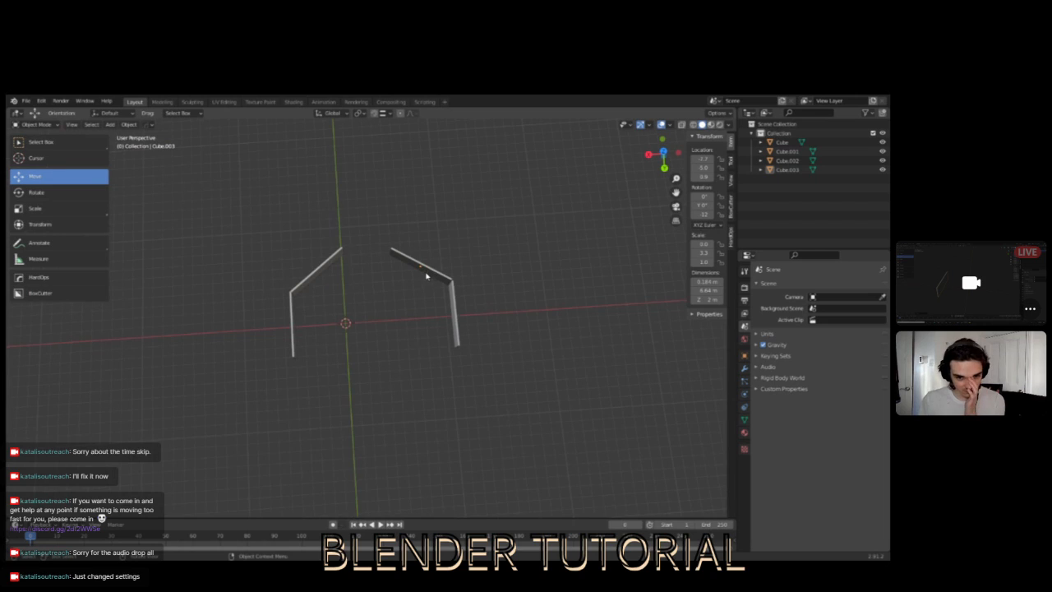
# - Try a rotated duplicate of the straight wall on the negative X side as the next segment, and delete it
pyautogui.moveTo(490, 318); pyautogui.dragTo(447, 366)
pyautogui.hotkey('shift', 'd')
pyautogui.rightClick(430, 375)
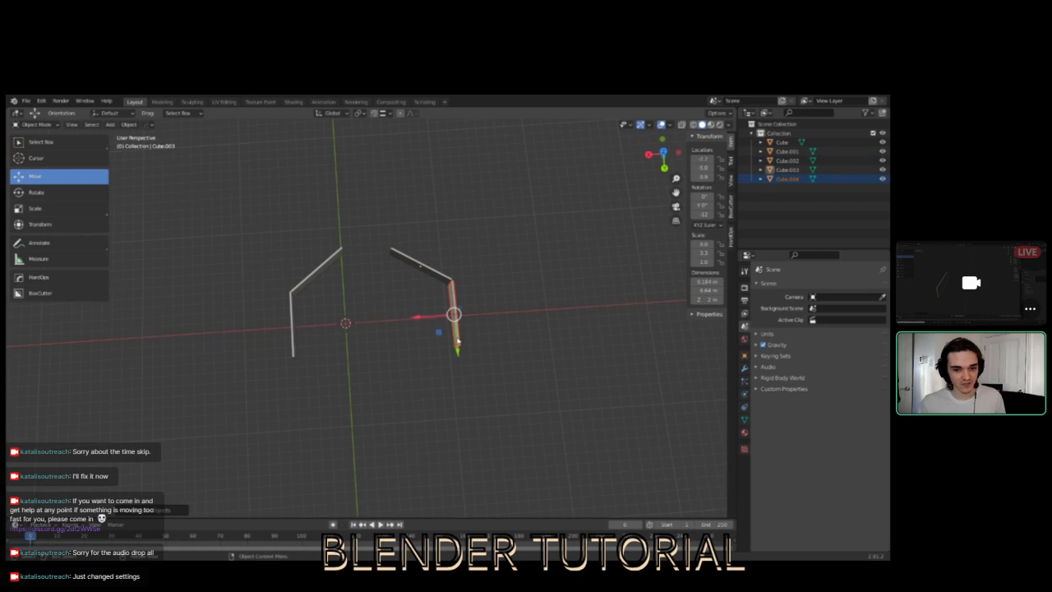
pyautogui.click(40, 196)
pyautogui.moveTo(434, 342); pyautogui.dragTo(364, 312)
pyautogui.click(37, 176)
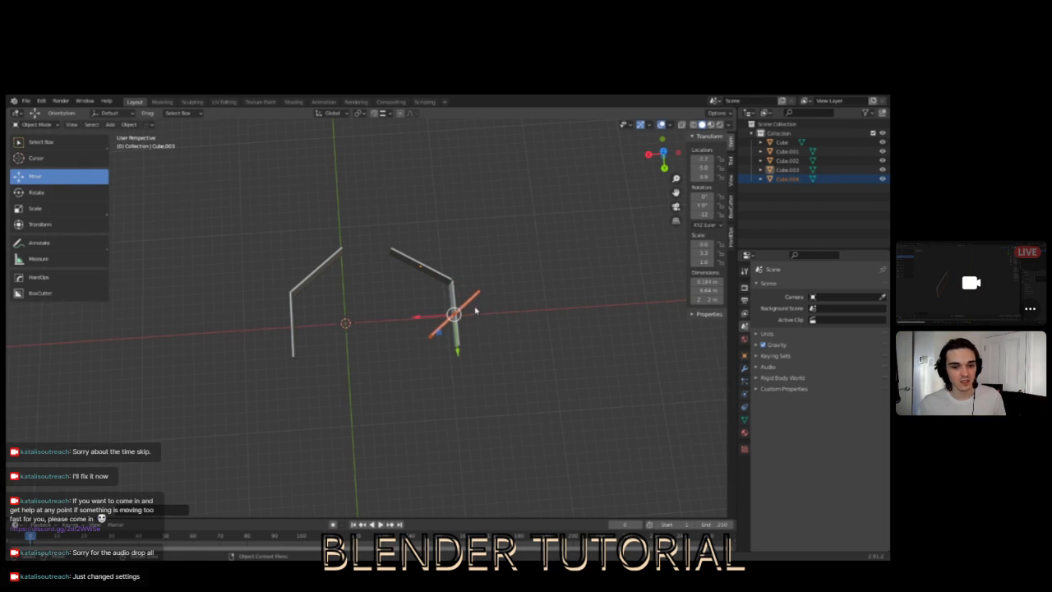
pyautogui.moveTo(461, 349); pyautogui.dragTo(470, 391)
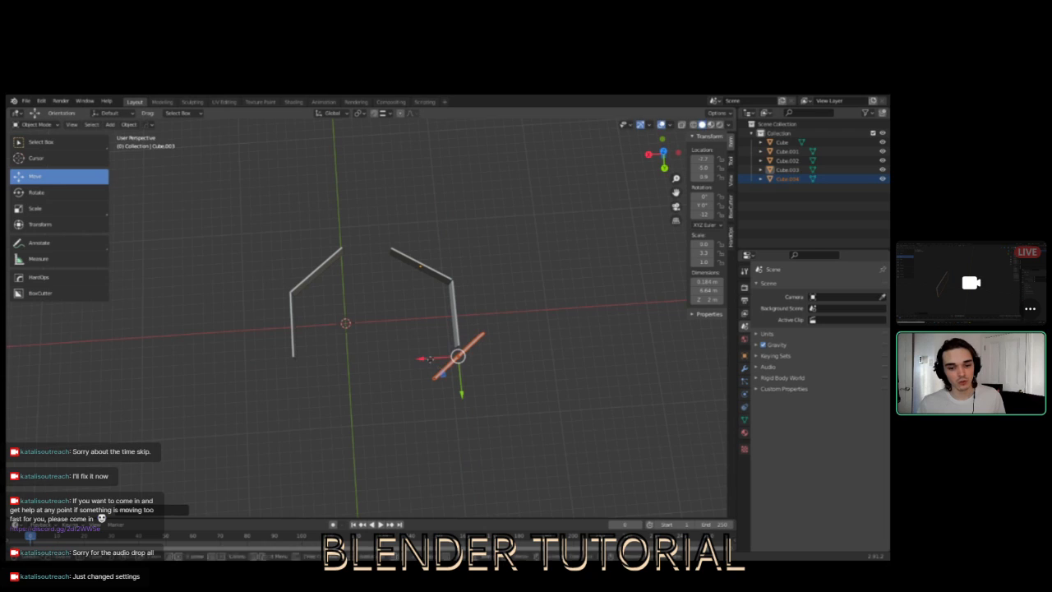
pyautogui.moveTo(432, 361); pyautogui.dragTo(405, 363)
pyautogui.press('x')
pyautogui.click(415, 357)
# - Duplicate all four walls and rotate the copies about half a turn around the Z axis
pyautogui.moveTo(541, 197); pyautogui.dragTo(202, 433)
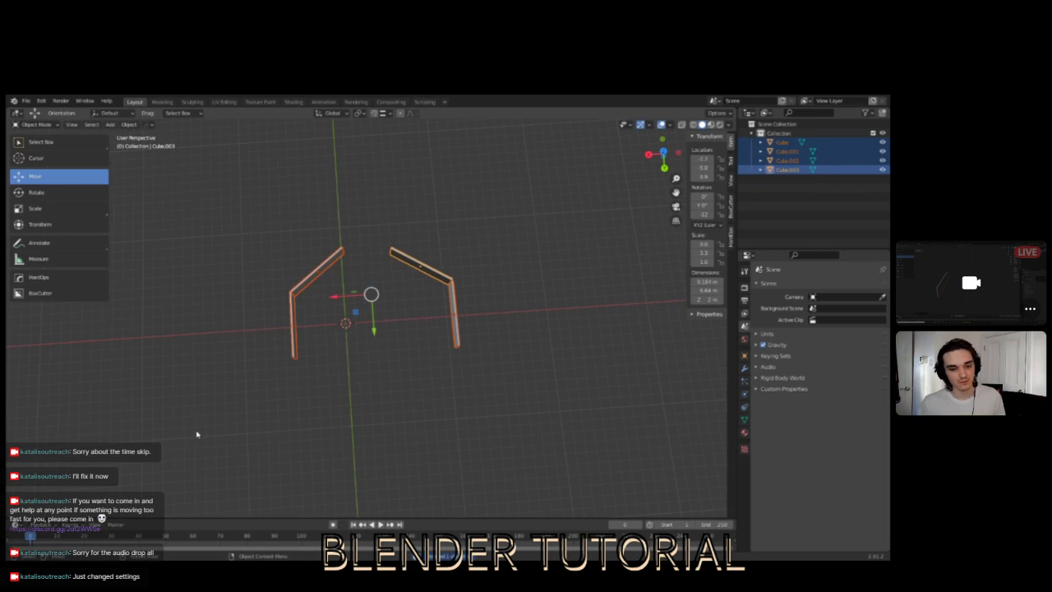
pyautogui.hotkey('shift', 'd')
pyautogui.rightClick(197, 432)
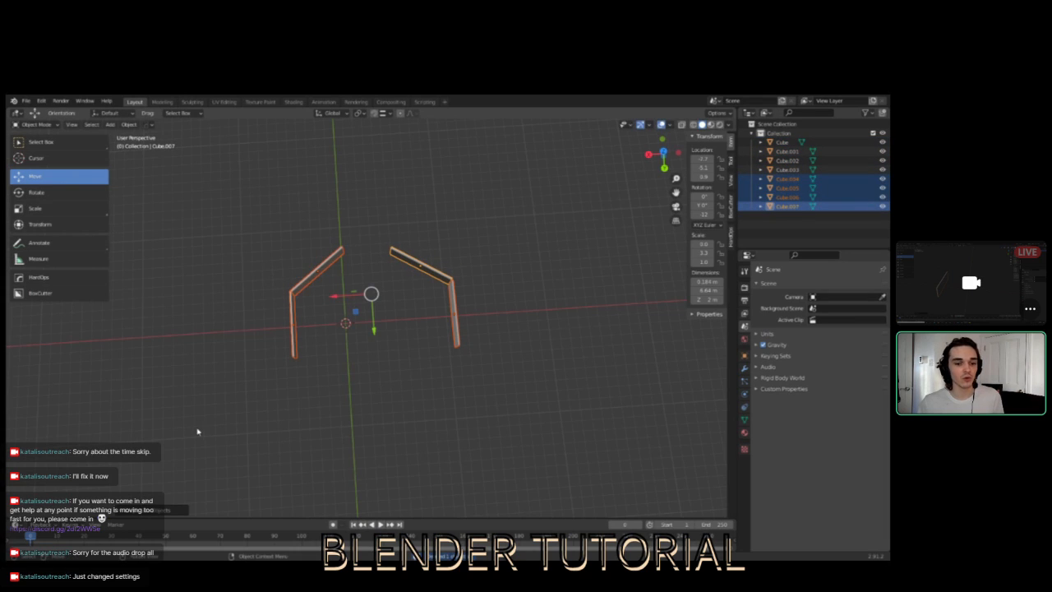
pyautogui.moveTo(374, 329)
pyautogui.mouseDown(button='middle')
pyautogui.moveTo(437, 369)
pyautogui.moveTo(461, 322)
pyautogui.moveTo(394, 296)
pyautogui.moveTo(362, 333)
pyautogui.moveTo(375, 347)
pyautogui.mouseUp(button='middle')
pyautogui.click(58, 198)
pyautogui.moveTo(375, 347); pyautogui.dragTo(360, 193)
pyautogui.moveTo(359, 192); pyautogui.dragTo(377, 338, button='middle')
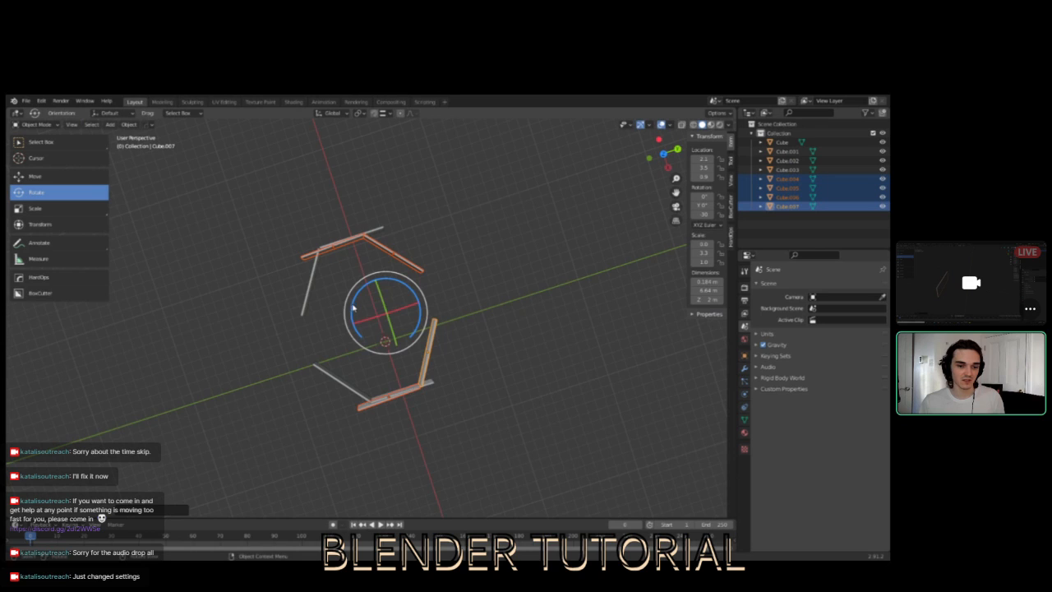
pyautogui.moveTo(353, 306); pyautogui.dragTo(353, 303)
pyautogui.moveTo(469, 371); pyautogui.dragTo(479, 322, button='middle')
pyautogui.scroll(2, 479, 322)
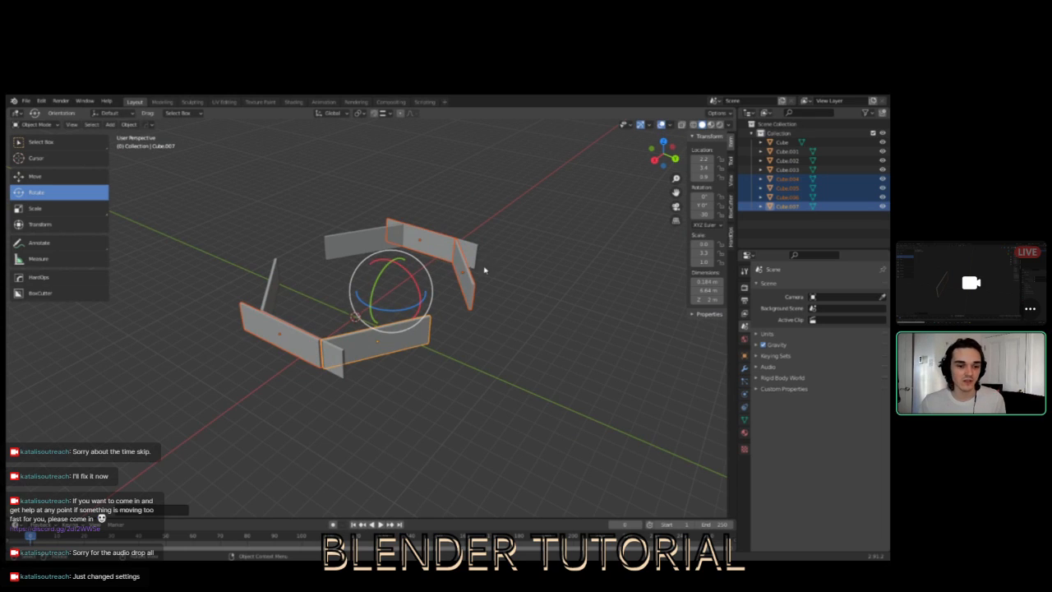
# - Move the rotated wall copies along the Y and X axes until their straight walls meet the original ones, leaving nothing selected
pyautogui.click(56, 177)
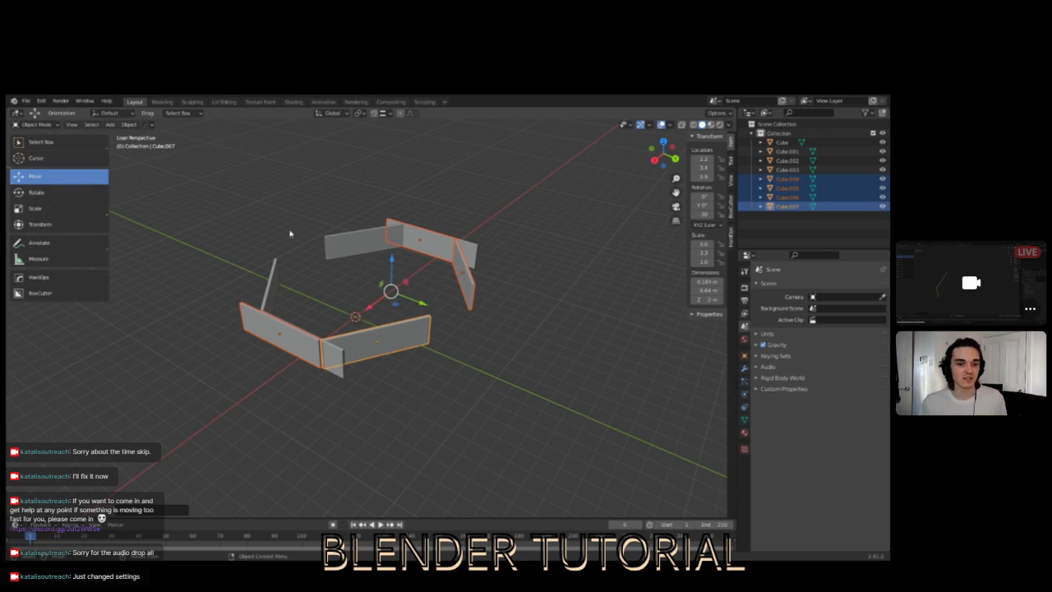
pyautogui.moveTo(421, 306); pyautogui.dragTo(519, 362)
pyautogui.moveTo(520, 361); pyautogui.dragTo(398, 360, button='middle')
pyautogui.moveTo(328, 467); pyautogui.dragTo(331, 465)
pyautogui.moveTo(357, 423); pyautogui.dragTo(460, 361, button='middle')
pyautogui.moveTo(495, 393); pyautogui.dragTo(496, 397)
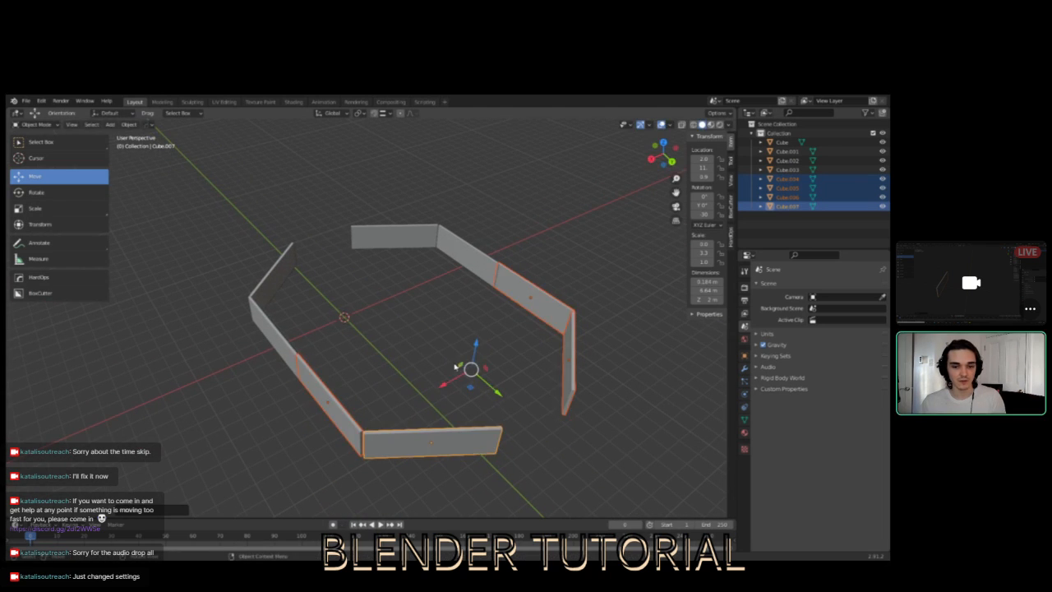
pyautogui.click(386, 309)
# - Examine the wall enclosure from several angles, checking both sides and the remaining openings
pyautogui.moveTo(462, 347); pyautogui.dragTo(7, 322, button='middle')
pyautogui.moveTo(215, 321); pyautogui.dragTo(268, 331, button='middle')
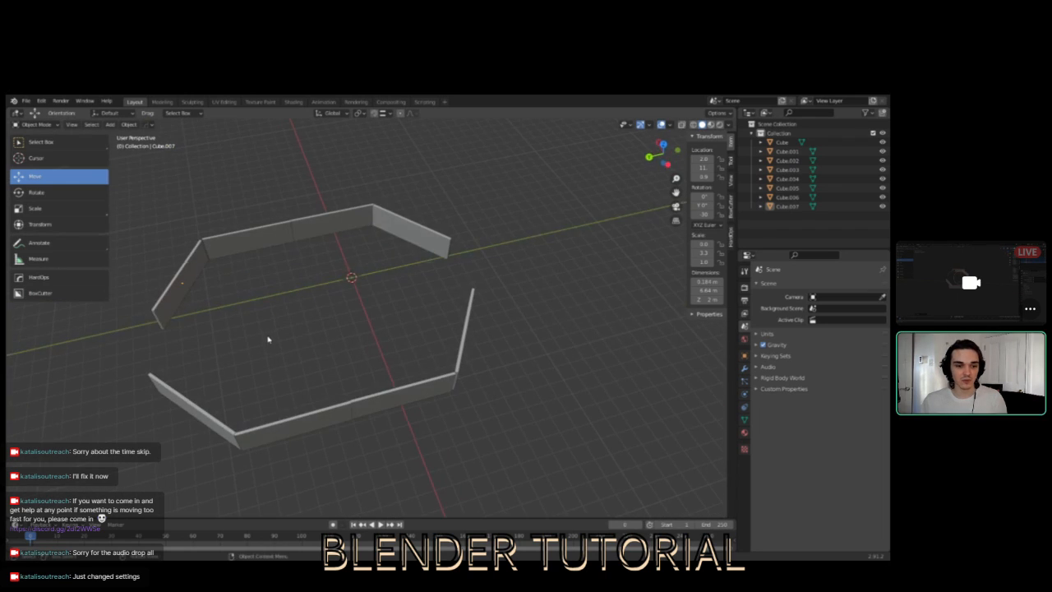
pyautogui.moveTo(146, 219); pyautogui.dragTo(265, 472)
pyautogui.moveTo(329, 187); pyautogui.dragTo(477, 441)
pyautogui.moveTo(441, 371); pyautogui.dragTo(487, 230, button='middle')
pyautogui.hotkey('alt', 'a')
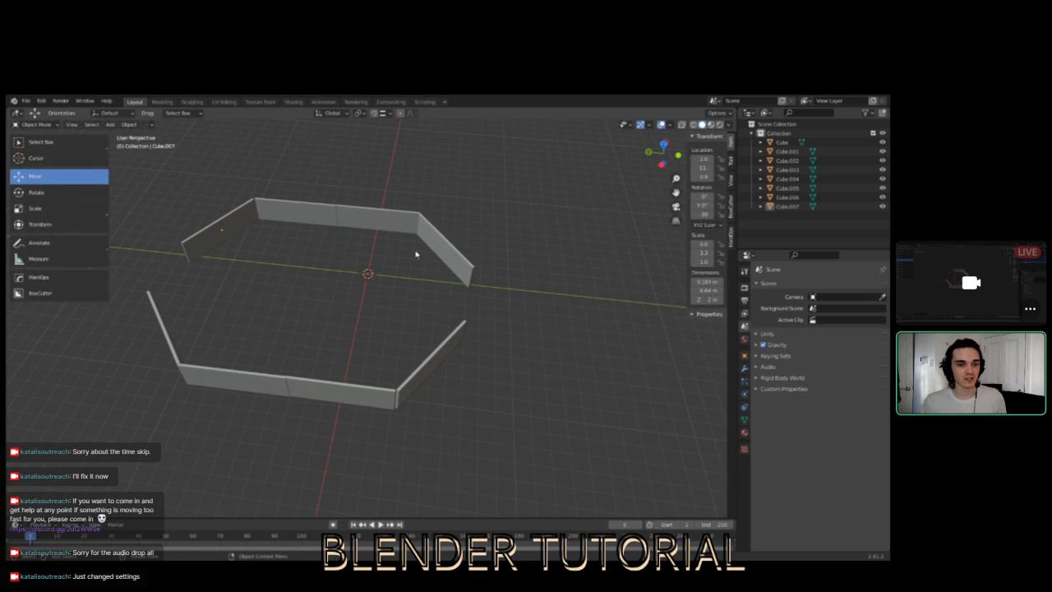
pyautogui.moveTo(542, 369); pyautogui.dragTo(393, 350, button='middle')
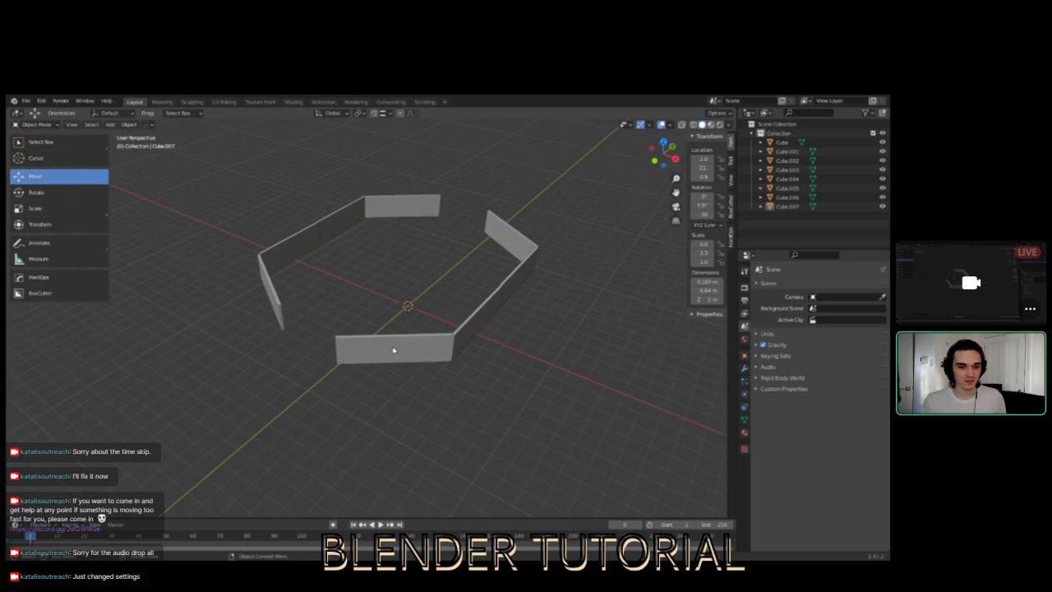
pyautogui.moveTo(330, 317); pyautogui.dragTo(278, 323, button='middle')
pyautogui.click(339, 303)
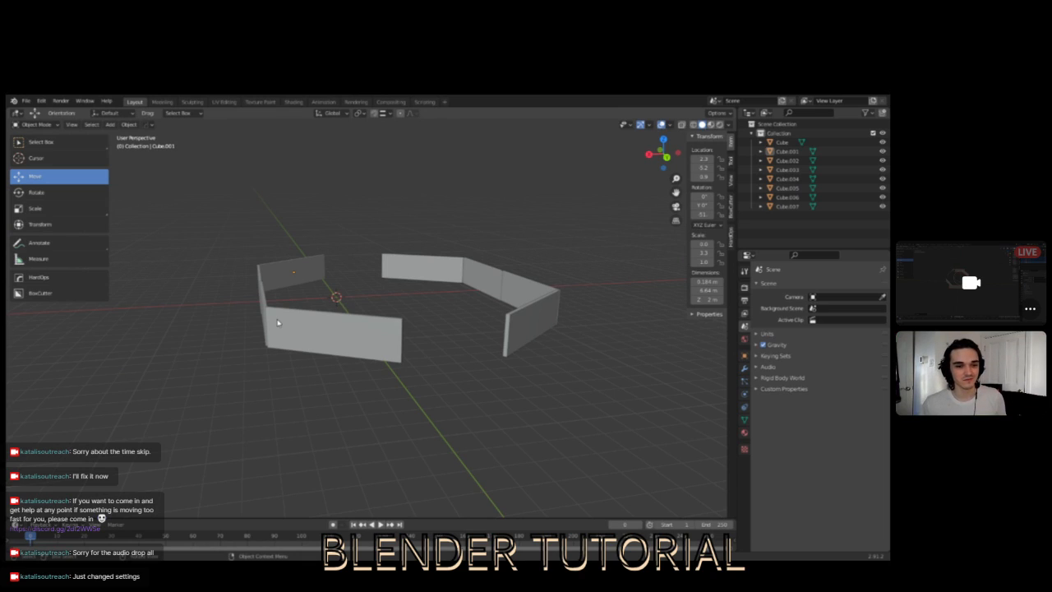
pyautogui.moveTo(333, 294)
pyautogui.mouseDown(button='middle')
pyautogui.moveTo(305, 305)
pyautogui.moveTo(328, 312)
pyautogui.moveTo(324, 294)
pyautogui.mouseUp(button='middle')
# - Add a mesh cylinder at the origin inside the wall enclosure
pyautogui.click(110, 124)
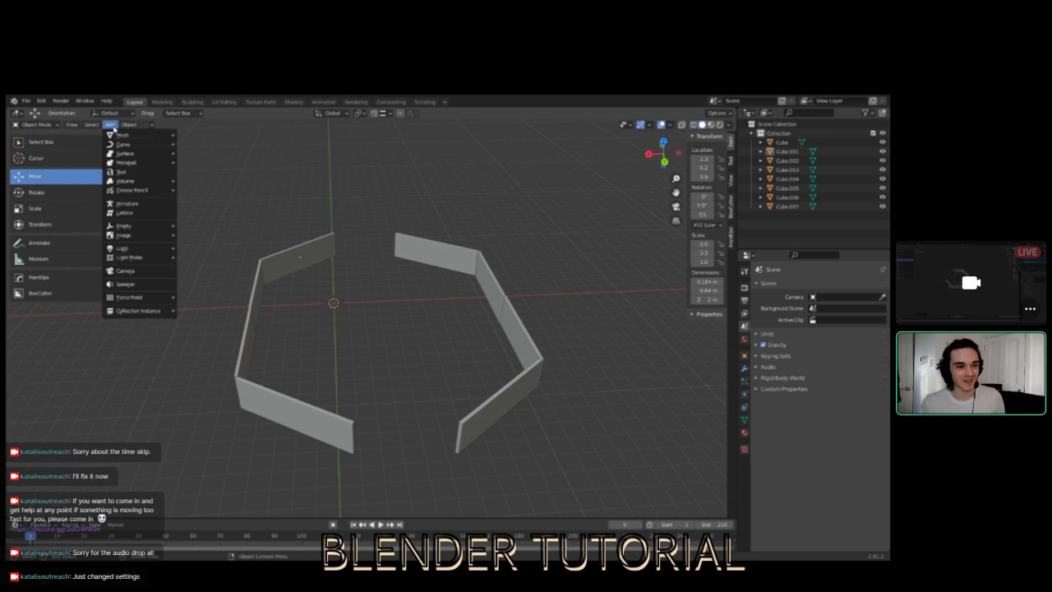
pyautogui.moveTo(110, 134)
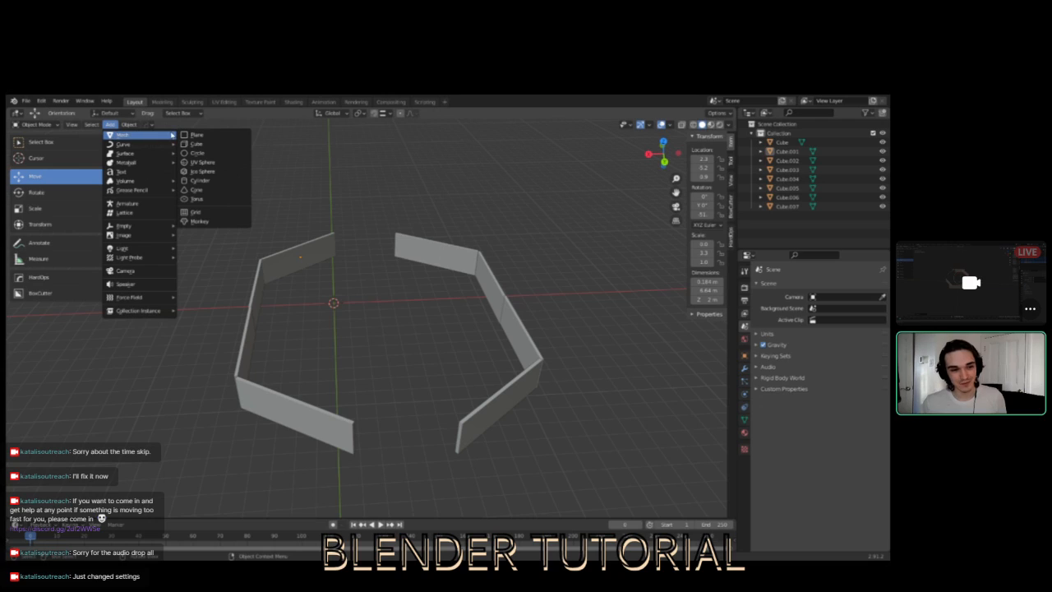
pyautogui.click(207, 182)
pyautogui.moveTo(301, 331); pyautogui.dragTo(388, 339, button='middle')
pyautogui.scroll(5, 340, 327)
pyautogui.moveTo(366, 283); pyautogui.dragTo(185, 337, button='middle')
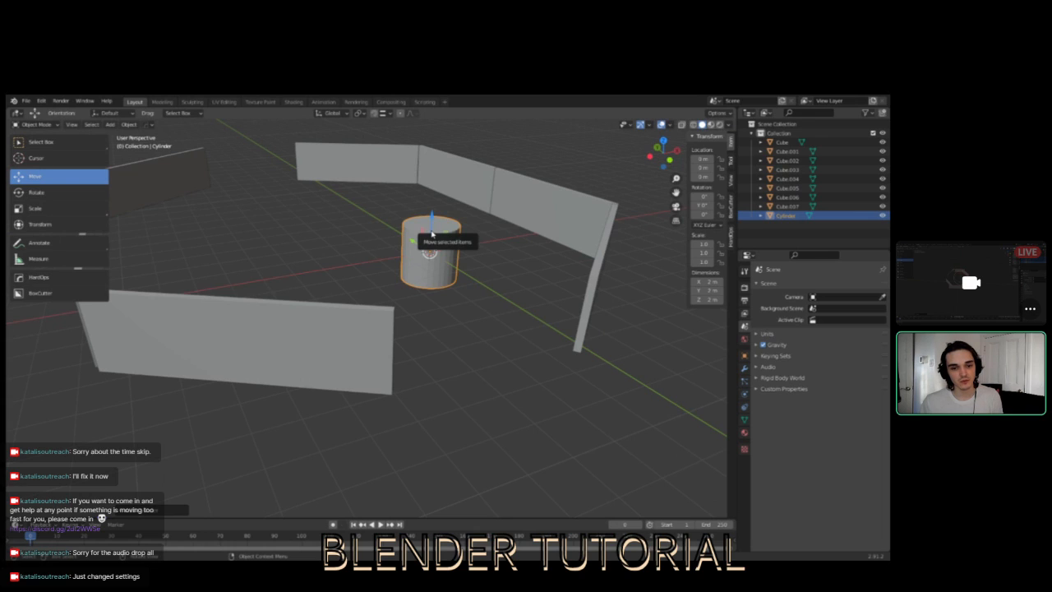
# - Raise the cylinder to about Z 1.1 m and move it to about Y -6.7 m, at the opening between the angled walls
pyautogui.moveTo(432, 234); pyautogui.dragTo(440, 203)
pyautogui.moveTo(509, 245); pyautogui.dragTo(387, 248, button='middle')
pyautogui.moveTo(449, 275); pyautogui.dragTo(177, 279)
pyautogui.moveTo(206, 312); pyautogui.dragTo(296, 307, button='middle')
pyautogui.scroll(-5, 329, 308)
pyautogui.click(363, 322)
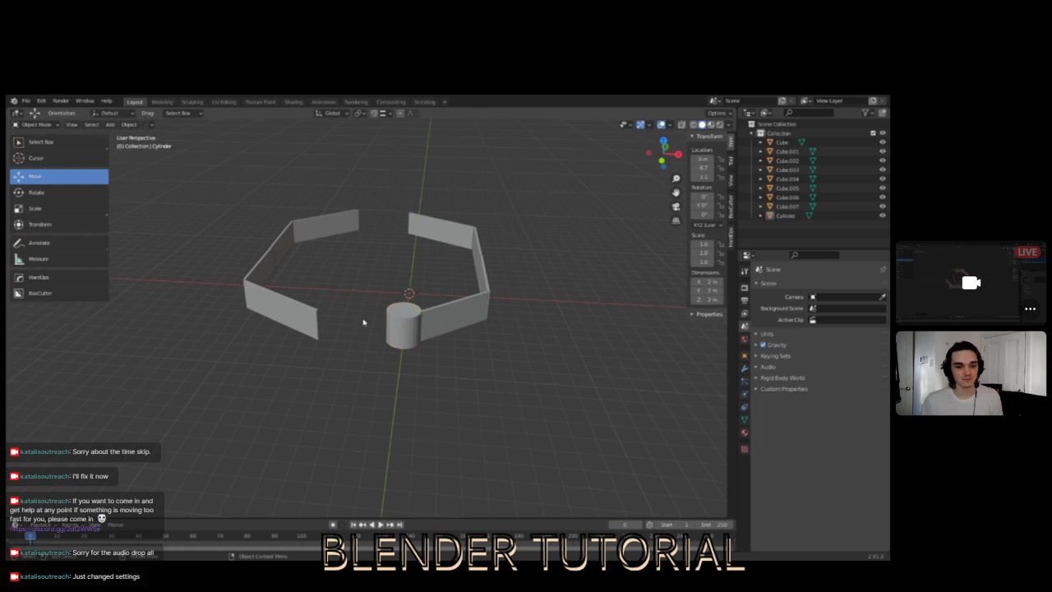
# - Reselect the cylinder and lower it slightly along the Z axis to line up with the walls
pyautogui.click(401, 330)
pyautogui.click(297, 329)
pyautogui.click(398, 331)
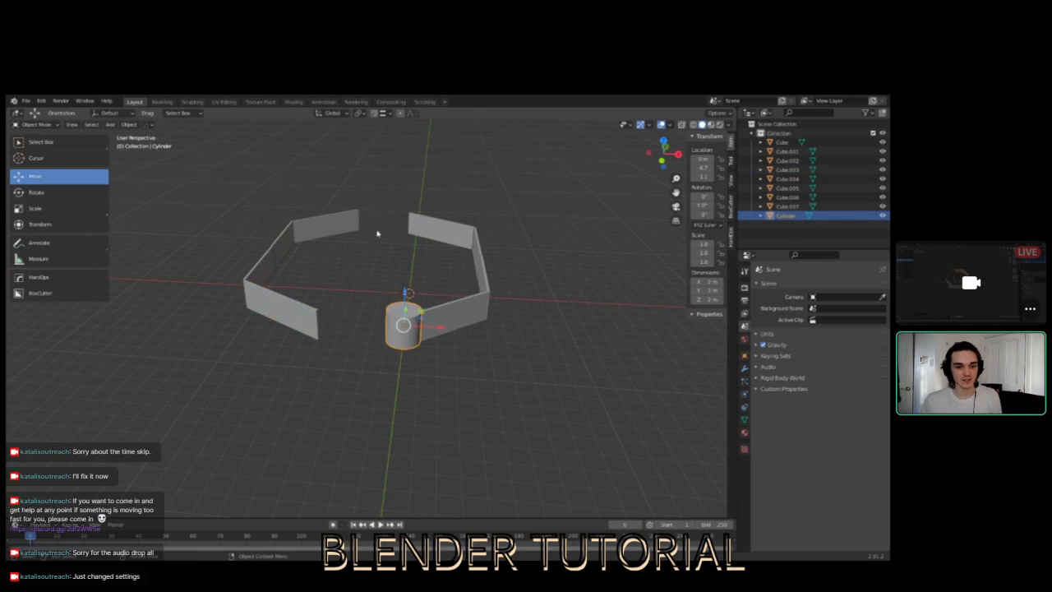
pyautogui.moveTo(424, 285)
pyautogui.mouseDown(button='middle')
pyautogui.moveTo(406, 291)
pyautogui.moveTo(424, 279)
pyautogui.mouseUp(button='middle')
pyautogui.moveTo(371, 260); pyautogui.dragTo(329, 287, button='middle')
pyautogui.scroll(4, 381, 264)
pyautogui.scroll(-4, 378, 265)
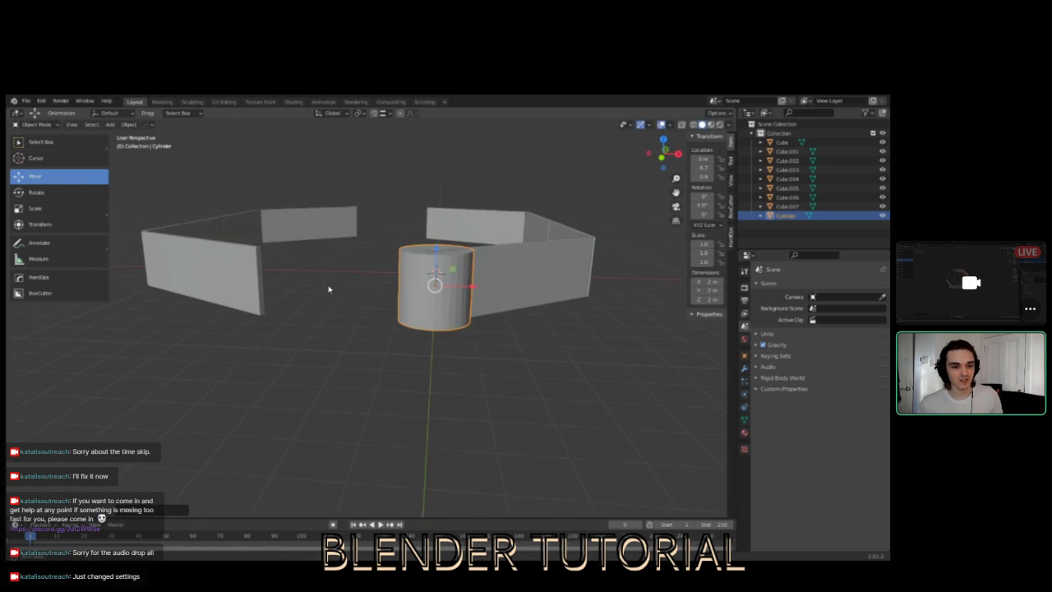
# - Scale the cylinder along the Z axis to a height of about 5.5 m
pyautogui.click(46, 209)
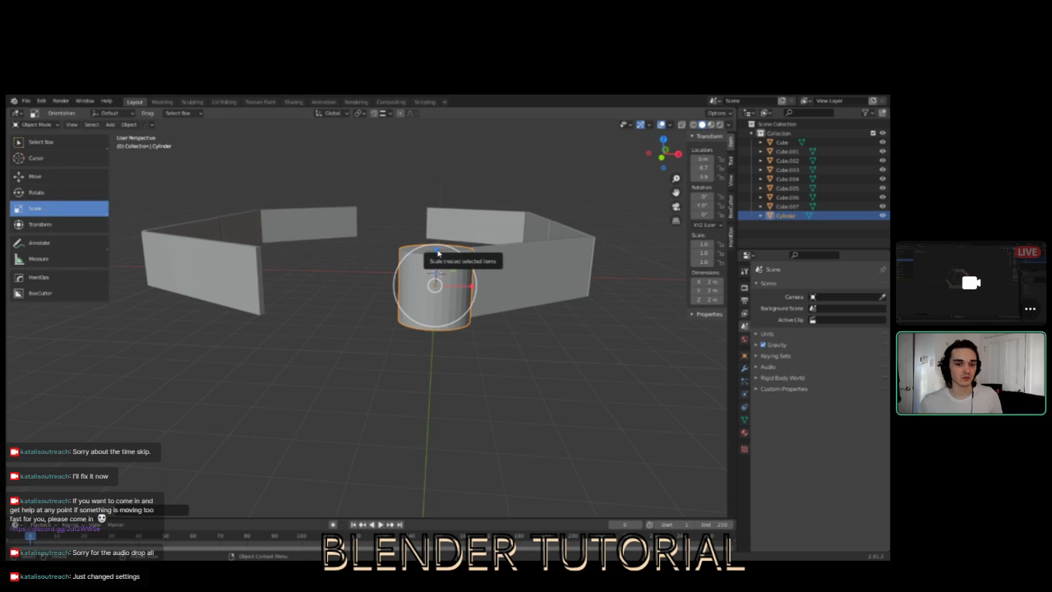
pyautogui.moveTo(439, 253); pyautogui.dragTo(438, 182)
pyautogui.moveTo(504, 220); pyautogui.dragTo(427, 213, button='middle')
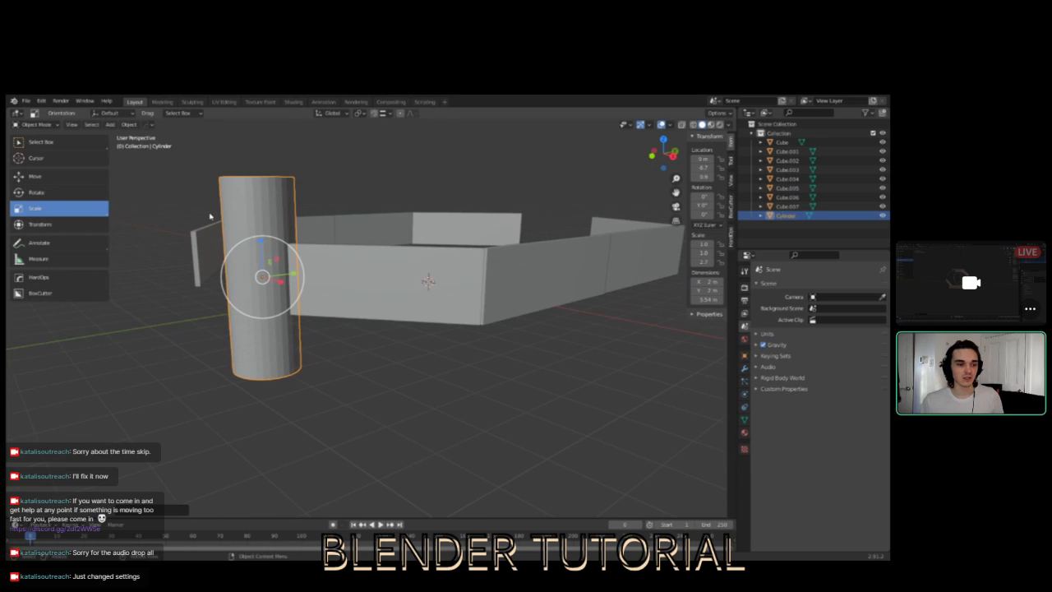
# - Raise the tall cylinder along the Z axis to about Z 2.6 m so its base lines up with the walls' base
pyautogui.click(67, 175)
pyautogui.moveTo(334, 326); pyautogui.dragTo(461, 274, button='middle')
pyautogui.moveTo(367, 238); pyautogui.dragTo(381, 168)
pyautogui.moveTo(332, 251); pyautogui.dragTo(292, 268, button='middle')
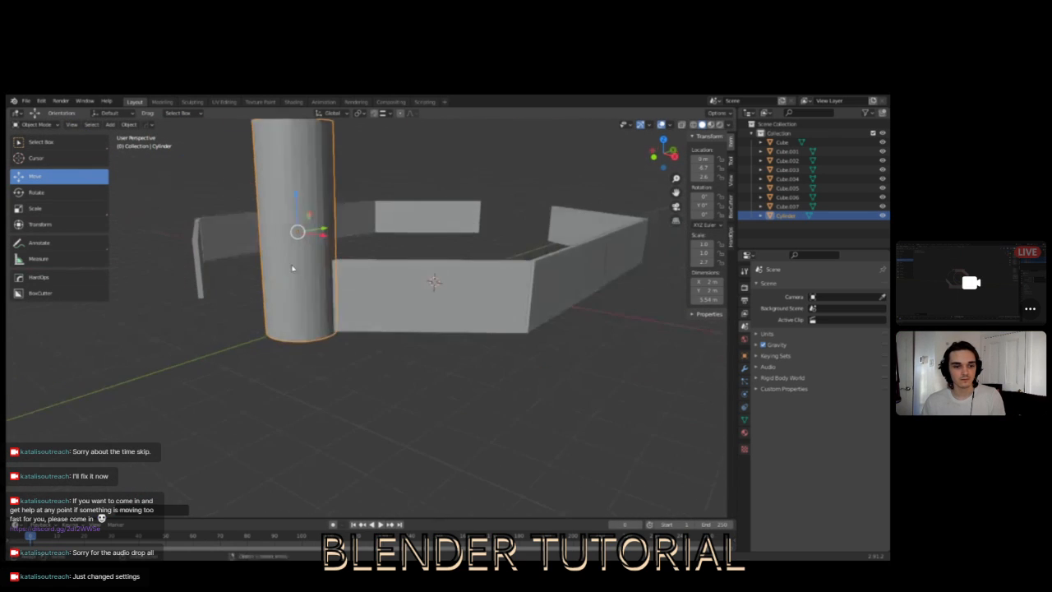
pyautogui.moveTo(300, 212); pyautogui.dragTo(294, 204)
pyautogui.moveTo(302, 241); pyautogui.dragTo(296, 269, button='middle')
pyautogui.scroll(-4, 374, 305)
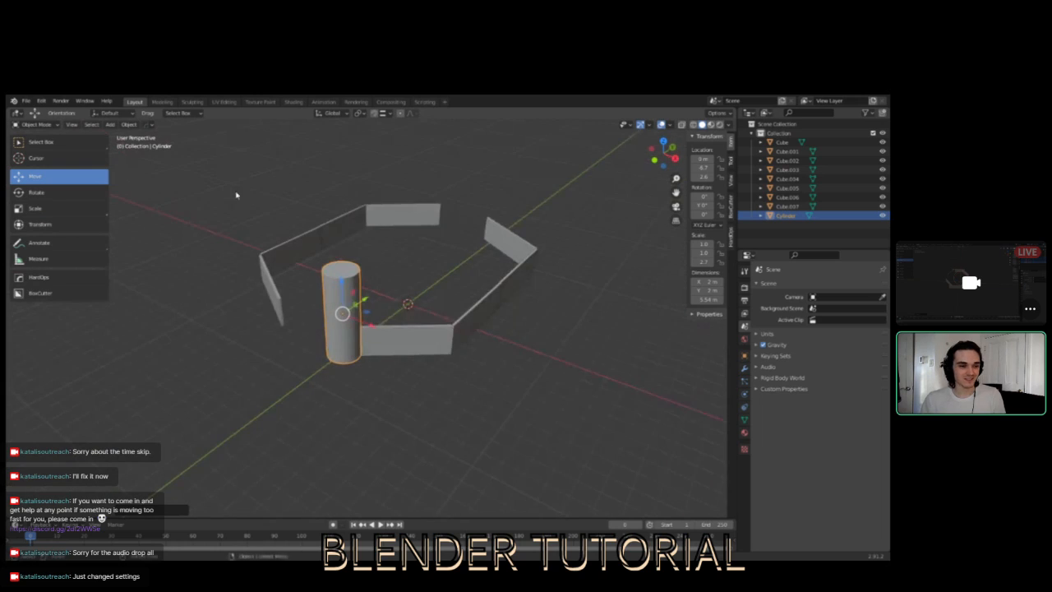
# - Duplicate the tall cylinder and move the copy along the X axis to about X -4.4 m, leaving nothing selected
pyautogui.click(110, 125)
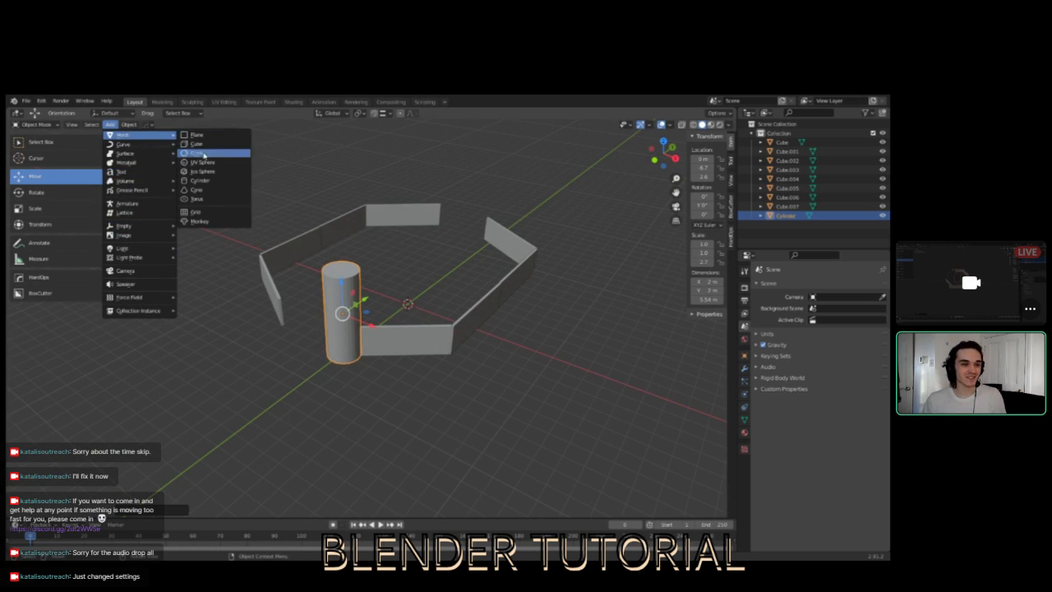
pyautogui.moveTo(353, 283); pyautogui.dragTo(432, 267, button='middle')
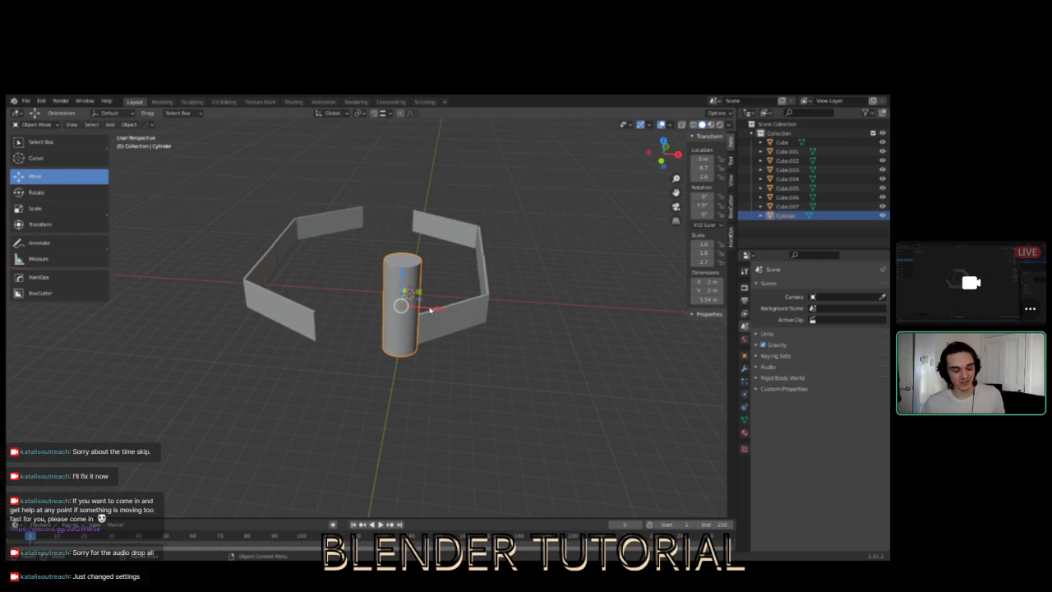
pyautogui.hotkey('shift', 'd')
pyautogui.press('Escape')
pyautogui.moveTo(438, 310); pyautogui.dragTo(357, 301)
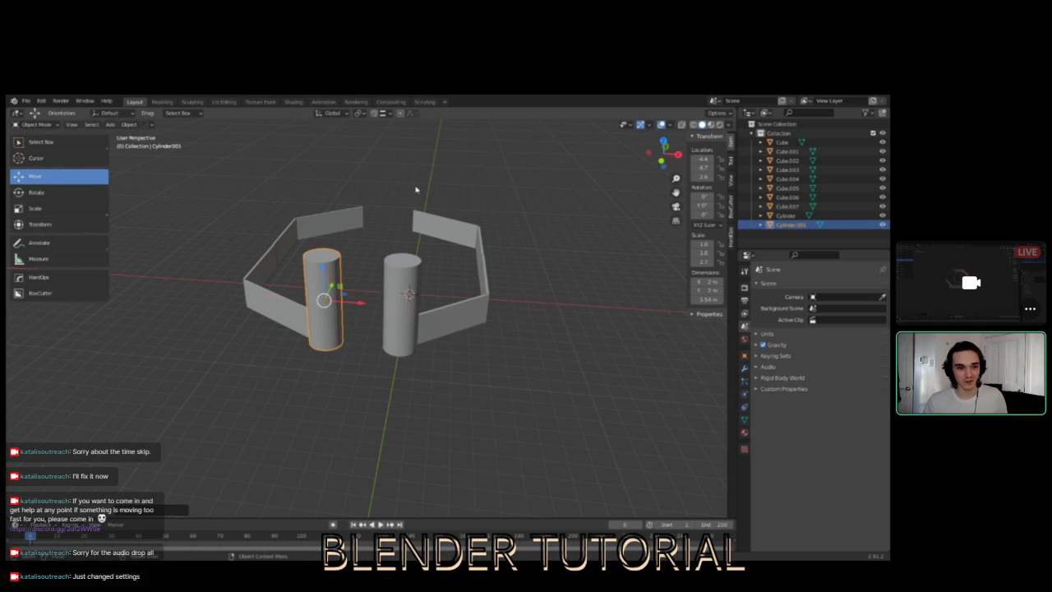
pyautogui.click(387, 181)
pyautogui.moveTo(417, 316); pyautogui.dragTo(432, 308, button='middle')
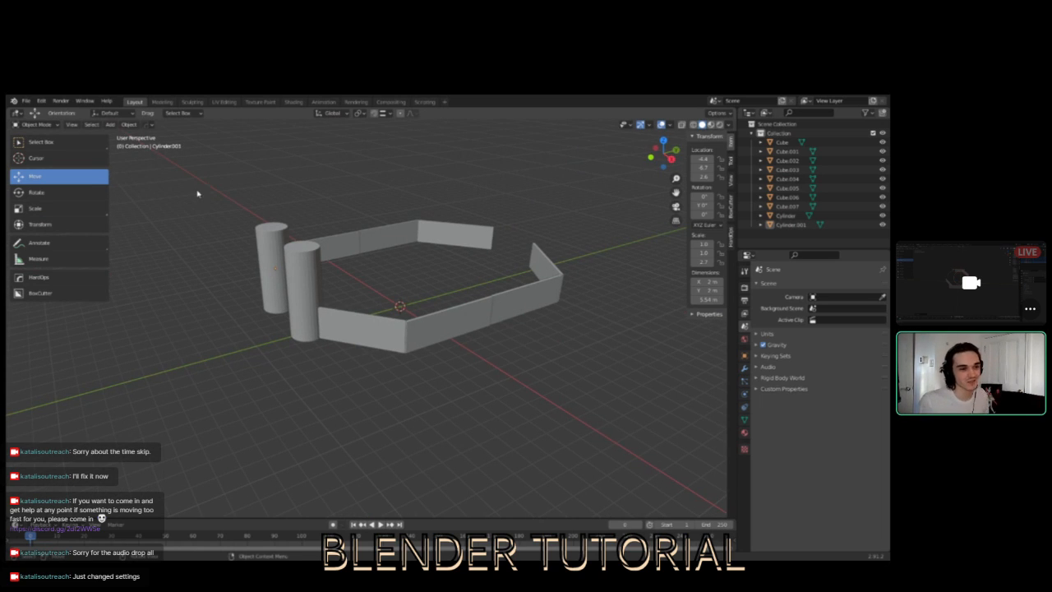
pyautogui.moveTo(318, 200); pyautogui.dragTo(178, 177, button='middle')
pyautogui.click(115, 126)
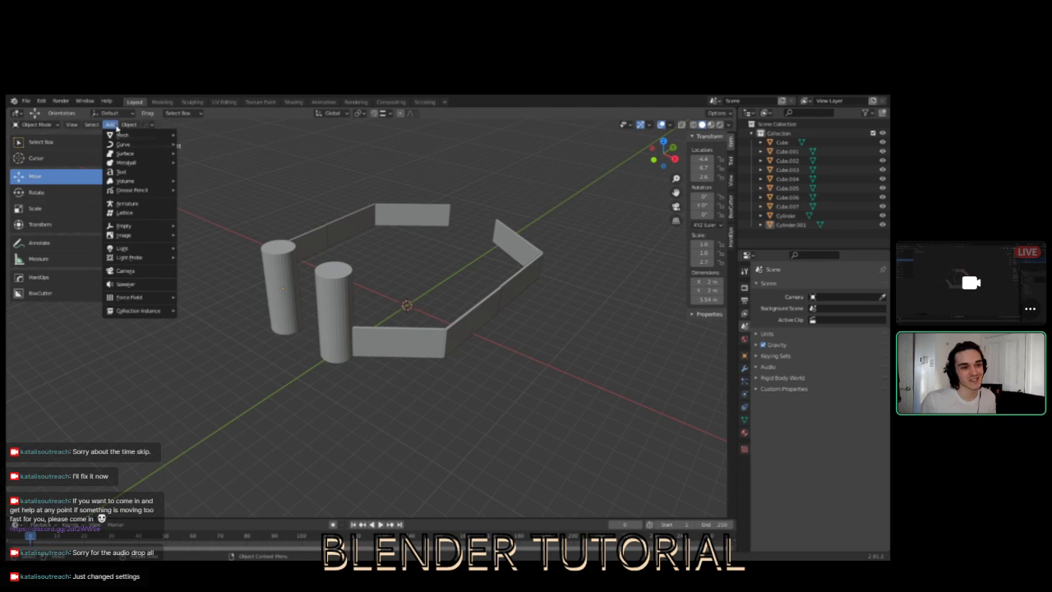
pyautogui.moveTo(125, 137)
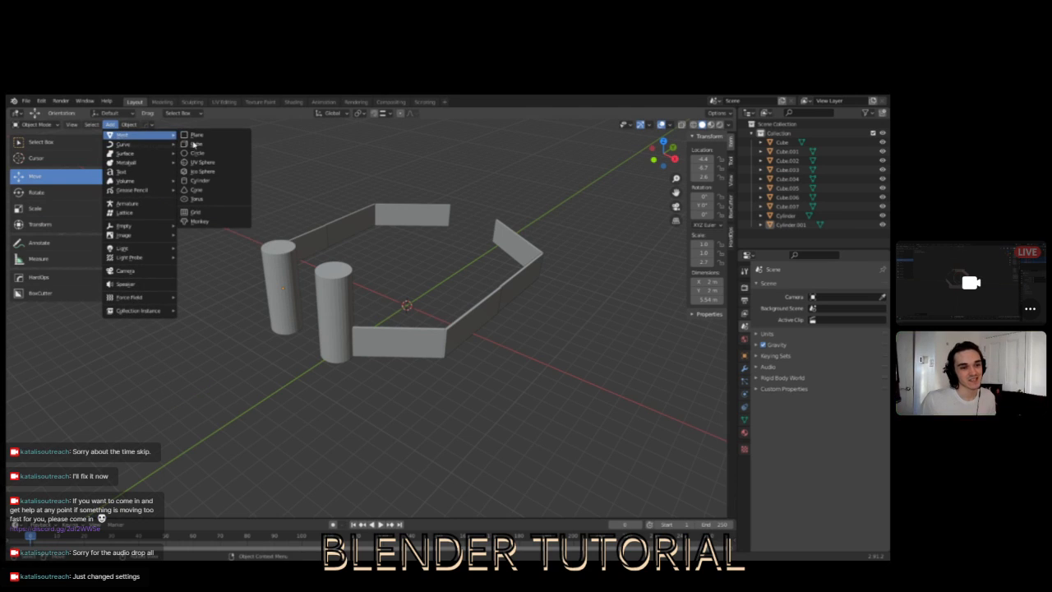
pyautogui.click(198, 180)
pyautogui.click(34, 208)
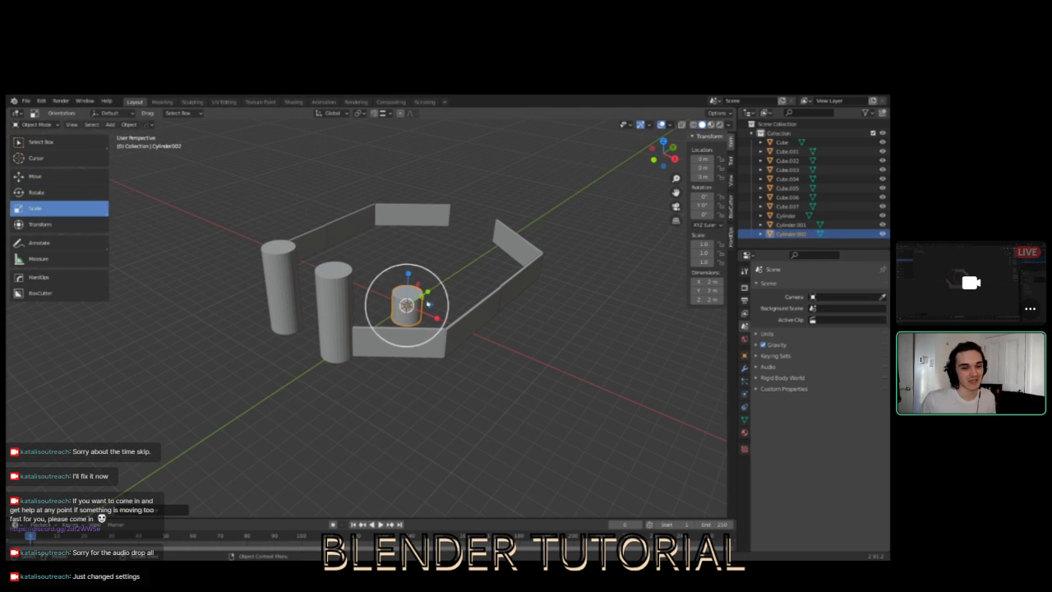
pyautogui.press('x')
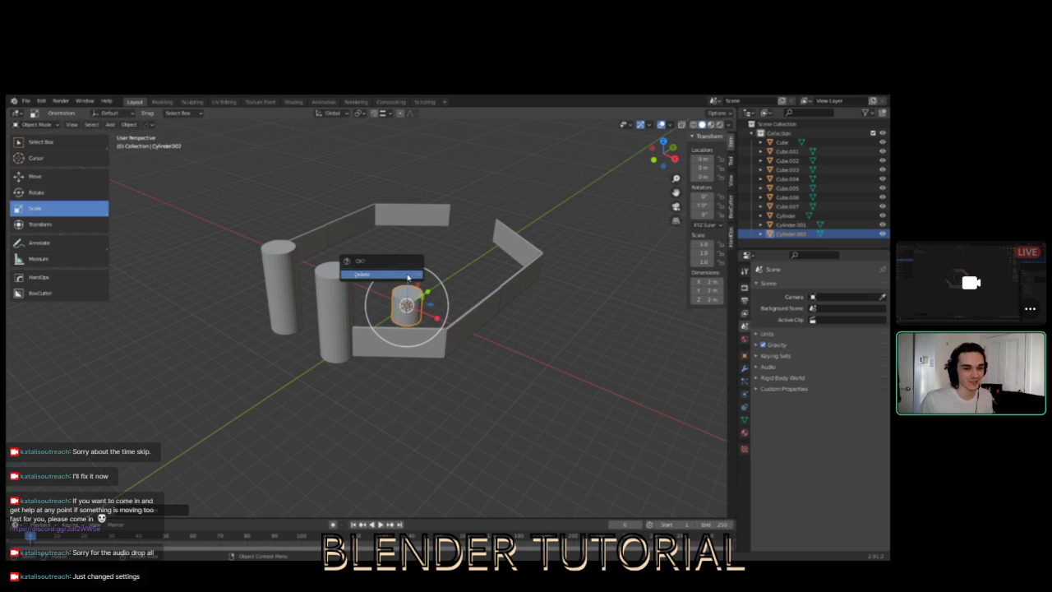
pyautogui.click(409, 276)
# - Duplicate the two tall entrance cylinders together and move the copies about 19.45 m along the Y axis to the opposite opening
pyautogui.moveTo(406, 279); pyautogui.dragTo(336, 299, button='middle')
pyautogui.scroll(-5, 329, 354)
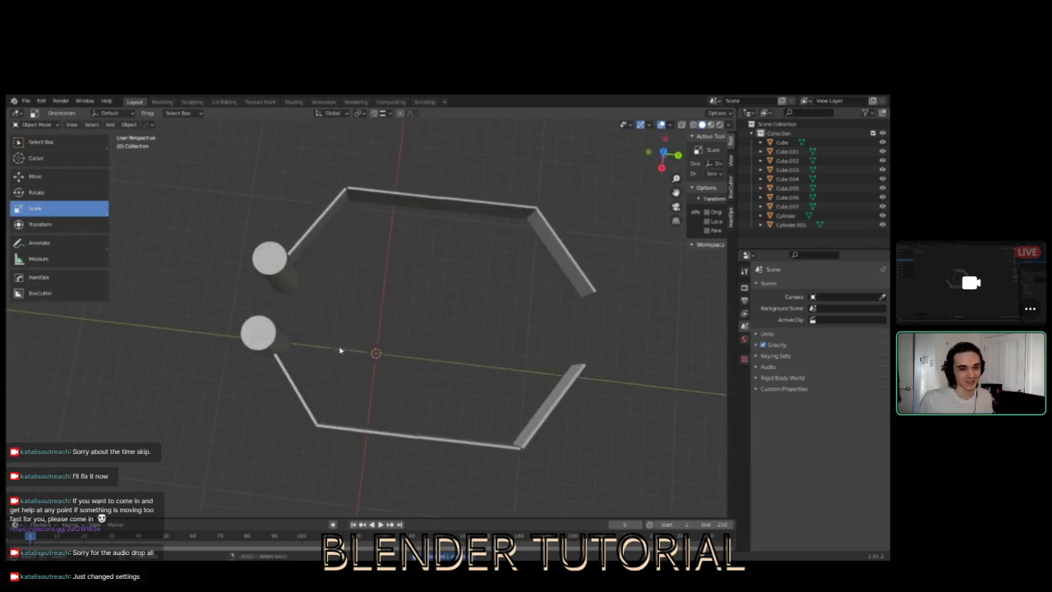
pyautogui.moveTo(376, 376); pyautogui.dragTo(515, 209, button='middle')
pyautogui.moveTo(515, 209); pyautogui.dragTo(343, 390)
pyautogui.moveTo(379, 376); pyautogui.dragTo(318, 352, button='middle')
pyautogui.scroll(2, 408, 304)
pyautogui.scroll(2, 357, 328)
pyautogui.click(422, 219)
pyautogui.moveTo(421, 219); pyautogui.dragTo(322, 265, button='middle')
pyautogui.moveTo(358, 191); pyautogui.dragTo(223, 280)
pyautogui.moveTo(387, 261)
pyautogui.mouseDown(button='middle')
pyautogui.moveTo(321, 347)
pyautogui.moveTo(242, 376)
pyautogui.moveTo(254, 383)
pyautogui.mouseUp(button='middle')
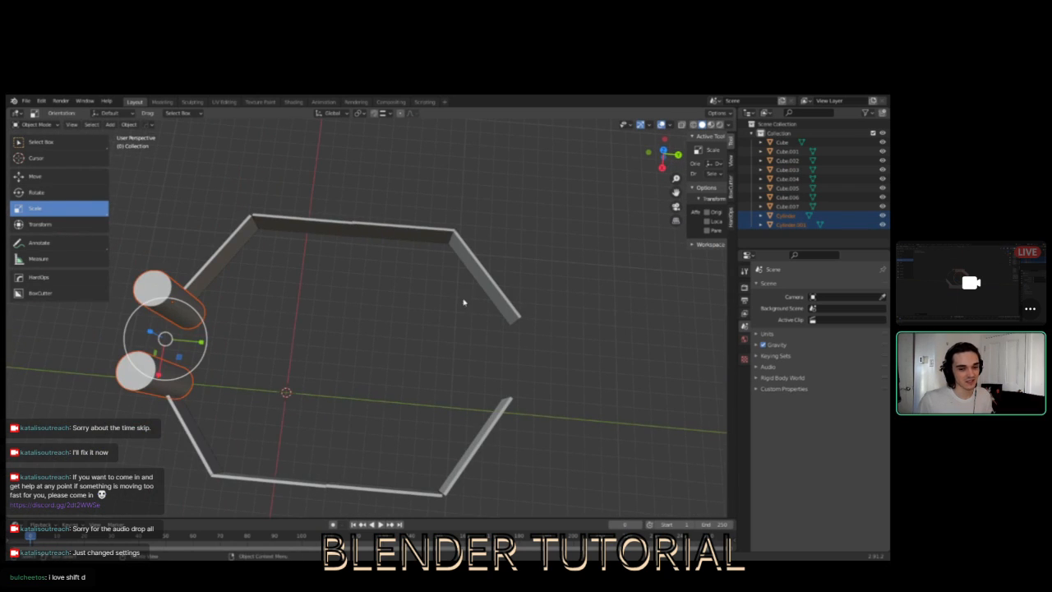
pyautogui.moveTo(395, 363); pyautogui.dragTo(298, 339, button='middle')
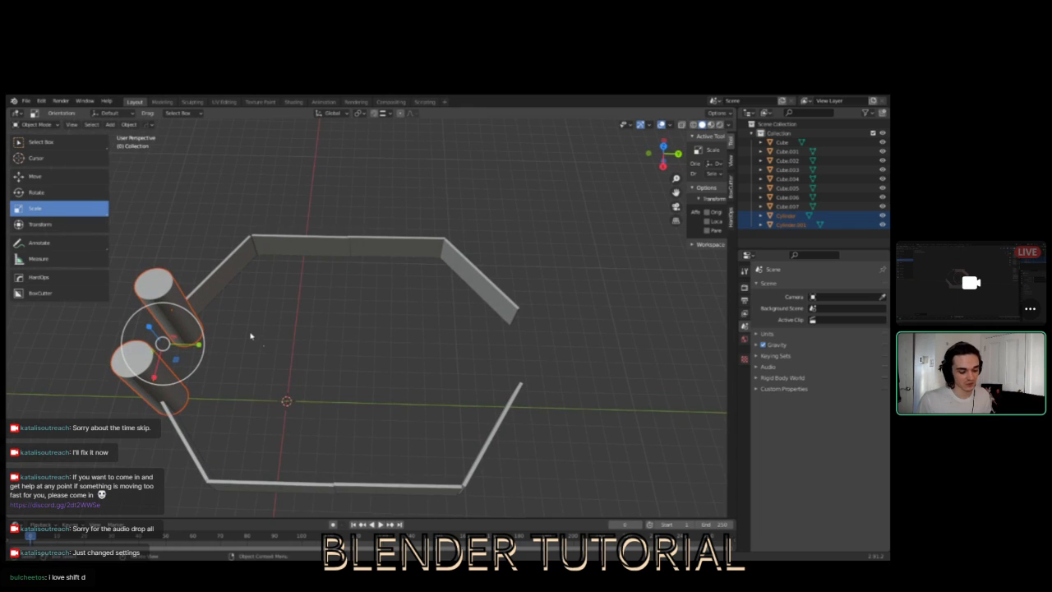
pyautogui.hotkey('shift', 'd')
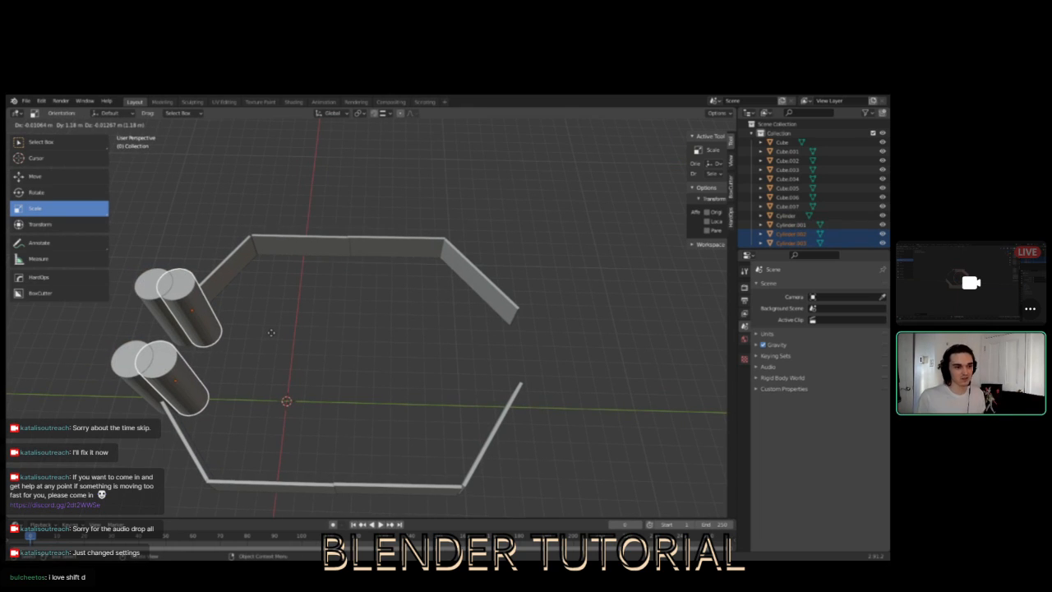
pyautogui.rightClick(274, 337)
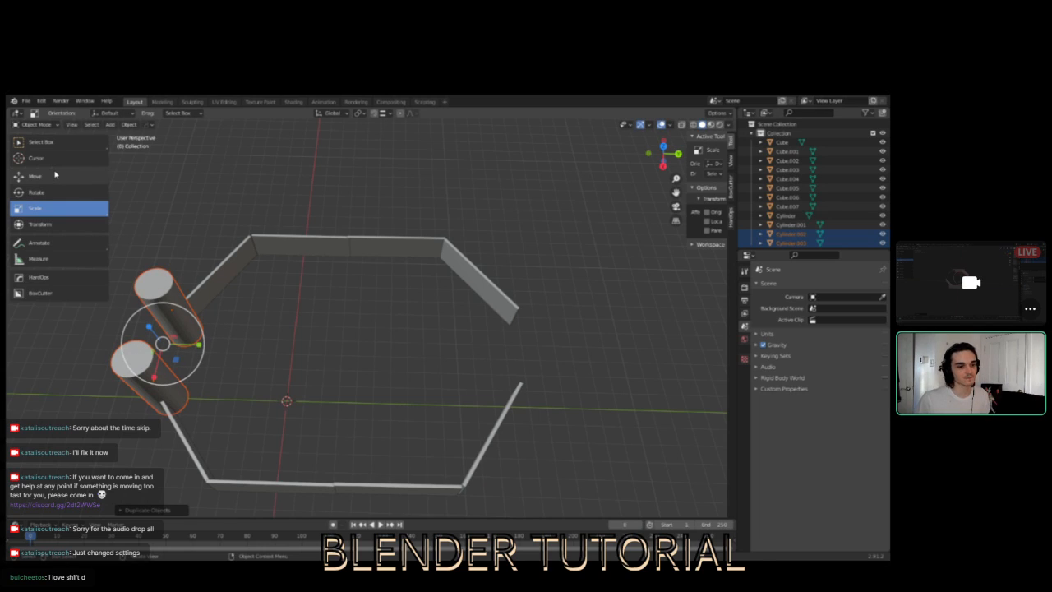
pyautogui.click(57, 175)
pyautogui.moveTo(194, 348); pyautogui.dragTo(551, 342)
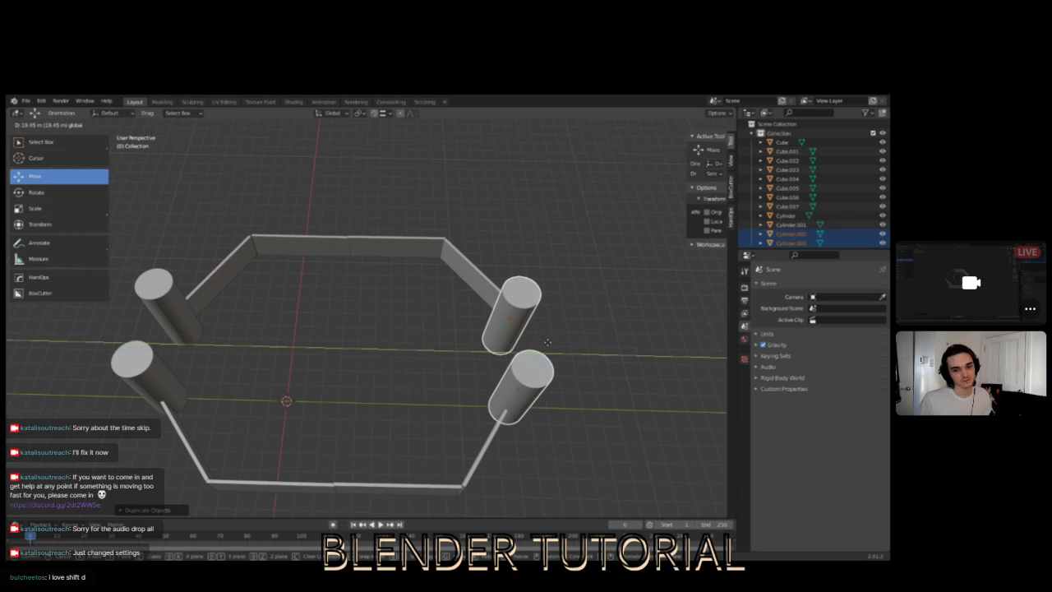
# - Rotate the wall segment beside the new cylinder to about -24° around Z so it lines up with the cylinder
pyautogui.moveTo(634, 392); pyautogui.dragTo(419, 430, button='middle')
pyautogui.click(421, 429)
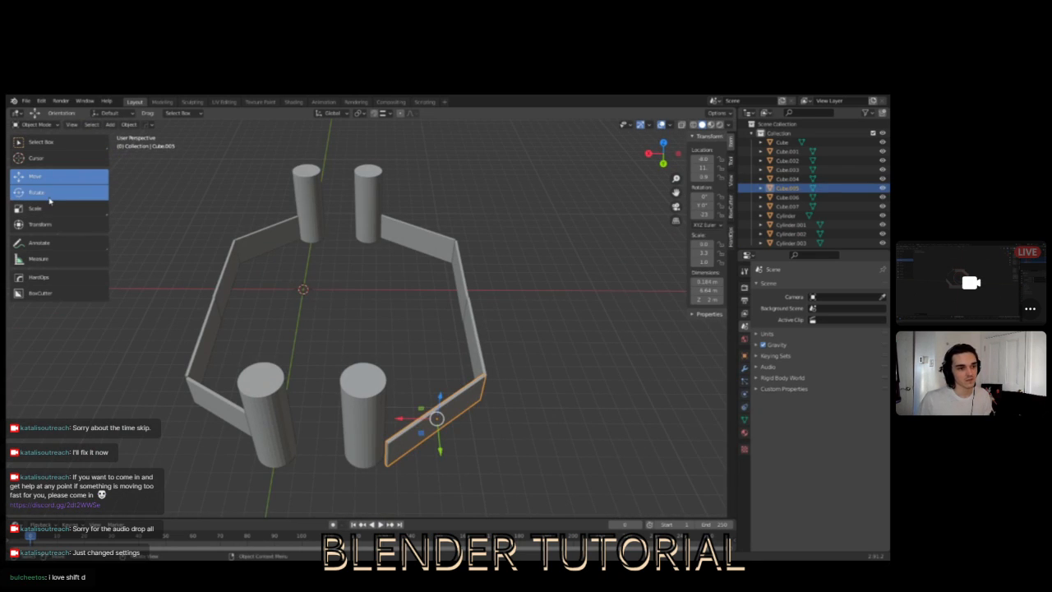
pyautogui.click(37, 193)
pyautogui.moveTo(409, 438); pyautogui.dragTo(440, 443)
pyautogui.click(80, 178)
pyautogui.click(352, 322)
# - Duplicate one pair of tall cylinders and move the copies over to the long side wall of the enclosure
pyautogui.moveTo(352, 322); pyautogui.dragTo(424, 251, button='middle')
pyautogui.moveTo(429, 213); pyautogui.dragTo(222, 305)
pyautogui.moveTo(222, 304); pyautogui.dragTo(327, 332, button='middle')
pyautogui.moveTo(188, 187); pyautogui.dragTo(228, 302)
pyautogui.moveTo(271, 334); pyautogui.dragTo(272, 297, button='middle')
pyautogui.hotkey('shift', 'd')
pyautogui.click(426, 274)
pyautogui.moveTo(395, 282); pyautogui.dragTo(454, 216)
pyautogui.moveTo(453, 217); pyautogui.dragTo(457, 262, button='middle')
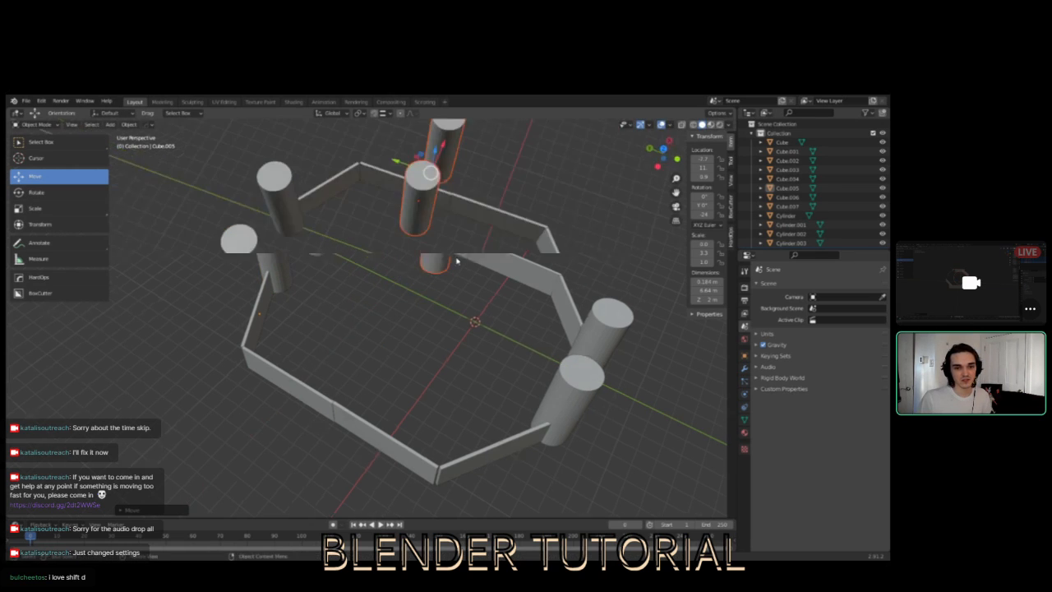
pyautogui.press('g')
pyautogui.click(403, 160)
pyautogui.moveTo(403, 160); pyautogui.dragTo(215, 195, button='middle')
# - Rotate the copied cylinder pair around the Z axis until both stand in line with the long side wall
pyautogui.click(36, 191)
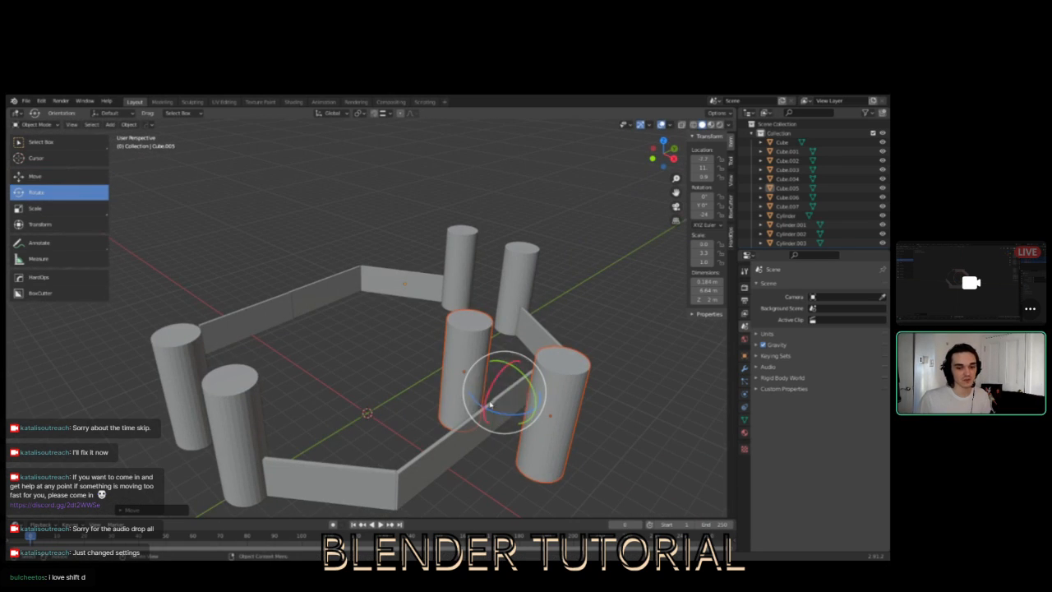
pyautogui.moveTo(494, 416); pyautogui.dragTo(526, 415)
pyautogui.moveTo(526, 415); pyautogui.dragTo(375, 361, button='middle')
# - Shorten the far segment of the long side wall along the Y axis so it ends at its nearest cylinder
pyautogui.click(376, 361)
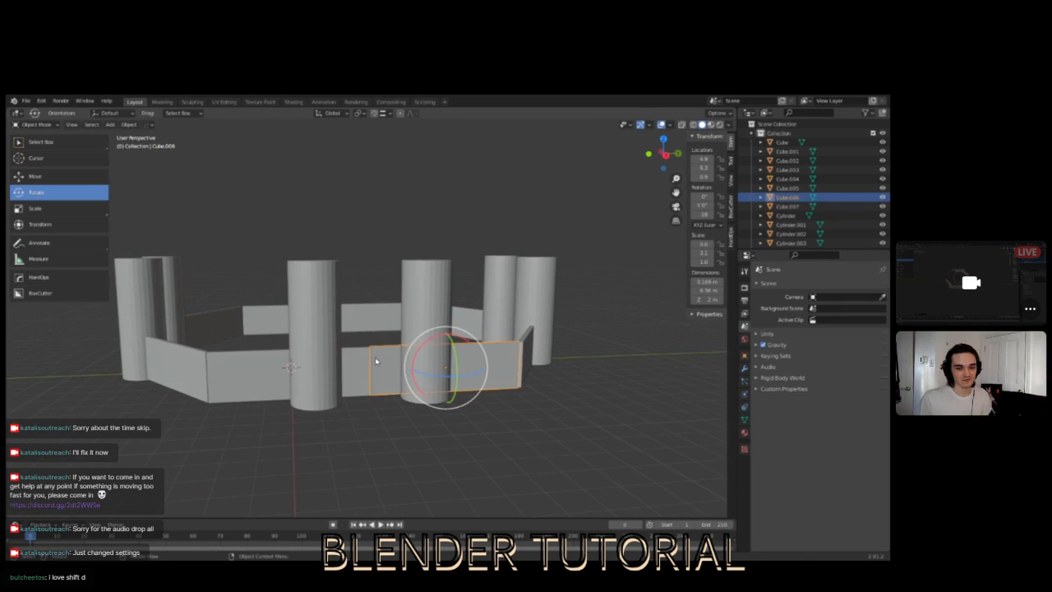
pyautogui.click(51, 210)
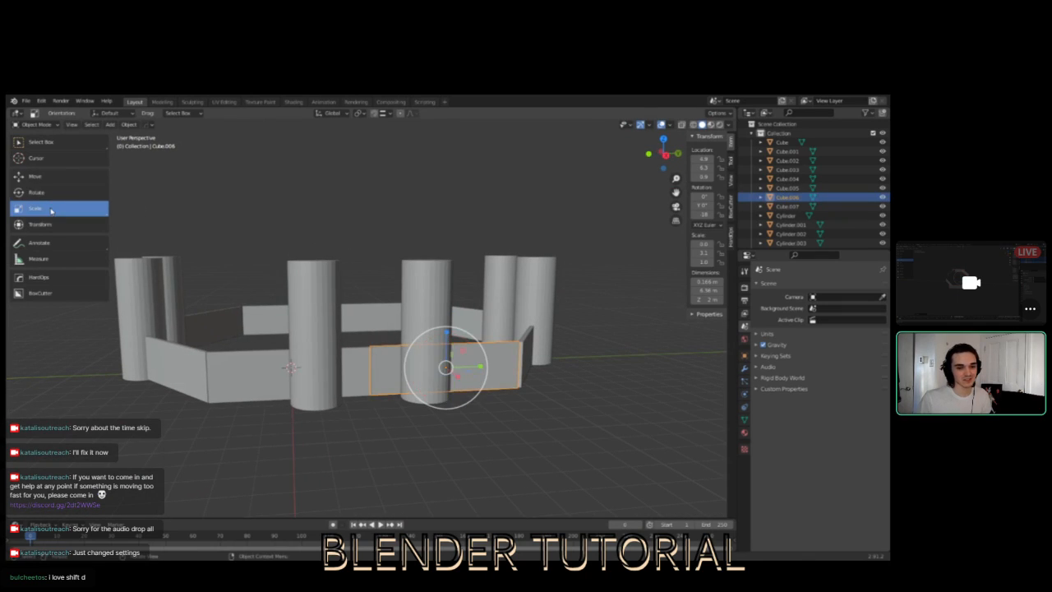
pyautogui.moveTo(485, 370)
pyautogui.mouseDown()
pyautogui.moveTo(473, 367)
pyautogui.moveTo(501, 366)
pyautogui.mouseUp()
pyautogui.click(66, 179)
# - Scale the other side wall segment along Y to about 5.06 m and shift it to about Y -0.6 m, opening the gateway
pyautogui.click(355, 368)
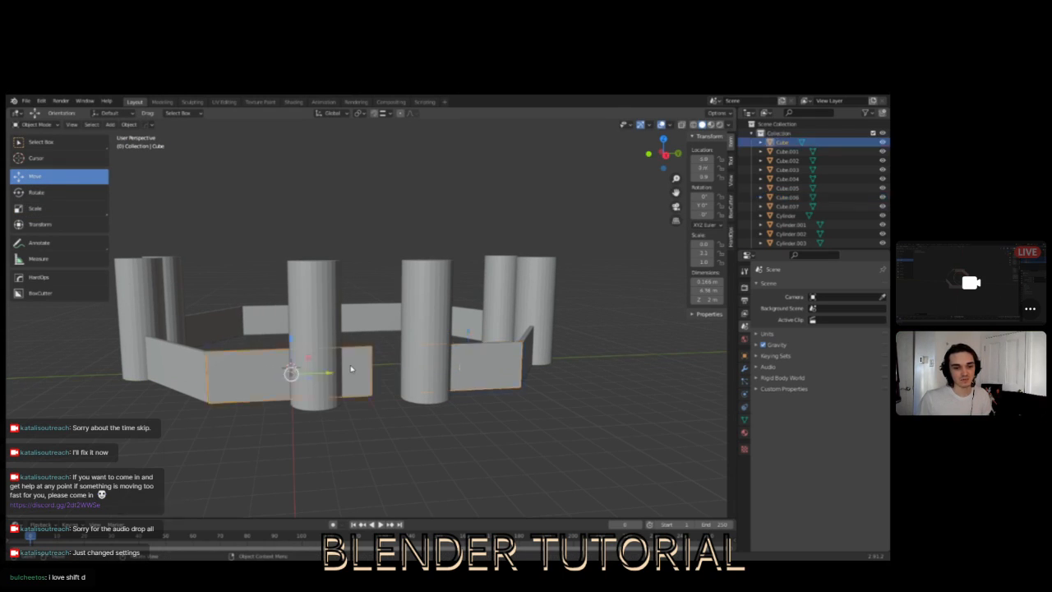
pyautogui.click(39, 192)
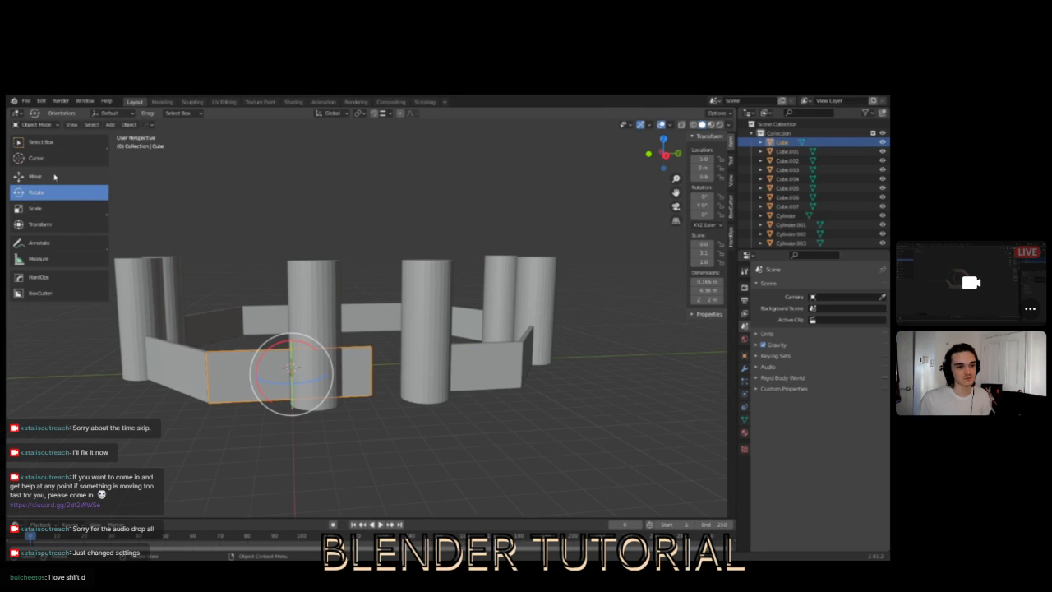
pyautogui.click(49, 208)
pyautogui.moveTo(328, 376); pyautogui.dragTo(309, 374)
pyautogui.click(49, 176)
pyautogui.click(74, 209)
pyautogui.click(42, 177)
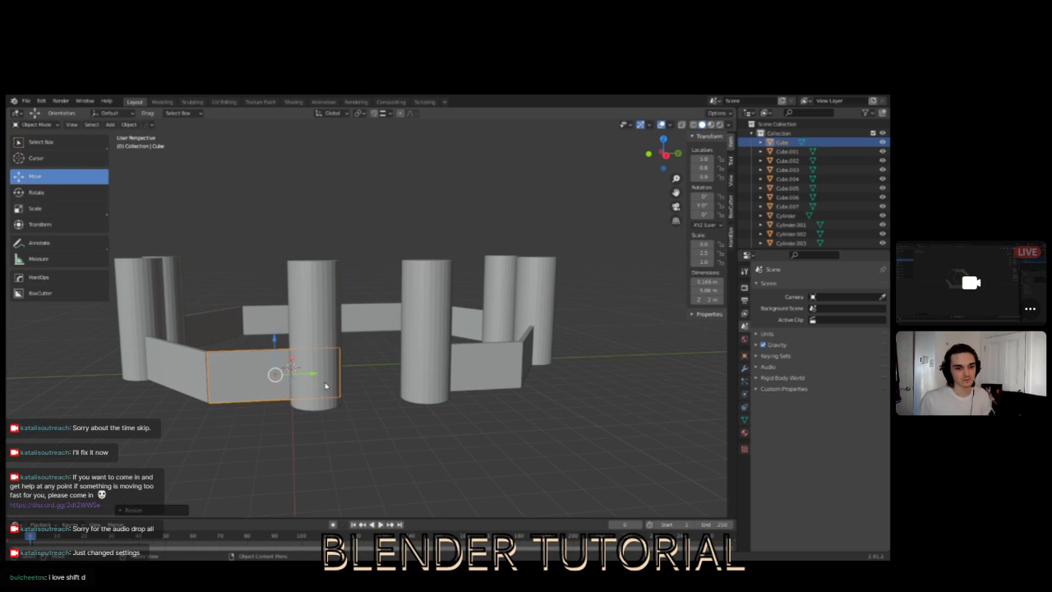
pyautogui.click(422, 220)
# - Select all walls and cylinders of the enclosure and duplicate them in place
pyautogui.moveTo(423, 219); pyautogui.dragTo(421, 272, button='middle')
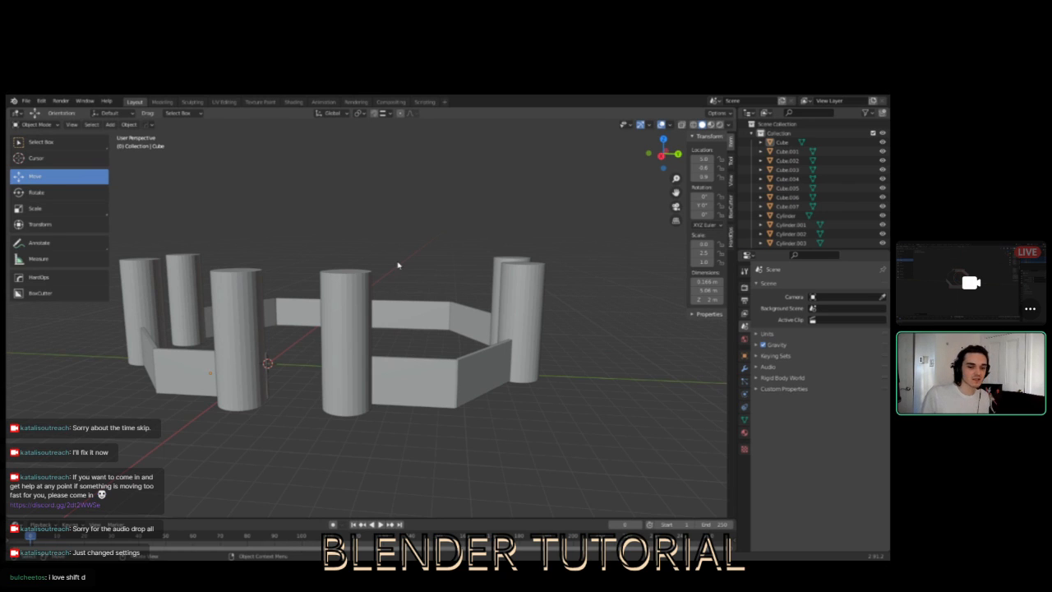
pyautogui.scroll(-2, 506, 309)
pyautogui.moveTo(361, 327); pyautogui.dragTo(410, 321, button='middle')
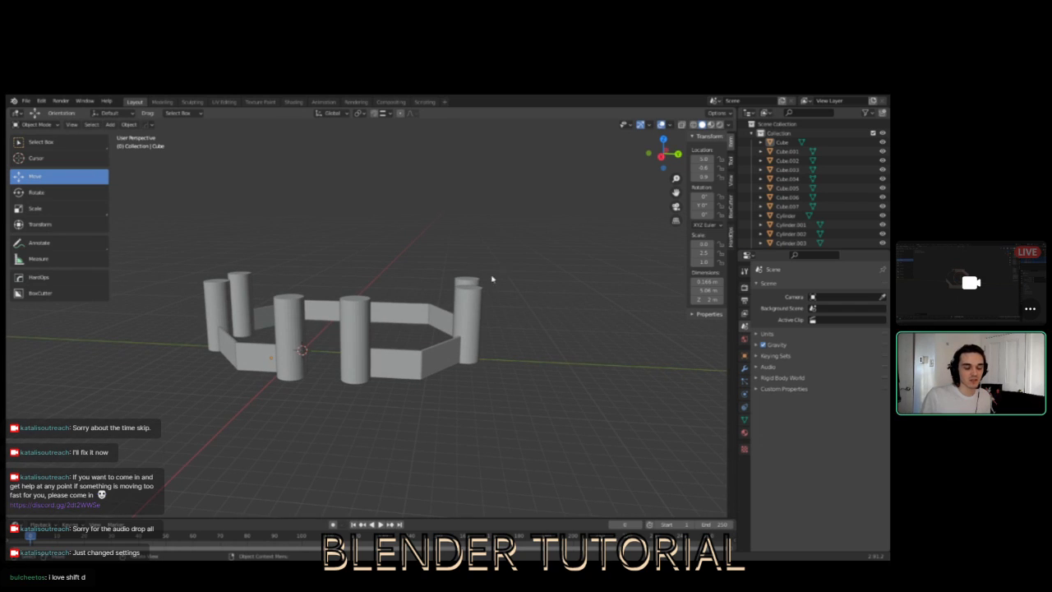
pyautogui.moveTo(566, 185); pyautogui.dragTo(125, 468)
pyautogui.moveTo(256, 380); pyautogui.dragTo(424, 355, button='middle')
pyautogui.scroll(-3, 370, 301)
pyautogui.moveTo(351, 323); pyautogui.dragTo(337, 313, button='middle')
pyautogui.scroll(2, 337, 312)
pyautogui.scroll(3, 392, 328)
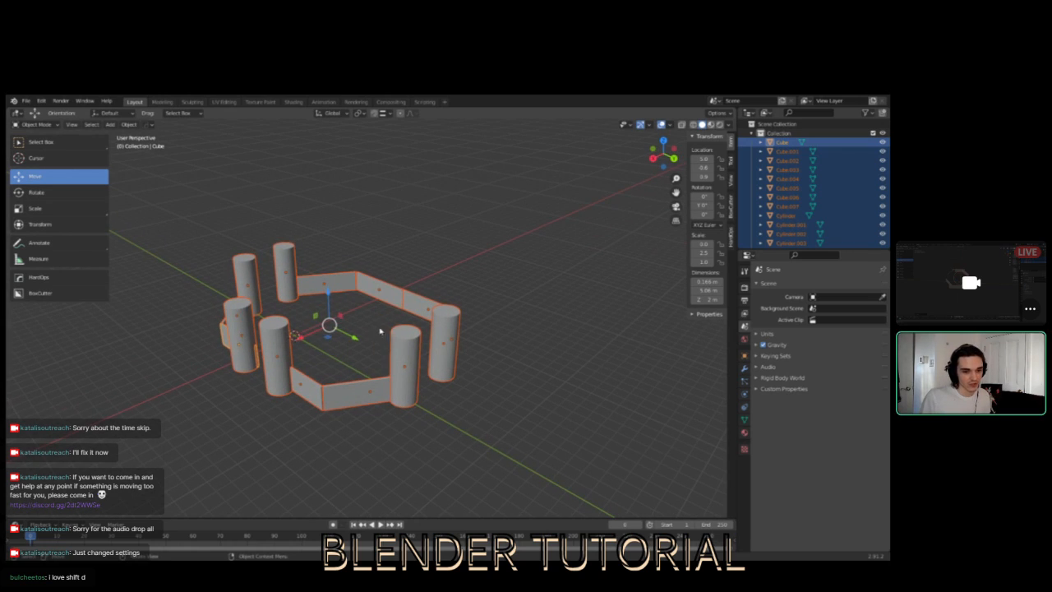
pyautogui.hotkey('shift', 'd')
pyautogui.rightClick(393, 332)
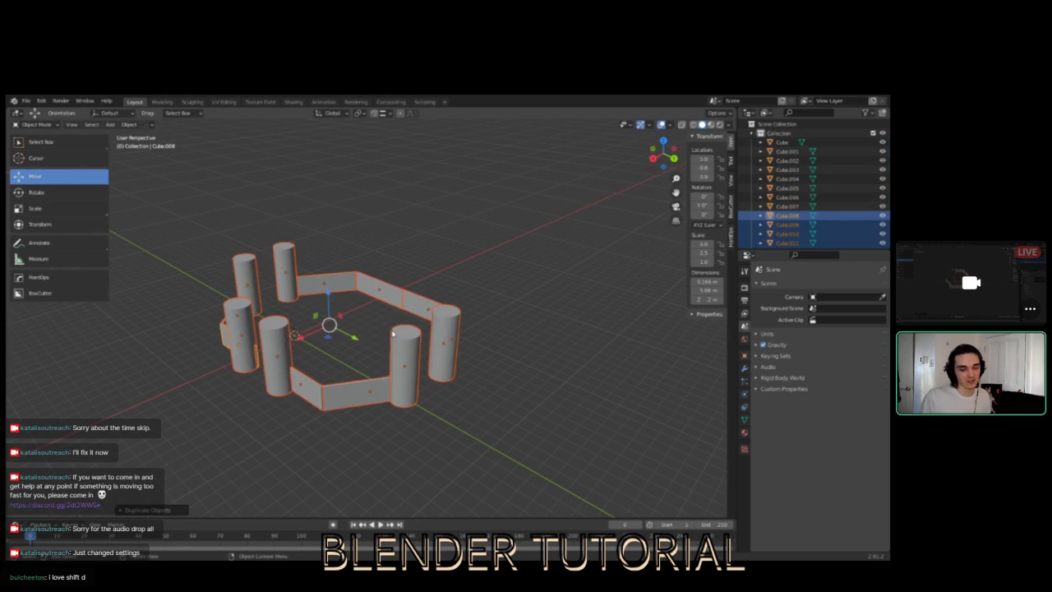
# - Try to shrink the duplicated enclosure by scaling it along the X and Y axes separately
pyautogui.click(70, 212)
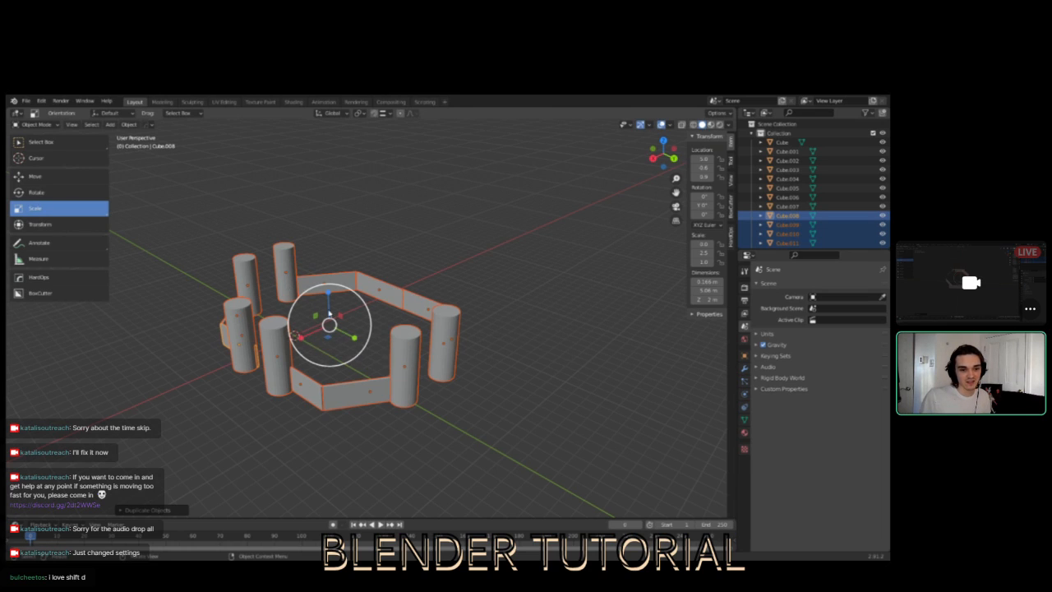
pyautogui.moveTo(343, 326); pyautogui.dragTo(304, 338, button='middle')
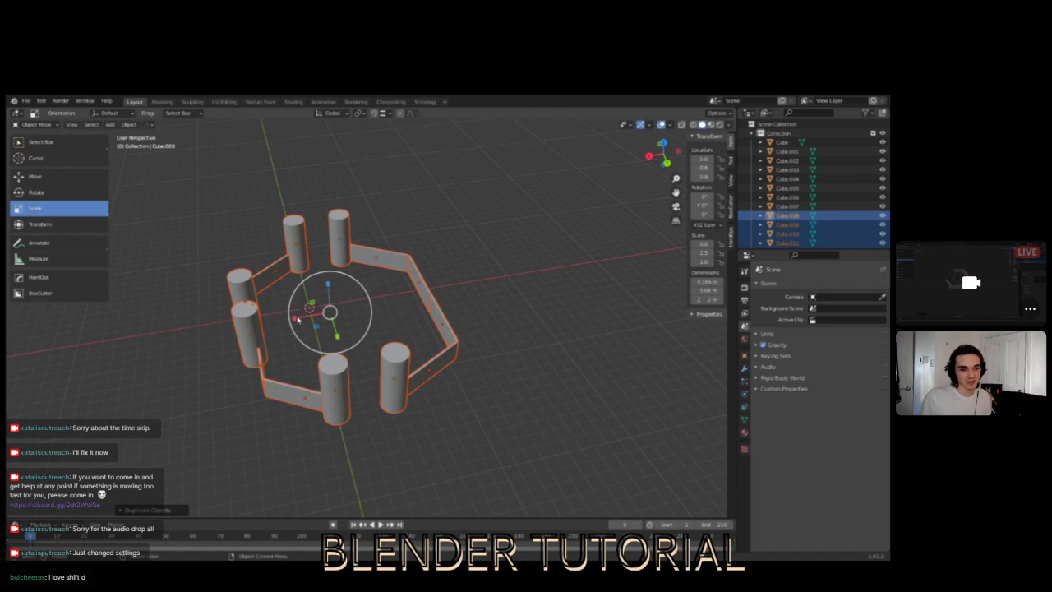
pyautogui.moveTo(293, 320); pyautogui.dragTo(349, 339)
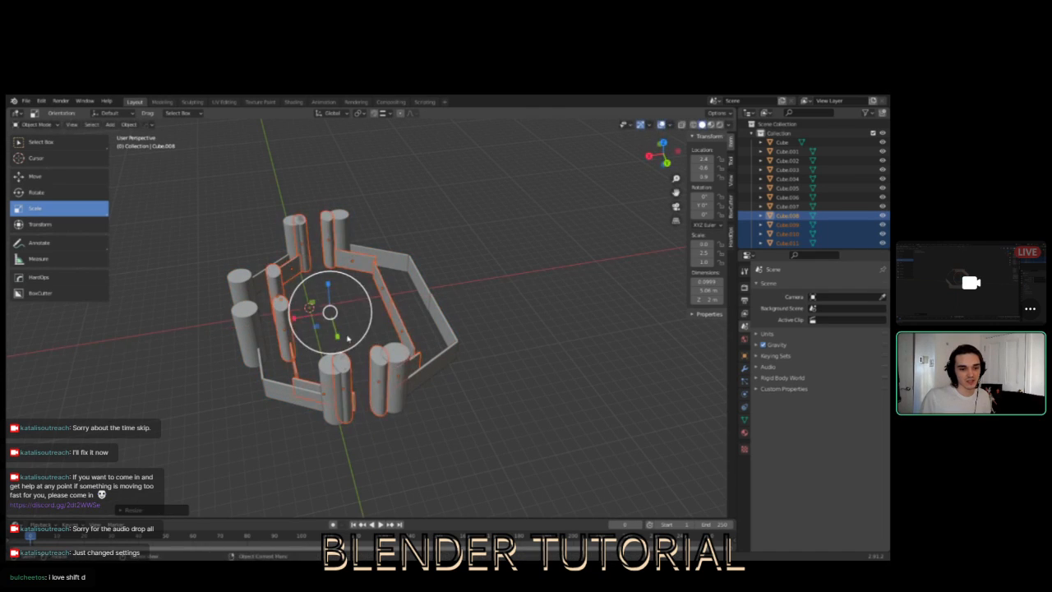
pyautogui.moveTo(336, 337); pyautogui.dragTo(352, 288, button='middle')
pyautogui.scroll(4, 359, 330)
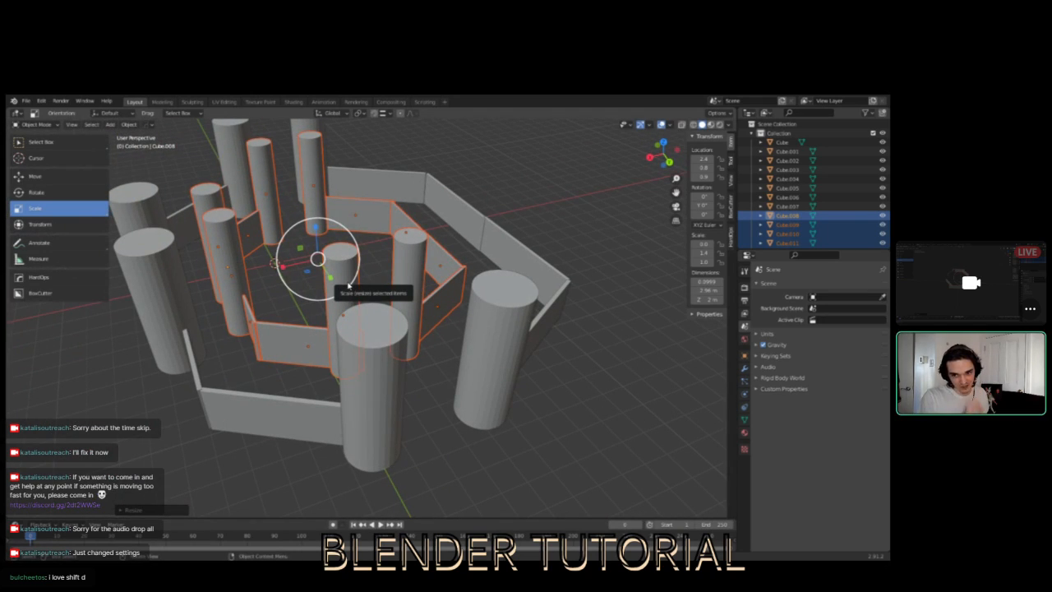
pyautogui.moveTo(302, 267); pyautogui.dragTo(373, 243, button='middle')
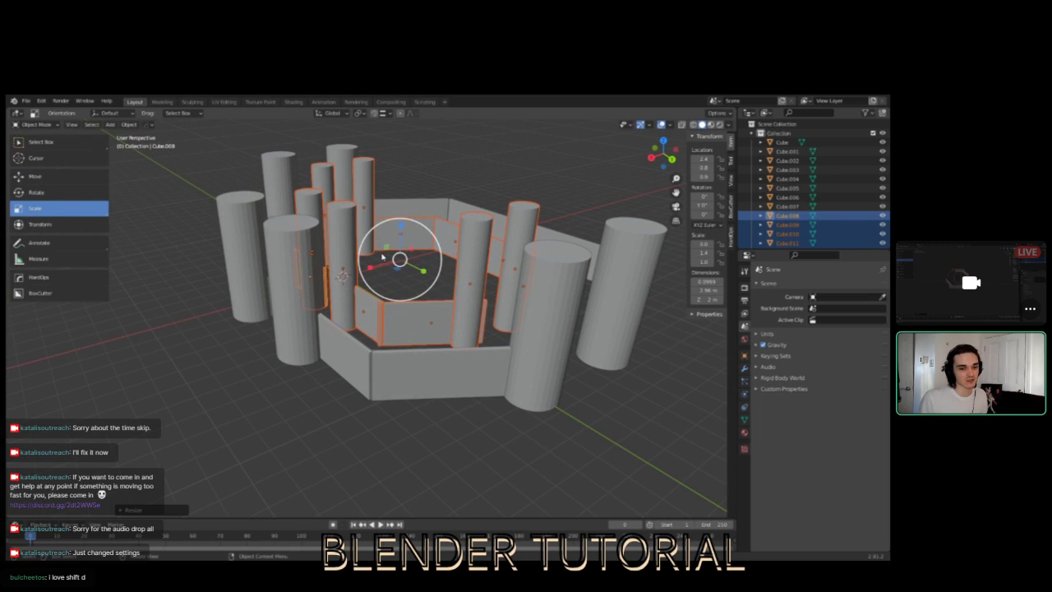
pyautogui.moveTo(369, 269); pyautogui.dragTo(372, 270)
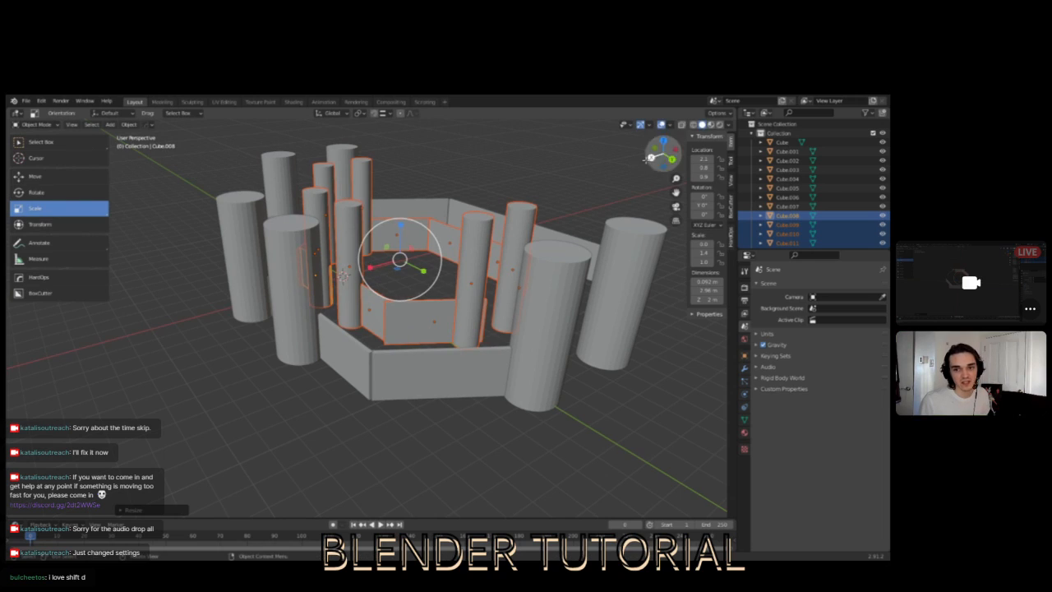
pyautogui.moveTo(414, 262); pyautogui.dragTo(415, 265)
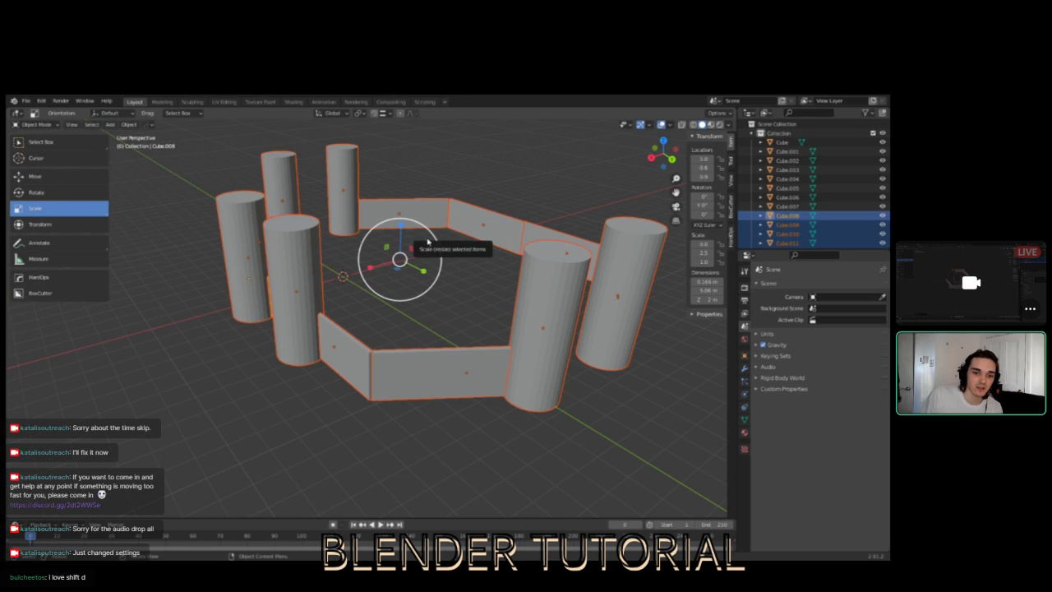
# - Scale the duplicated enclosure uniformly to about two-thirds of its size so it fits inside the outer walls
pyautogui.moveTo(427, 242); pyautogui.dragTo(417, 247)
pyautogui.moveTo(466, 233); pyautogui.dragTo(219, 302, button='middle')
pyautogui.moveTo(180, 340); pyautogui.dragTo(49, 323, button='middle')
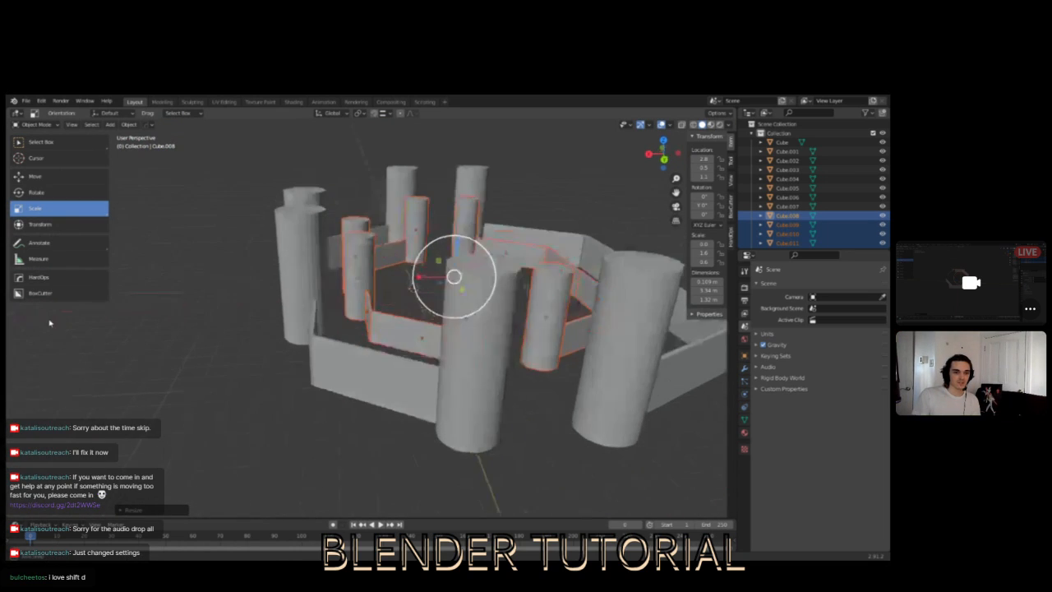
# - Lower the small inner enclosure along the Z axis to about Z 0.4 m, bringing its base near the outer walls' base
pyautogui.click(35, 176)
pyautogui.moveTo(181, 263); pyautogui.dragTo(224, 268, button='middle')
pyautogui.moveTo(454, 305); pyautogui.dragTo(449, 323)
pyautogui.moveTo(450, 323); pyautogui.dragTo(239, 327, button='middle')
# - Stretch the inner enclosure along Z to a wall height of about 1.94 m, raise it level with the outer base, and deselect it
pyautogui.hotkey('alt', 'a')
pyautogui.moveTo(245, 279); pyautogui.dragTo(376, 449)
pyautogui.moveTo(384, 425); pyautogui.dragTo(305, 349, button='middle')
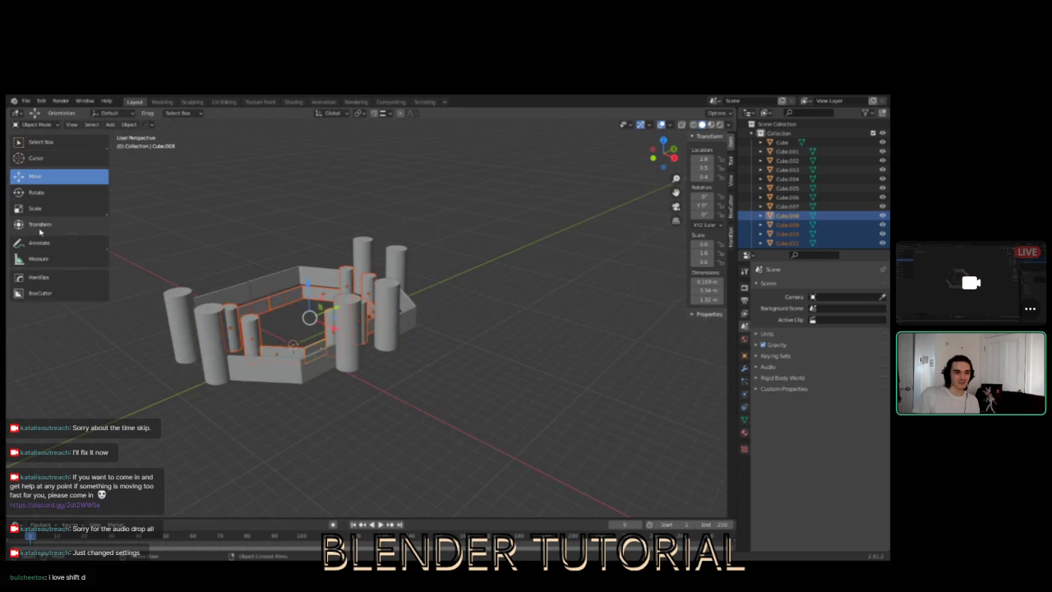
pyautogui.click(37, 210)
pyautogui.moveTo(309, 283); pyautogui.dragTo(306, 271)
pyautogui.click(34, 176)
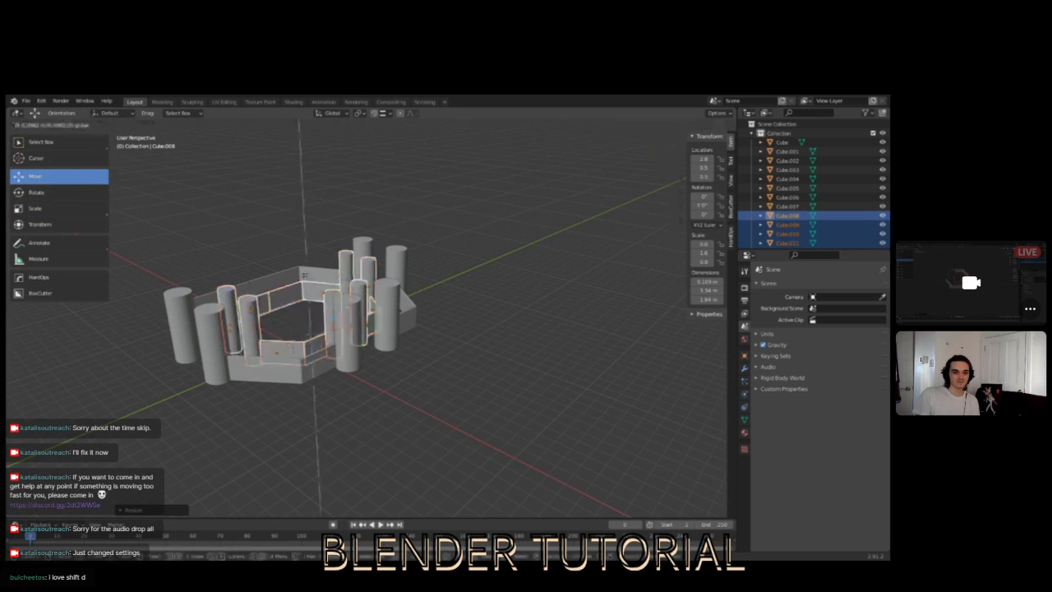
pyautogui.moveTo(302, 270); pyautogui.dragTo(303, 270)
pyautogui.click(457, 397)
# - Select all walls and pillars of the inner enclosure, leaving out every outer wall and outer pillar
pyautogui.moveTo(474, 403); pyautogui.dragTo(367, 369, button='middle')
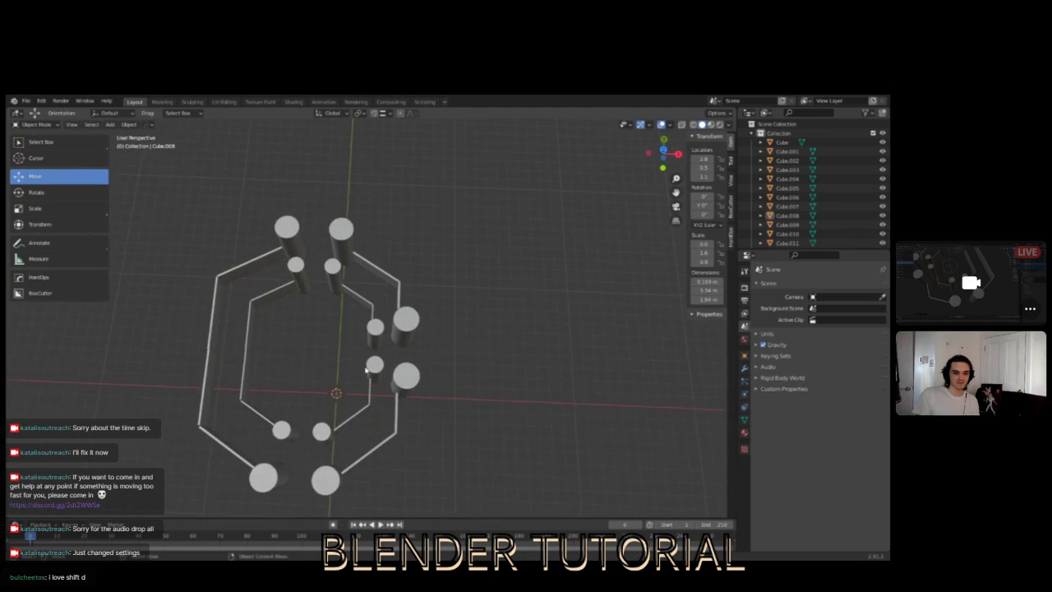
pyautogui.moveTo(265, 284); pyautogui.dragTo(378, 441)
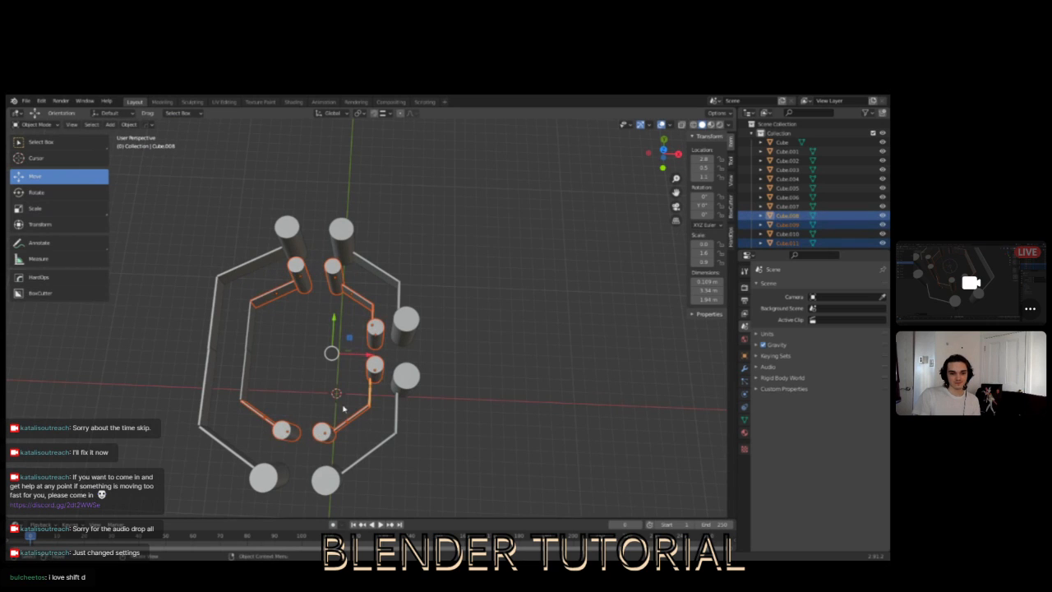
pyautogui.moveTo(371, 430); pyautogui.dragTo(294, 323, button='middle')
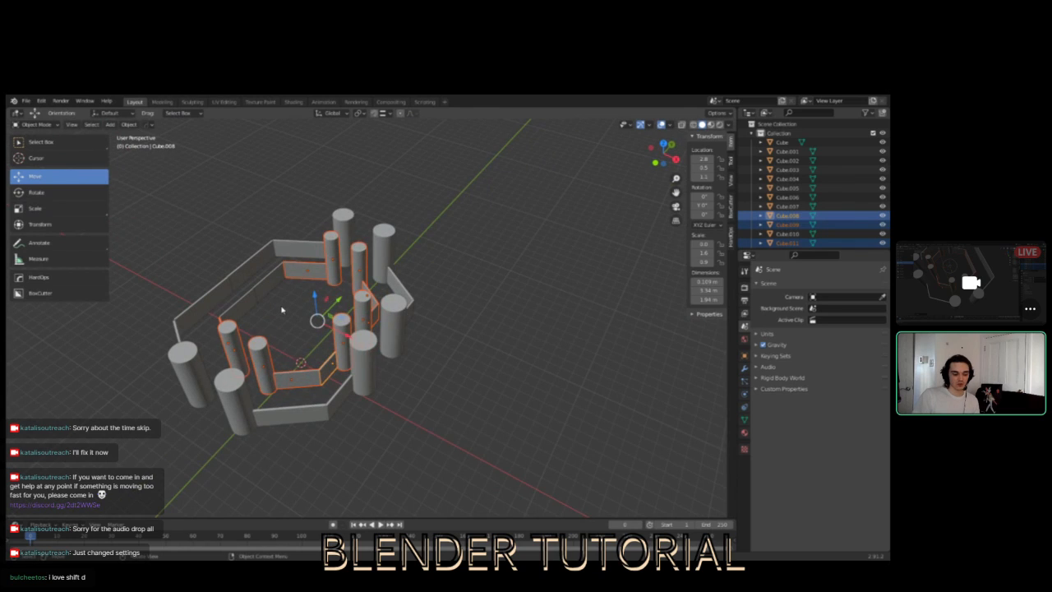
pyautogui.moveTo(284, 316); pyautogui.dragTo(253, 295)
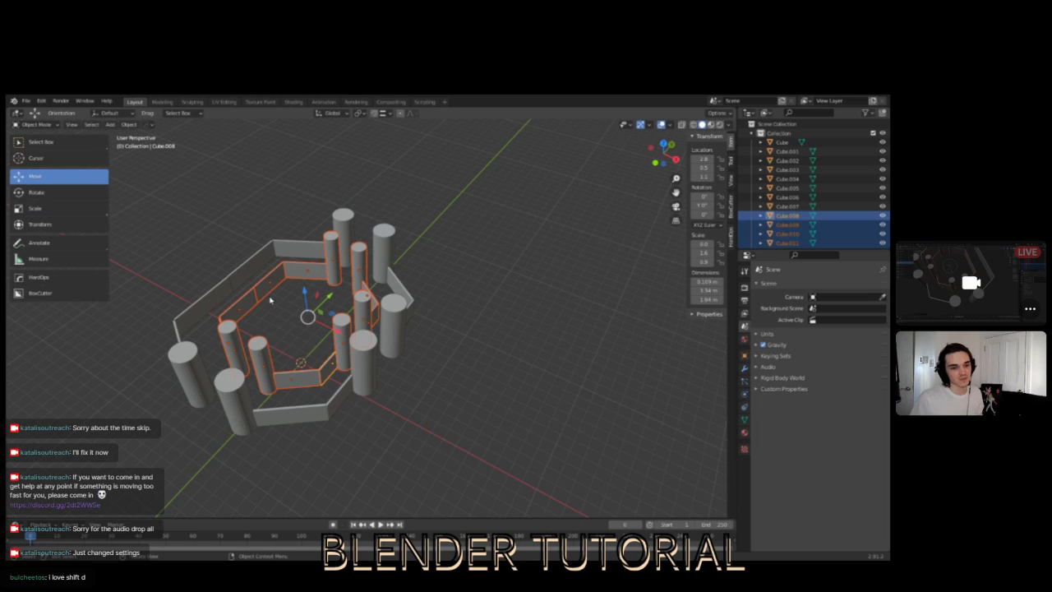
pyautogui.moveTo(480, 343)
pyautogui.mouseDown(button='middle')
pyautogui.moveTo(399, 324)
pyautogui.moveTo(474, 340)
pyautogui.mouseUp(button='middle')
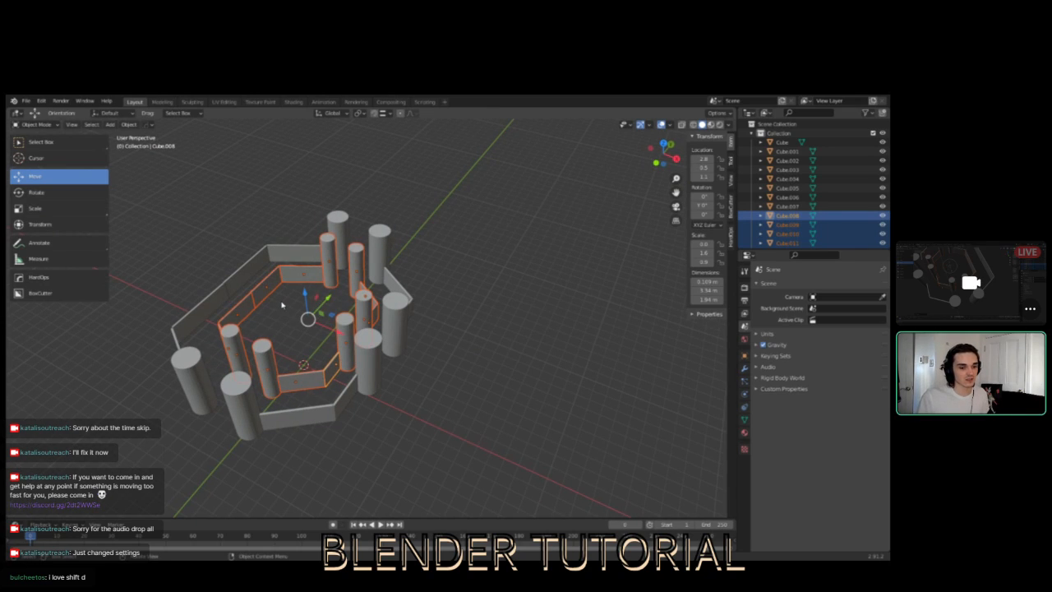
pyautogui.keyDown('shift'); pyautogui.click(257, 286); pyautogui.keyUp('shift')
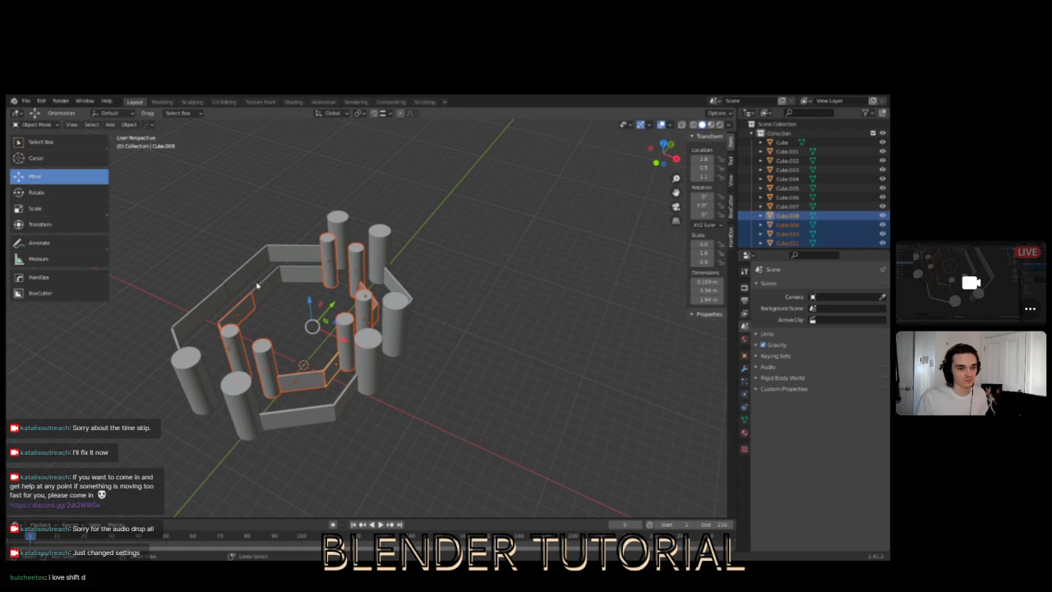
pyautogui.keyDown('shift'); pyautogui.click(285, 284); pyautogui.keyUp('shift')
pyautogui.keyDown('shift'); pyautogui.click(355, 365); pyautogui.keyUp('shift')
pyautogui.moveTo(396, 385); pyautogui.dragTo(395, 348, button='middle')
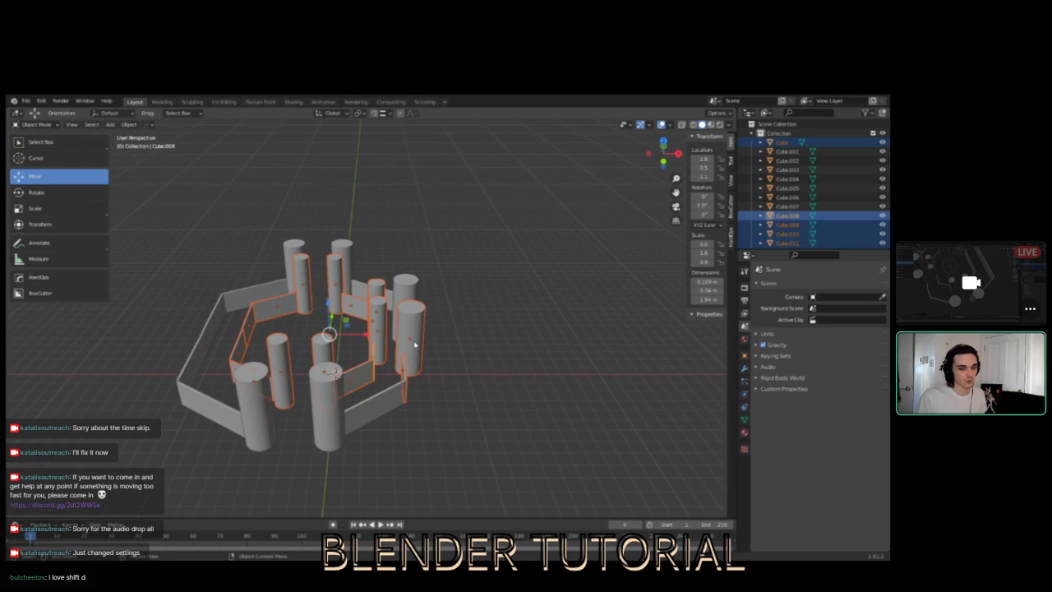
pyautogui.keyDown('ctrl'); pyautogui.moveTo(389, 301); pyautogui.dragTo(452, 395); pyautogui.keyUp('ctrl')
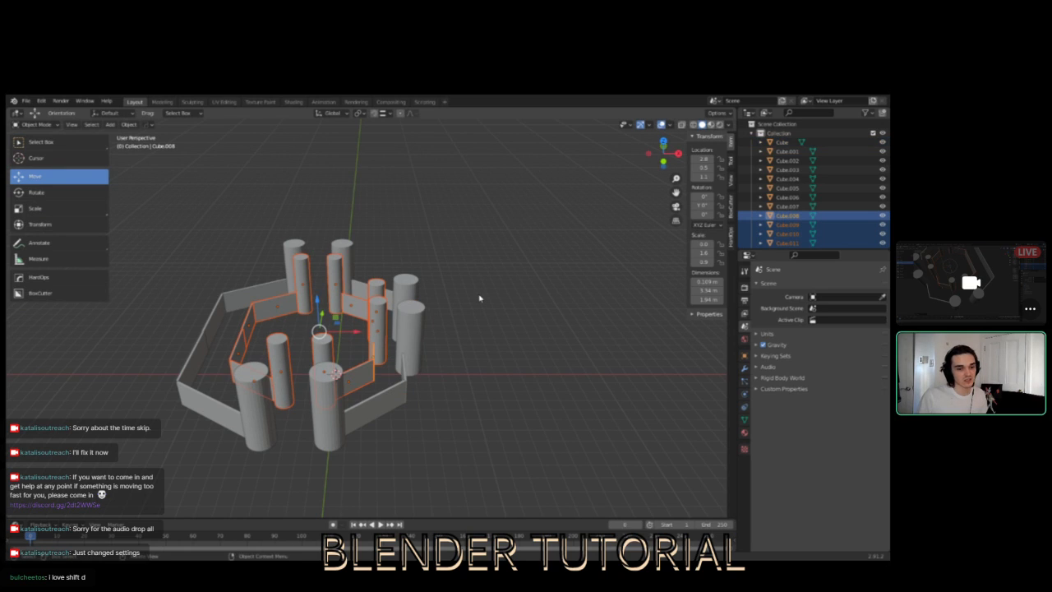
pyautogui.moveTo(480, 299); pyautogui.dragTo(411, 291, button='middle')
# - Stretch the inner enclosure along Z to a wall height of about 2.39 m, raise it to about Z 1.6 m, and deselect it
pyautogui.click(78, 214)
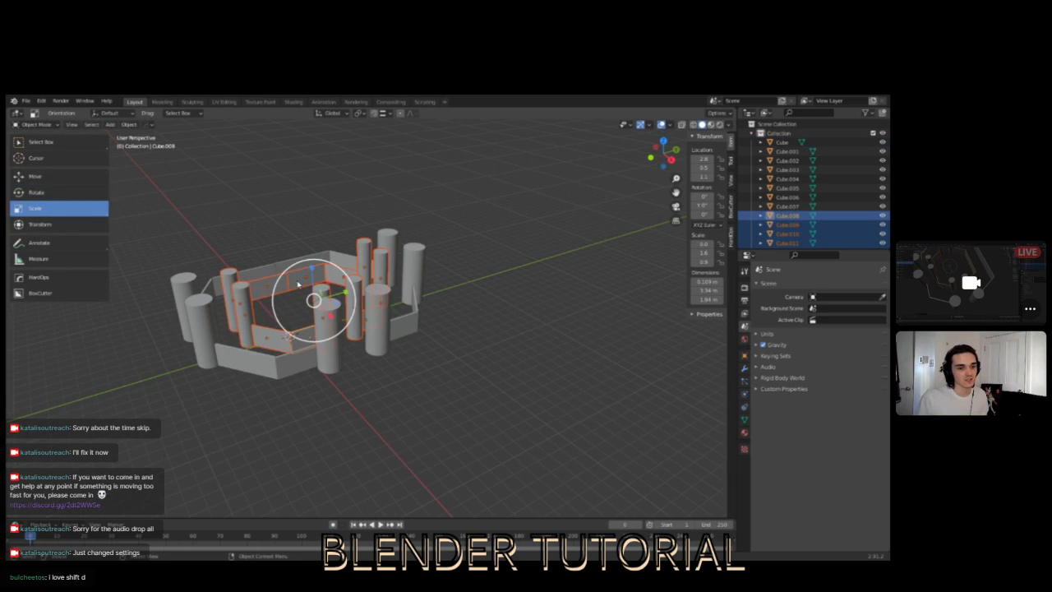
pyautogui.moveTo(313, 267)
pyautogui.mouseDown()
pyautogui.moveTo(312, 251)
pyautogui.moveTo(309, 262)
pyautogui.mouseUp()
pyautogui.click(55, 180)
pyautogui.click(476, 369)
pyautogui.moveTo(477, 369); pyautogui.dragTo(398, 361, button='middle')
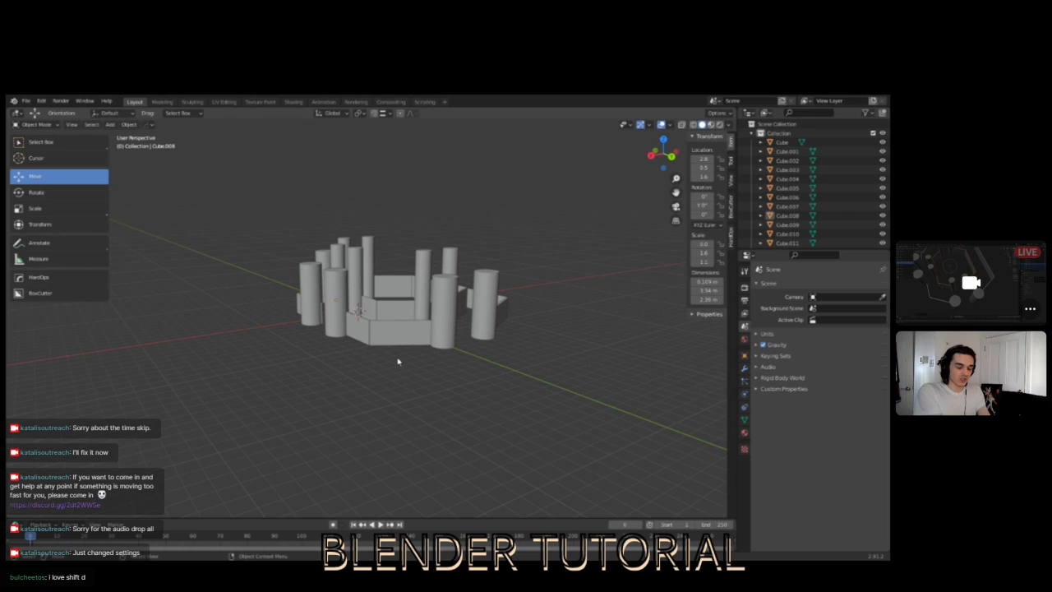
# - Inspect the double enclosure from several sides, checking the height of the inner walls and pillars against the outer ones
pyautogui.moveTo(400, 357); pyautogui.dragTo(358, 276, button='middle')
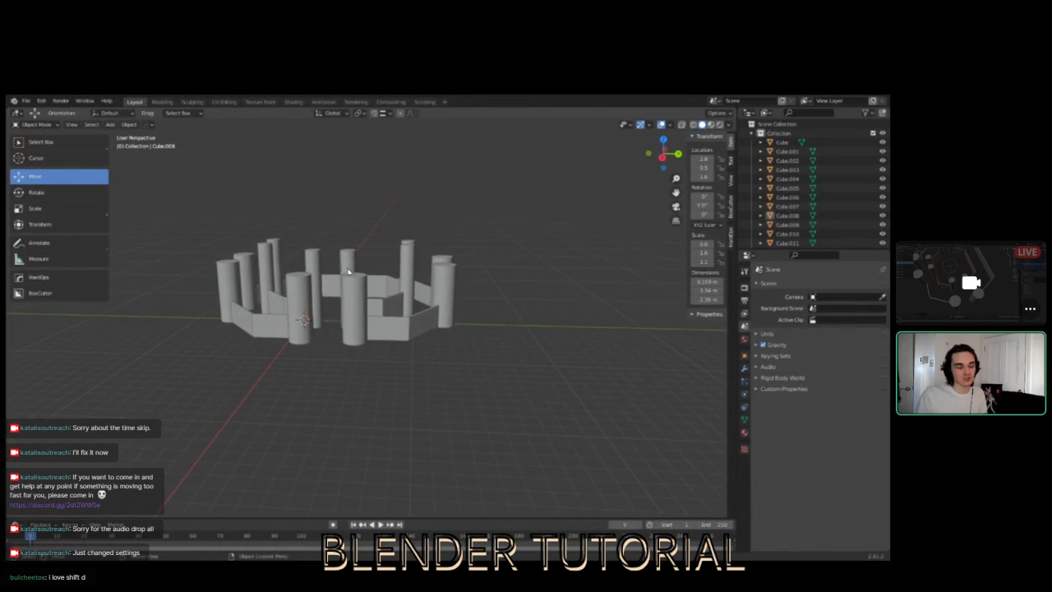
pyautogui.moveTo(512, 324); pyautogui.dragTo(451, 352, button='middle')
pyautogui.scroll(4, 360, 314)
pyautogui.moveTo(515, 342); pyautogui.dragTo(472, 344, button='middle')
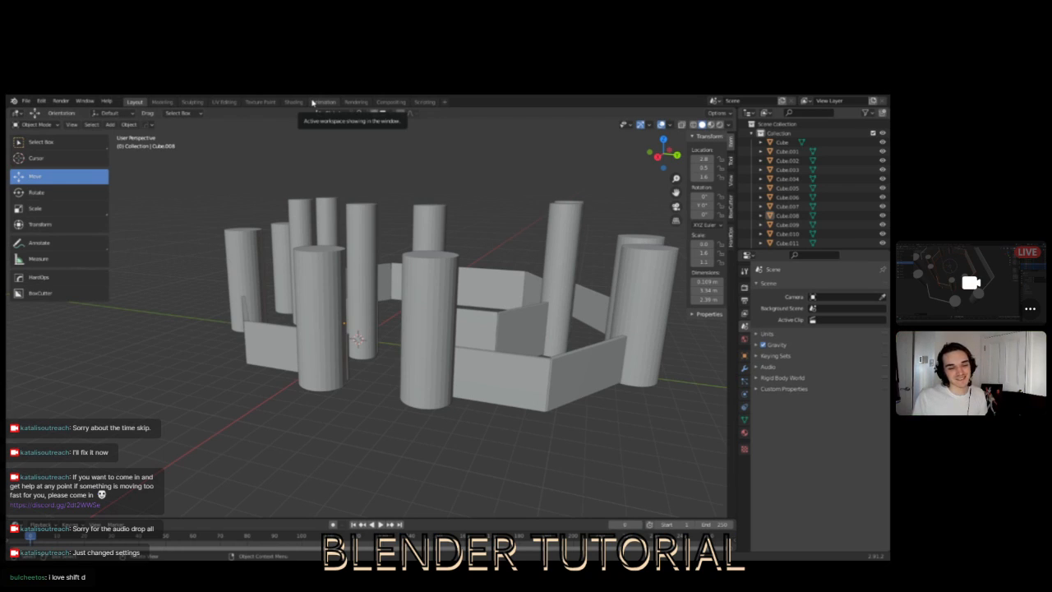
pyautogui.moveTo(462, 295)
pyautogui.mouseDown(button='middle')
pyautogui.moveTo(429, 289)
pyautogui.moveTo(392, 305)
pyautogui.moveTo(358, 286)
pyautogui.moveTo(463, 294)
pyautogui.moveTo(529, 282)
pyautogui.moveTo(444, 285)
pyautogui.mouseUp(button='middle')
pyautogui.scroll(-5, 444, 285)
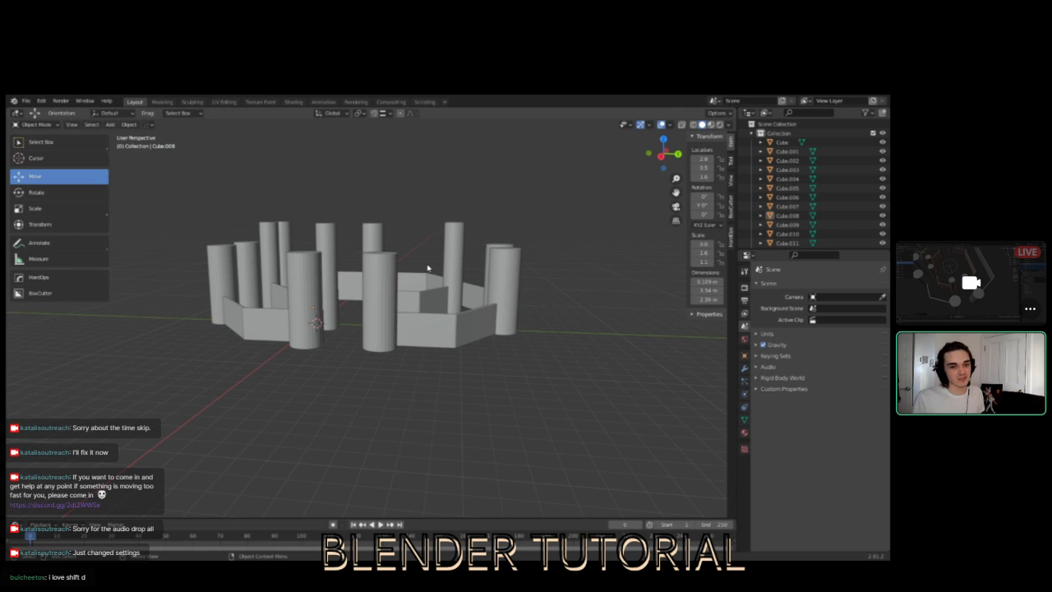
pyautogui.moveTo(398, 296); pyautogui.dragTo(330, 314, button='middle')
# - Select the outer pillar at the front opening, and switch it into Edit Mode and back to Object Mode
pyautogui.click(405, 287)
pyautogui.scroll(4, 375, 317)
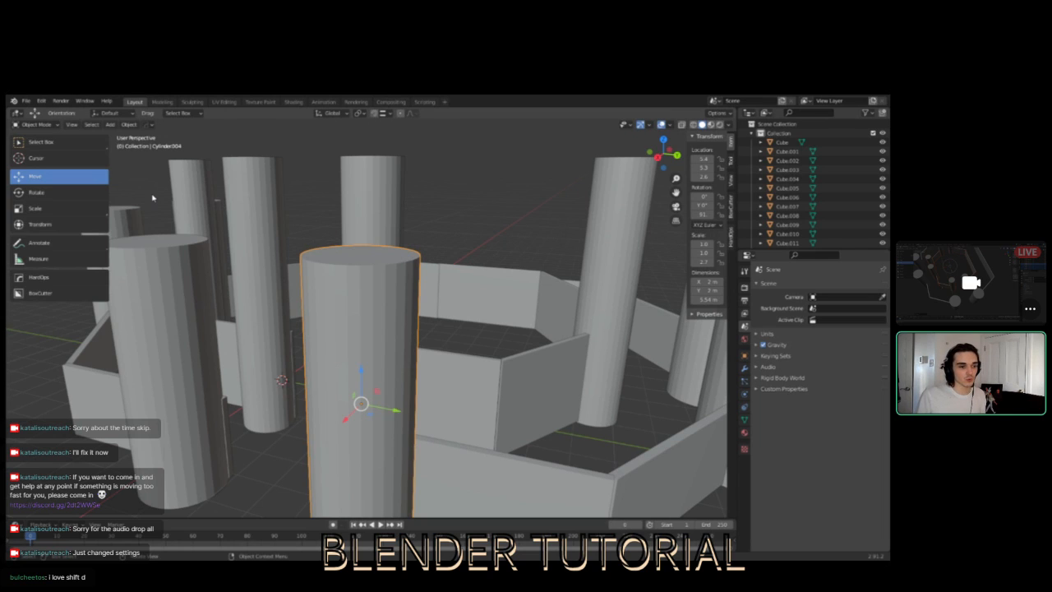
pyautogui.moveTo(354, 271); pyautogui.dragTo(354, 270, button='middle')
pyautogui.moveTo(430, 305)
pyautogui.keyDown('shift'); pyautogui.mouseDown(button='middle')
pyautogui.moveTo(454, 285)
pyautogui.moveTo(434, 316)
pyautogui.mouseUp(button='middle'); pyautogui.keyUp('shift')
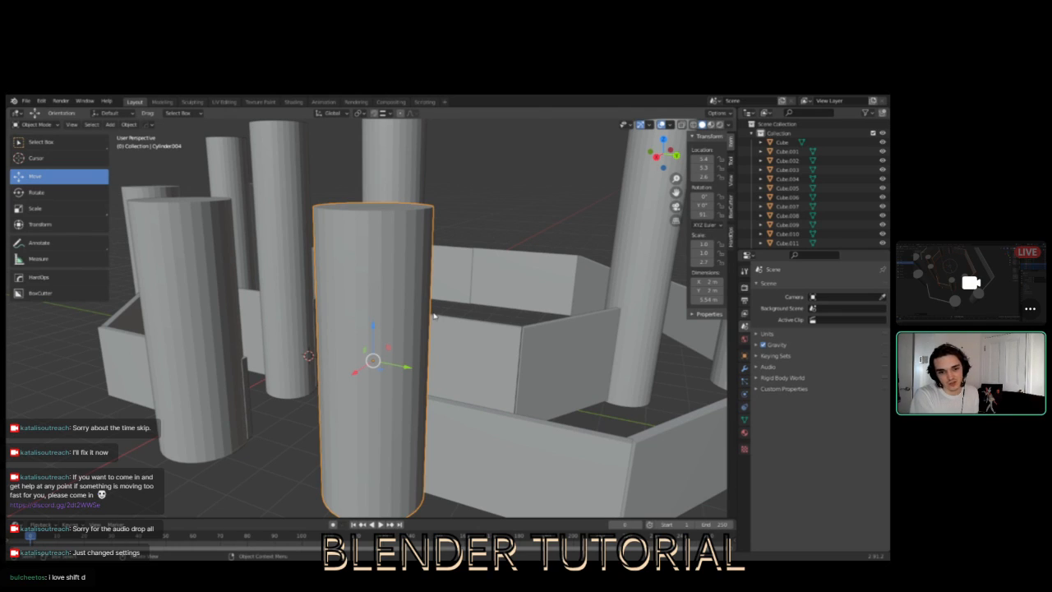
pyautogui.press('Tab')
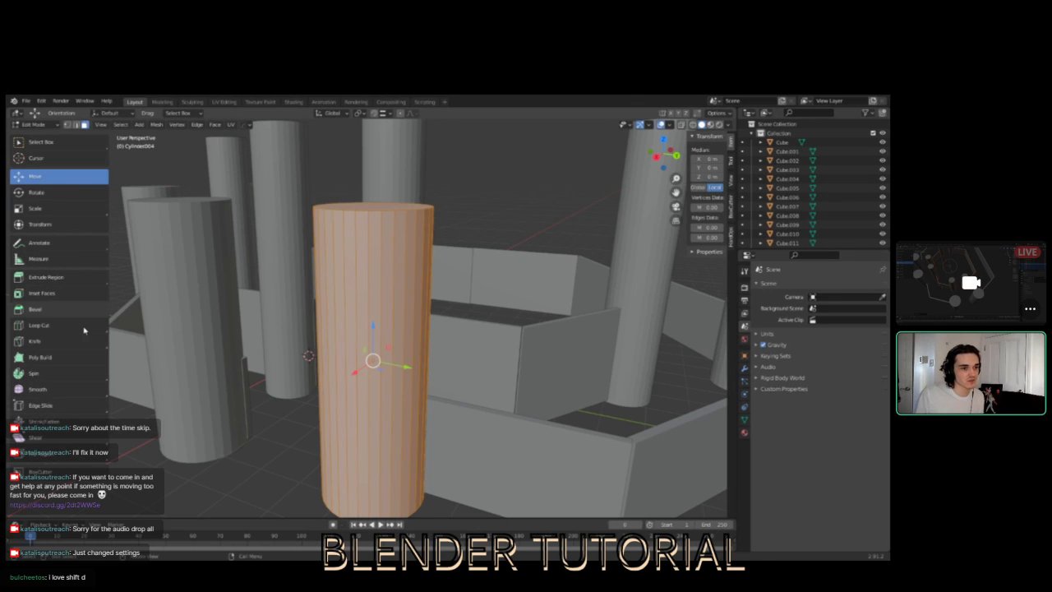
pyautogui.press('Tab')
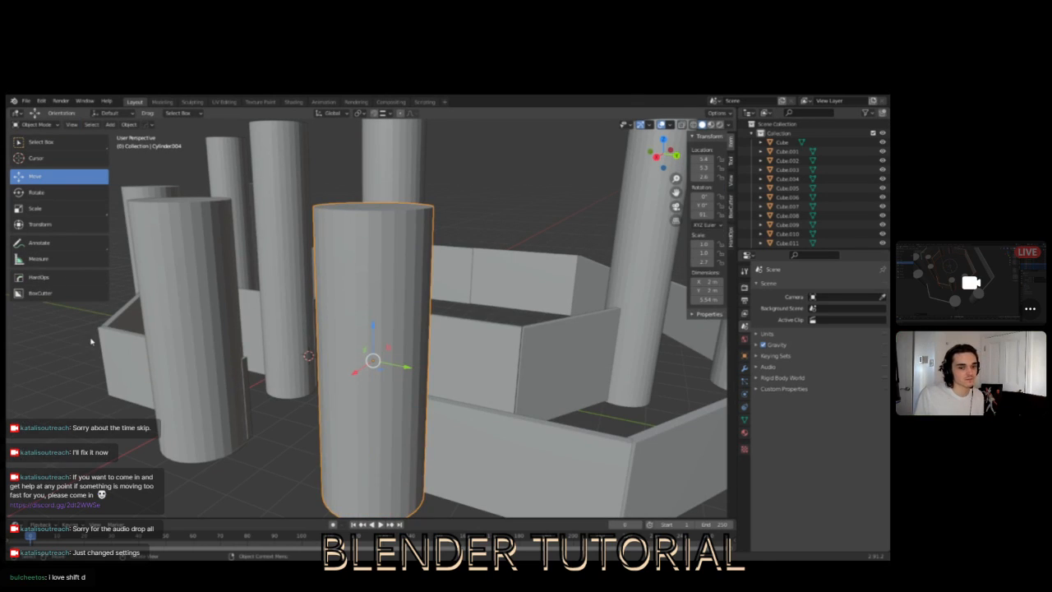
# - Review the list of available interaction modes for the selected pillar, including Edit Mode, without changing the mode
pyautogui.click(37, 126)
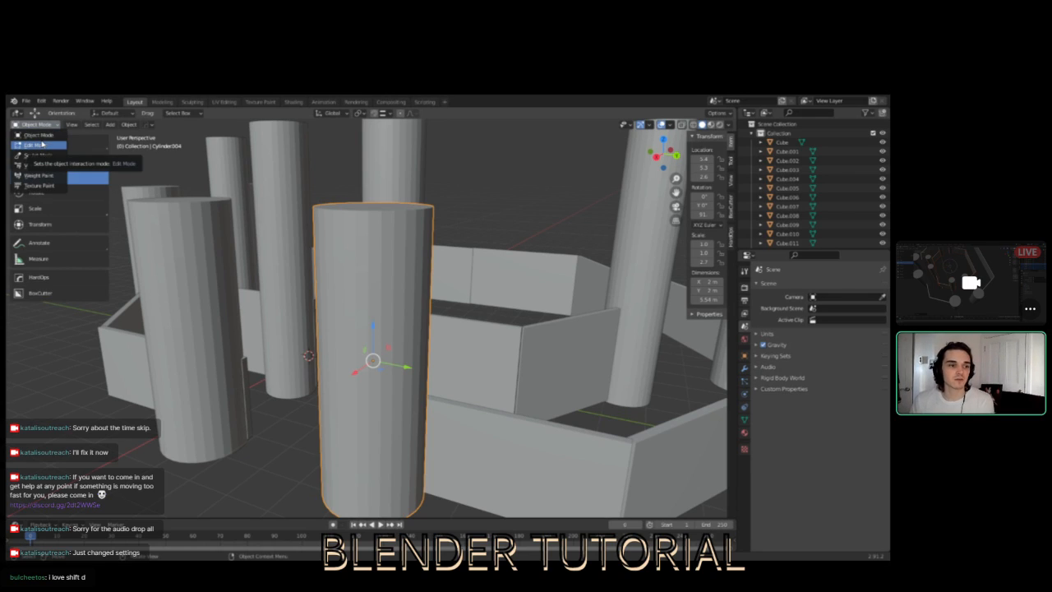
pyautogui.click(41, 128)
pyautogui.click(41, 128)
pyautogui.click(41, 128)
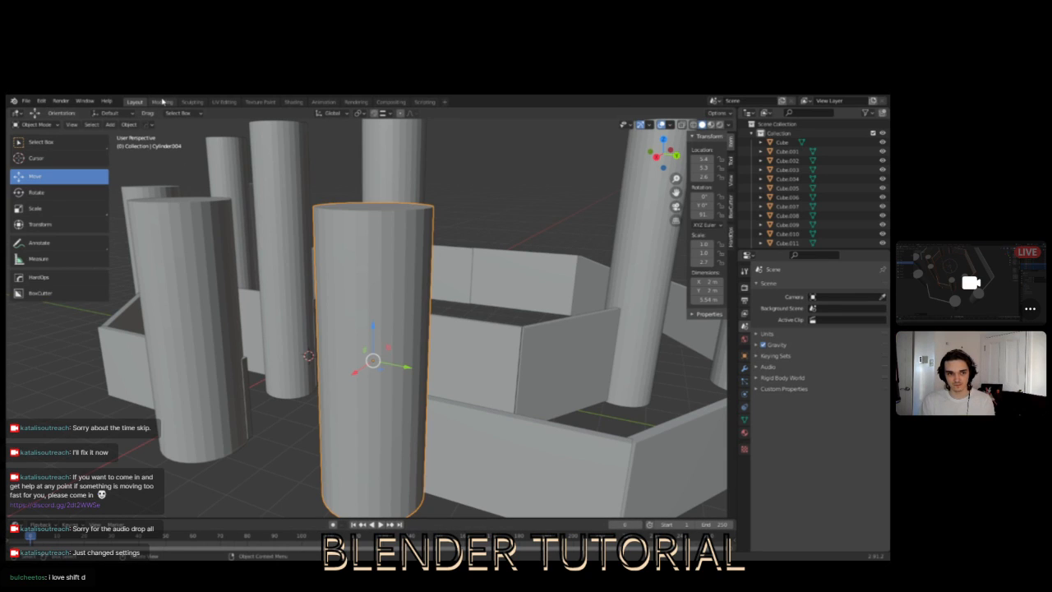
# - Switch to the Modeling workspace with the pillar in Edit Mode, and deselect all of its mesh faces
pyautogui.click(163, 102)
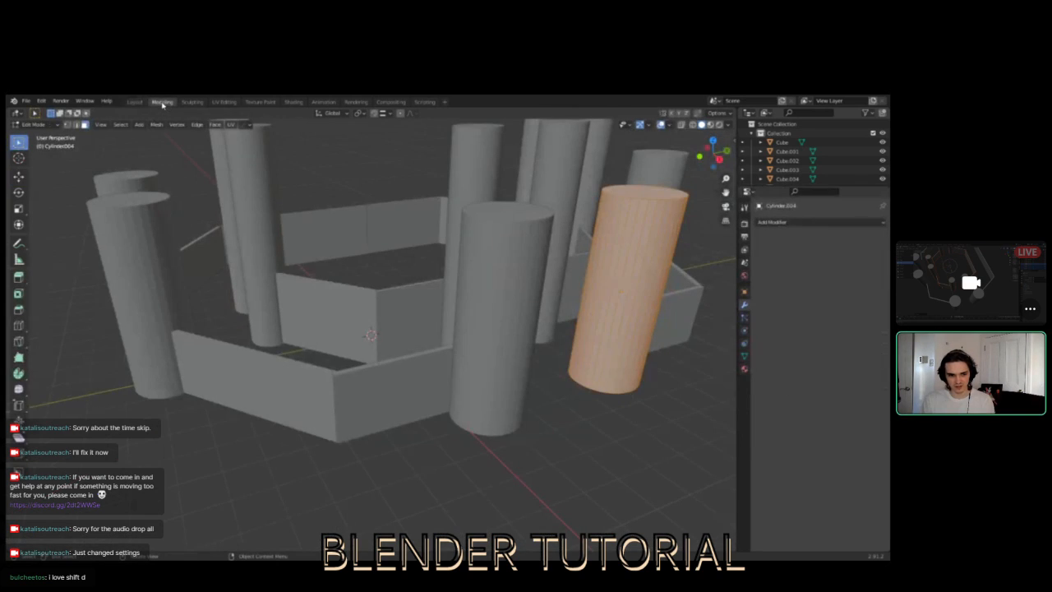
pyautogui.moveTo(54, 492); pyautogui.dragTo(699, 549)
pyautogui.moveTo(619, 453); pyautogui.dragTo(426, 360, button='middle')
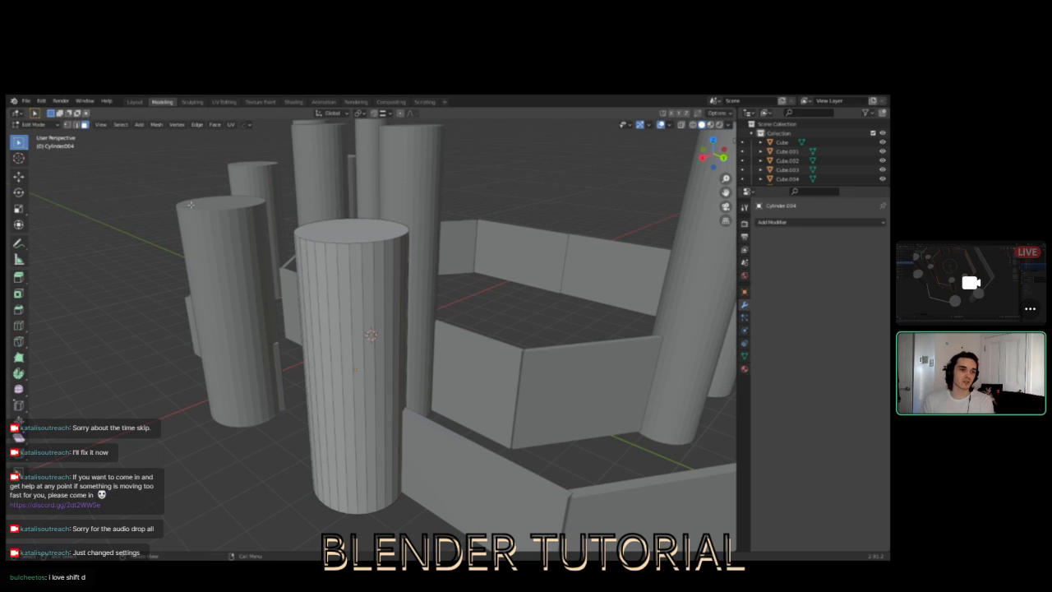
pyautogui.moveTo(288, 329); pyautogui.dragTo(200, 229, button='middle')
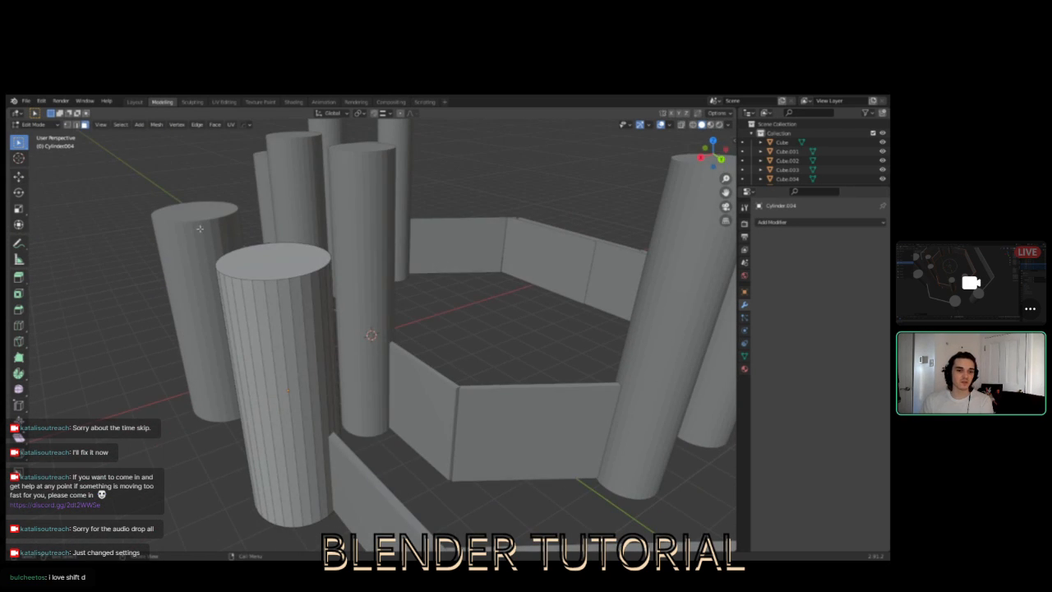
pyautogui.click(39, 127)
pyautogui.click(38, 126)
pyautogui.moveTo(333, 267); pyautogui.dragTo(374, 255, button='middle')
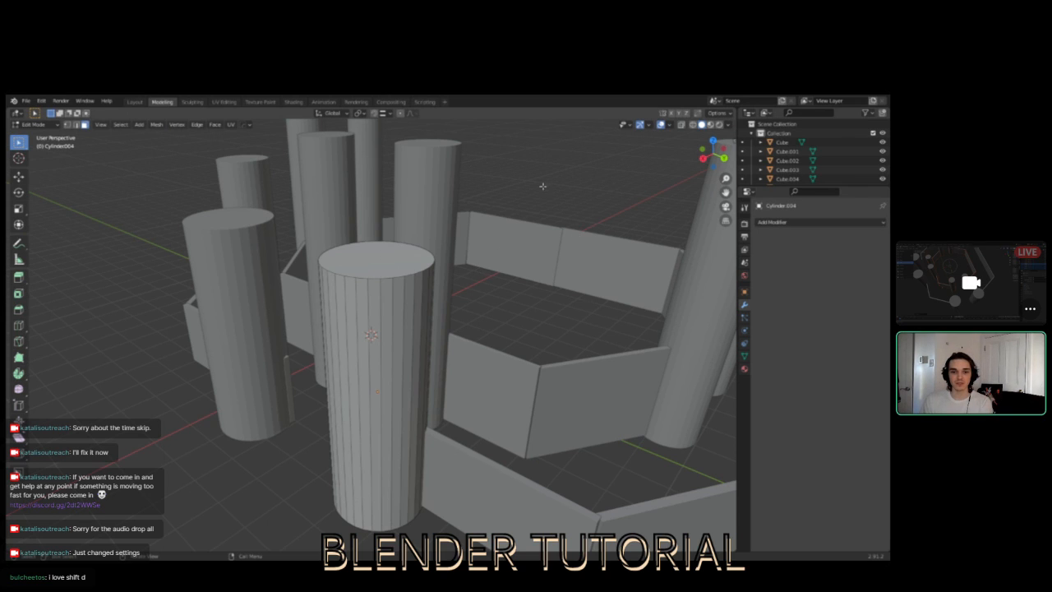
pyautogui.moveTo(490, 232); pyautogui.dragTo(461, 222, button='middle')
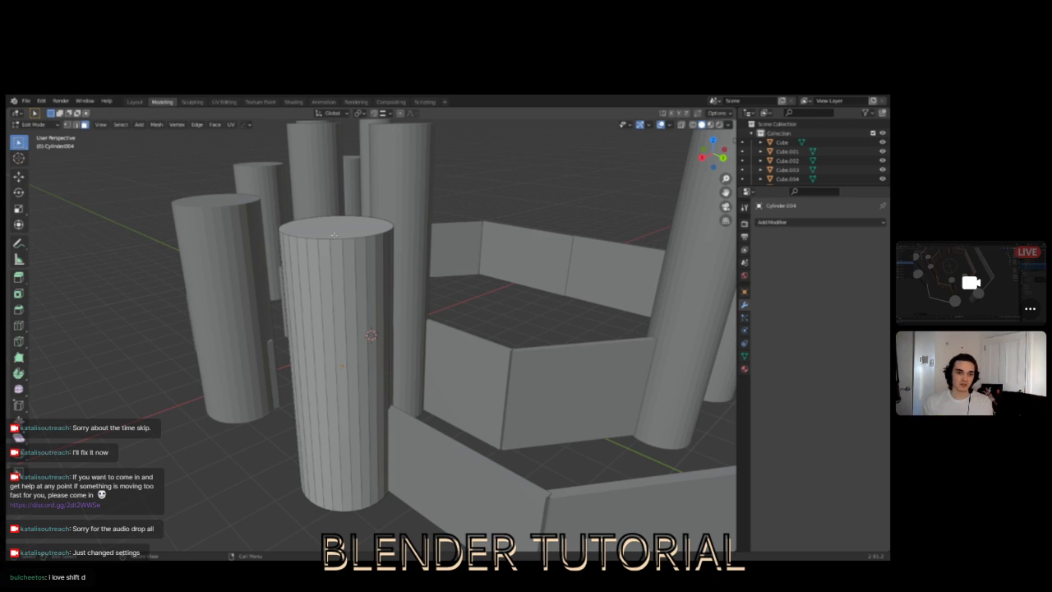
pyautogui.moveTo(278, 246); pyautogui.dragTo(345, 192, button='middle')
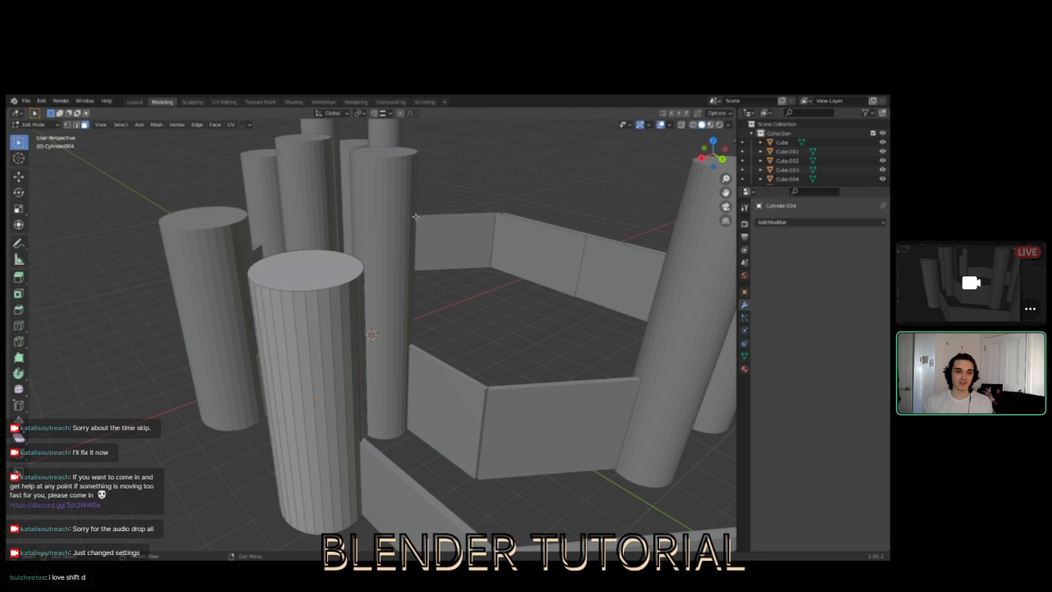
pyautogui.moveTo(264, 278); pyautogui.dragTo(284, 272, button='middle')
# - Compare the vertex, edge and face selection modes on the pillar's mesh, ending in face select mode
pyautogui.click(76, 125)
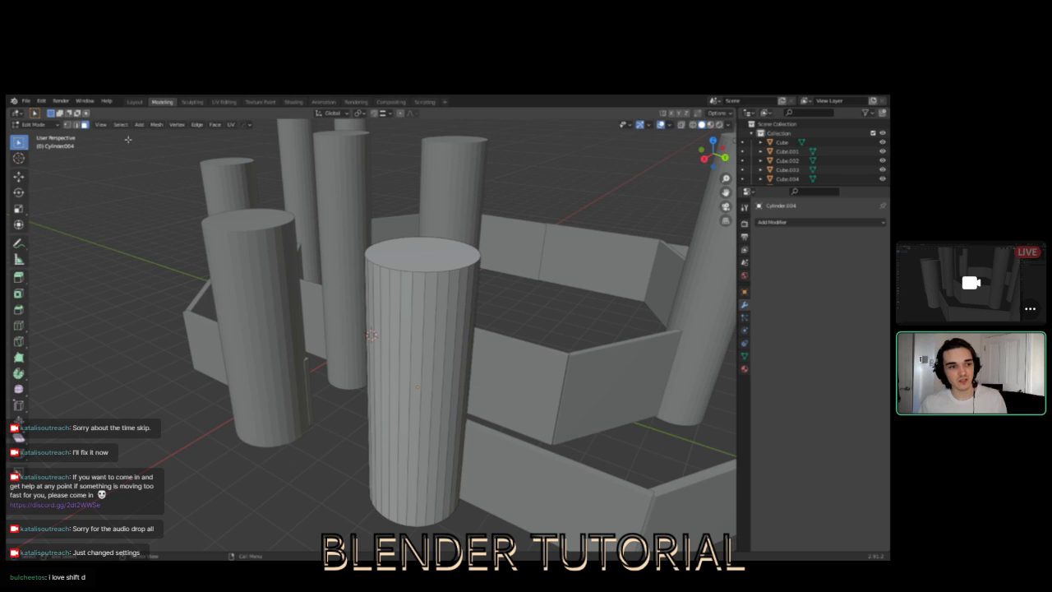
pyautogui.click(67, 125)
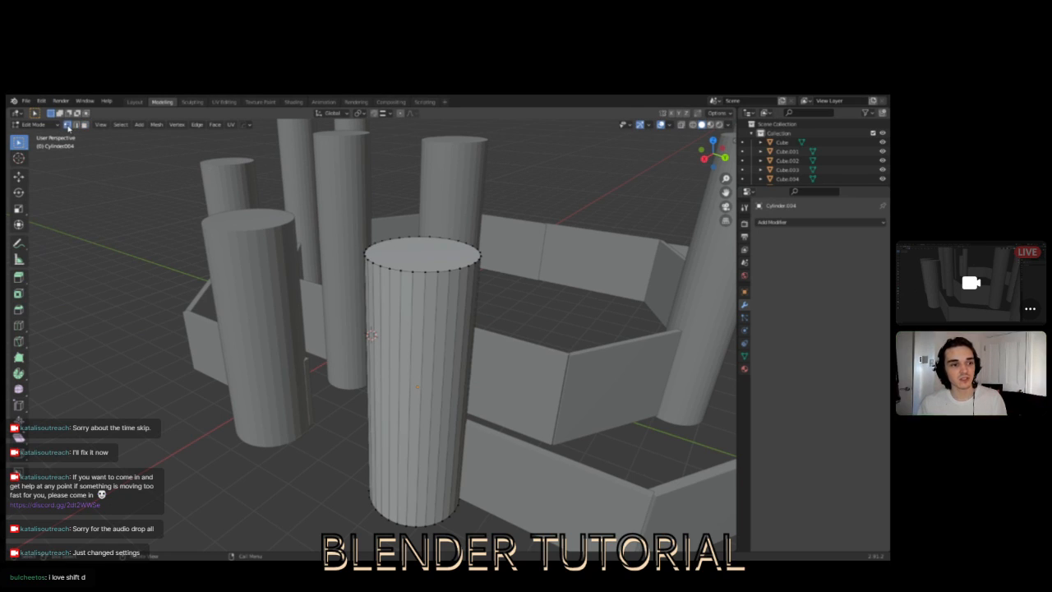
pyautogui.click(75, 125)
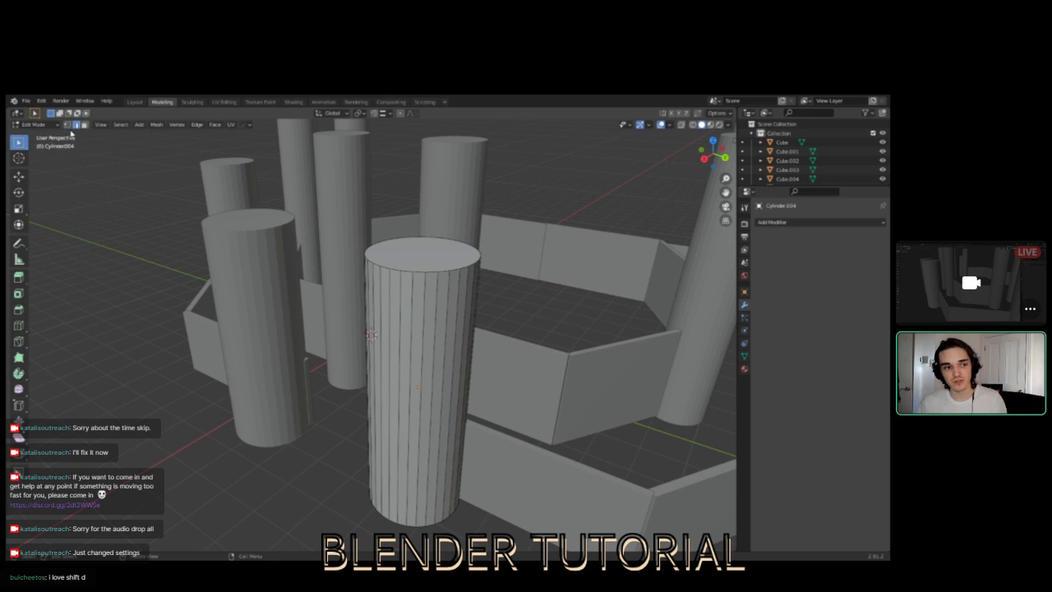
pyautogui.click(67, 124)
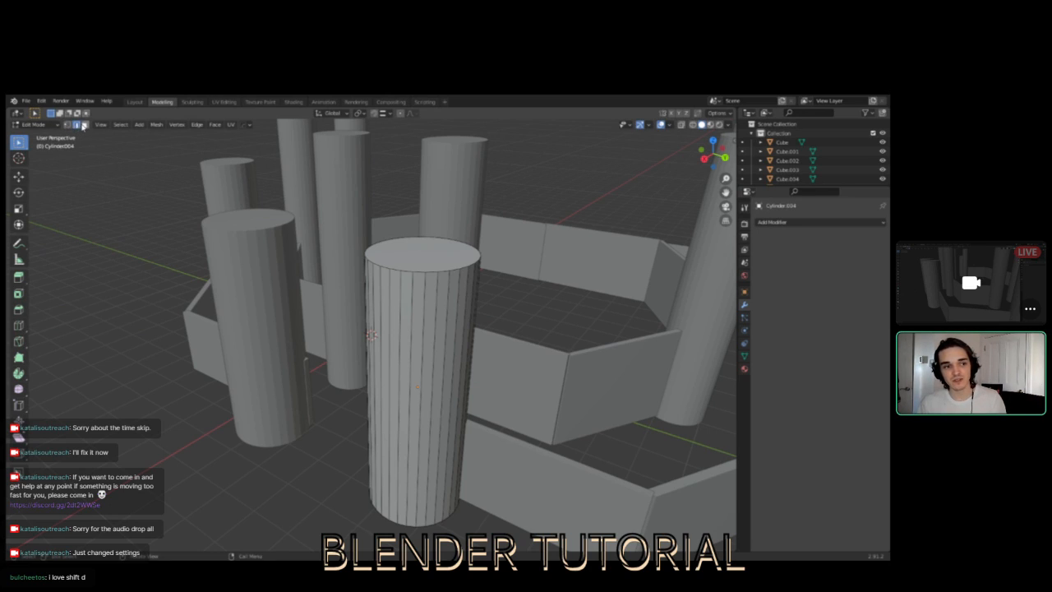
pyautogui.click(76, 125)
pyautogui.click(84, 126)
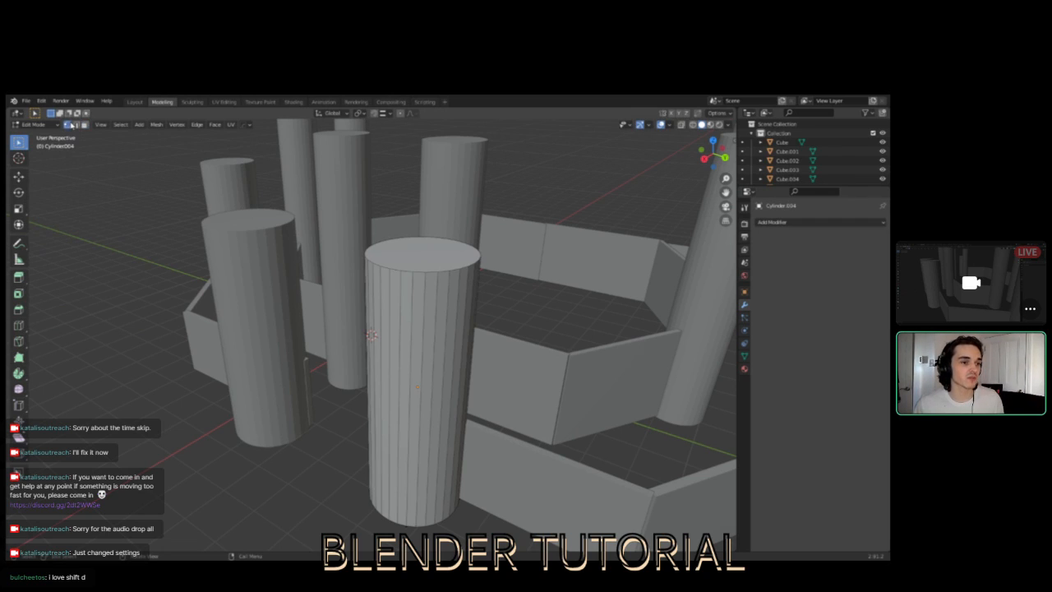
pyautogui.click(70, 124)
pyautogui.click(81, 124)
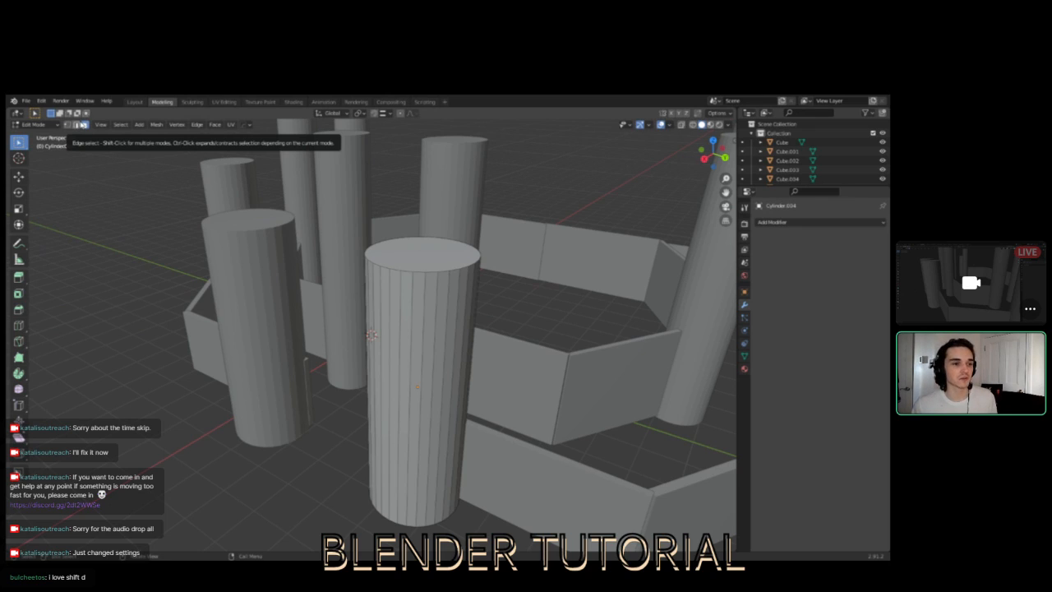
pyautogui.click(85, 124)
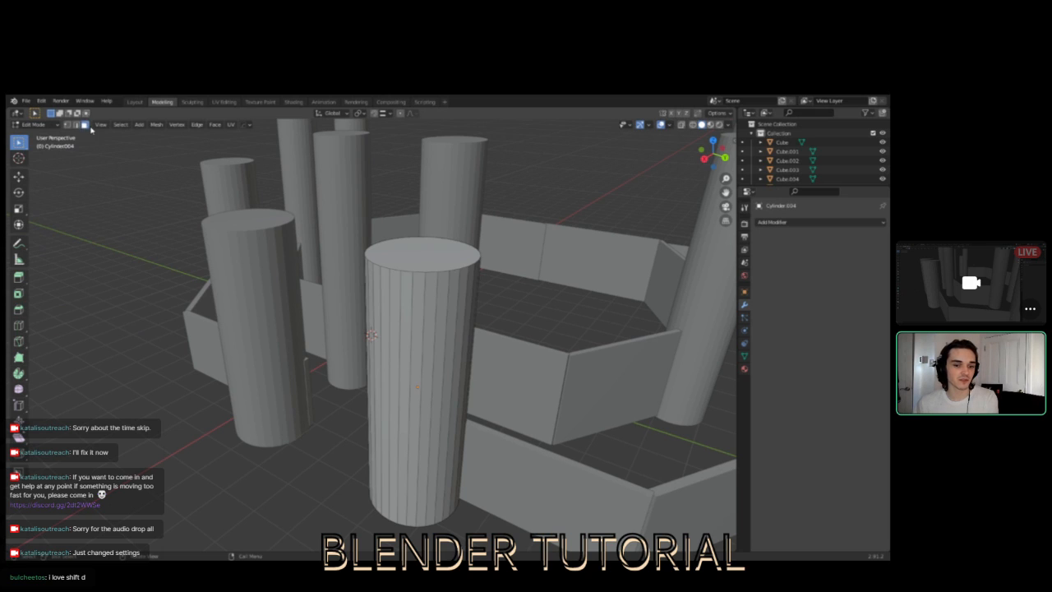
# - Select the pillar's top face, followed by single vertical side faces one after another around its front
pyautogui.click(407, 283)
pyautogui.click(408, 258)
pyautogui.moveTo(386, 261); pyautogui.dragTo(322, 279, button='middle')
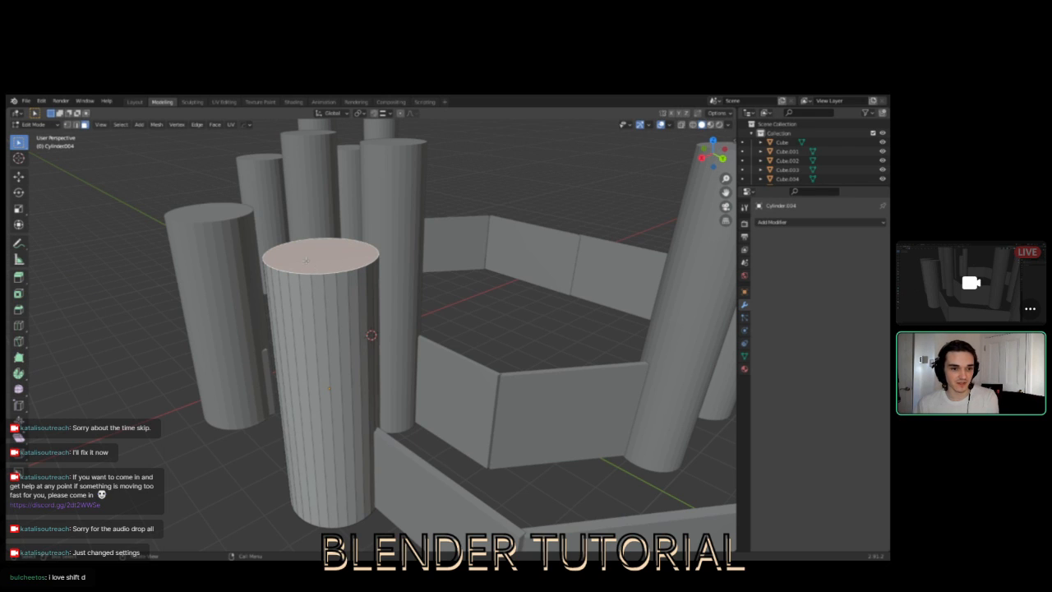
pyautogui.moveTo(306, 260); pyautogui.dragTo(364, 313, button='middle')
pyautogui.keyDown('alt'); pyautogui.click(337, 304); pyautogui.keyUp('alt')
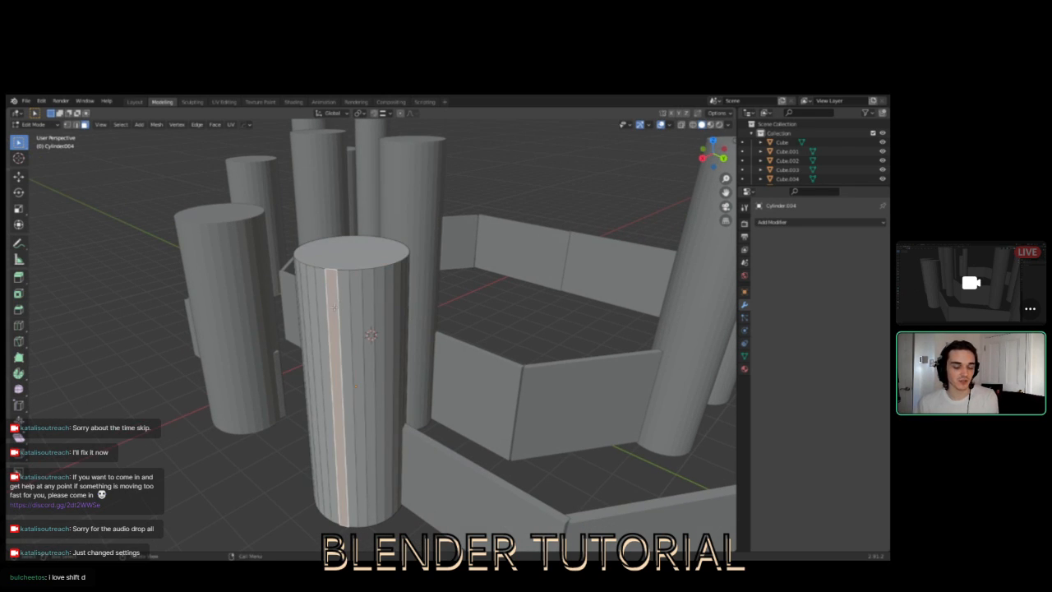
pyautogui.keyDown('alt'); pyautogui.click(321, 298); pyautogui.keyUp('alt')
pyautogui.keyDown('alt'); pyautogui.click(313, 298); pyautogui.keyUp('alt')
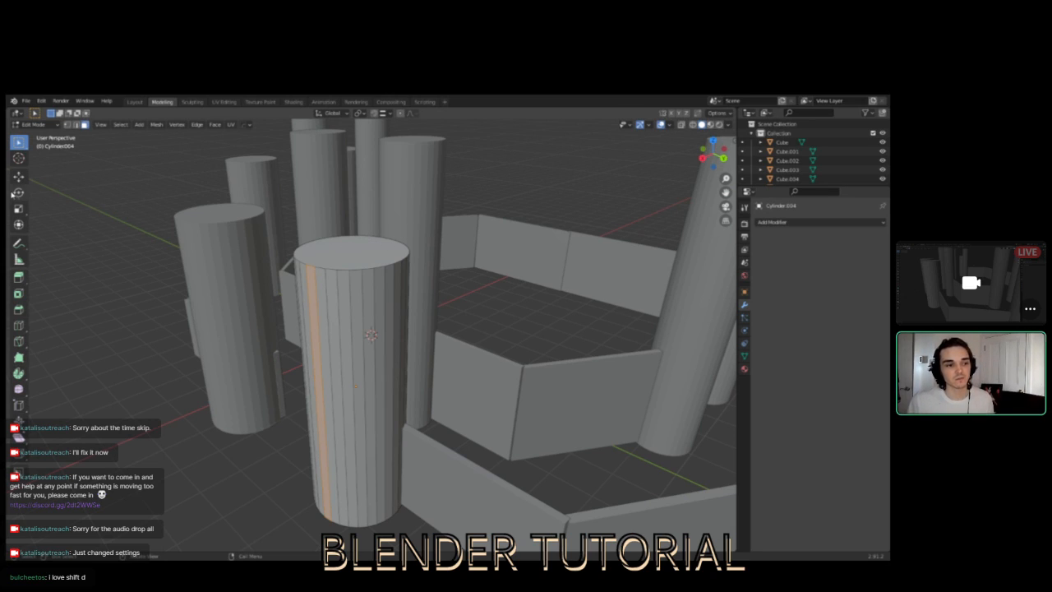
# - Compare the Move, Rotate and Scale tools on the pillar's faces, ending with its top face selected
pyautogui.click(18, 176)
pyautogui.click(18, 193)
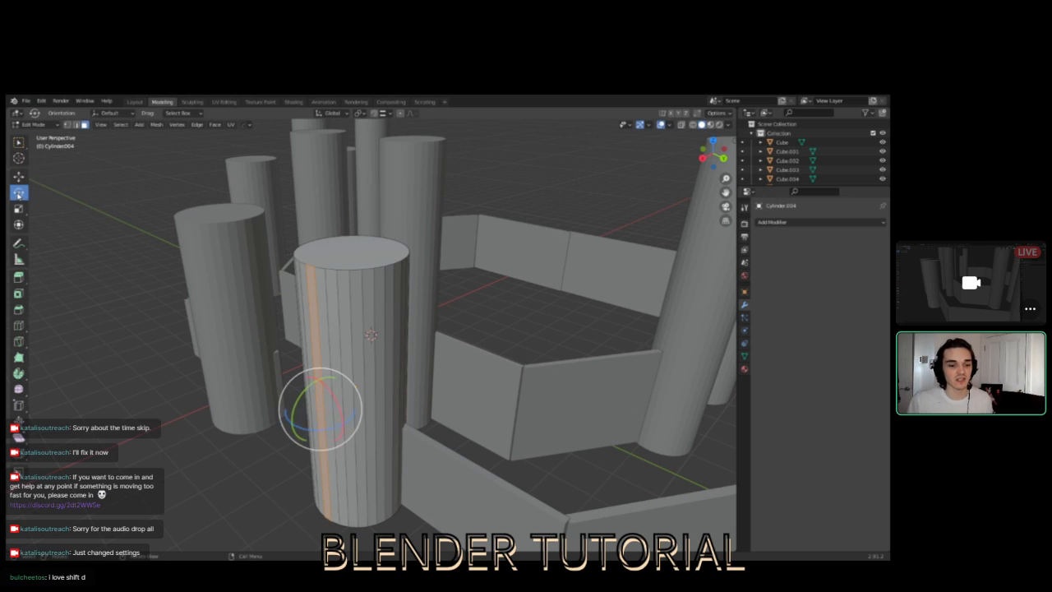
pyautogui.click(20, 209)
pyautogui.click(18, 193)
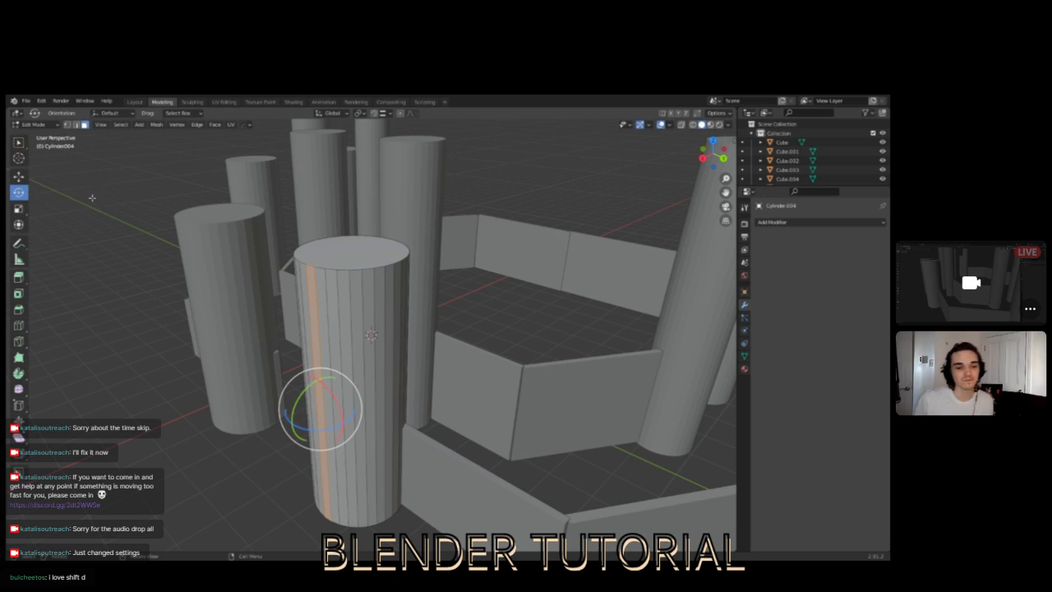
pyautogui.click(332, 253)
pyautogui.click(301, 296)
pyautogui.click(334, 305)
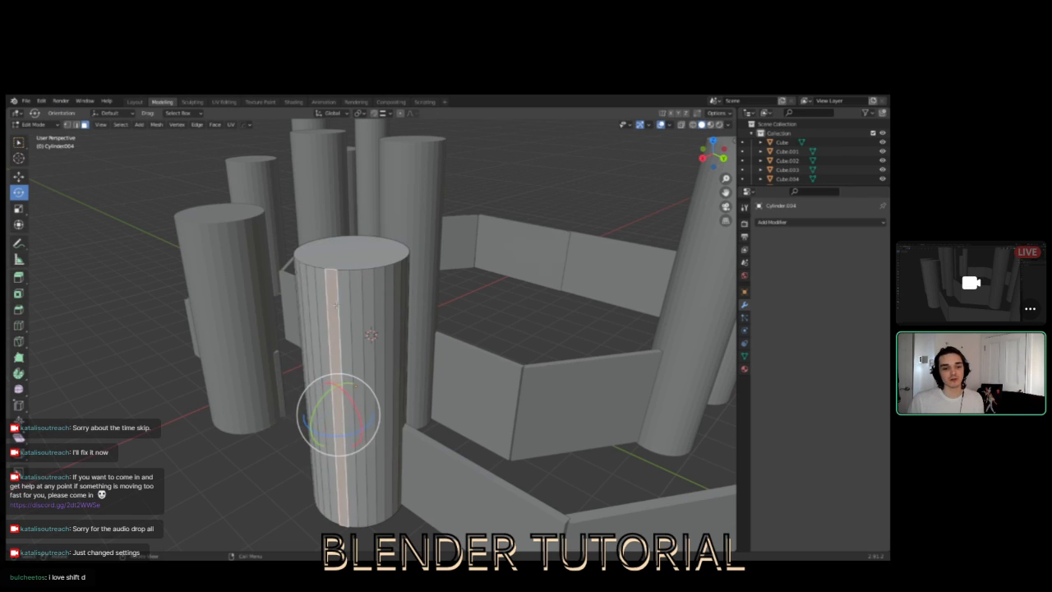
pyautogui.click(345, 249)
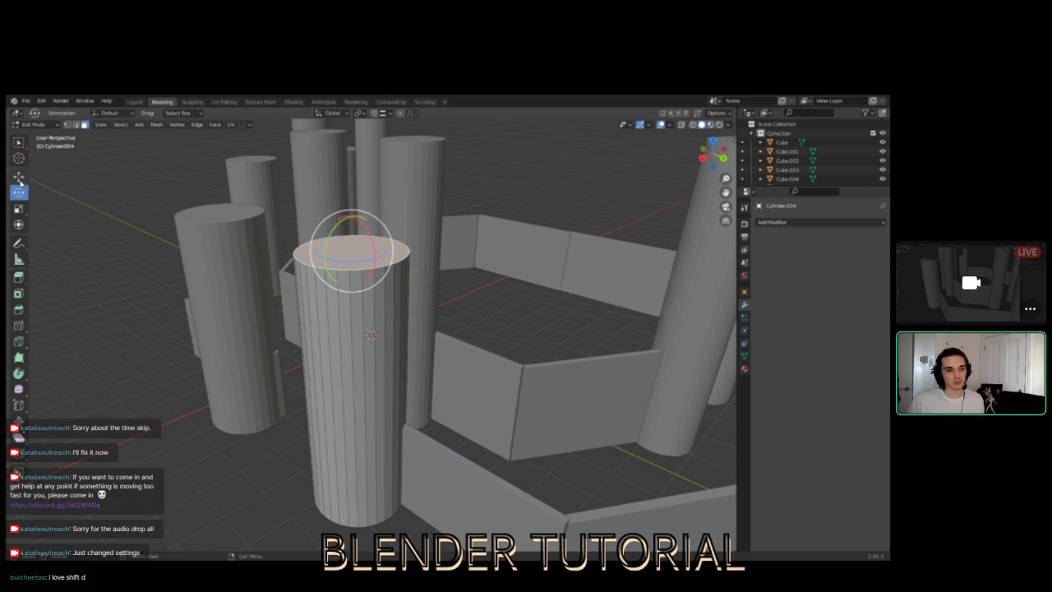
# - Move the pillar's top face straight up along the Z axis to make the pillar taller
pyautogui.click(19, 176)
pyautogui.moveTo(351, 224); pyautogui.dragTo(354, 133)
pyautogui.scroll(-5, 388, 340)
pyautogui.moveTo(388, 339); pyautogui.dragTo(395, 296, button='middle')
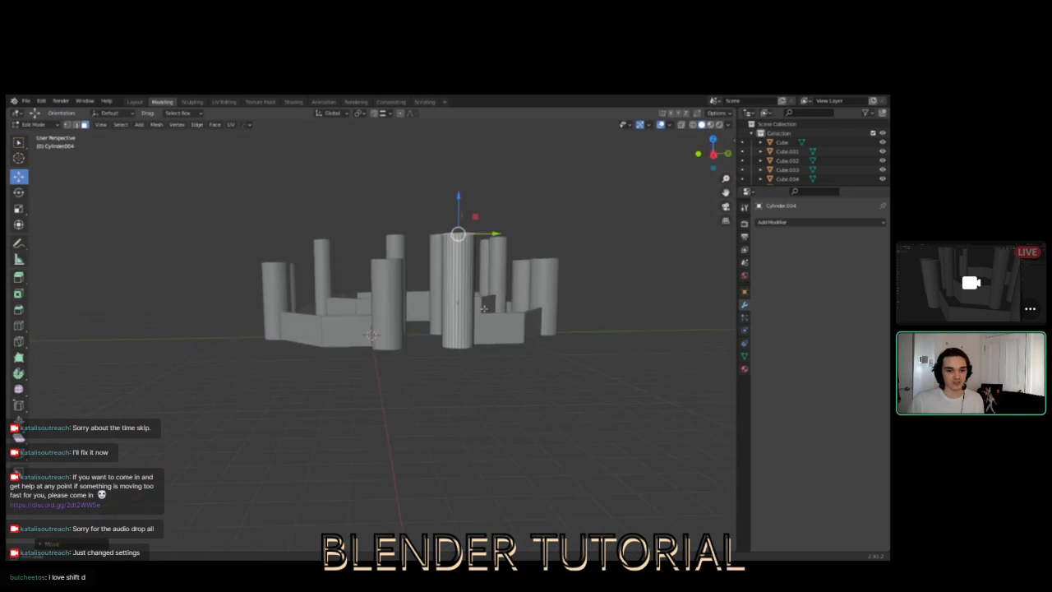
# - Lower the pillar's top face along the Z axis until only a short stub of the pillar remains
pyautogui.scroll(6, 493, 263)
pyautogui.scroll(-5, 508, 258)
pyautogui.moveTo(508, 258); pyautogui.dragTo(343, 306, button='middle')
pyautogui.scroll(3, 372, 364)
pyautogui.moveTo(339, 246); pyautogui.dragTo(366, 371)
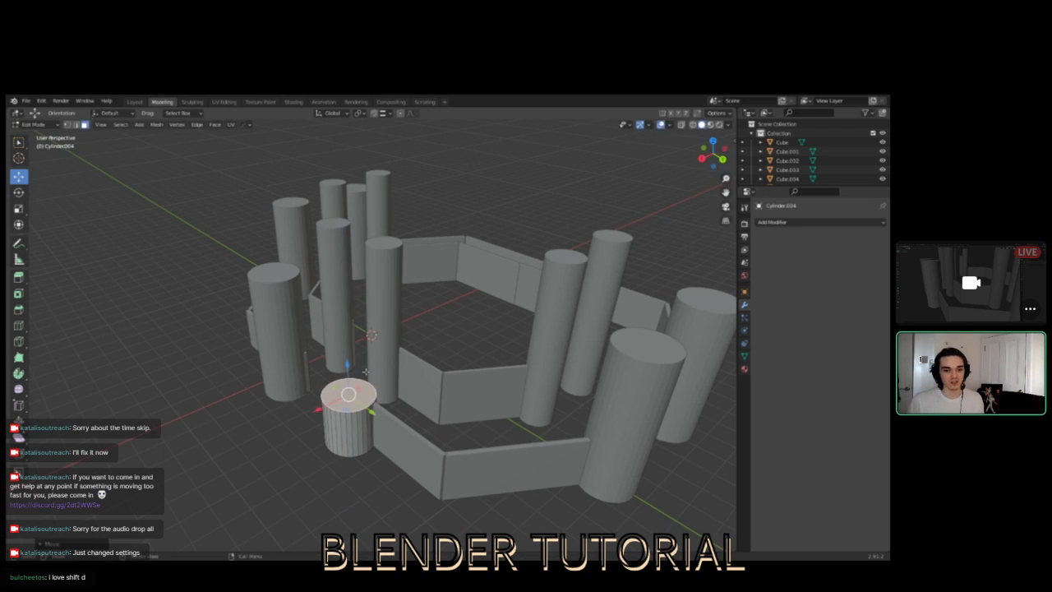
# - Raise the stub's top face along the Z axis to about the height of the neighbouring pillar
pyautogui.scroll(5, 366, 372)
pyautogui.moveTo(354, 467); pyautogui.dragTo(338, 368, button='middle')
pyautogui.moveTo(369, 333); pyautogui.dragTo(313, 395, button='middle')
pyautogui.scroll(-4, 258, 336)
pyautogui.moveTo(428, 433); pyautogui.dragTo(406, 301)
pyautogui.moveTo(411, 315); pyautogui.dragTo(421, 282, button='middle')
pyautogui.moveTo(493, 148); pyautogui.dragTo(495, 168)
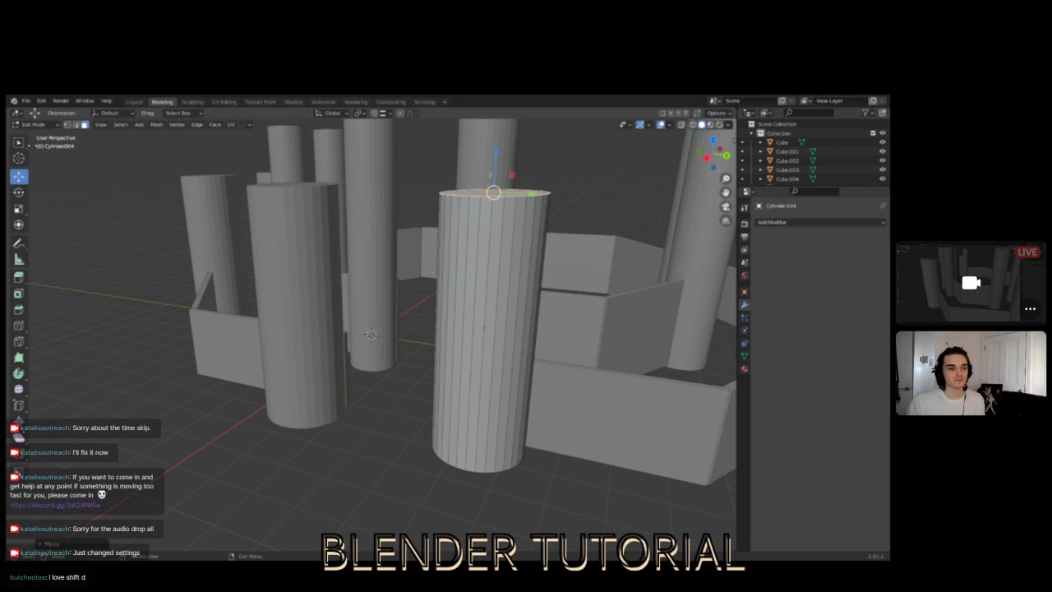
# - Try the Scale tool, return to Move, and alternate the selection between a side face and the pillar's top face
pyautogui.moveTo(538, 170); pyautogui.dragTo(125, 210, button='middle')
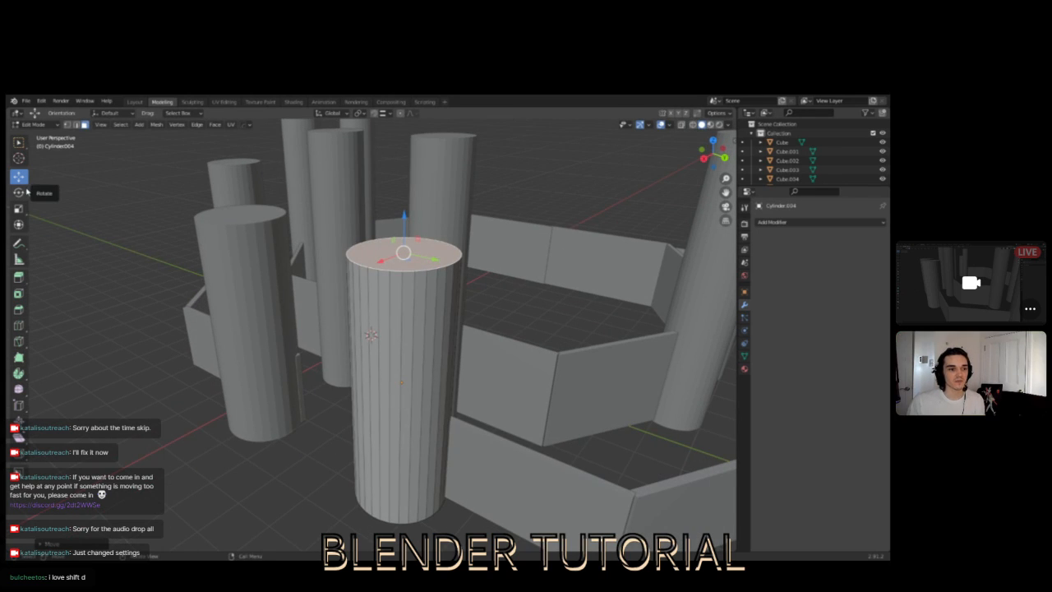
pyautogui.click(24, 209)
pyautogui.click(18, 176)
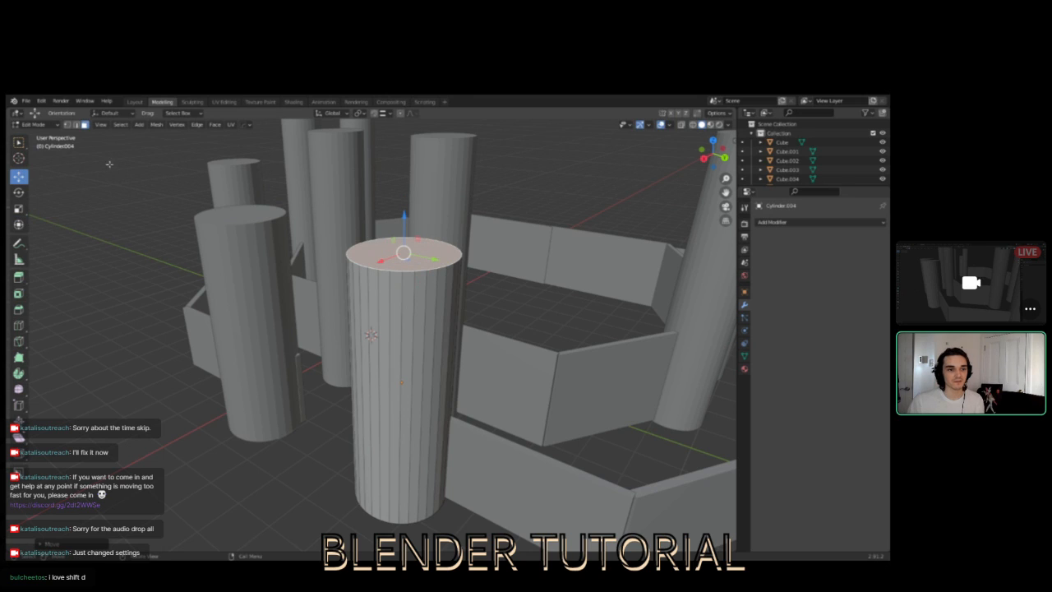
pyautogui.moveTo(307, 221); pyautogui.dragTo(334, 216, button='middle')
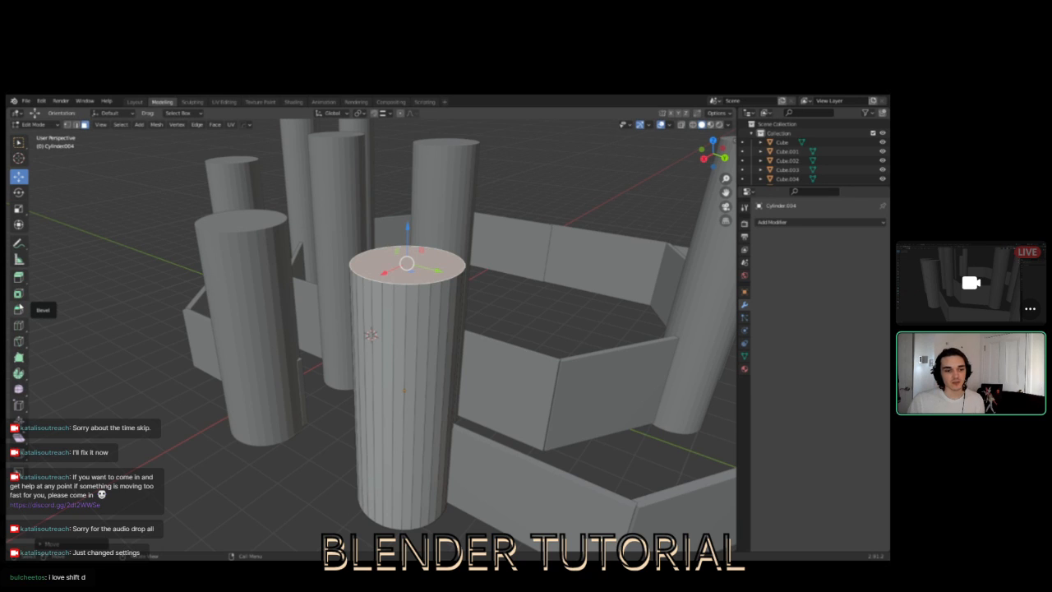
pyautogui.moveTo(114, 265); pyautogui.dragTo(289, 274, button='middle')
pyautogui.click(258, 271)
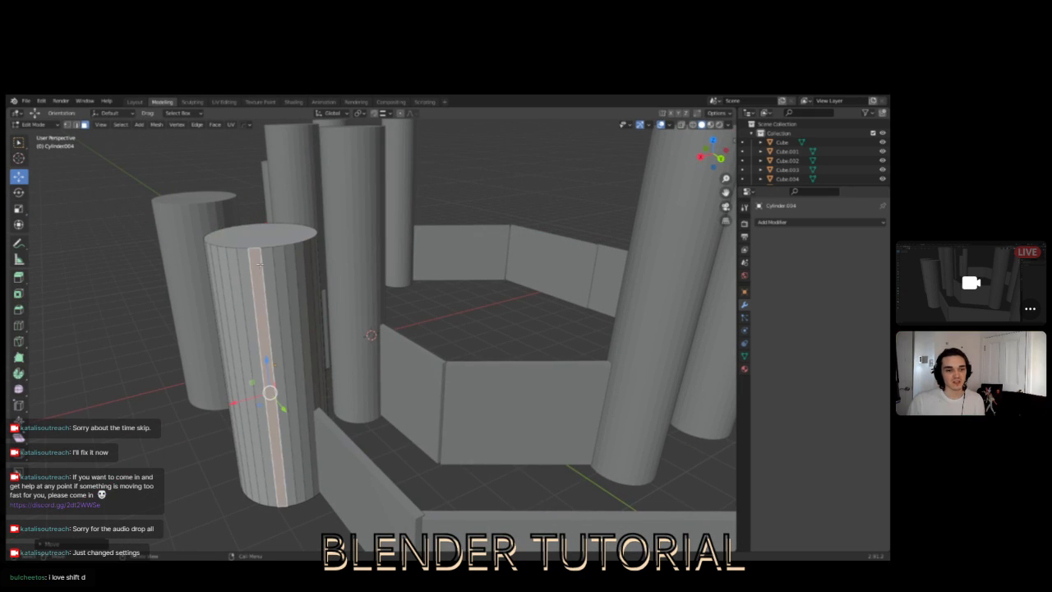
pyautogui.click(264, 238)
pyautogui.moveTo(264, 238); pyautogui.dragTo(82, 275, button='middle')
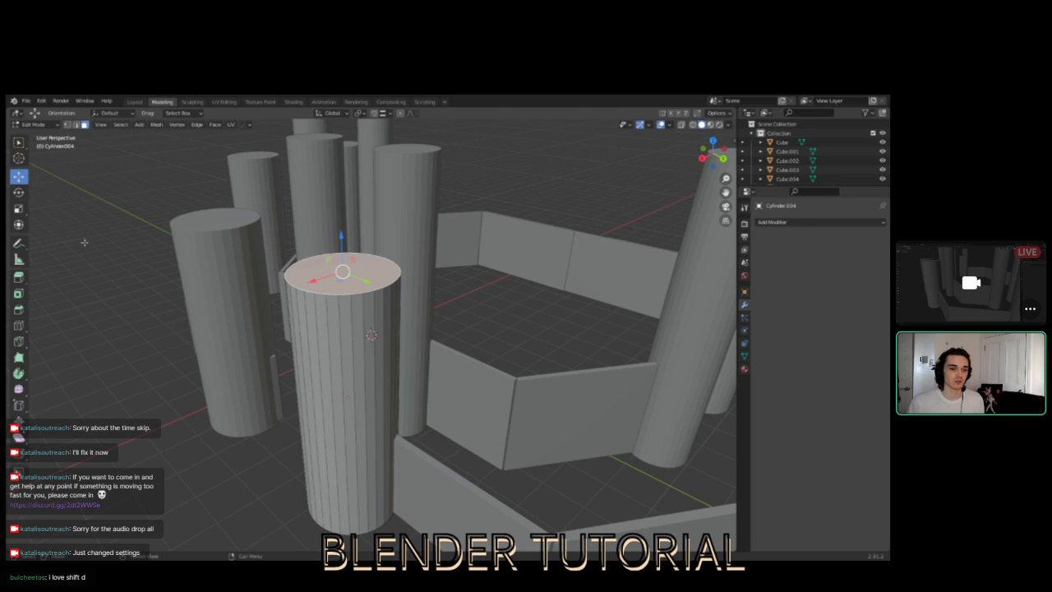
pyautogui.click(336, 349)
pyautogui.click(343, 274)
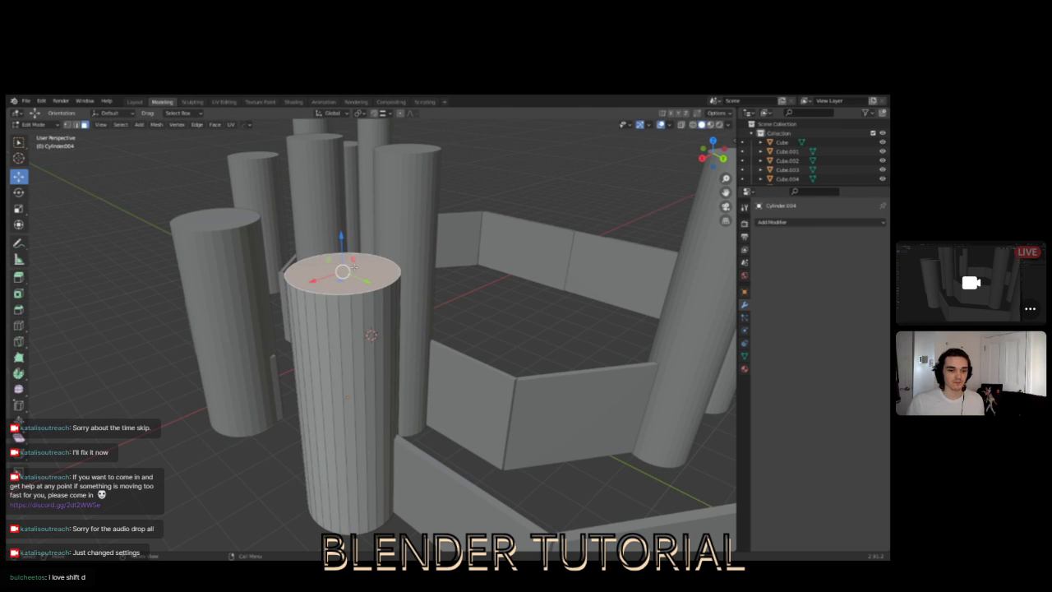
# - Select single faces around the pillar, ending with only its top face selected
pyautogui.moveTo(359, 303); pyautogui.dragTo(384, 349, button='middle')
pyautogui.click(300, 246)
pyautogui.click(324, 249)
pyautogui.click(336, 251)
pyautogui.click(381, 348)
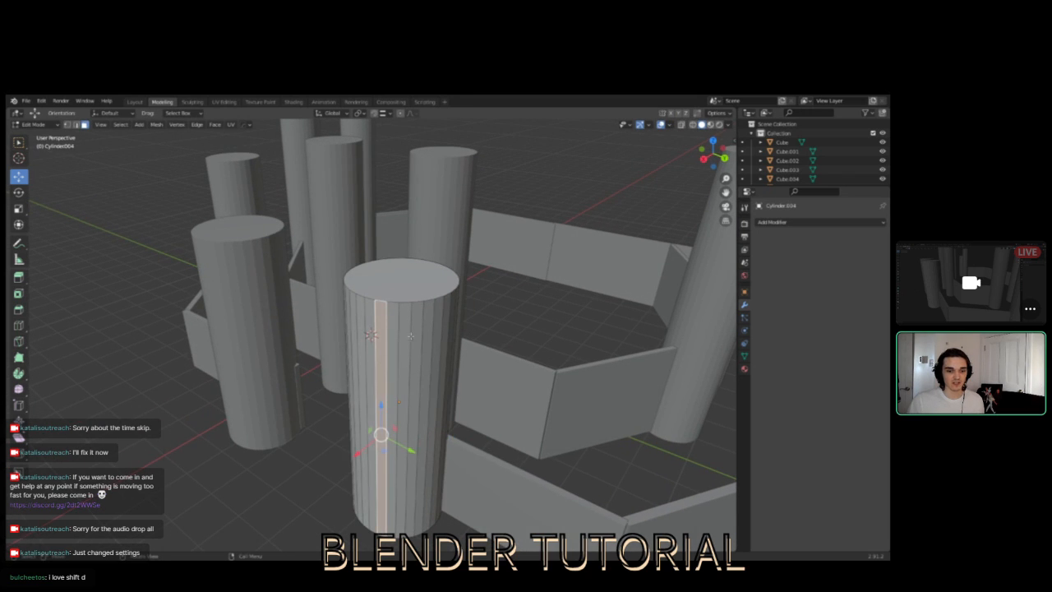
pyautogui.click(401, 278)
pyautogui.moveTo(401, 277); pyautogui.dragTo(343, 281, button='middle')
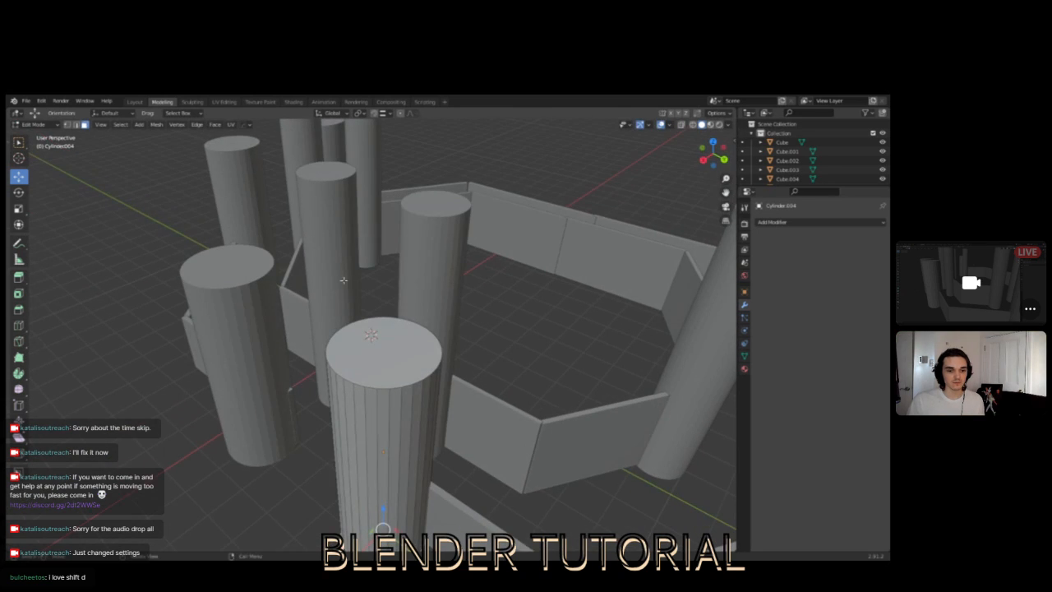
pyautogui.click(383, 348)
pyautogui.moveTo(406, 350); pyautogui.dragTo(395, 347, button='middle')
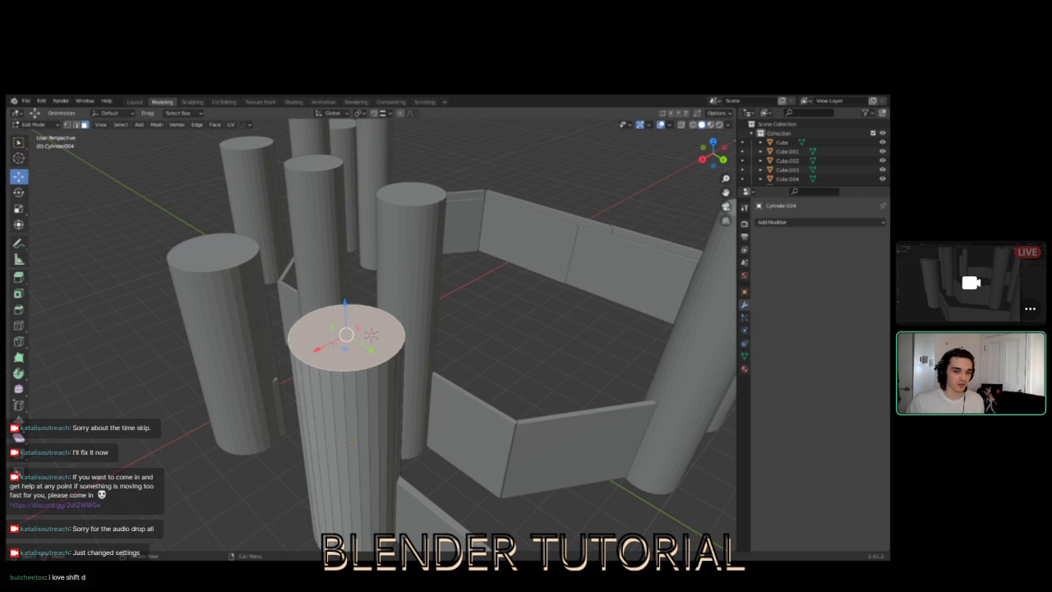
# - Extrude the pillar's top face upward with Extrude Region to add a short band of new side faces
pyautogui.click(18, 279)
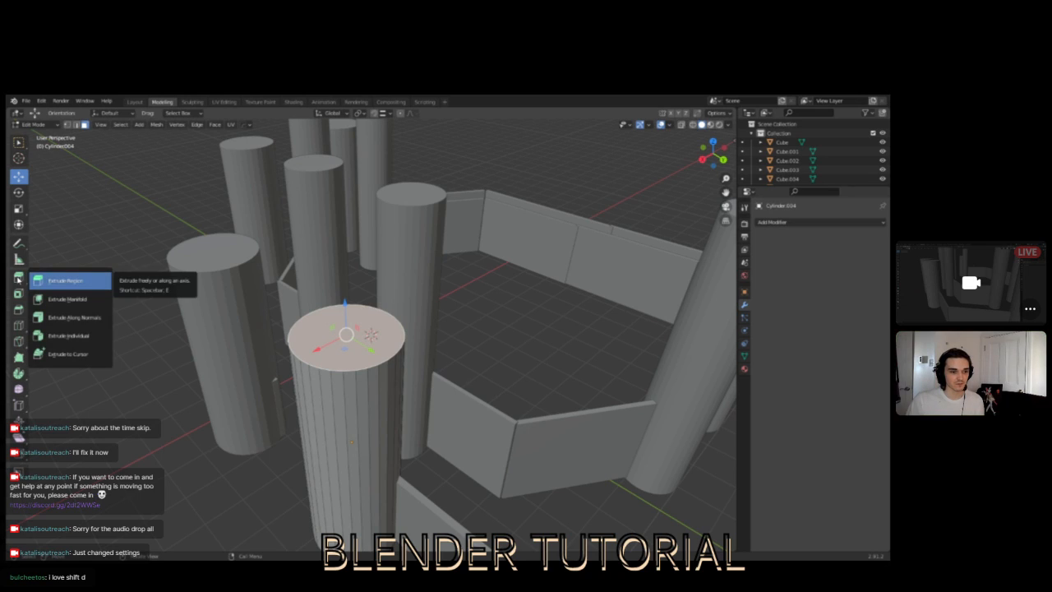
pyautogui.click(18, 280)
pyautogui.click(18, 279)
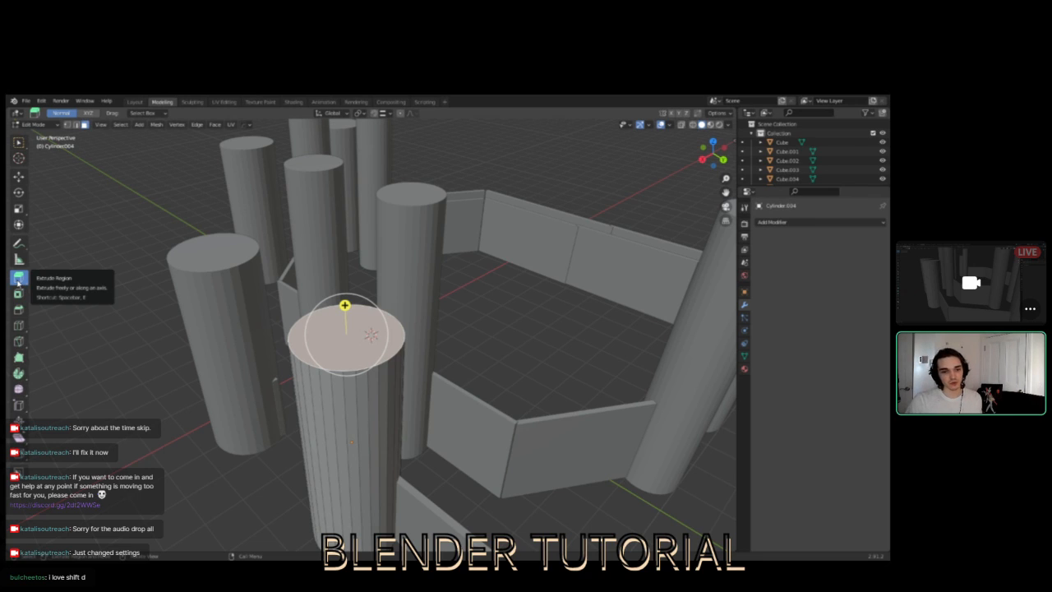
pyautogui.moveTo(274, 328); pyautogui.dragTo(286, 319, button='middle')
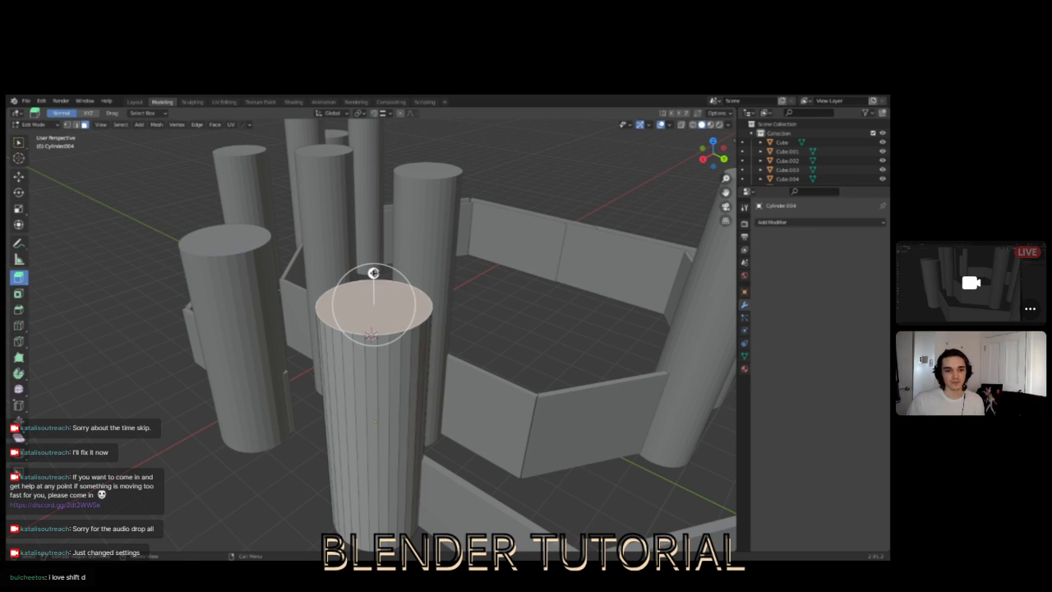
pyautogui.moveTo(373, 273); pyautogui.dragTo(373, 226)
pyautogui.moveTo(237, 372); pyautogui.dragTo(266, 250, button='middle')
pyautogui.moveTo(243, 176); pyautogui.dragTo(321, 202, button='middle')
pyautogui.moveTo(465, 376); pyautogui.dragTo(378, 354, button='middle')
# - Extrude the first alternating side faces of the pillar's upper band outward into small blocks, undoing one extrusion on the way
pyautogui.click(341, 339)
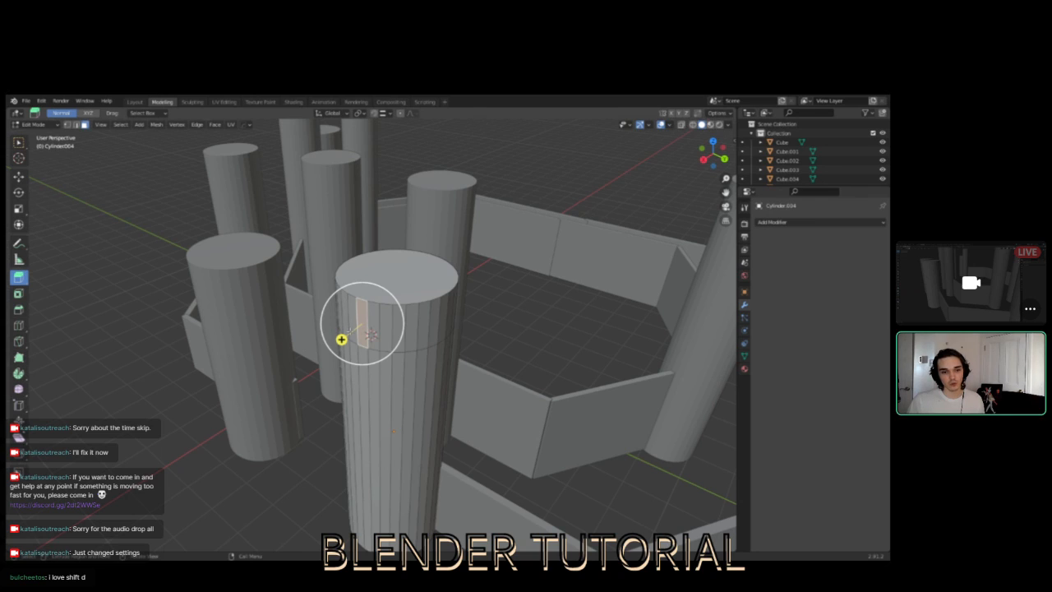
pyautogui.moveTo(341, 339); pyautogui.dragTo(422, 352)
pyautogui.hotkey('ctrl', 'z')
pyautogui.click(389, 321)
pyautogui.click(416, 328)
pyautogui.moveTo(423, 351); pyautogui.dragTo(387, 336, button='middle')
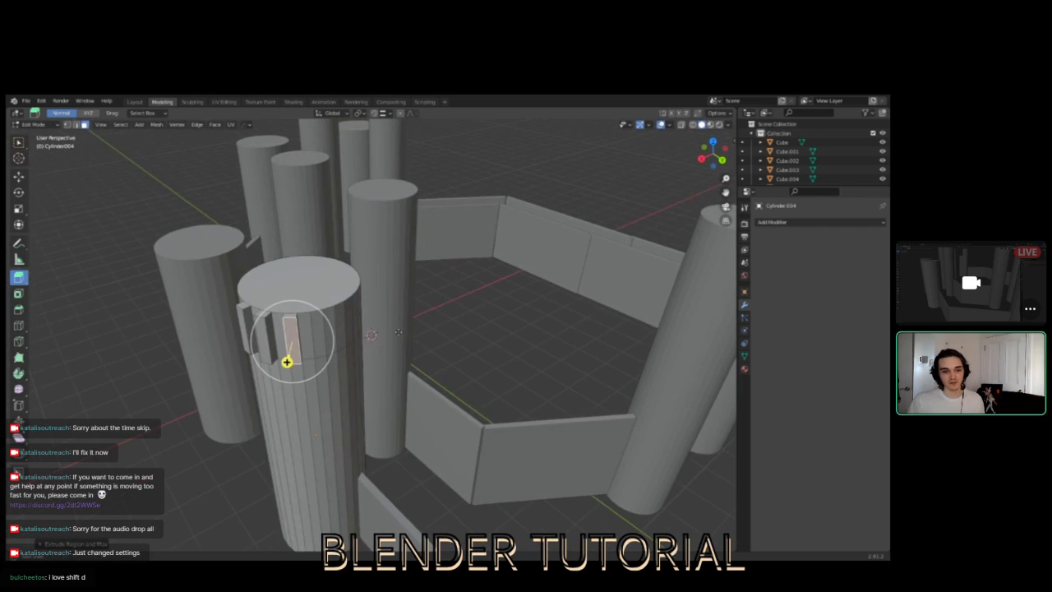
# - Continue around the upper band, extruding every second side face outward by a similar small amount
pyautogui.click(322, 335)
pyautogui.moveTo(331, 352); pyautogui.dragTo(370, 337)
pyautogui.click(343, 329)
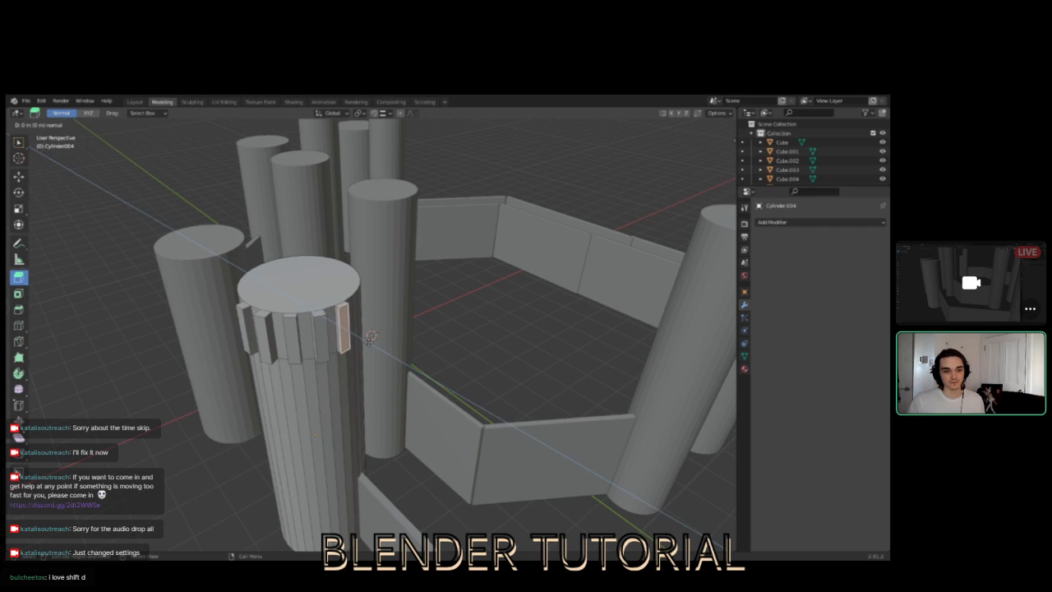
pyautogui.click(370, 337)
pyautogui.moveTo(370, 337); pyautogui.dragTo(306, 309, button='middle')
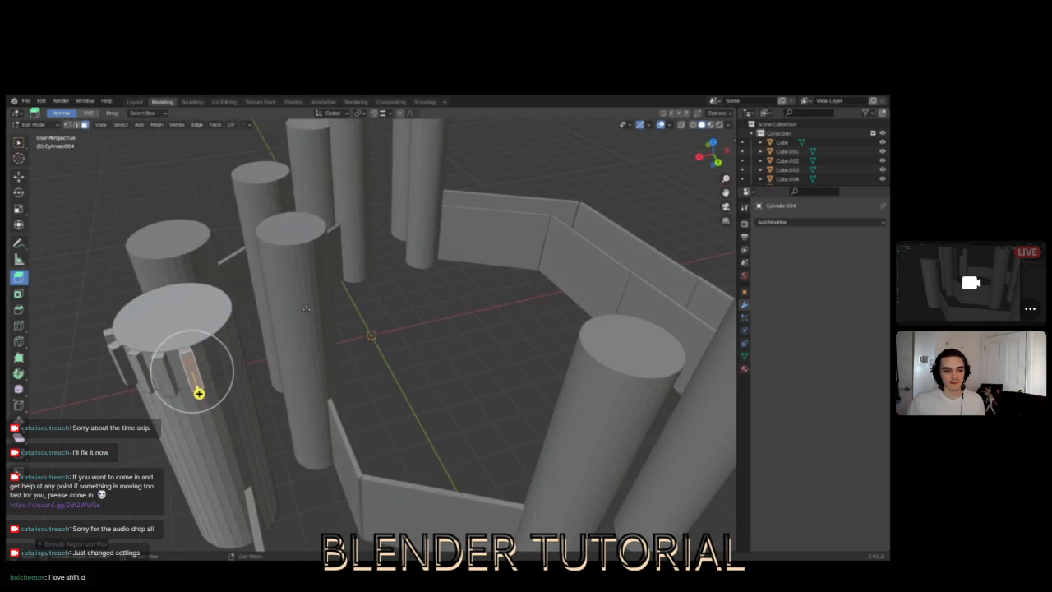
pyautogui.click(220, 354)
pyautogui.moveTo(234, 374); pyautogui.dragTo(242, 377)
# - Extrude alternating side faces outward on the still plain side of the pillar's upper band
pyautogui.moveTo(203, 395); pyautogui.dragTo(251, 405, button='middle')
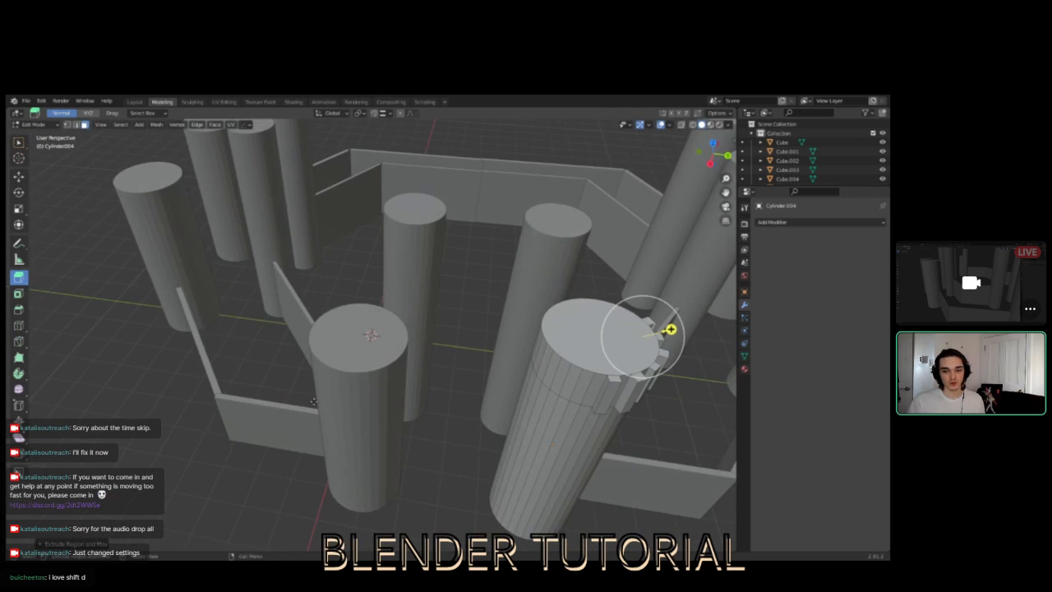
pyautogui.click(572, 403)
pyautogui.moveTo(573, 411); pyautogui.dragTo(497, 349)
pyautogui.click(540, 396)
pyautogui.click(545, 362)
pyautogui.click(539, 341)
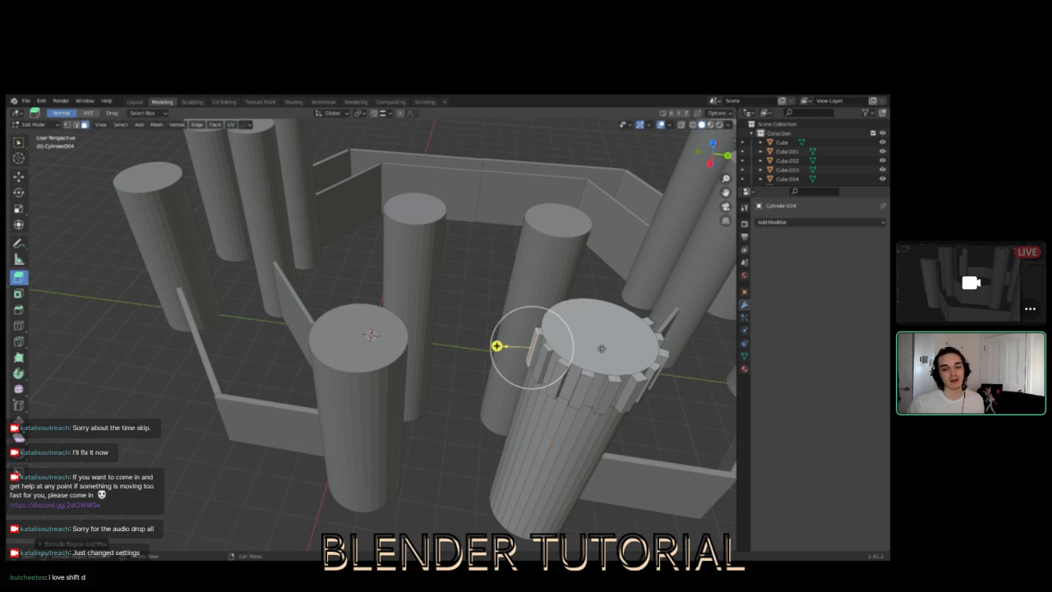
# - Select the small top faces of all the extruded blocks around the pillar's rim, excluding the pillar's round top face
pyautogui.moveTo(618, 340); pyautogui.dragTo(586, 329, button='middle')
pyautogui.scroll(2, 478, 336)
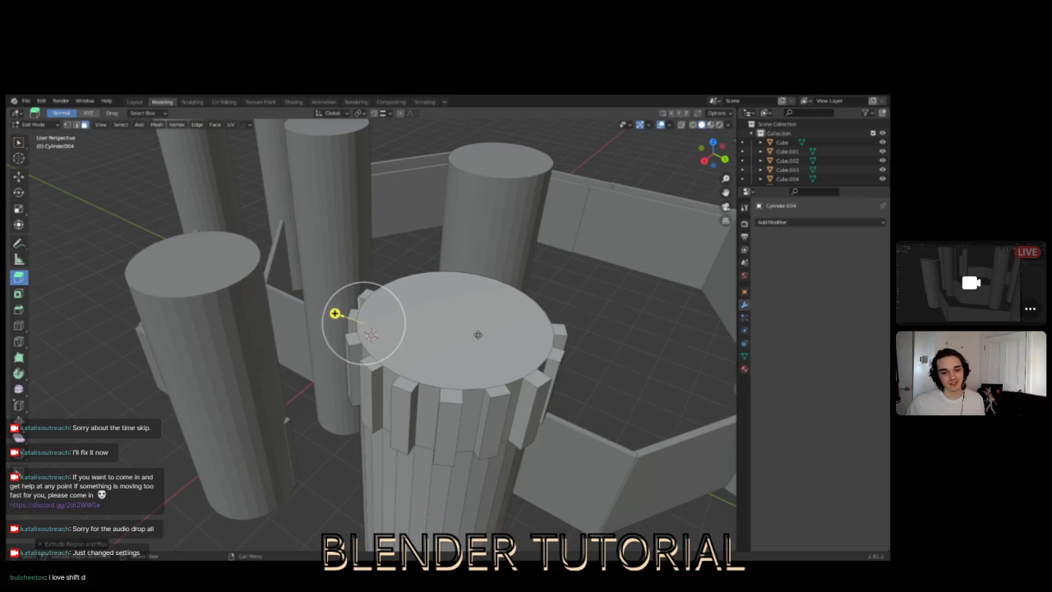
pyautogui.click(558, 330)
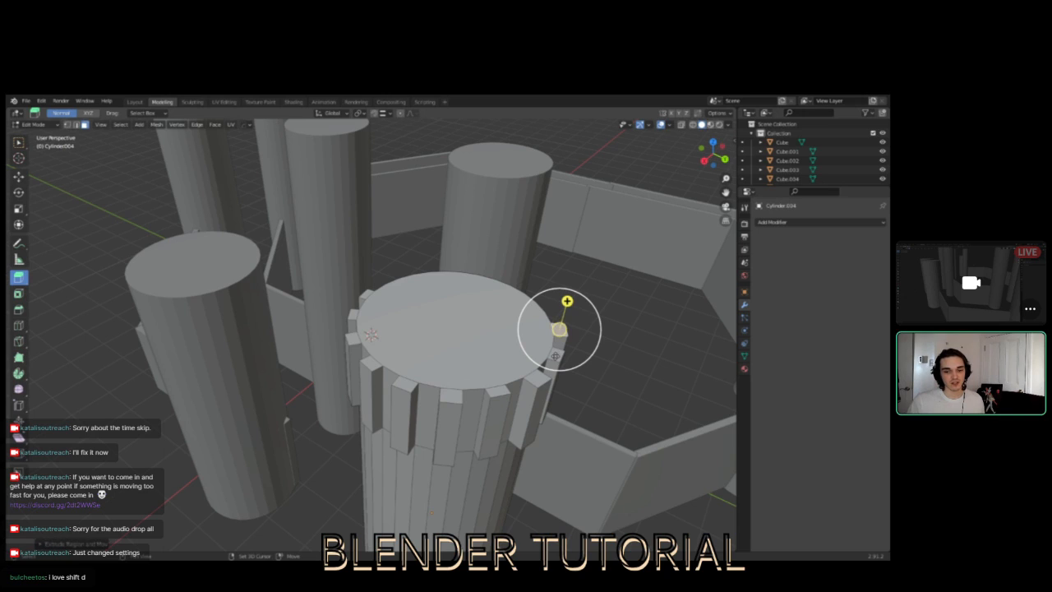
pyautogui.click(535, 337)
pyautogui.click(560, 333)
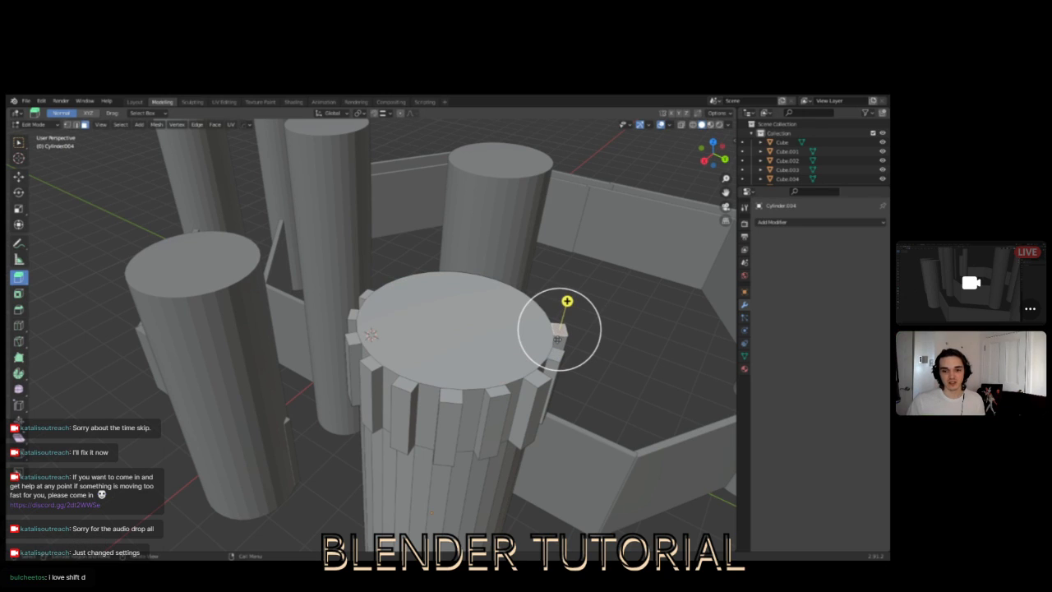
pyautogui.keyDown('shift'); pyautogui.click(536, 378); pyautogui.keyUp('shift')
pyautogui.keyDown('shift'); pyautogui.click(498, 391); pyautogui.keyUp('shift')
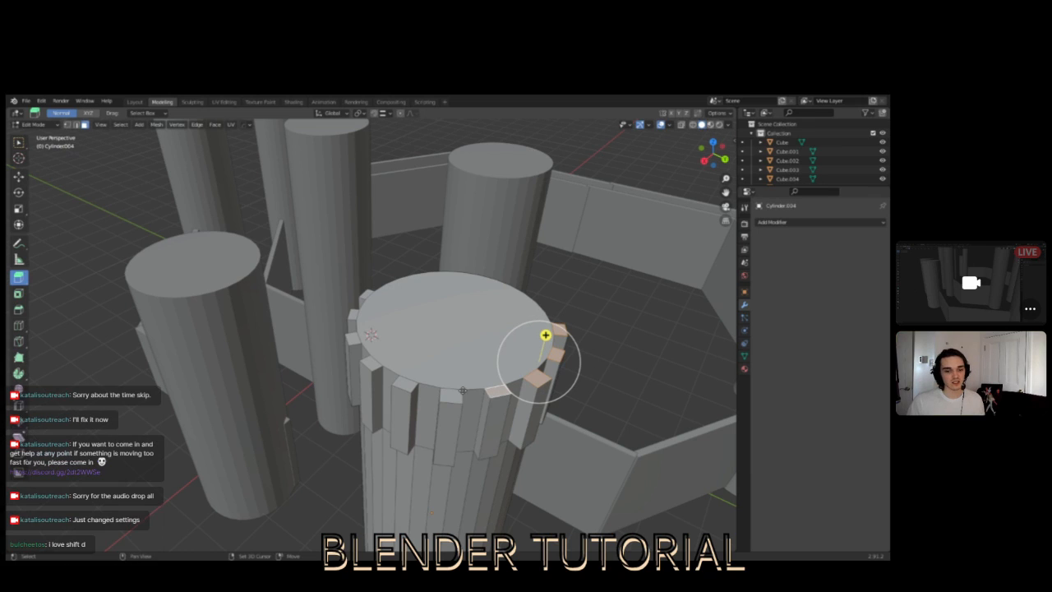
pyautogui.keyDown('shift'); pyautogui.click(450, 396); pyautogui.keyUp('shift')
pyautogui.keyDown('shift'); pyautogui.click(406, 386); pyautogui.keyUp('shift')
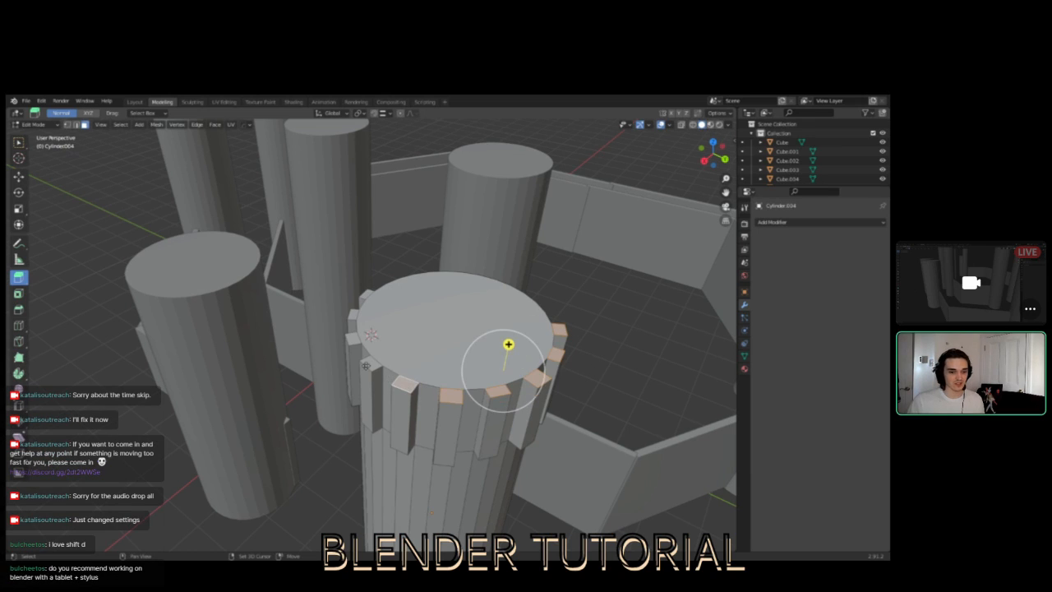
pyautogui.keyDown('shift'); pyautogui.click(355, 338); pyautogui.keyUp('shift')
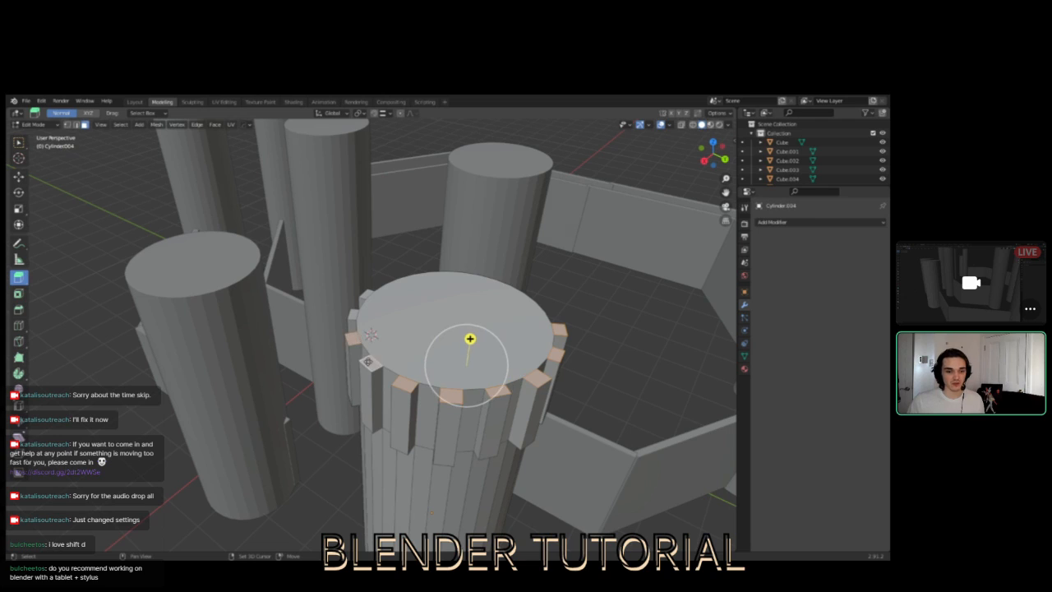
pyautogui.keyDown('shift'); pyautogui.click(353, 316); pyautogui.keyUp('shift')
pyautogui.keyDown('shift'); pyautogui.click(365, 296); pyautogui.keyUp('shift')
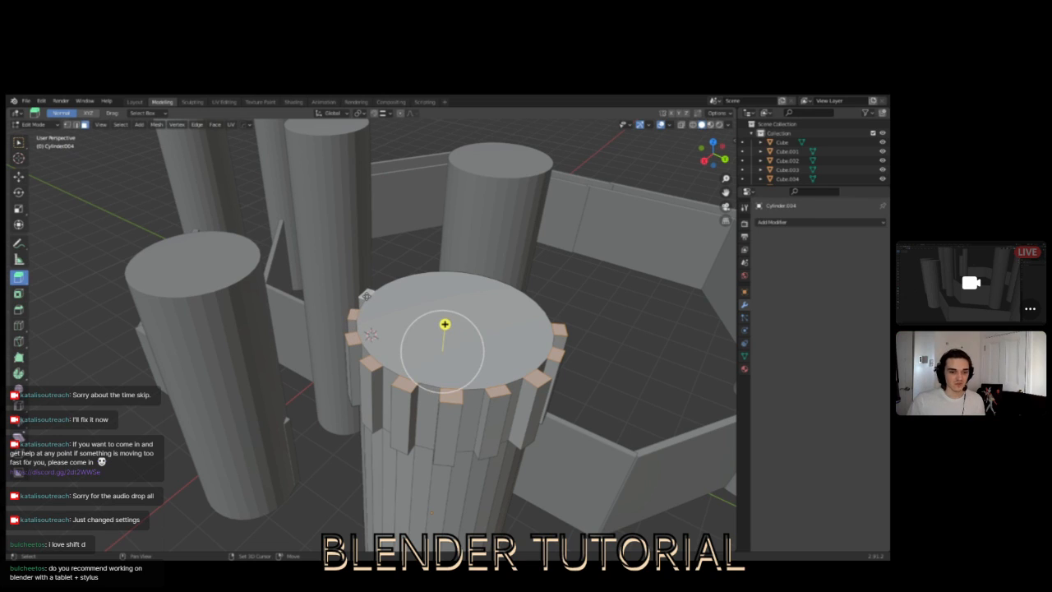
pyautogui.keyDown('shift'); pyautogui.click(491, 331); pyautogui.keyUp('shift')
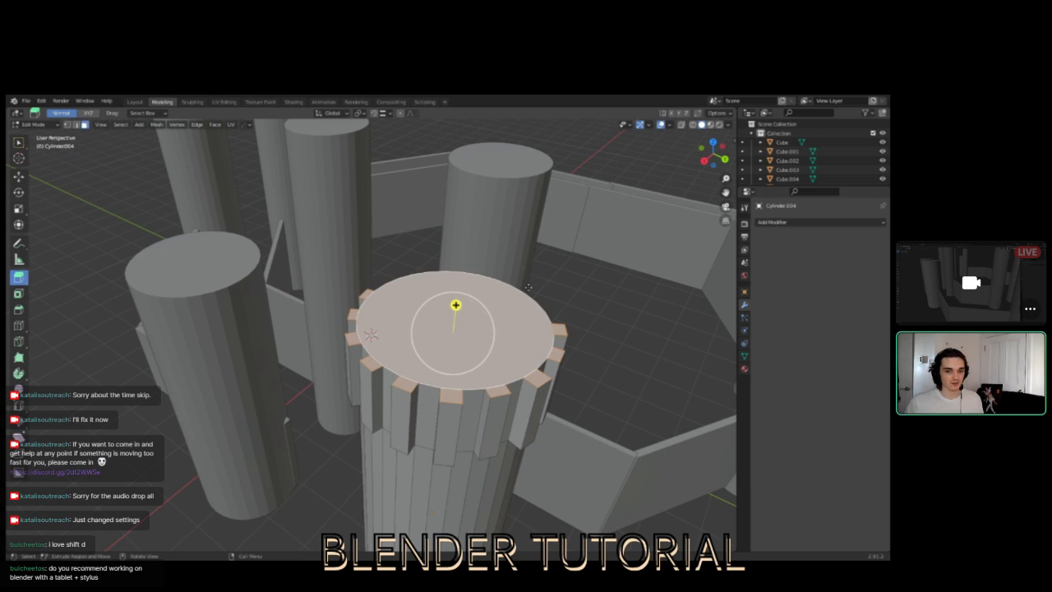
pyautogui.keyDown('ctrl'); pyautogui.moveTo(507, 254); pyautogui.dragTo(434, 343); pyautogui.keyUp('ctrl')
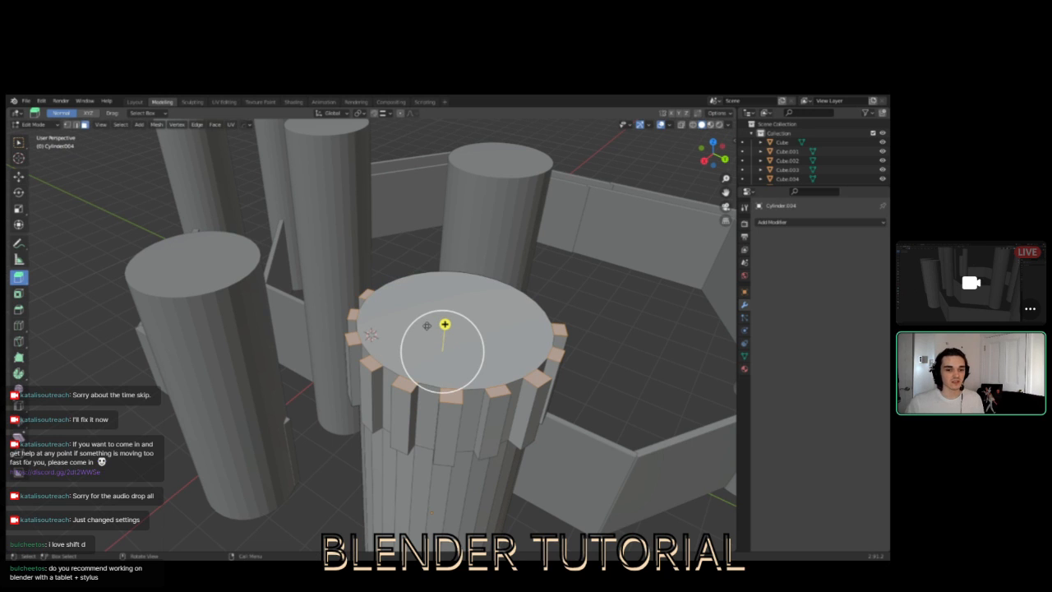
pyautogui.moveTo(428, 327); pyautogui.dragTo(465, 308, button='middle')
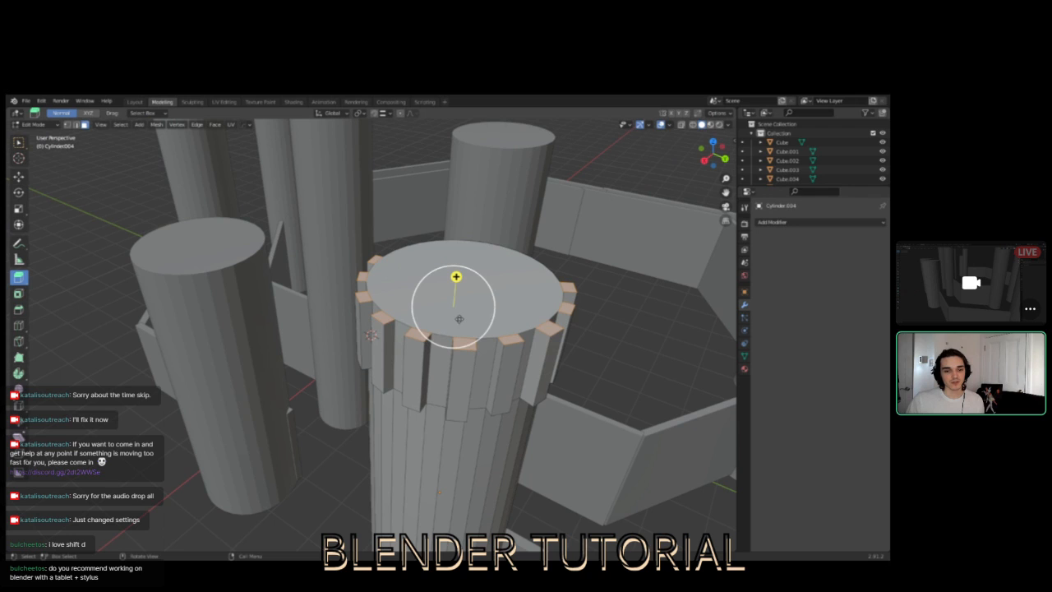
# - Extrude the selected top faces of the rim blocks upward so they rise above the pillar as battlements
pyautogui.moveTo(464, 309); pyautogui.dragTo(460, 249)
pyautogui.moveTo(481, 339); pyautogui.dragTo(513, 324, button='middle')
pyautogui.scroll(-3, 512, 319)
pyautogui.keyDown('shift'); pyautogui.moveTo(528, 239); pyautogui.dragTo(348, 331, button='middle'); pyautogui.keyUp('shift')
pyautogui.scroll(4, 444, 336)
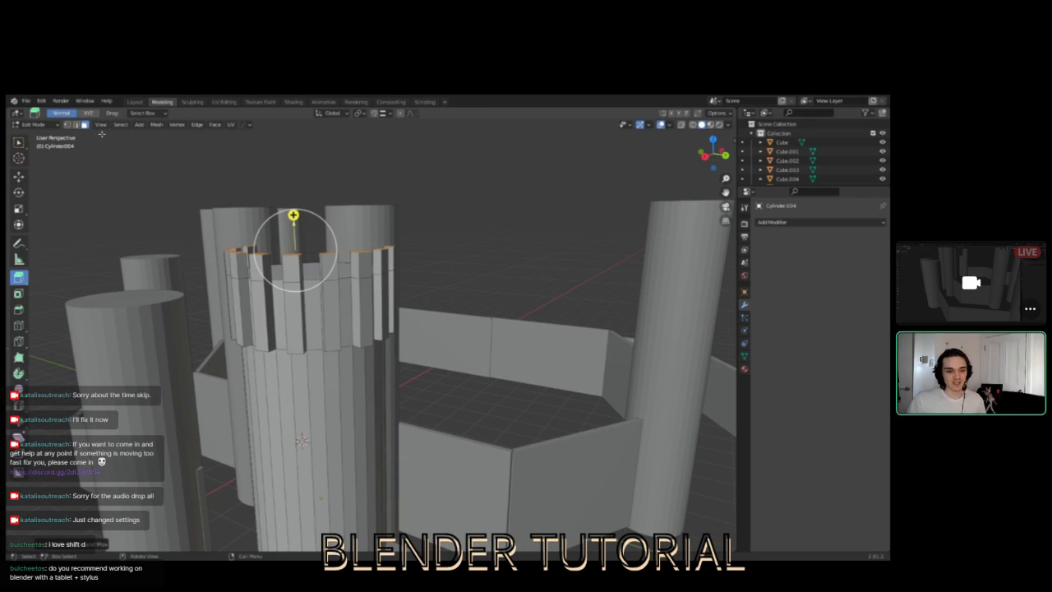
pyautogui.click(75, 124)
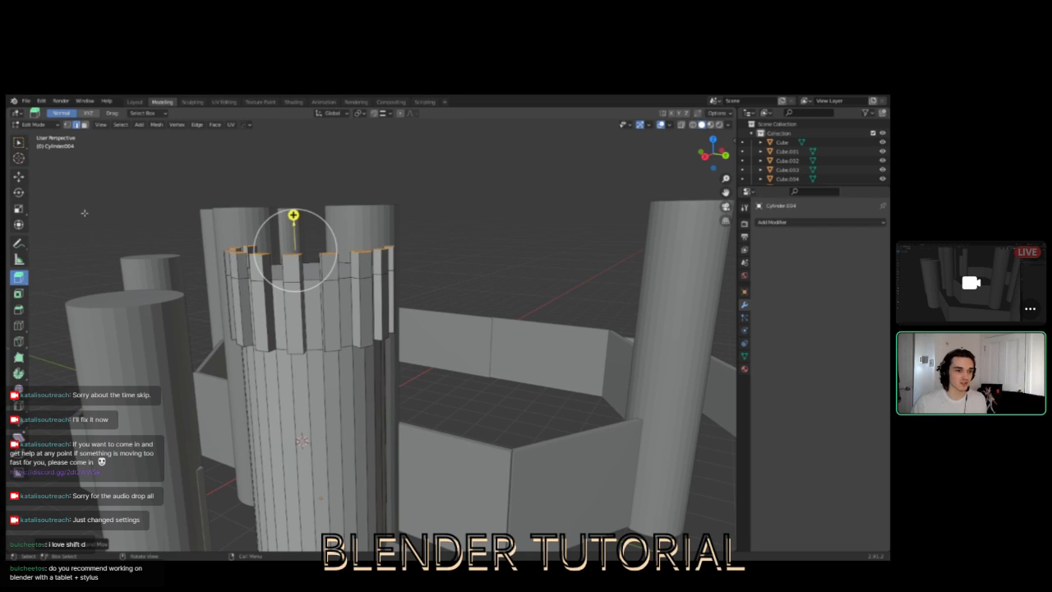
pyautogui.moveTo(358, 192); pyautogui.dragTo(331, 212, button='middle')
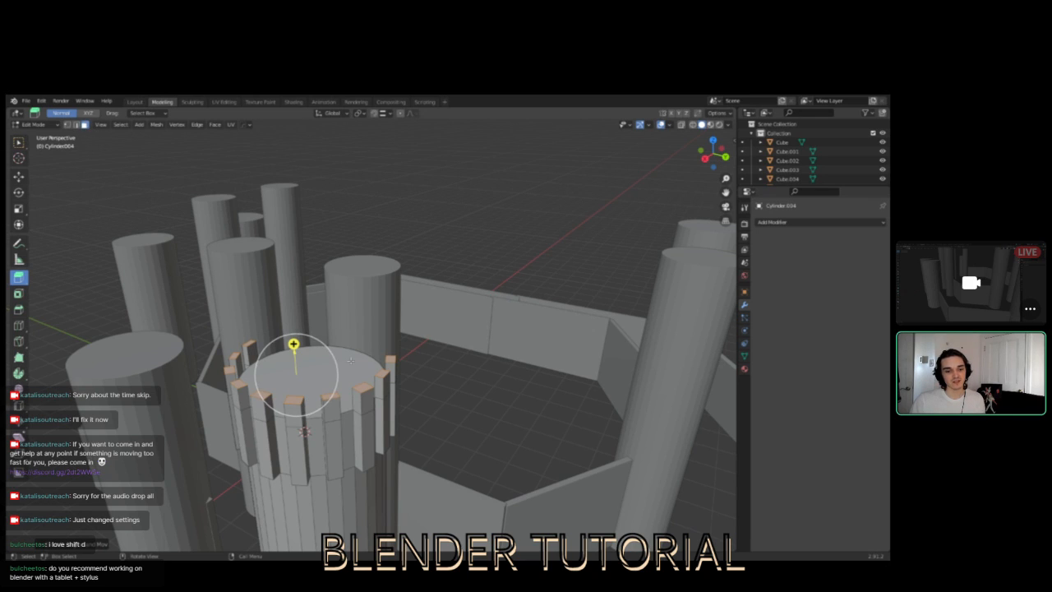
# - Inset the pillar's round top face by about 0.16 m to form a narrow ring inside the battlements
pyautogui.click(326, 375)
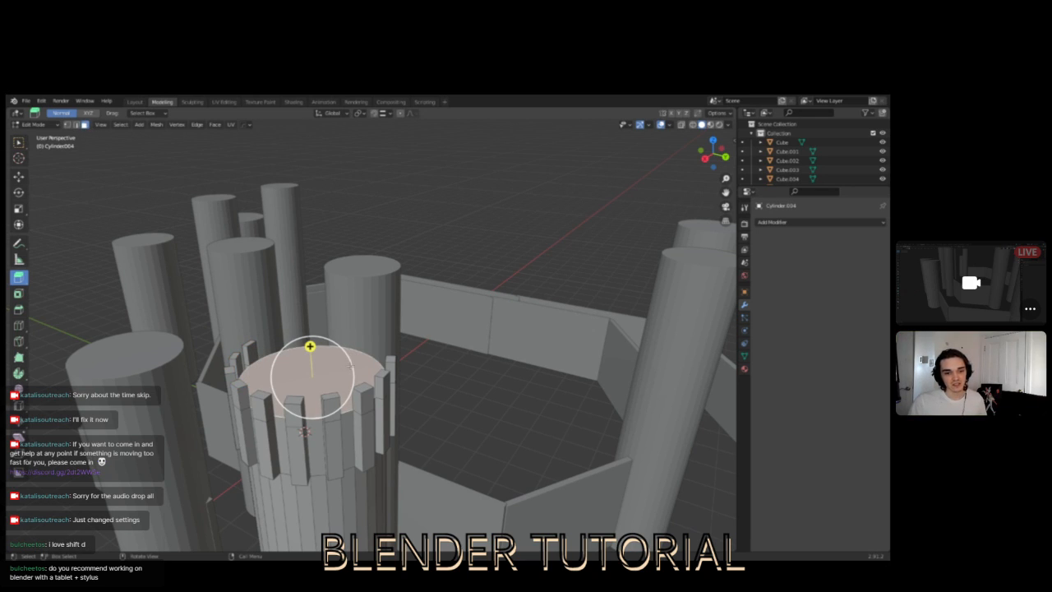
pyautogui.moveTo(338, 369); pyautogui.dragTo(224, 328, button='middle')
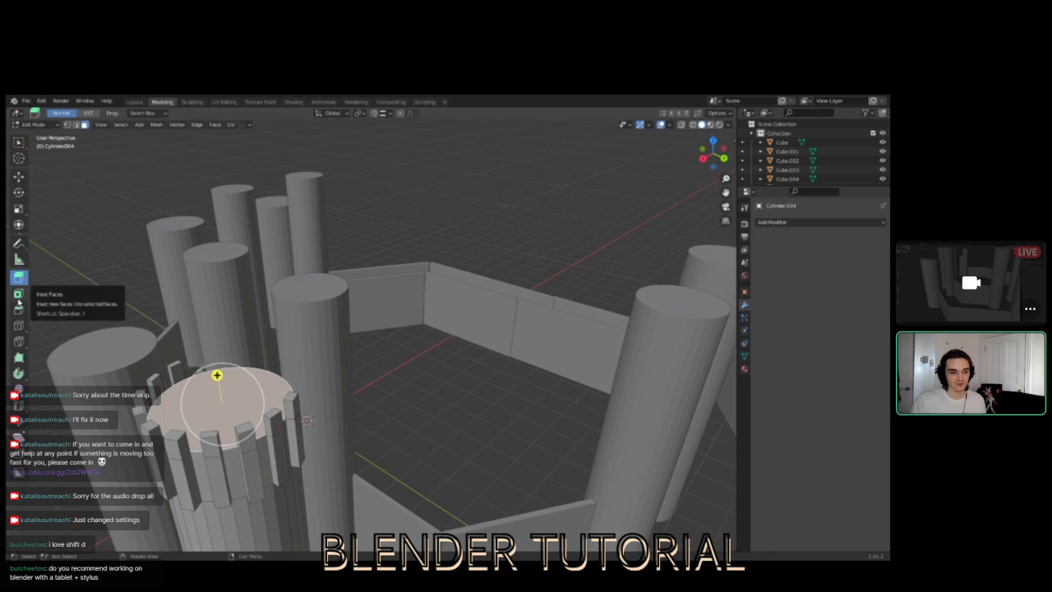
pyautogui.click(18, 298)
pyautogui.moveTo(270, 351); pyautogui.dragTo(290, 352, button='middle')
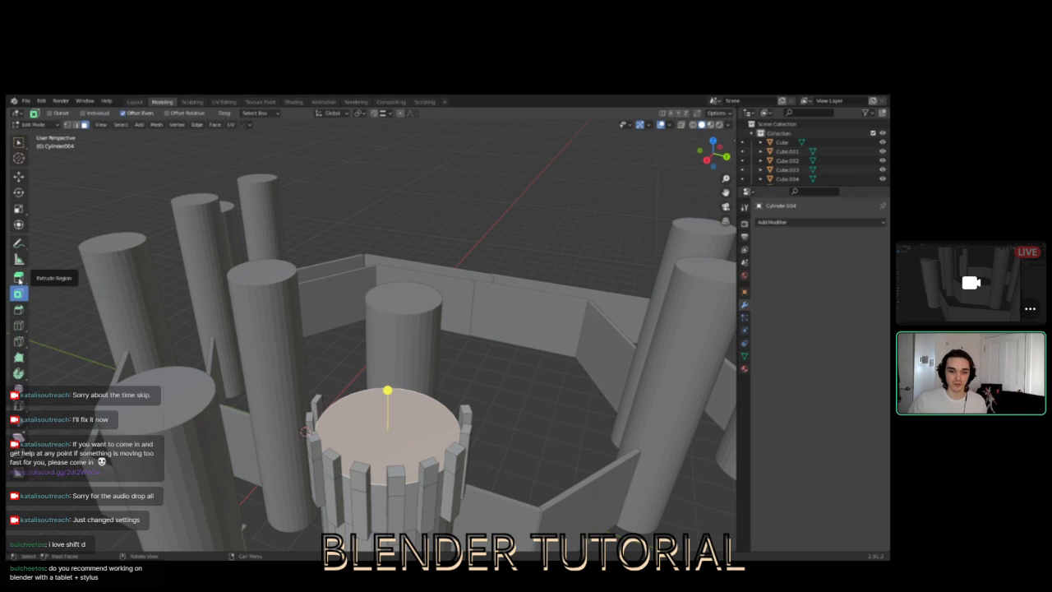
pyautogui.moveTo(382, 328)
pyautogui.mouseDown(button='middle')
pyautogui.moveTo(362, 327)
pyautogui.moveTo(375, 326)
pyautogui.mouseUp(button='middle')
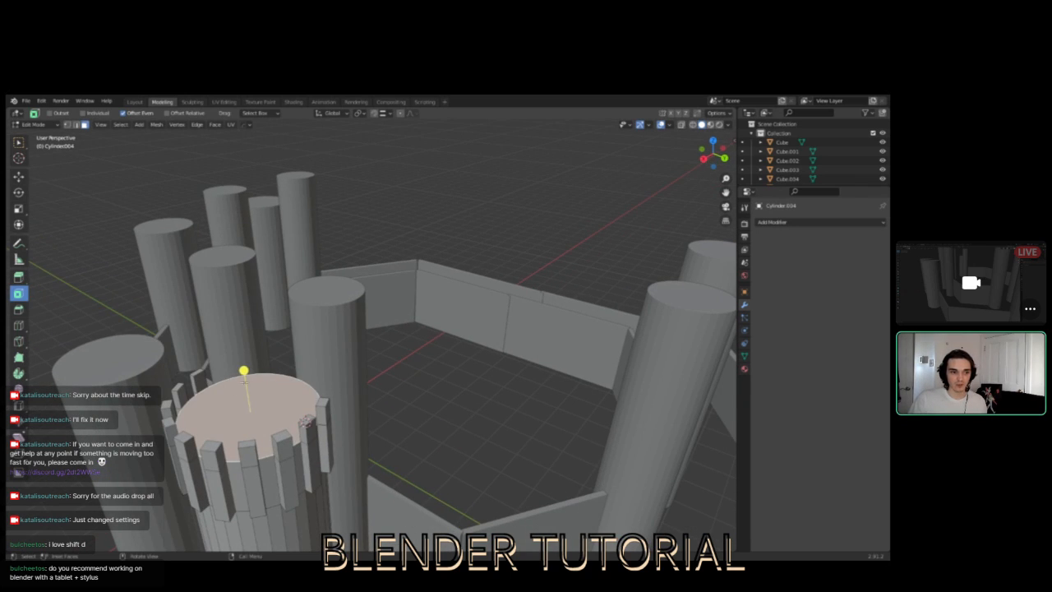
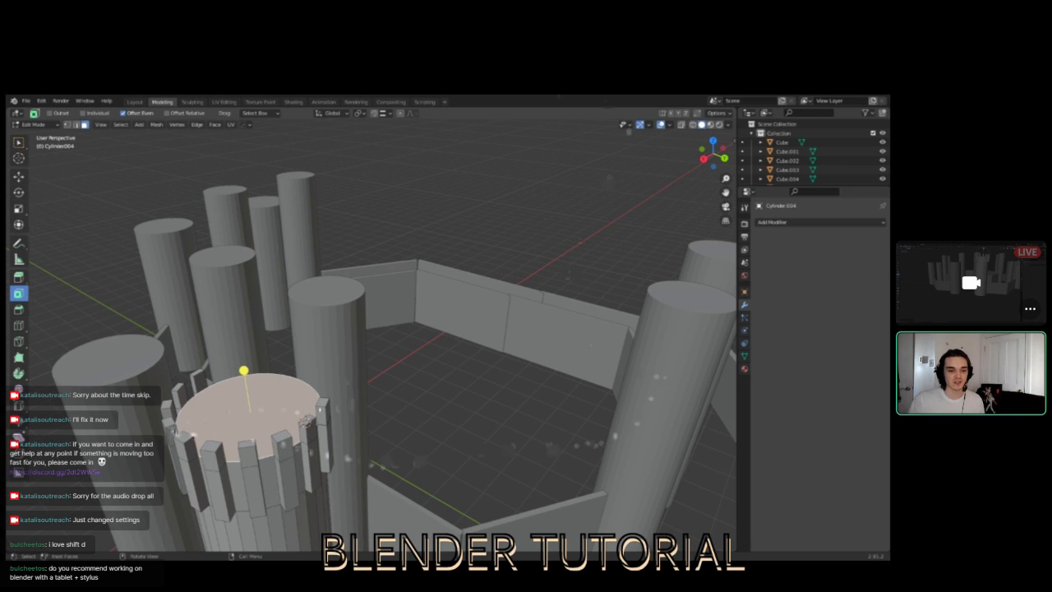
pyautogui.moveTo(307, 421); pyautogui.dragTo(316, 398, button='middle')
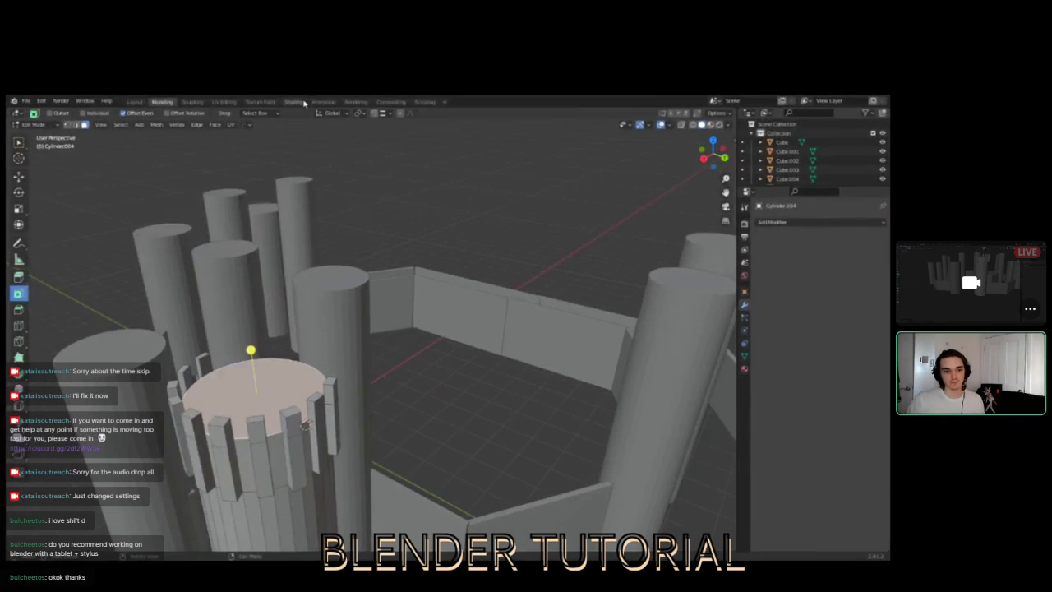
pyautogui.moveTo(270, 359); pyautogui.dragTo(392, 444, button='middle')
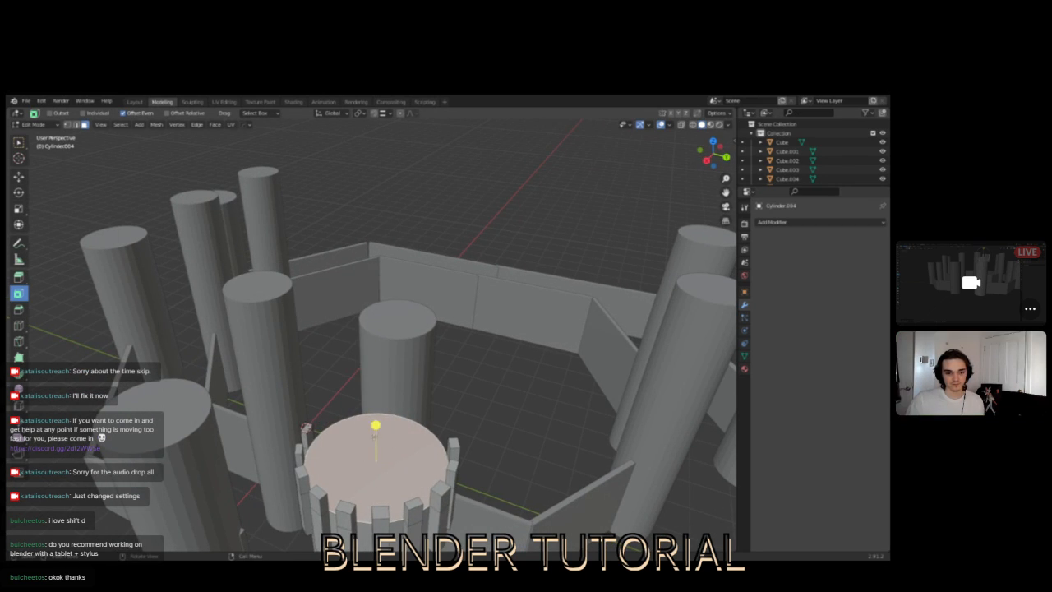
pyautogui.press('i')
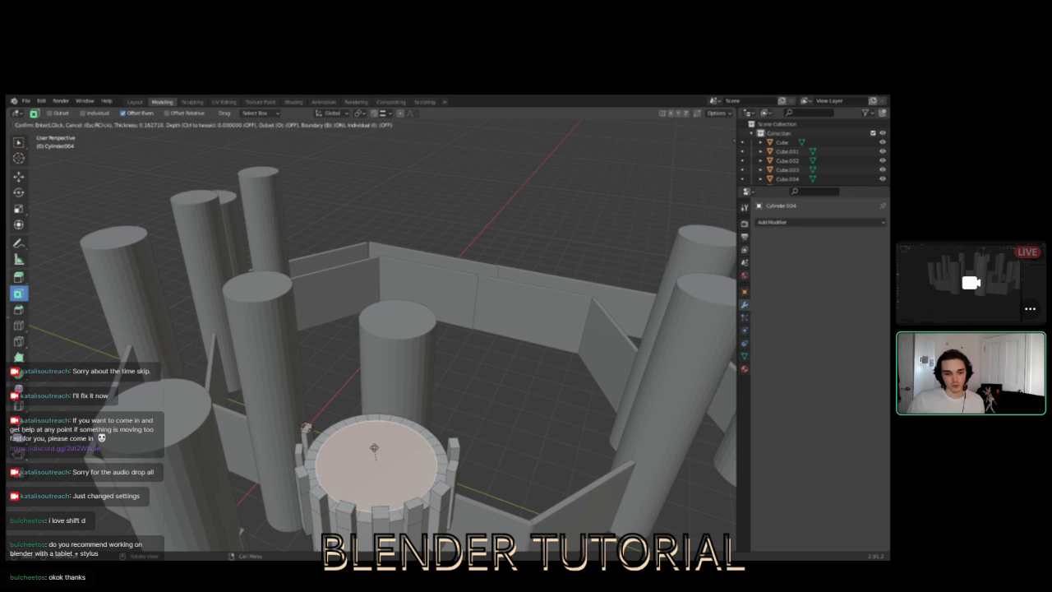
pyautogui.click(305, 429)
# - Examine the inset ring up close by selecting several of its narrow faces one after another
pyautogui.moveTo(305, 428); pyautogui.dragTo(353, 496, button='middle')
pyautogui.keyDown('shift'); pyautogui.moveTo(206, 428); pyautogui.dragTo(448, 385, button='middle'); pyautogui.keyUp('shift')
pyautogui.scroll(5, 403, 355)
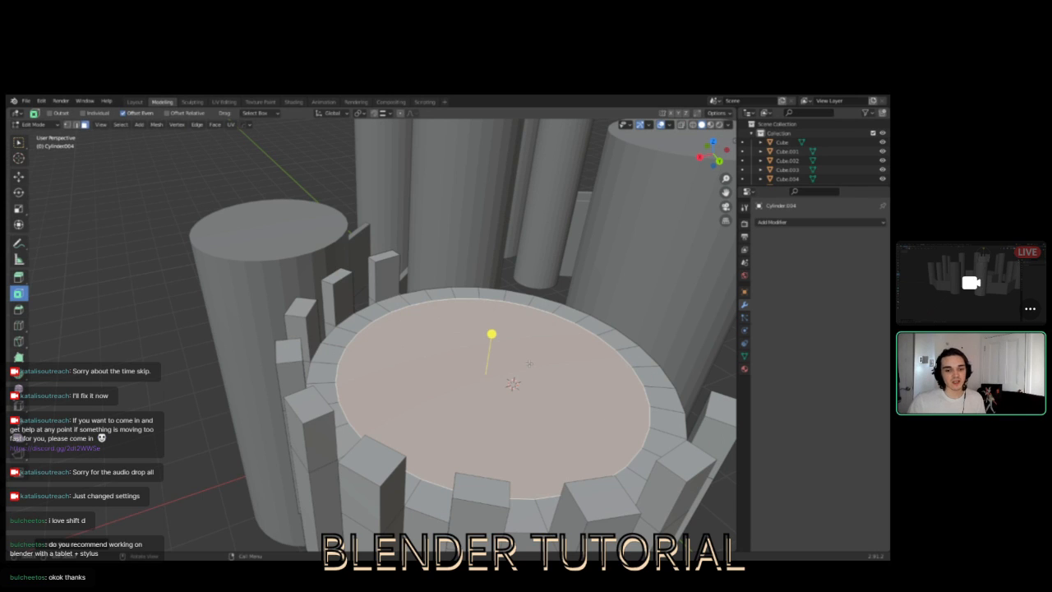
pyautogui.moveTo(375, 438); pyautogui.dragTo(362, 446, button='middle')
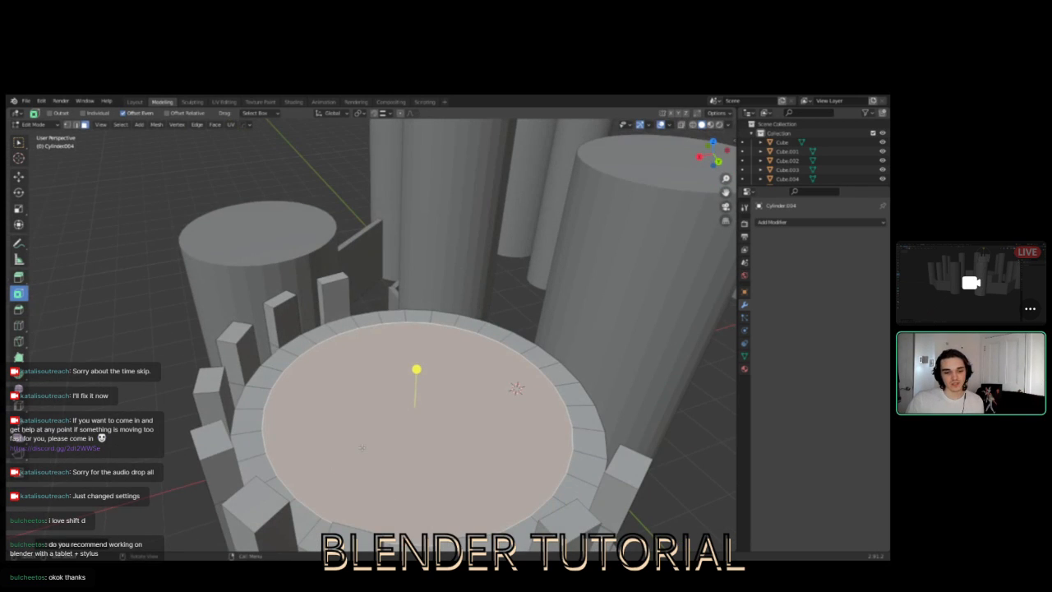
pyautogui.click(280, 354)
pyautogui.click(344, 324)
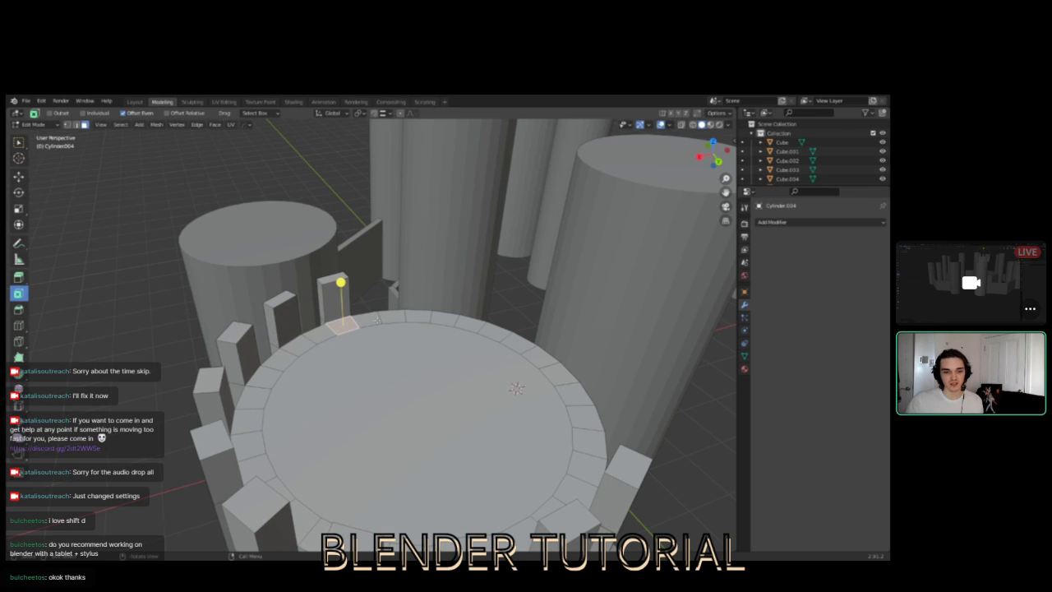
pyautogui.click(415, 317)
pyautogui.click(448, 320)
pyautogui.click(522, 339)
pyautogui.click(548, 376)
pyautogui.click(550, 375)
pyautogui.click(579, 409)
pyautogui.click(585, 467)
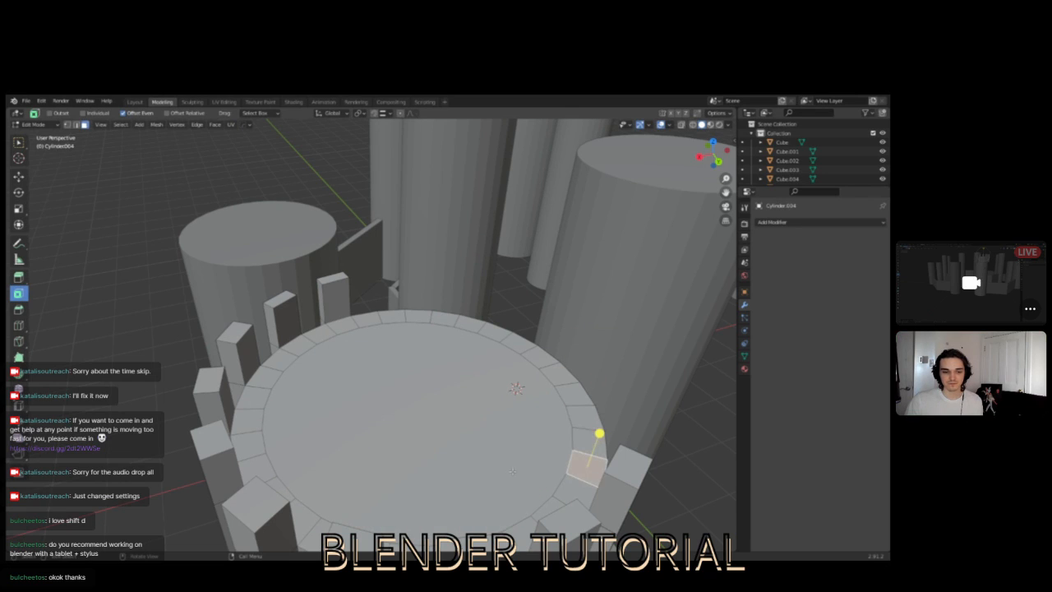
# - Inset the inner round face slightly once more and lower it a little along its vertical axis
pyautogui.click(393, 398)
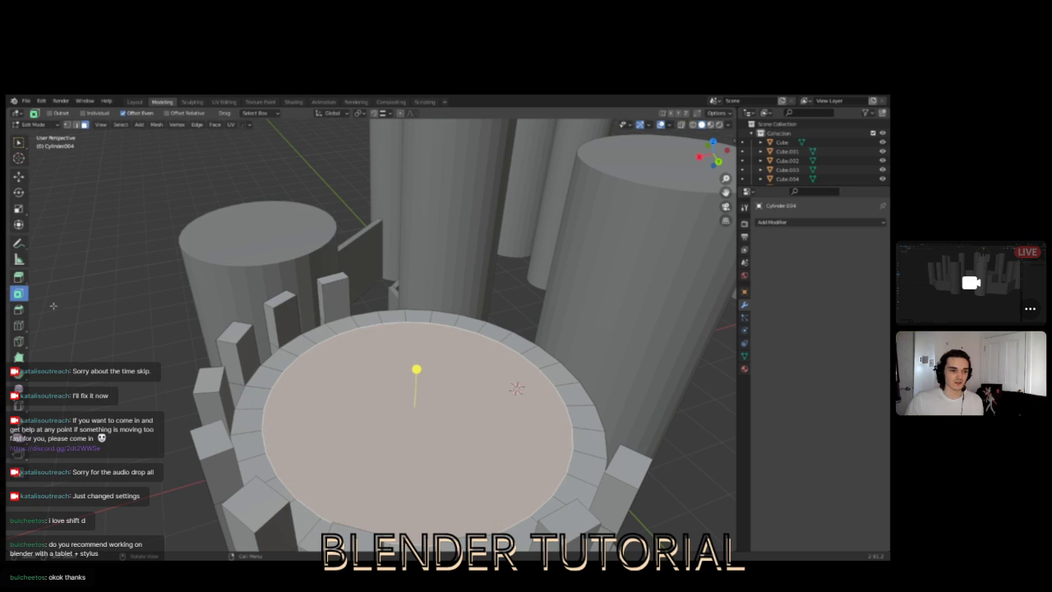
pyautogui.moveTo(416, 369); pyautogui.dragTo(411, 384)
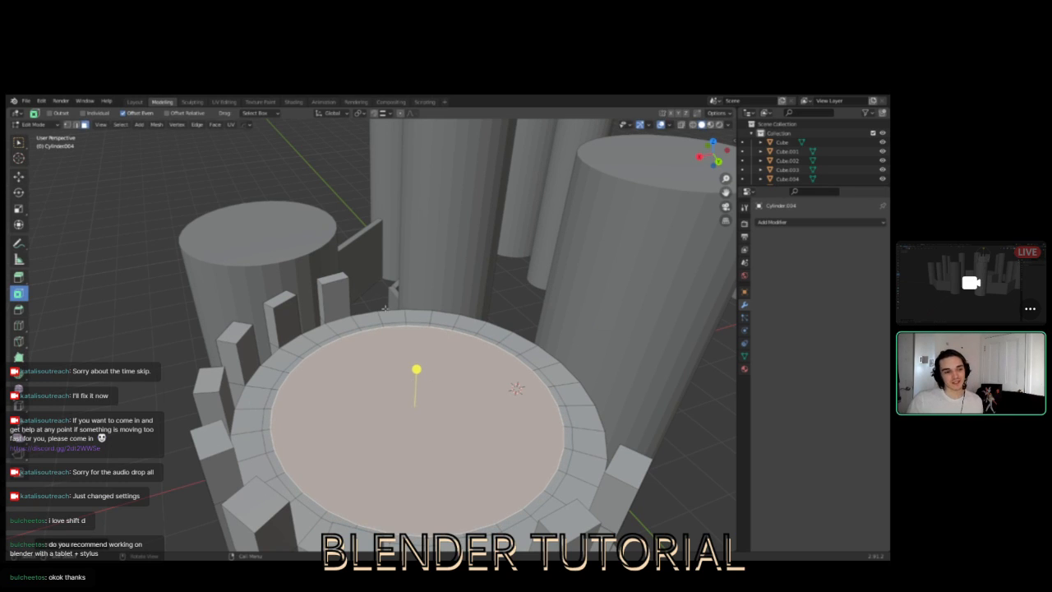
pyautogui.click(18, 176)
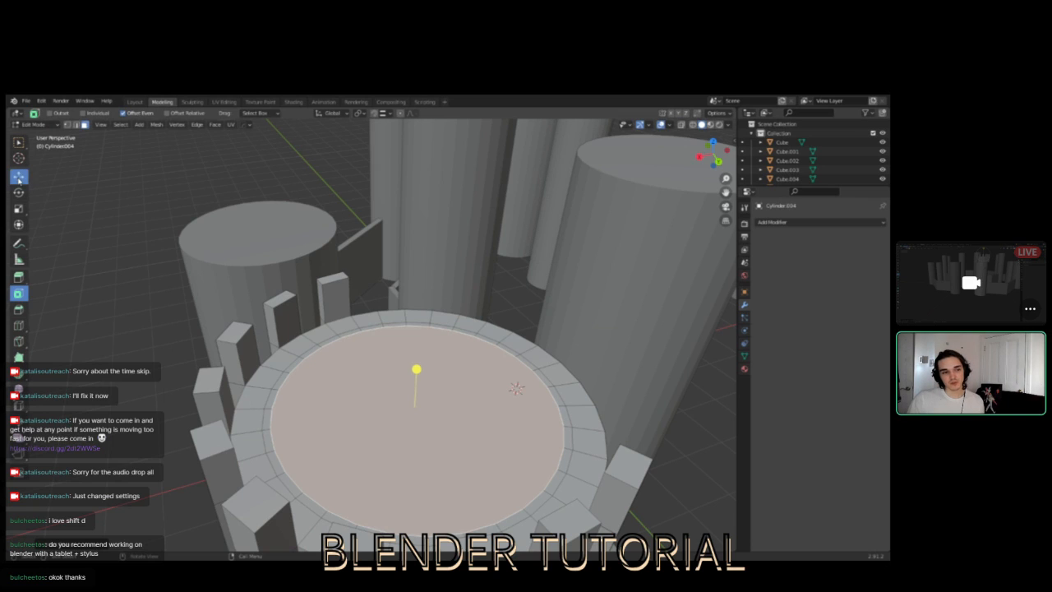
pyautogui.moveTo(414, 383); pyautogui.dragTo(416, 391)
pyautogui.moveTo(415, 411); pyautogui.dragTo(459, 418, button='middle')
pyautogui.scroll(-6, 459, 418)
pyautogui.click(643, 405)
pyautogui.moveTo(421, 385); pyautogui.dragTo(400, 385, button='middle')
pyautogui.scroll(4, 309, 376)
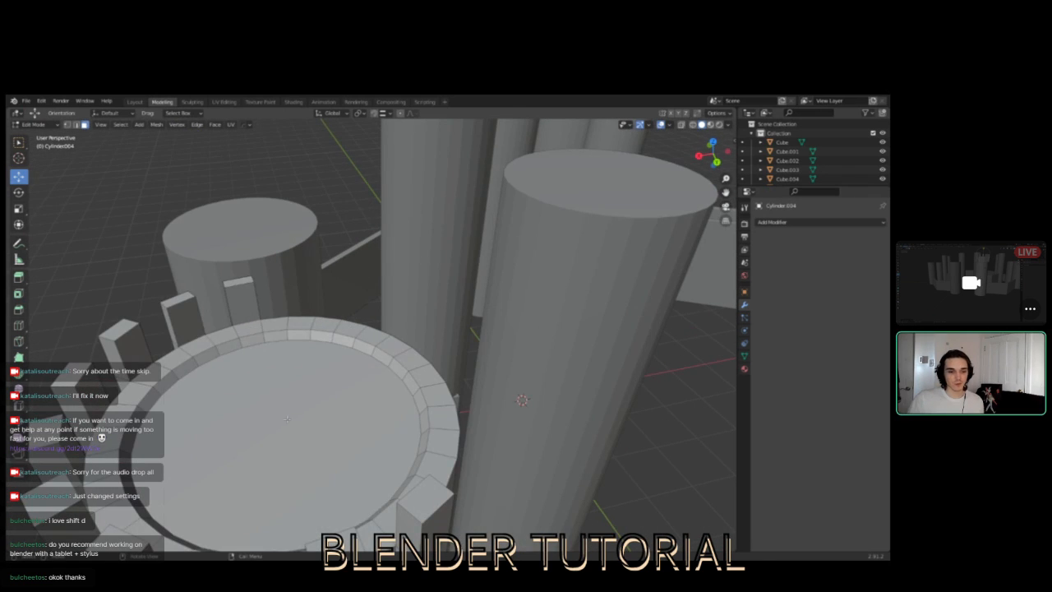
# - Extrude the recessed round floor face deep down into the pillar to hollow out the tower top
pyautogui.click(309, 377)
pyautogui.moveTo(310, 376); pyautogui.dragTo(346, 374, button='middle')
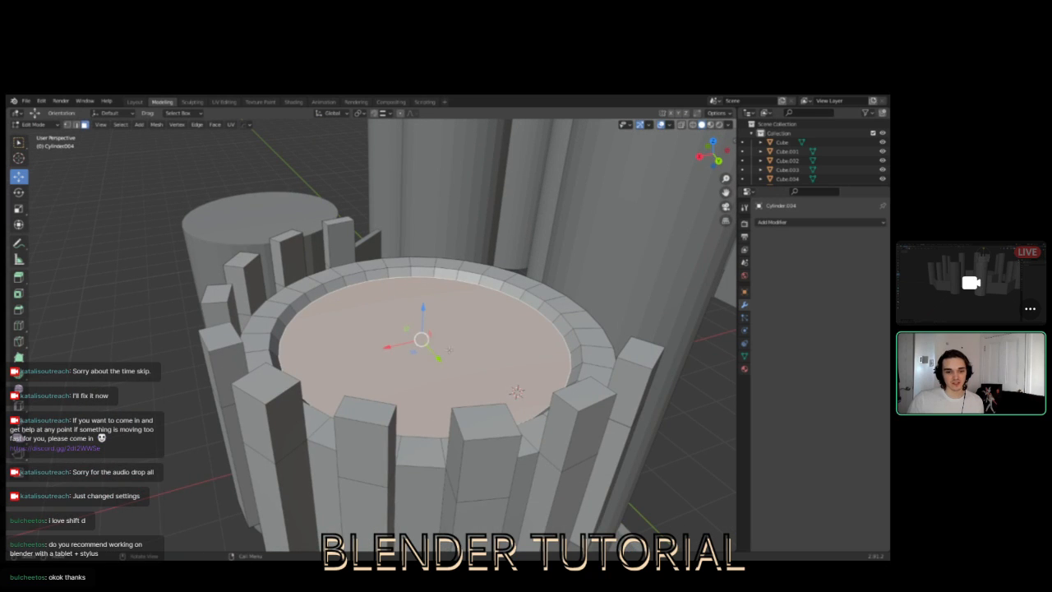
pyautogui.click(19, 280)
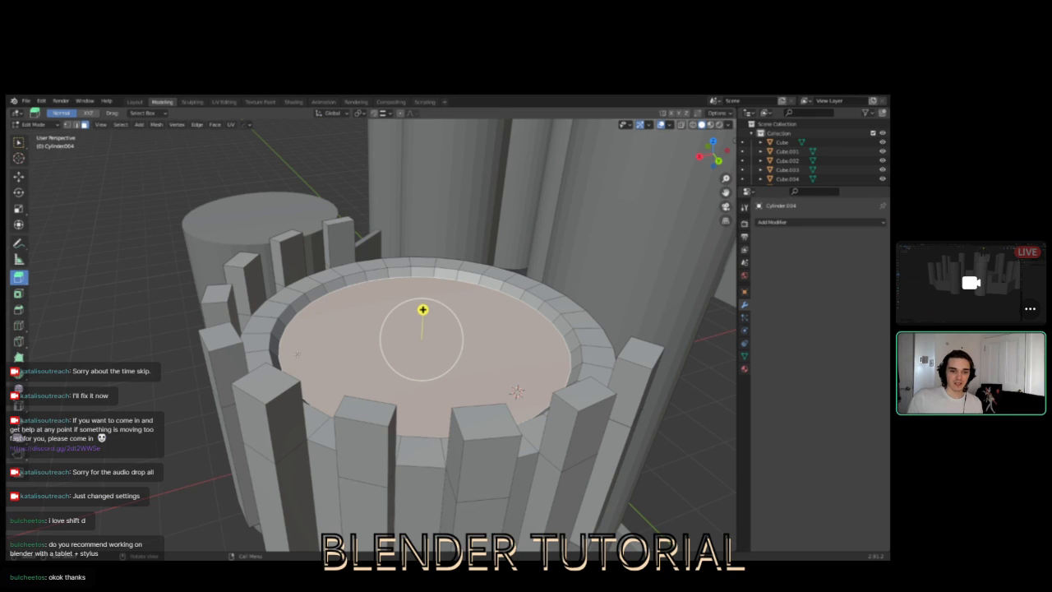
pyautogui.moveTo(422, 308); pyautogui.dragTo(418, 399)
pyautogui.moveTo(418, 398); pyautogui.dragTo(335, 382, button='middle')
pyautogui.scroll(-5, 335, 383)
pyautogui.moveTo(213, 243); pyautogui.dragTo(289, 313, button='middle')
pyautogui.scroll(6, 333, 327)
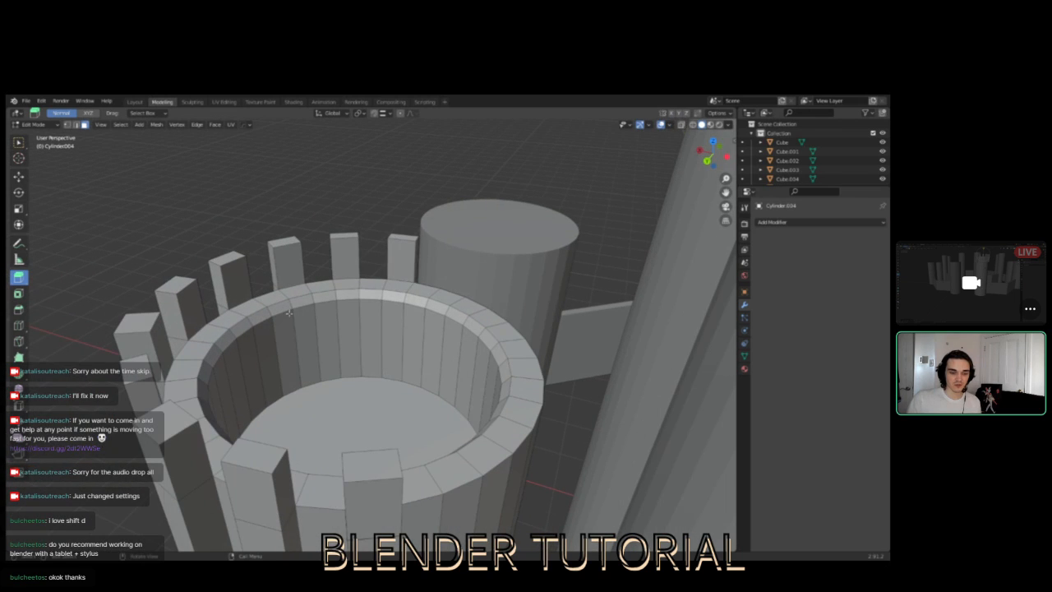
pyautogui.moveTo(475, 400)
pyautogui.mouseDown(button='middle')
pyautogui.moveTo(478, 443)
pyautogui.moveTo(485, 387)
pyautogui.mouseUp(button='middle')
pyautogui.click(481, 390)
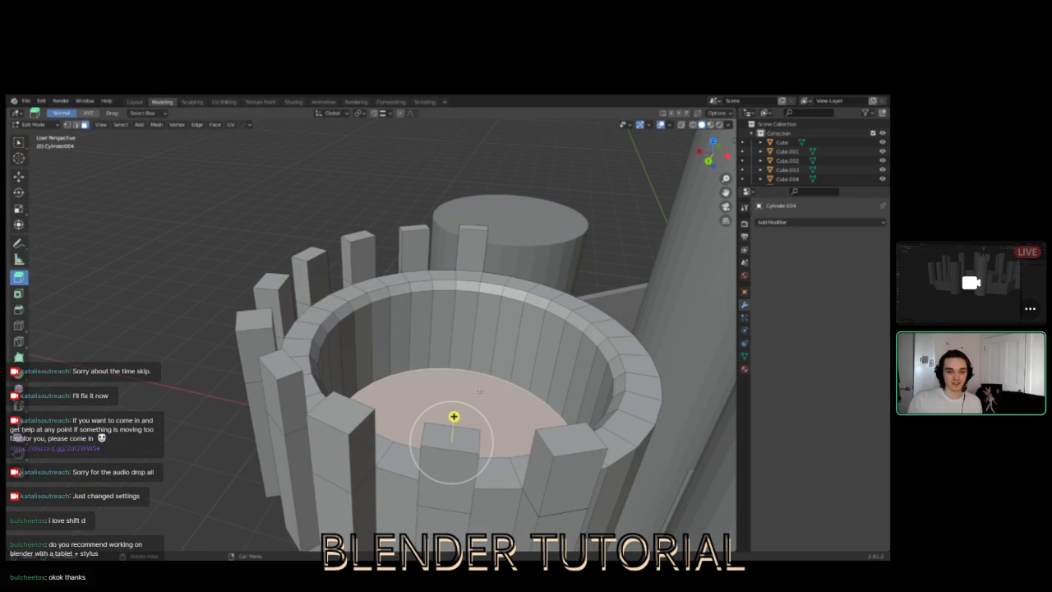
pyautogui.scroll(-5, 465, 381)
pyautogui.moveTo(465, 381); pyautogui.dragTo(391, 313, button='middle')
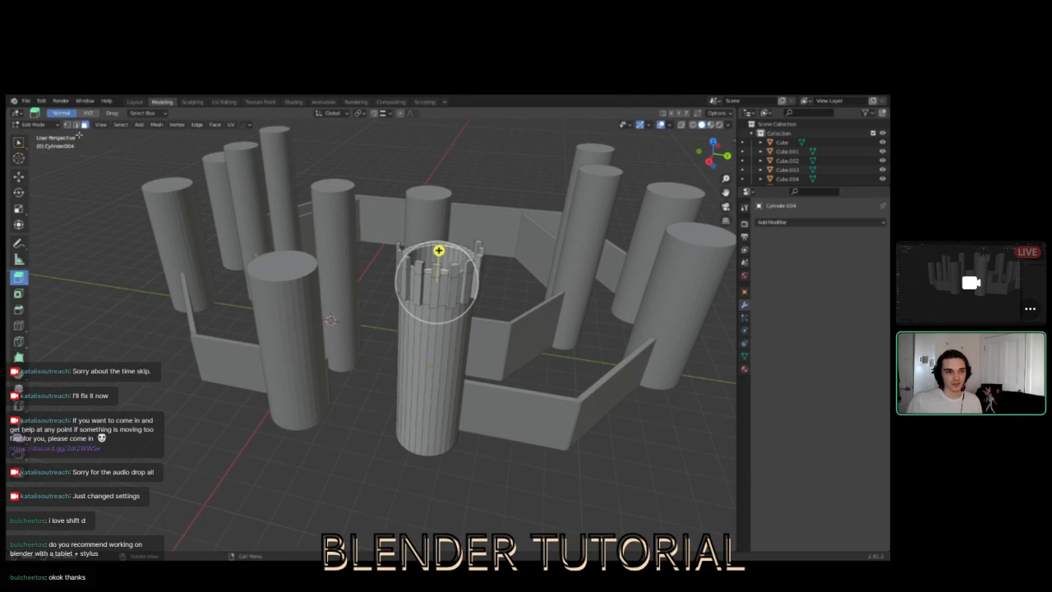
# - Return to Object Mode and select the tower and several of the surrounding pillars in turn
pyautogui.click(41, 125)
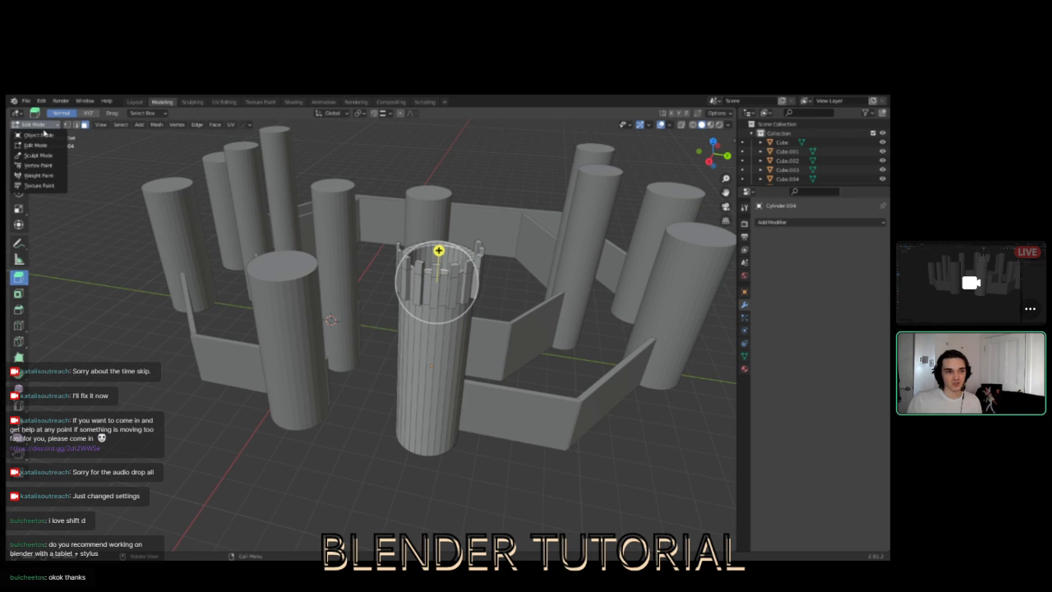
pyautogui.click(37, 135)
pyautogui.click(483, 294)
pyautogui.moveTo(483, 293); pyautogui.dragTo(428, 298, button='middle')
pyautogui.click(428, 298)
pyautogui.click(316, 351)
pyautogui.click(295, 245)
pyautogui.click(197, 250)
pyautogui.click(217, 241)
pyautogui.click(141, 274)
# - Replace the neighbouring plain front pillar with a duplicate of the battlemented tower, deleting the plain one
pyautogui.click(445, 319)
pyautogui.moveTo(361, 270); pyautogui.dragTo(371, 298, button='middle')
pyautogui.hotkey('shift', 'd')
pyautogui.rightClick(372, 293)
pyautogui.click(19, 176)
pyautogui.moveTo(419, 340); pyautogui.dragTo(283, 334)
pyautogui.press('x')
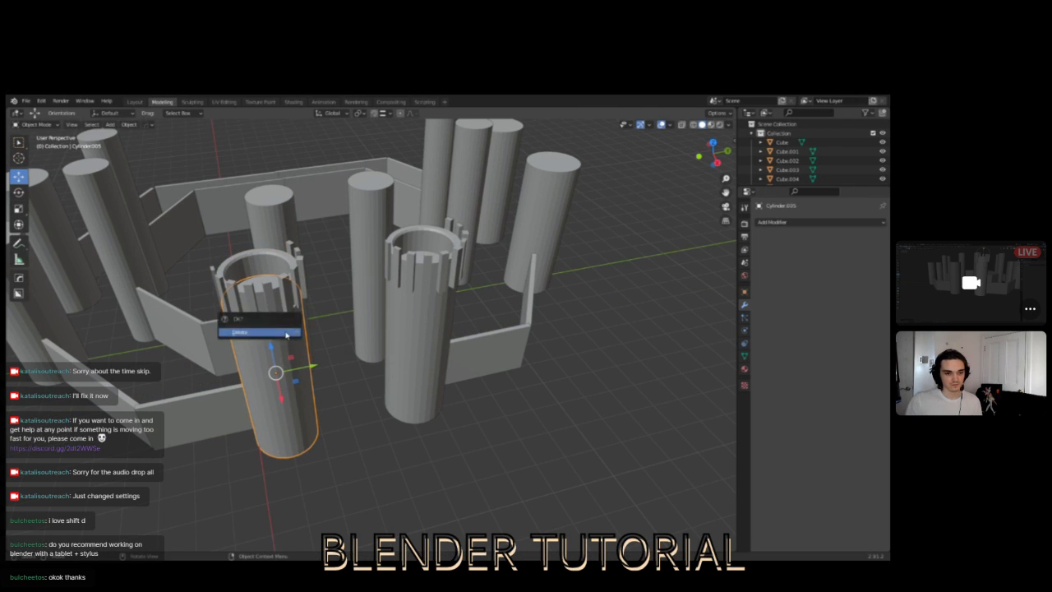
pyautogui.click(284, 337)
# - Select both battlemented towers, duplicate them together and move the copies around to another outer corner of the enclosure
pyautogui.moveTo(381, 303); pyautogui.dragTo(411, 320, button='middle')
pyautogui.click(411, 337)
pyautogui.keyDown('shift'); pyautogui.click(277, 334); pyautogui.keyUp('shift')
pyautogui.moveTo(474, 305); pyautogui.dragTo(422, 306, button='middle')
pyautogui.keyDown('shift'); pyautogui.click(421, 308); pyautogui.keyUp('shift')
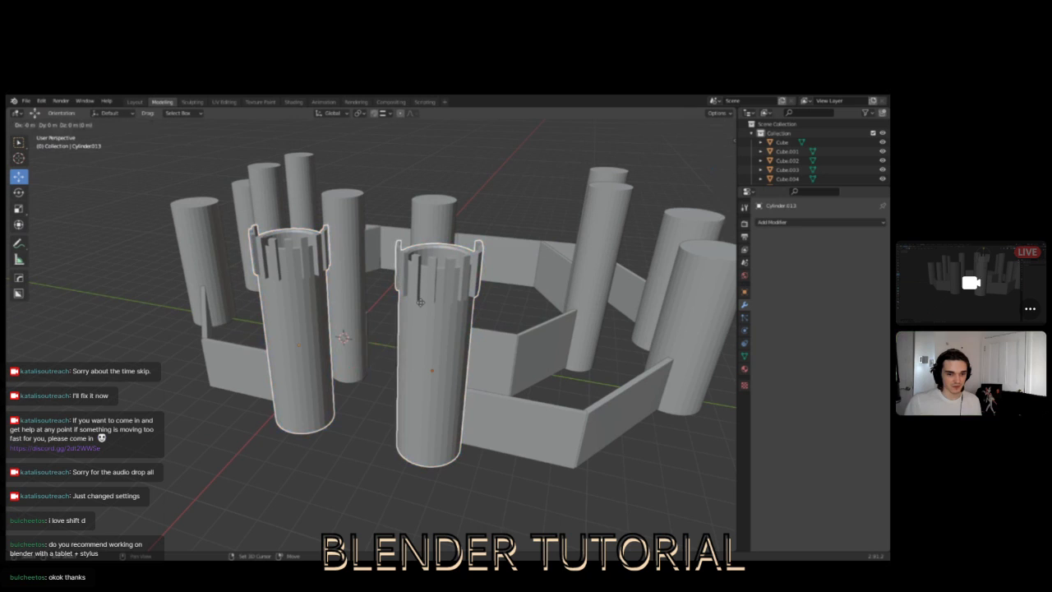
pyautogui.moveTo(395, 362); pyautogui.dragTo(501, 372)
pyautogui.moveTo(502, 336); pyautogui.dragTo(409, 262, button='middle')
pyautogui.moveTo(303, 310); pyautogui.dragTo(622, 282)
pyautogui.keyDown('shift'); pyautogui.moveTo(622, 282); pyautogui.dragTo(401, 336, button='middle'); pyautogui.keyUp('shift')
pyautogui.scroll(-5, 401, 336)
pyautogui.moveTo(401, 336); pyautogui.dragTo(437, 404)
pyautogui.keyDown('shift'); pyautogui.moveTo(438, 404); pyautogui.dragTo(316, 354, button='middle'); pyautogui.keyUp('shift')
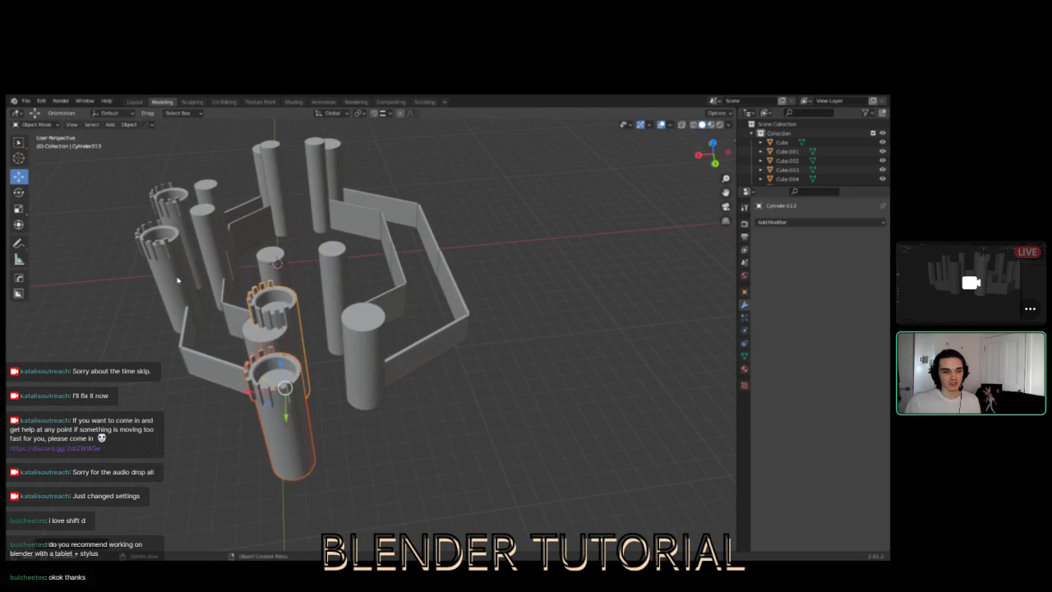
# - Rotate the two copied towers about the vertical axis and move them over the two plain outer pillars
pyautogui.click(19, 193)
pyautogui.moveTo(268, 417); pyautogui.dragTo(308, 408)
pyautogui.click(18, 177)
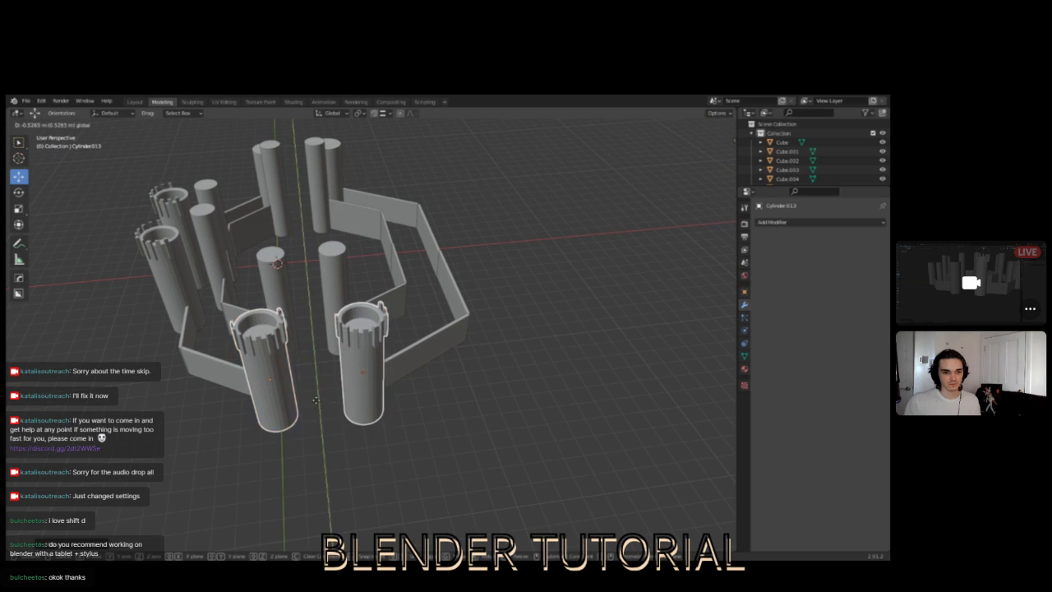
pyautogui.moveTo(319, 411); pyautogui.dragTo(441, 352, button='middle')
pyautogui.scroll(2, 444, 349)
# - Delete the plain outer pillars that overlap the two copied towers
pyautogui.click(446, 249)
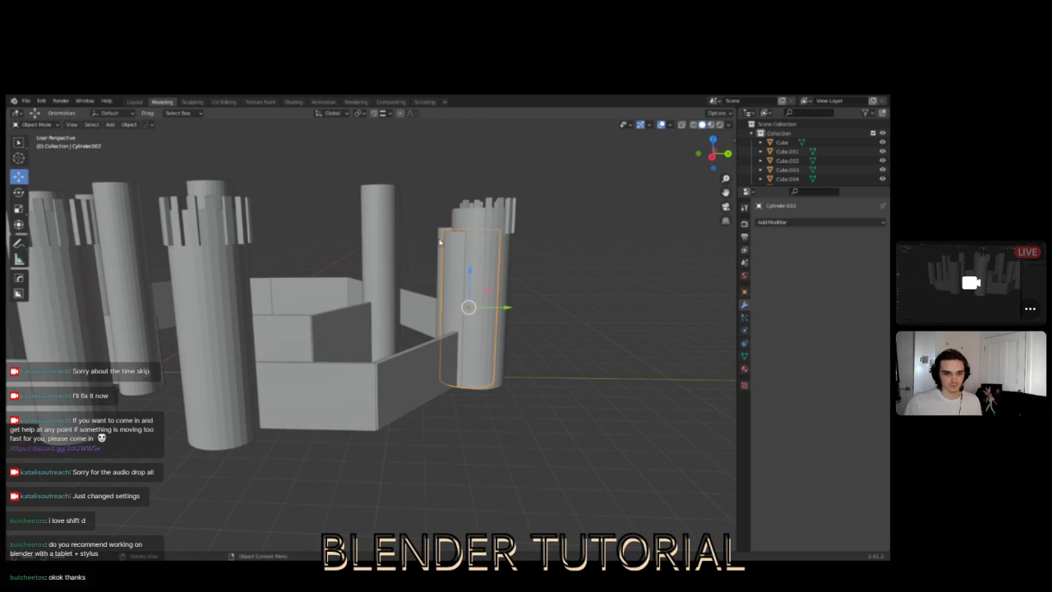
pyautogui.press('x')
pyautogui.click(438, 238)
pyautogui.moveTo(437, 237); pyautogui.dragTo(472, 318, button='middle')
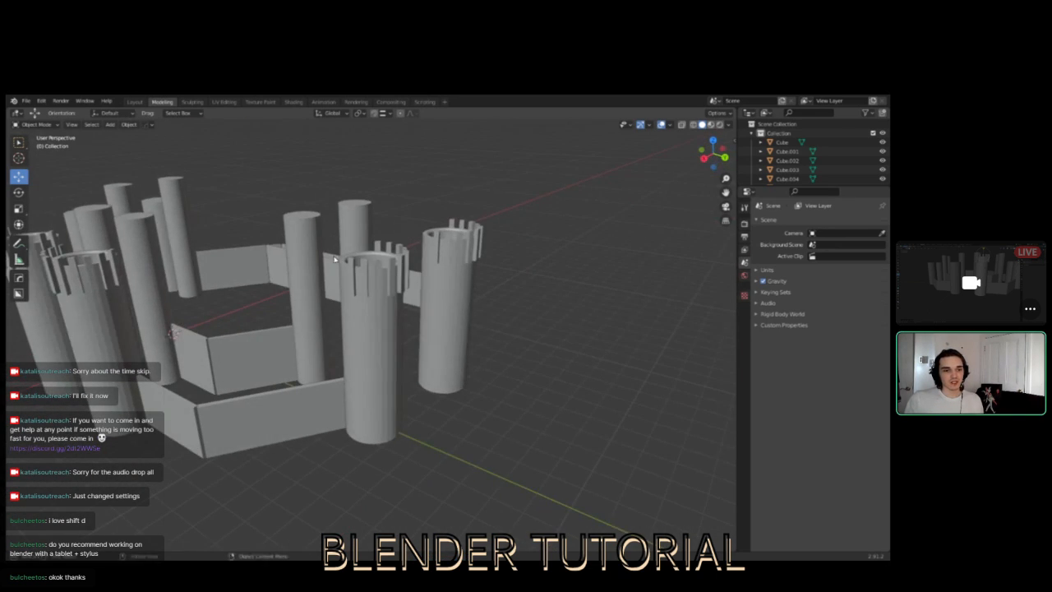
# - Select one of the copied battlemented towers and open it in Edit Mode with its top in close view
pyautogui.click(382, 283)
pyautogui.moveTo(461, 272); pyautogui.dragTo(252, 256, button='middle')
pyautogui.click(244, 259)
pyautogui.click(47, 125)
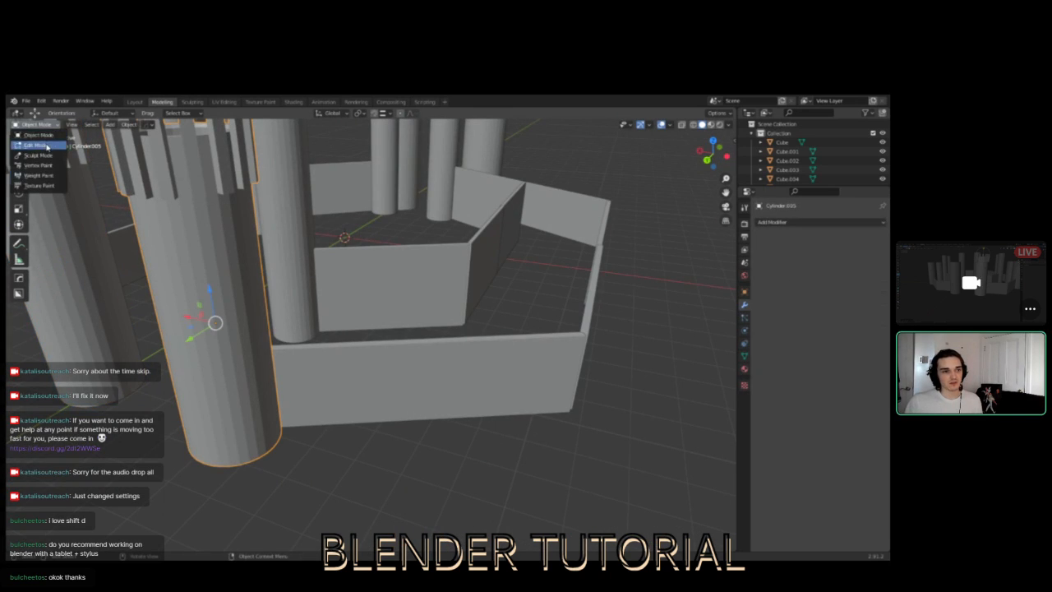
pyautogui.click(47, 147)
pyautogui.keyDown('shift'); pyautogui.moveTo(246, 247); pyautogui.dragTo(370, 370, button='middle'); pyautogui.keyUp('shift')
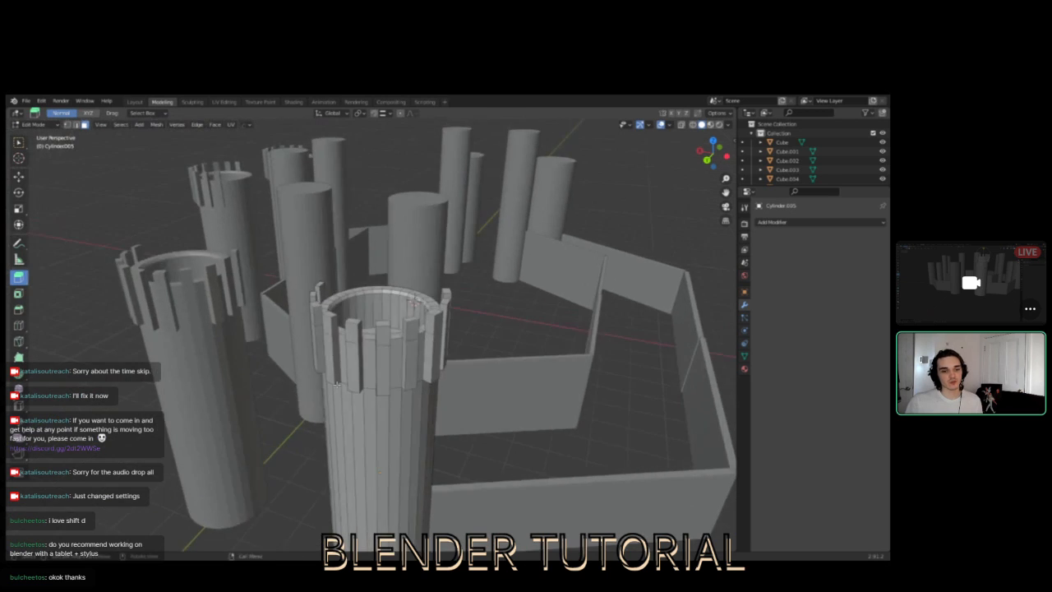
pyautogui.scroll(5, 370, 370)
pyautogui.scroll(-8, 369, 371)
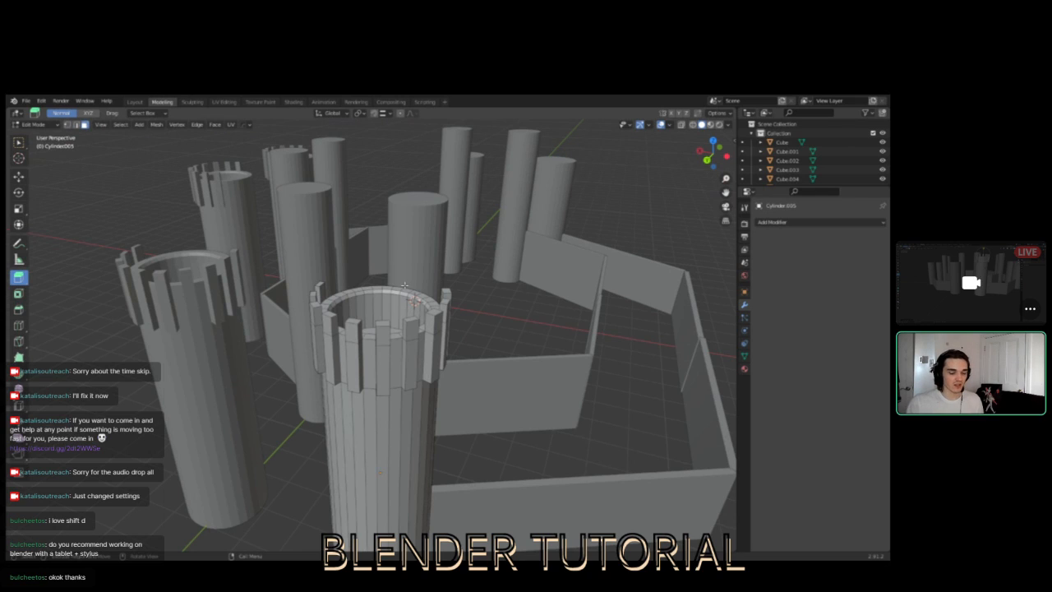
pyautogui.scroll(5, 404, 285)
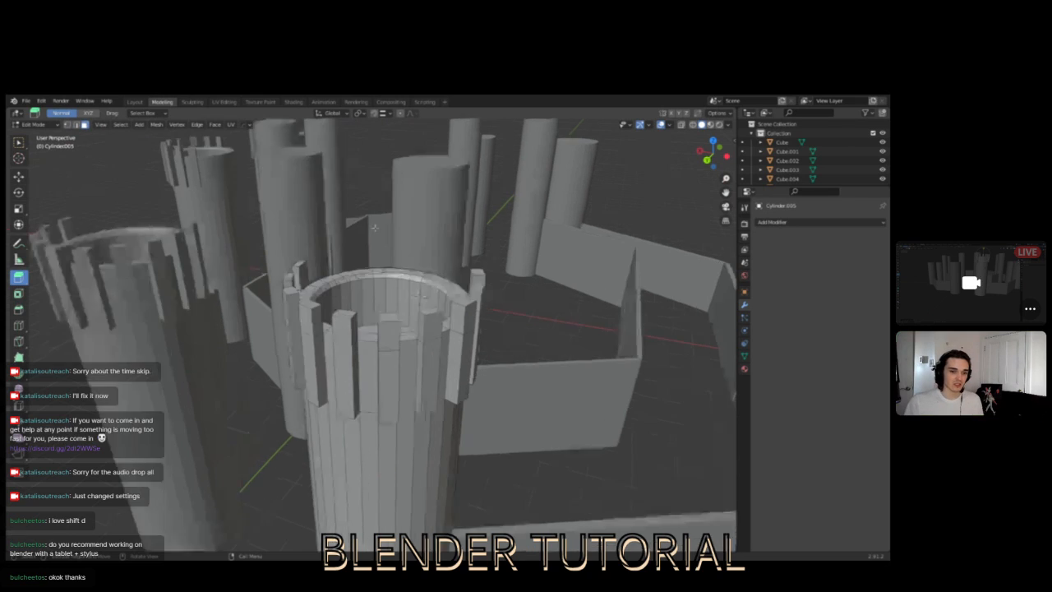
# - Switch to edge selection and pick the top outer edge of one battlement on the copied tower
pyautogui.click(77, 126)
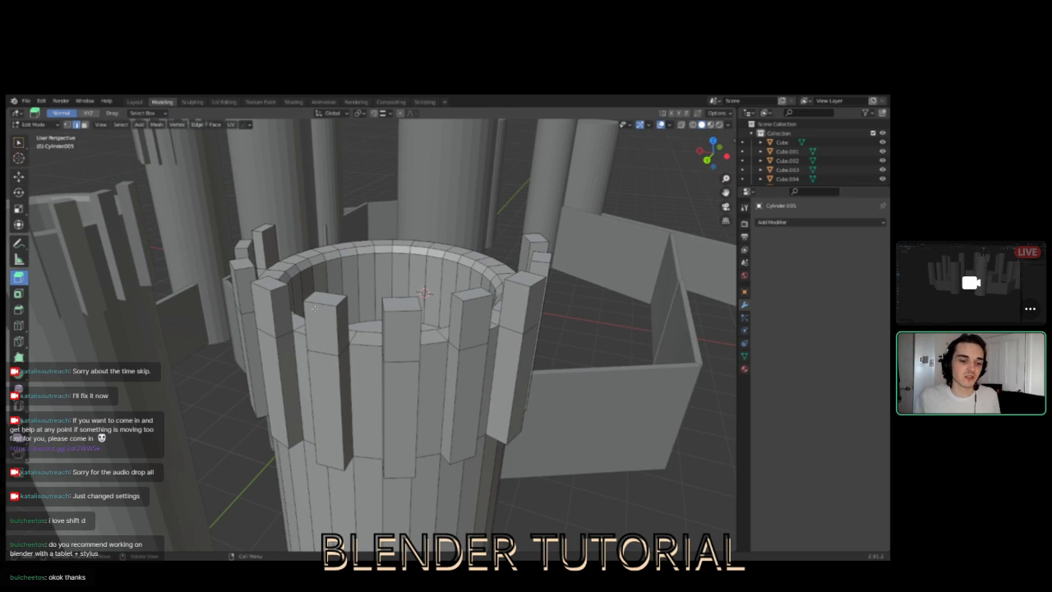
pyautogui.click(313, 305)
pyautogui.click(342, 300)
pyautogui.click(330, 292)
pyautogui.click(309, 294)
pyautogui.click(342, 327)
pyautogui.click(330, 300)
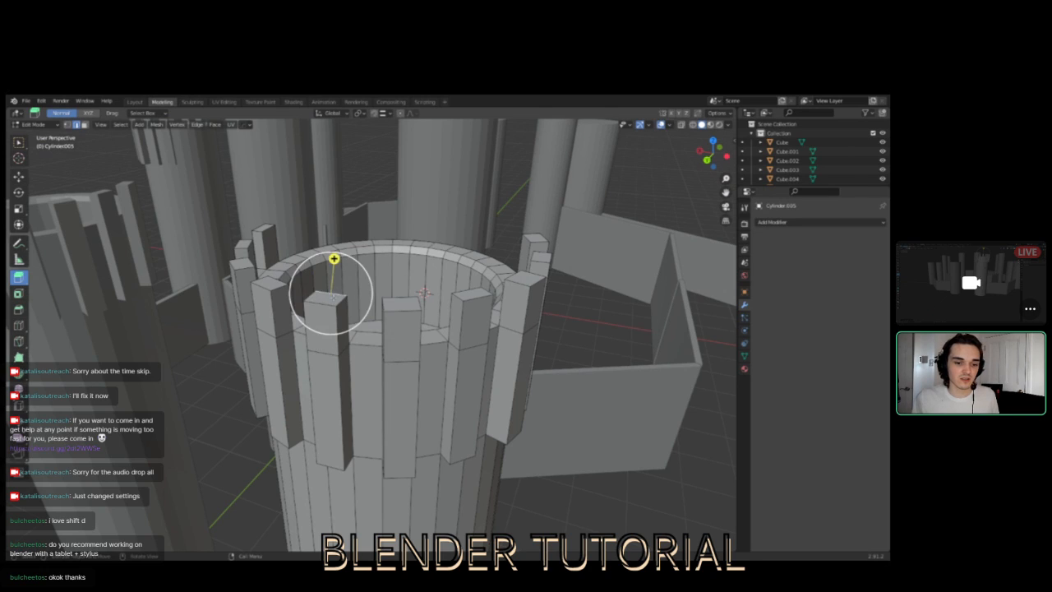
pyautogui.click(323, 306)
pyautogui.click(337, 327)
pyautogui.click(307, 324)
pyautogui.click(320, 306)
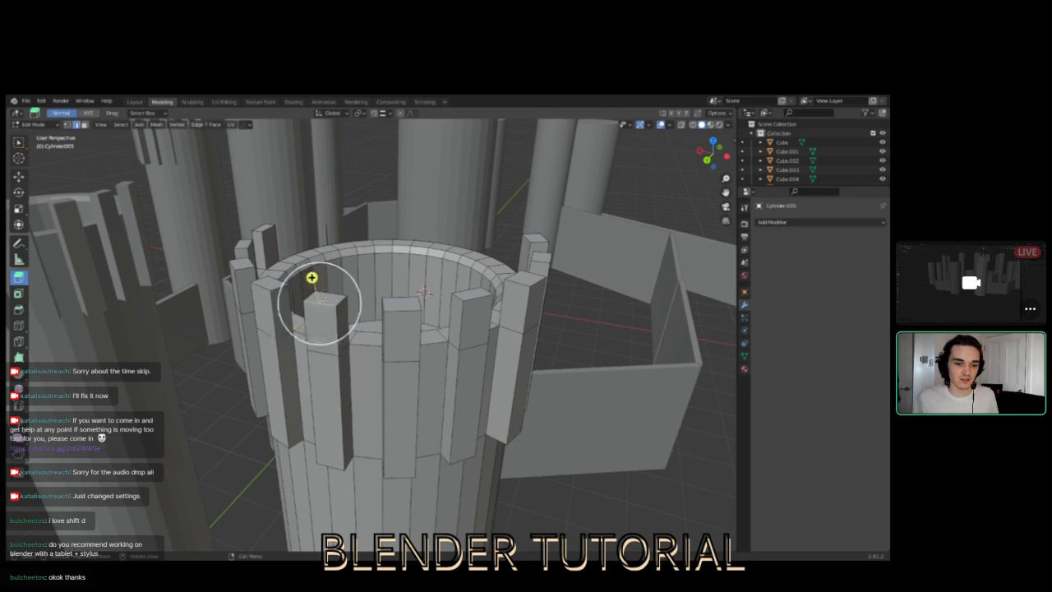
pyautogui.keyDown('shift'); pyautogui.click(404, 312); pyautogui.keyUp('shift')
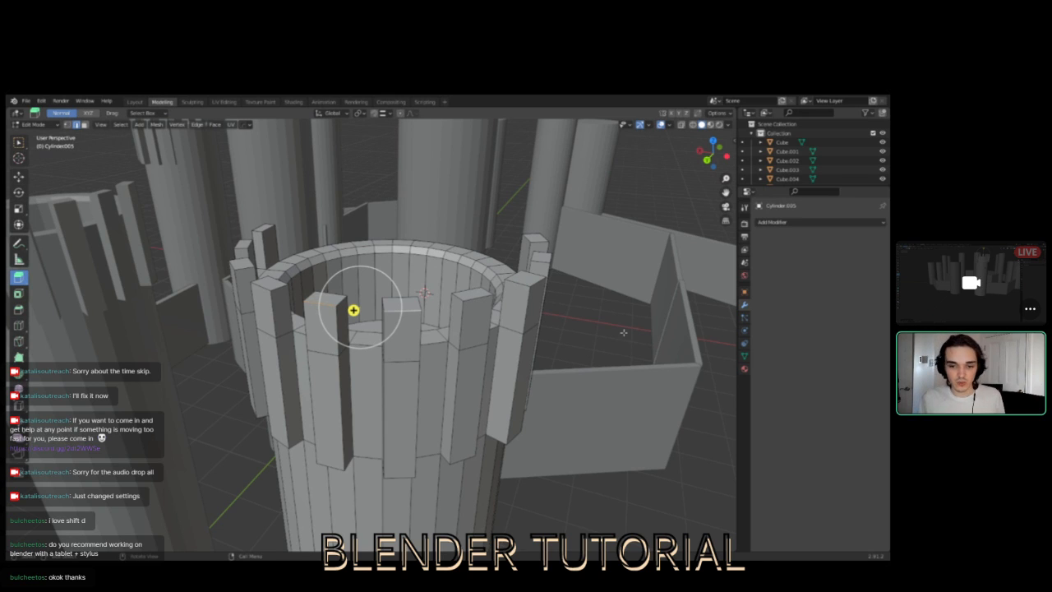
pyautogui.moveTo(527, 298); pyautogui.dragTo(374, 286, button='middle')
pyautogui.click(318, 277)
pyautogui.click(392, 267)
pyautogui.click(421, 247)
pyautogui.moveTo(421, 246); pyautogui.dragTo(540, 265, button='middle')
pyautogui.hotkey('alt', 'a')
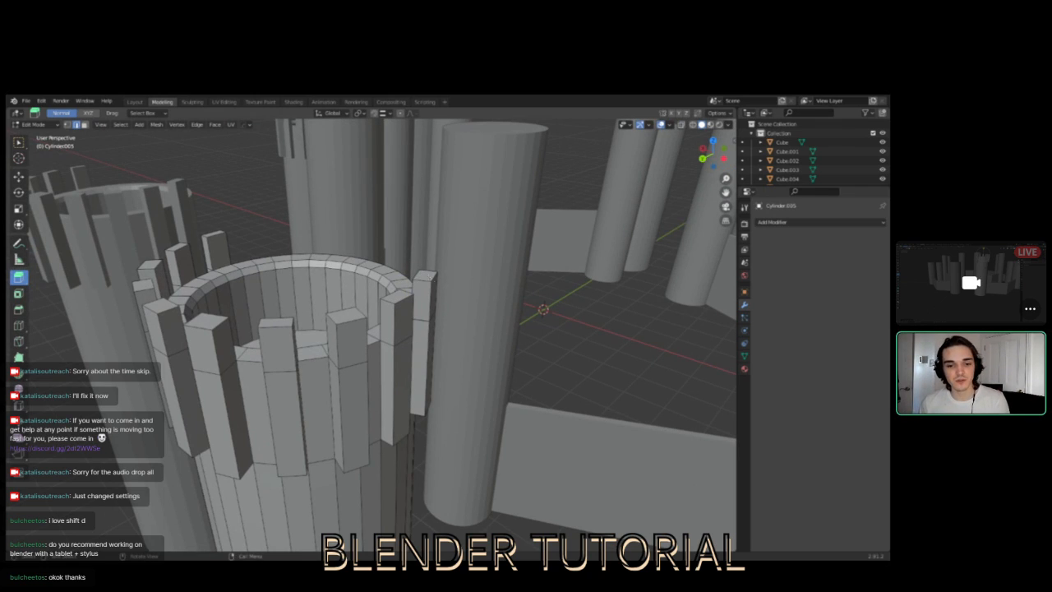
# - Select the outer top edges of the battlements all around the tower's rim
pyautogui.click(431, 277)
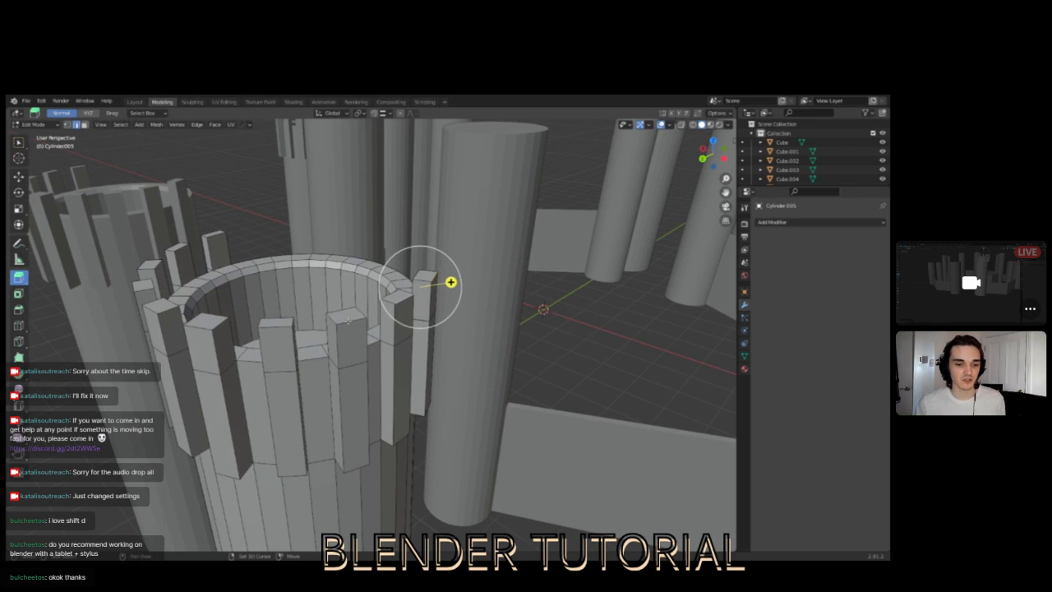
pyautogui.keyDown('shift'); pyautogui.click(349, 322); pyautogui.keyUp('shift')
pyautogui.keyDown('shift'); pyautogui.click(277, 327); pyautogui.keyUp('shift')
pyautogui.keyDown('shift'); pyautogui.click(199, 331); pyautogui.keyUp('shift')
pyautogui.keyDown('shift'); pyautogui.click(150, 308); pyautogui.keyUp('shift')
pyautogui.keyDown('shift'); pyautogui.click(132, 285); pyautogui.keyUp('shift')
pyautogui.keyDown('shift'); pyautogui.click(140, 267); pyautogui.keyUp('shift')
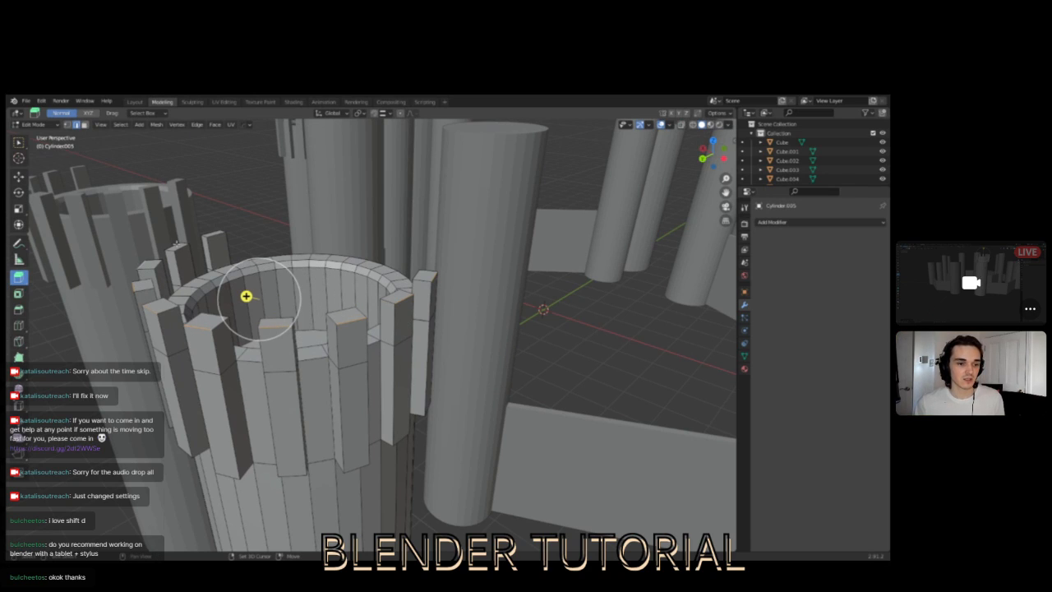
pyautogui.keyDown('shift'); pyautogui.click(214, 237); pyautogui.keyUp('shift')
pyautogui.keyDown('shift'); pyautogui.click(210, 233); pyautogui.keyUp('shift')
pyautogui.moveTo(210, 233); pyautogui.dragTo(238, 325, button='middle')
pyautogui.scroll(-4, 481, 284)
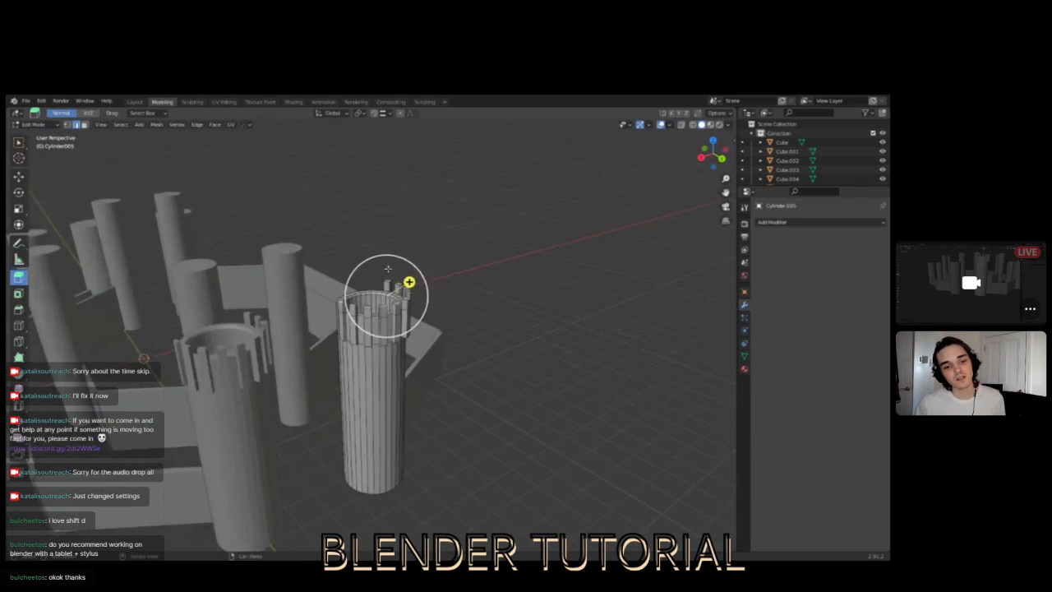
pyautogui.scroll(7, 481, 284)
pyautogui.moveTo(468, 271); pyautogui.dragTo(511, 284, button='middle')
pyautogui.keyDown('shift'); pyautogui.moveTo(634, 183); pyautogui.dragTo(500, 256, button='middle'); pyautogui.keyUp('shift')
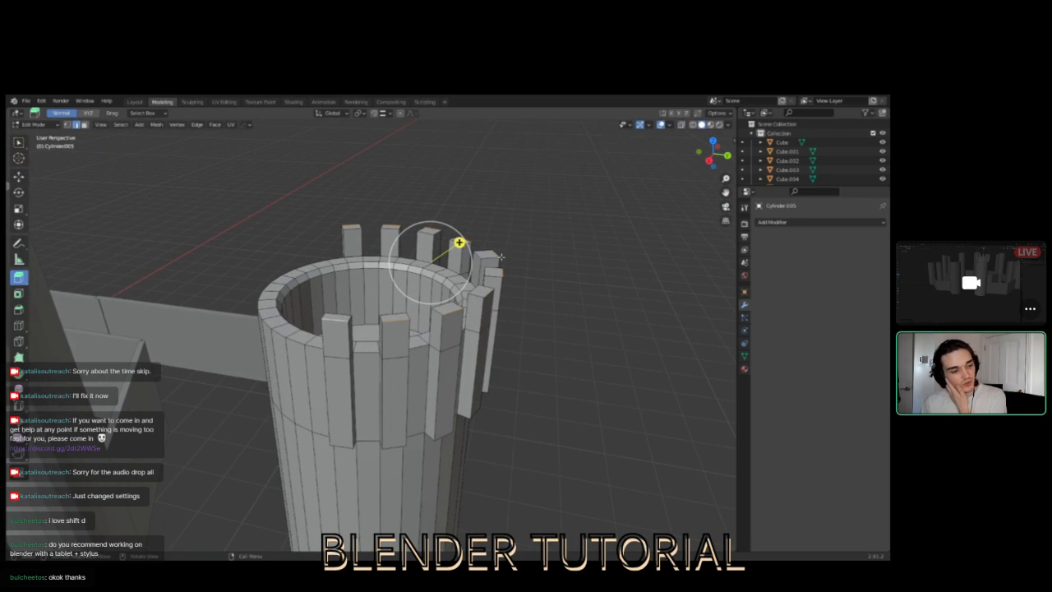
# - Bevel the selected top edges of the battlements into slopes and bevel the resulting edges a second time
pyautogui.click(18, 310)
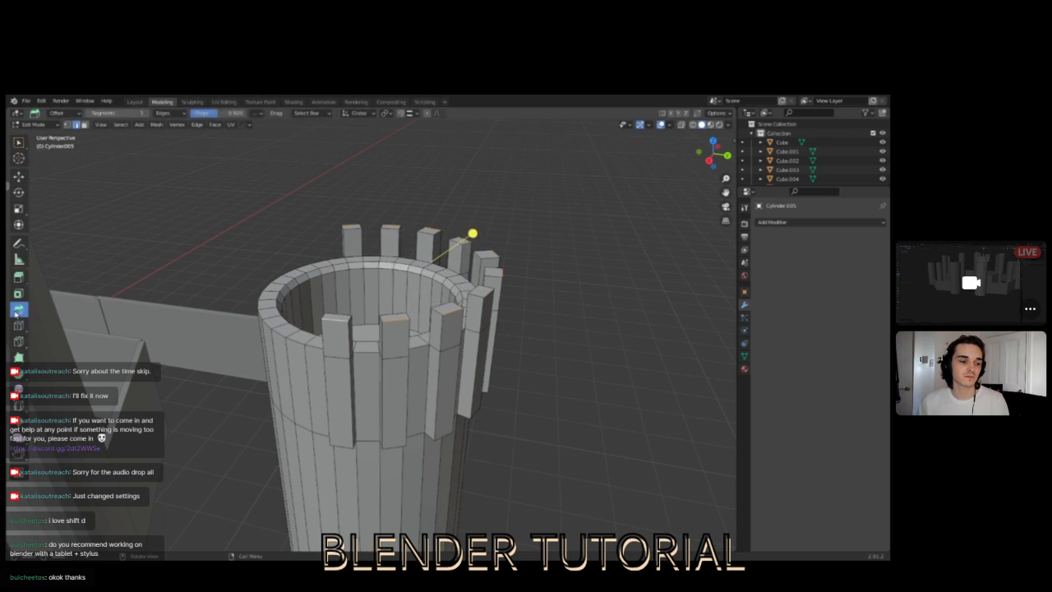
pyautogui.moveTo(381, 234); pyautogui.dragTo(350, 243, button='middle')
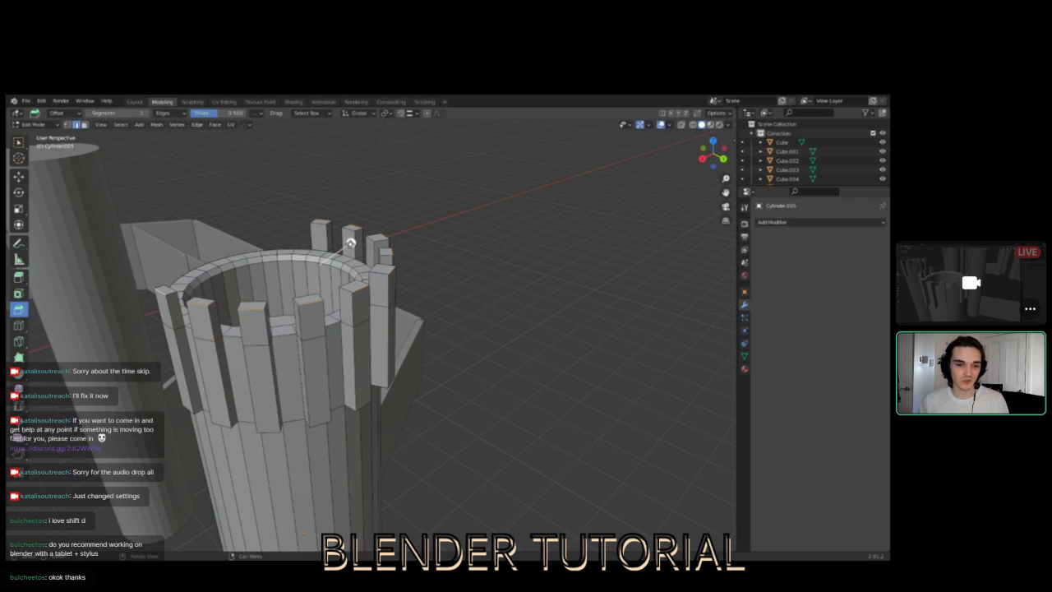
pyautogui.moveTo(349, 242); pyautogui.dragTo(277, 283)
pyautogui.moveTo(374, 286); pyautogui.dragTo(428, 290, button='middle')
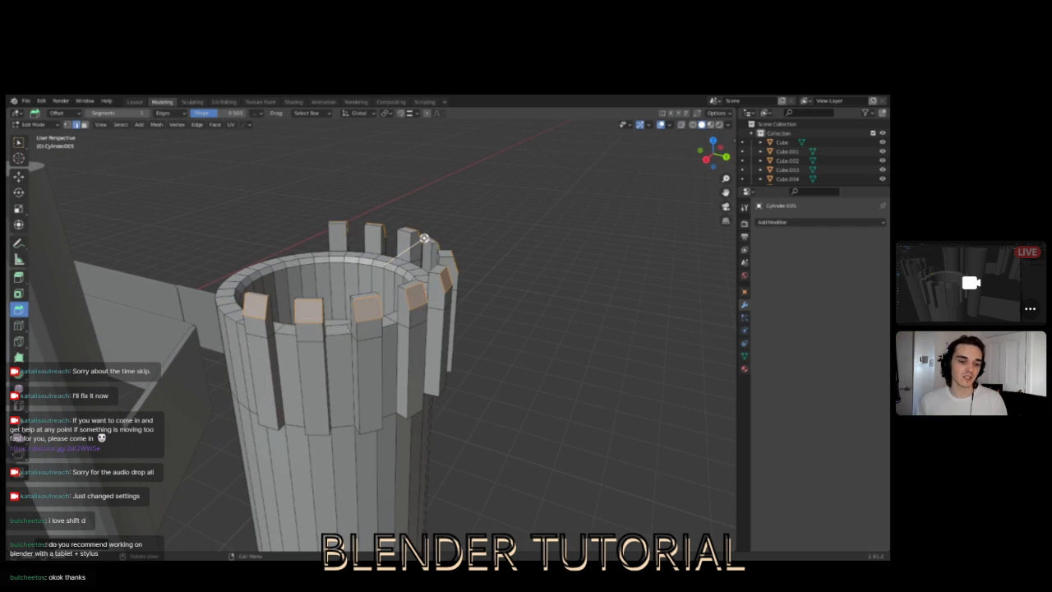
pyautogui.hotkey('ctrl', 'b')
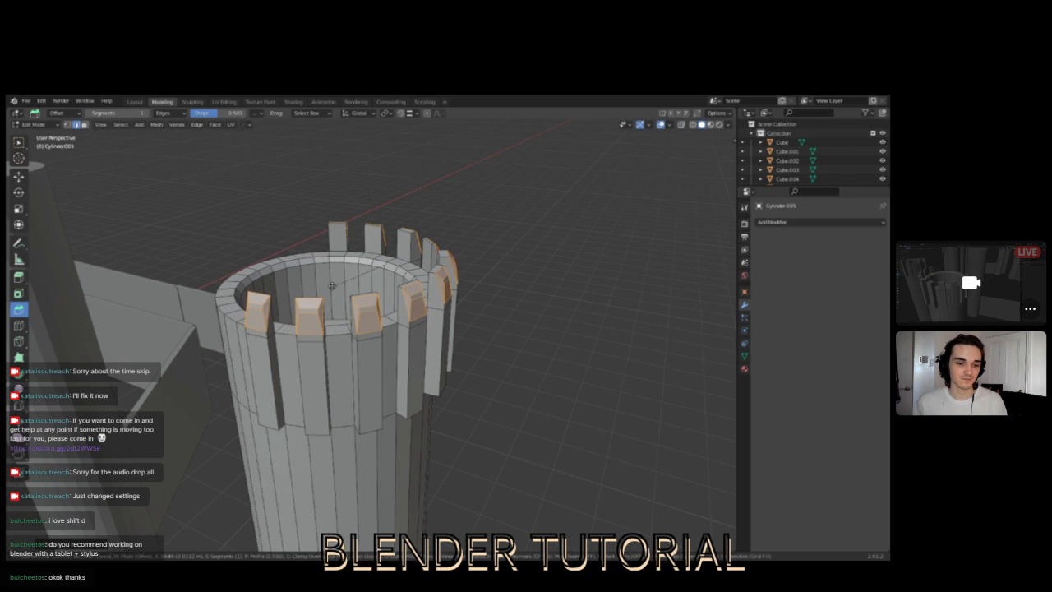
pyautogui.click(337, 285)
# - Clear the edge selection on the bevelled battlements, return to Object Mode and deselect the tower
pyautogui.moveTo(510, 275); pyautogui.dragTo(415, 264, button='middle')
pyautogui.scroll(3, 415, 263)
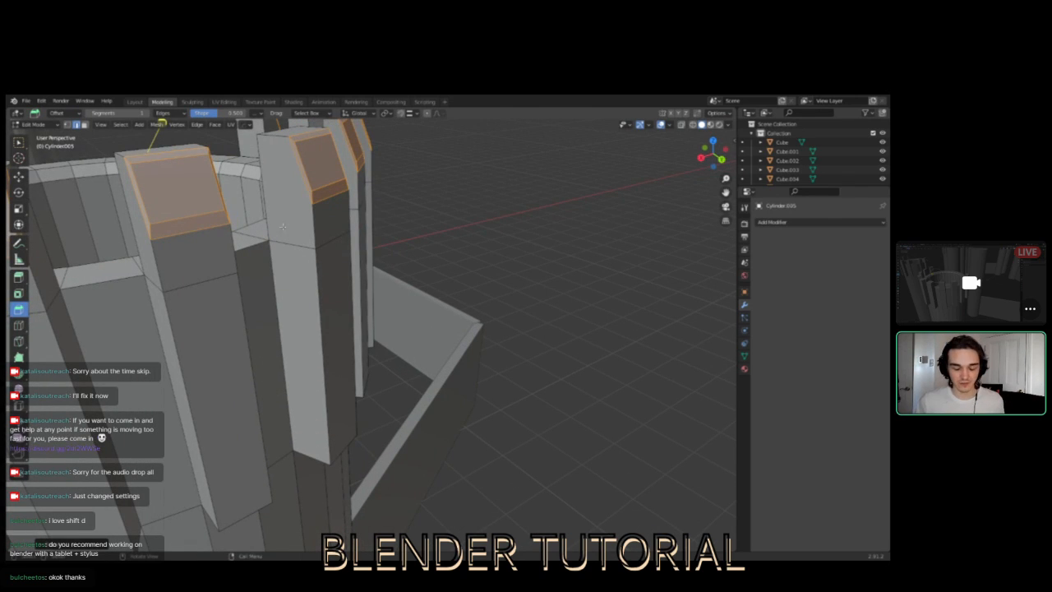
pyautogui.keyDown('shift'); pyautogui.moveTo(326, 256); pyautogui.dragTo(461, 260, button='middle'); pyautogui.keyUp('shift')
pyautogui.scroll(4, 460, 261)
pyautogui.scroll(-7, 460, 260)
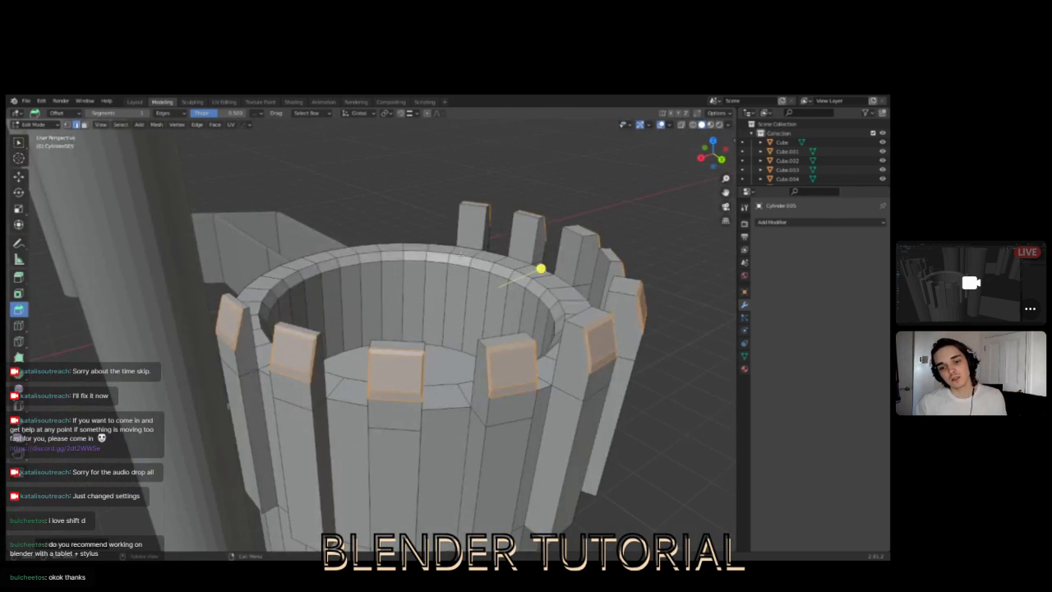
pyautogui.scroll(-2, 461, 261)
pyautogui.click(603, 282)
pyautogui.moveTo(604, 282); pyautogui.dragTo(449, 272, button='middle')
pyautogui.moveTo(221, 261); pyautogui.dragTo(368, 276, button='middle')
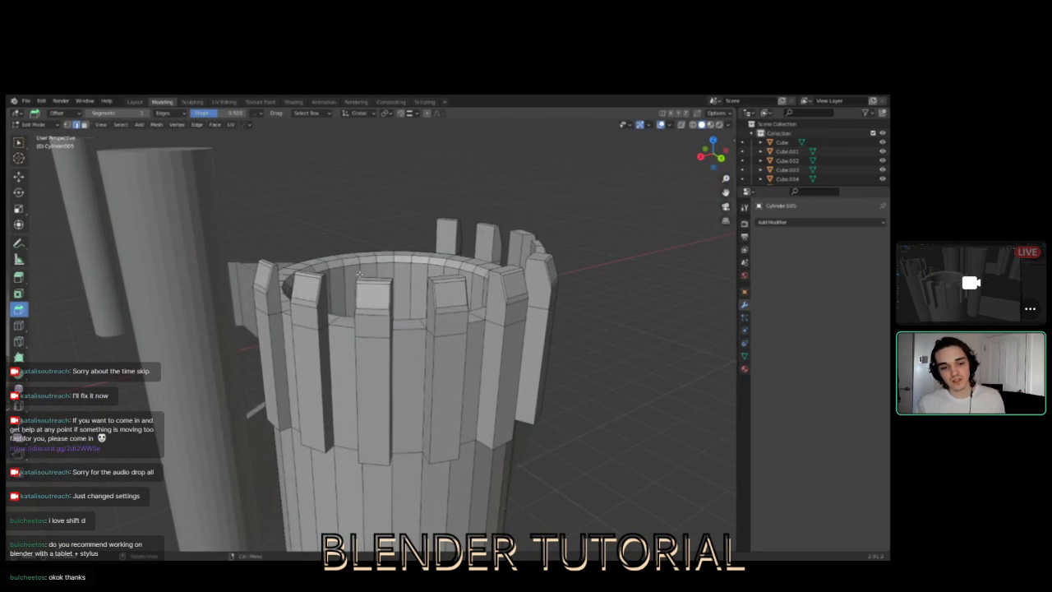
pyautogui.scroll(-4, 368, 277)
pyautogui.click(35, 124)
pyautogui.click(37, 134)
pyautogui.click(444, 164)
# - Compare the bevelled battlements with the plain ones on the neighbouring tower from several angles
pyautogui.moveTo(455, 220); pyautogui.dragTo(427, 228, button='middle')
pyautogui.scroll(6, 426, 228)
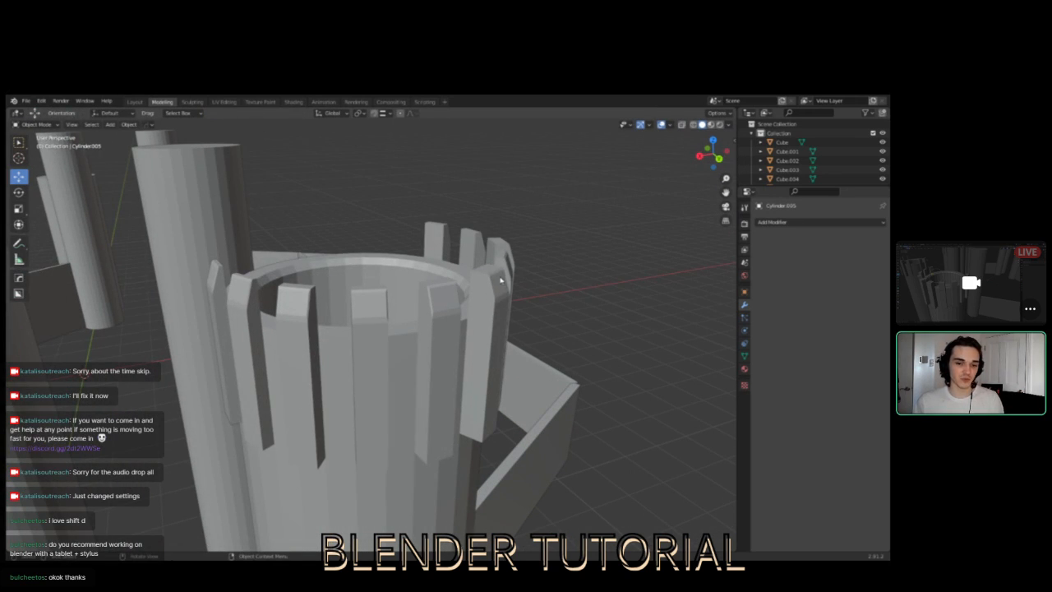
pyautogui.moveTo(455, 303); pyautogui.dragTo(417, 296, button='middle')
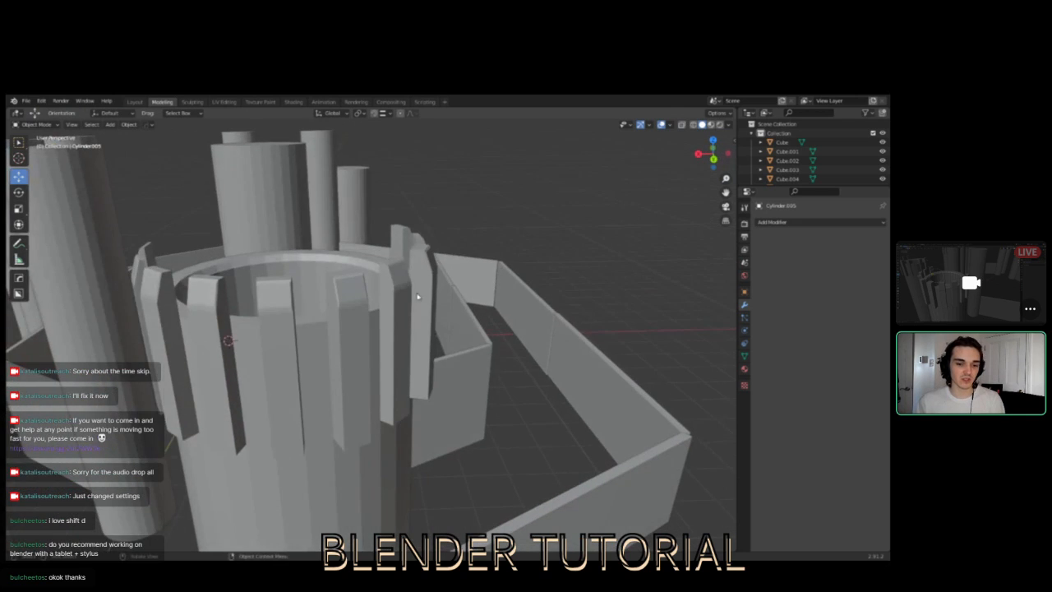
pyautogui.scroll(-3, 347, 296)
pyautogui.moveTo(332, 460); pyautogui.dragTo(460, 332, button='middle')
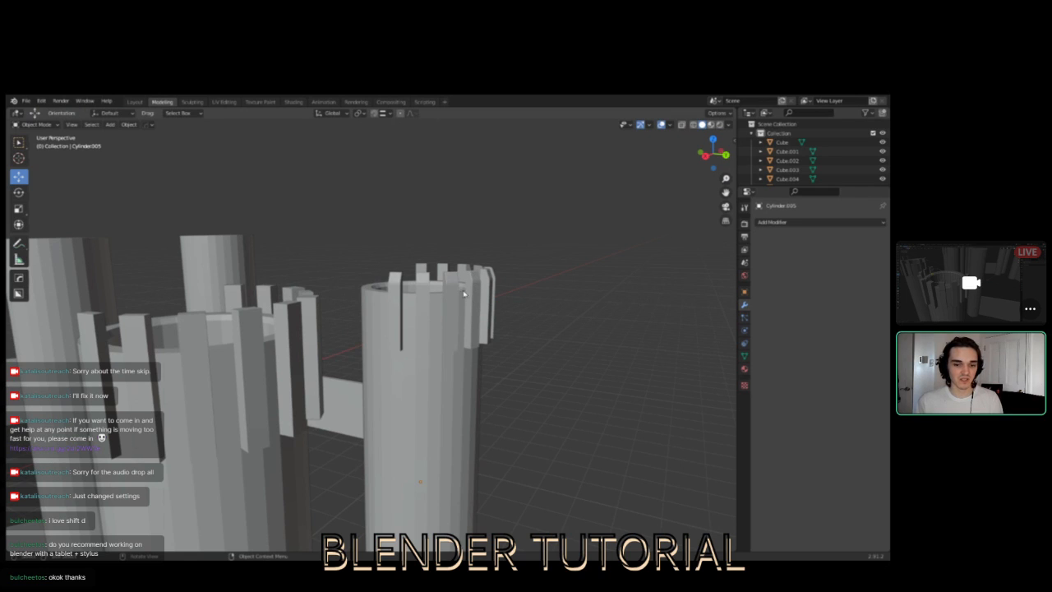
pyautogui.scroll(-2, 444, 308)
pyautogui.moveTo(470, 316); pyautogui.dragTo(428, 328, button='middle')
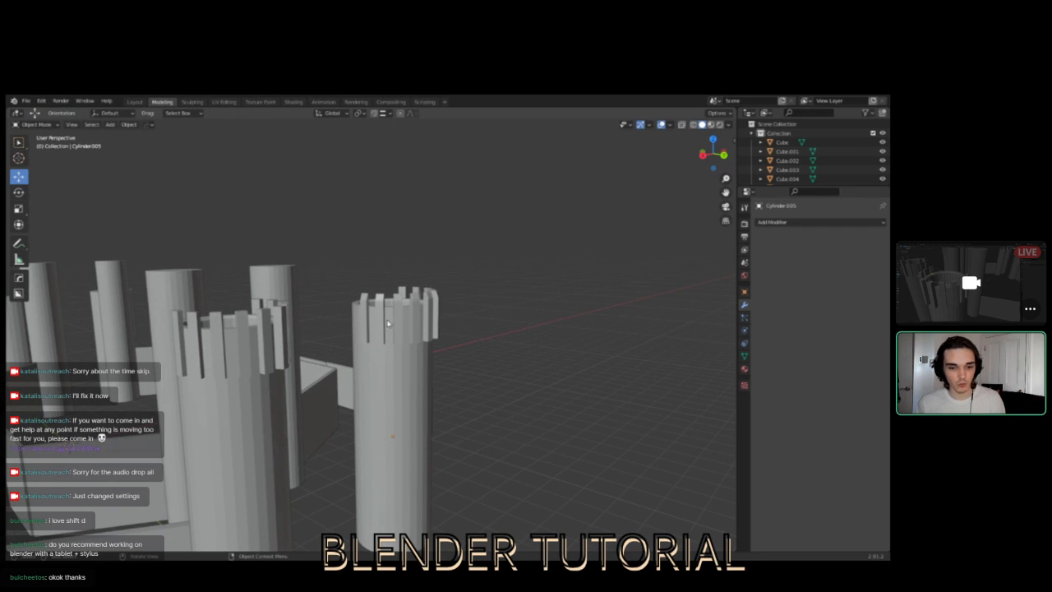
pyautogui.click(232, 359)
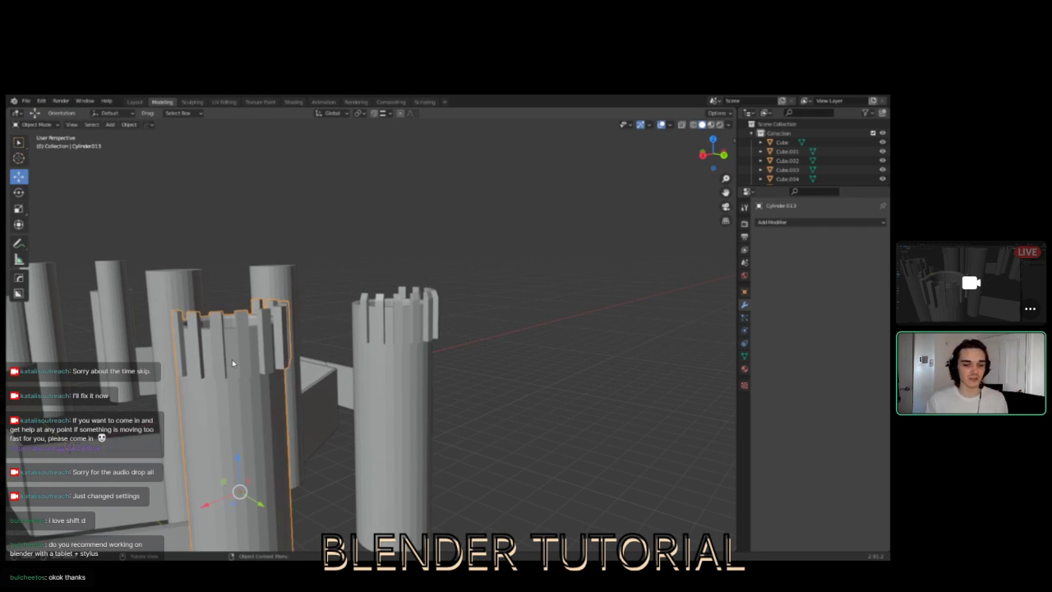
pyautogui.moveTo(337, 366)
pyautogui.mouseDown(button='middle')
pyautogui.moveTo(367, 359)
pyautogui.moveTo(340, 364)
pyautogui.mouseUp(button='middle')
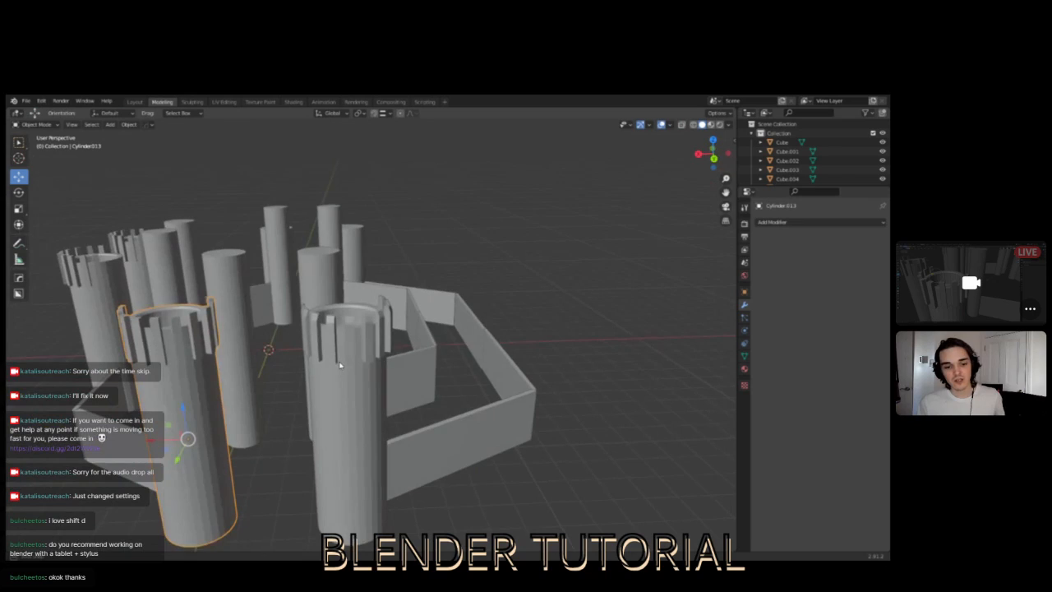
pyautogui.click(350, 337)
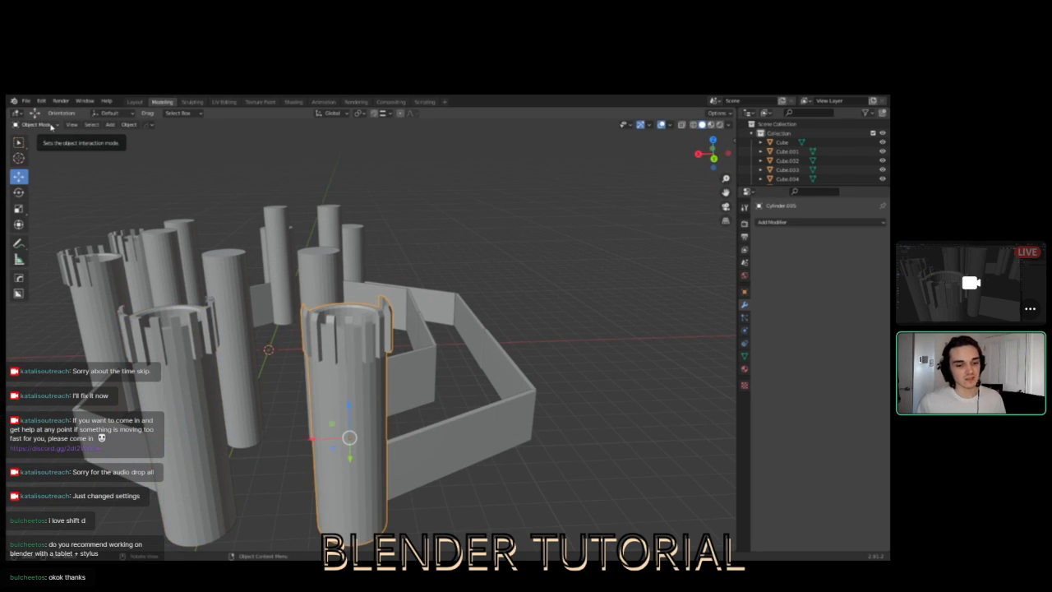
pyautogui.moveTo(281, 226); pyautogui.dragTo(300, 217, button='middle')
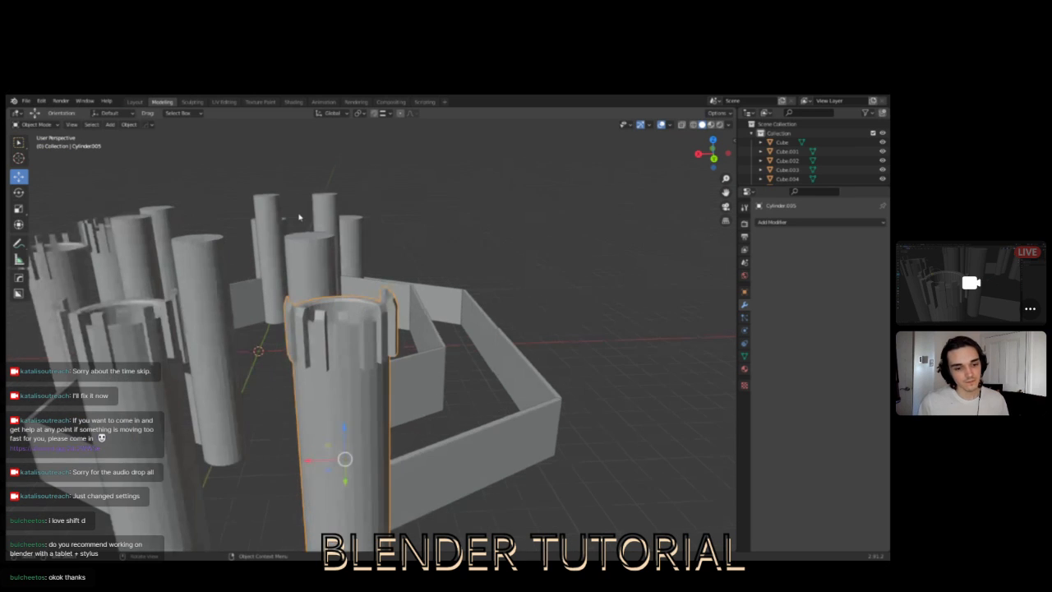
pyautogui.scroll(5, 293, 235)
pyautogui.moveTo(370, 275); pyautogui.dragTo(405, 290, button='middle')
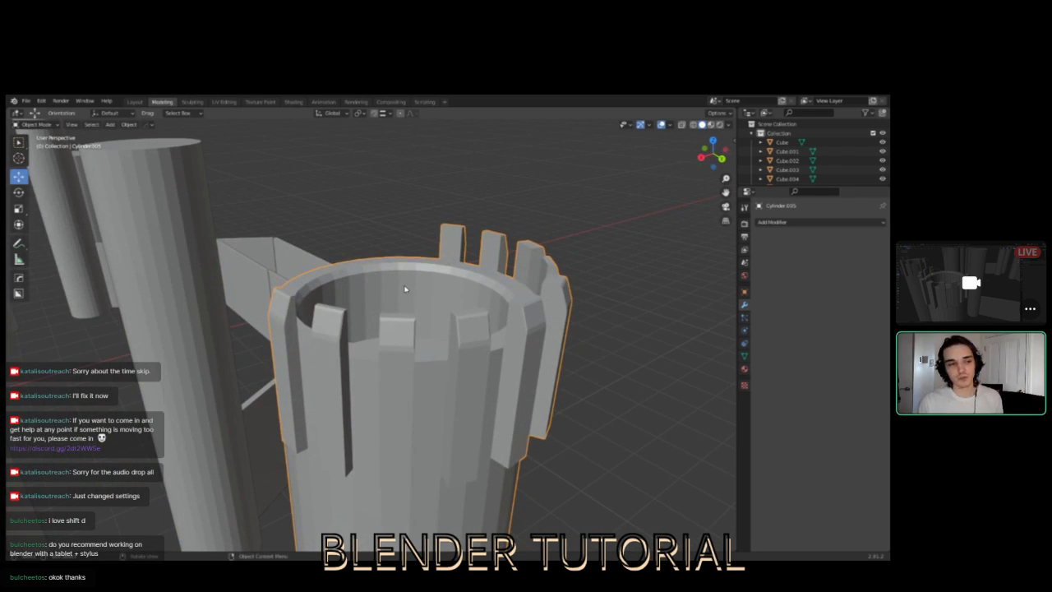
pyautogui.click(33, 124)
pyautogui.click(37, 148)
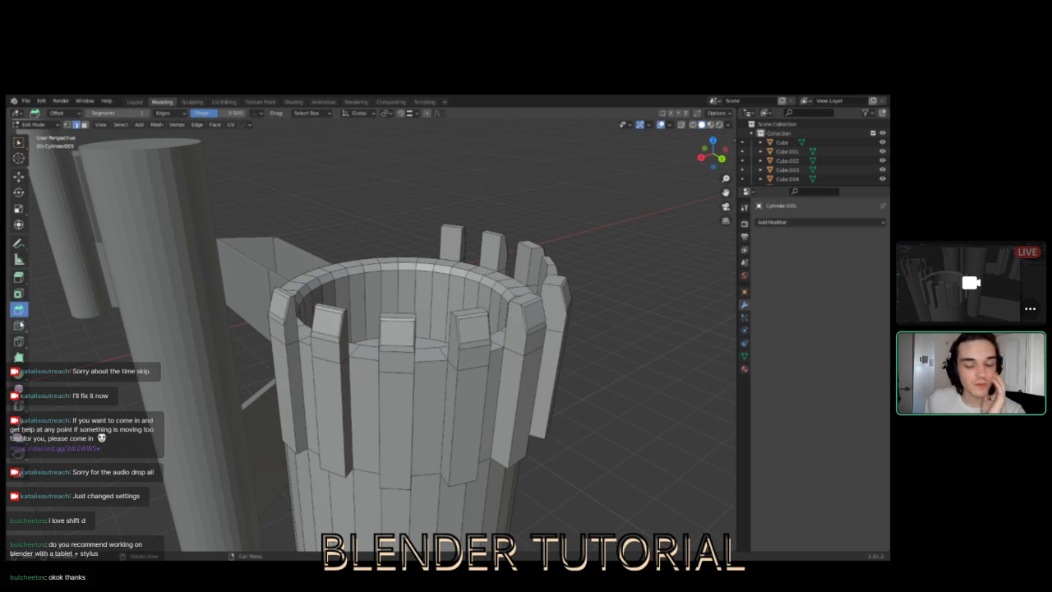
pyautogui.scroll(-6, 213, 309)
pyautogui.moveTo(212, 309); pyautogui.dragTo(173, 301, button='middle')
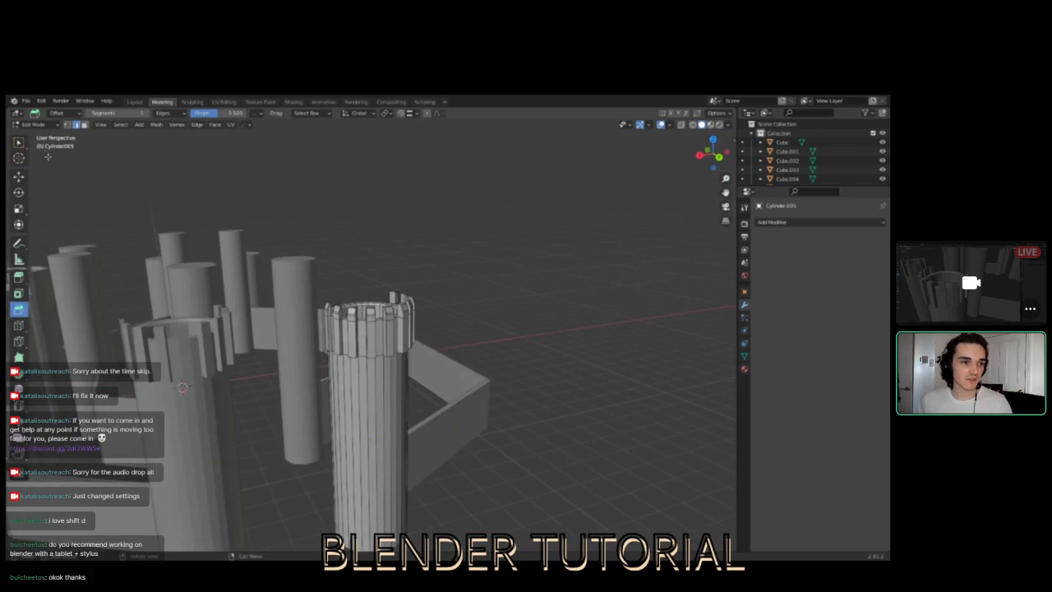
pyautogui.click(45, 126)
pyautogui.click(45, 134)
pyautogui.click(536, 195)
# - Examine the whole enclosure and the hollow tops of the battlemented towers from above
pyautogui.moveTo(536, 195); pyautogui.dragTo(400, 318, button='middle')
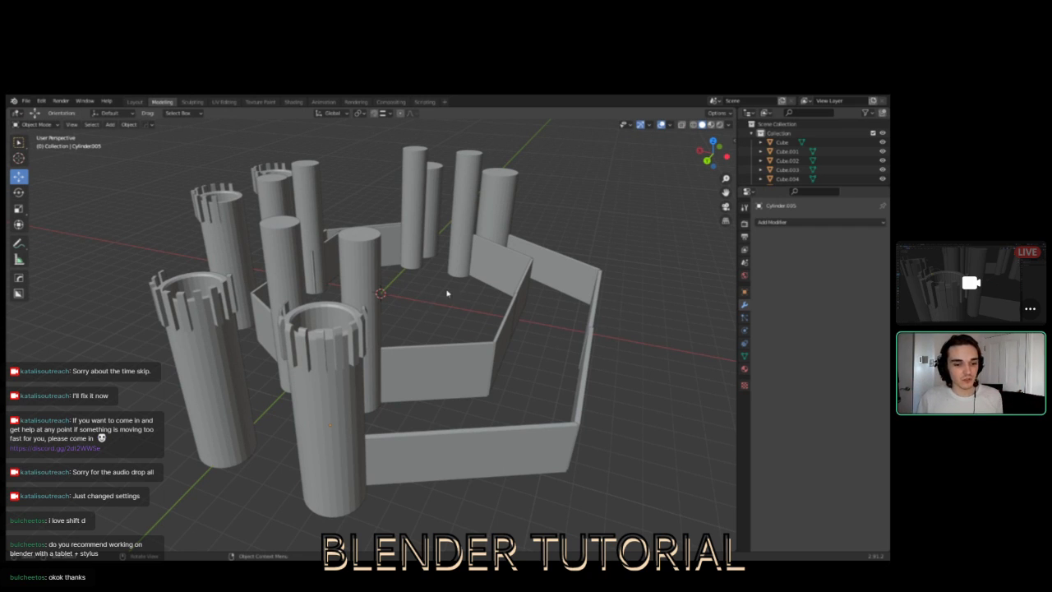
pyautogui.moveTo(448, 294); pyautogui.dragTo(376, 317, button='middle')
pyautogui.keyDown('shift'); pyautogui.moveTo(275, 329); pyautogui.dragTo(357, 336, button='middle'); pyautogui.keyUp('shift')
pyautogui.scroll(3, 358, 336)
pyautogui.keyDown('shift'); pyautogui.moveTo(498, 303); pyautogui.dragTo(497, 328, button='middle'); pyautogui.keyUp('shift')
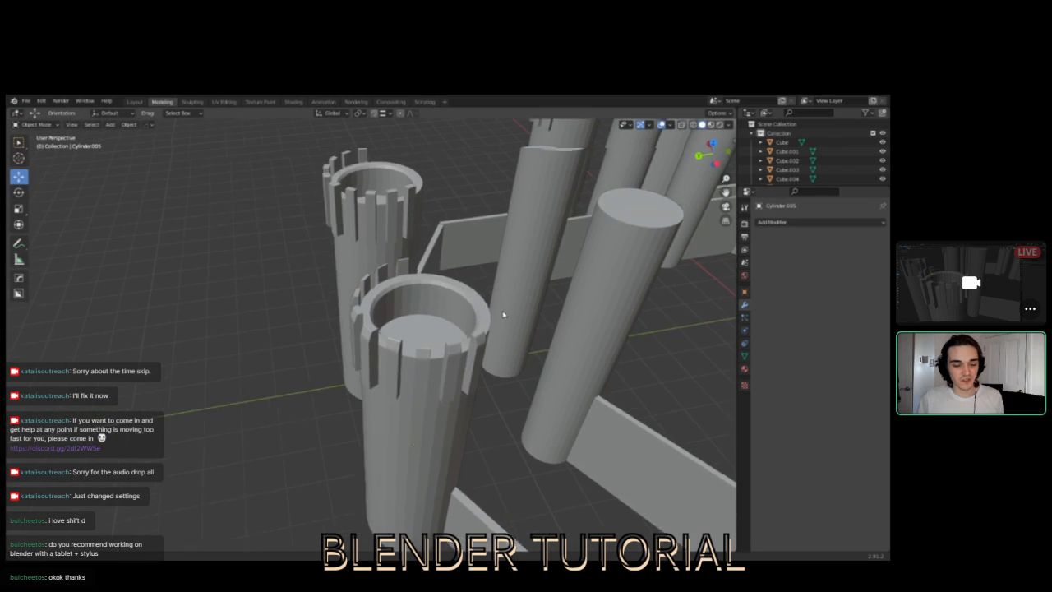
pyautogui.scroll(5, 497, 328)
pyautogui.moveTo(518, 383); pyautogui.dragTo(349, 403, button='middle')
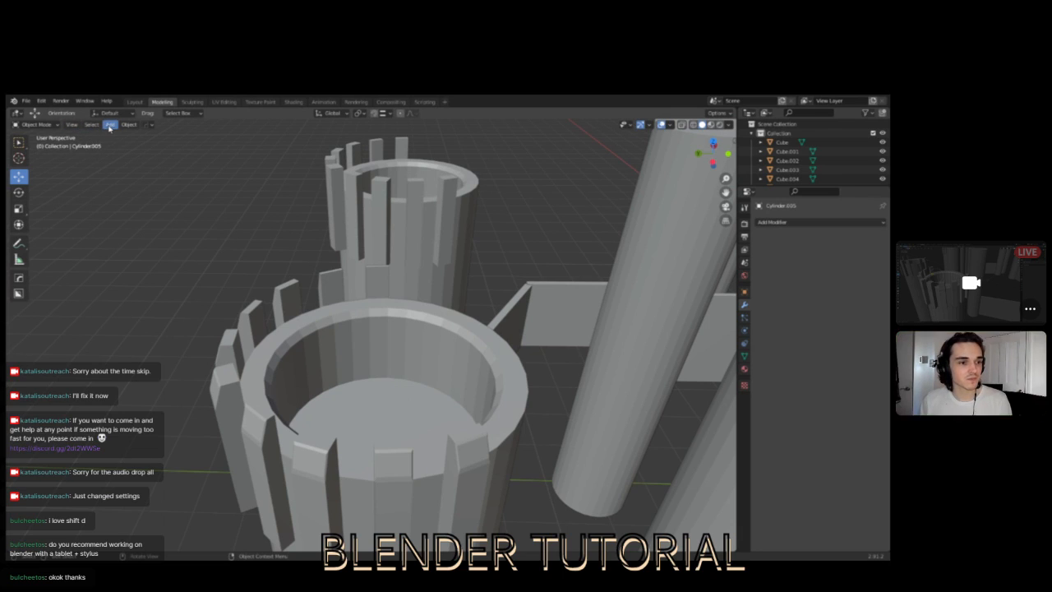
pyautogui.scroll(-4, 220, 178)
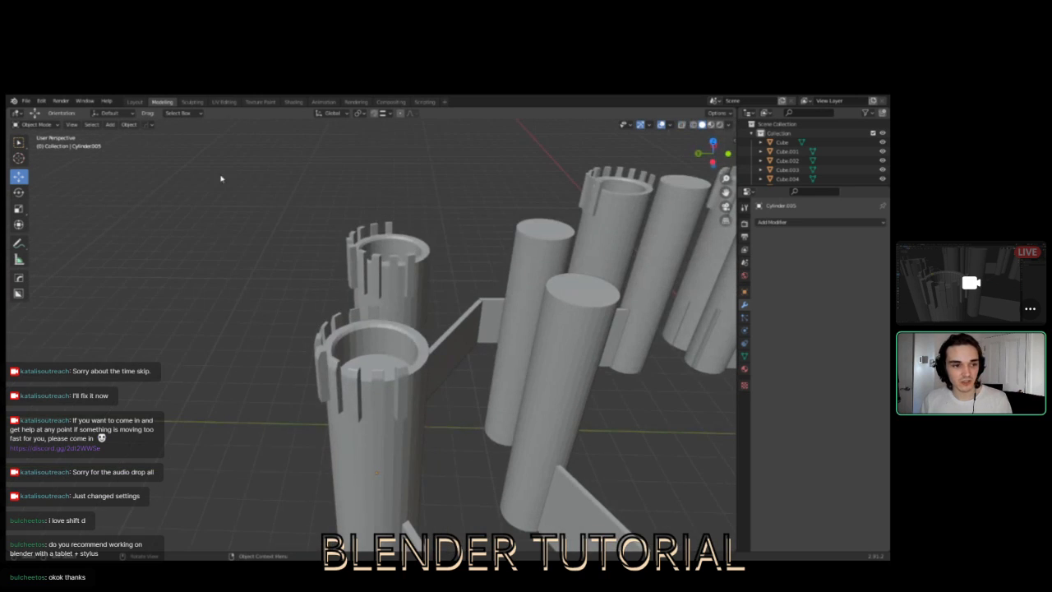
# - Add a cube mesh in the middle of the enclosure
pyautogui.click(112, 128)
pyautogui.moveTo(111, 134)
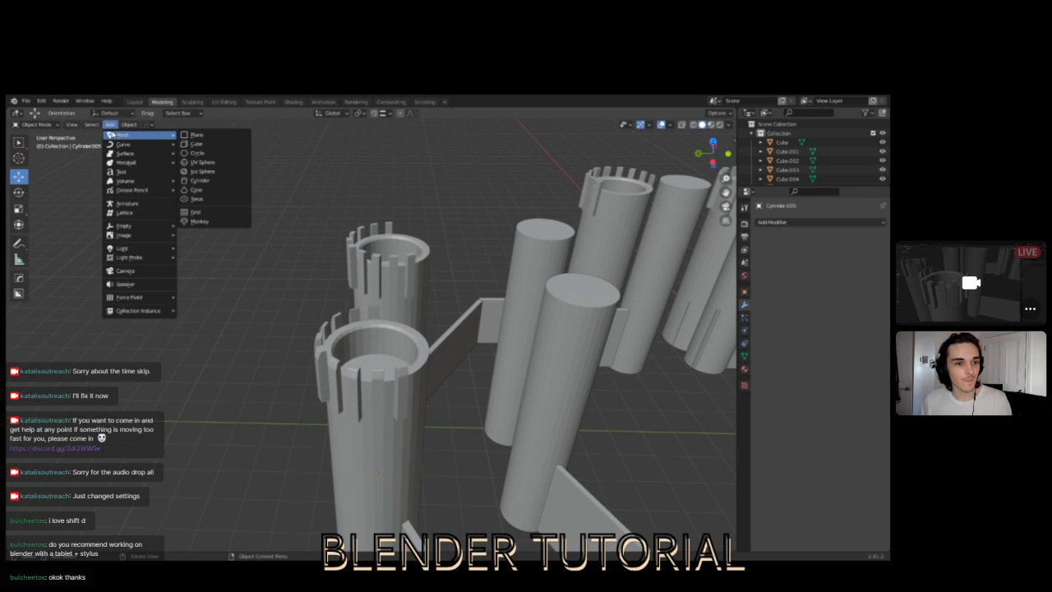
pyautogui.click(196, 144)
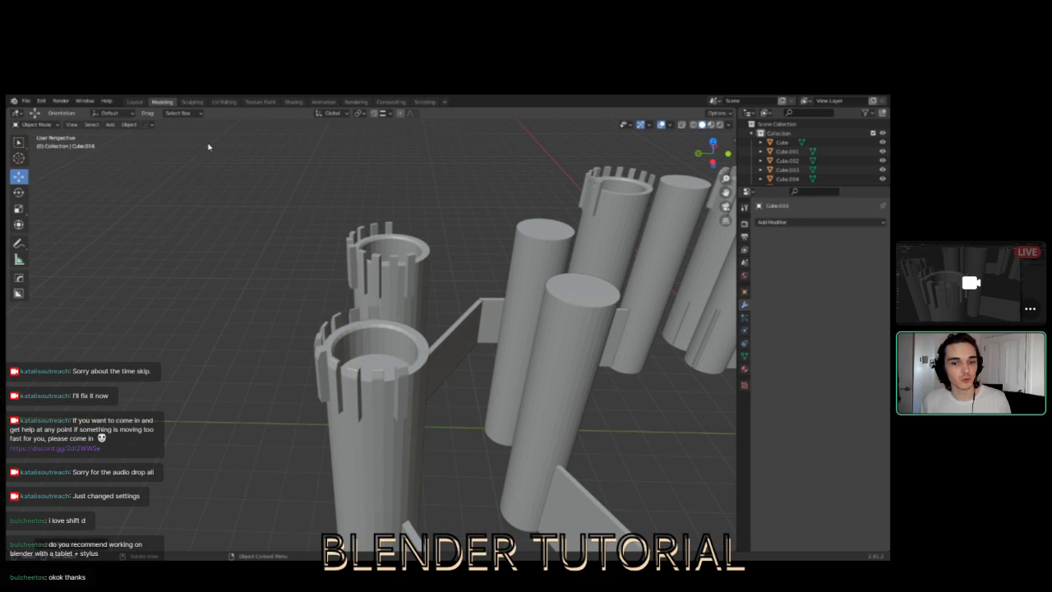
pyautogui.moveTo(414, 298); pyautogui.dragTo(326, 310)
pyautogui.keyDown('shift'); pyautogui.moveTo(414, 299); pyautogui.dragTo(690, 273, button='middle'); pyautogui.keyUp('shift')
pyautogui.moveTo(325, 335); pyautogui.dragTo(461, 365, button='middle')
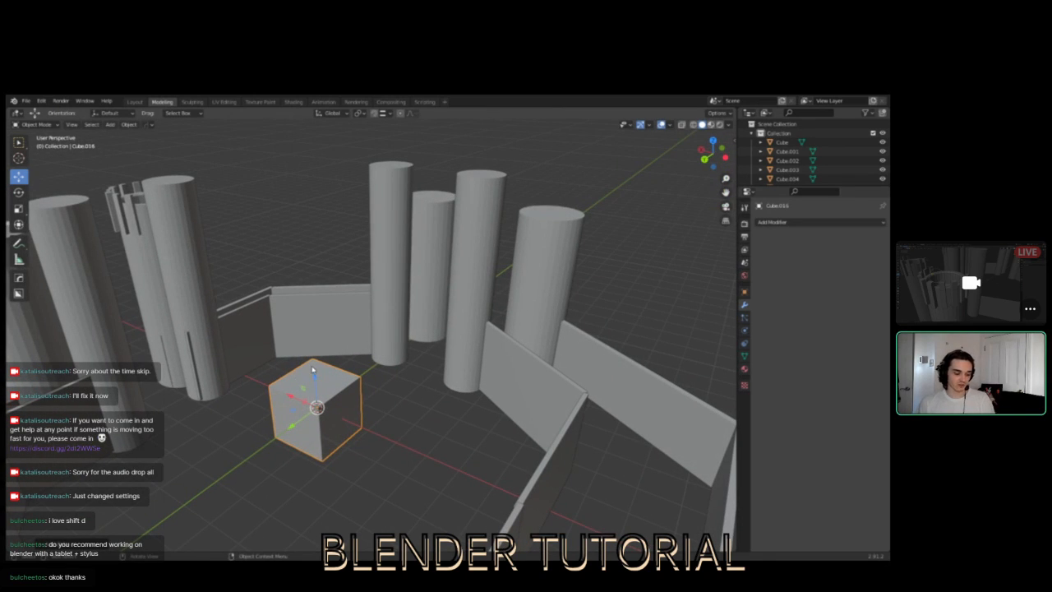
# - Open the new cube in Edit Mode, clear its selection and switch to face selection
pyautogui.scroll(3, 465, 399)
pyautogui.keyDown('shift'); pyautogui.moveTo(374, 400); pyautogui.dragTo(201, 395, button='middle'); pyautogui.keyUp('shift')
pyautogui.moveTo(464, 401); pyautogui.dragTo(437, 395, button='middle')
pyautogui.click(38, 125)
pyautogui.click(34, 145)
pyautogui.moveTo(341, 277); pyautogui.dragTo(428, 282, button='middle')
pyautogui.click(398, 318)
pyautogui.click(83, 125)
pyautogui.moveTo(398, 366); pyautogui.dragTo(415, 350, button='middle')
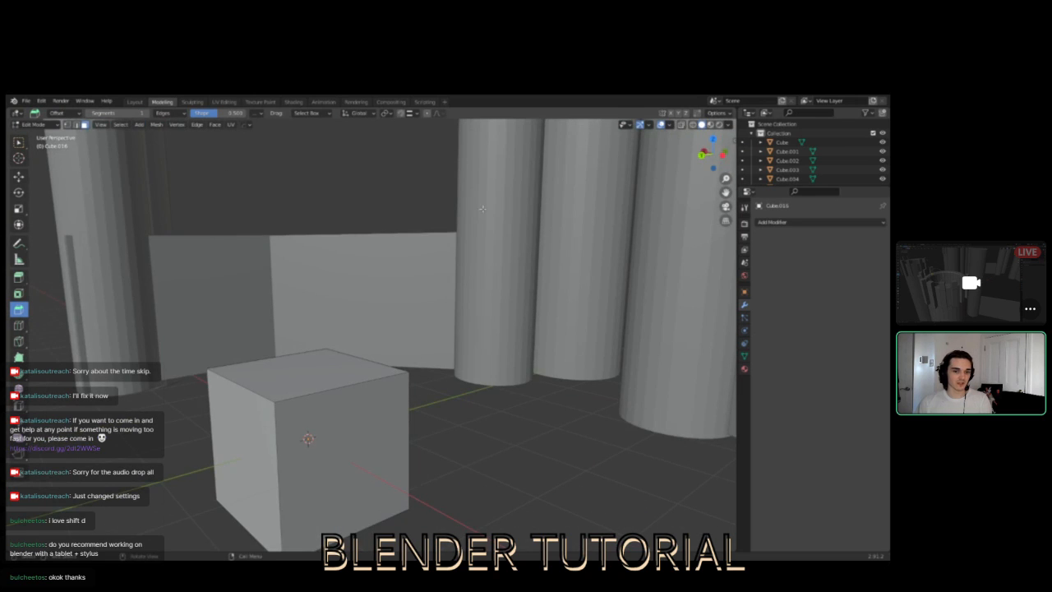
# - Select the new cube's top face with the Move tool and lower it straight down to reduce the cube's height
pyautogui.scroll(-5, 503, 251)
pyautogui.scroll(3, 465, 237)
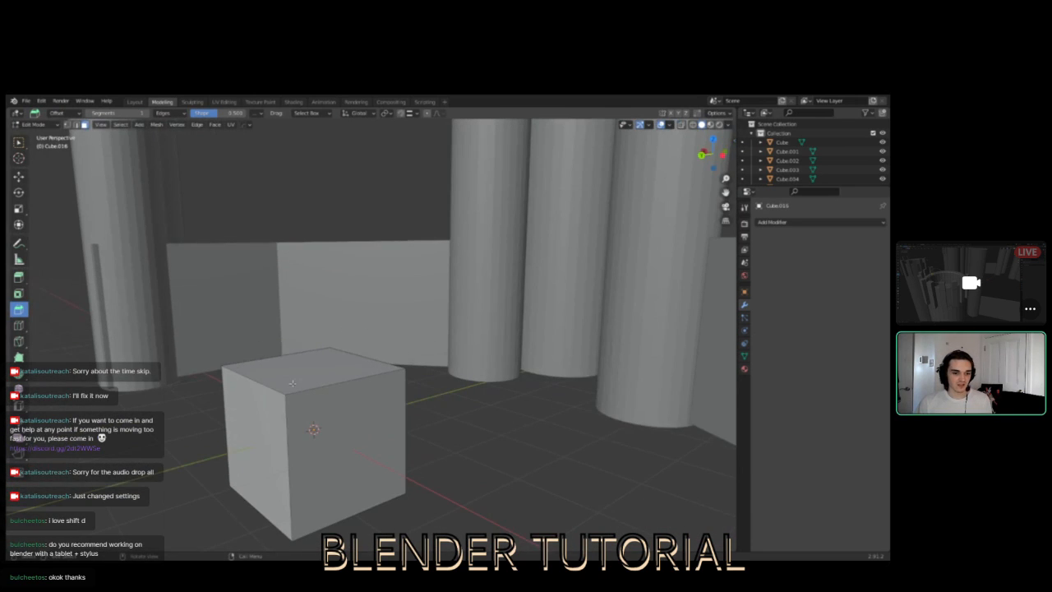
pyautogui.click(317, 368)
pyautogui.keyDown('shift'); pyautogui.moveTo(132, 344); pyautogui.dragTo(159, 336, button='middle'); pyautogui.keyUp('shift')
pyautogui.click(18, 176)
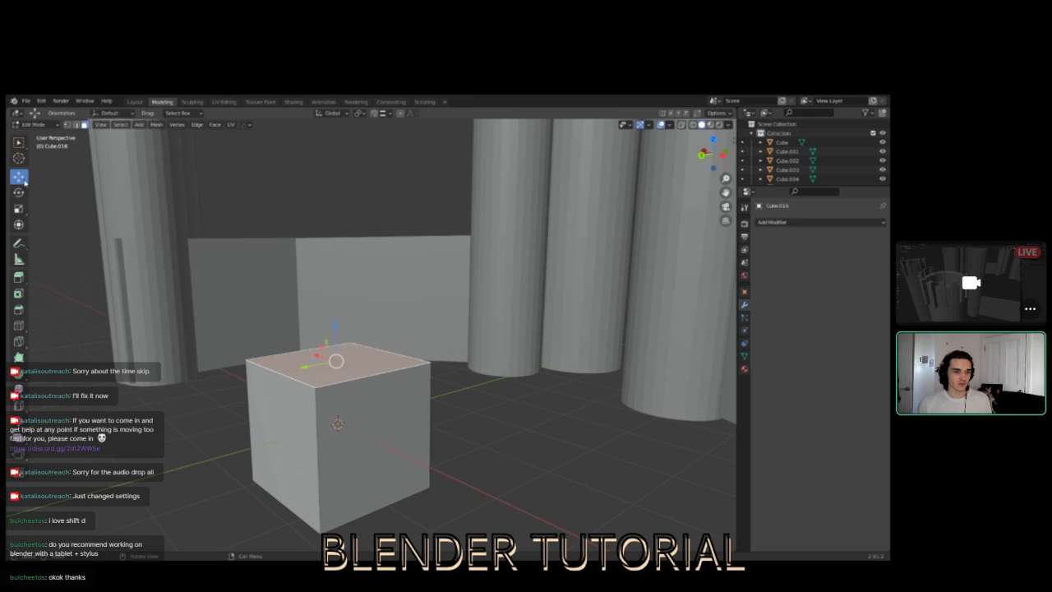
pyautogui.click(190, 438)
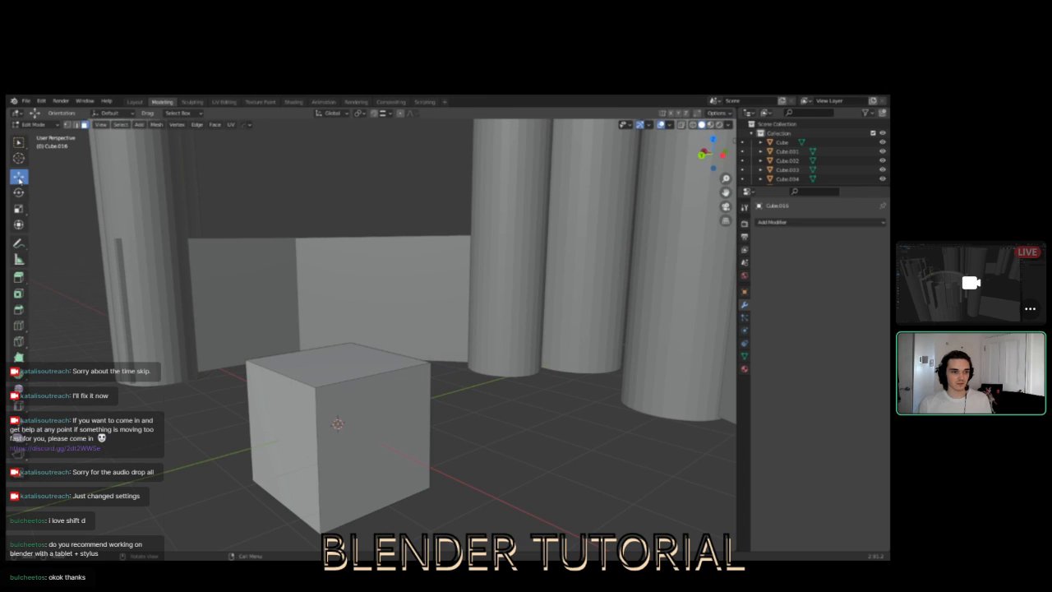
pyautogui.click(337, 360)
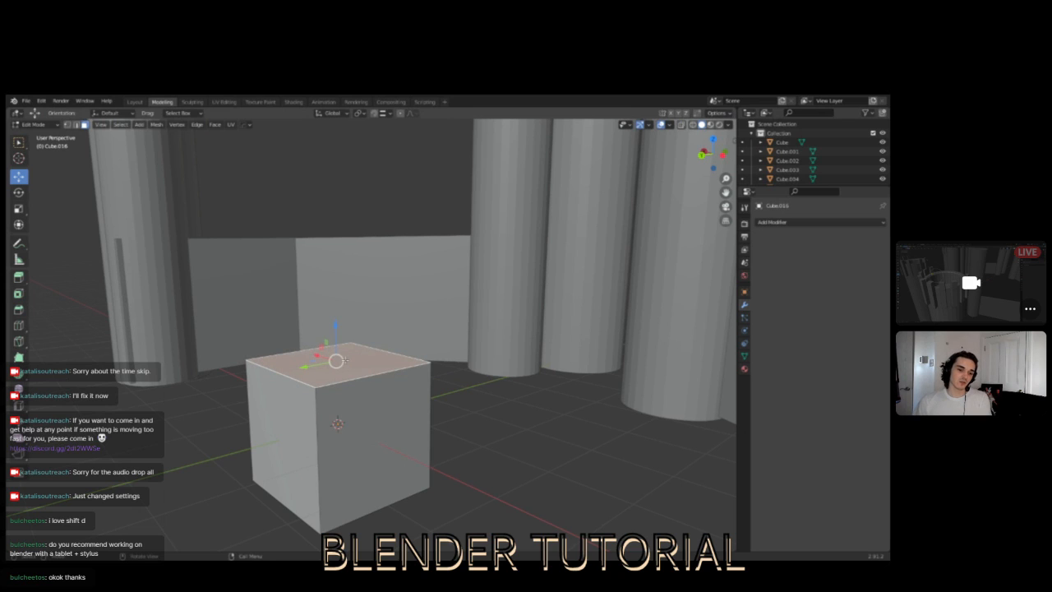
pyautogui.moveTo(338, 326); pyautogui.dragTo(325, 384)
# - Raise the cube's bottom face to leave a thin square slab, and clear the selection
pyautogui.moveTo(324, 378); pyautogui.dragTo(357, 390, button='middle')
pyautogui.click(311, 503)
pyautogui.moveTo(312, 492); pyautogui.dragTo(314, 398)
pyautogui.moveTo(314, 398); pyautogui.dragTo(331, 471, button='middle')
pyautogui.keyDown('shift'); pyautogui.moveTo(383, 317); pyautogui.dragTo(324, 466, button='middle'); pyautogui.keyUp('shift')
pyautogui.keyDown('shift'); pyautogui.moveTo(301, 212); pyautogui.dragTo(286, 360, button='middle'); pyautogui.keyUp('shift')
pyautogui.click(442, 272)
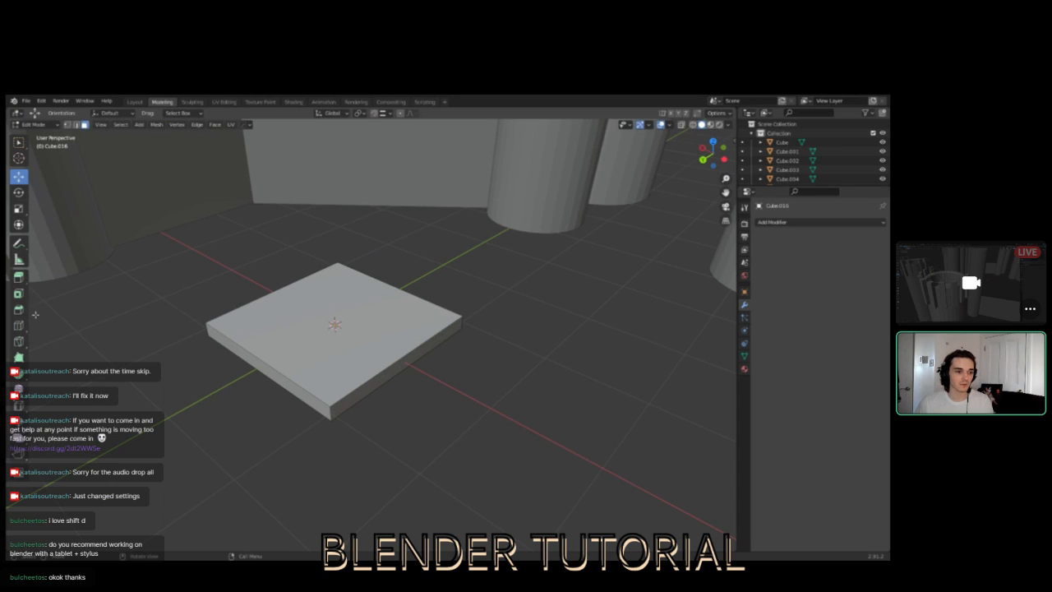
pyautogui.click(18, 326)
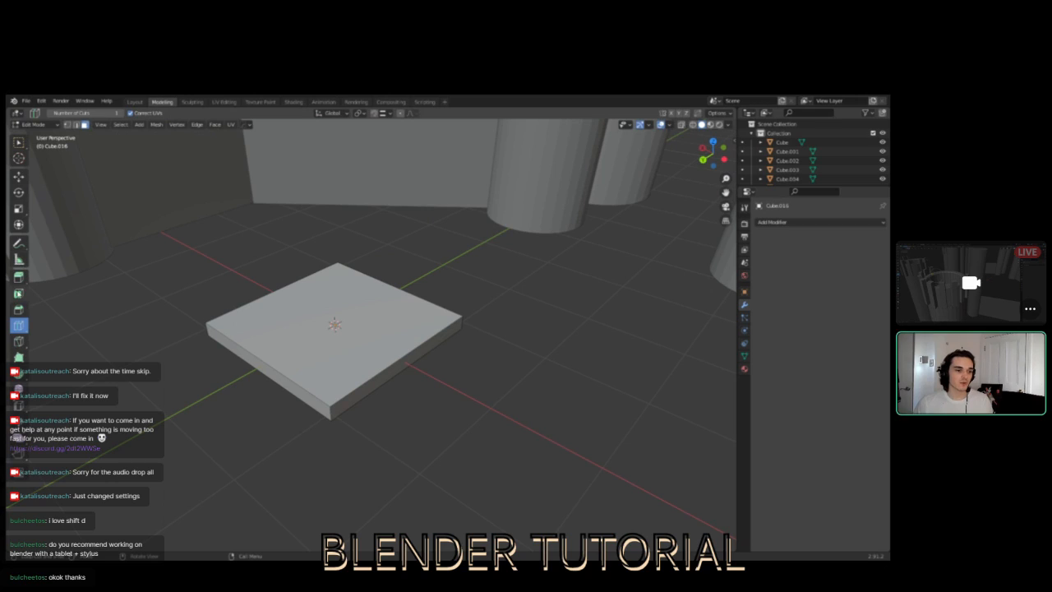
pyautogui.click(18, 309)
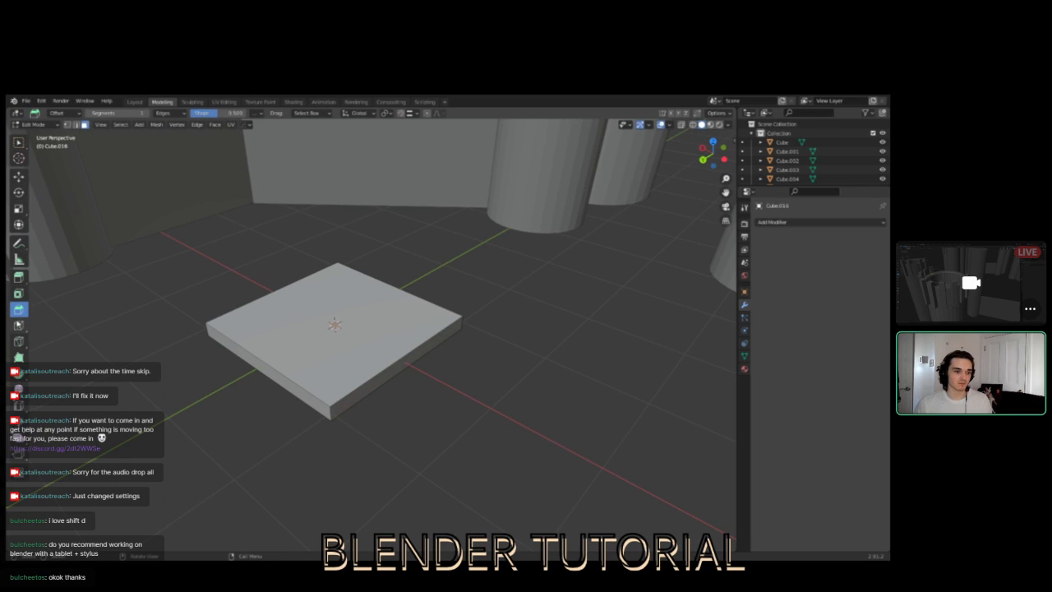
pyautogui.click(19, 326)
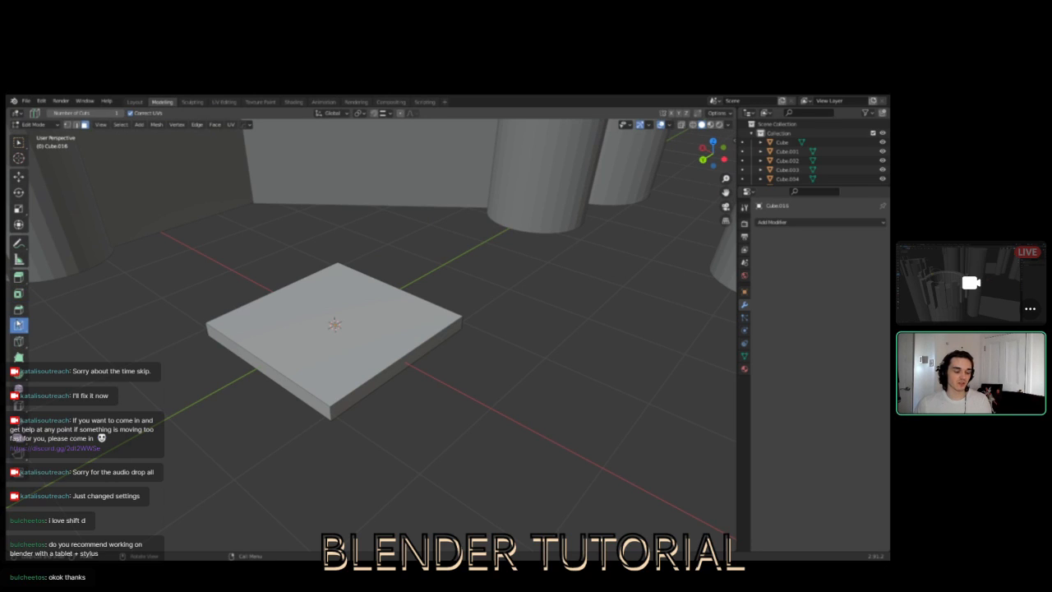
pyautogui.moveTo(369, 420)
pyautogui.mouseDown(button='middle')
pyautogui.moveTo(335, 431)
pyautogui.moveTo(364, 429)
pyautogui.mouseUp(button='middle')
pyautogui.moveTo(438, 407); pyautogui.dragTo(422, 512, button='middle')
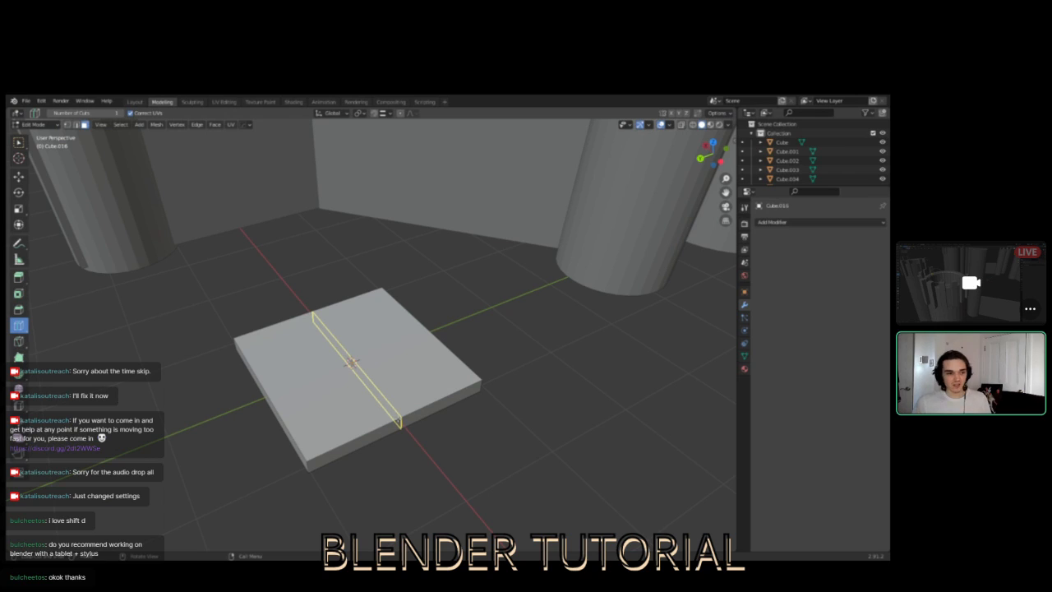
pyautogui.click(18, 277)
pyautogui.click(19, 309)
pyautogui.click(20, 294)
pyautogui.click(20, 278)
# - Try a bevel on the slab's top face and undo it
pyautogui.click(22, 310)
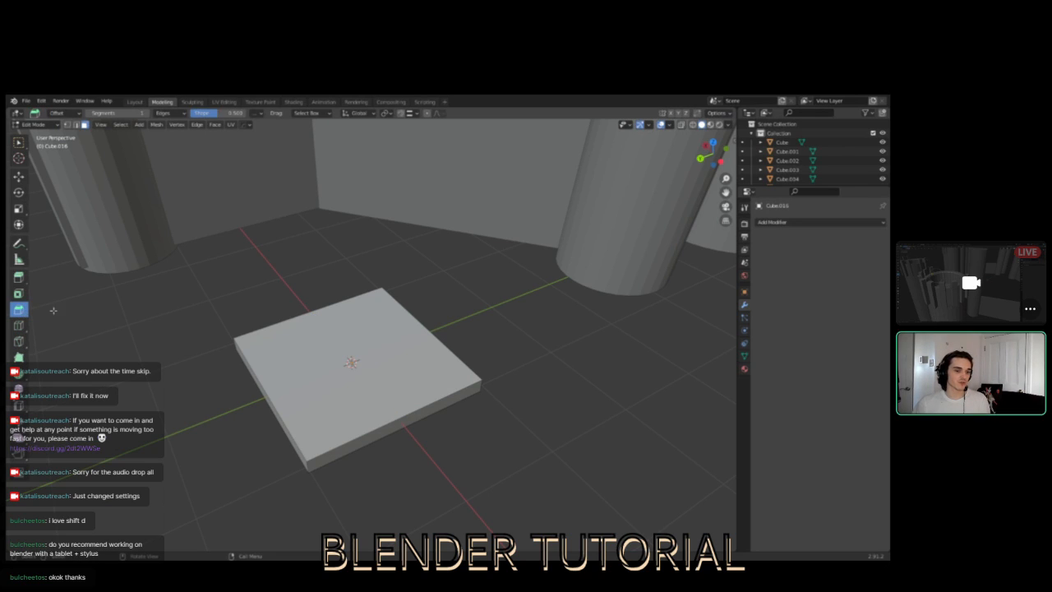
pyautogui.click(303, 362)
pyautogui.moveTo(350, 319); pyautogui.dragTo(282, 346)
pyautogui.moveTo(298, 451); pyautogui.dragTo(353, 427, button='middle')
pyautogui.hotkey('ctrl', 'z')
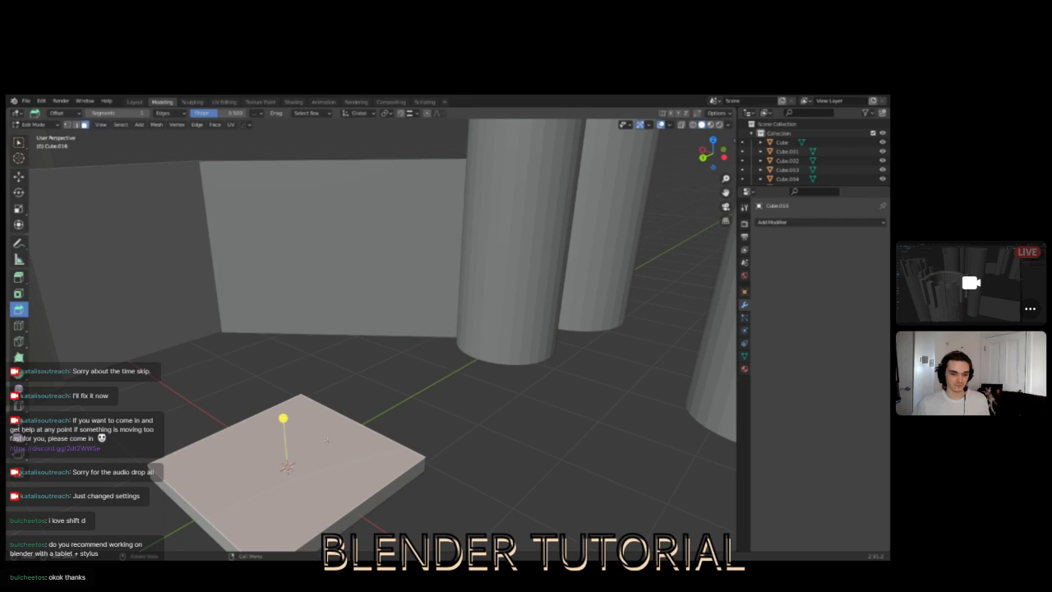
# - Try raising the slab's top face with the Move tool and undo it
pyautogui.click(18, 176)
pyautogui.moveTo(284, 430); pyautogui.dragTo(288, 396)
pyautogui.hotkey('ctrl', 'z')
# - Try extruding the slab's top face upward to form a second layer, and undo it
pyautogui.click(19, 294)
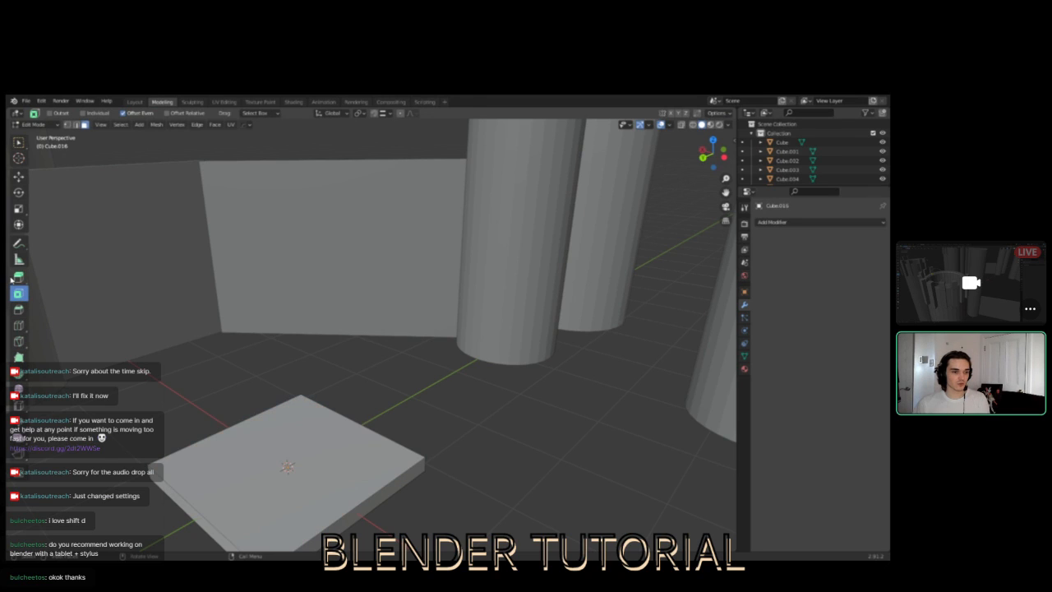
pyautogui.click(18, 277)
pyautogui.click(284, 431)
pyautogui.moveTo(285, 431); pyautogui.dragTo(266, 381)
pyautogui.moveTo(394, 486); pyautogui.dragTo(282, 210, button='middle')
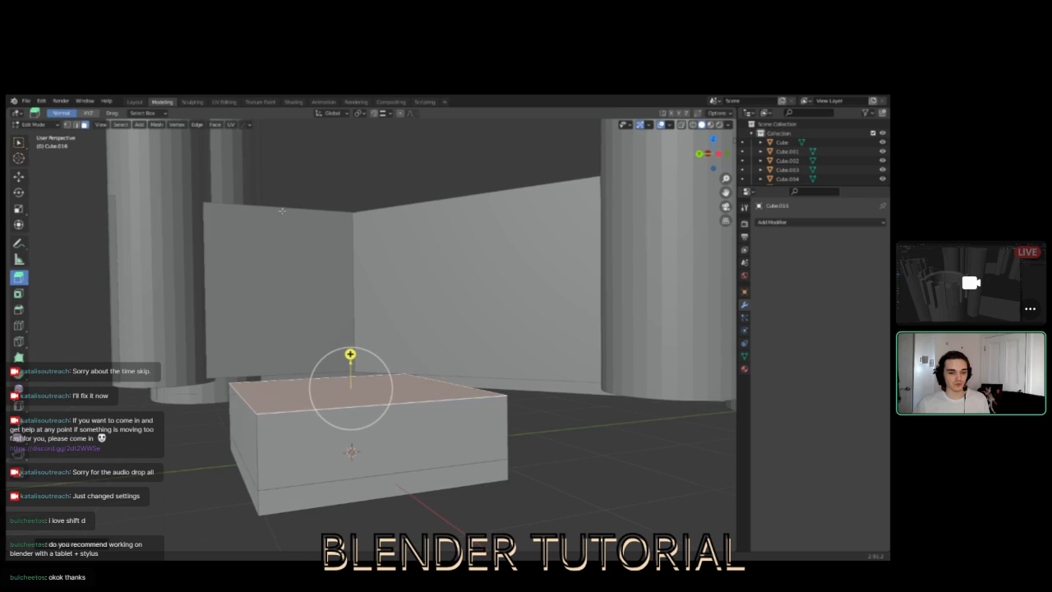
pyautogui.hotkey('ctrl', 'z')
pyautogui.hotkey('ctrl', 'z')
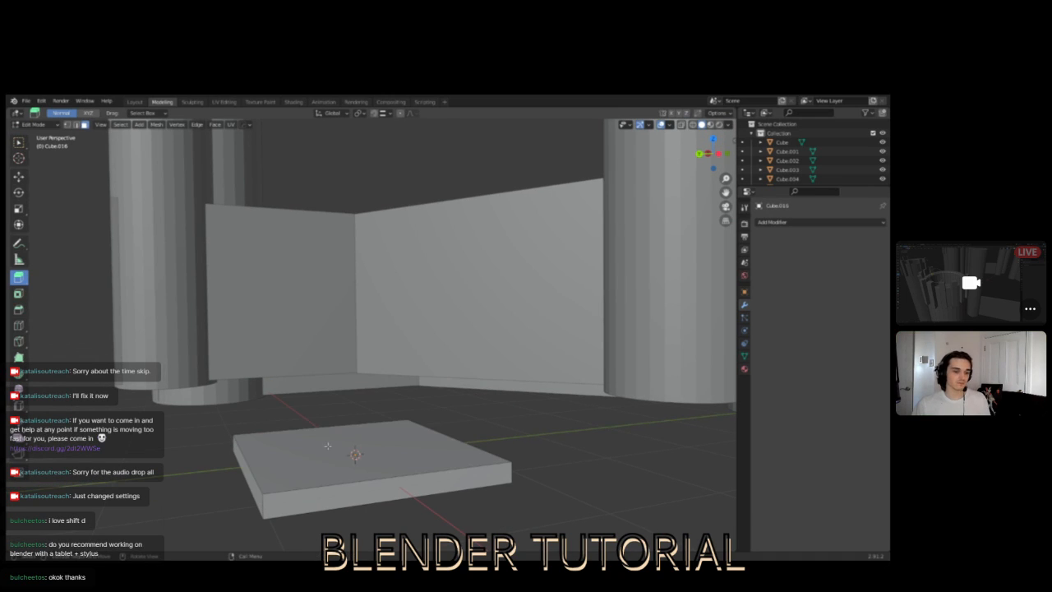
# - Restore the top face selection, try insetting that face inward, and undo the change
pyautogui.hotkey('ctrl', 'shift', 'z')
pyautogui.moveTo(254, 509); pyautogui.dragTo(67, 288, button='middle')
pyautogui.click(18, 309)
pyautogui.click(19, 294)
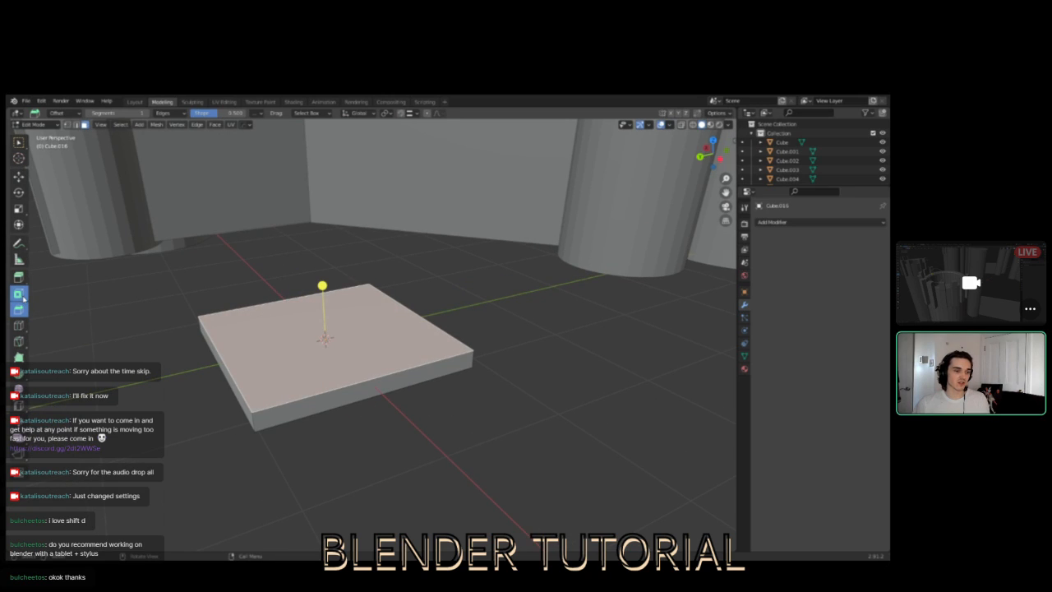
pyautogui.moveTo(321, 287); pyautogui.dragTo(286, 323)
pyautogui.hotkey('ctrl', 'z')
pyautogui.hotkey('ctrl', 'z')
# - Add two parallel loop cuts across the slab, each slid close to one of two opposite edges
pyautogui.click(322, 341)
pyautogui.click(231, 290)
pyautogui.click(18, 326)
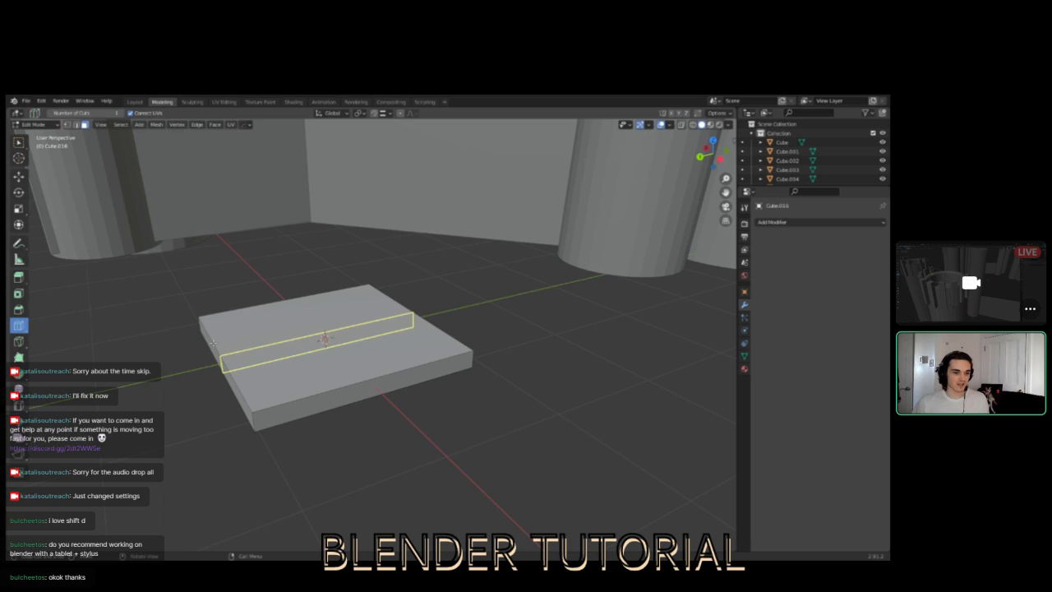
pyautogui.moveTo(199, 387); pyautogui.dragTo(147, 424, button='middle')
pyautogui.keyDown('shift'); pyautogui.moveTo(453, 349); pyautogui.dragTo(411, 483, button='middle'); pyautogui.keyUp('shift')
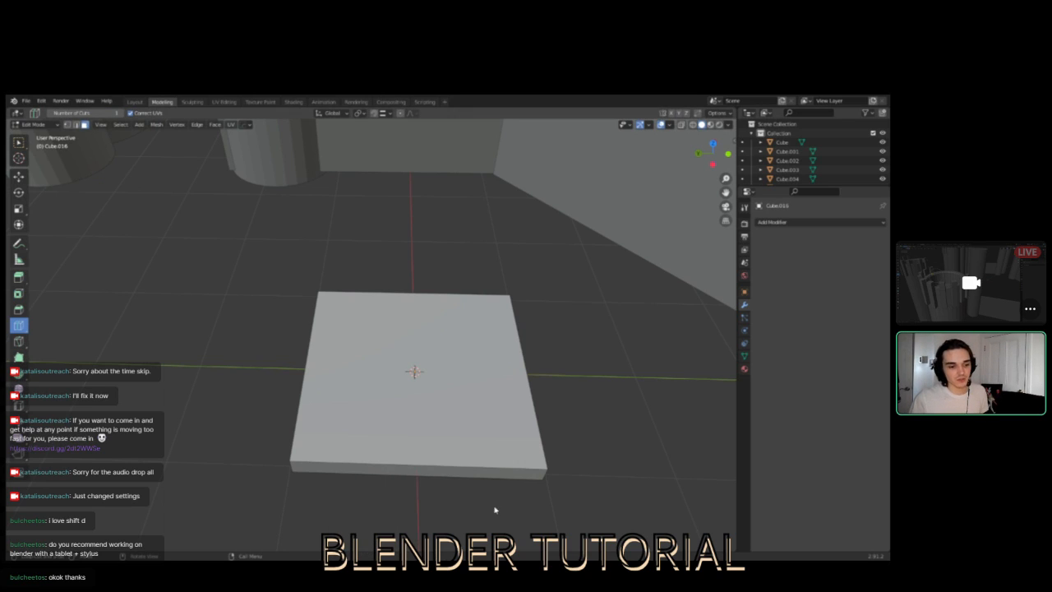
pyautogui.moveTo(421, 458); pyautogui.dragTo(319, 446)
pyautogui.hotkey('ctrl', 'z')
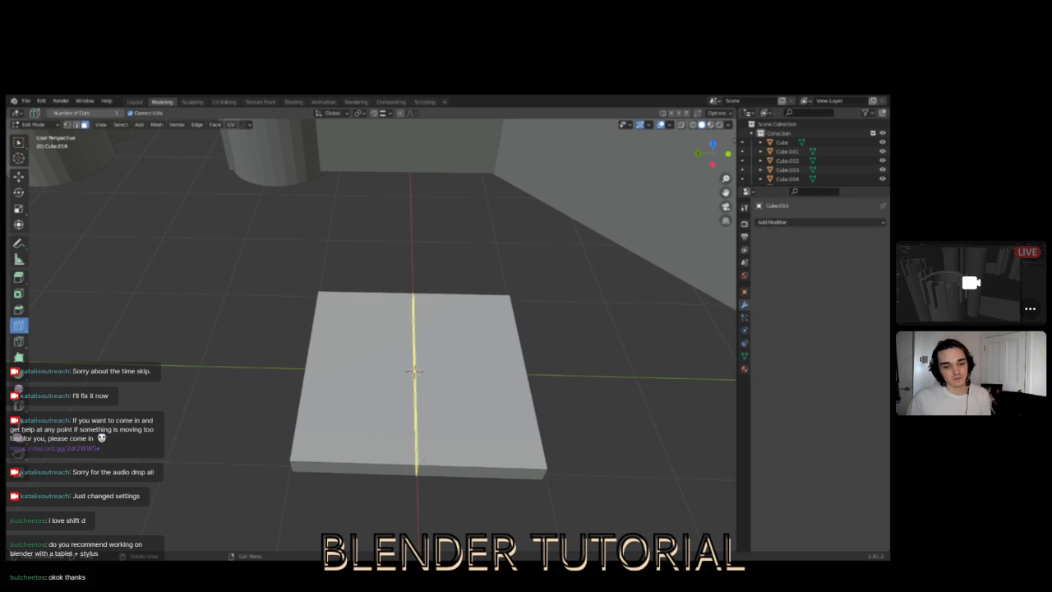
pyautogui.moveTo(417, 459); pyautogui.dragTo(315, 458)
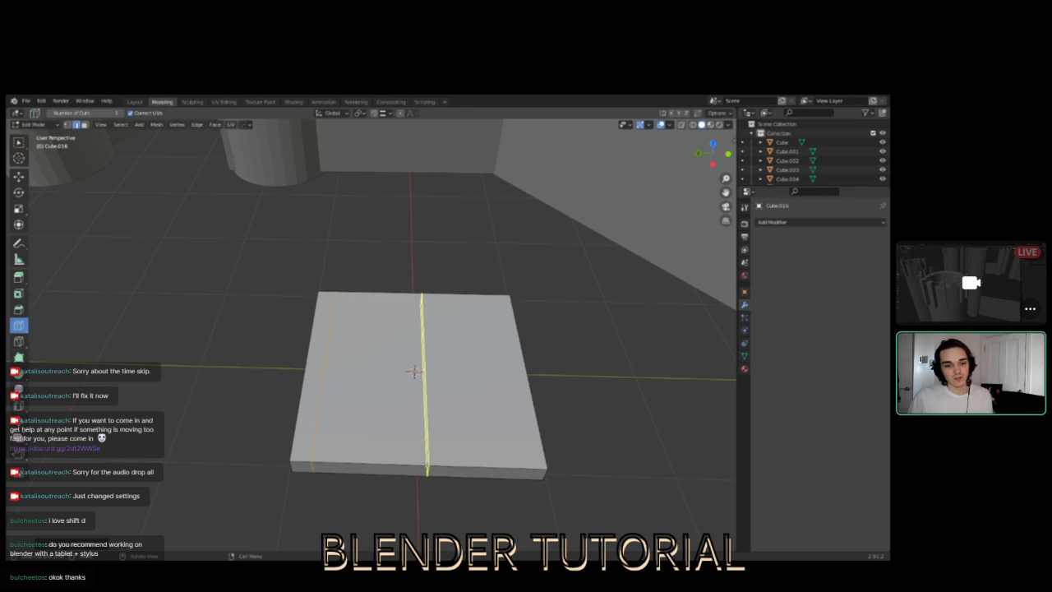
pyautogui.moveTo(425, 469); pyautogui.dragTo(524, 477)
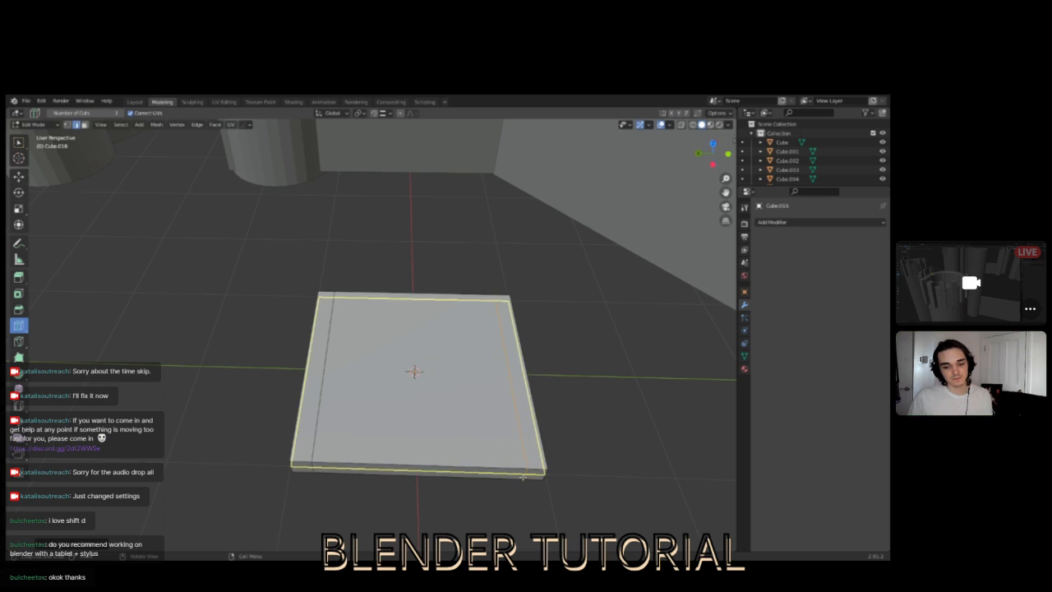
pyautogui.moveTo(479, 515); pyautogui.dragTo(420, 490, button='middle')
pyautogui.moveTo(493, 483); pyautogui.dragTo(229, 237, button='middle')
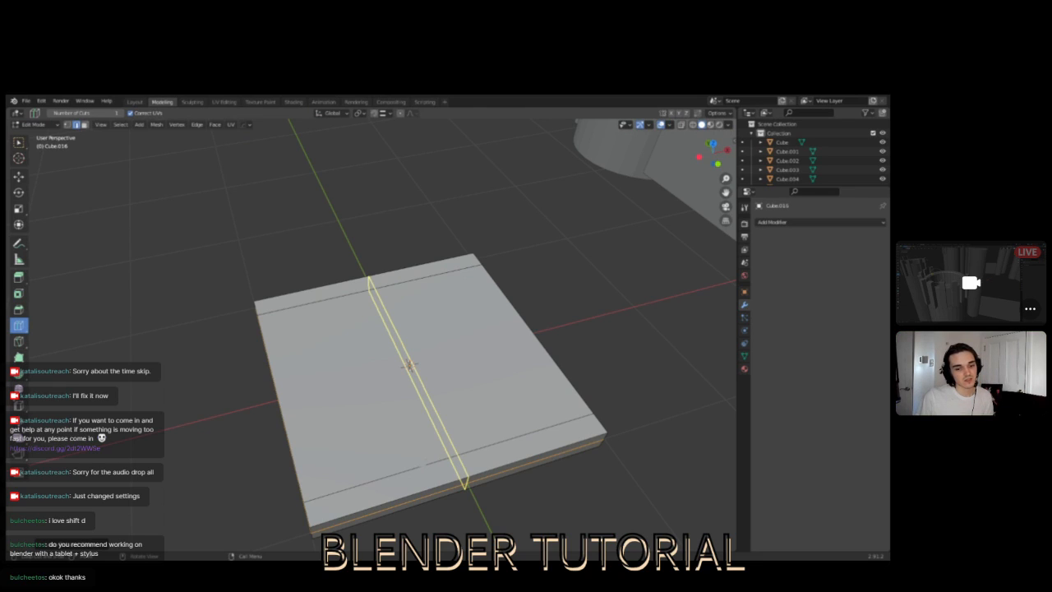
# - Add crosswise loop cuts close to the slab's remaining edges to mark off small corner squares
pyautogui.click(439, 452)
pyautogui.moveTo(439, 451); pyautogui.dragTo(337, 484)
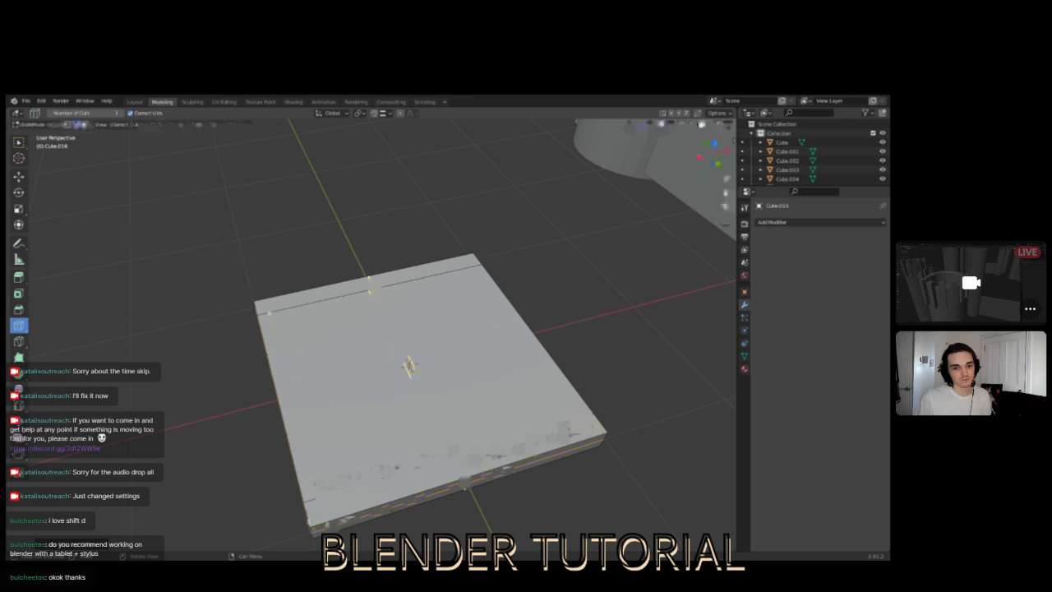
pyautogui.moveTo(461, 361); pyautogui.dragTo(403, 317, button='middle')
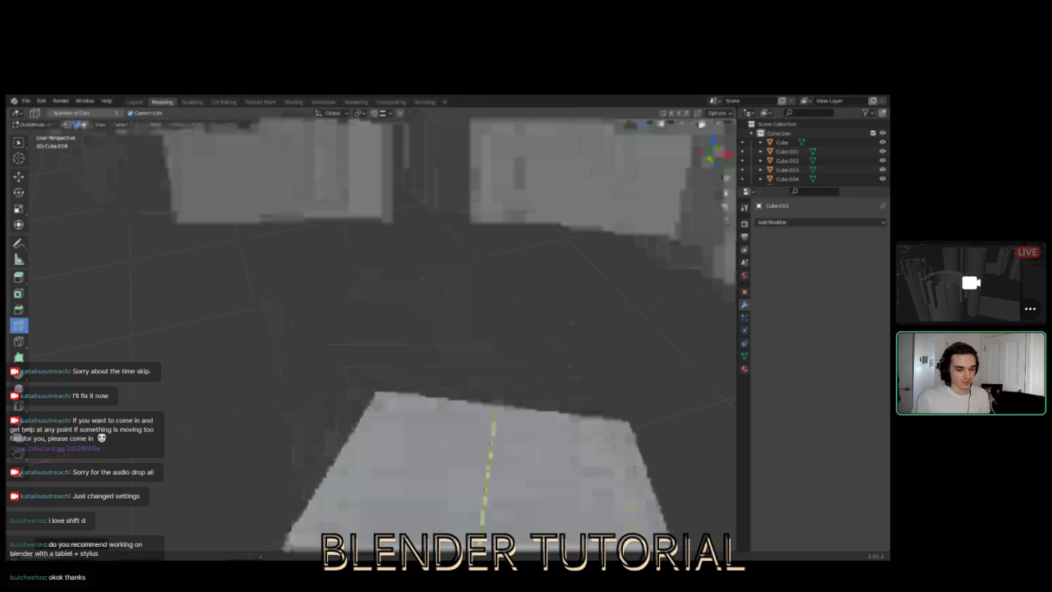
pyautogui.scroll(3, 493, 455)
pyautogui.scroll(-3, 479, 355)
pyautogui.moveTo(480, 354); pyautogui.dragTo(349, 330, button='middle')
pyautogui.scroll(-2, 372, 339)
pyautogui.scroll(5, 371, 339)
pyautogui.scroll(-5, 372, 339)
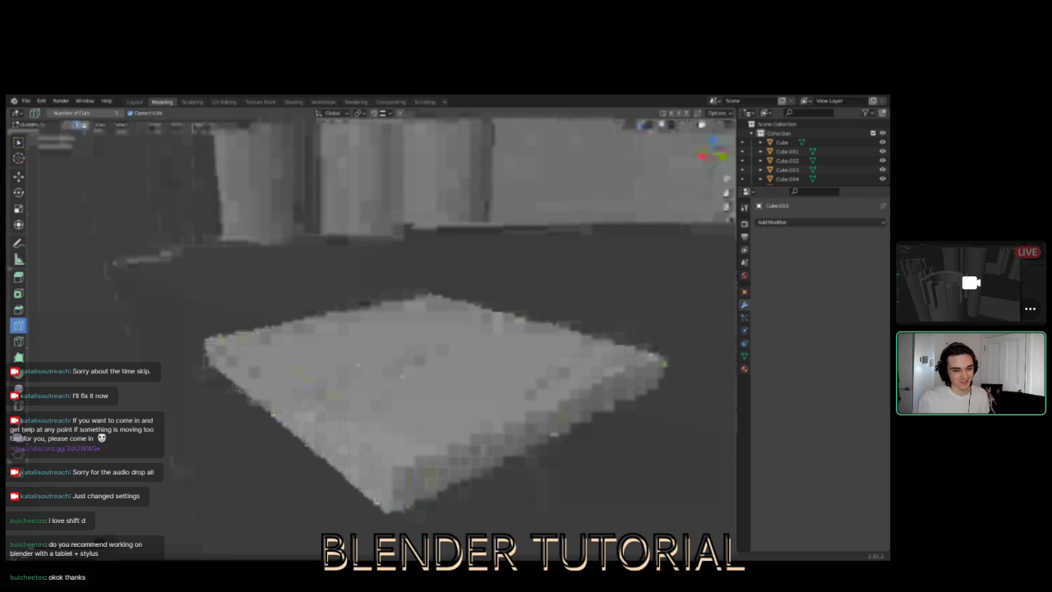
# - Switch to face selection with the Extrude Region tool active for working on the slab's underside
pyautogui.keyDown('shift'); pyautogui.moveTo(386, 354); pyautogui.dragTo(347, 459, button='middle'); pyautogui.keyUp('shift')
pyautogui.scroll(-5, 404, 369)
pyautogui.moveTo(404, 370); pyautogui.dragTo(448, 284, button='middle')
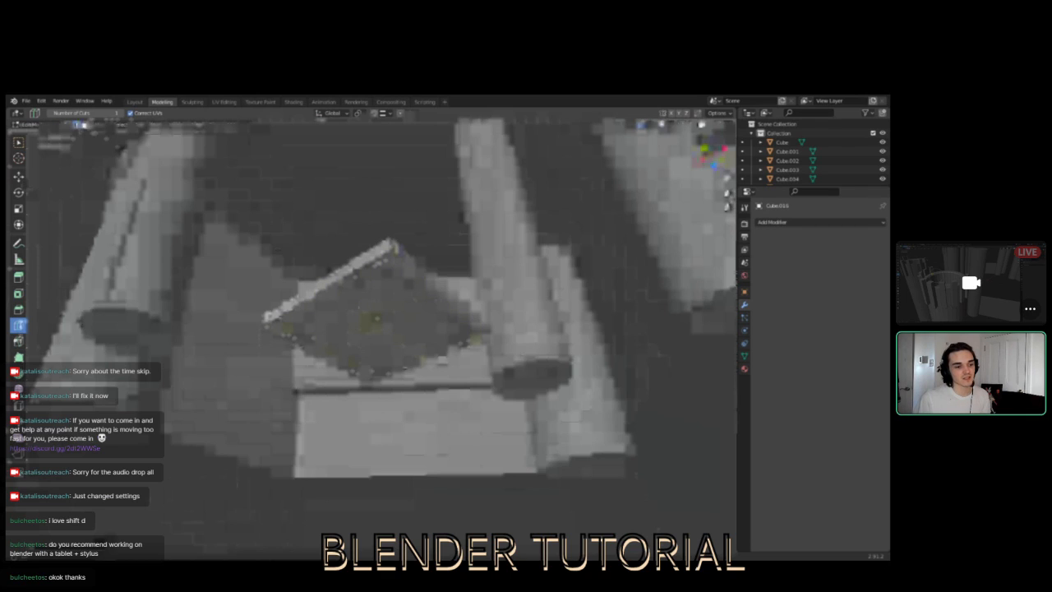
pyautogui.click(18, 279)
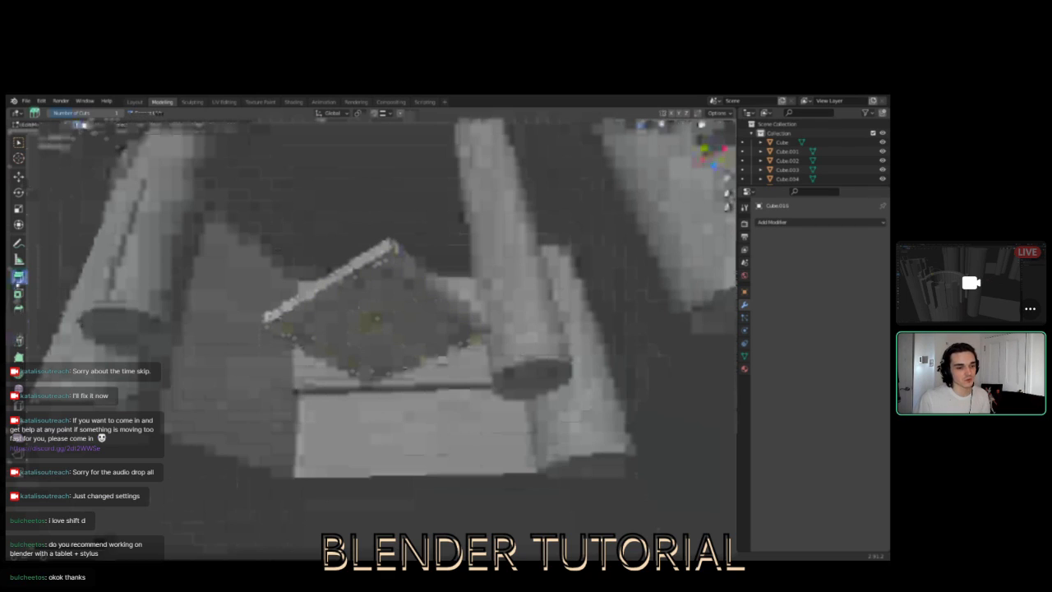
pyautogui.moveTo(374, 325)
pyautogui.mouseDown(button='middle')
pyautogui.moveTo(374, 409)
pyautogui.moveTo(375, 325)
pyautogui.mouseUp(button='middle')
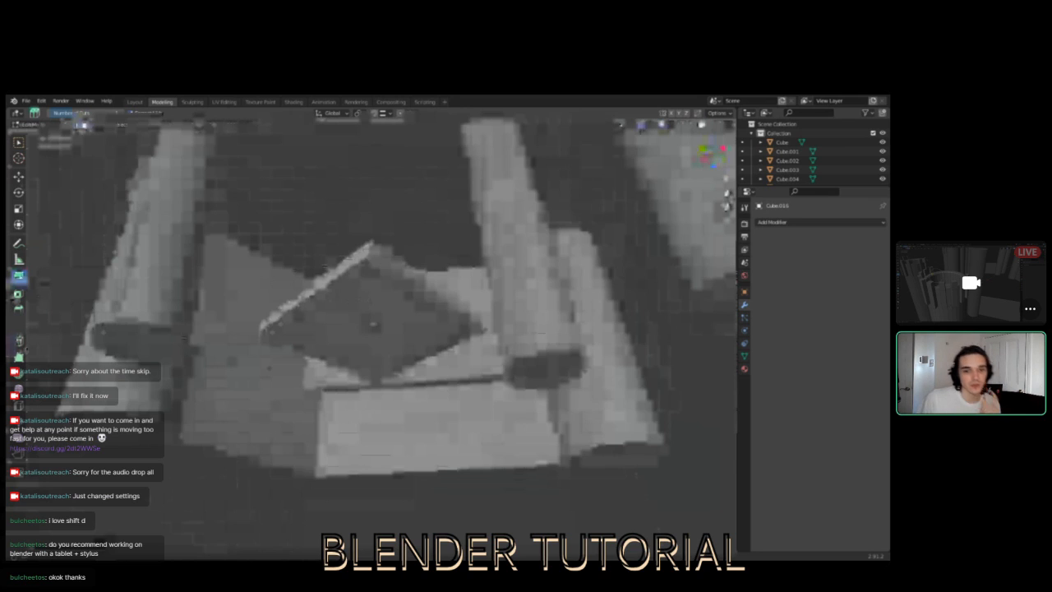
pyautogui.moveTo(373, 326)
pyautogui.mouseDown(button='middle')
pyautogui.moveTo(378, 339)
pyautogui.moveTo(366, 321)
pyautogui.mouseUp(button='middle')
pyautogui.scroll(3, 372, 329)
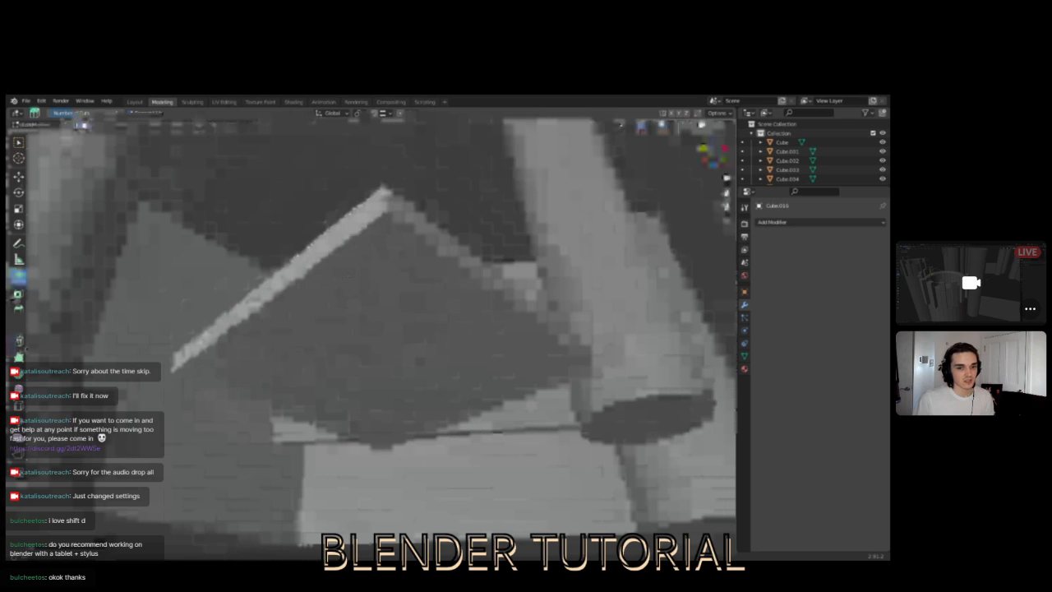
pyautogui.click(381, 235)
pyautogui.moveTo(381, 239); pyautogui.dragTo(361, 378, button='middle')
pyautogui.scroll(-4, 386, 320)
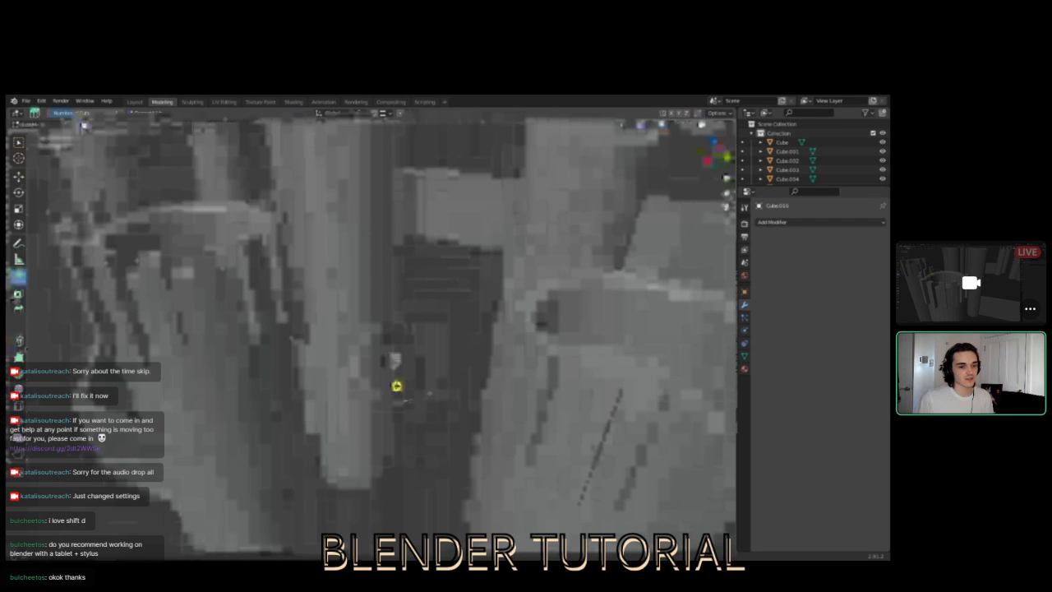
# - Extrude the four small corner faces on the slab's underside downward to form legs
pyautogui.moveTo(396, 385); pyautogui.dragTo(183, 244, button='middle')
pyautogui.scroll(4, 402, 442)
pyautogui.scroll(-4, 402, 441)
pyautogui.press('c')
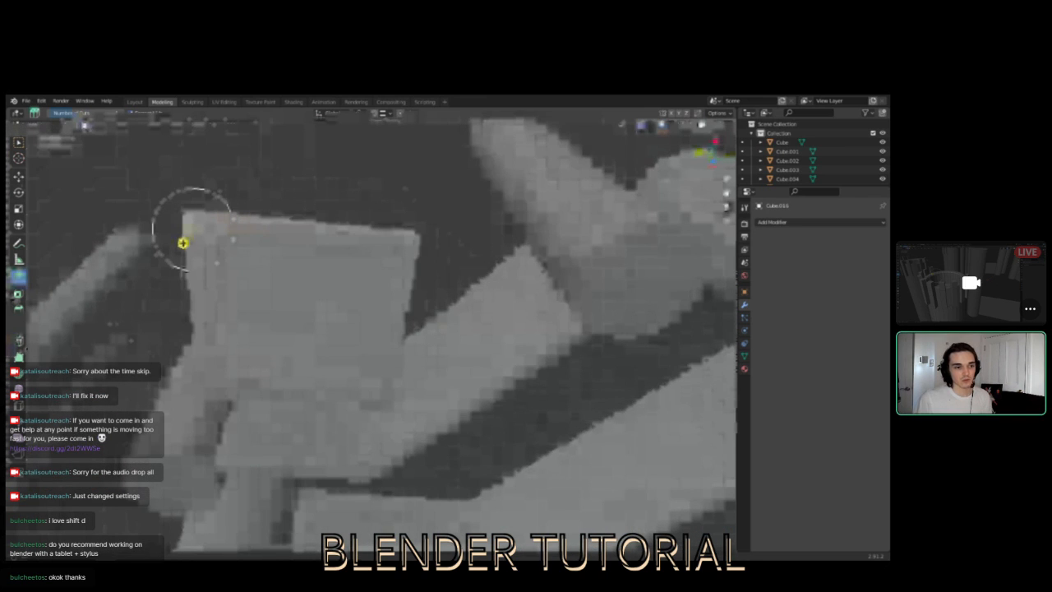
pyautogui.keyDown('shift'); pyautogui.click(406, 249); pyautogui.keyUp('shift')
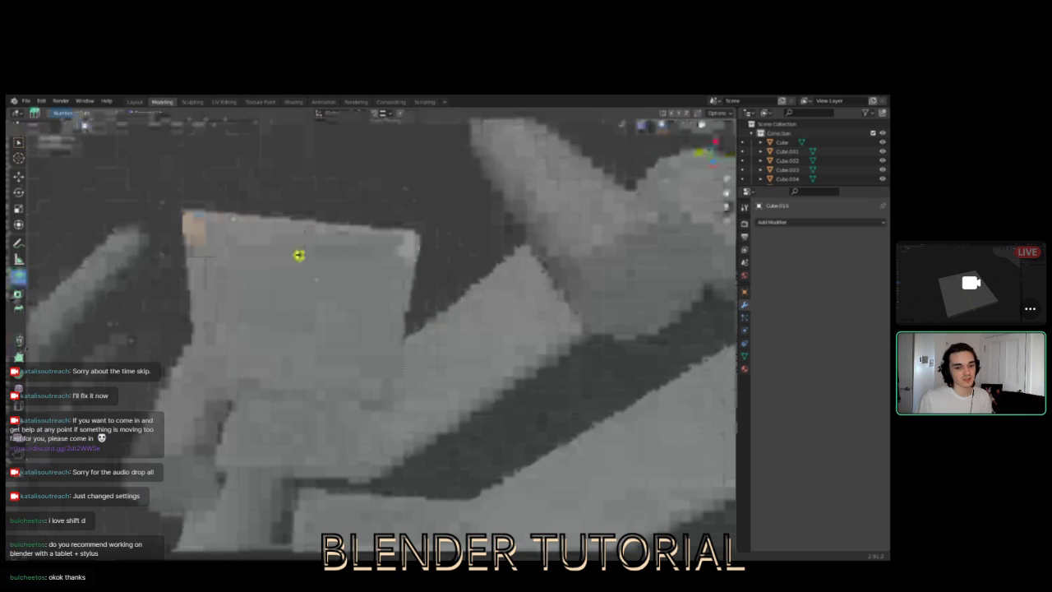
pyautogui.keyDown('shift'); pyautogui.click(384, 406); pyautogui.keyUp('shift')
pyautogui.keyDown('shift'); pyautogui.click(211, 394); pyautogui.keyUp('shift')
pyautogui.moveTo(296, 348)
pyautogui.mouseDown(button='middle')
pyautogui.moveTo(359, 439)
pyautogui.moveTo(402, 437)
pyautogui.moveTo(374, 407)
pyautogui.moveTo(364, 376)
pyautogui.moveTo(307, 369)
pyautogui.moveTo(319, 373)
pyautogui.moveTo(310, 337)
pyautogui.mouseUp(button='middle')
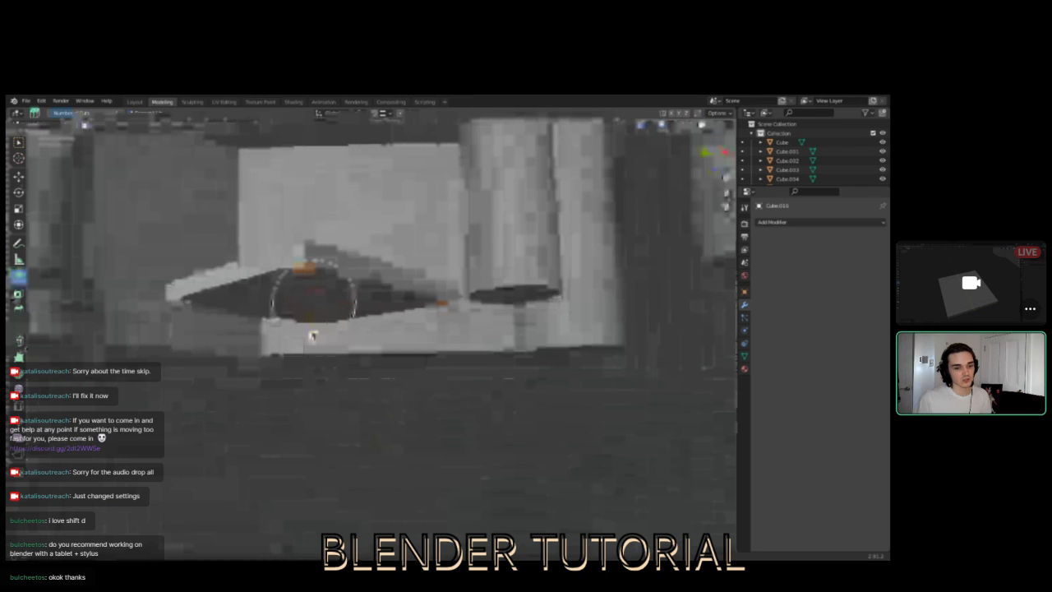
pyautogui.press('e')
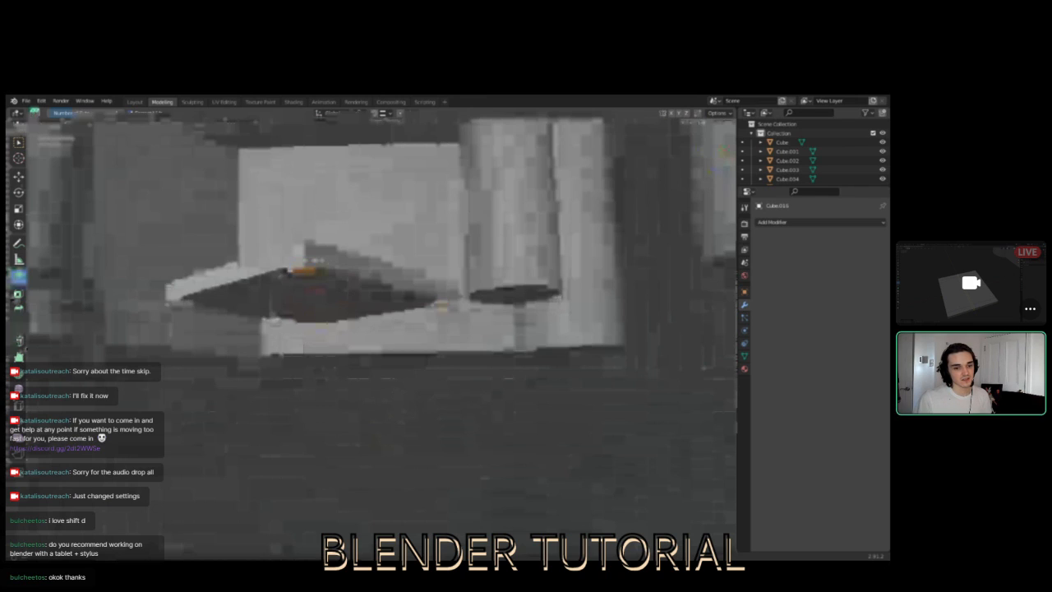
pyautogui.click(276, 319)
pyautogui.moveTo(275, 318); pyautogui.dragTo(294, 384, button='middle')
pyautogui.moveTo(290, 476); pyautogui.dragTo(468, 444, button='middle')
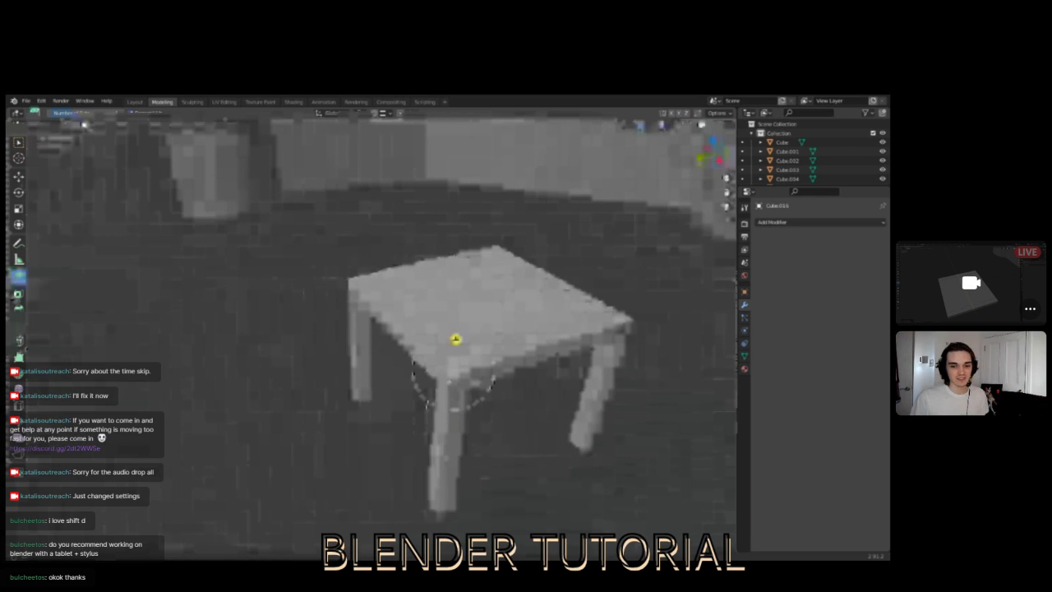
# - Select the strip of top faces along one edge of the seat and extrude it upward to form a backrest
pyautogui.keyDown('shift'); pyautogui.click(533, 346); pyautogui.keyUp('shift')
pyautogui.keyDown('shift'); pyautogui.click(619, 318); pyautogui.keyUp('shift')
pyautogui.moveTo(619, 318); pyautogui.dragTo(605, 284, button='middle')
pyautogui.moveTo(414, 361); pyautogui.dragTo(540, 442, button='middle')
pyautogui.moveTo(420, 262); pyautogui.dragTo(416, 450, button='middle')
pyautogui.scroll(3, 469, 294)
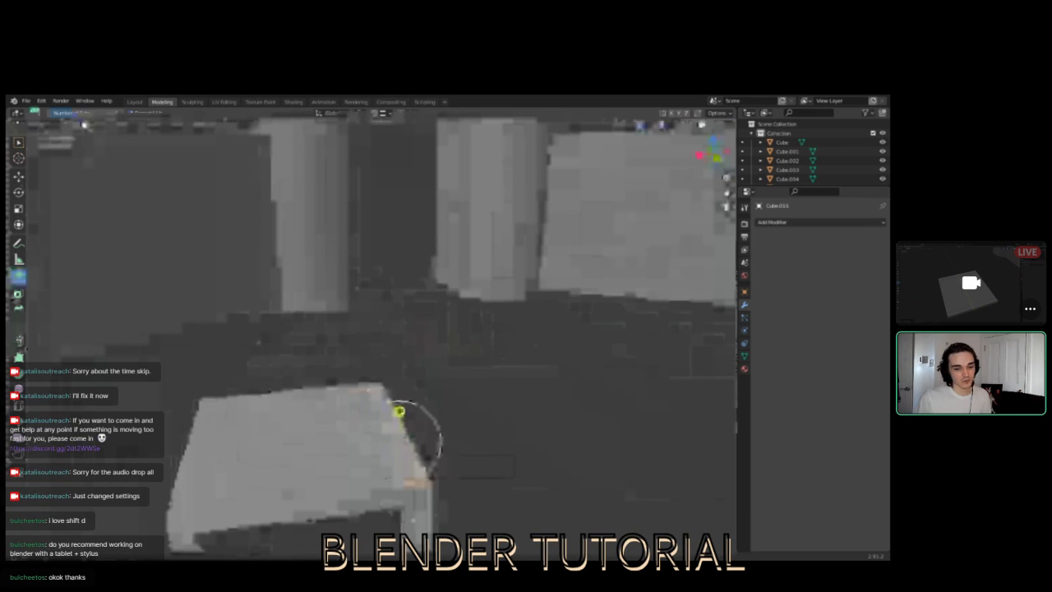
pyautogui.keyDown('shift'); pyautogui.click(378, 392); pyautogui.keyUp('shift')
pyautogui.moveTo(391, 394); pyautogui.dragTo(380, 296, button='middle')
pyautogui.moveTo(381, 296); pyautogui.dragTo(382, 127)
pyautogui.moveTo(382, 130); pyautogui.dragTo(264, 250, button='middle')
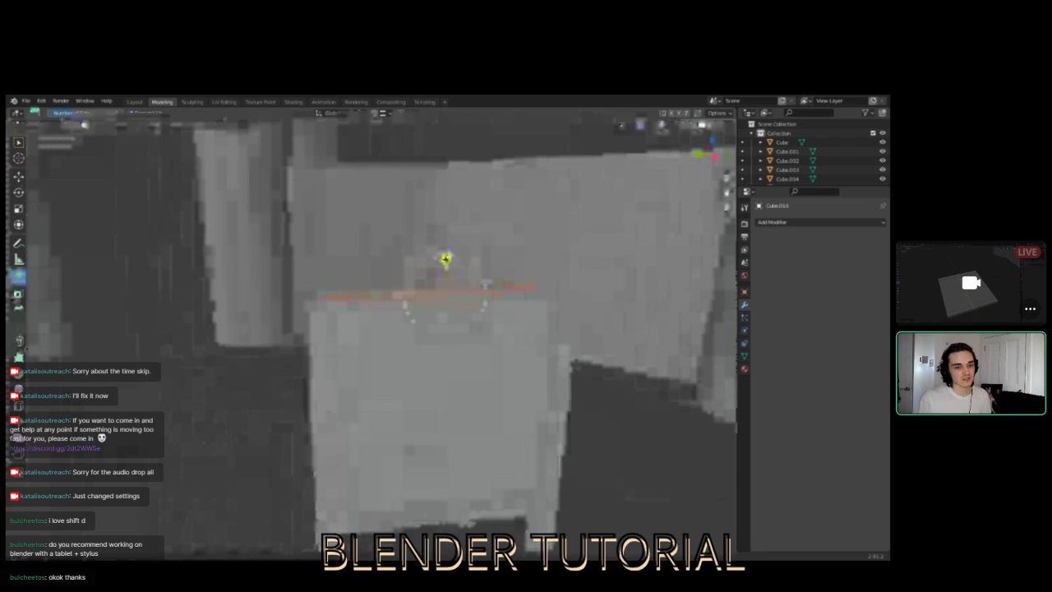
pyautogui.moveTo(486, 283); pyautogui.dragTo(642, 333, button='middle')
pyautogui.moveTo(642, 247); pyautogui.dragTo(531, 265, button='middle')
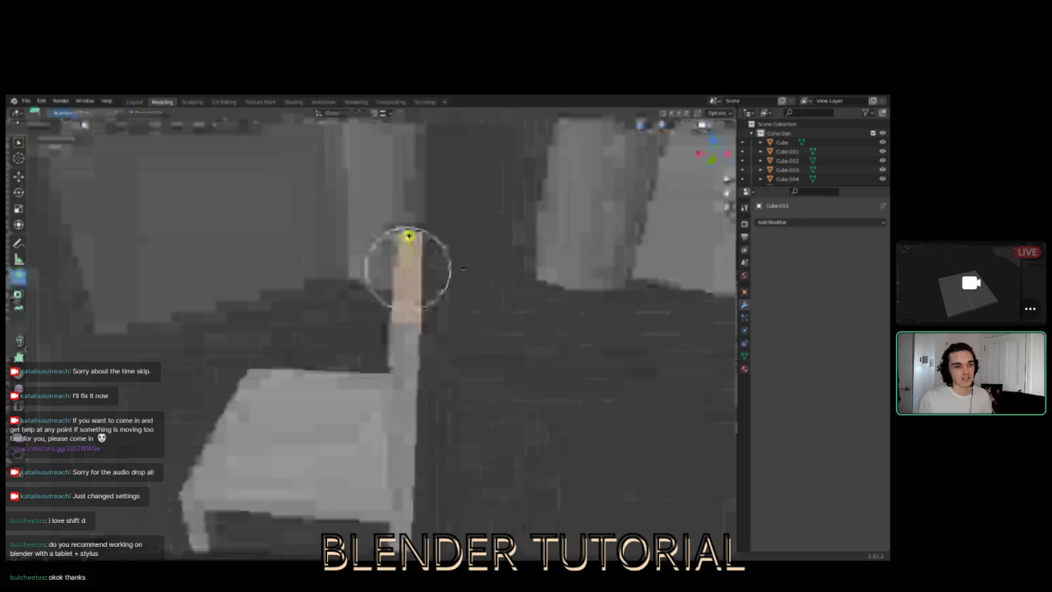
# - Activate the Move tool, check the backrest from several sides, and return the chair to Object Mode
pyautogui.click(16, 176)
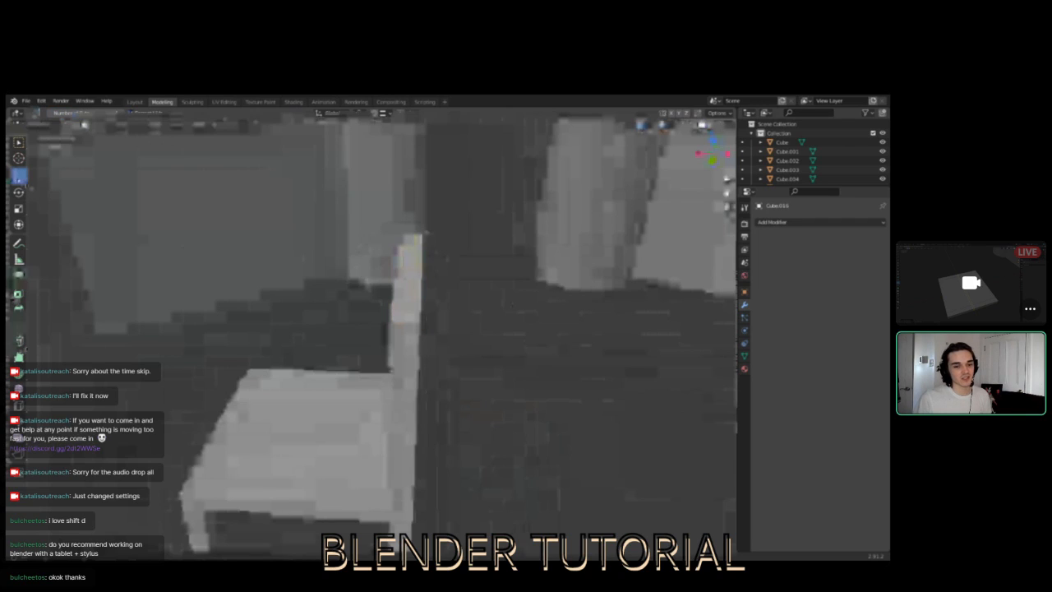
pyautogui.click(404, 289)
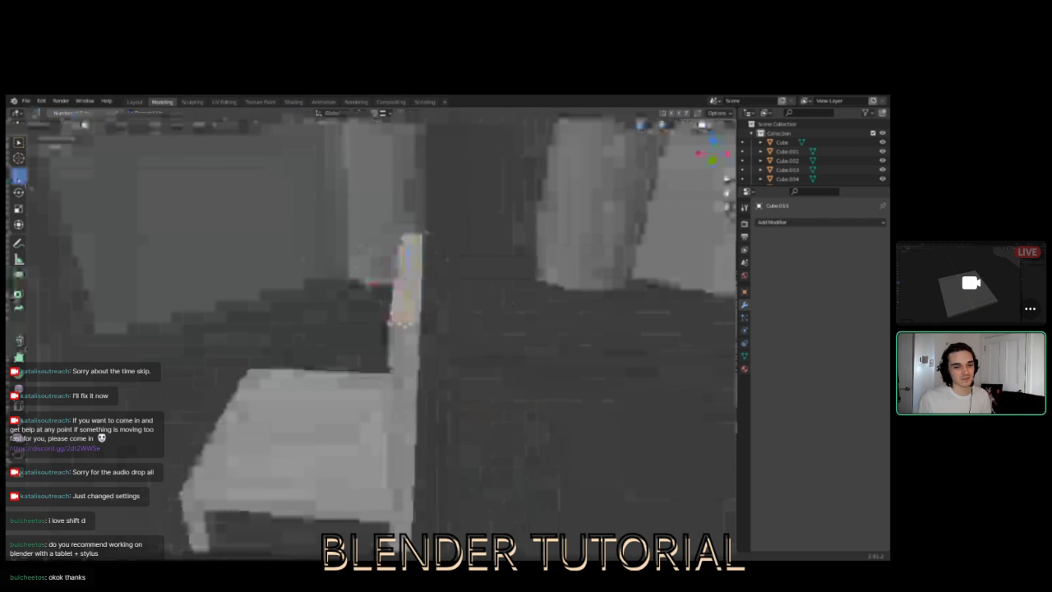
pyautogui.moveTo(411, 313); pyautogui.dragTo(475, 319, button='middle')
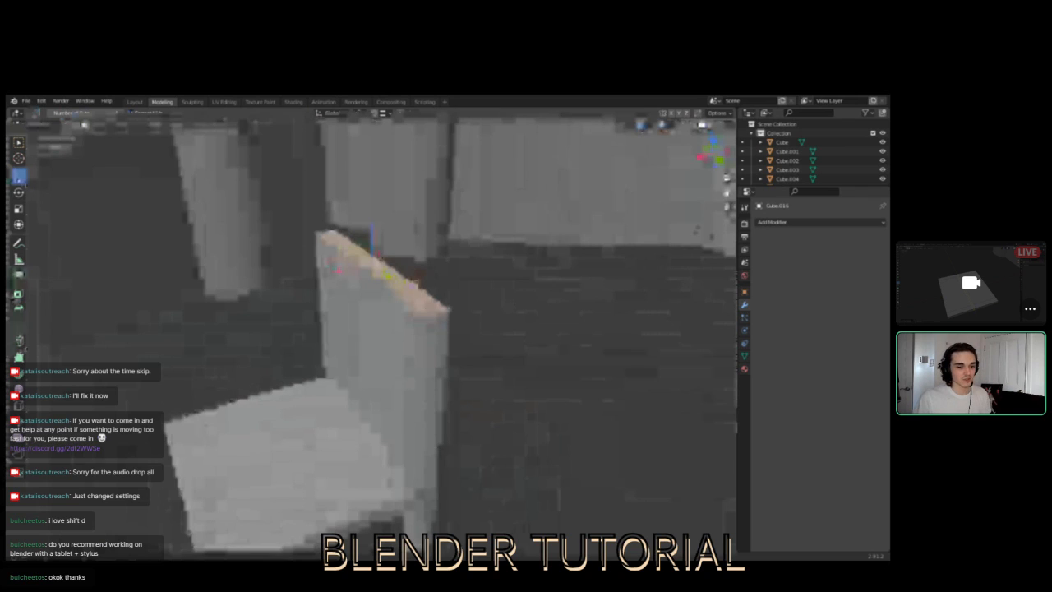
pyautogui.scroll(-3, 475, 319)
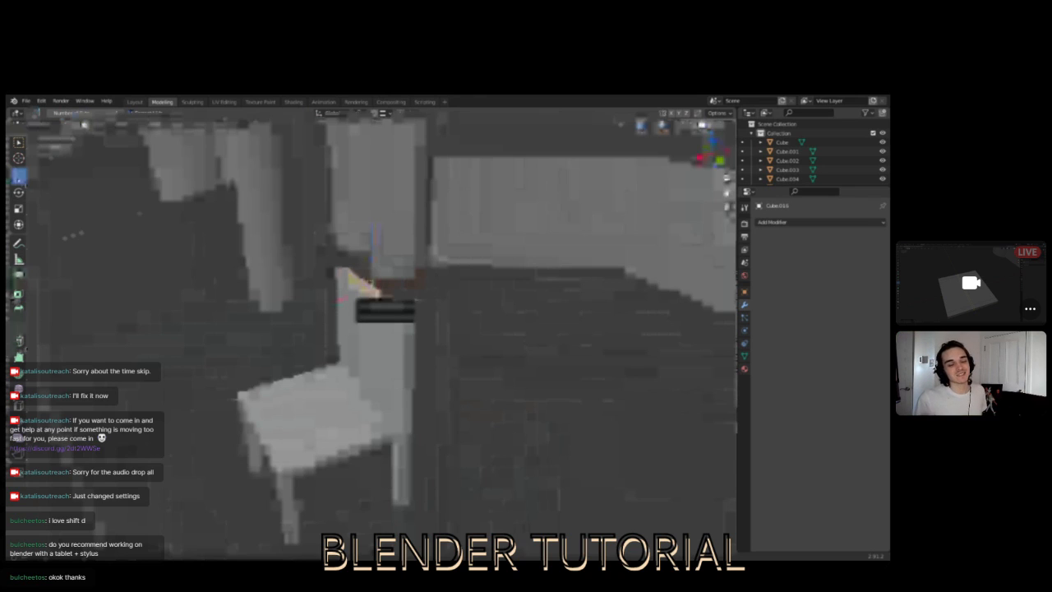
pyautogui.scroll(-3, 362, 292)
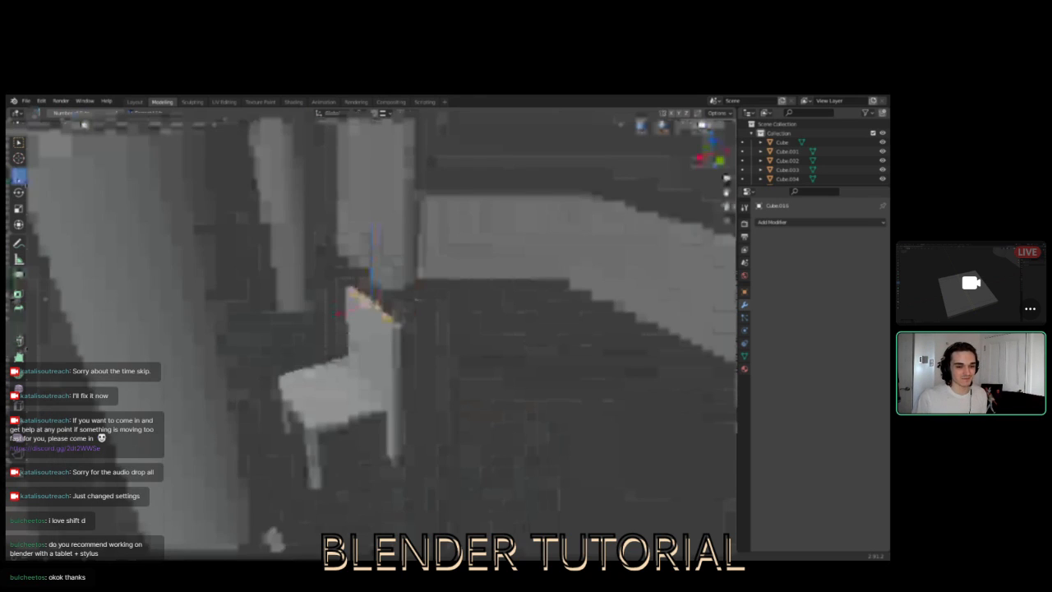
pyautogui.moveTo(362, 292)
pyautogui.mouseDown(button='middle')
pyautogui.moveTo(328, 267)
pyautogui.moveTo(365, 289)
pyautogui.mouseUp(button='middle')
pyautogui.press('e')
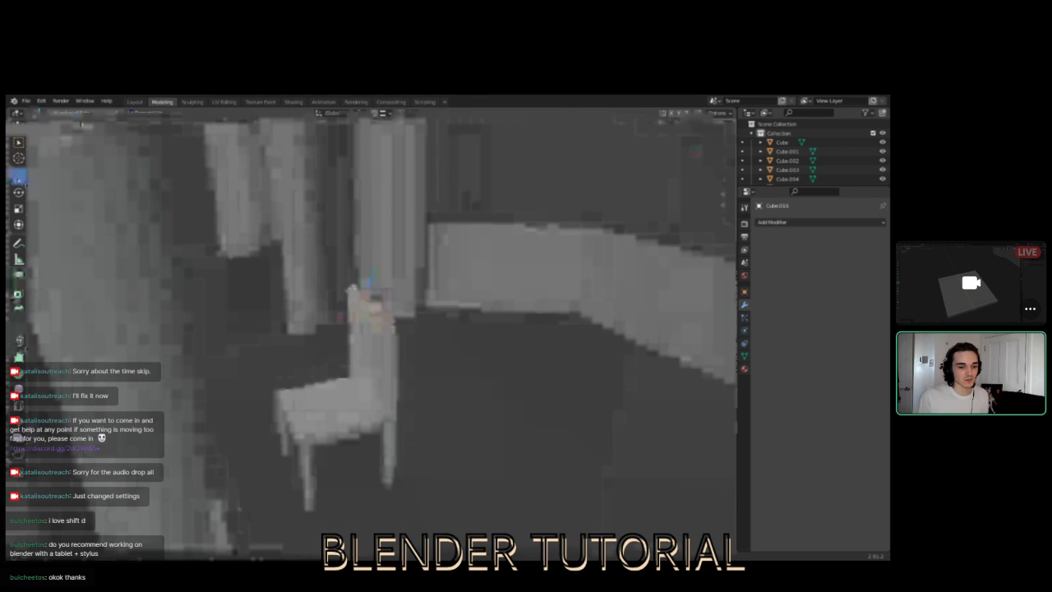
pyautogui.moveTo(366, 290); pyautogui.dragTo(419, 291, button='middle')
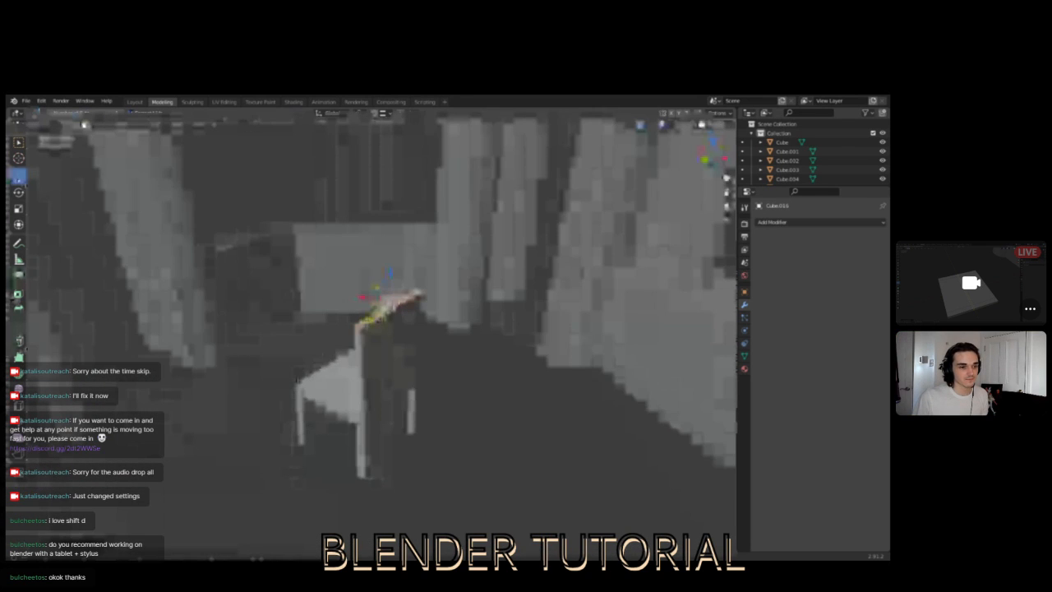
pyautogui.click(41, 125)
pyautogui.click(42, 138)
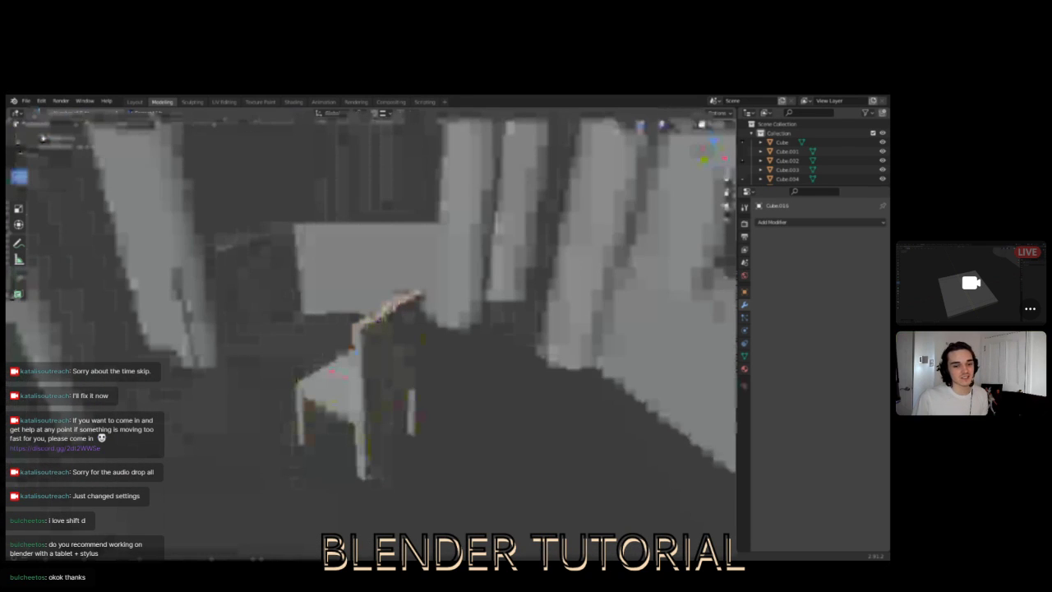
# - Lift the whole chair above the ground inside the enclosure and scale it down uniformly
pyautogui.moveTo(419, 346); pyautogui.dragTo(490, 413, button='middle')
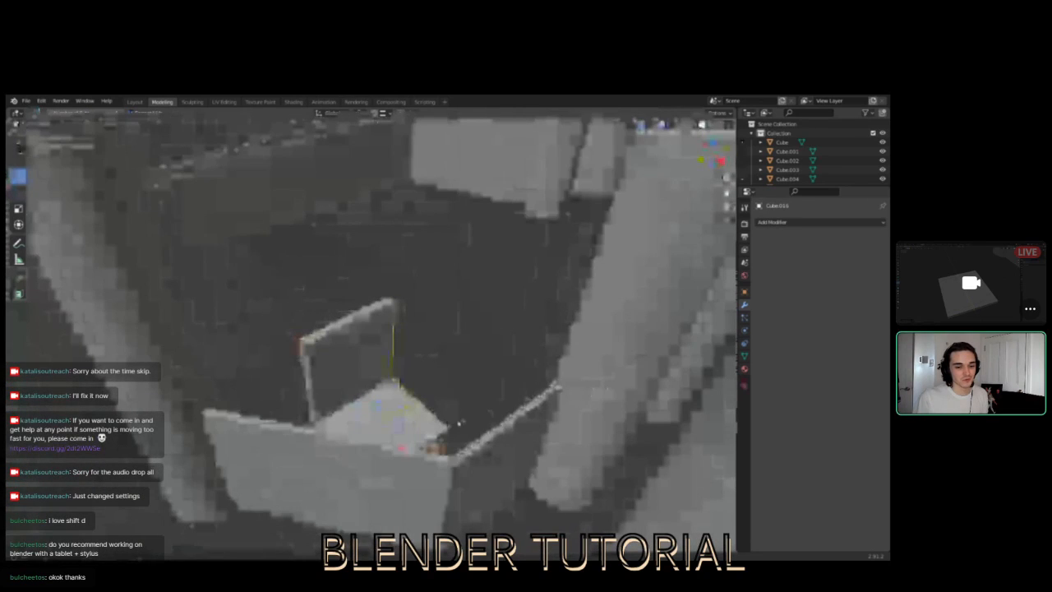
pyautogui.moveTo(379, 402); pyautogui.dragTo(378, 316)
pyautogui.scroll(-4, 357, 343)
pyautogui.scroll(-3, 358, 344)
pyautogui.moveTo(346, 417); pyautogui.dragTo(366, 372, button='middle')
pyautogui.moveTo(370, 353)
pyautogui.mouseDown()
pyautogui.moveTo(388, 365)
pyautogui.moveTo(374, 353)
pyautogui.mouseUp()
pyautogui.moveTo(376, 367); pyautogui.dragTo(514, 409, button='middle')
pyautogui.moveTo(429, 380); pyautogui.dragTo(404, 401)
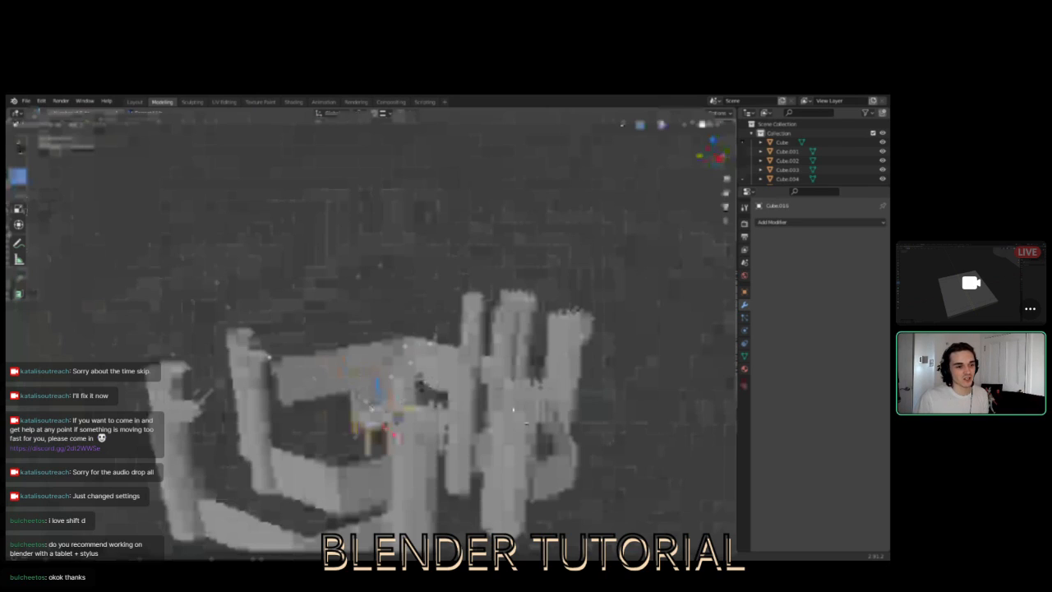
pyautogui.click(19, 210)
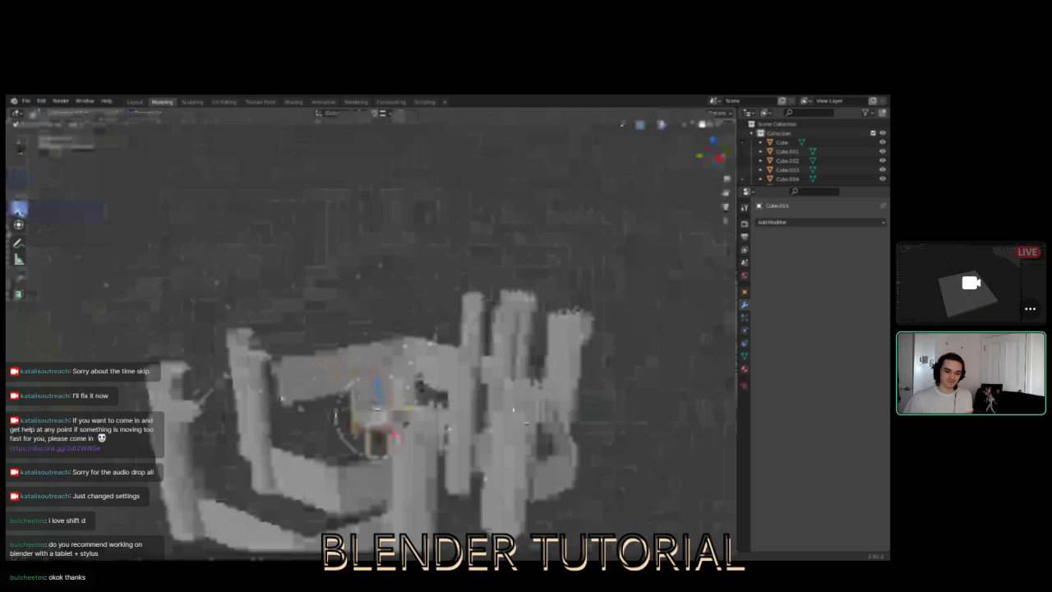
pyautogui.moveTo(338, 407); pyautogui.dragTo(362, 413)
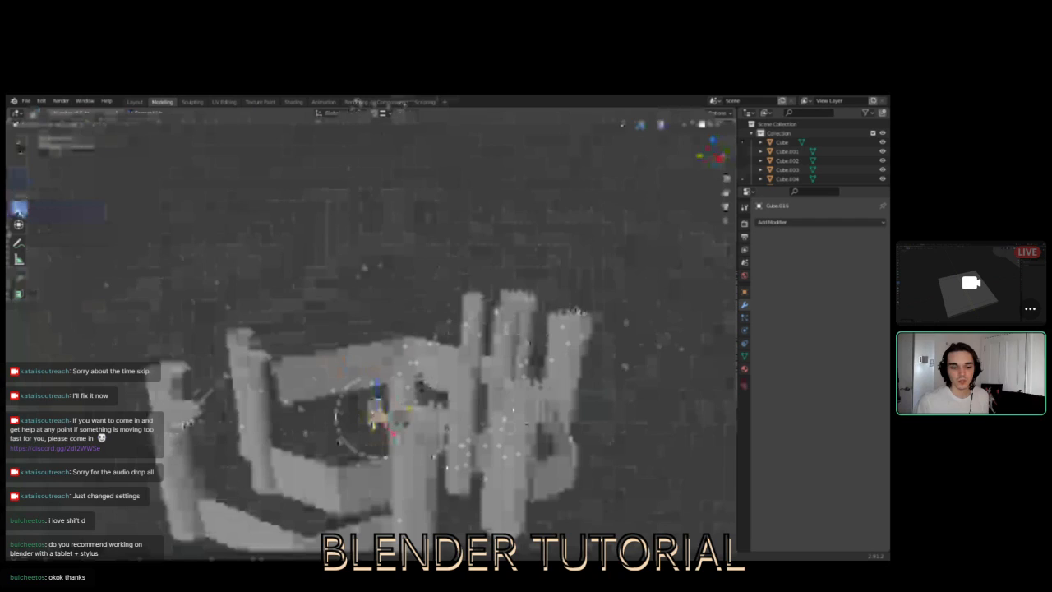
# - Move the chair onto the top of one of the battlemented towers, inside its rim
pyautogui.click(22, 176)
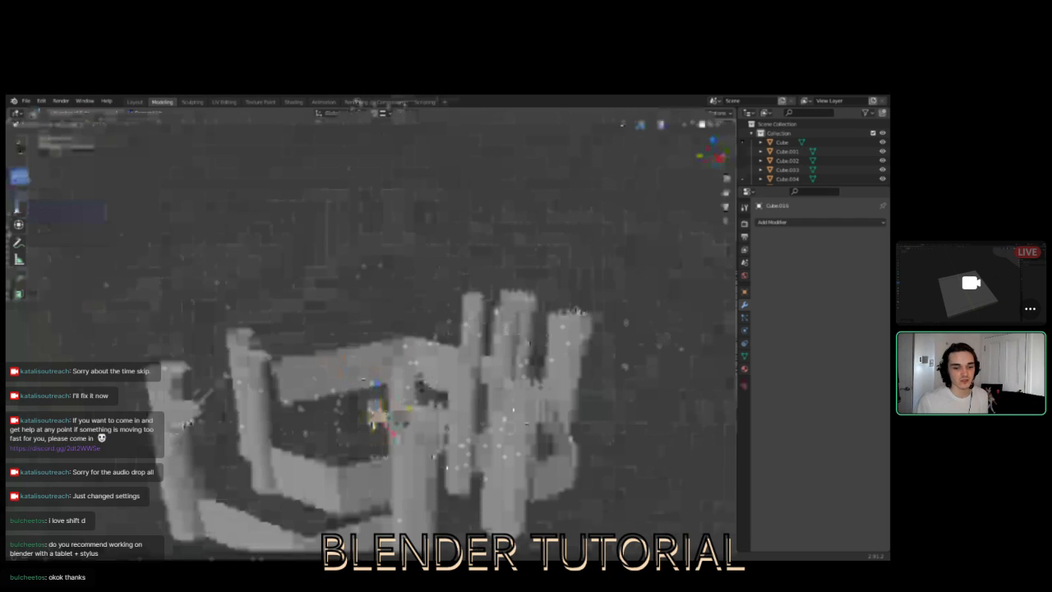
pyautogui.press('g')
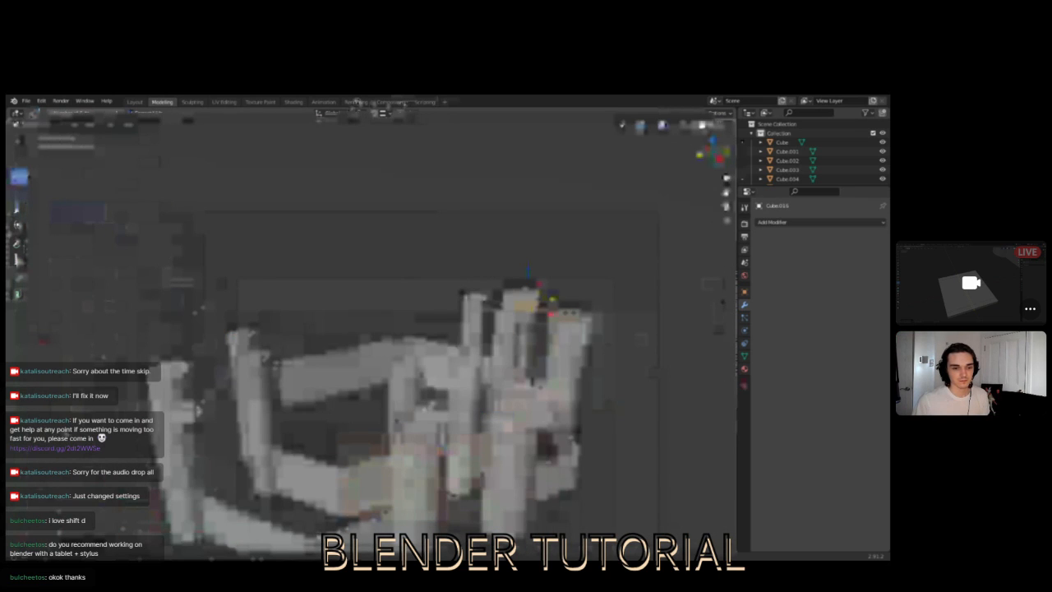
pyautogui.moveTo(576, 229); pyautogui.dragTo(427, 252, button='middle')
pyautogui.scroll(4, 426, 253)
pyautogui.moveTo(439, 166); pyautogui.dragTo(446, 236)
pyautogui.moveTo(409, 275); pyautogui.dragTo(565, 271)
pyautogui.moveTo(565, 272); pyautogui.dragTo(508, 319, button='middle')
pyautogui.moveTo(178, 307); pyautogui.dragTo(266, 265)
pyautogui.moveTo(290, 228); pyautogui.dragTo(290, 284)
pyautogui.moveTo(290, 283); pyautogui.dragTo(460, 346, button='middle')
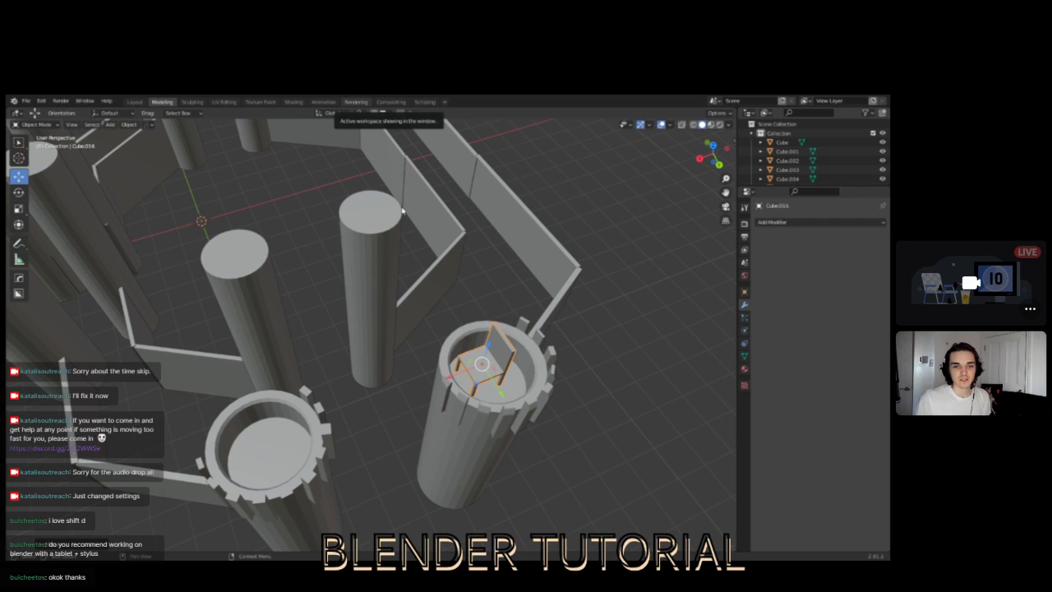
# - Scale the chair down uniformly so it is small relative to the hollow top of the tower
pyautogui.moveTo(485, 356); pyautogui.dragTo(340, 378, button='middle')
pyautogui.scroll(4, 531, 308)
pyautogui.keyDown('shift'); pyautogui.moveTo(531, 309); pyautogui.dragTo(348, 339, button='middle'); pyautogui.keyUp('shift')
pyautogui.scroll(-8, 518, 307)
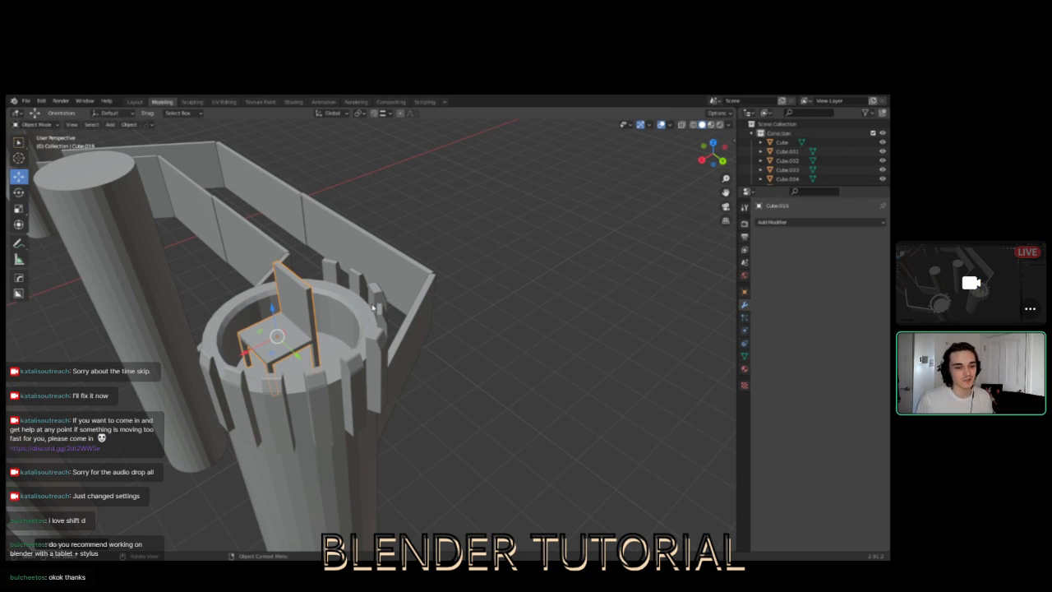
pyautogui.scroll(5, 418, 323)
pyautogui.scroll(-2, 413, 331)
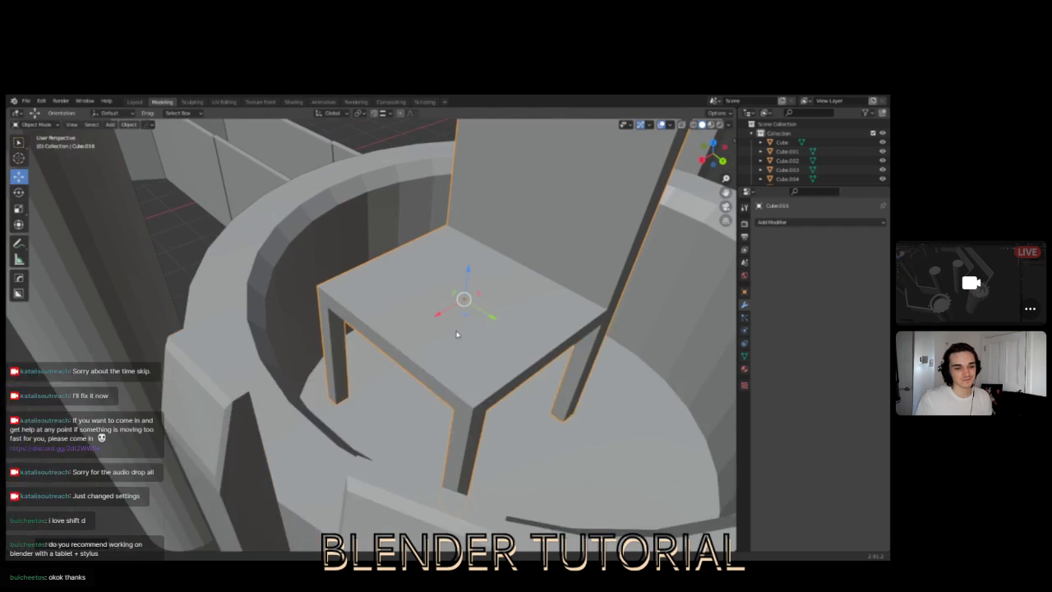
pyautogui.scroll(-4, 518, 306)
pyautogui.click(22, 211)
pyautogui.moveTo(439, 310); pyautogui.dragTo(427, 314)
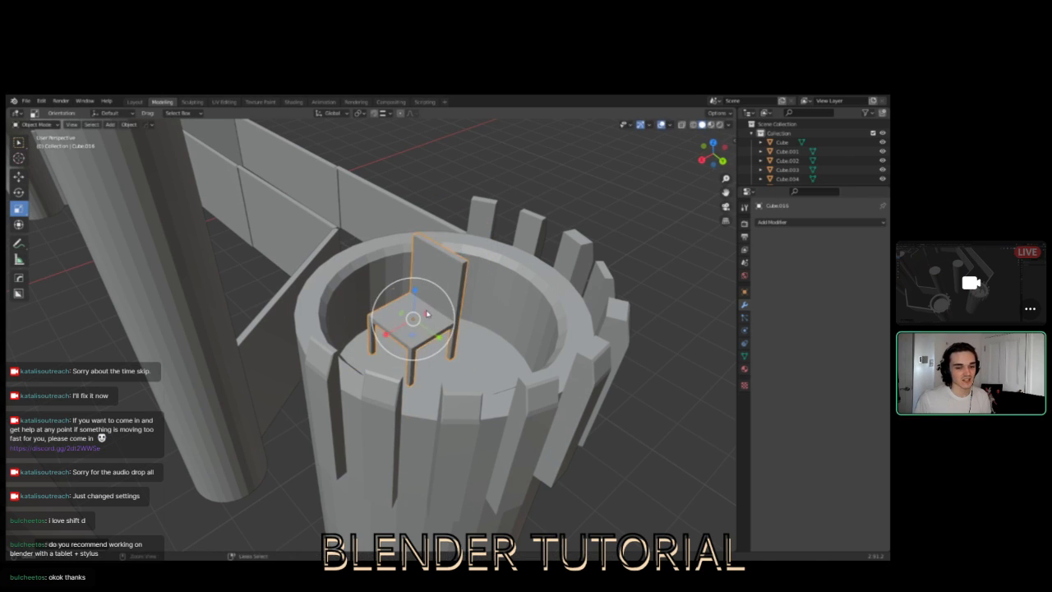
pyautogui.hotkey('ctrl', 'z')
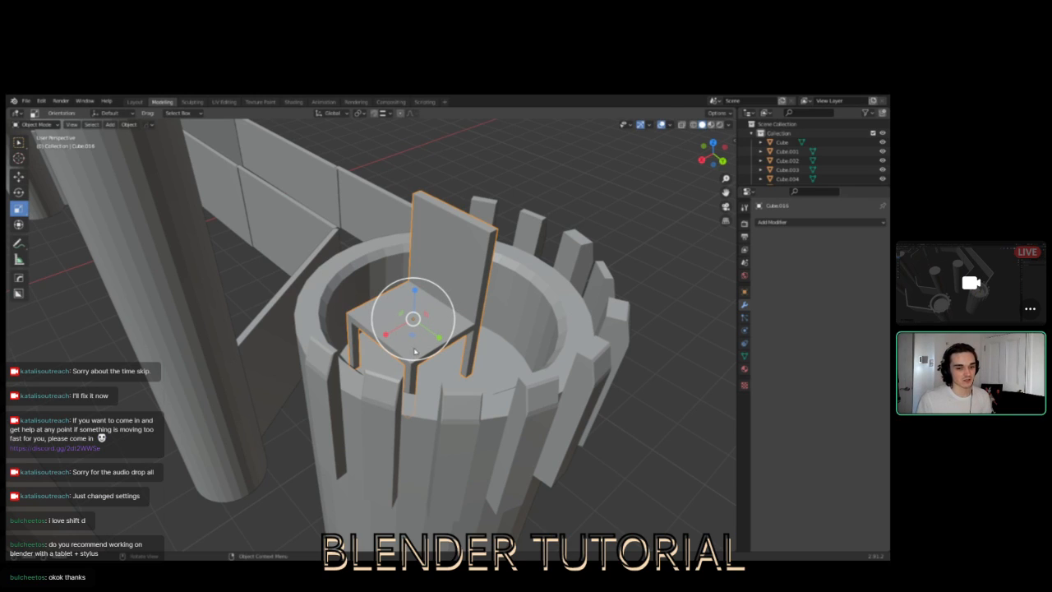
pyautogui.moveTo(455, 313); pyautogui.dragTo(433, 316)
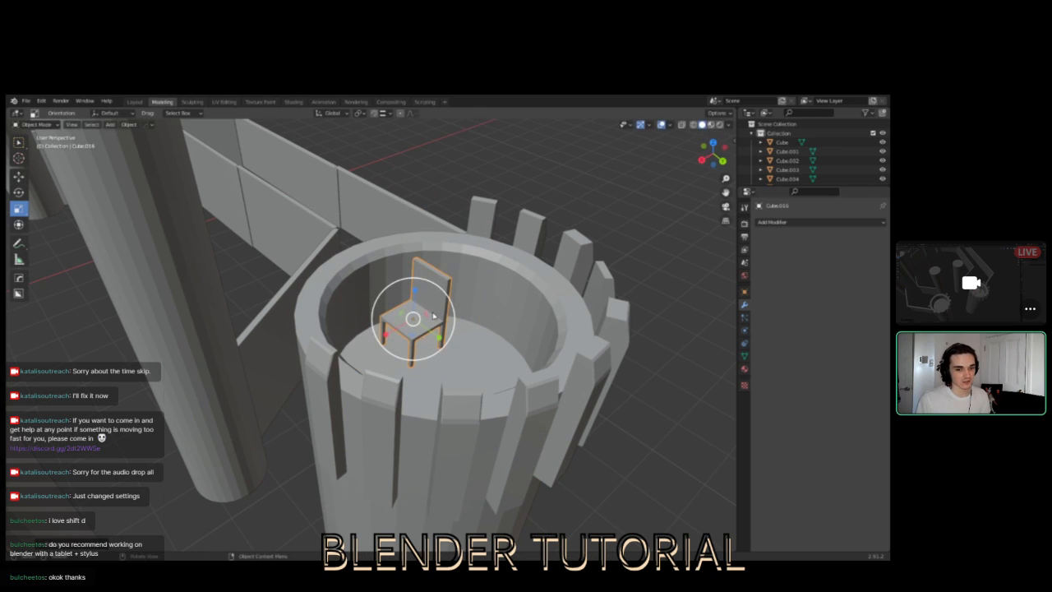
# - Lower the chair onto the tower's recessed floor and adjust its horizontal position there
pyautogui.click(18, 176)
pyautogui.moveTo(414, 300); pyautogui.dragTo(414, 331)
pyautogui.moveTo(413, 330); pyautogui.dragTo(363, 335, button='middle')
pyautogui.moveTo(316, 355); pyautogui.dragTo(318, 358)
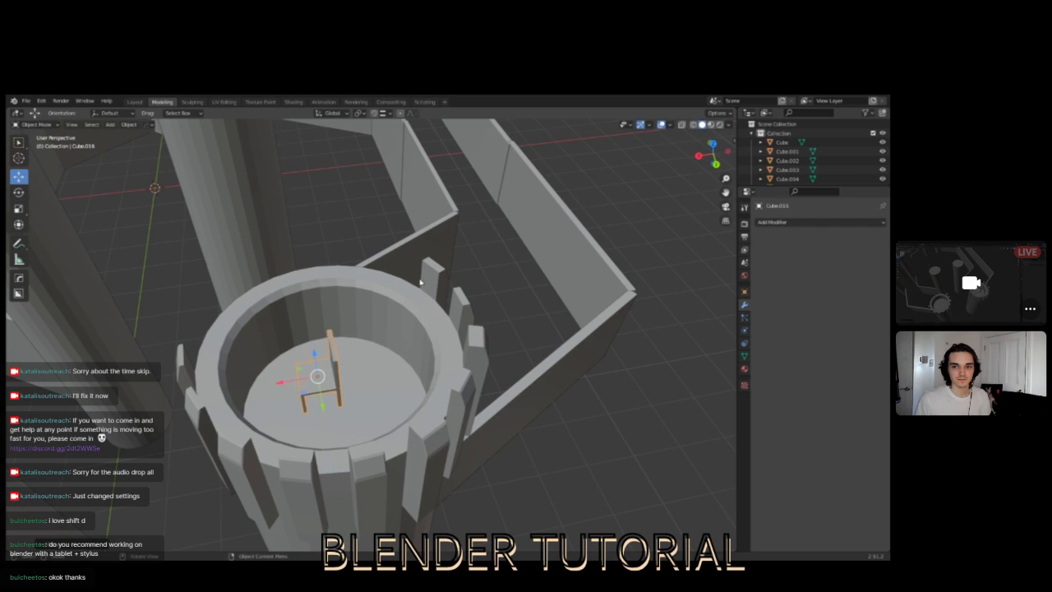
# - Rotate the chair about the vertical axis on the tower's floor and deselect it
pyautogui.moveTo(420, 282); pyautogui.dragTo(452, 263, button='middle')
pyautogui.scroll(-6, 451, 263)
pyautogui.moveTo(522, 258); pyautogui.dragTo(430, 298, button='middle')
pyautogui.scroll(3, 430, 298)
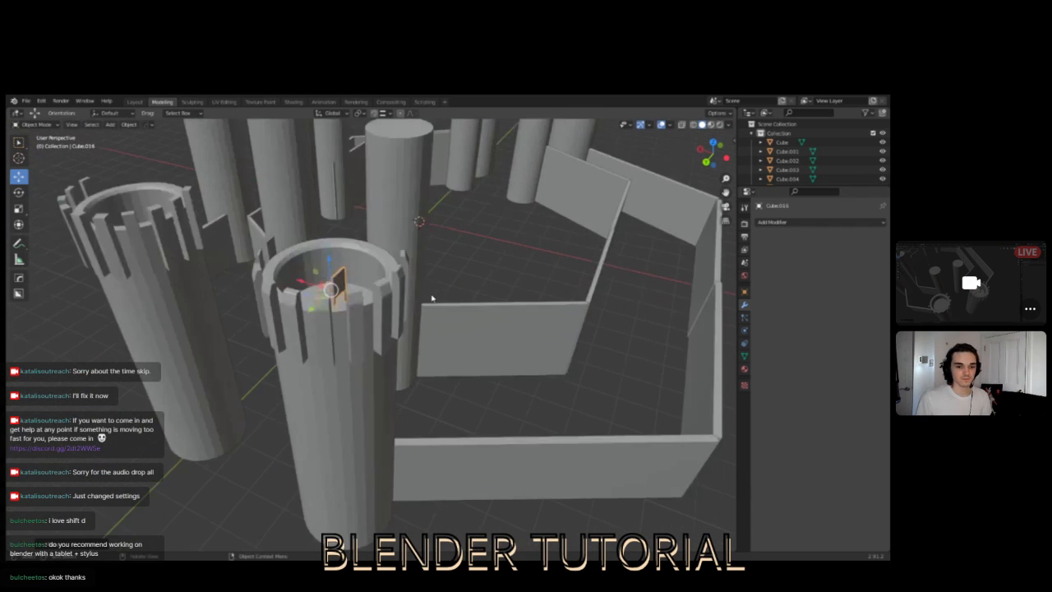
pyautogui.moveTo(314, 323); pyautogui.dragTo(438, 335, button='middle')
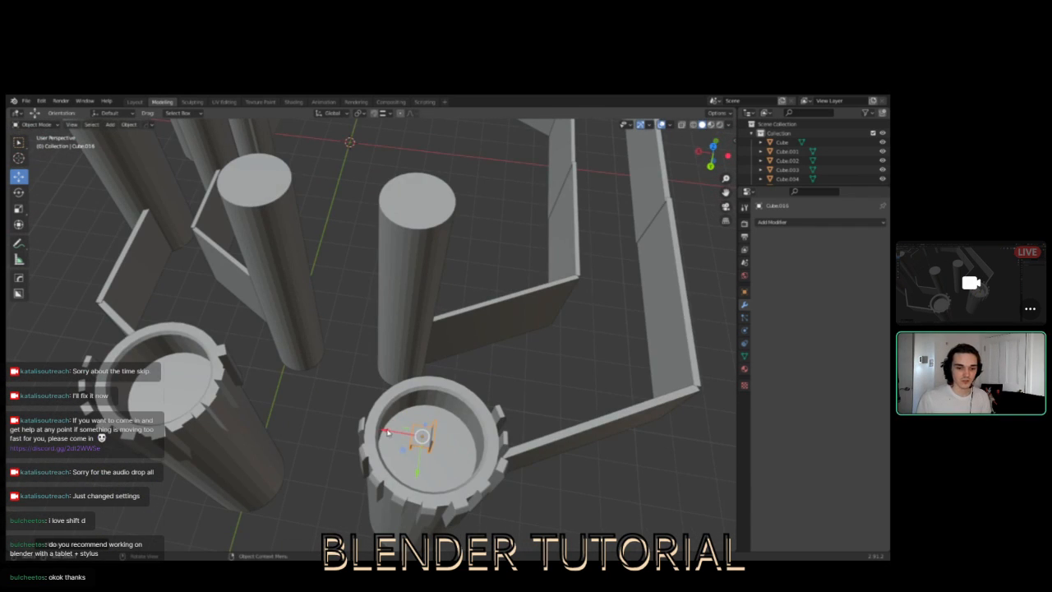
pyautogui.click(18, 192)
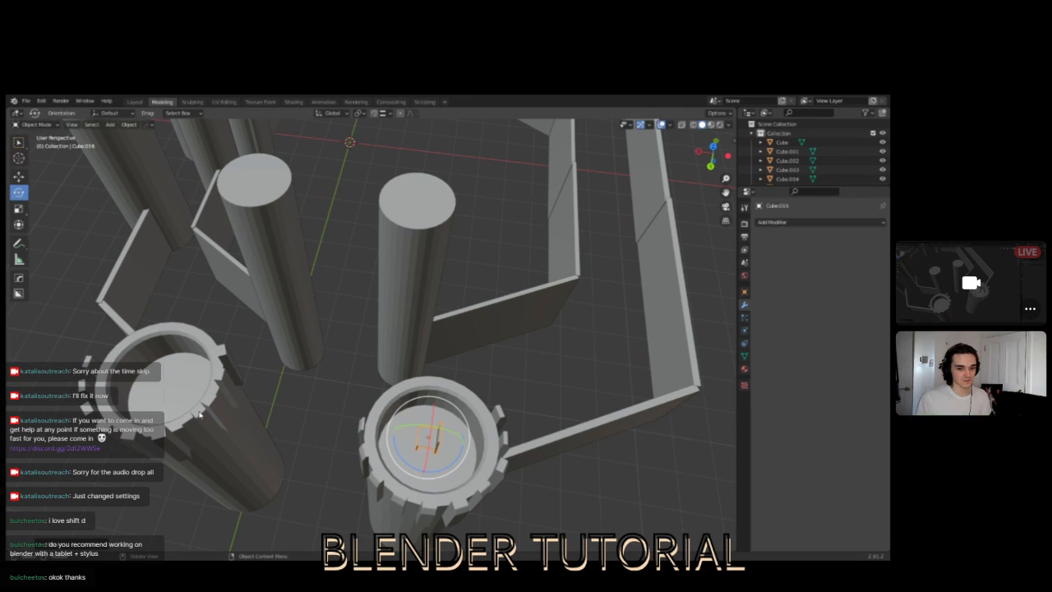
pyautogui.moveTo(403, 462); pyautogui.dragTo(435, 474)
pyautogui.keyDown('shift'); pyautogui.moveTo(435, 474); pyautogui.dragTo(292, 327, button='middle'); pyautogui.keyUp('shift')
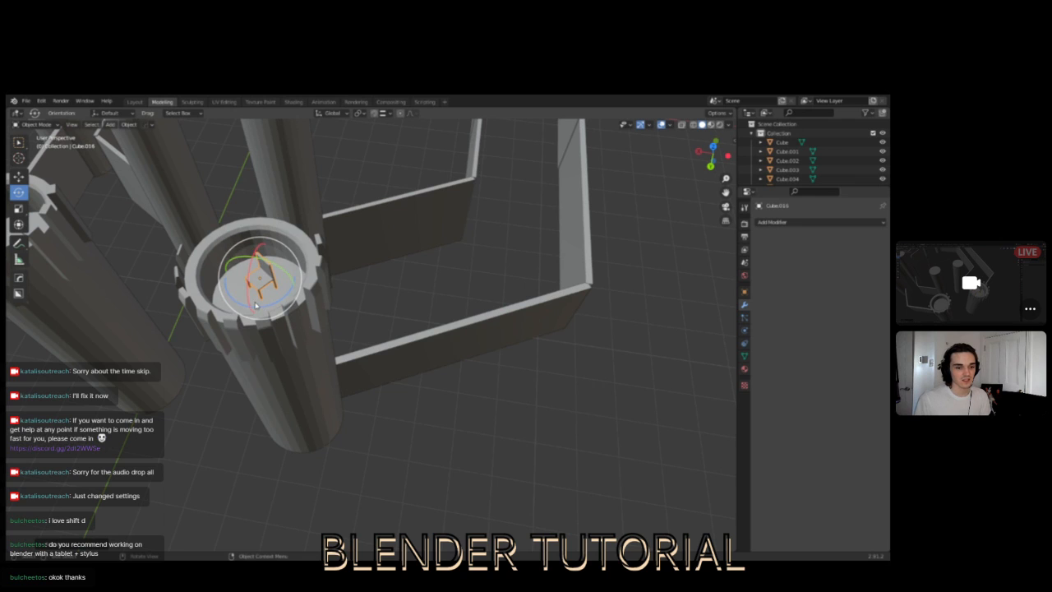
pyautogui.moveTo(258, 308); pyautogui.dragTo(273, 308)
pyautogui.click(451, 284)
# - Duplicate the chair and move the copy onto the neighbouring battlemented tower
pyautogui.moveTo(367, 349); pyautogui.dragTo(528, 375, button='middle')
pyautogui.scroll(-3, 450, 349)
pyautogui.click(538, 364)
pyautogui.hotkey('shift', 'd')
pyautogui.click(539, 364)
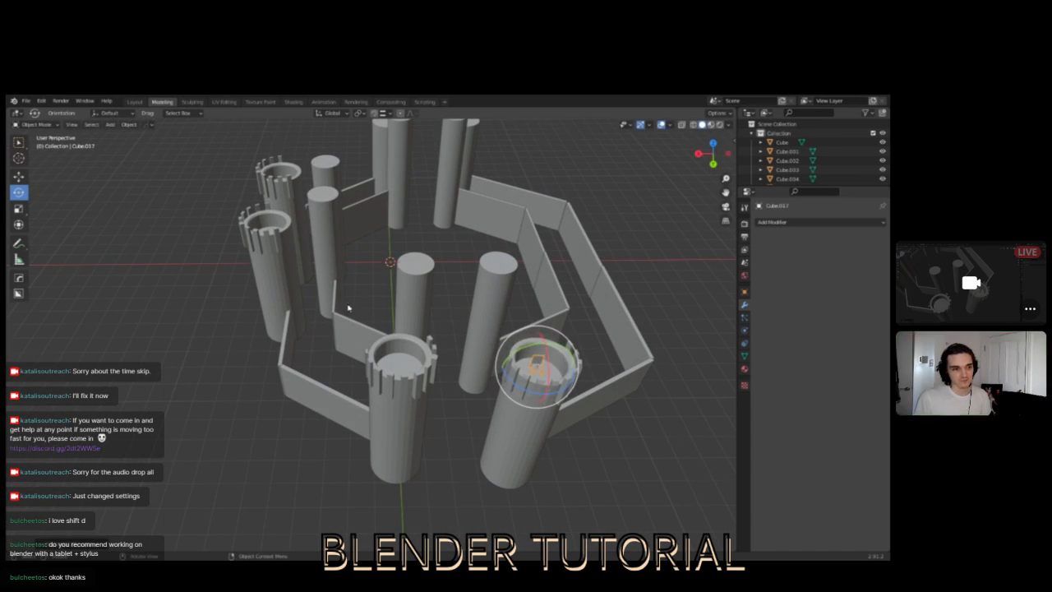
pyautogui.click(19, 177)
pyautogui.moveTo(508, 369); pyautogui.dragTo(383, 380)
# - Duplicate the chair once more and place this copy on a battlemented tower farther along the enclosure
pyautogui.moveTo(383, 380); pyautogui.dragTo(475, 379, button='middle')
pyautogui.hotkey('shift', 'd')
pyautogui.click(476, 380)
pyautogui.moveTo(513, 314); pyautogui.dragTo(202, 409)
pyautogui.click(18, 192)
pyautogui.moveTo(202, 409); pyautogui.dragTo(486, 289, button='middle')
pyautogui.moveTo(396, 220); pyautogui.dragTo(498, 371, button='middle')
pyautogui.moveTo(564, 381); pyautogui.dragTo(465, 354, button='middle')
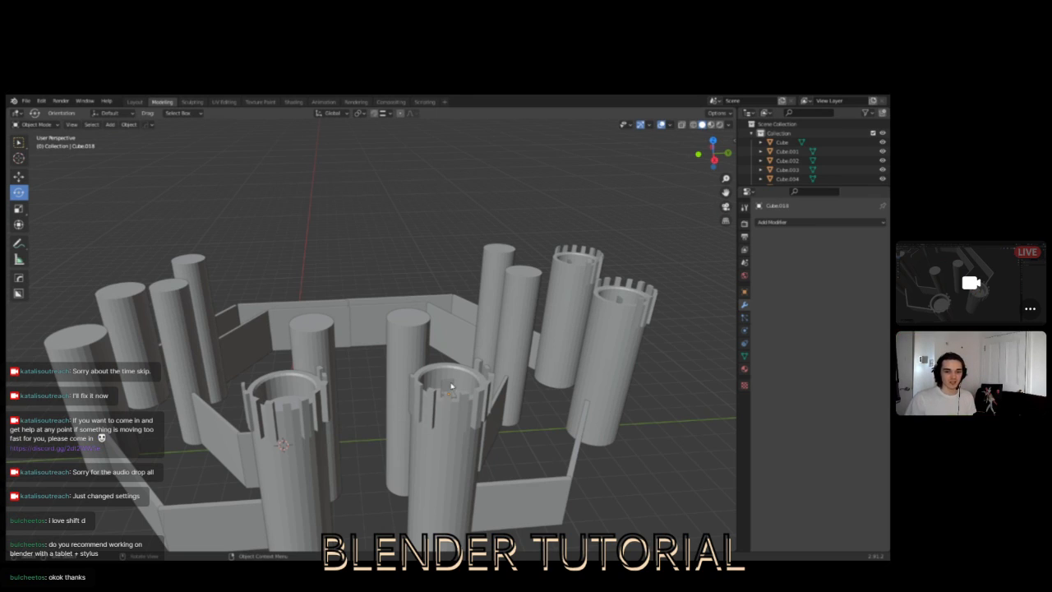
# - Open the last placed chair copy in Edit Mode with vertex selection active
pyautogui.click(447, 384)
pyautogui.click(33, 125)
pyautogui.click(35, 146)
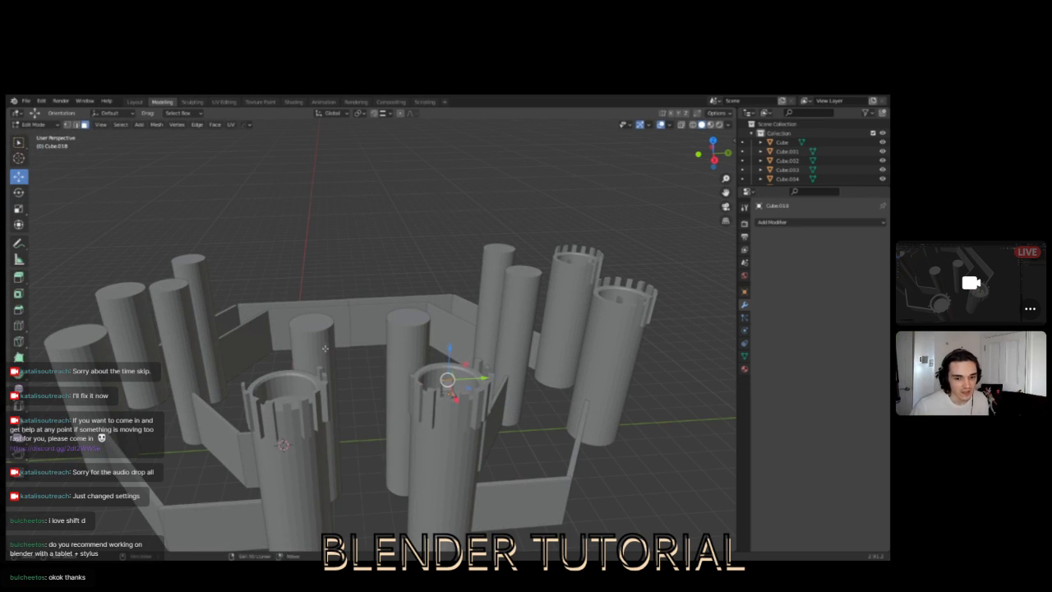
pyautogui.keyDown('shift'); pyautogui.moveTo(452, 375); pyautogui.dragTo(376, 337); pyautogui.keyUp('shift')
pyautogui.scroll(12, 375, 337)
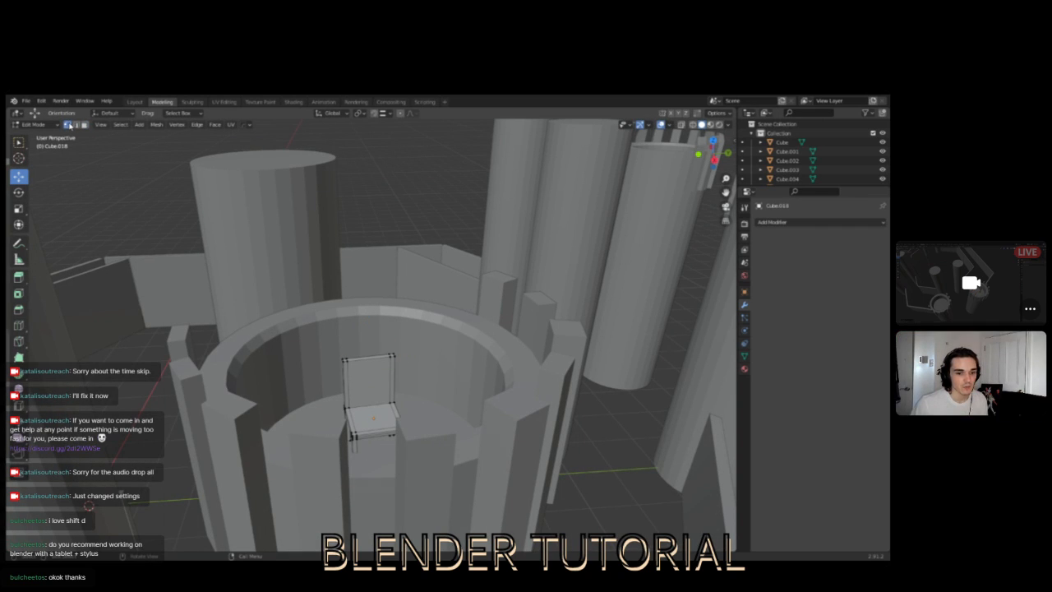
pyautogui.moveTo(402, 352); pyautogui.dragTo(386, 401, button='middle')
pyautogui.scroll(4, 385, 400)
pyautogui.keyDown('shift'); pyautogui.moveTo(463, 510); pyautogui.dragTo(440, 411, button='middle'); pyautogui.keyUp('shift')
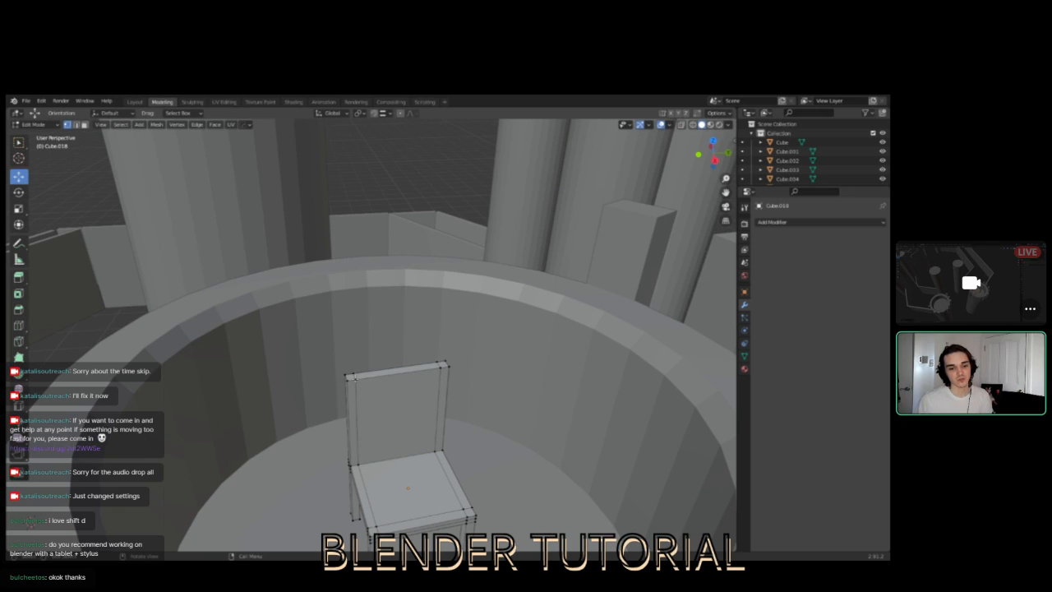
# - Select vertices at both top corners of the chair's backrest and move them slightly upward
pyautogui.moveTo(349, 378); pyautogui.dragTo(327, 404, button='middle')
pyautogui.moveTo(387, 367); pyautogui.dragTo(402, 381)
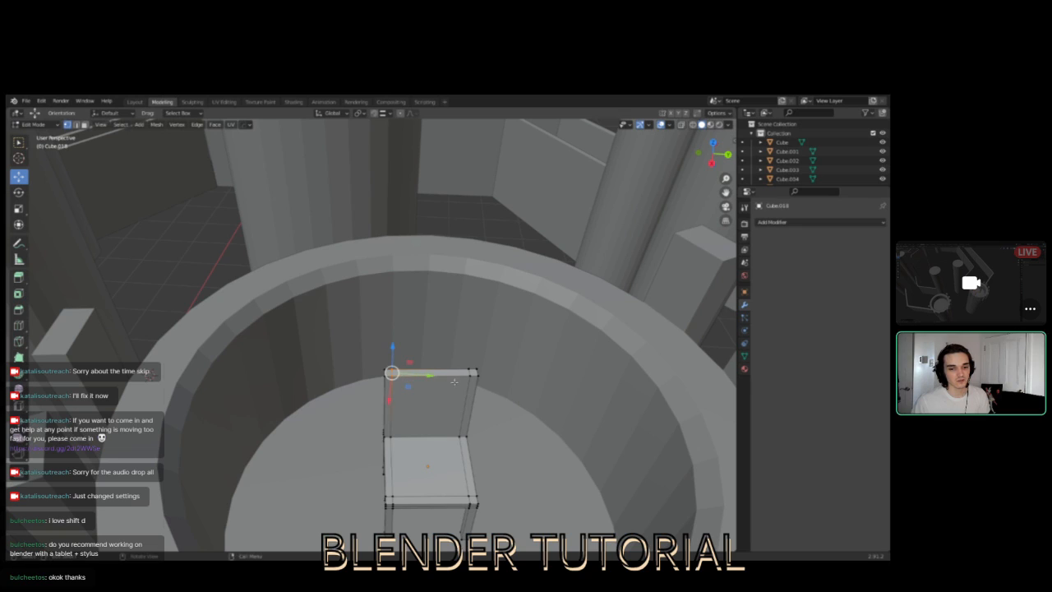
pyautogui.moveTo(458, 360); pyautogui.dragTo(477, 386)
pyautogui.moveTo(433, 348); pyautogui.dragTo(434, 337)
pyautogui.moveTo(434, 338); pyautogui.dragTo(505, 451, button='middle')
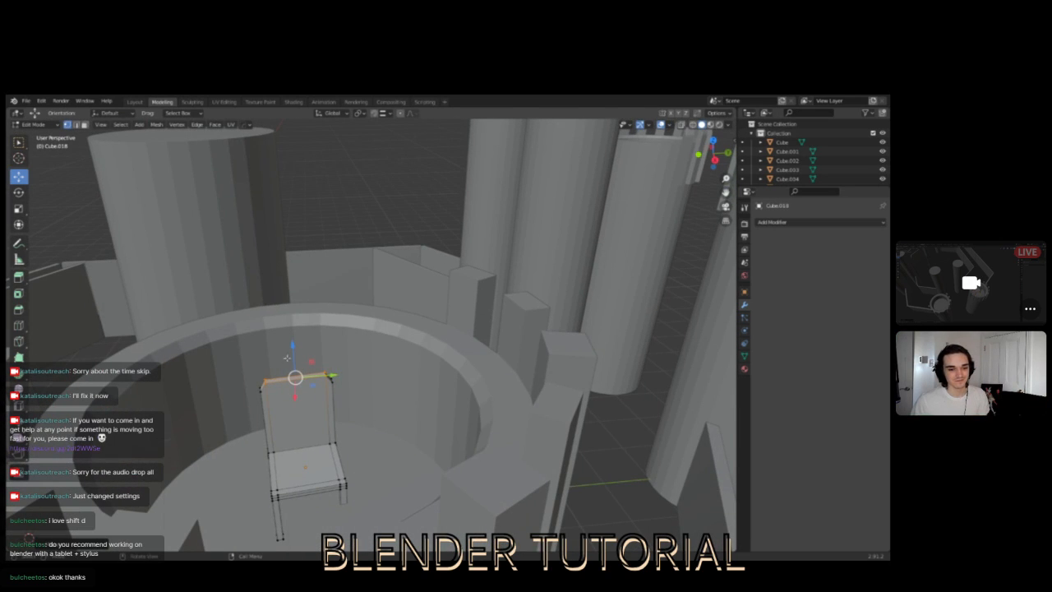
# - Raise the selected top edge of the chair's backrest vertically along the Z axis in two successive moves
pyautogui.press('g')
pyautogui.press('z')
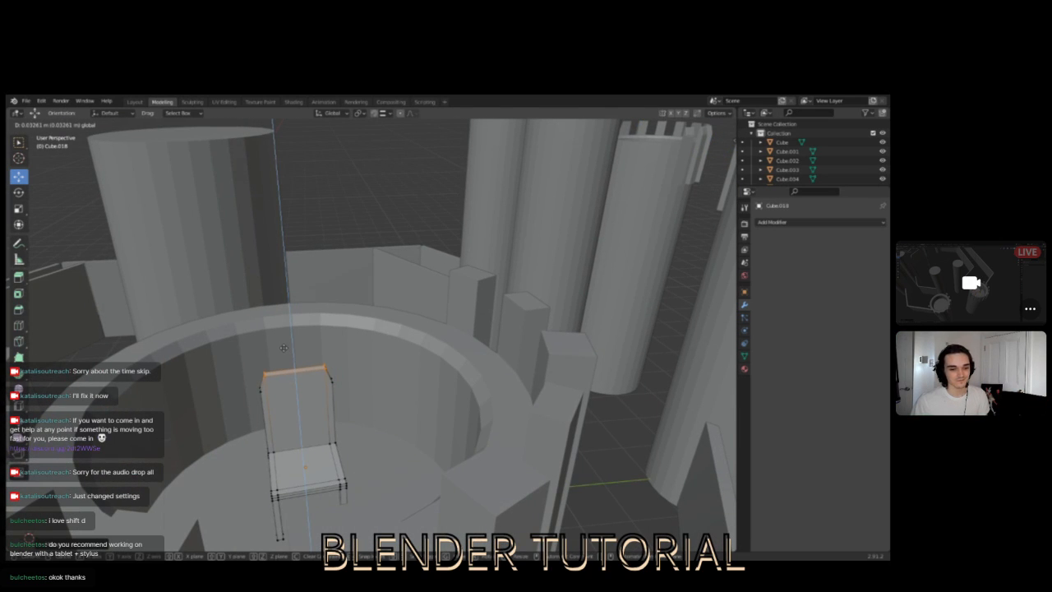
pyautogui.click(283, 350)
pyautogui.moveTo(283, 350); pyautogui.dragTo(363, 392, button='middle')
pyautogui.keyDown('shift'); pyautogui.moveTo(541, 409); pyautogui.dragTo(510, 354, button='middle'); pyautogui.keyUp('shift')
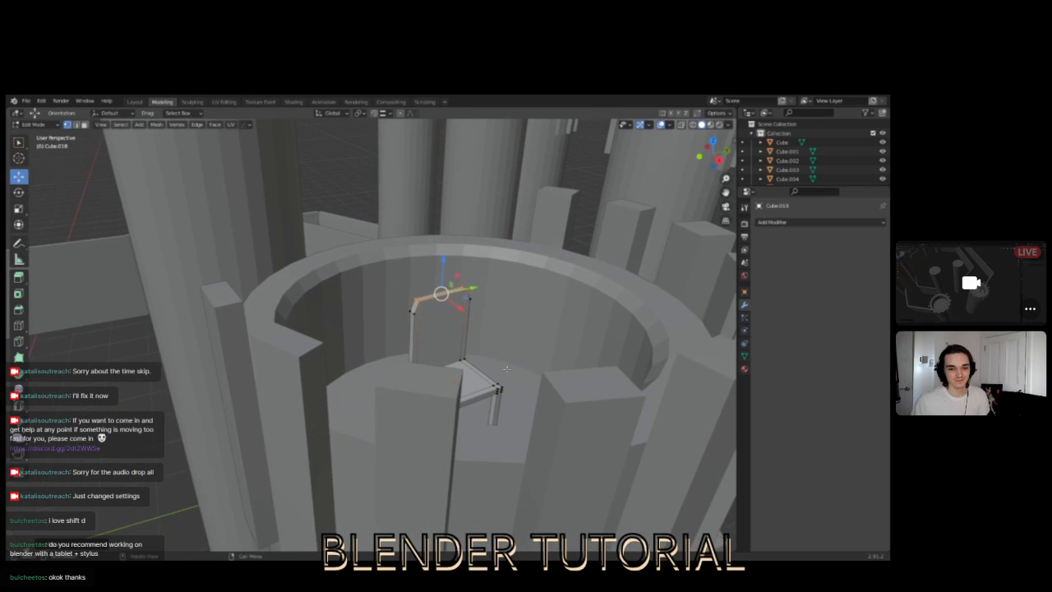
pyautogui.scroll(1, 506, 347)
pyautogui.scroll(-1, 506, 343)
pyautogui.scroll(3, 527, 345)
pyautogui.scroll(-4, 533, 345)
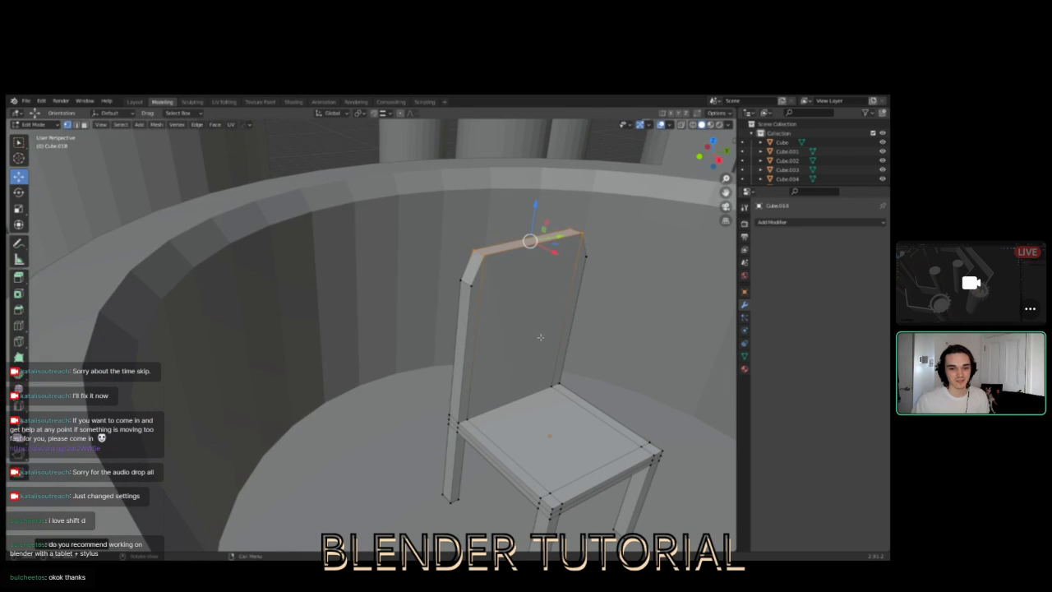
pyautogui.press('g')
pyautogui.press('z')
pyautogui.click(541, 222)
pyautogui.scroll(-11, 541, 221)
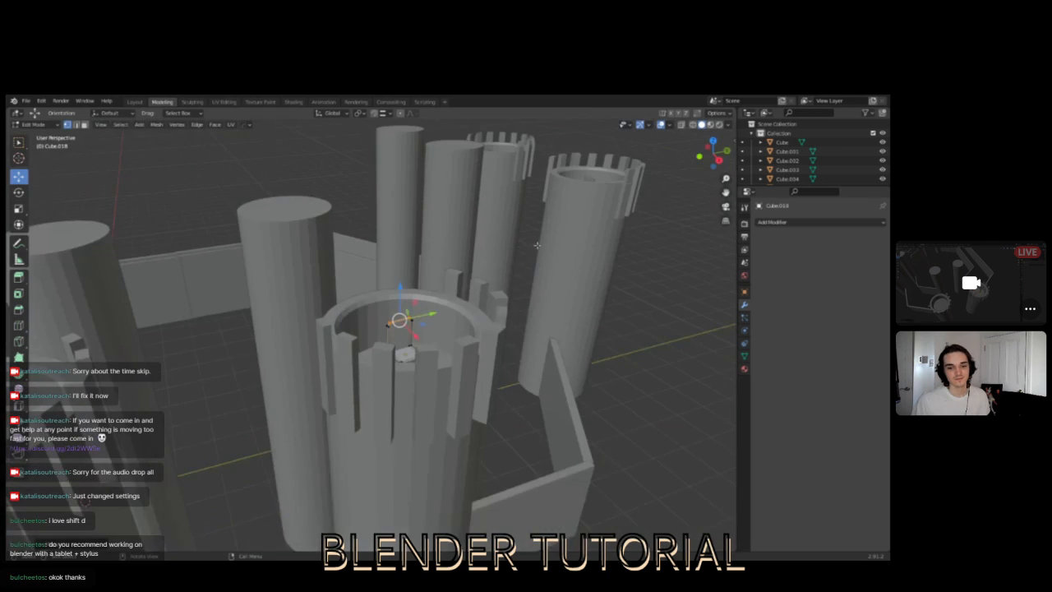
# - Switch to Object Mode, select the edited chair inside its tower and examine its backrest shape up close
pyautogui.moveTo(526, 264); pyautogui.dragTo(374, 353, button='middle')
pyautogui.click(33, 125)
pyautogui.click(34, 134)
pyautogui.moveTo(362, 239)
pyautogui.mouseDown(button='middle')
pyautogui.moveTo(311, 246)
pyautogui.moveTo(370, 251)
pyautogui.mouseUp(button='middle')
pyautogui.scroll(8, 371, 362)
pyautogui.moveTo(370, 364); pyautogui.dragTo(467, 331, button='middle')
pyautogui.scroll(-8, 430, 350)
pyautogui.scroll(6, 469, 330)
pyautogui.keyDown('shift'); pyautogui.moveTo(582, 331); pyautogui.dragTo(396, 369, button='middle'); pyautogui.keyUp('shift')
pyautogui.click(396, 369)
pyautogui.scroll(7, 402, 375)
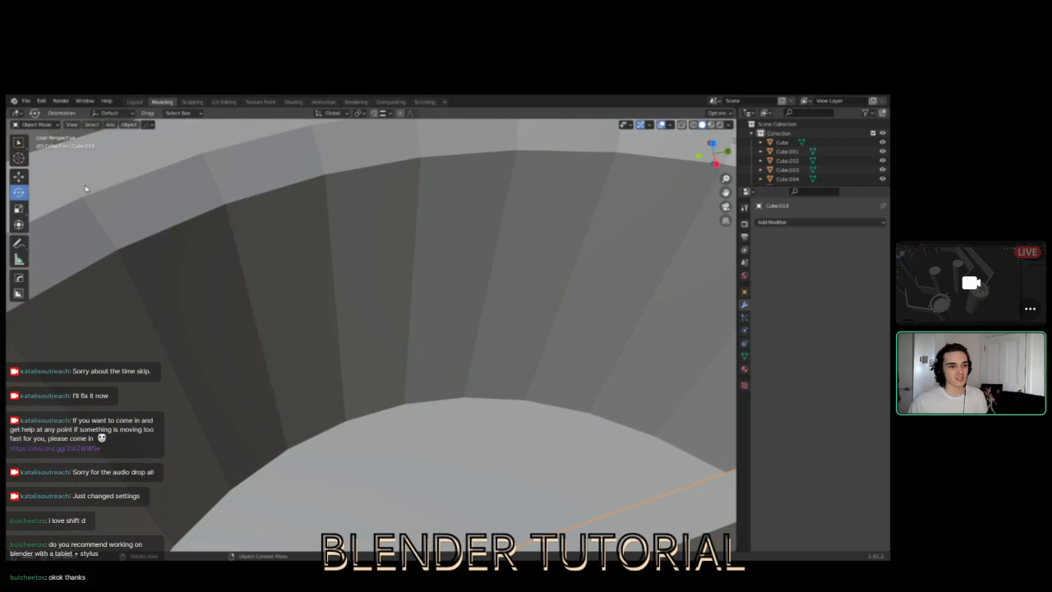
pyautogui.scroll(-9, 271, 277)
pyautogui.scroll(3, 271, 298)
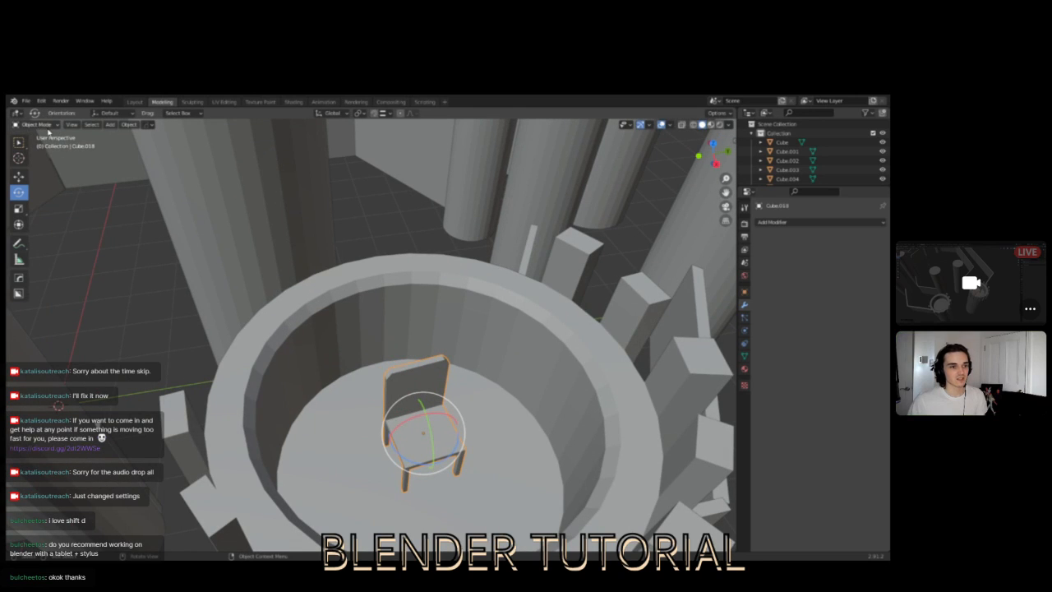
# - Reopen the chair in Edit Mode and select only the vertices at one top corner of its backrest
pyautogui.click(39, 124)
pyautogui.click(41, 141)
pyautogui.moveTo(465, 393)
pyautogui.mouseDown(button='middle')
pyautogui.moveTo(345, 362)
pyautogui.moveTo(481, 392)
pyautogui.moveTo(460, 388)
pyautogui.mouseUp(button='middle')
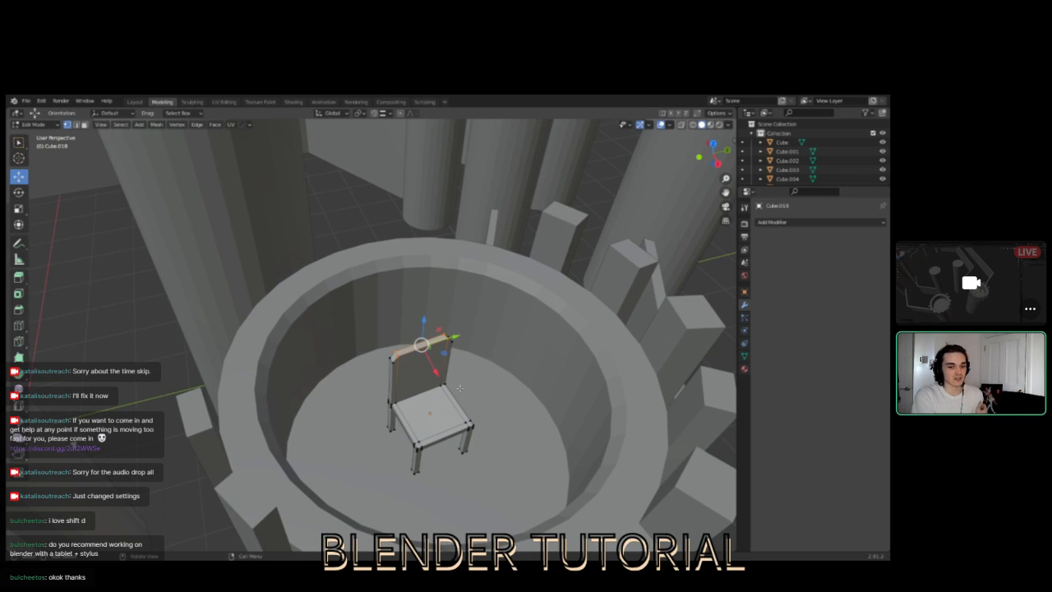
pyautogui.scroll(4, 459, 388)
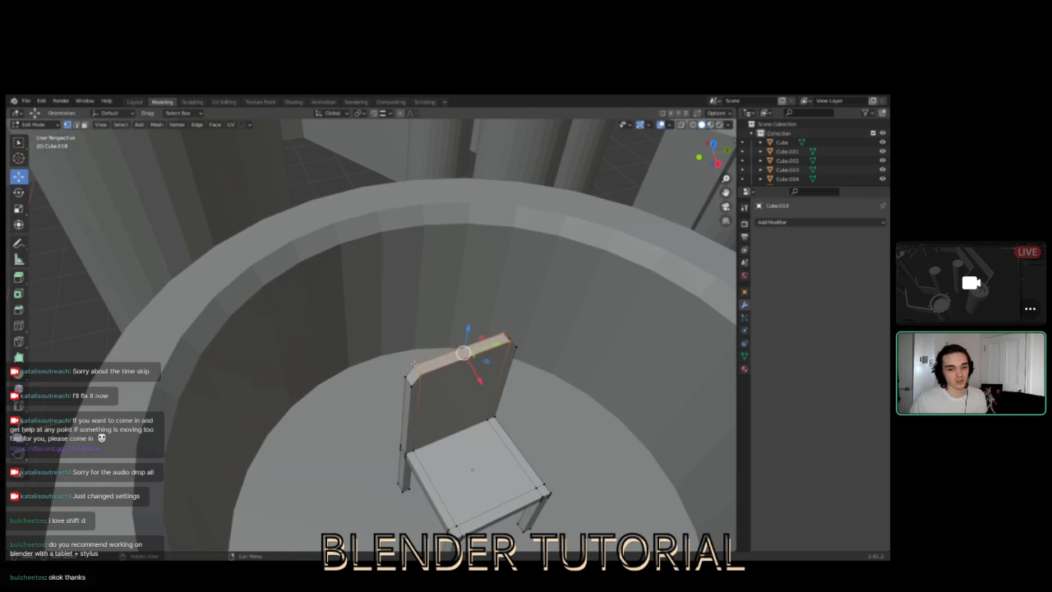
pyautogui.moveTo(447, 389); pyautogui.dragTo(239, 358, button='middle')
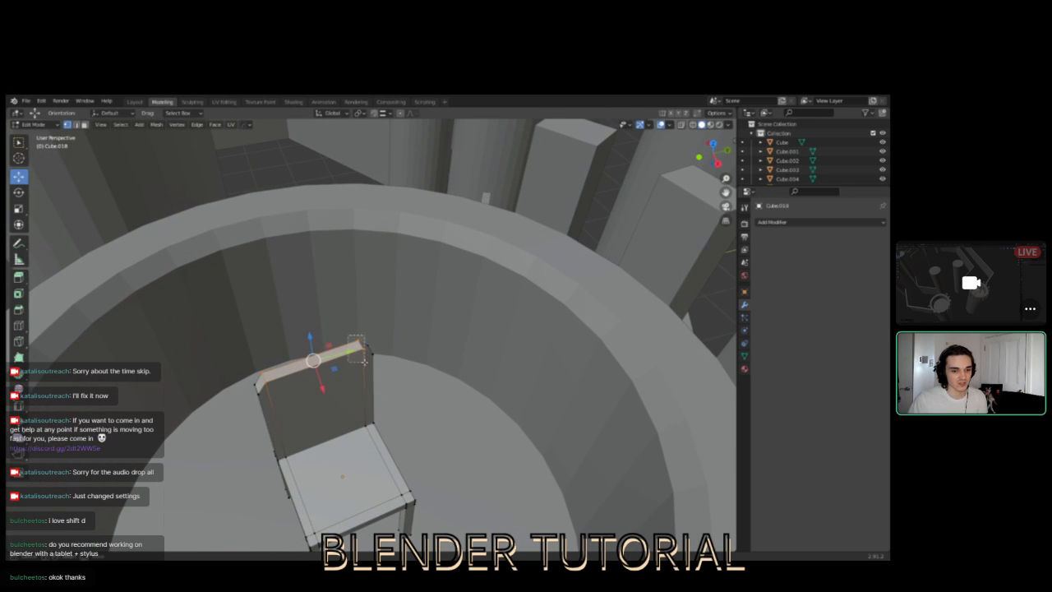
pyautogui.scroll(6, 442, 331)
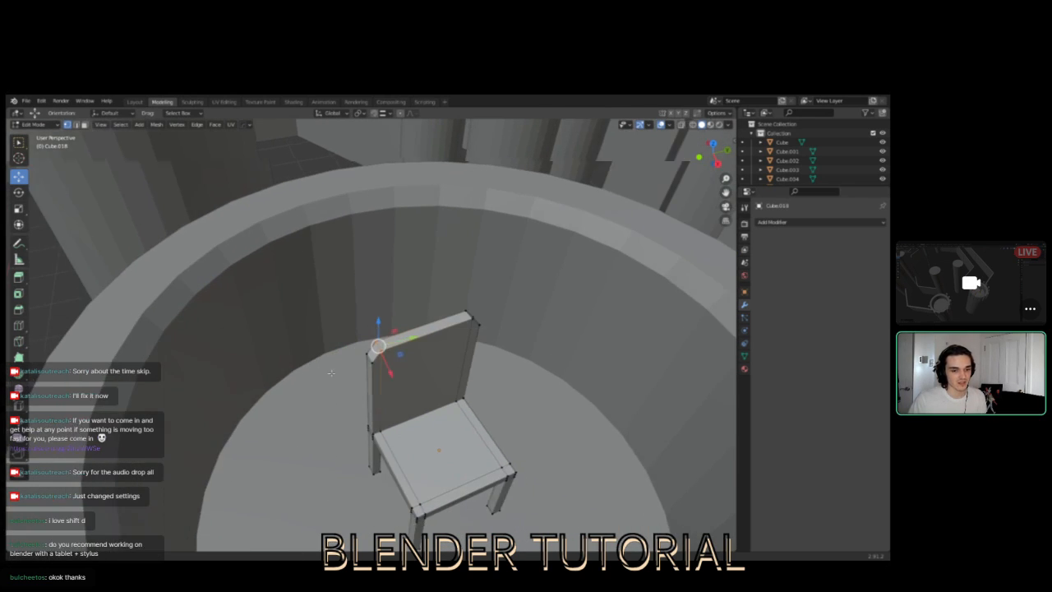
# - Clear the vertex selection along the top of the chair's backrest
pyautogui.click(628, 309)
pyautogui.moveTo(477, 376)
pyautogui.keyDown('shift'); pyautogui.mouseDown(button='middle')
pyautogui.moveTo(453, 369)
pyautogui.moveTo(469, 371)
pyautogui.mouseUp(button='middle'); pyautogui.keyUp('shift')
pyautogui.scroll(-5, 504, 406)
pyautogui.scroll(-3, 506, 407)
pyautogui.scroll(3, 506, 407)
pyautogui.keyDown('shift'); pyautogui.moveTo(449, 532); pyautogui.dragTo(449, 449, button='middle'); pyautogui.keyUp('shift')
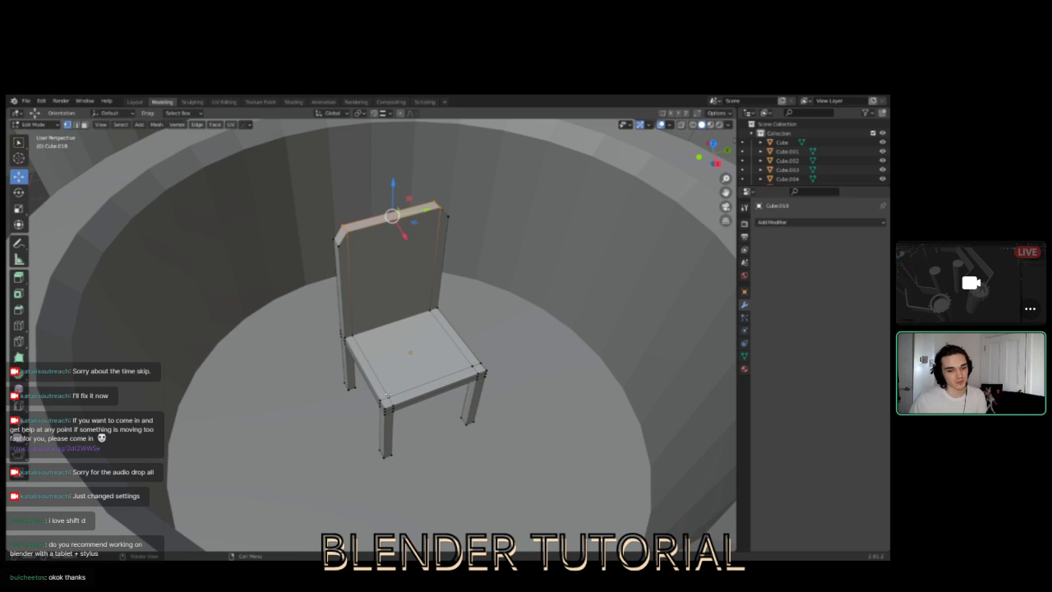
pyautogui.click(388, 396)
pyautogui.click(409, 364)
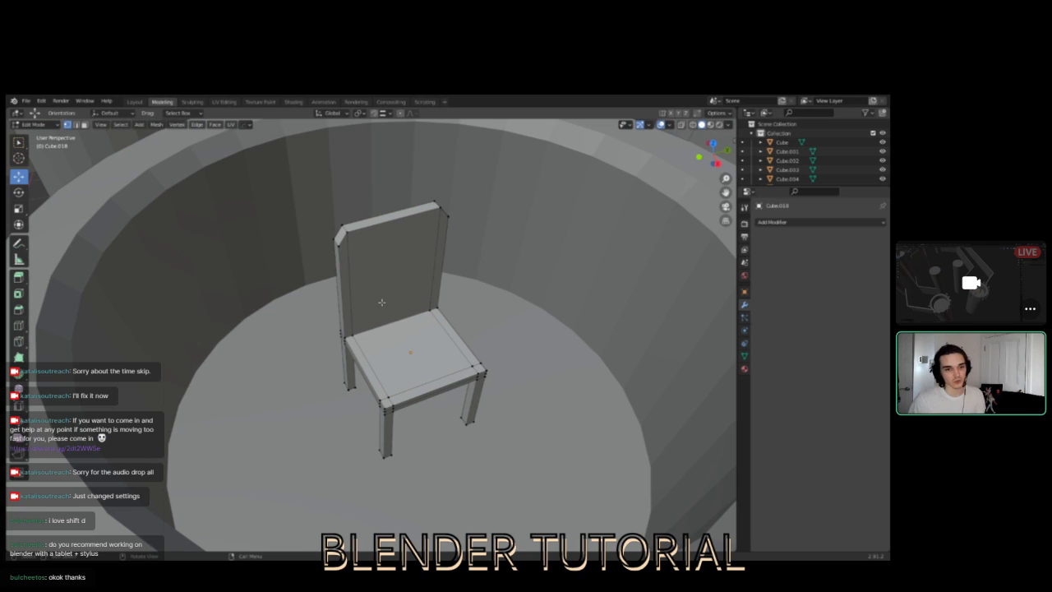
# - Use the Knife tool to cut a zigzag line across the backrest's front face, from the top corner via the top edge to the opposite seat corner
pyautogui.scroll(6, 346, 312)
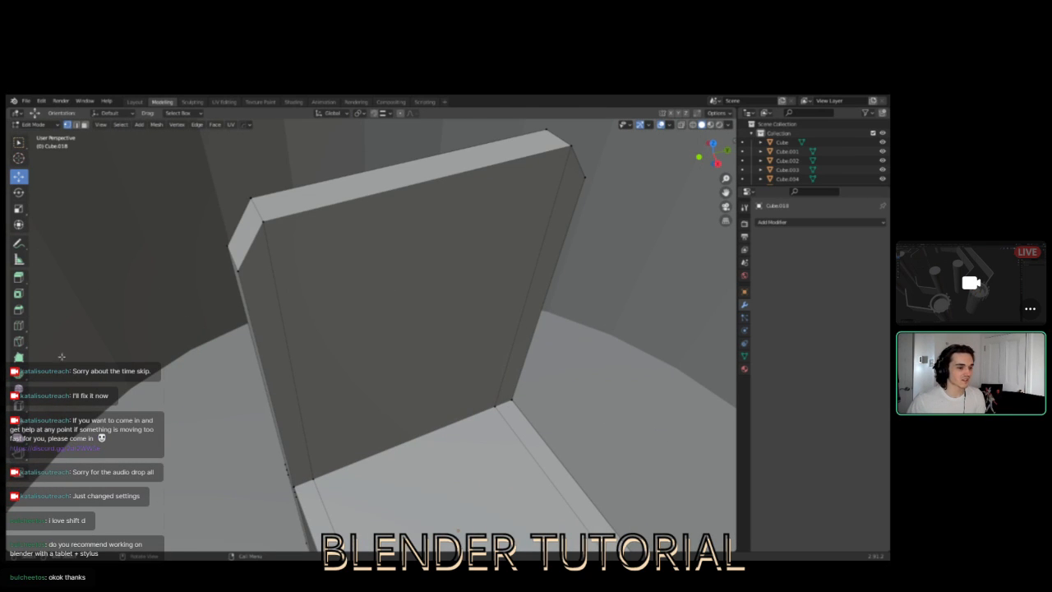
pyautogui.click(18, 341)
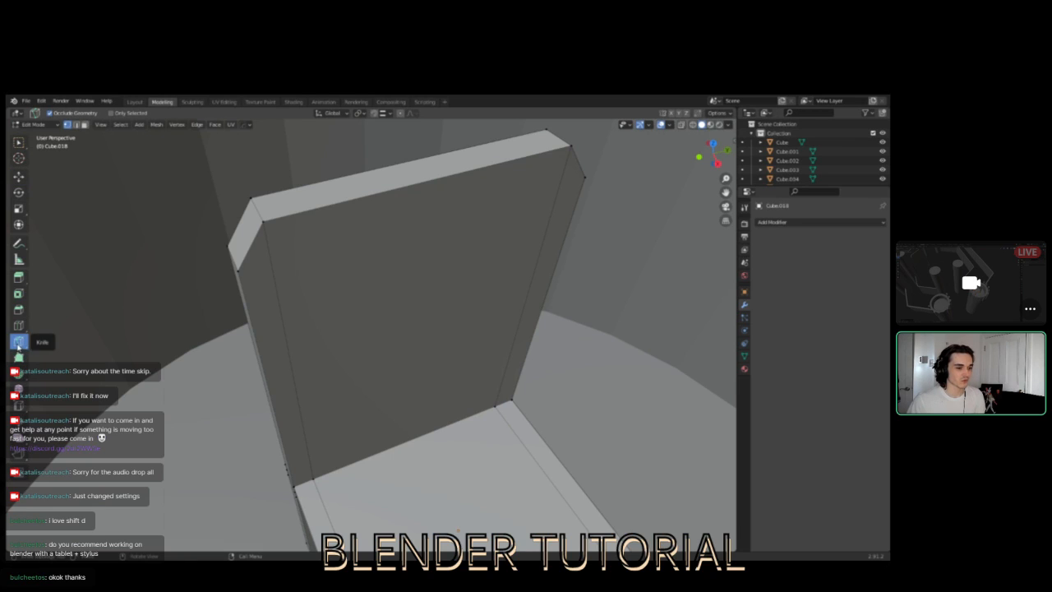
pyautogui.click(264, 219)
pyautogui.click(375, 262)
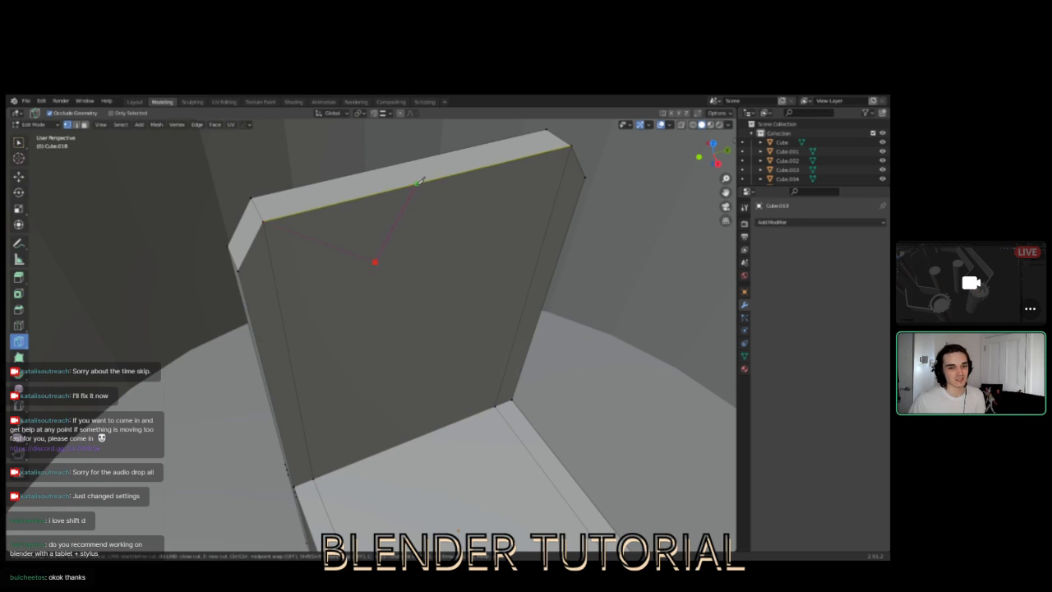
pyautogui.click(416, 184)
pyautogui.click(496, 403)
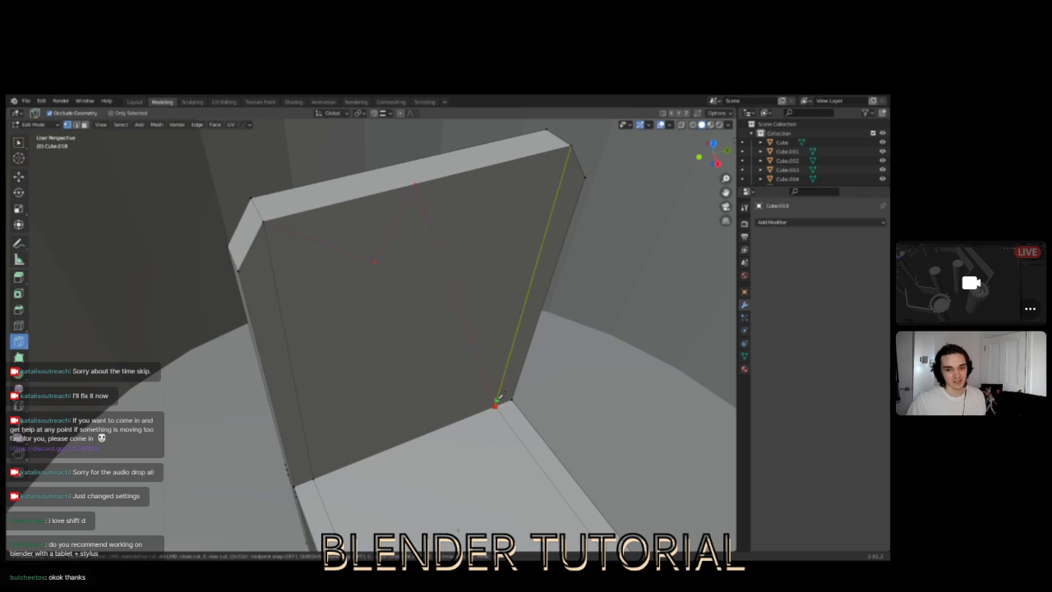
pyautogui.press('Return')
pyautogui.moveTo(433, 238); pyautogui.dragTo(465, 282, button='middle')
pyautogui.moveTo(547, 258); pyautogui.dragTo(376, 379, button='middle')
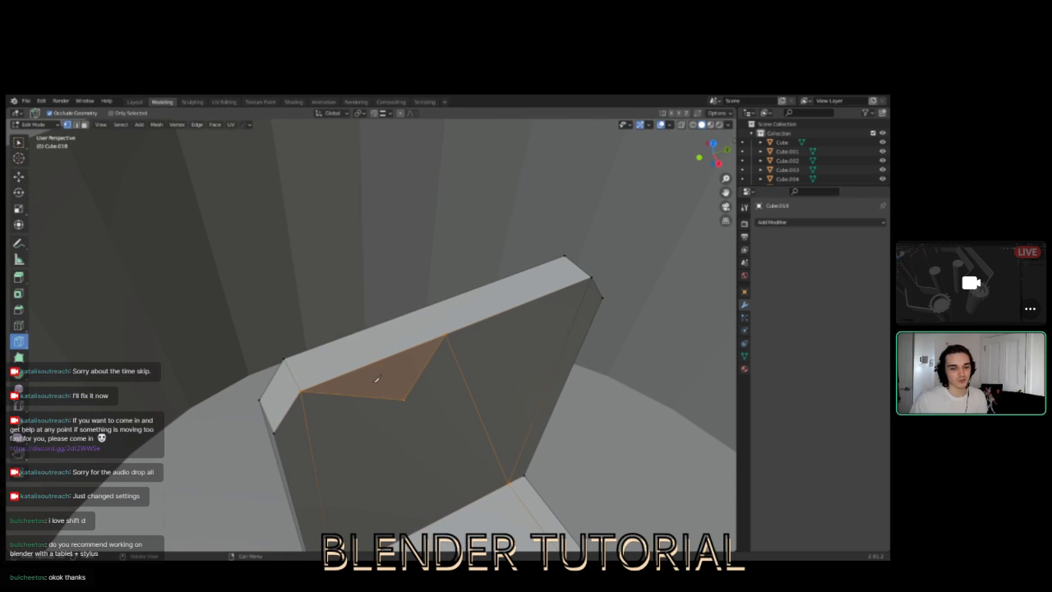
# - Try to move the backrest's top face in face selection mode, and undo the change
pyautogui.click(84, 125)
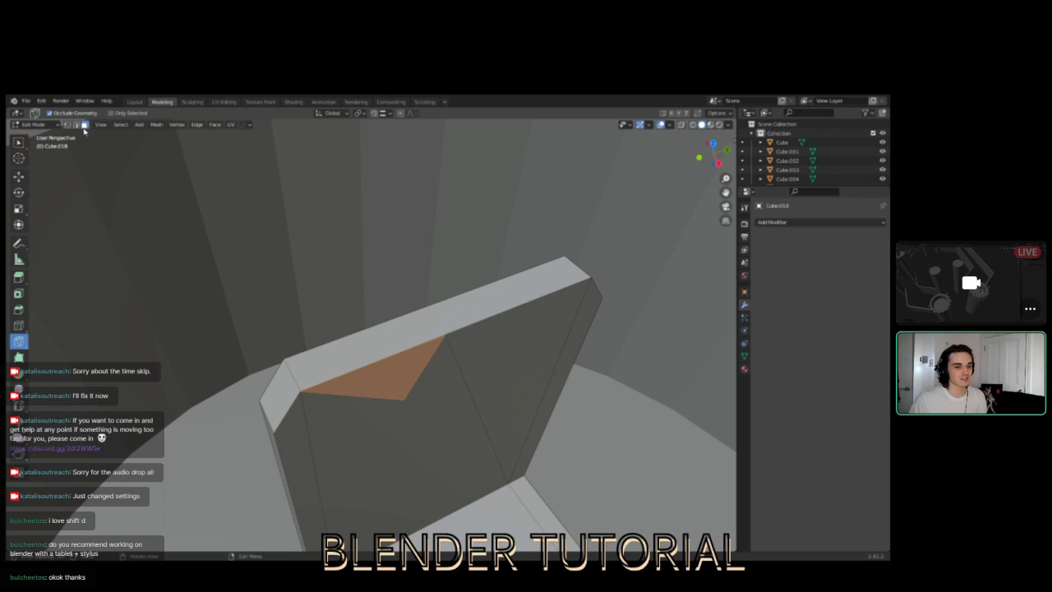
pyautogui.click(19, 176)
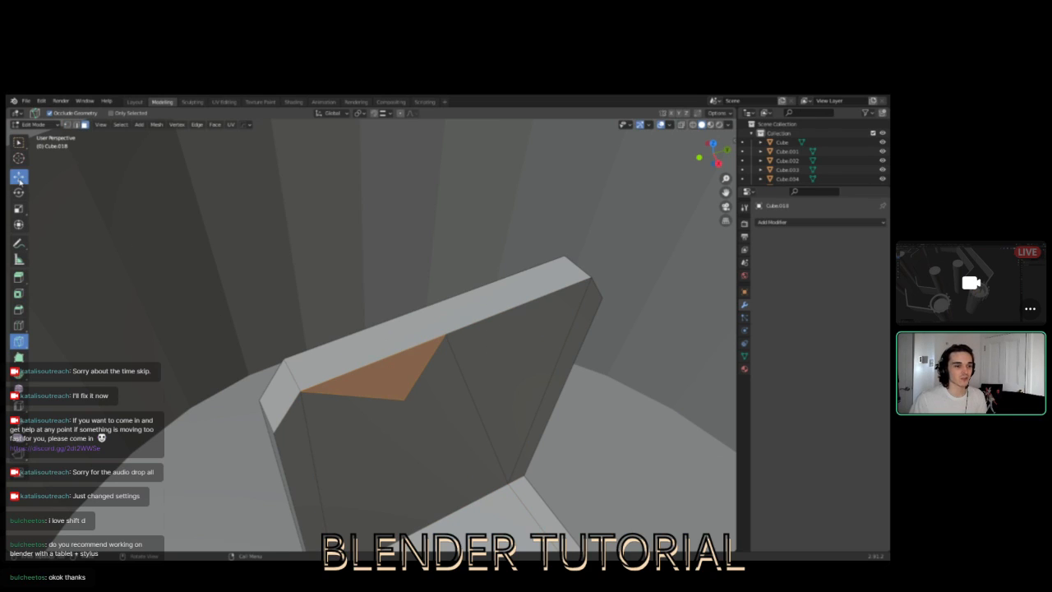
pyautogui.click(467, 308)
pyautogui.moveTo(452, 292)
pyautogui.mouseDown()
pyautogui.moveTo(453, 282)
pyautogui.moveTo(452, 294)
pyautogui.mouseUp()
pyautogui.hotkey('ctrl', 'z')
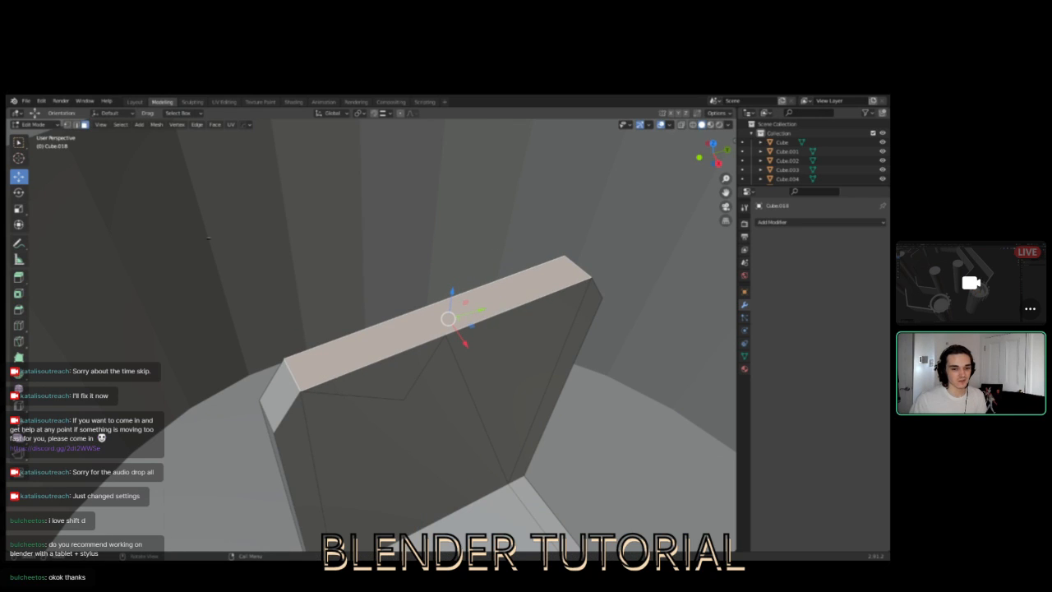
pyautogui.hotkey('ctrl', 'z')
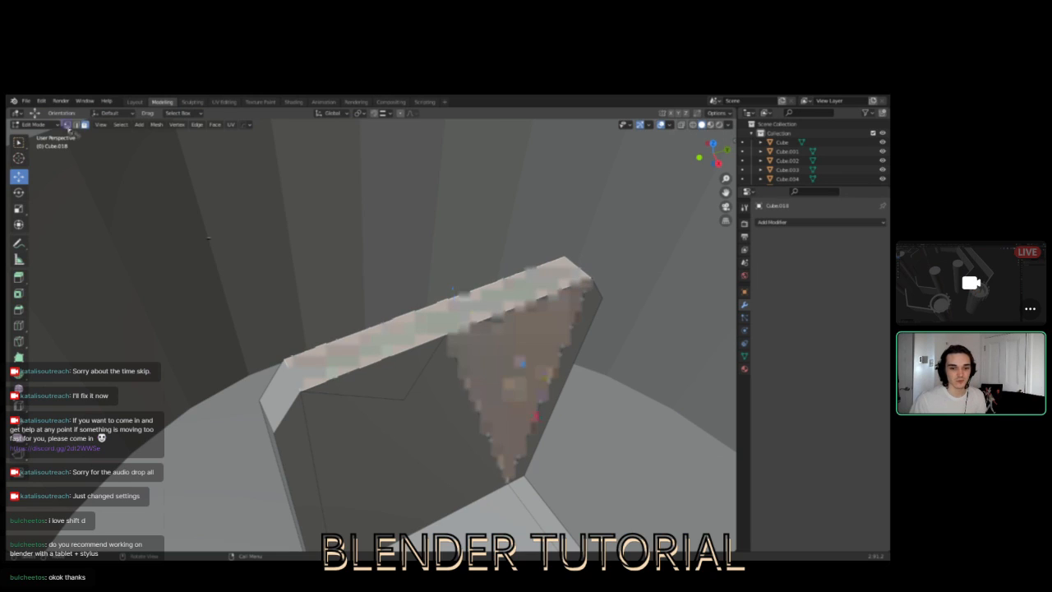
pyautogui.hotkey('ctrl', 'shift', 'z')
# - Select points along the top of the chair's backrest and move the selected geometry upward
pyautogui.click(286, 354)
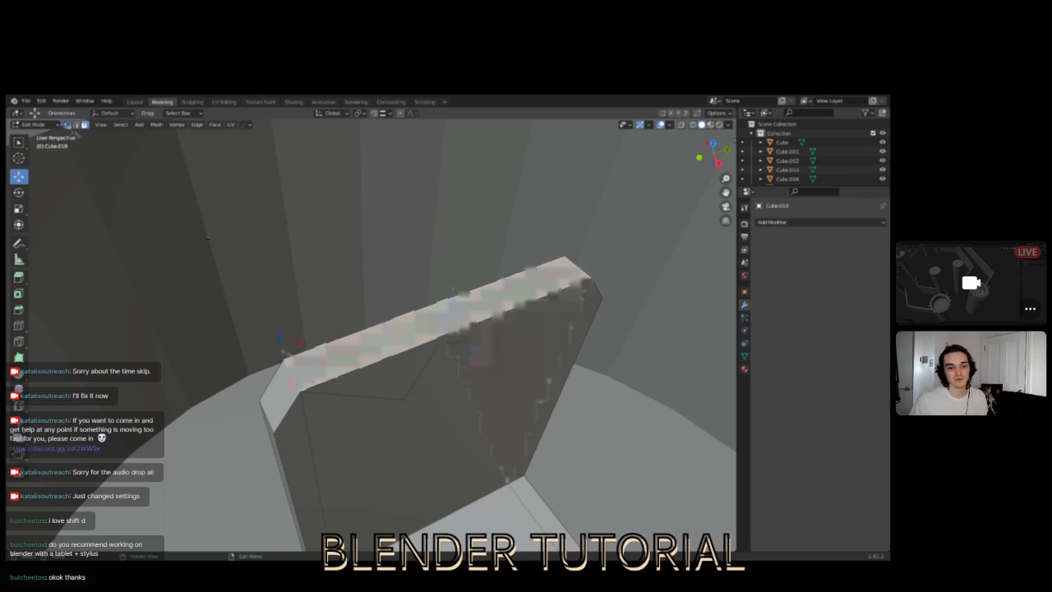
pyautogui.click(566, 255)
pyautogui.click(593, 277)
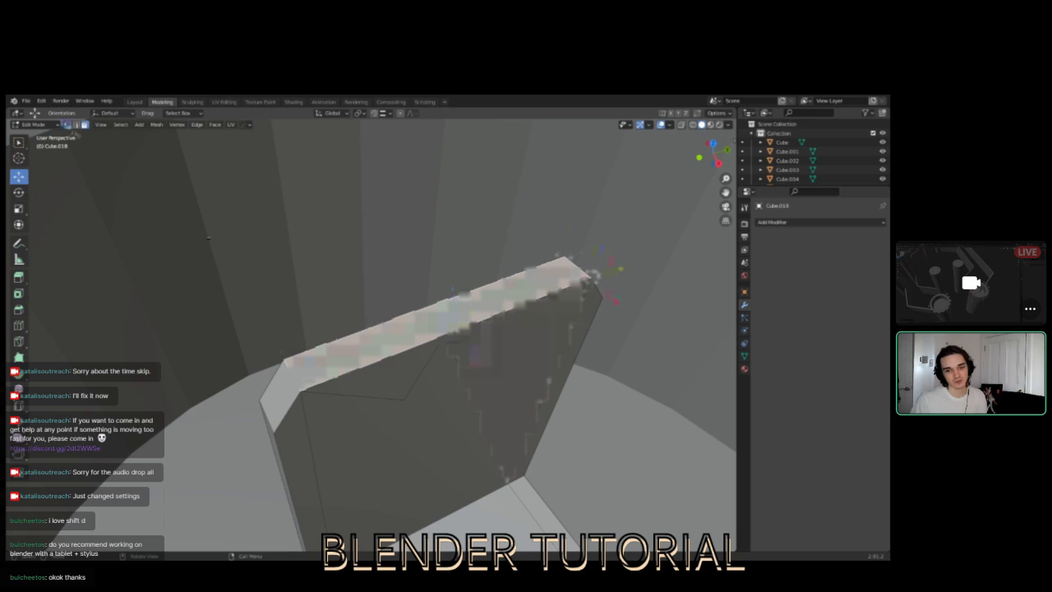
pyautogui.click(284, 356)
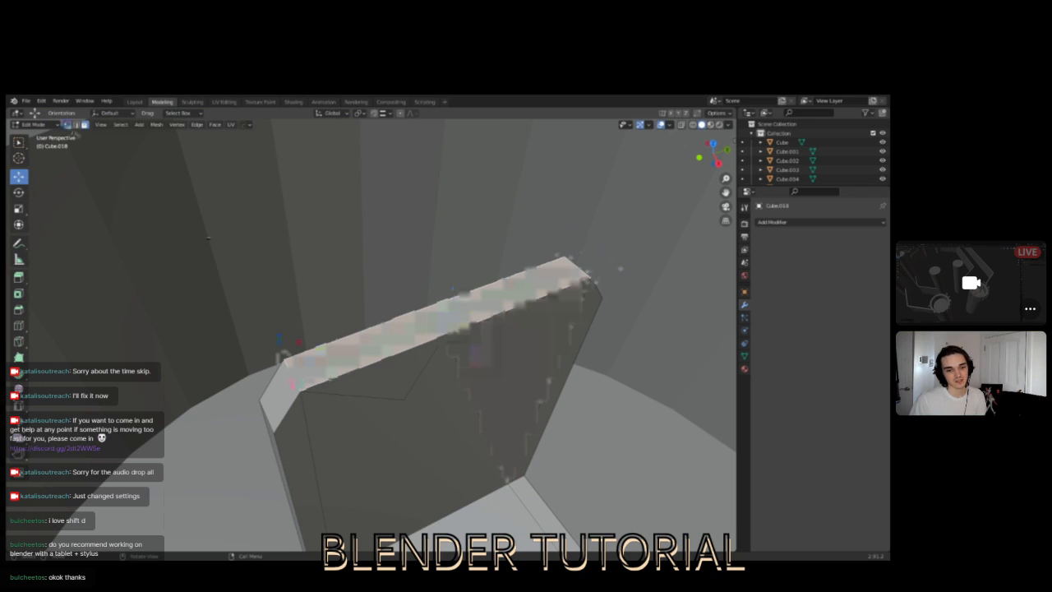
pyautogui.moveTo(453, 305); pyautogui.dragTo(455, 263)
pyautogui.moveTo(209, 238); pyautogui.dragTo(430, 290, button='middle')
pyautogui.moveTo(368, 273); pyautogui.dragTo(370, 225)
# - Examine the chair inside the tower from several sides, checking the shape of its backrest and seat
pyautogui.scroll(-9, 370, 247)
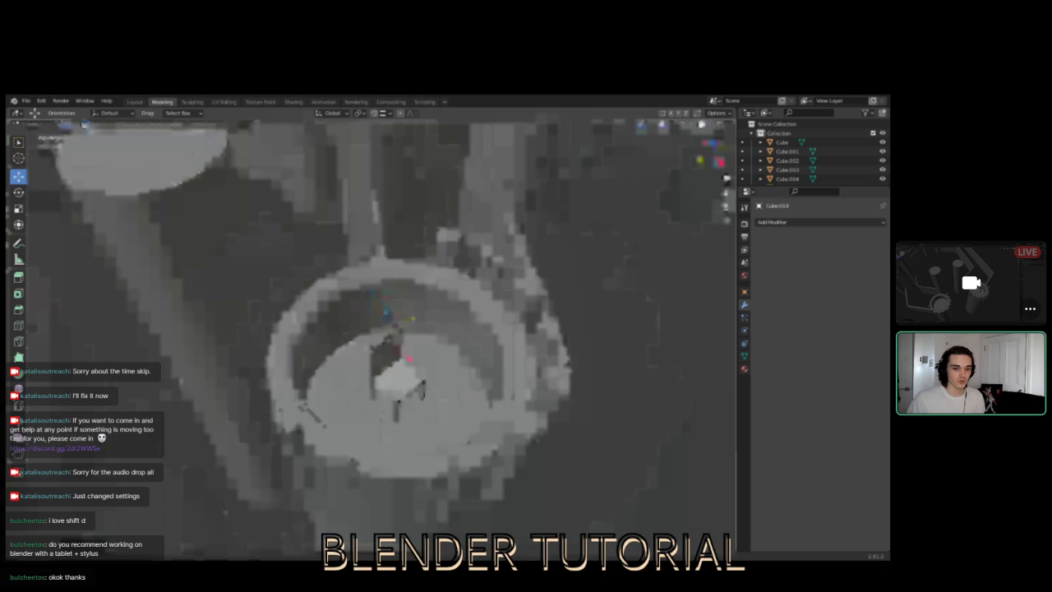
pyautogui.moveTo(370, 247); pyautogui.dragTo(485, 304, button='middle')
pyautogui.keyDown('shift'); pyautogui.moveTo(575, 247); pyautogui.dragTo(255, 361, button='middle'); pyautogui.keyUp('shift')
pyautogui.scroll(4, 370, 329)
pyautogui.moveTo(370, 328)
pyautogui.mouseDown(button='middle')
pyautogui.moveTo(444, 272)
pyautogui.moveTo(411, 287)
pyautogui.moveTo(477, 304)
pyautogui.moveTo(362, 312)
pyautogui.moveTo(371, 321)
pyautogui.moveTo(305, 313)
pyautogui.moveTo(419, 288)
pyautogui.moveTo(395, 296)
pyautogui.moveTo(370, 329)
pyautogui.mouseUp(button='middle')
pyautogui.scroll(6, 370, 312)
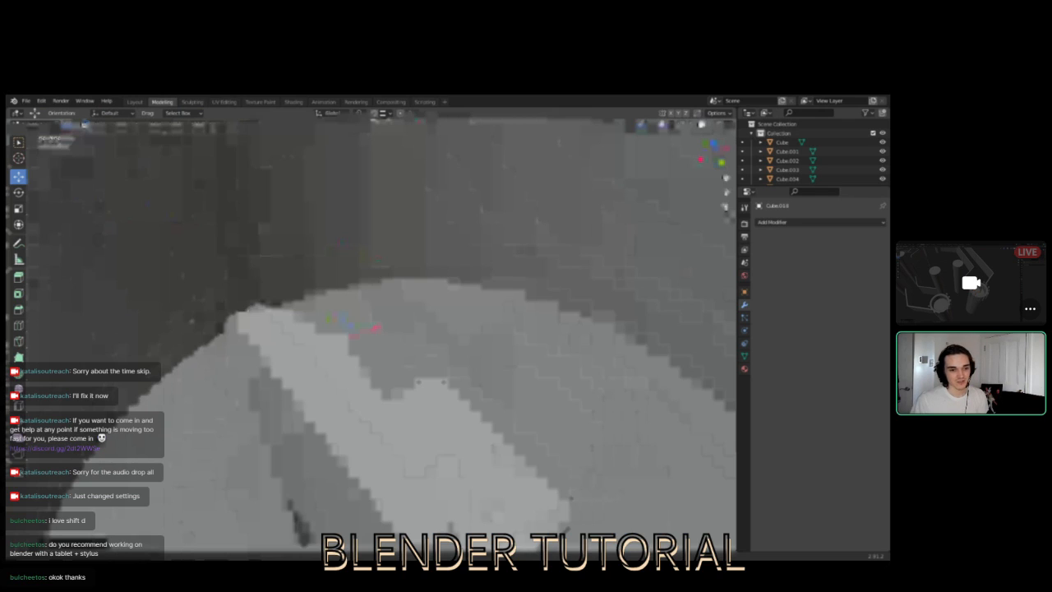
pyautogui.moveTo(370, 329); pyautogui.dragTo(321, 317, button='middle')
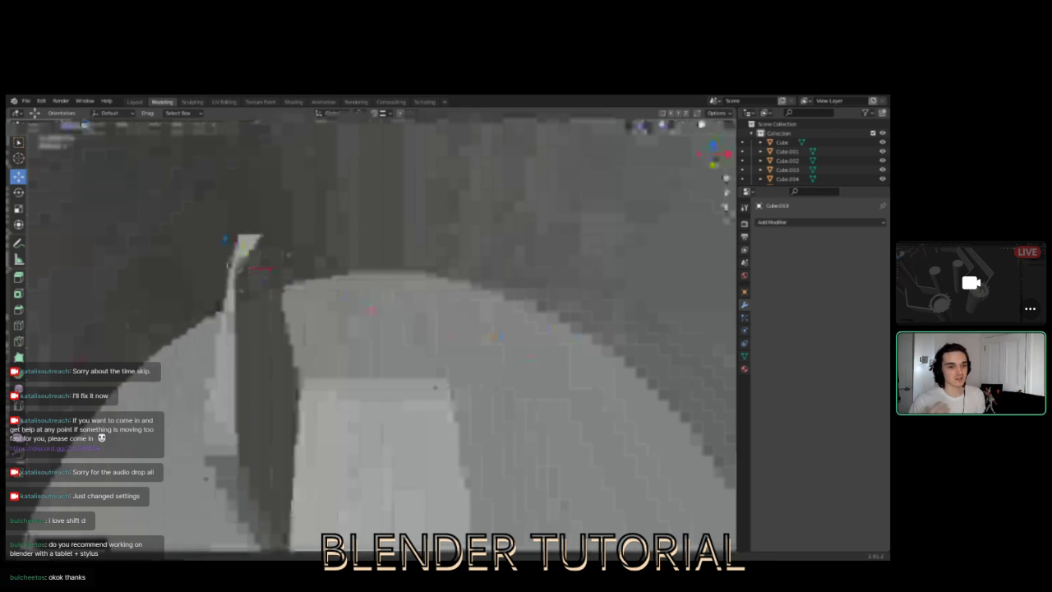
pyautogui.moveTo(435, 388); pyautogui.dragTo(362, 465, button='middle')
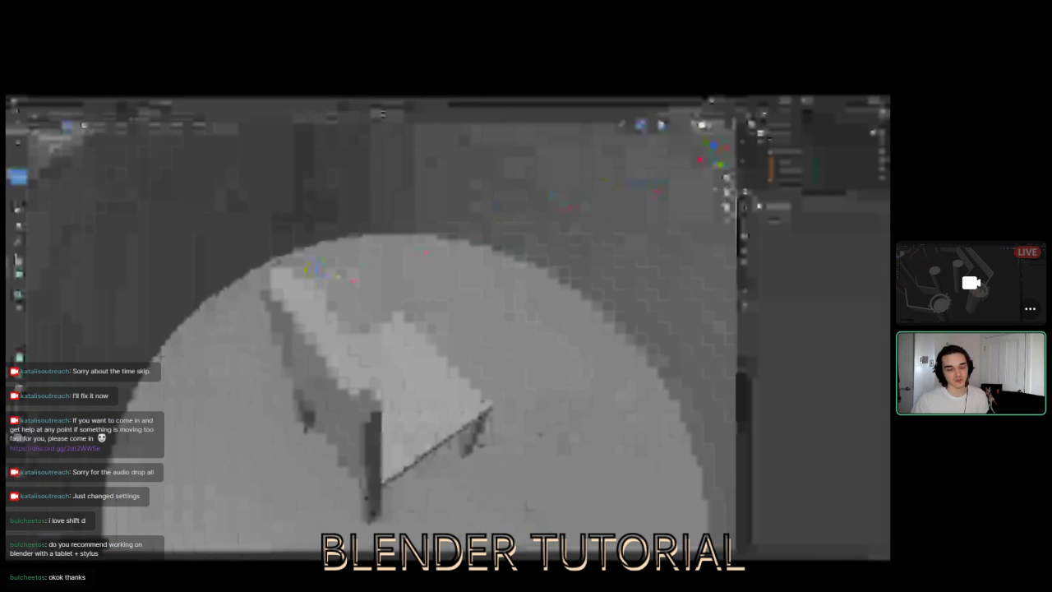
pyautogui.scroll(-6, 371, 341)
pyautogui.moveTo(460, 345); pyautogui.dragTo(378, 386, button='middle')
pyautogui.scroll(5, 371, 341)
pyautogui.moveTo(372, 341); pyautogui.dragTo(477, 342, button='middle')
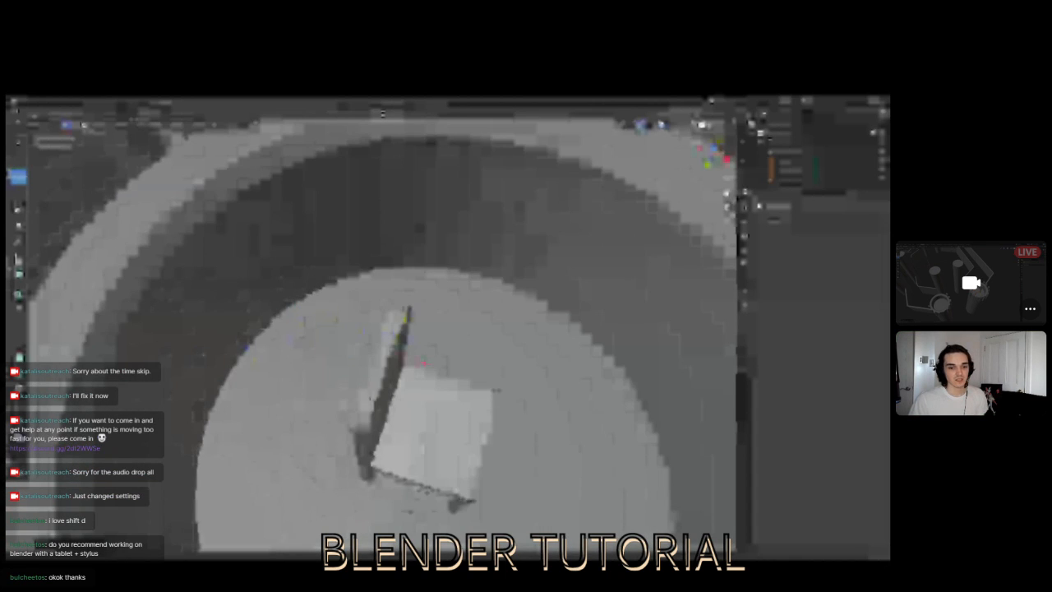
pyautogui.click(397, 360)
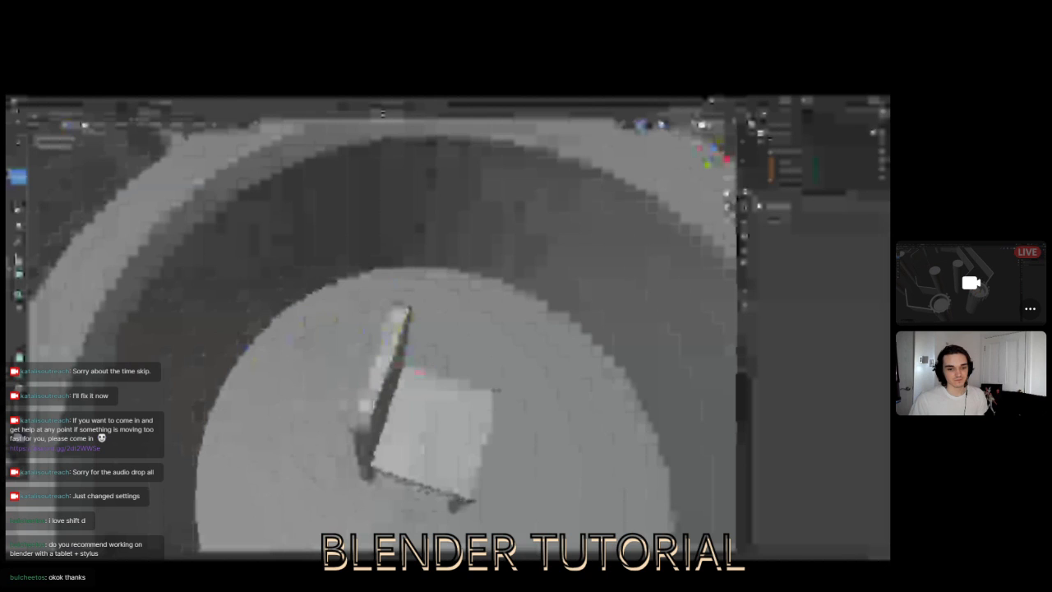
pyautogui.moveTo(398, 360); pyautogui.dragTo(419, 329, button='middle')
pyautogui.scroll(2, 419, 365)
pyautogui.scroll(-5, 420, 366)
# - Leave mesh editing of the chair and return to Object Mode
pyautogui.click(47, 126)
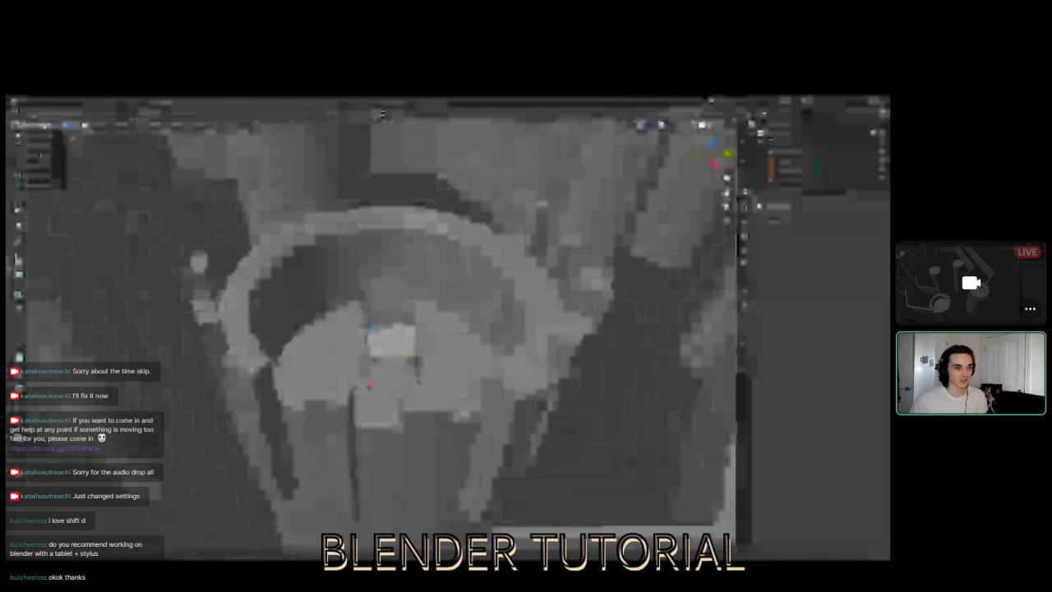
pyautogui.click(43, 137)
pyautogui.scroll(-3, 400, 199)
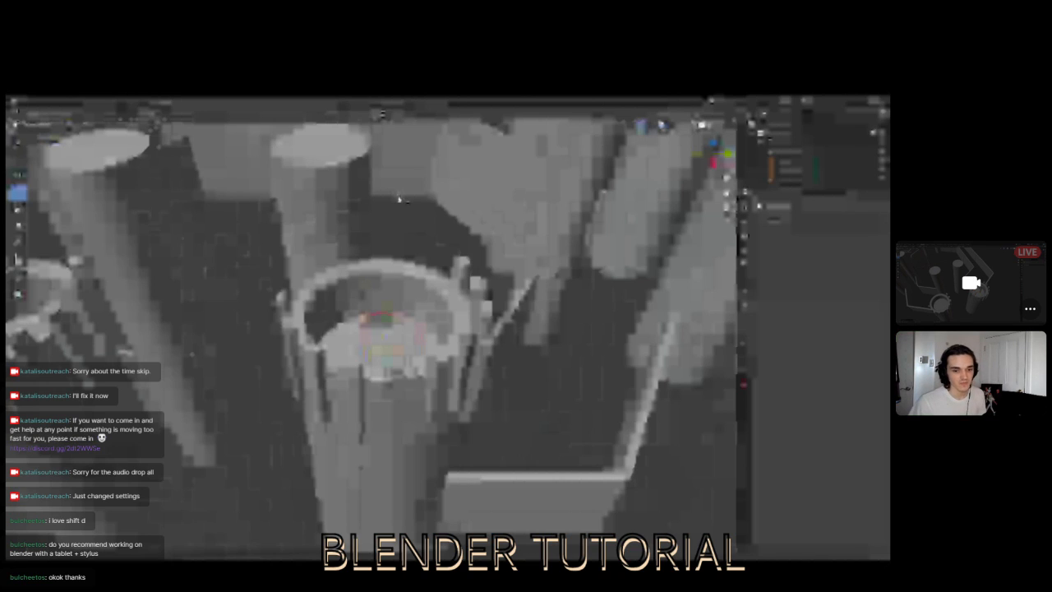
# - Examine the whole castle layout with its towers and walls from several angles
pyautogui.scroll(-5, 395, 258)
pyautogui.moveTo(397, 263); pyautogui.dragTo(451, 186, button='middle')
pyautogui.moveTo(571, 299); pyautogui.dragTo(731, 294, button='middle')
pyautogui.moveTo(553, 315); pyautogui.dragTo(477, 354, button='middle')
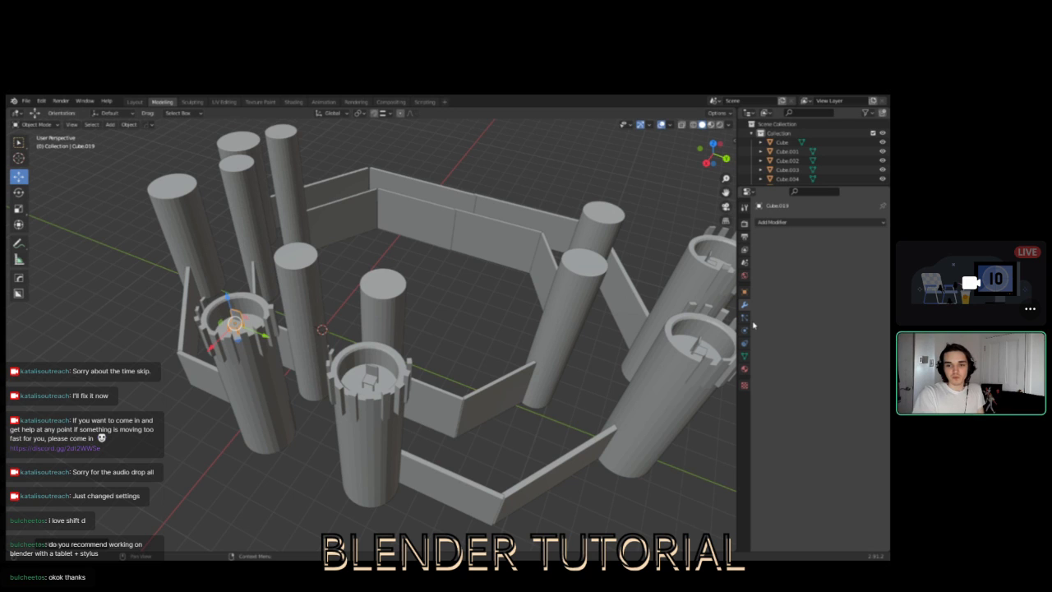
pyautogui.moveTo(424, 317); pyautogui.dragTo(425, 360, button='middle')
pyautogui.scroll(-4, 402, 332)
pyautogui.moveTo(487, 192); pyautogui.dragTo(524, 218)
pyautogui.moveTo(367, 335); pyautogui.dragTo(465, 370, button='middle')
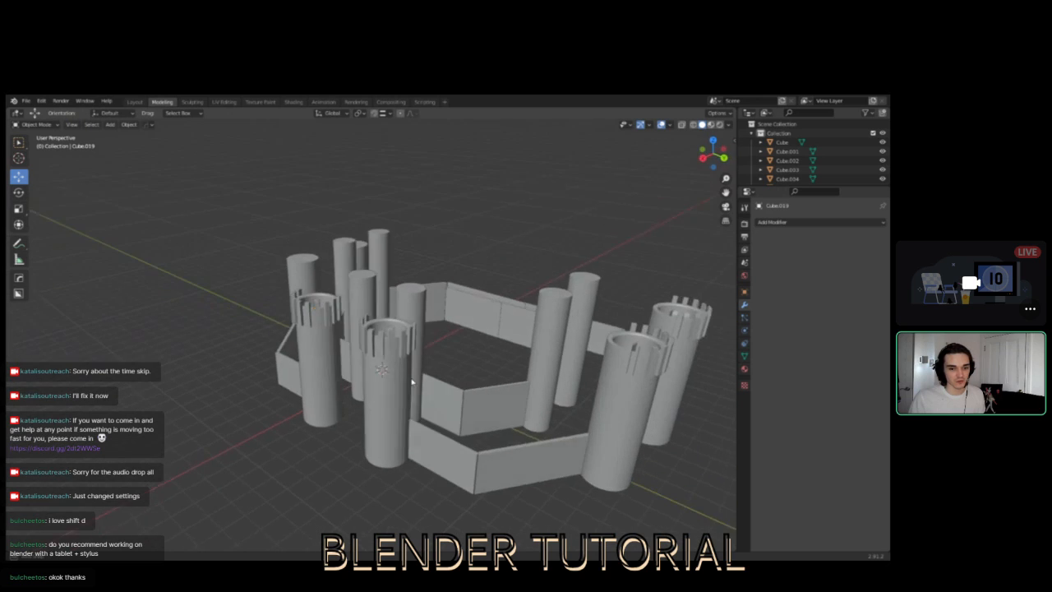
pyautogui.scroll(3, 467, 371)
pyautogui.moveTo(388, 340); pyautogui.dragTo(472, 361, button='middle')
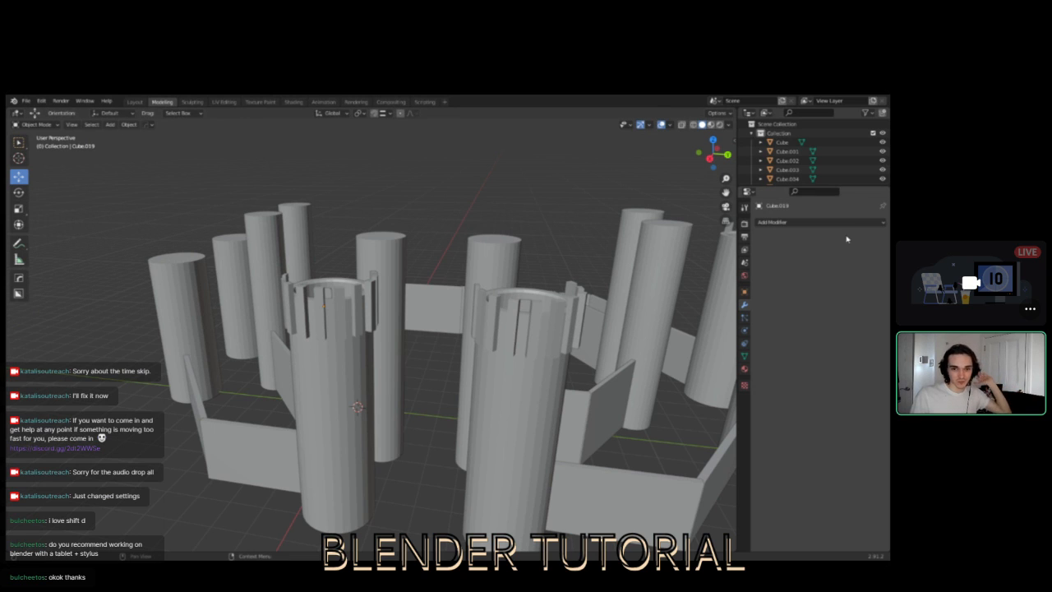
pyautogui.moveTo(441, 231); pyautogui.dragTo(348, 333, button='middle')
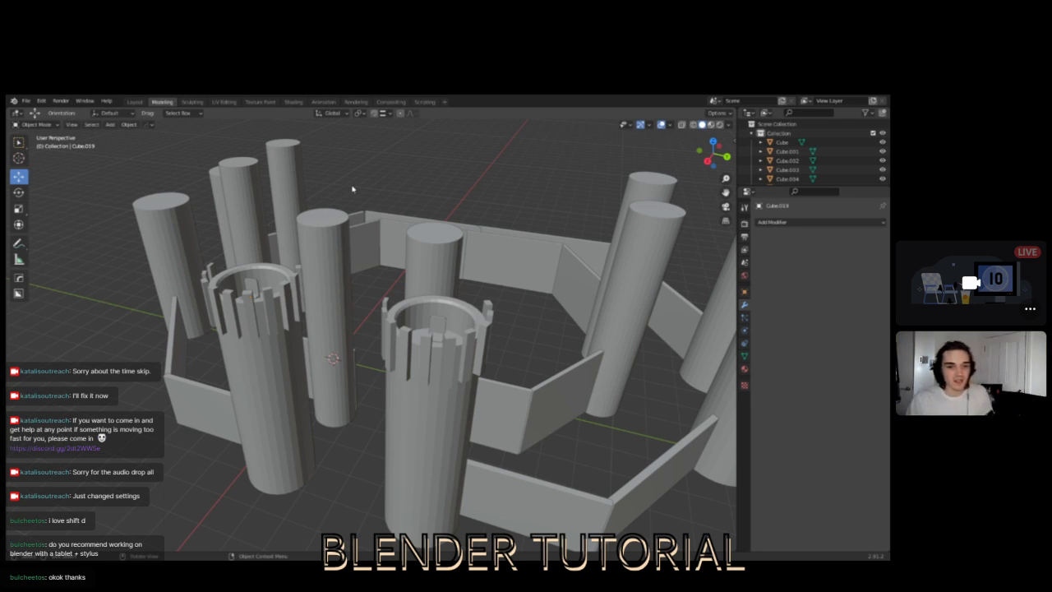
# - Add a point light inside the castle and move it to about 1.76 m on Y and 2.46 m on Z
pyautogui.click(129, 125)
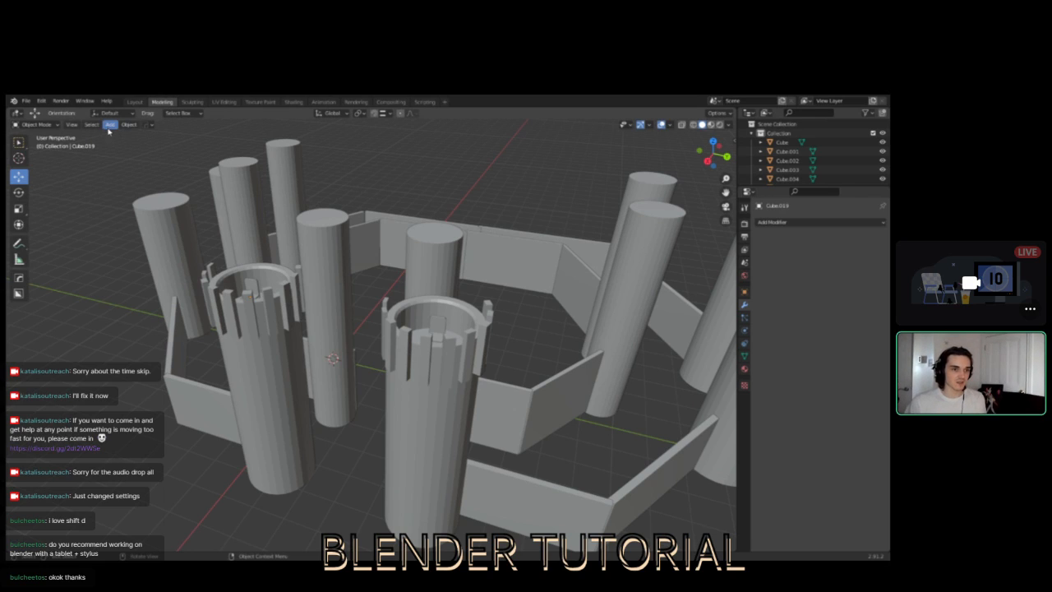
pyautogui.moveTo(110, 138)
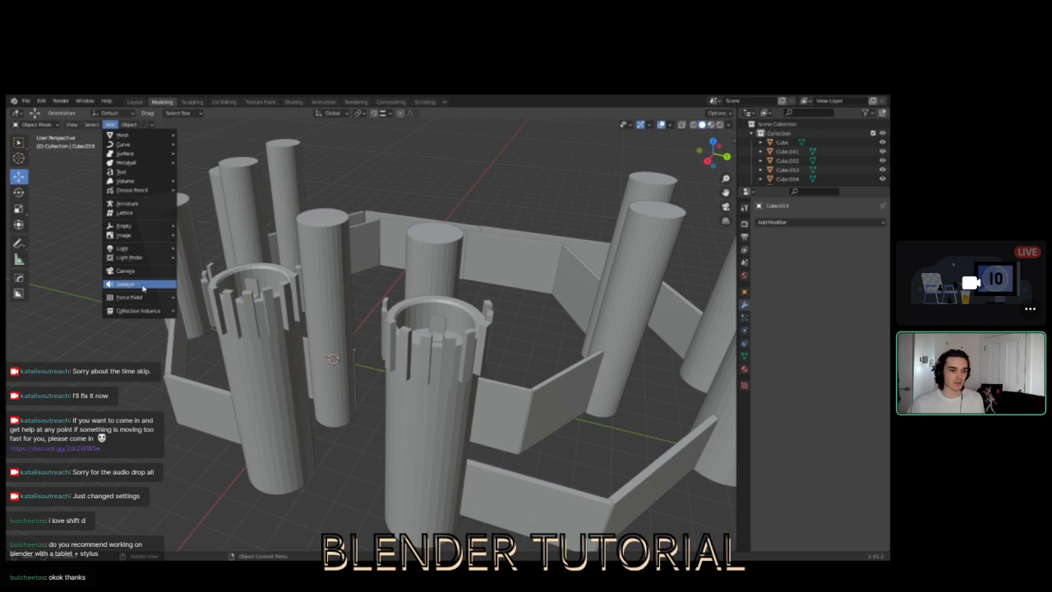
pyautogui.moveTo(133, 249)
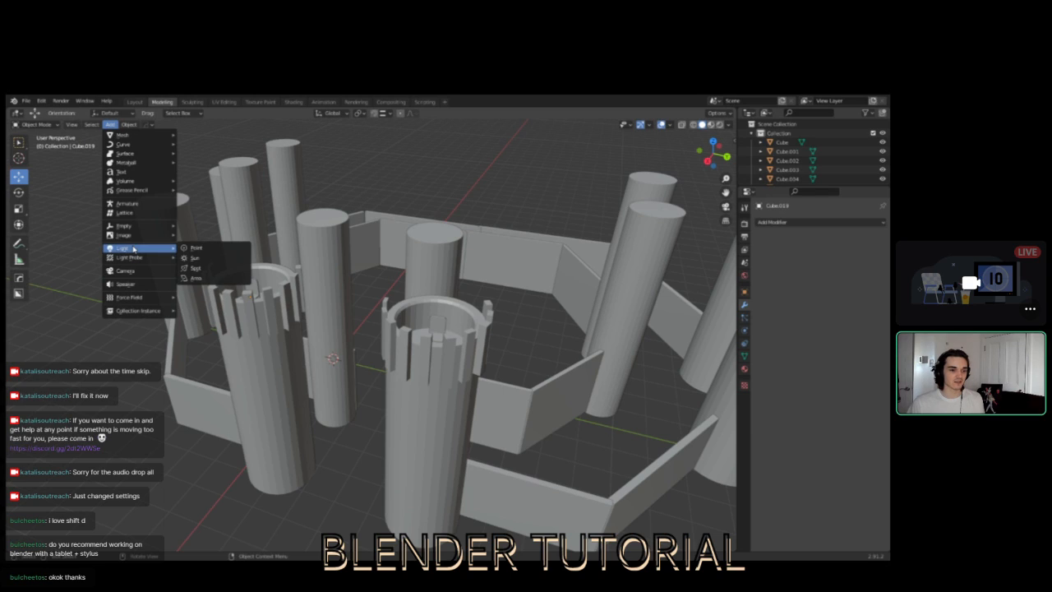
pyautogui.moveTo(136, 311)
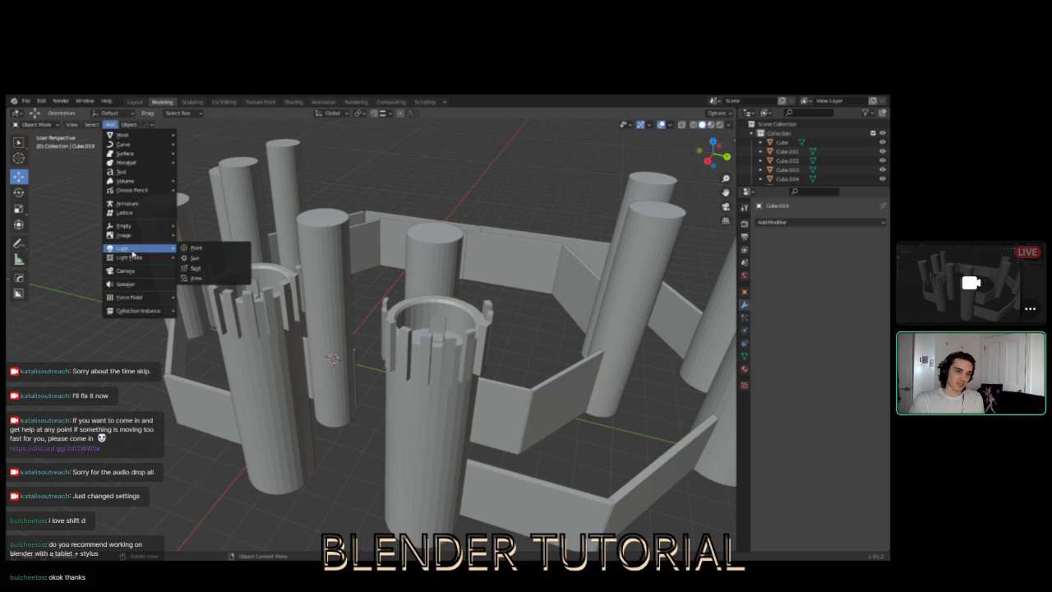
pyautogui.click(196, 248)
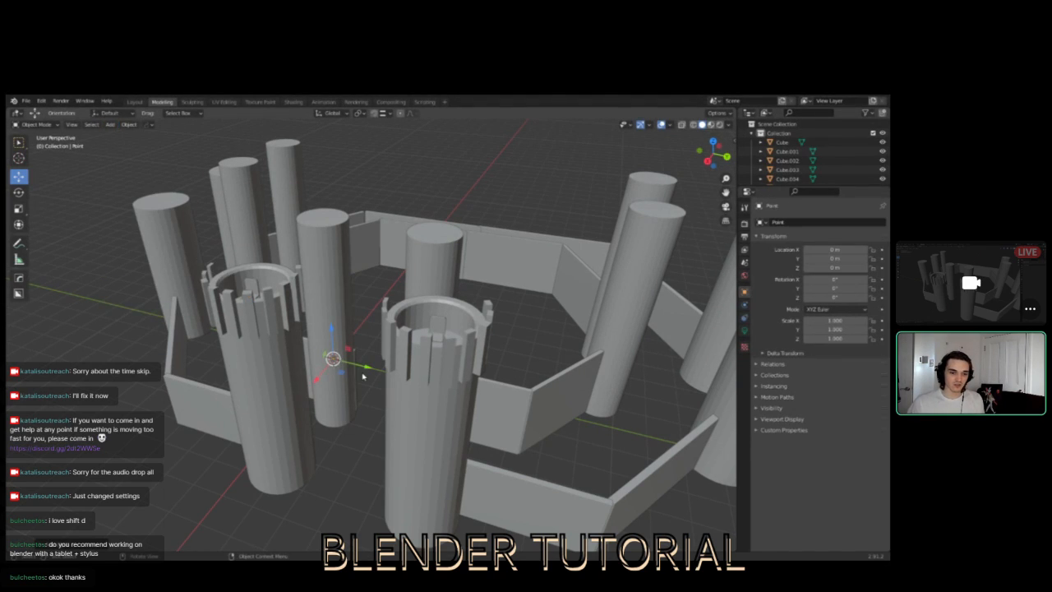
pyautogui.moveTo(365, 368); pyautogui.dragTo(406, 382)
pyautogui.moveTo(380, 337); pyautogui.dragTo(378, 306)
pyautogui.moveTo(378, 306); pyautogui.dragTo(247, 309, button='middle')
# - Raise the point light above the castle to a height of about 7.9 m and deselect it
pyautogui.click(109, 124)
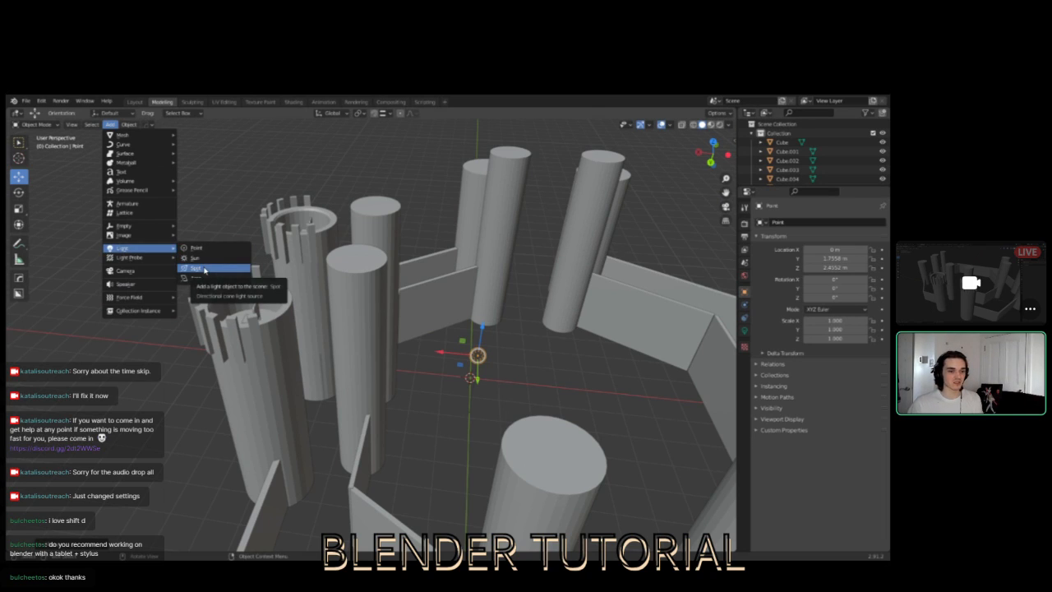
pyautogui.click(594, 377)
pyautogui.click(479, 358)
pyautogui.moveTo(514, 367); pyautogui.dragTo(411, 329, button='middle')
pyautogui.moveTo(404, 362); pyautogui.dragTo(503, 278)
pyautogui.moveTo(504, 279); pyautogui.dragTo(348, 383, button='middle')
pyautogui.moveTo(311, 396); pyautogui.dragTo(286, 255)
pyautogui.moveTo(286, 255)
pyautogui.mouseDown(button='middle')
pyautogui.moveTo(320, 304)
pyautogui.moveTo(349, 271)
pyautogui.moveTo(373, 293)
pyautogui.moveTo(339, 259)
pyautogui.moveTo(284, 251)
pyautogui.mouseUp(button='middle')
pyautogui.click(303, 203)
pyautogui.moveTo(275, 287); pyautogui.dragTo(308, 301, button='middle')
pyautogui.moveTo(302, 227); pyautogui.dragTo(331, 266)
pyautogui.click(346, 224)
pyautogui.click(353, 223)
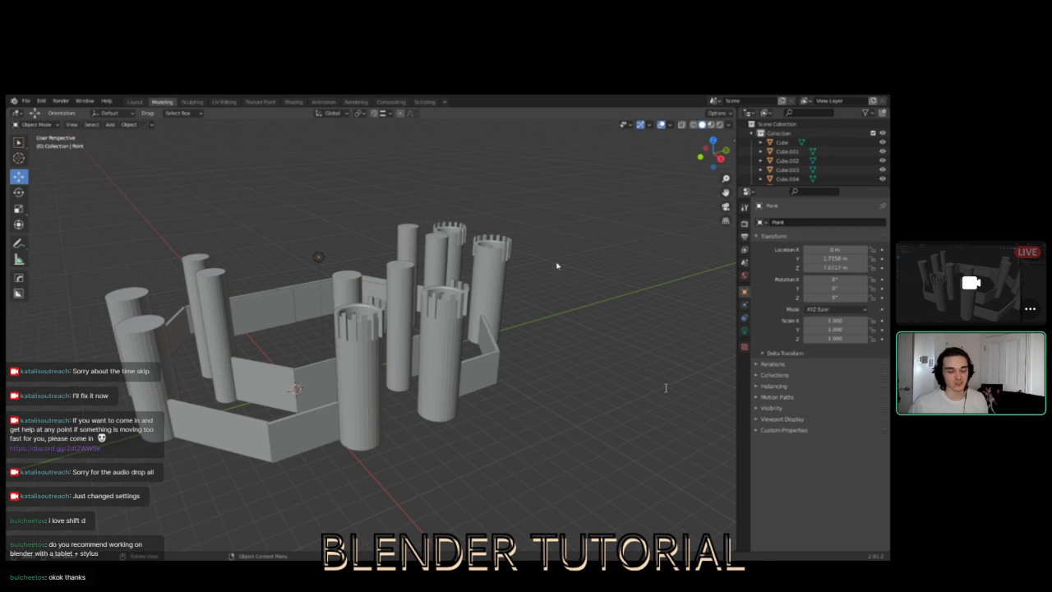
# - Switch the viewport shading to Material Preview for the castle scene
pyautogui.moveTo(386, 372); pyautogui.dragTo(589, 326, button='middle')
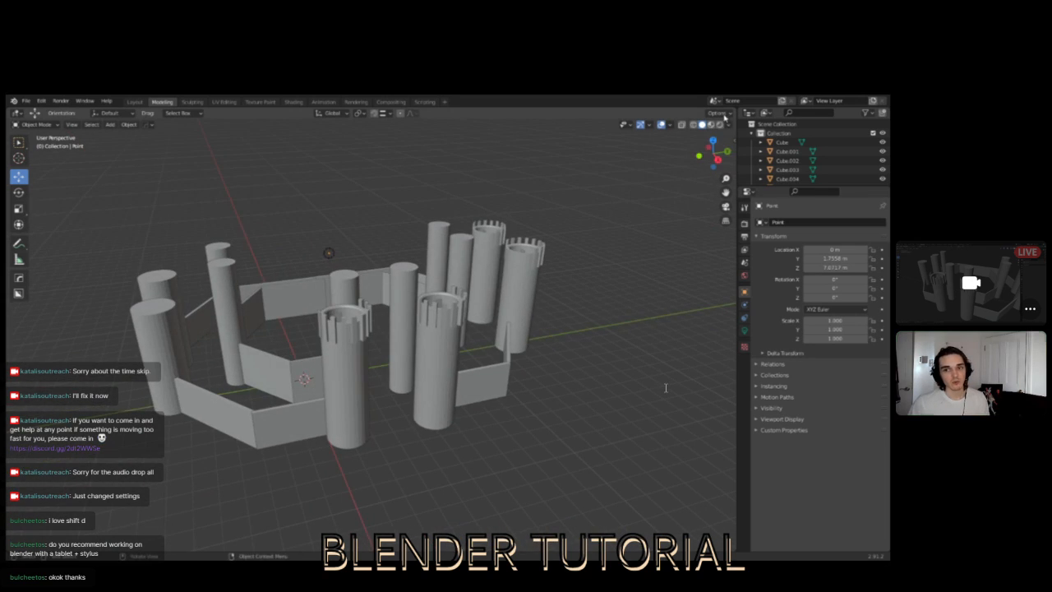
pyautogui.click(711, 124)
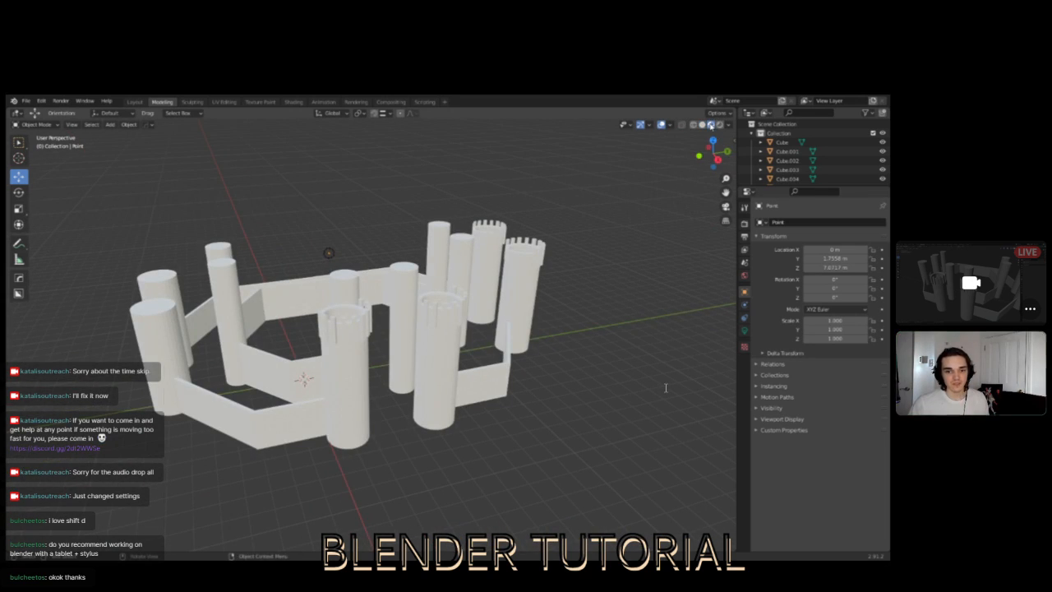
# - Open the point light's light settings and switch the viewport shading to Rendered
pyautogui.moveTo(577, 359); pyautogui.dragTo(531, 356, button='middle')
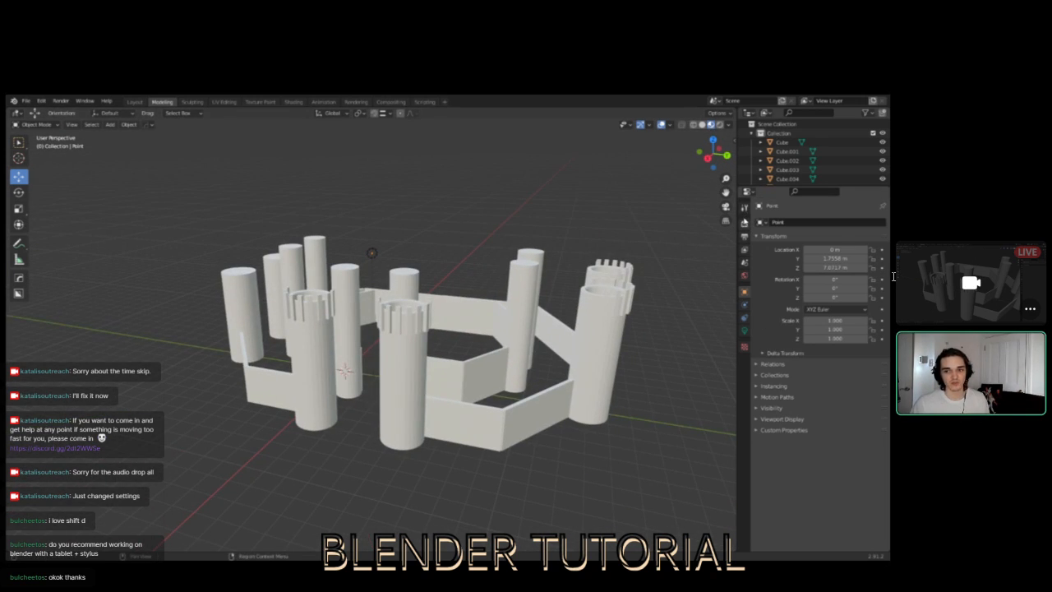
pyautogui.click(745, 221)
pyautogui.click(744, 208)
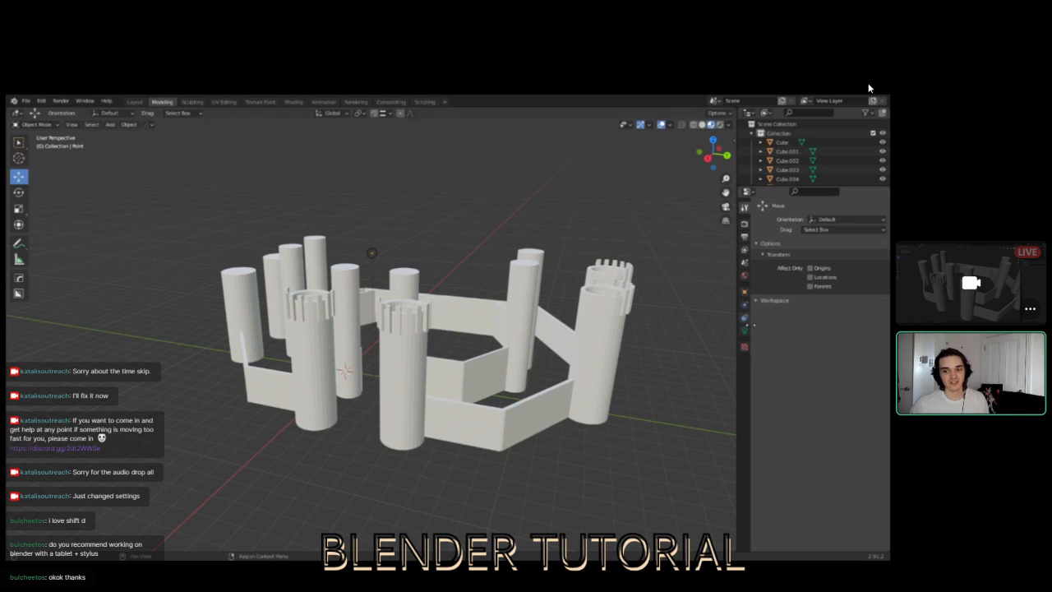
pyautogui.click(745, 331)
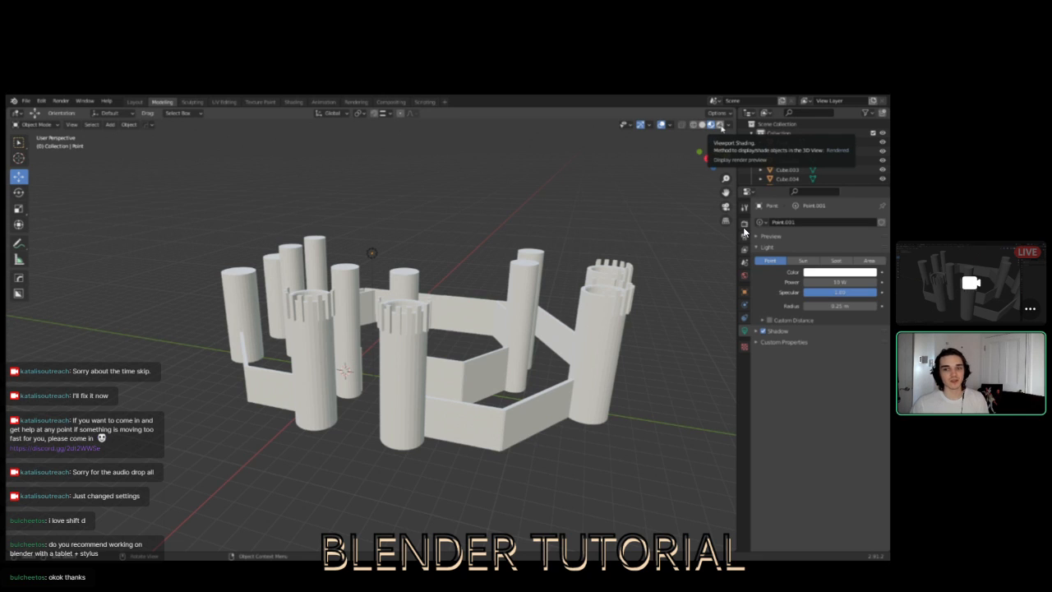
pyautogui.click(720, 125)
# - Move the point light next to the top of a plain tower and raise it slightly along Z
pyautogui.moveTo(688, 142); pyautogui.dragTo(478, 246, button='middle')
pyautogui.moveTo(159, 215); pyautogui.dragTo(482, 204)
pyautogui.moveTo(482, 219)
pyautogui.mouseDown(button='middle')
pyautogui.moveTo(450, 220)
pyautogui.moveTo(475, 230)
pyautogui.mouseUp(button='middle')
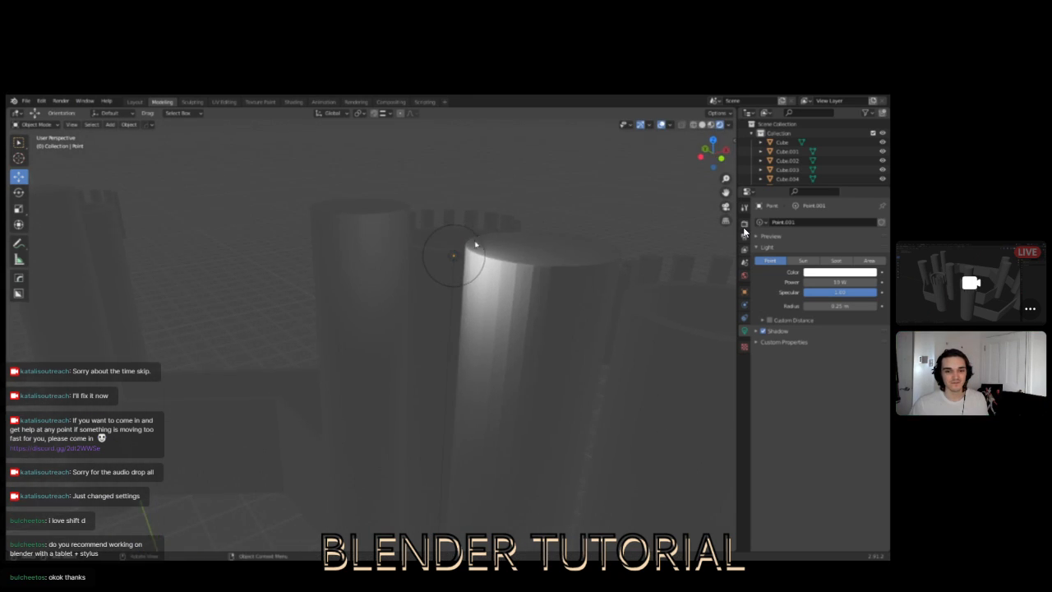
pyautogui.scroll(3, 461, 281)
pyautogui.moveTo(555, 175); pyautogui.dragTo(372, 305, button='middle')
pyautogui.click(337, 336)
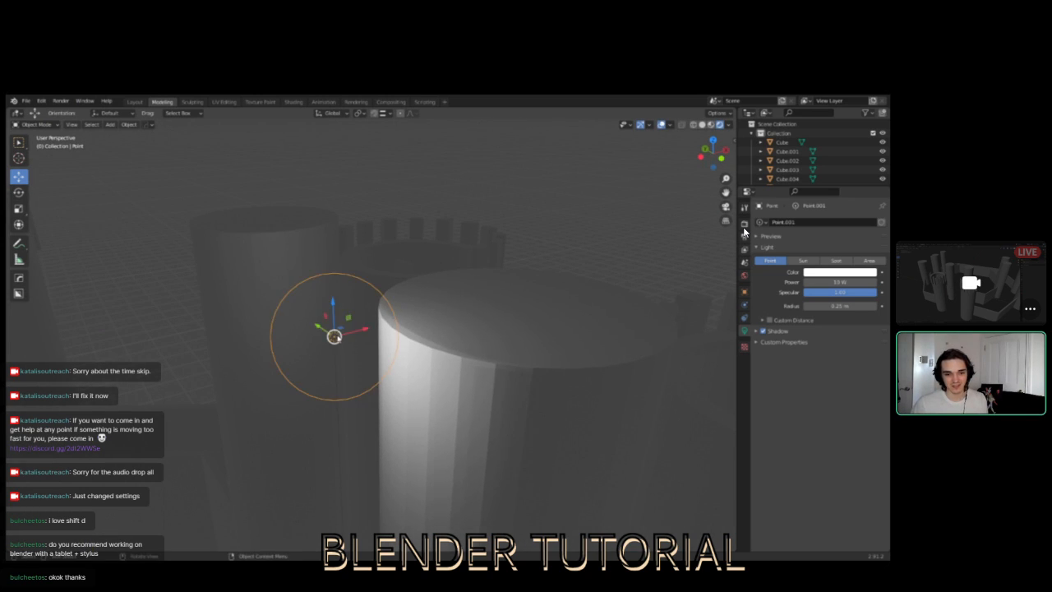
pyautogui.press('g')
pyautogui.press('z')
pyautogui.click(340, 280)
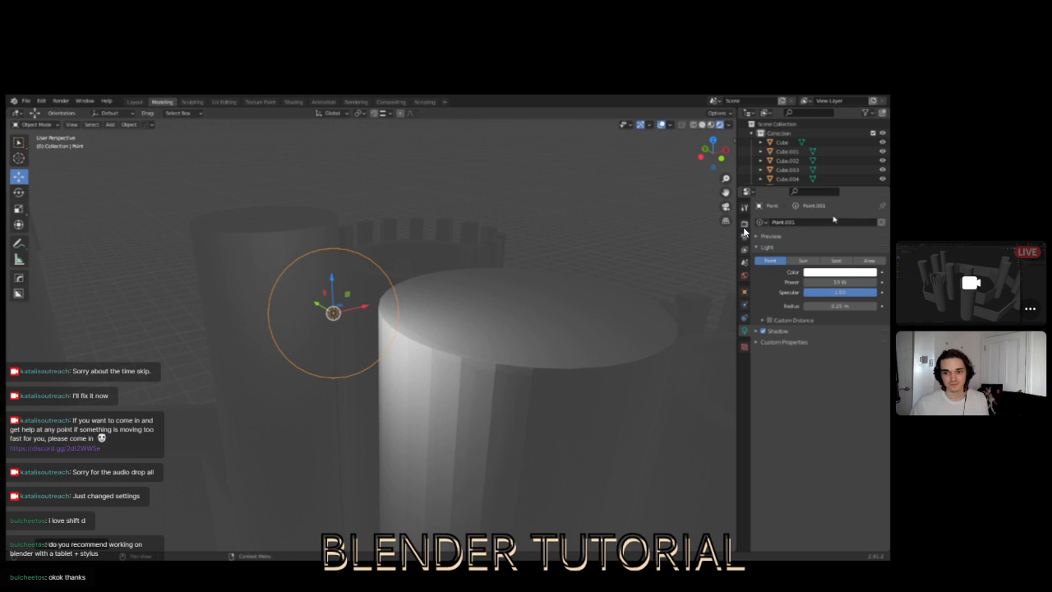
# - Enable Bloom in the scene's Eevee render settings
pyautogui.click(744, 208)
pyautogui.click(744, 224)
pyautogui.click(743, 238)
pyautogui.click(744, 226)
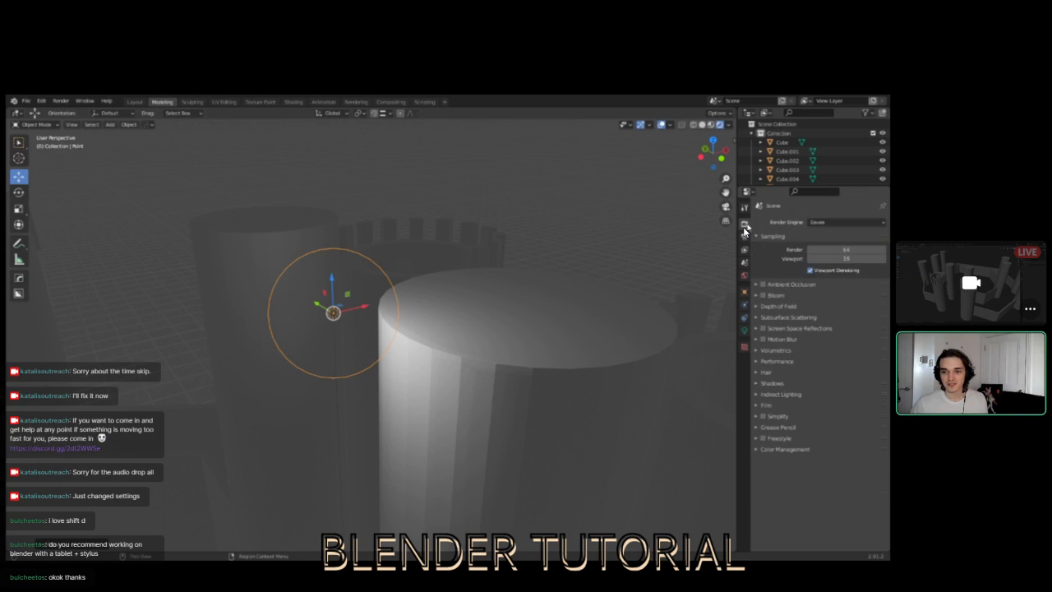
pyautogui.click(763, 295)
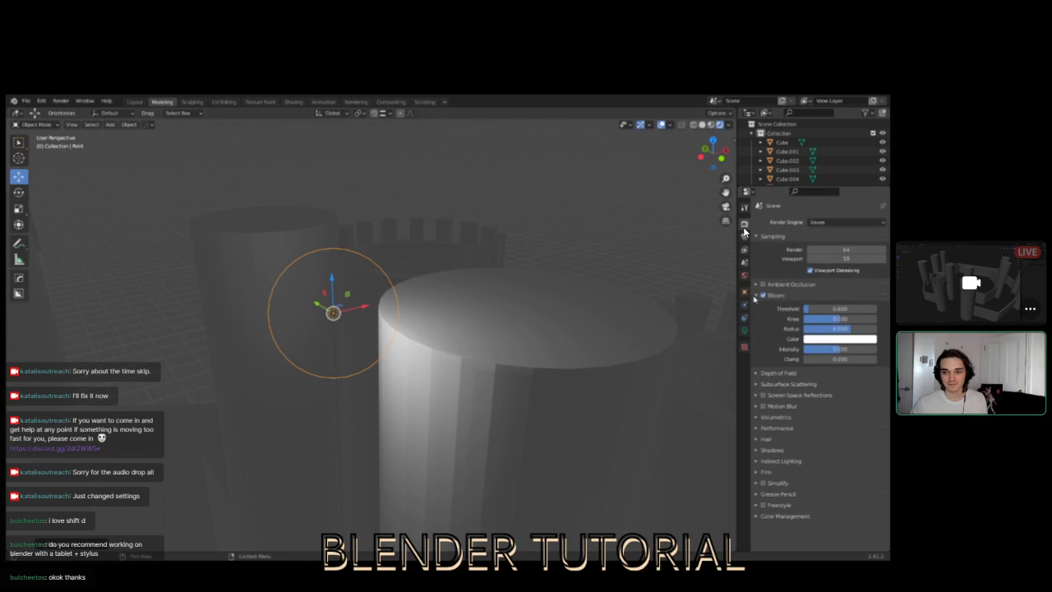
# - Shift the point light along X toward the edge of the plain tower's top and bring back its light settings
pyautogui.moveTo(364, 308)
pyautogui.mouseDown()
pyautogui.moveTo(401, 301)
pyautogui.moveTo(375, 306)
pyautogui.mouseUp()
pyautogui.click(745, 329)
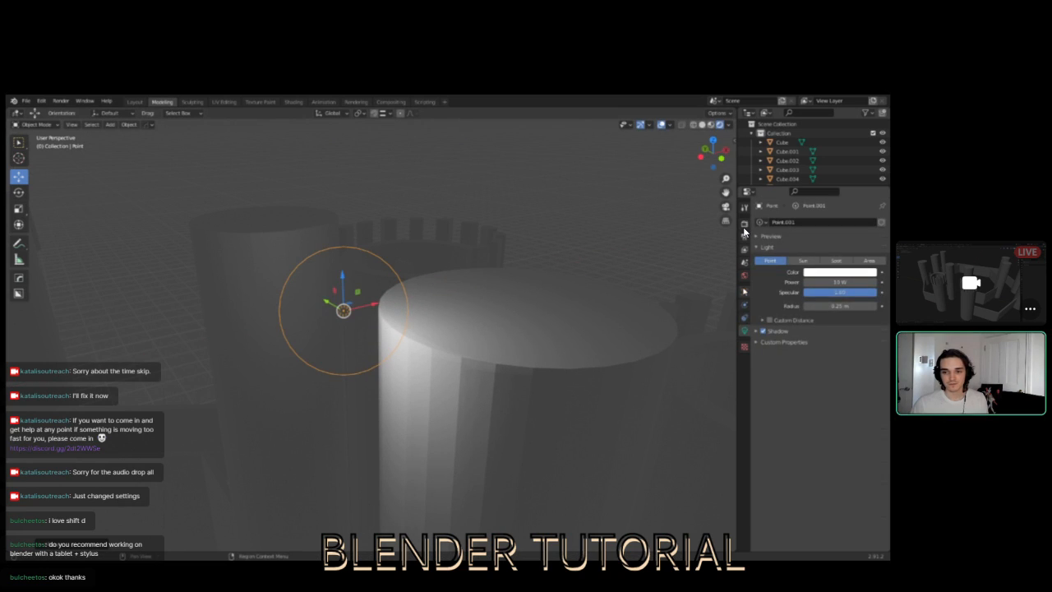
pyautogui.scroll(-6, 374, 307)
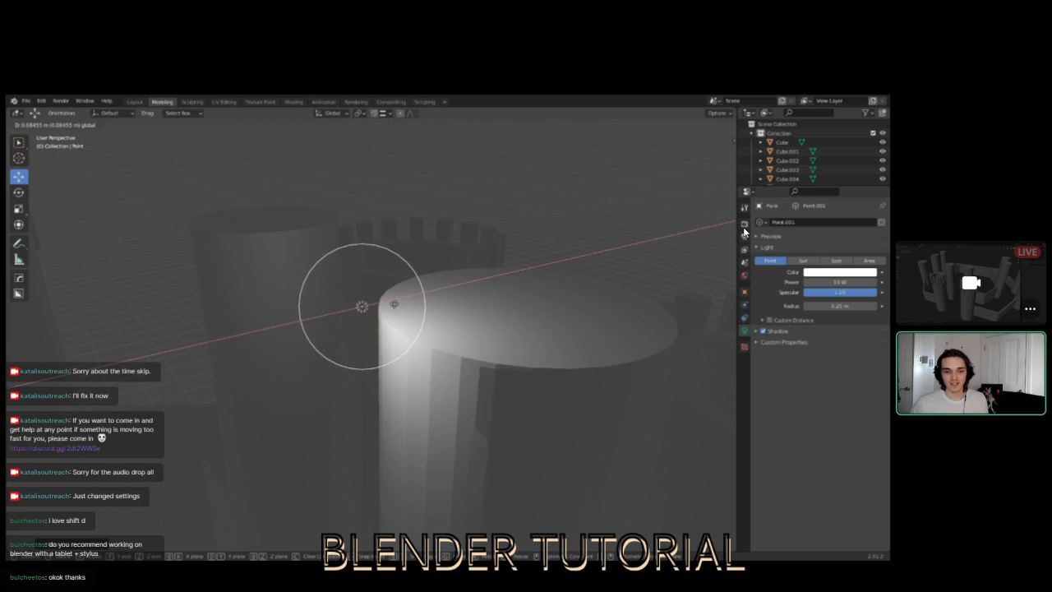
pyautogui.moveTo(532, 254); pyautogui.dragTo(326, 327, button='middle')
pyautogui.click(232, 295)
pyautogui.moveTo(294, 301); pyautogui.dragTo(252, 314, button='middle')
pyautogui.keyDown('shift'); pyautogui.moveTo(293, 277); pyautogui.dragTo(364, 350, button='middle'); pyautogui.keyUp('shift')
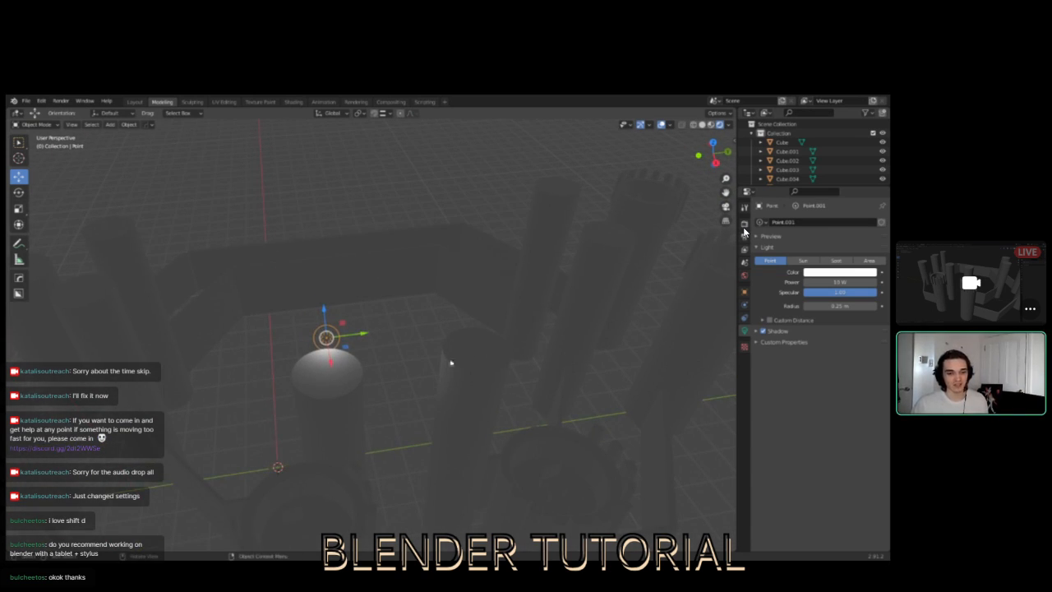
# - Move the point light along X until it sits centred just above the plain tower's top
pyautogui.moveTo(547, 367); pyautogui.dragTo(358, 315, button='middle')
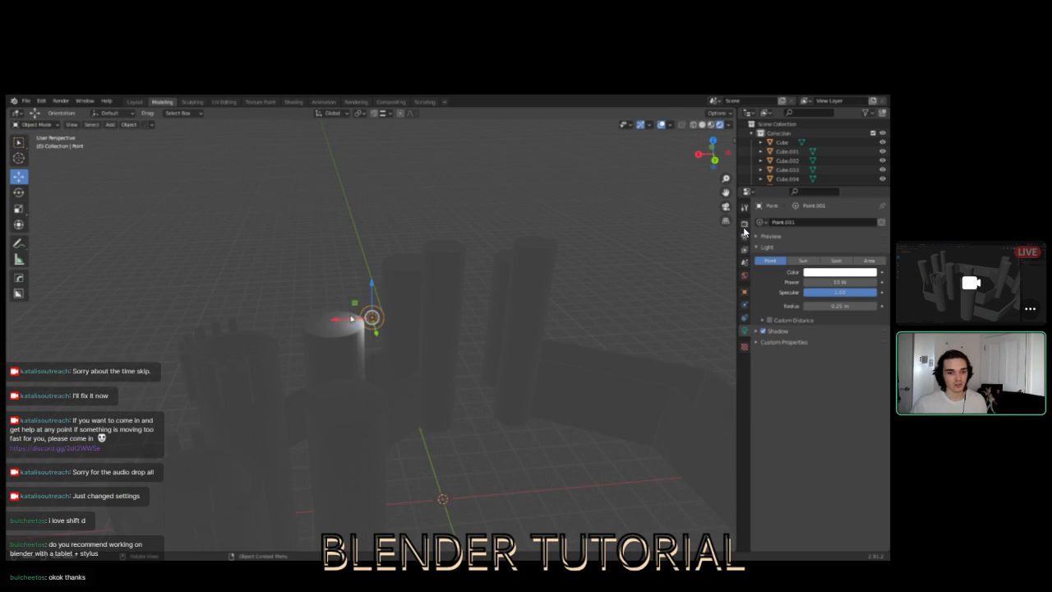
pyautogui.press('g')
pyautogui.press('x')
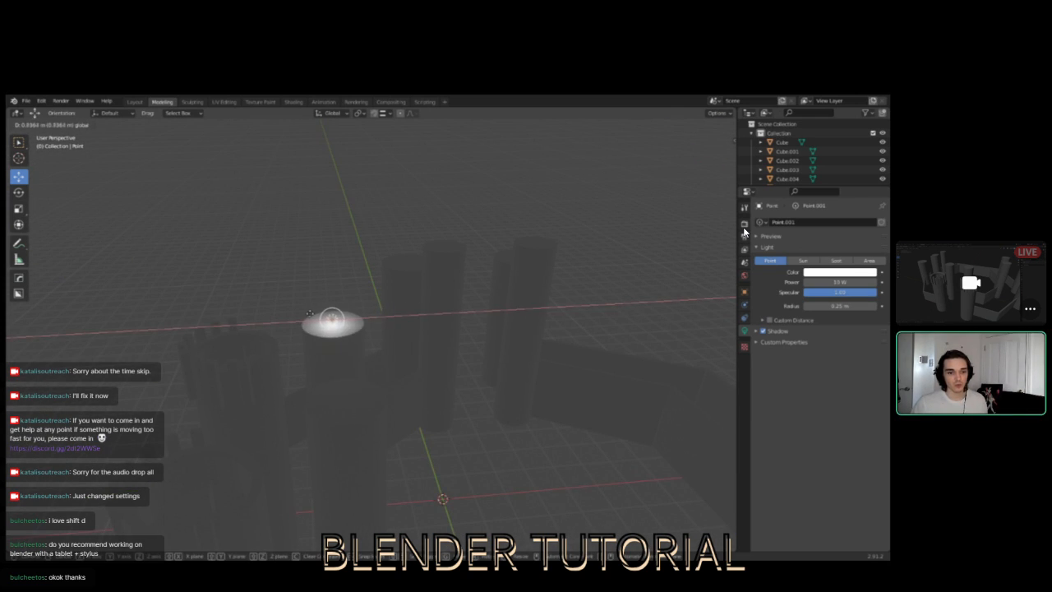
pyautogui.click(310, 313)
pyautogui.moveTo(263, 348); pyautogui.dragTo(419, 373, button='middle')
pyautogui.moveTo(418, 373); pyautogui.dragTo(422, 376)
pyautogui.moveTo(422, 334); pyautogui.dragTo(417, 337)
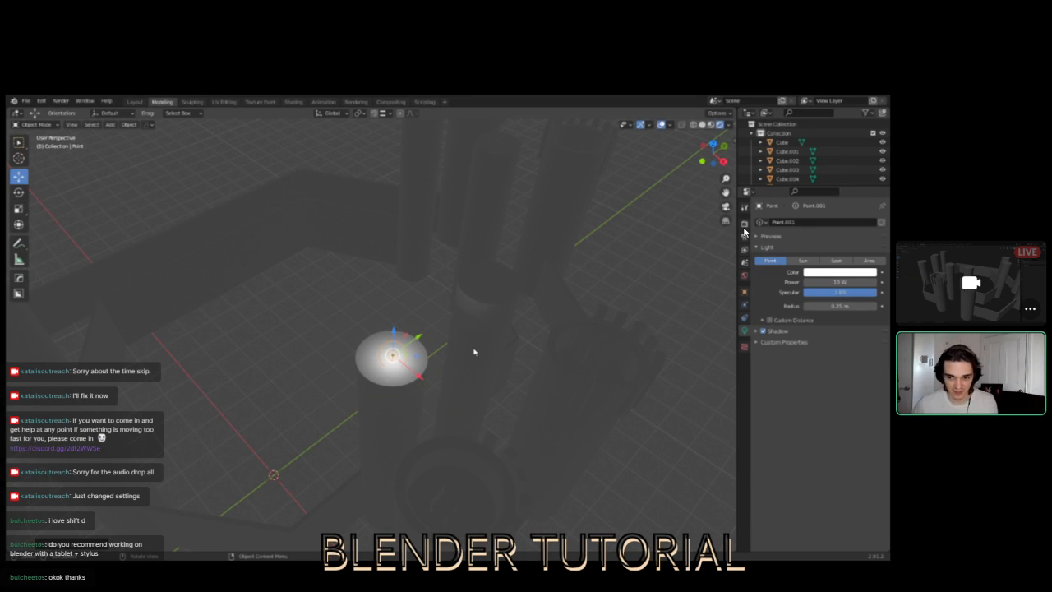
pyautogui.moveTo(498, 333); pyautogui.dragTo(401, 313, button='middle')
pyautogui.click(341, 335)
pyautogui.click(341, 335)
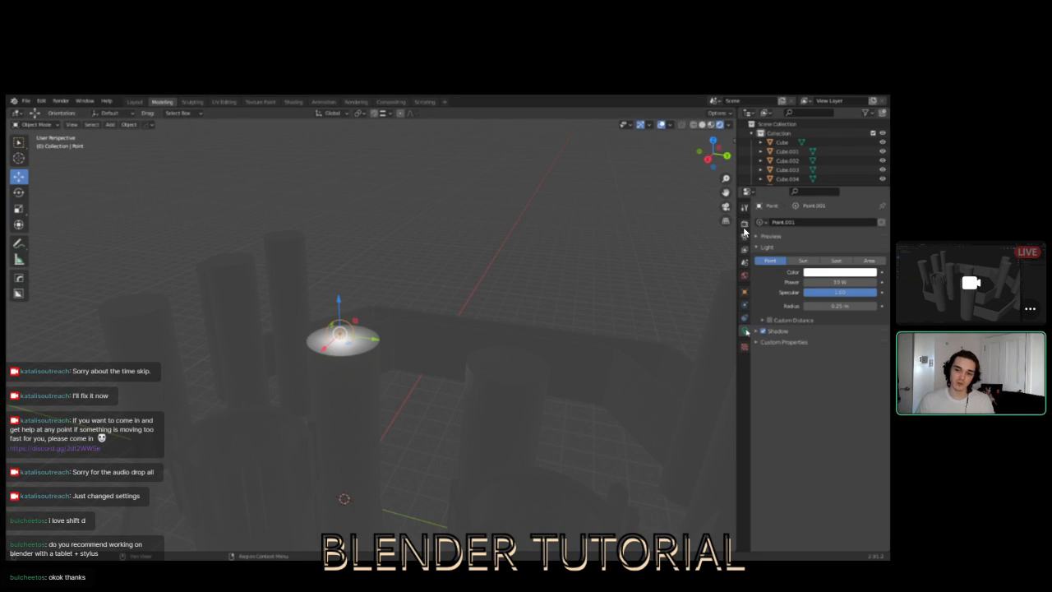
# - Check the light's object constraints and the mesh data properties of a neighbouring plain tower
pyautogui.click(745, 317)
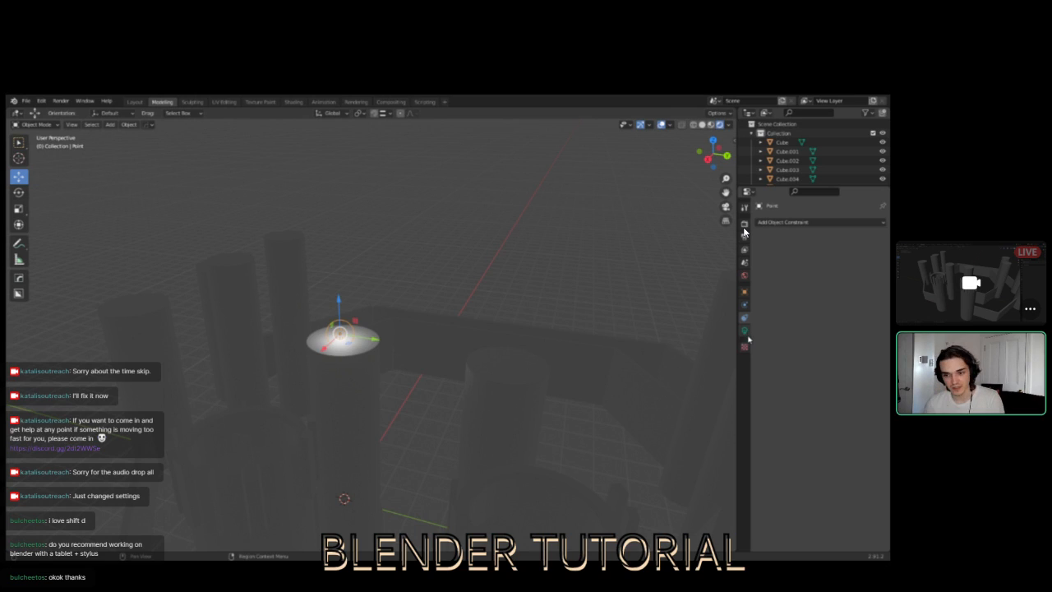
pyautogui.click(505, 402)
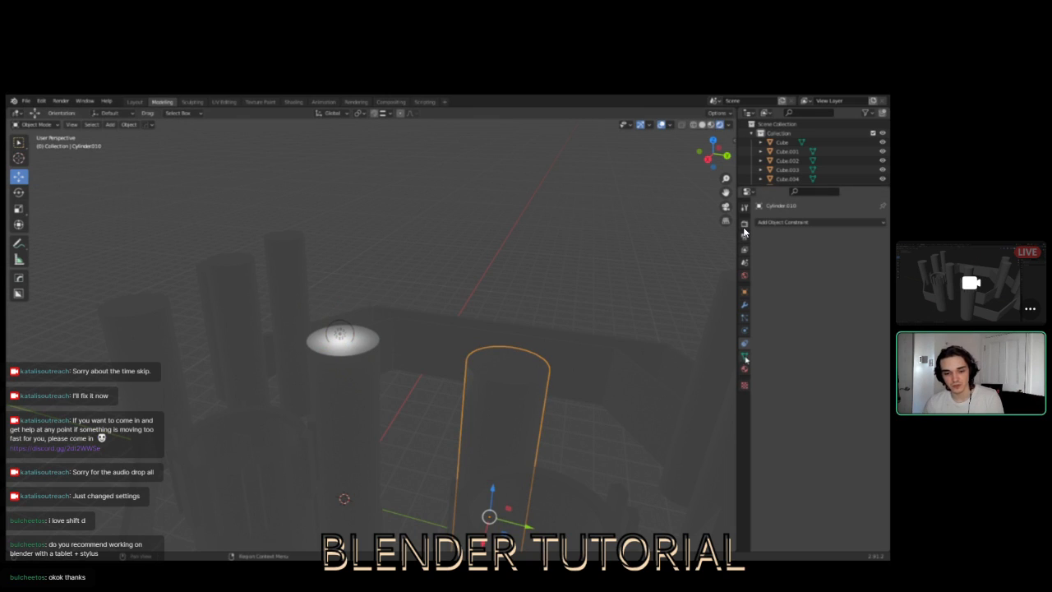
pyautogui.click(745, 357)
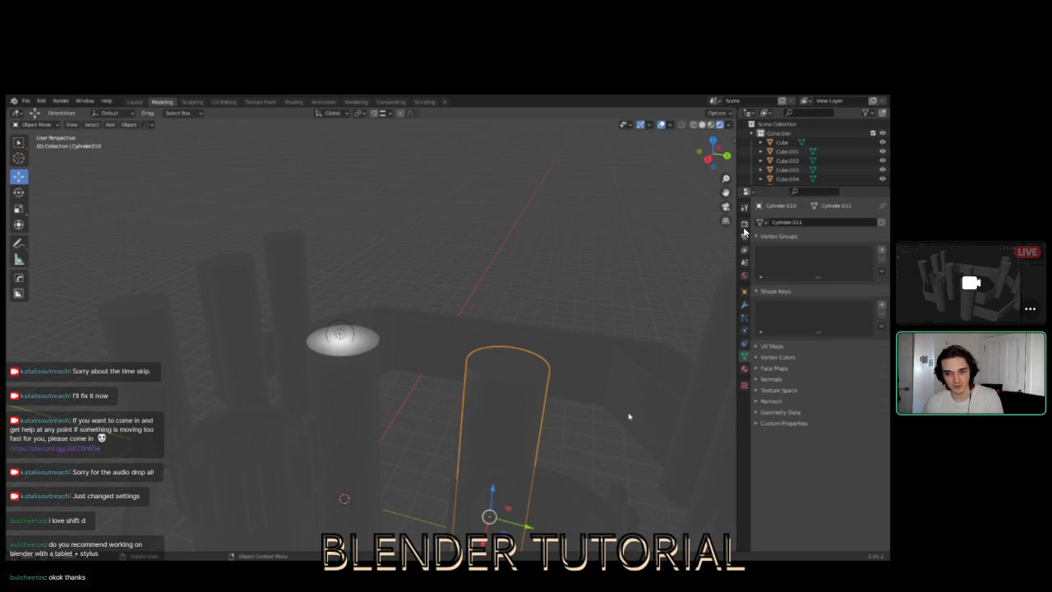
# - Select the point light above the tower and set its power to 10000 W
pyautogui.click(342, 337)
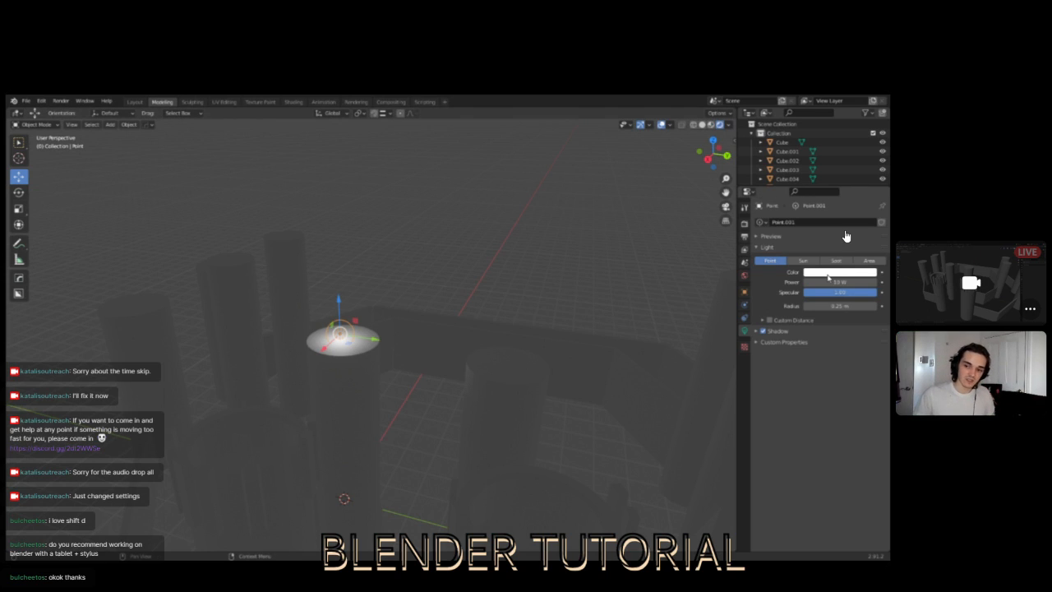
pyautogui.click(828, 281)
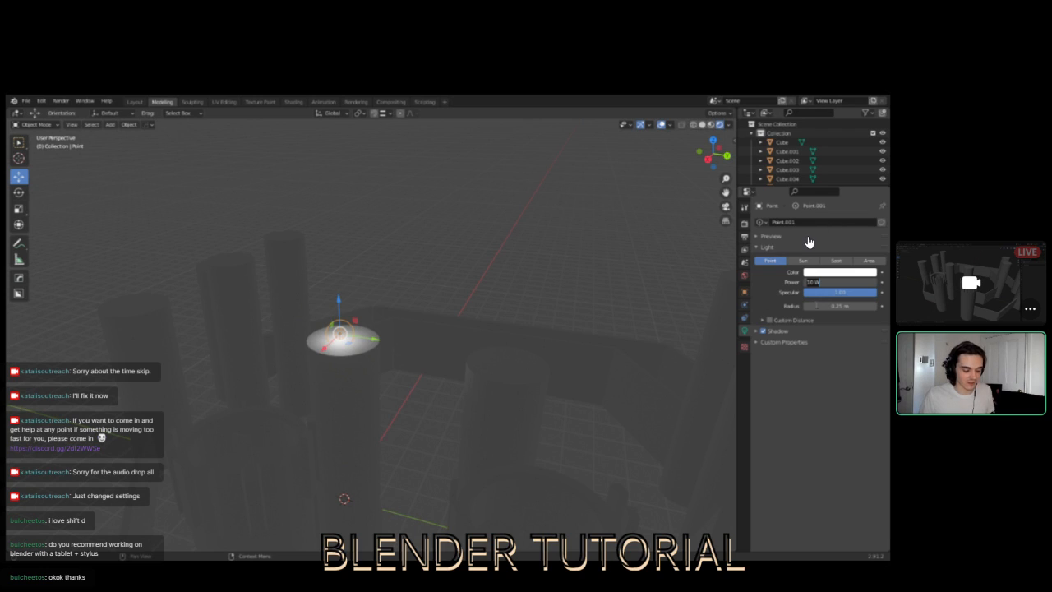
pyautogui.write('1000')
pyautogui.press('Return')
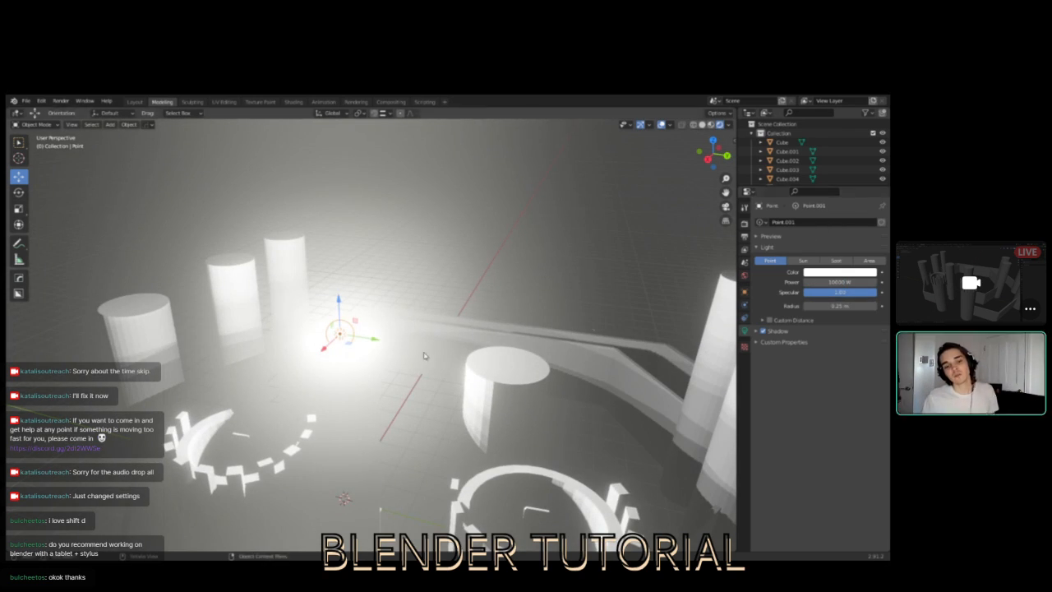
# - Move the point light outside the castle on the plain-tower side, well above the walls
pyautogui.scroll(-5, 393, 346)
pyautogui.moveTo(393, 346); pyautogui.dragTo(360, 351, button='middle')
pyautogui.moveTo(362, 381); pyautogui.dragTo(188, 359)
pyautogui.moveTo(153, 325); pyautogui.dragTo(167, 138)
pyautogui.moveTo(275, 248); pyautogui.dragTo(312, 269, button='middle')
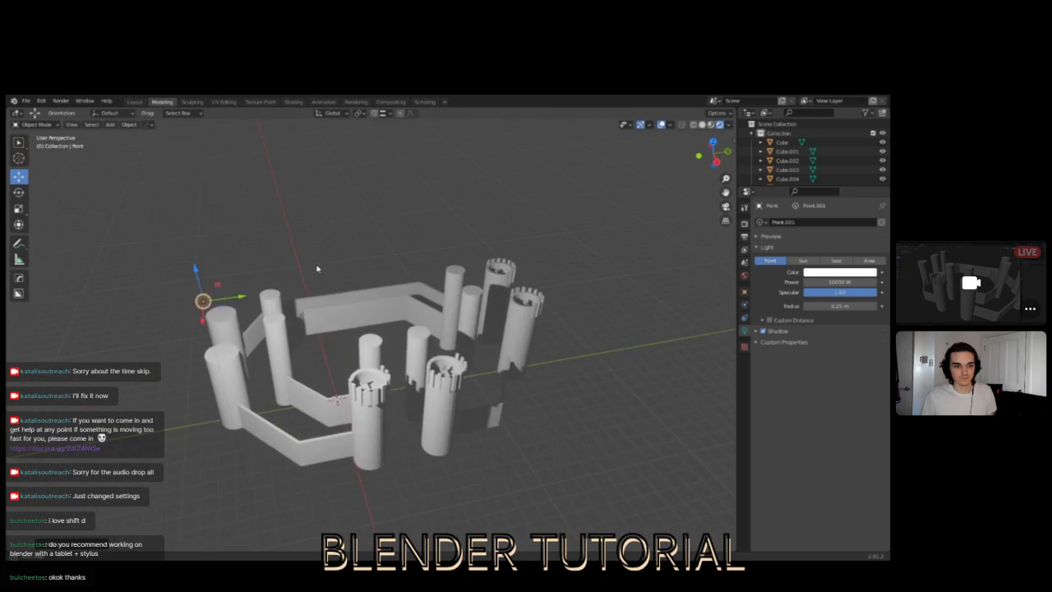
pyautogui.moveTo(194, 280); pyautogui.dragTo(210, 343)
pyautogui.moveTo(250, 314); pyautogui.dragTo(222, 317)
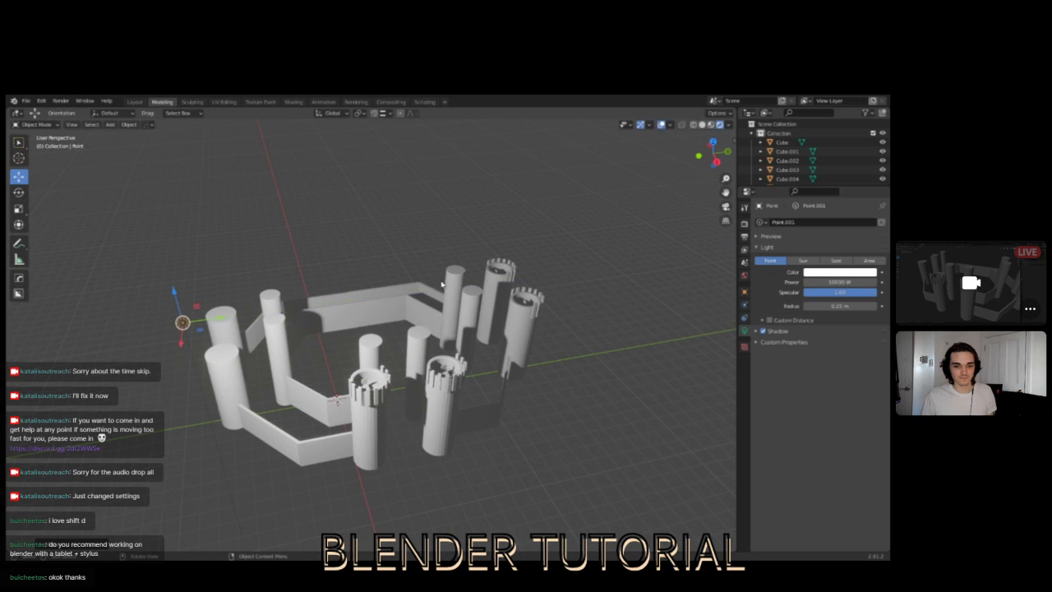
pyautogui.moveTo(451, 302); pyautogui.dragTo(429, 288, button='middle')
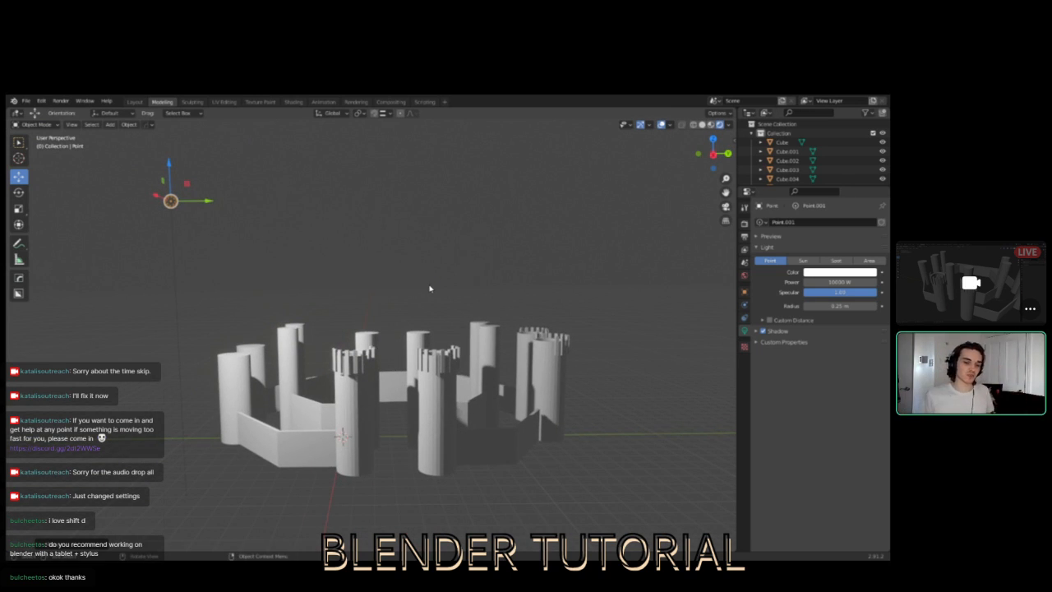
# - Duplicate the point light and move the copy along Y to the opposite side of the castle
pyautogui.moveTo(417, 355); pyautogui.dragTo(392, 393, button='middle')
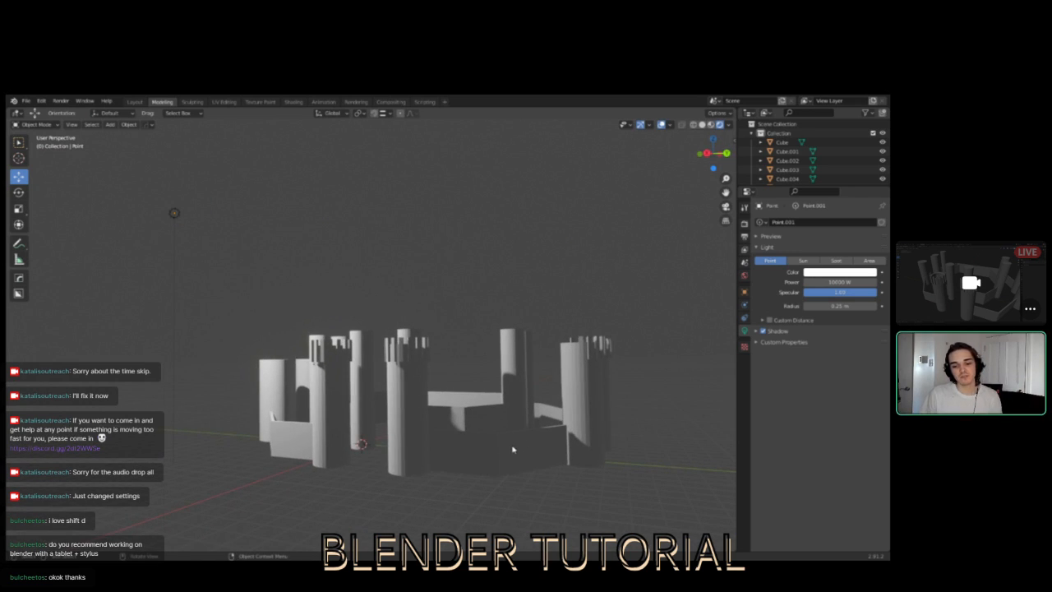
pyautogui.scroll(2, 544, 455)
pyautogui.moveTo(544, 455); pyautogui.dragTo(602, 469, button='middle')
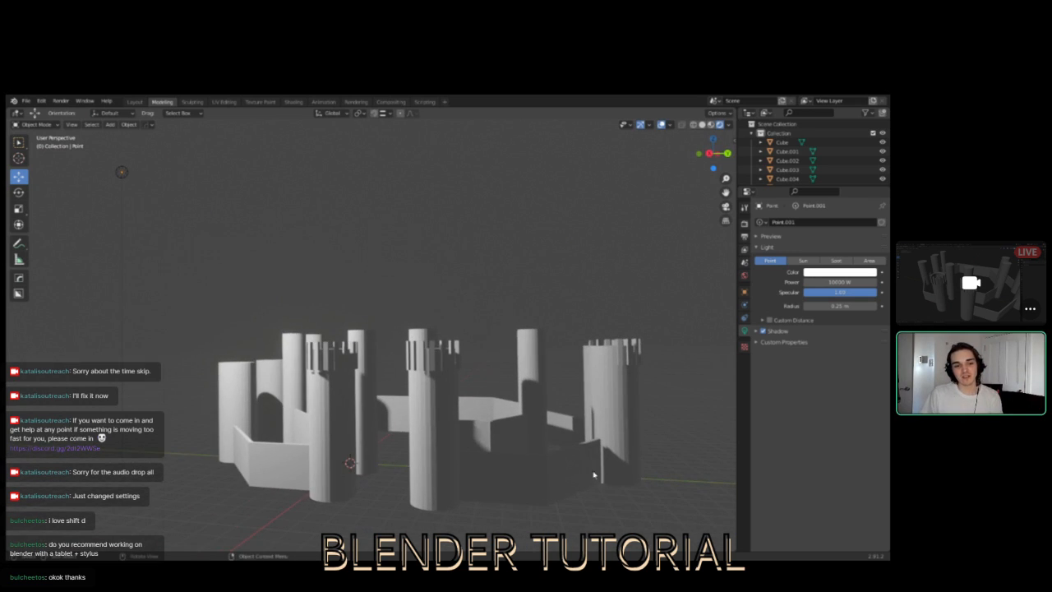
pyautogui.moveTo(179, 189); pyautogui.dragTo(96, 165)
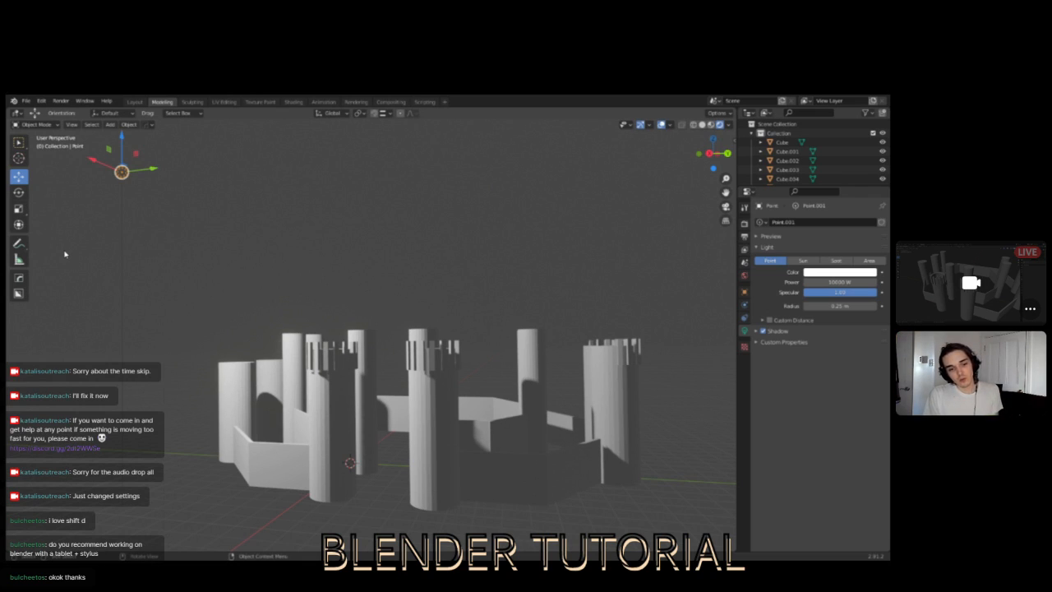
pyautogui.hotkey('shift', 'd')
pyautogui.rightClick(192, 162)
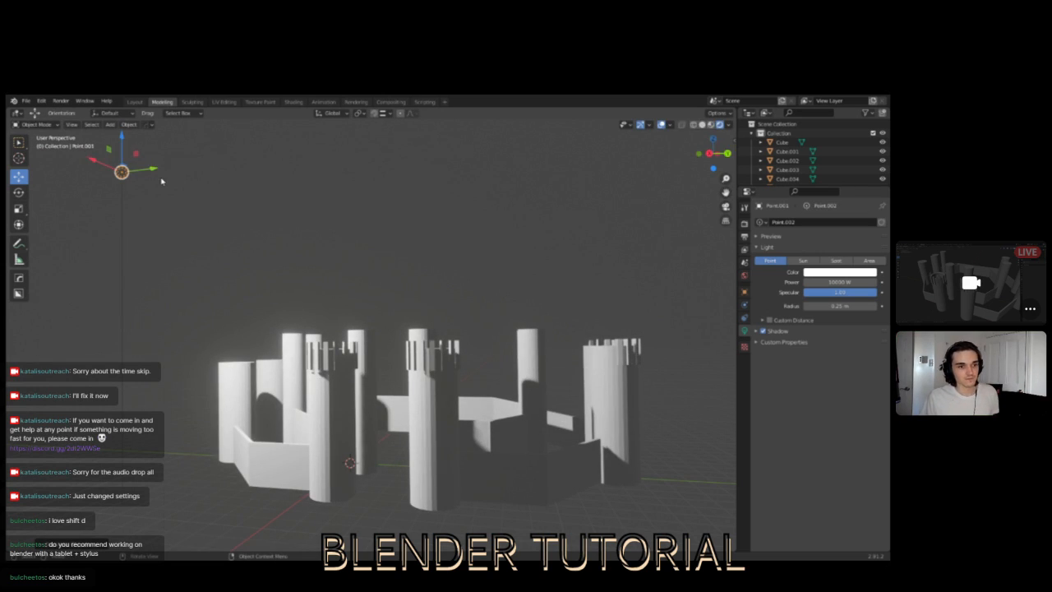
pyautogui.moveTo(152, 175); pyautogui.dragTo(713, 175)
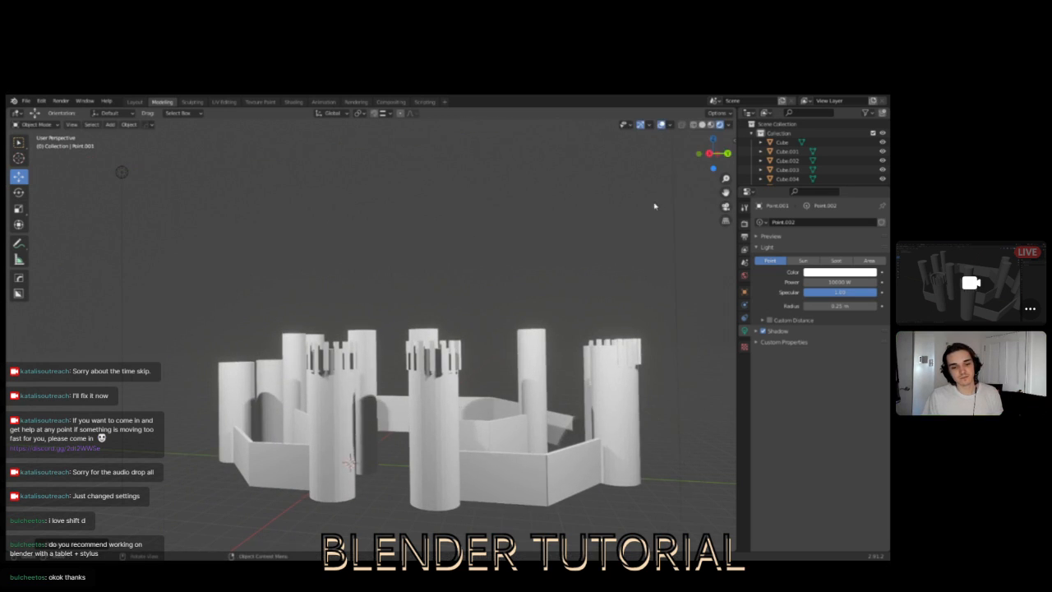
# - Lower the duplicated light to near ground level and reposition it outside the crenellated towers
pyautogui.scroll(-5, 531, 256)
pyautogui.moveTo(531, 256); pyautogui.dragTo(440, 305, button='middle')
pyautogui.moveTo(293, 360); pyautogui.dragTo(483, 333)
pyautogui.click(498, 366)
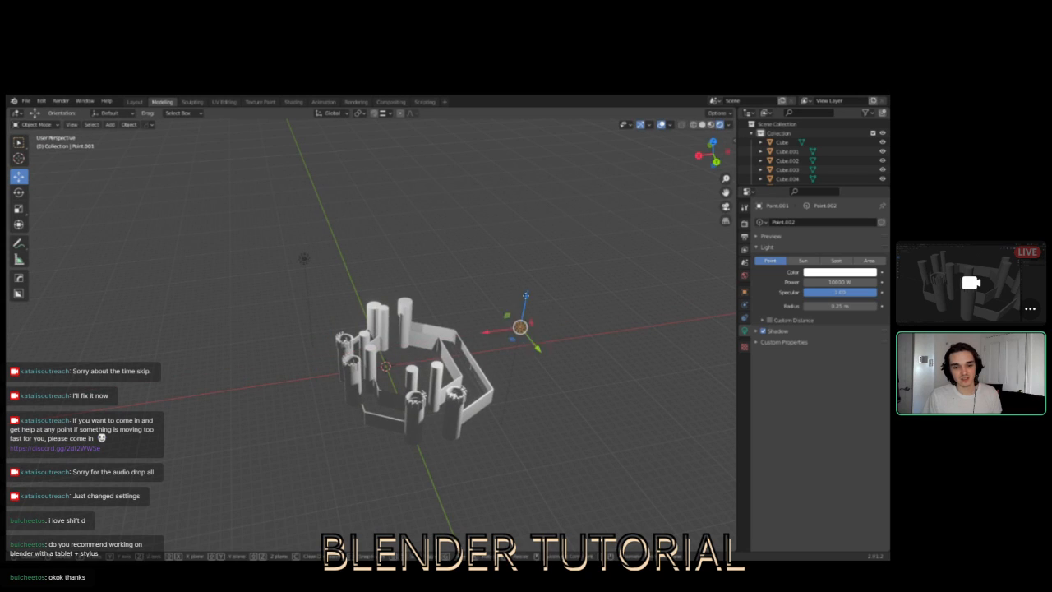
pyautogui.press('g')
pyautogui.moveTo(389, 442); pyautogui.dragTo(354, 448)
pyautogui.moveTo(354, 449); pyautogui.dragTo(502, 403, button='middle')
pyautogui.moveTo(503, 405); pyautogui.dragTo(529, 406)
pyautogui.scroll(3, 540, 421)
pyautogui.moveTo(541, 421)
pyautogui.mouseDown(button='middle')
pyautogui.moveTo(648, 430)
pyautogui.moveTo(531, 440)
pyautogui.mouseUp(button='middle')
pyautogui.scroll(2, 569, 421)
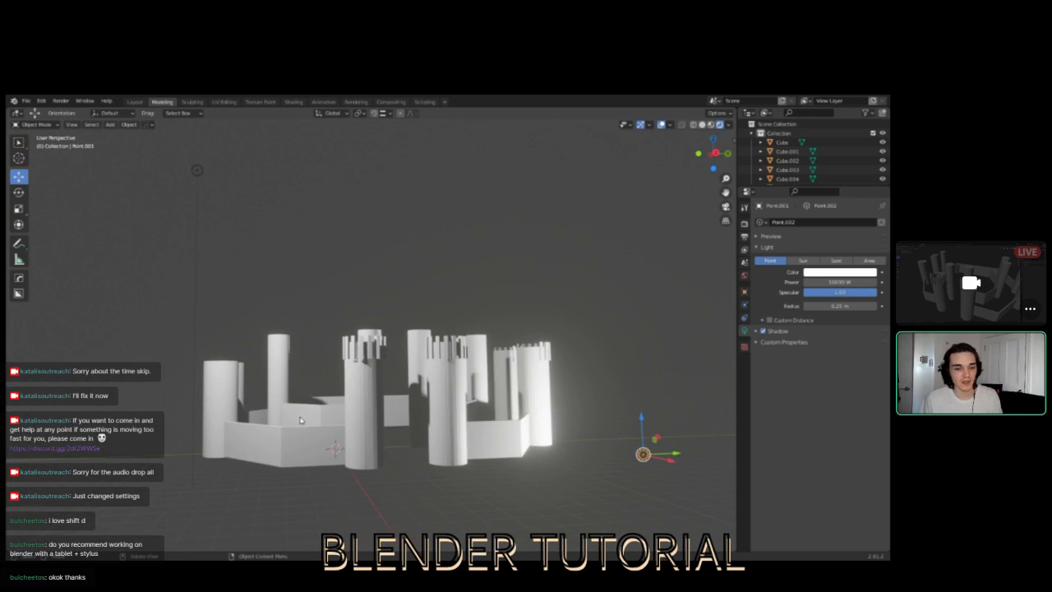
# - Select the low light beside the crenellated towers and set its power to 100 W
pyautogui.moveTo(188, 136); pyautogui.dragTo(221, 215)
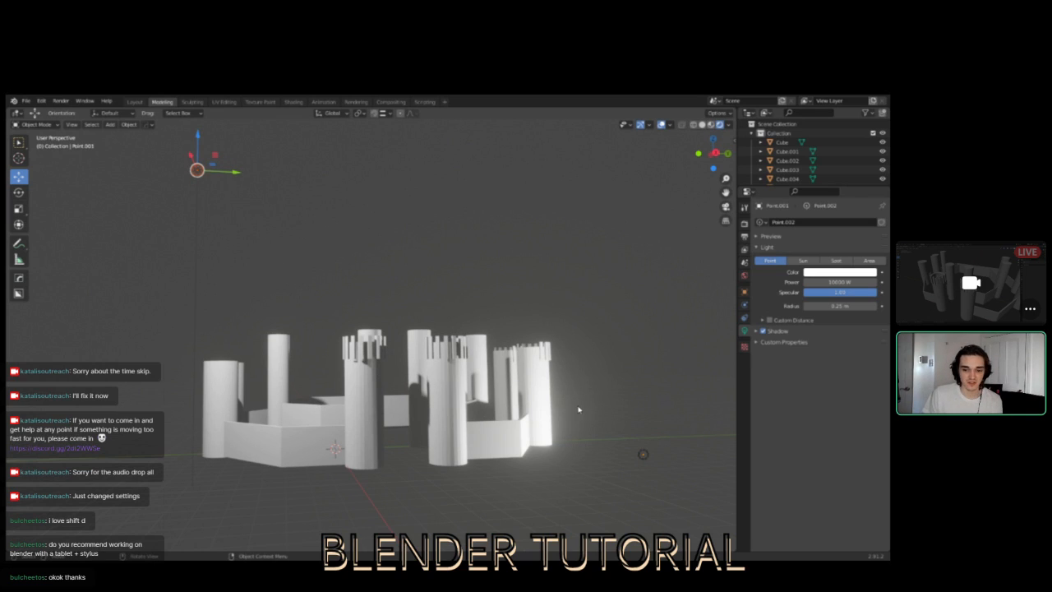
pyautogui.moveTo(607, 414); pyautogui.dragTo(652, 485)
pyautogui.click(838, 282)
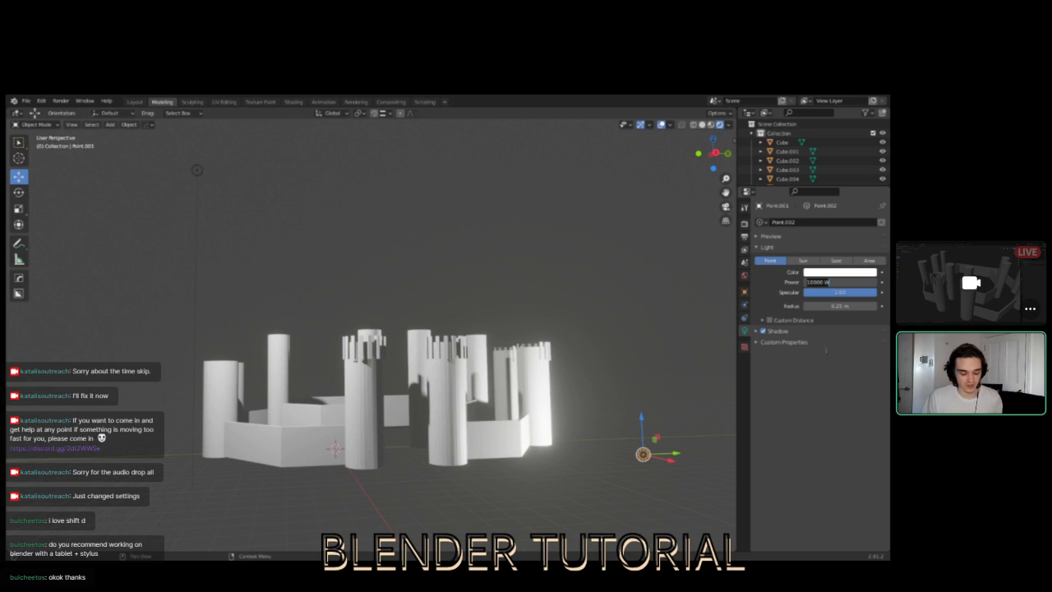
pyautogui.write('100')
pyautogui.press('Return')
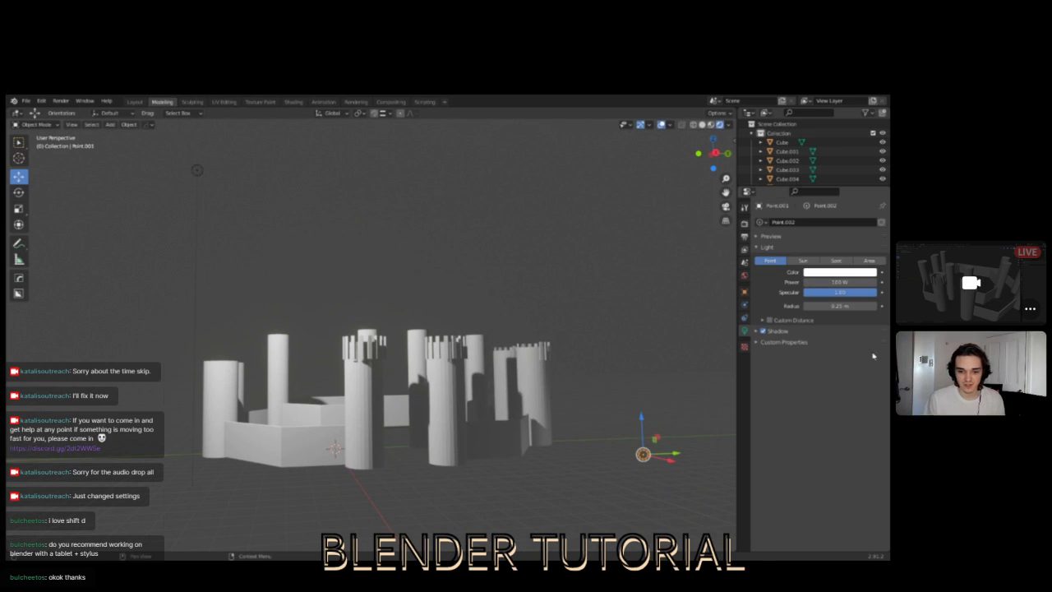
# - Adjust the position of the 100 W light beside the castle and deselect it
pyautogui.moveTo(674, 459); pyautogui.dragTo(652, 450)
pyautogui.click(583, 413)
pyautogui.moveTo(462, 403); pyautogui.dragTo(438, 414, button='middle')
pyautogui.moveTo(662, 466); pyautogui.dragTo(635, 492)
pyautogui.click(622, 386)
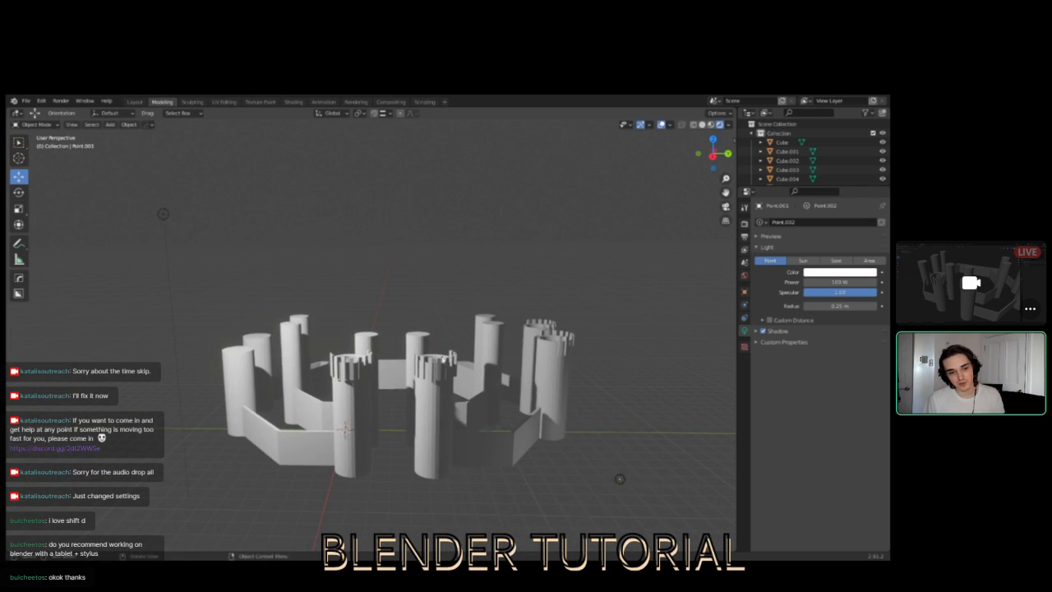
# - Examine from several angles how the two point lights illuminate the castle's towers and walls
pyautogui.moveTo(134, 200); pyautogui.dragTo(181, 240)
pyautogui.click(291, 260)
pyautogui.moveTo(230, 309); pyautogui.dragTo(197, 298, button='middle')
pyautogui.moveTo(134, 188); pyautogui.dragTo(199, 248)
pyautogui.click(245, 205)
pyautogui.moveTo(687, 458); pyautogui.dragTo(613, 526)
pyautogui.moveTo(613, 526); pyautogui.dragTo(675, 395, button='middle')
pyautogui.click(532, 380)
pyautogui.click(606, 412)
pyautogui.moveTo(490, 372); pyautogui.dragTo(505, 422, button='middle')
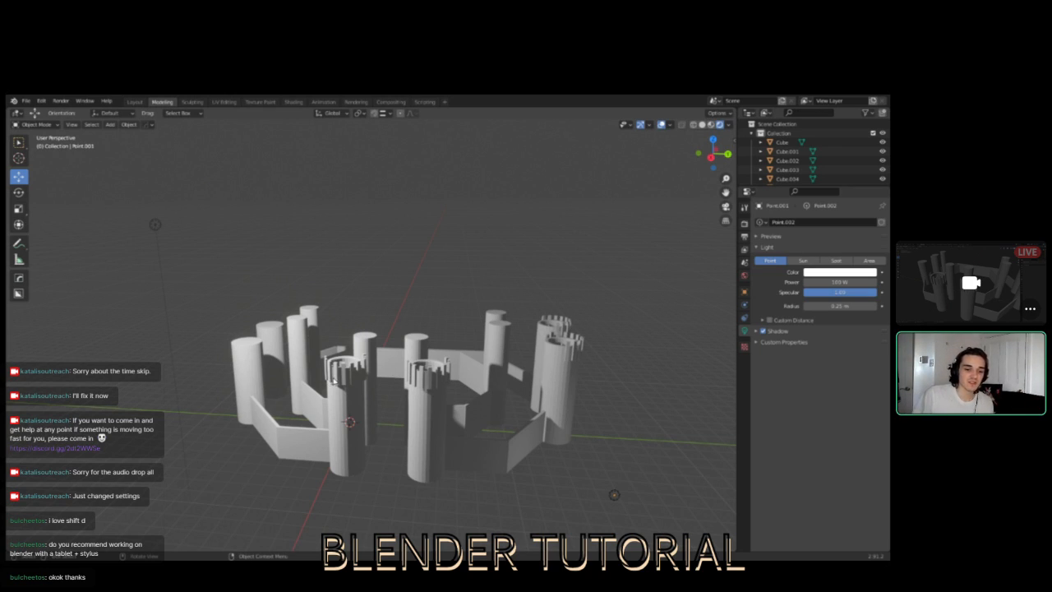
pyautogui.moveTo(438, 329); pyautogui.dragTo(131, 197, button='middle')
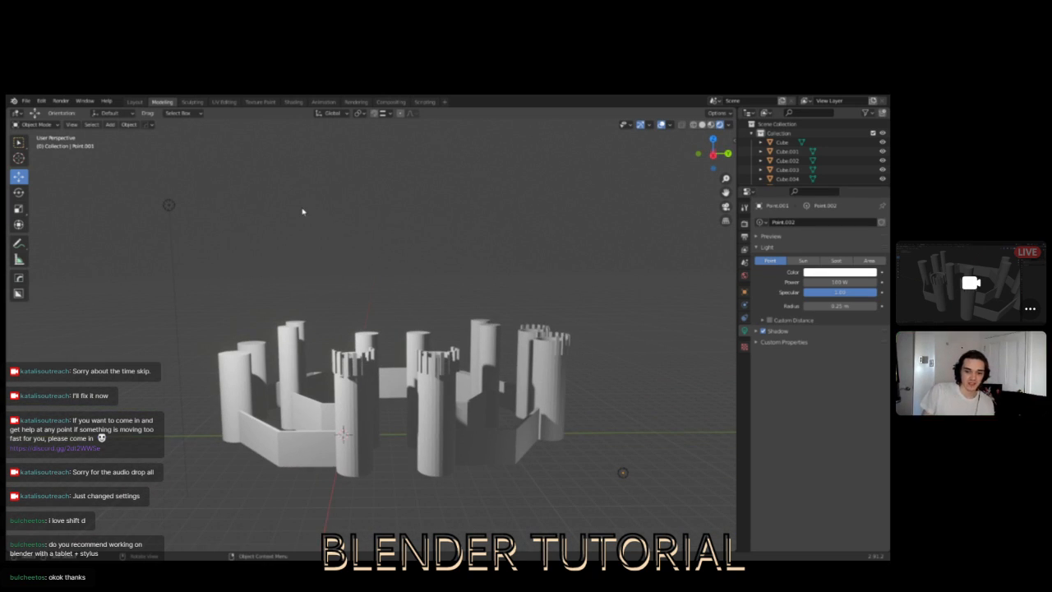
pyautogui.moveTo(486, 235); pyautogui.dragTo(458, 237, button='middle')
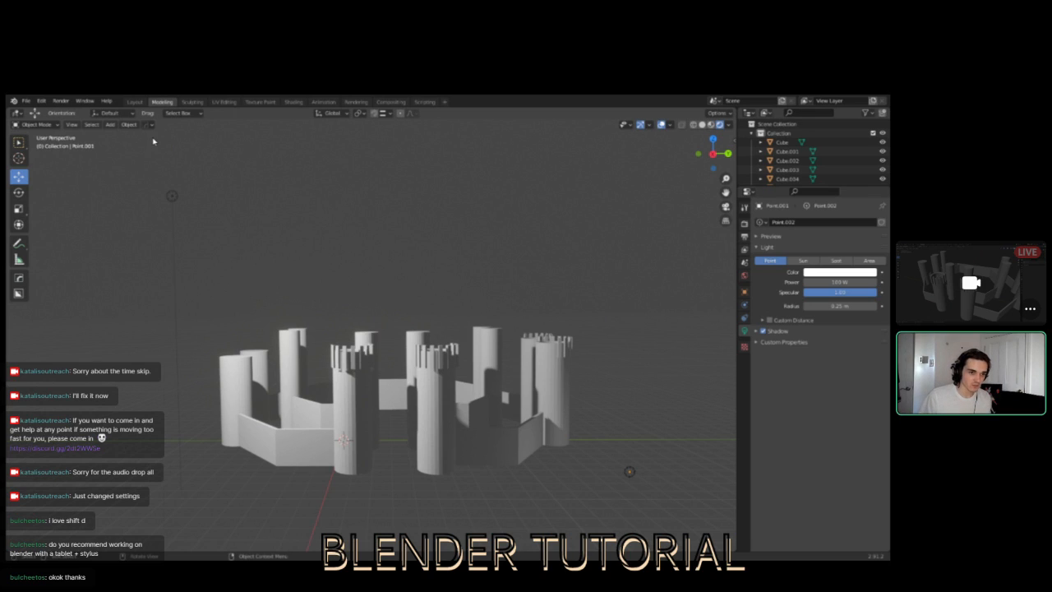
# - Add a cube mesh to the castle scene
pyautogui.click(128, 124)
pyautogui.moveTo(107, 125)
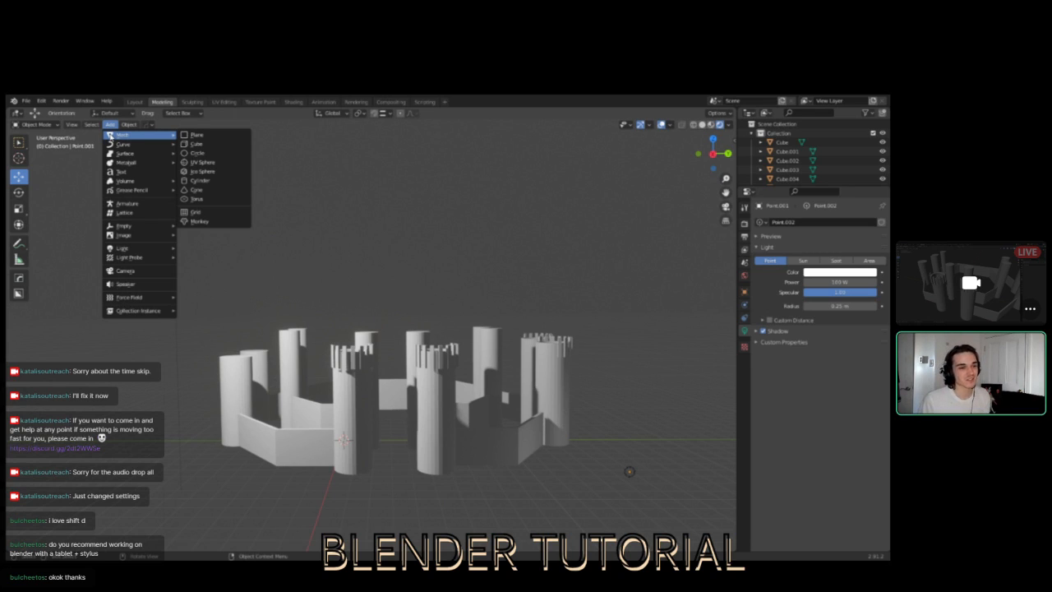
pyautogui.click(112, 124)
pyautogui.click(113, 123)
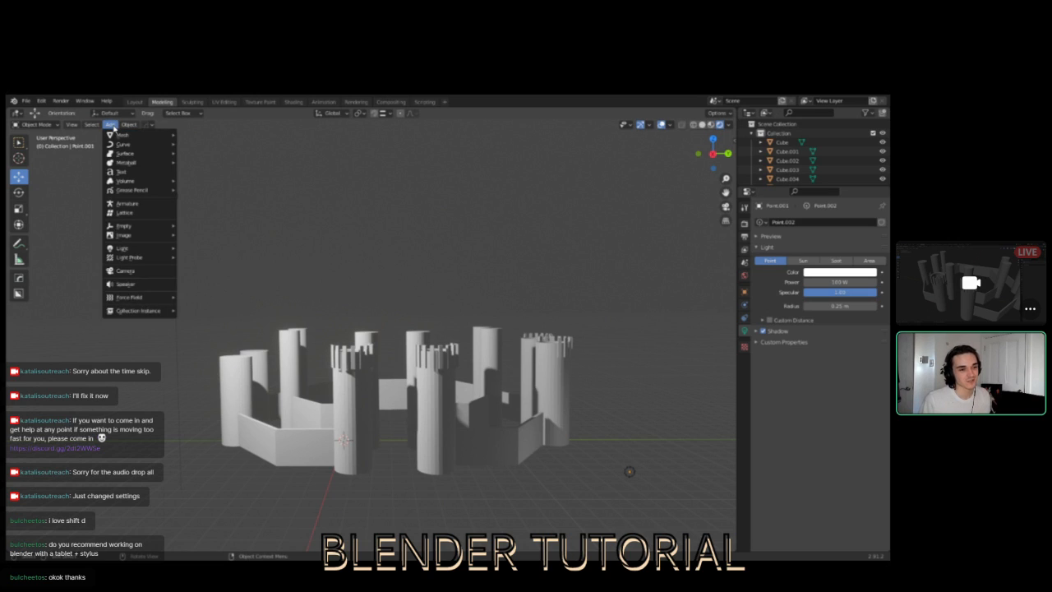
pyautogui.moveTo(115, 137)
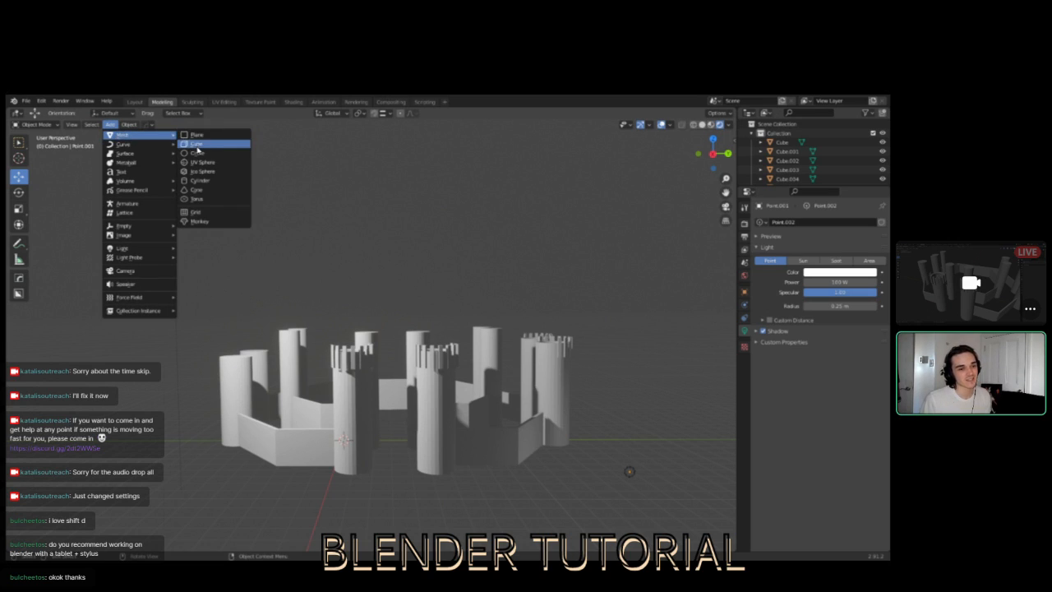
pyautogui.click(197, 145)
pyautogui.moveTo(329, 402); pyautogui.dragTo(348, 398, button='middle')
# - Move the new cube up and across to the high point light above the castle
pyautogui.moveTo(365, 398); pyautogui.dragTo(189, 236)
pyautogui.moveTo(189, 236); pyautogui.dragTo(265, 297, button='middle')
pyautogui.moveTo(280, 466); pyautogui.dragTo(253, 473)
pyautogui.moveTo(220, 517); pyautogui.dragTo(211, 480)
pyautogui.moveTo(233, 410); pyautogui.dragTo(271, 340, button='middle')
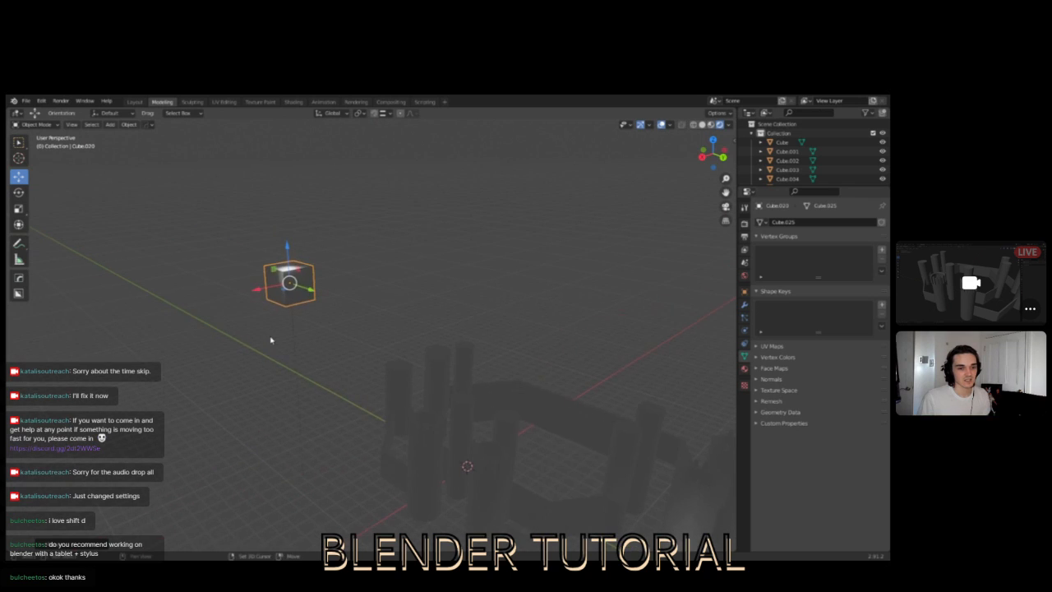
# - Resize the cube and shift it along Y until the high point light sits just outside it
pyautogui.press('s')
pyautogui.click(320, 296)
pyautogui.moveTo(258, 289)
pyautogui.mouseDown()
pyautogui.moveTo(218, 296)
pyautogui.moveTo(272, 292)
pyautogui.mouseUp()
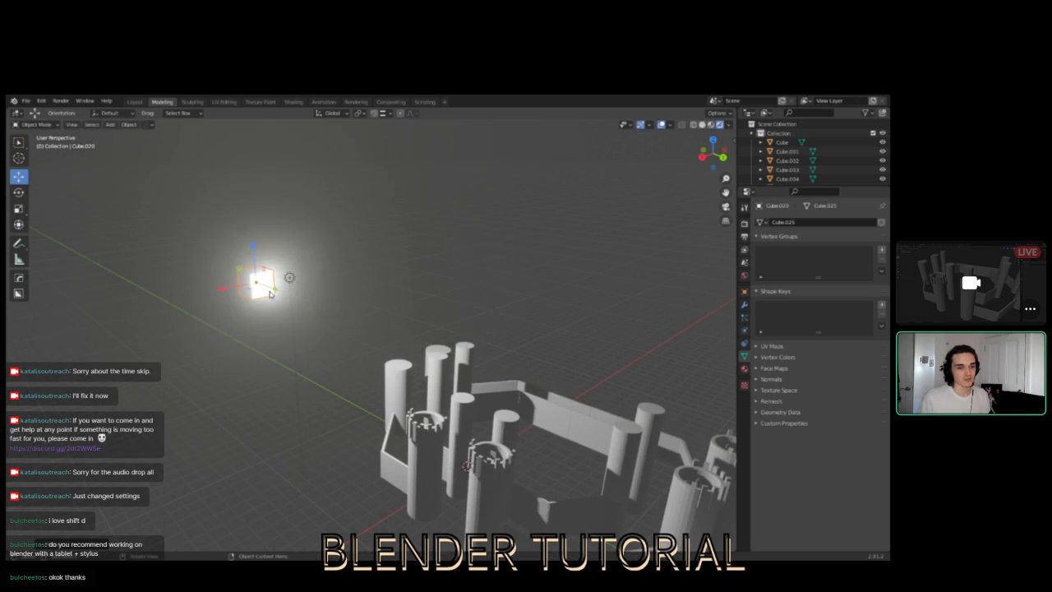
pyautogui.moveTo(254, 255)
pyautogui.mouseDown()
pyautogui.moveTo(253, 243)
pyautogui.moveTo(230, 274)
pyautogui.moveTo(243, 271)
pyautogui.mouseUp()
# - Compare the cube's faces turned toward and away from the high point light, along with the light falling on the castle
pyautogui.moveTo(506, 233); pyautogui.dragTo(448, 262, button='middle')
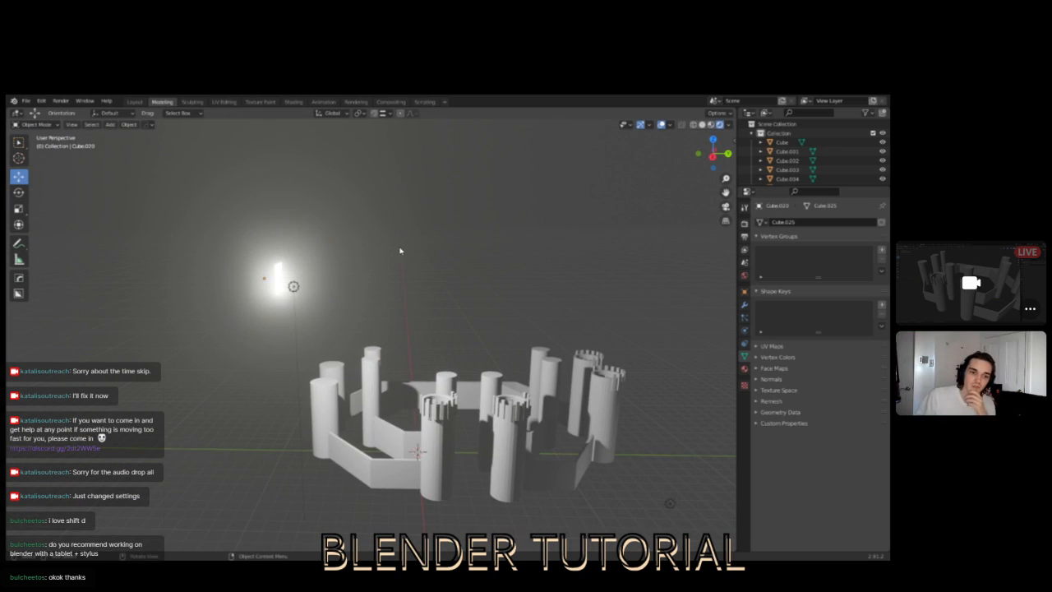
pyautogui.click(275, 263)
pyautogui.click(292, 256)
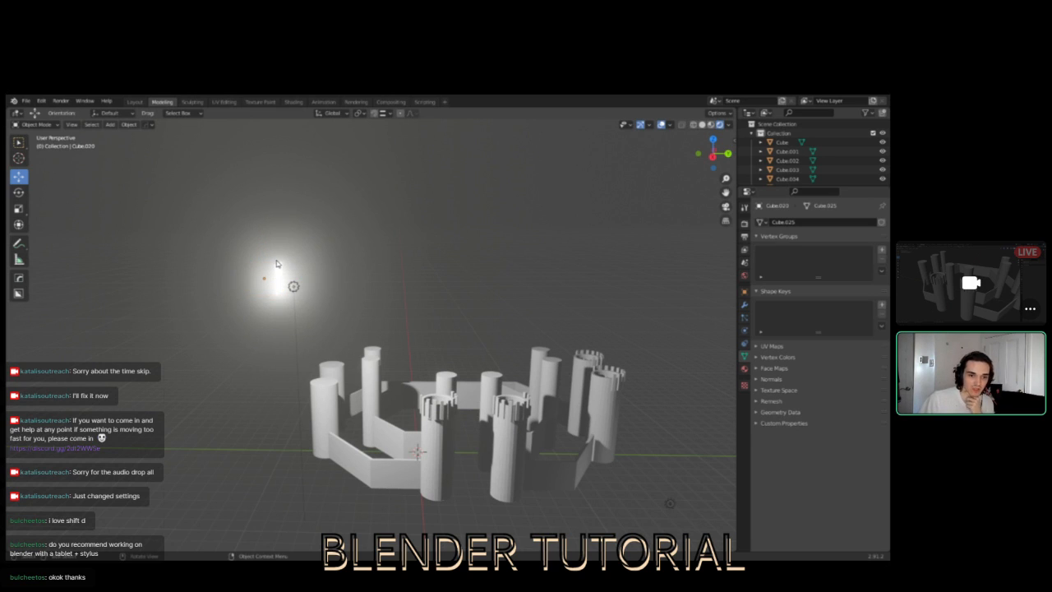
pyautogui.click(279, 274)
pyautogui.moveTo(458, 281); pyautogui.dragTo(513, 276, button='middle')
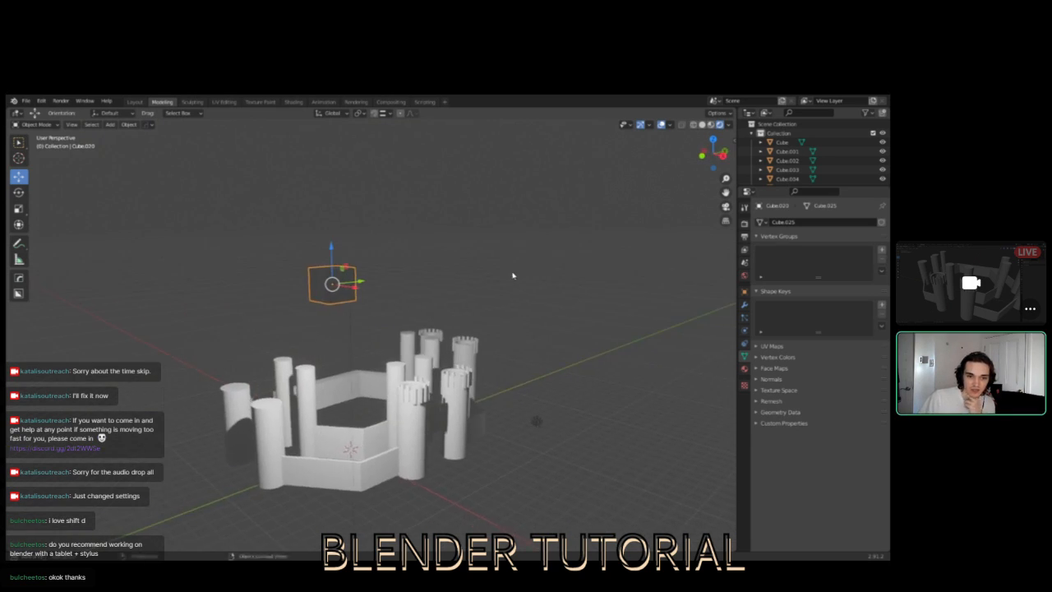
pyautogui.moveTo(393, 300); pyautogui.dragTo(361, 256, button='middle')
pyautogui.scroll(2, 360, 259)
pyautogui.scroll(1, 359, 263)
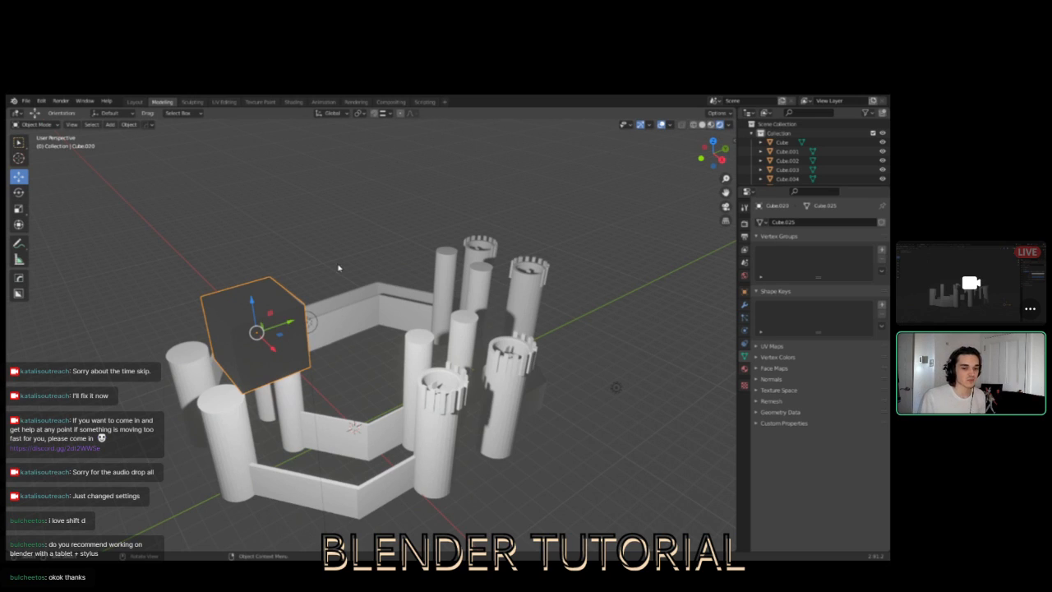
pyautogui.click(442, 469)
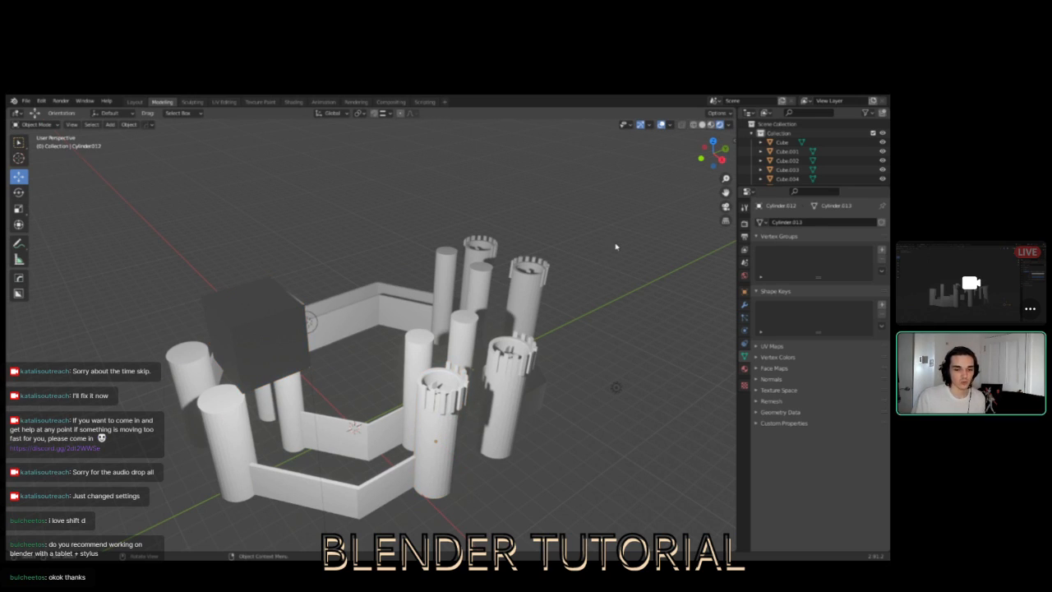
pyautogui.moveTo(495, 316); pyautogui.dragTo(449, 374, button='middle')
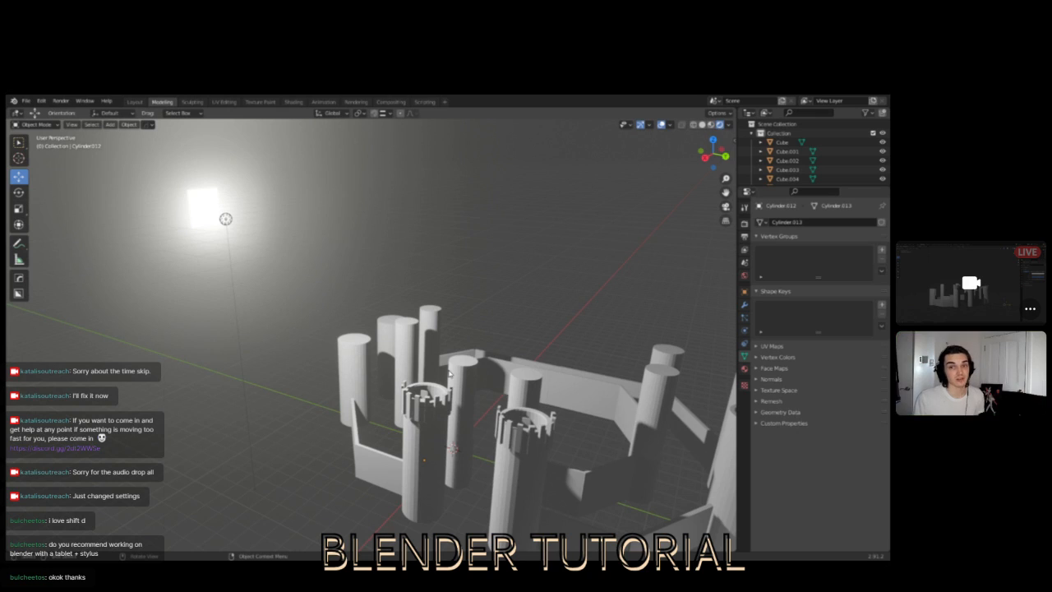
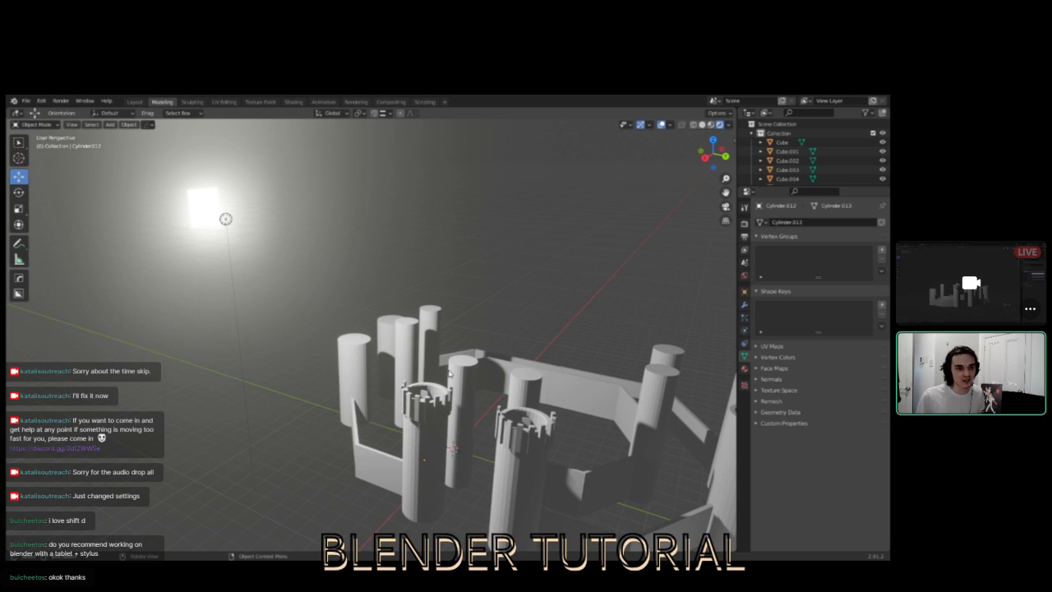
pyautogui.moveTo(301, 268); pyautogui.dragTo(230, 246, button='middle')
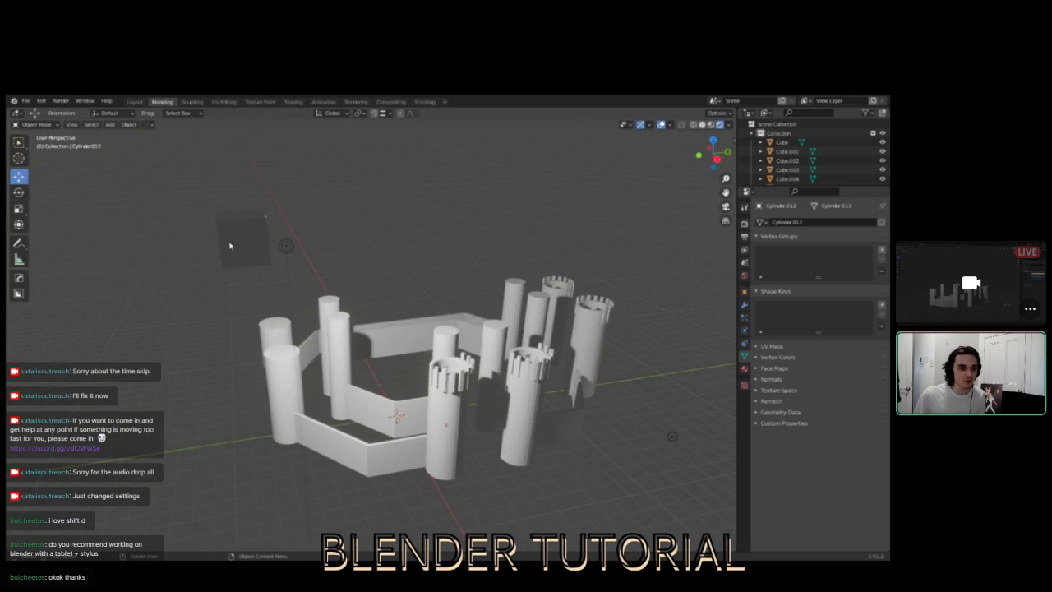
# - Select the cube beside the high point light and switch to the Shading workspace
pyautogui.click(242, 239)
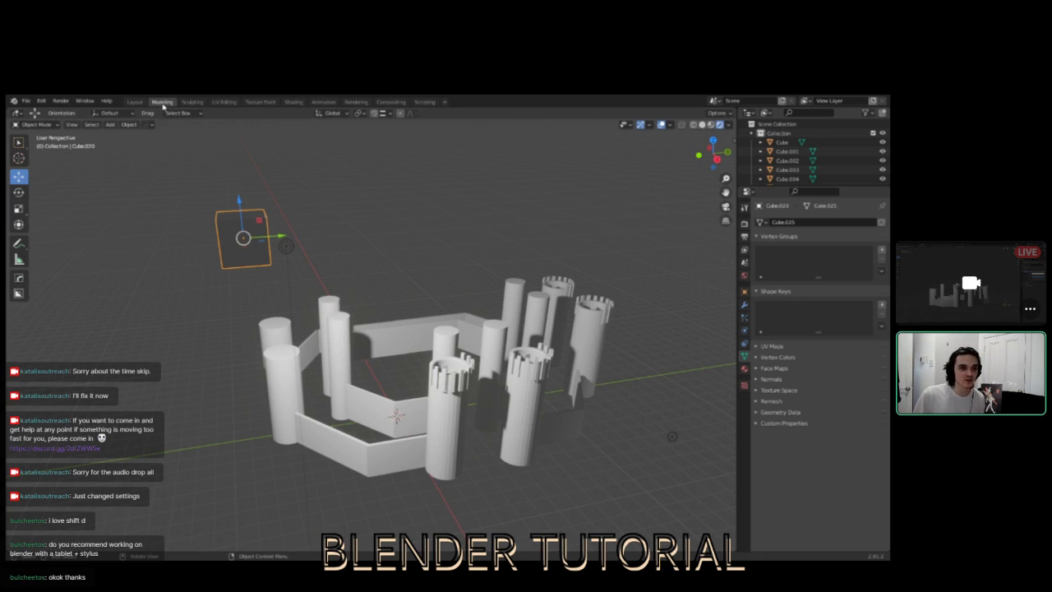
pyautogui.keyDown('shift'); pyautogui.moveTo(278, 195); pyautogui.dragTo(340, 254, button='middle'); pyautogui.keyUp('shift')
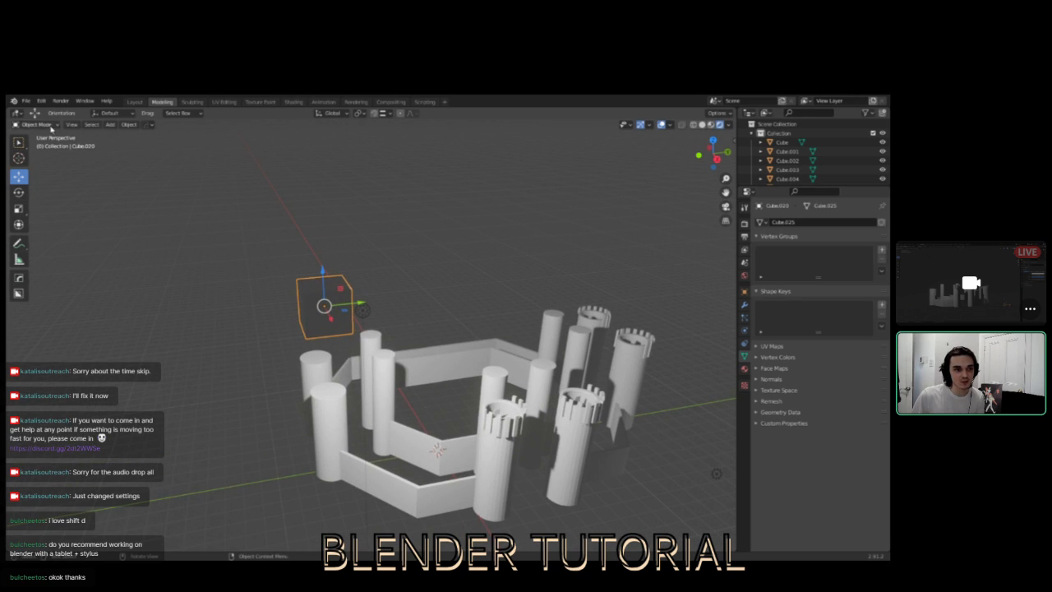
pyautogui.moveTo(320, 208); pyautogui.dragTo(376, 237, button='middle')
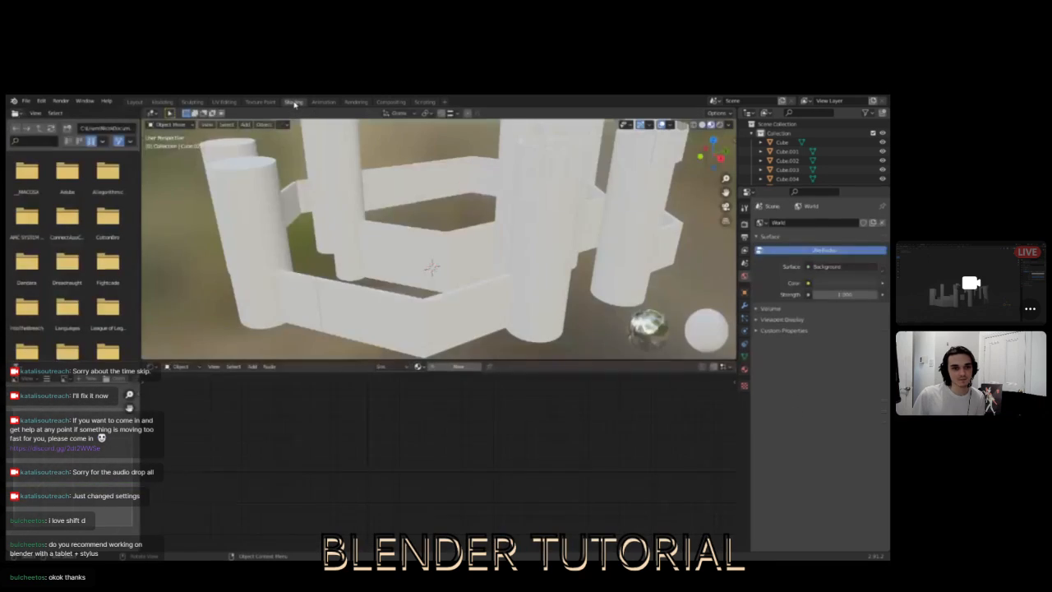
pyautogui.click(293, 102)
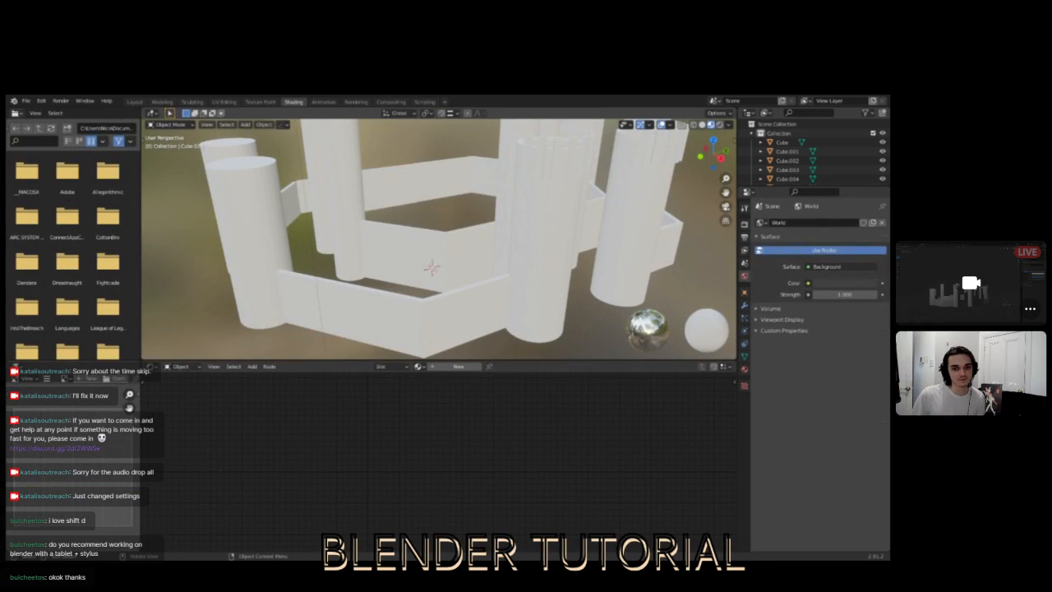
# - Bring the floating cube into view and create a new material for it
pyautogui.moveTo(433, 245); pyautogui.dragTo(387, 239, button='middle')
pyautogui.keyDown('shift'); pyautogui.moveTo(350, 185); pyautogui.dragTo(370, 296, button='middle'); pyautogui.keyUp('shift')
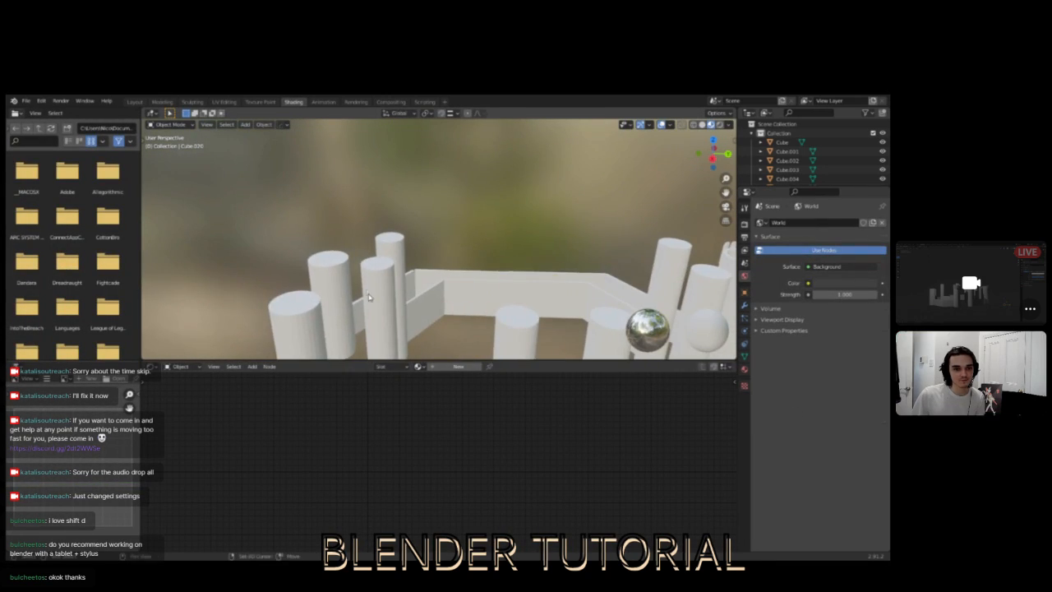
pyautogui.scroll(-3, 370, 296)
pyautogui.scroll(4, 289, 252)
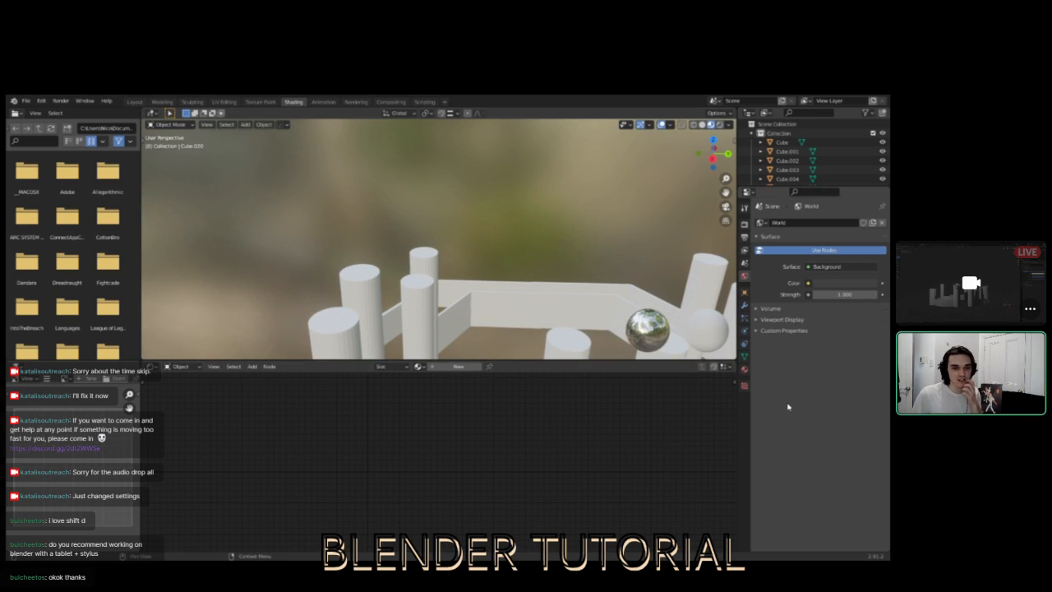
pyautogui.keyDown('shift'); pyautogui.moveTo(277, 206); pyautogui.dragTo(420, 223, button='middle'); pyautogui.keyUp('shift')
pyautogui.scroll(-3, 441, 272)
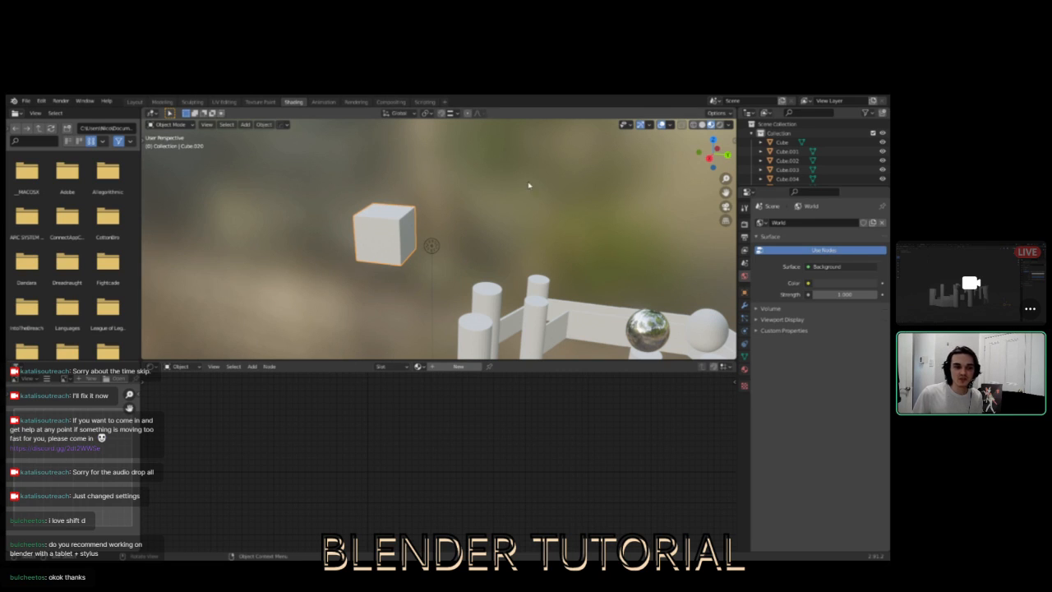
pyautogui.moveTo(273, 361); pyautogui.dragTo(258, 335)
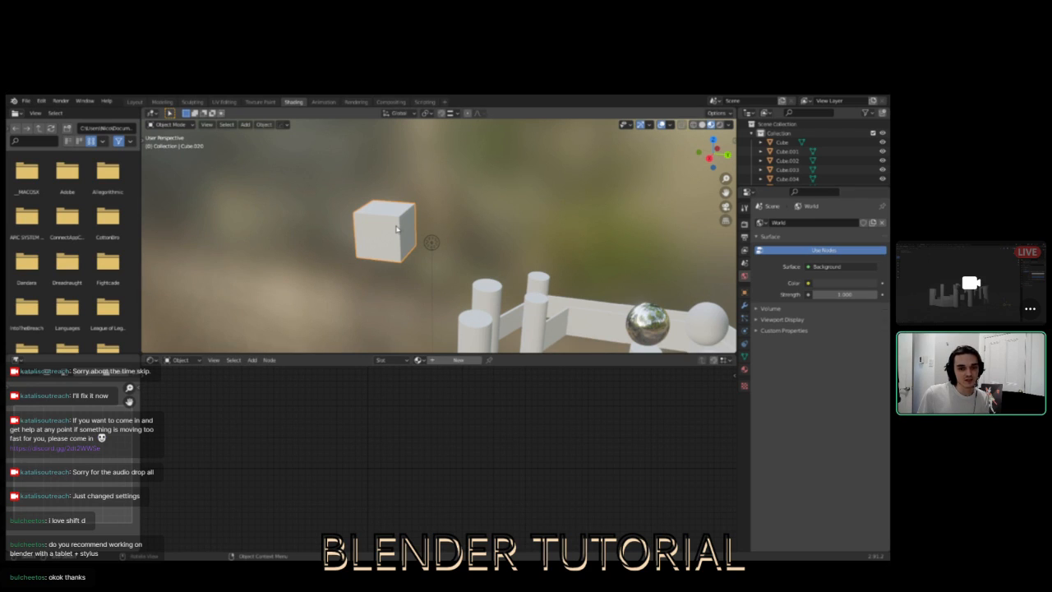
pyautogui.click(461, 361)
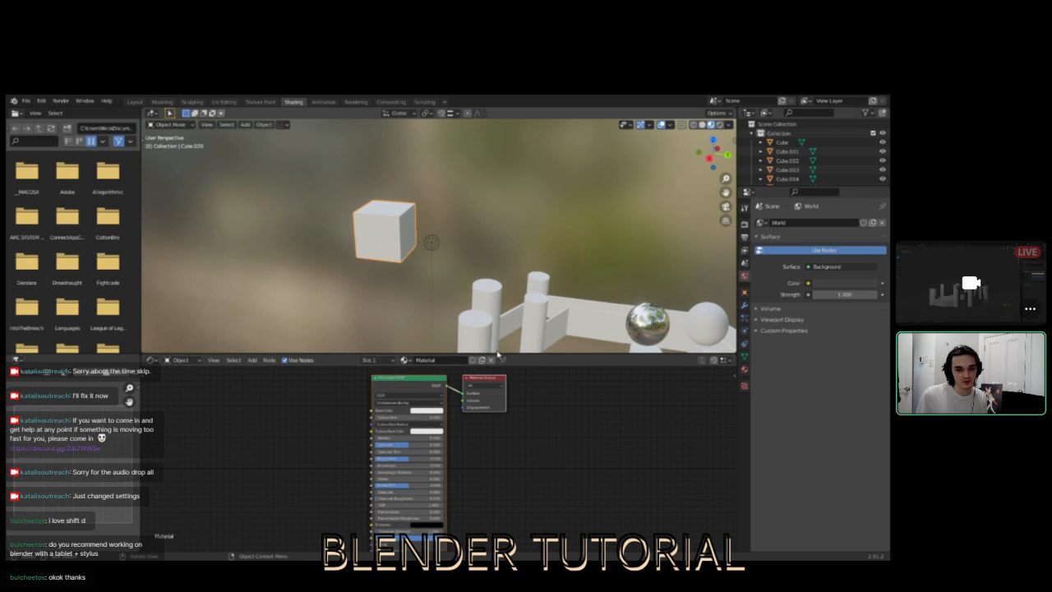
# - Enlarge the node editor and space the Principled BSDF and Material Output nodes farther apart
pyautogui.moveTo(497, 355); pyautogui.dragTo(494, 256)
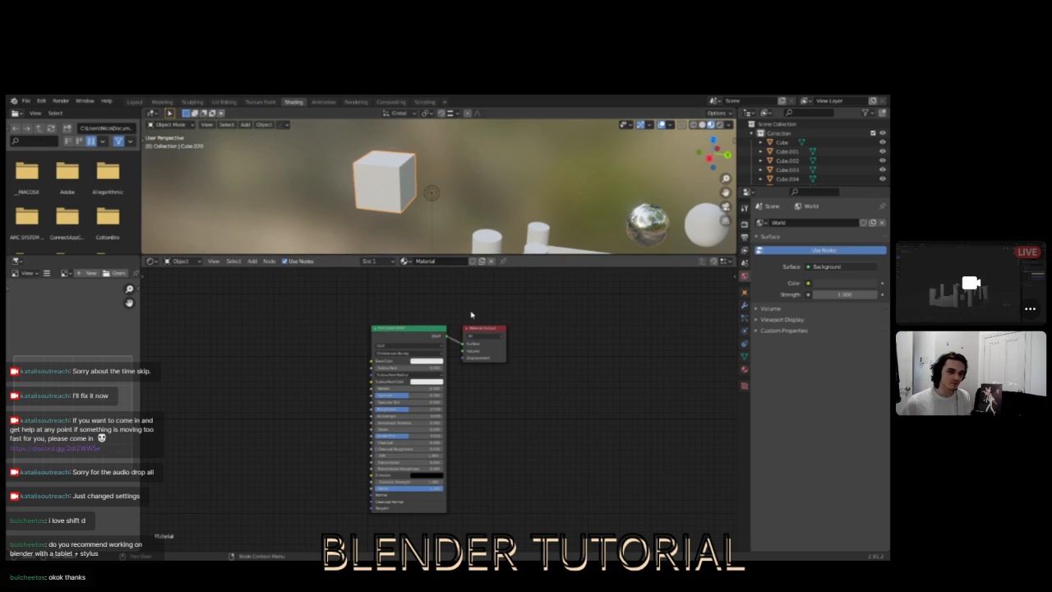
pyautogui.moveTo(485, 327); pyautogui.dragTo(518, 322)
pyautogui.click(421, 329)
pyautogui.moveTo(421, 329); pyautogui.dragTo(420, 307)
pyautogui.scroll(1, 342, 309)
pyautogui.click(529, 309)
pyautogui.moveTo(529, 310); pyautogui.dragTo(526, 309)
pyautogui.click(484, 298)
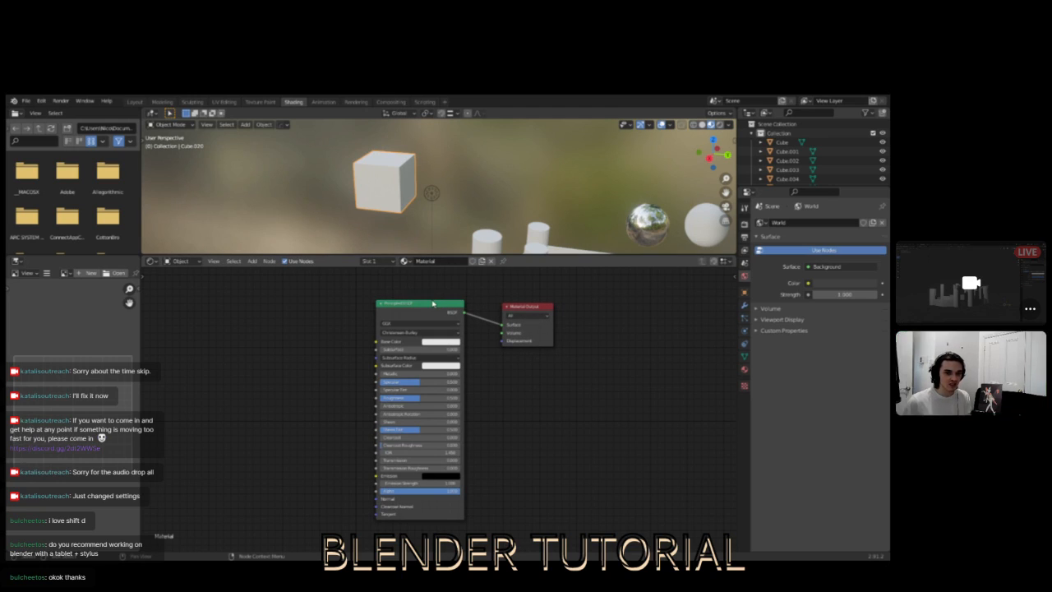
# - Delete the Principled BSDF node from the cube's material
pyautogui.click(424, 306)
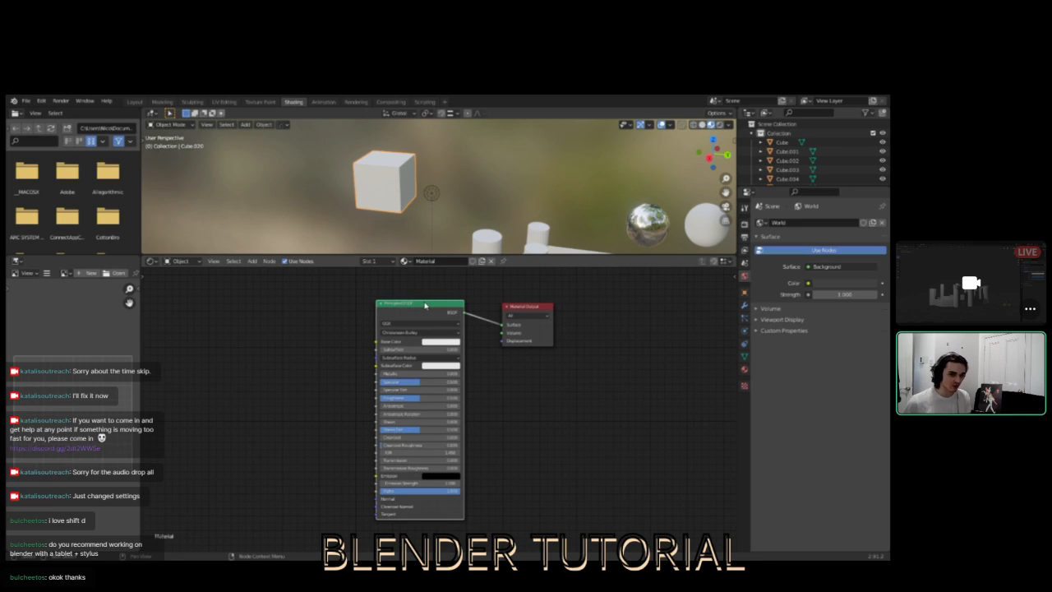
pyautogui.click(577, 367)
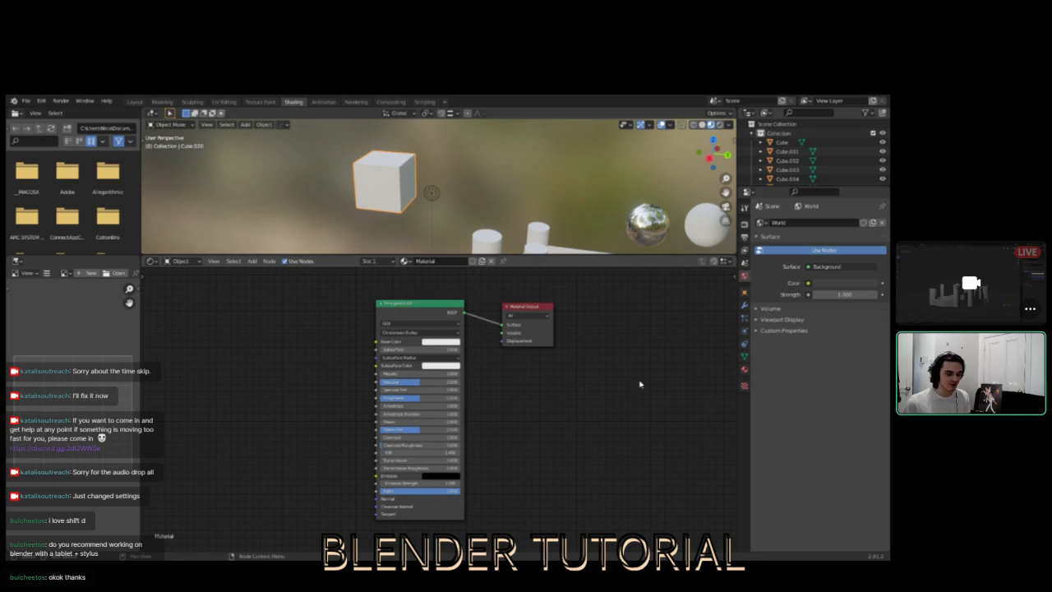
pyautogui.moveTo(484, 281); pyautogui.dragTo(342, 382)
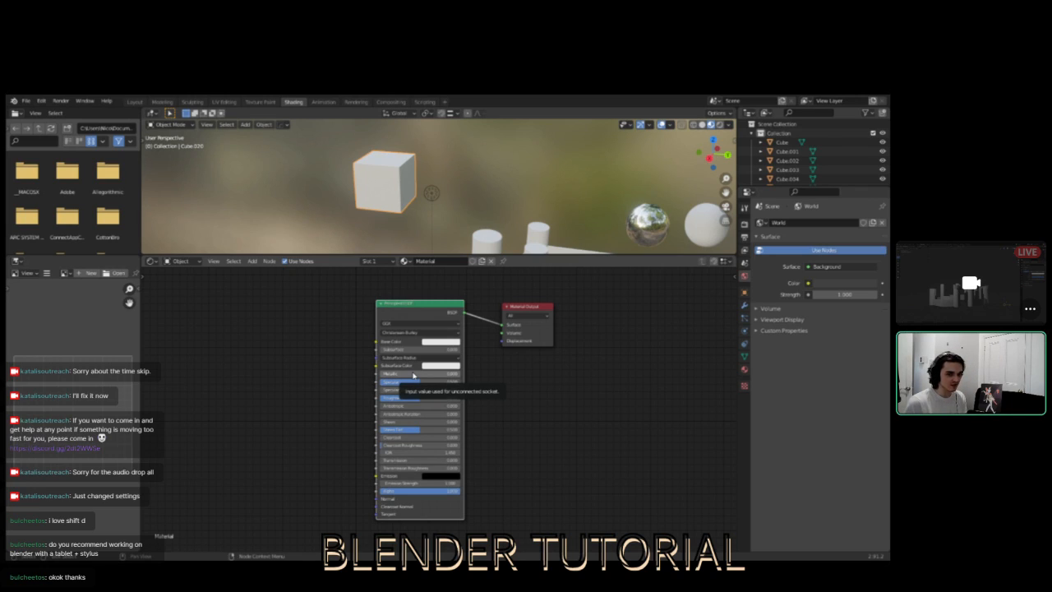
pyautogui.press('x')
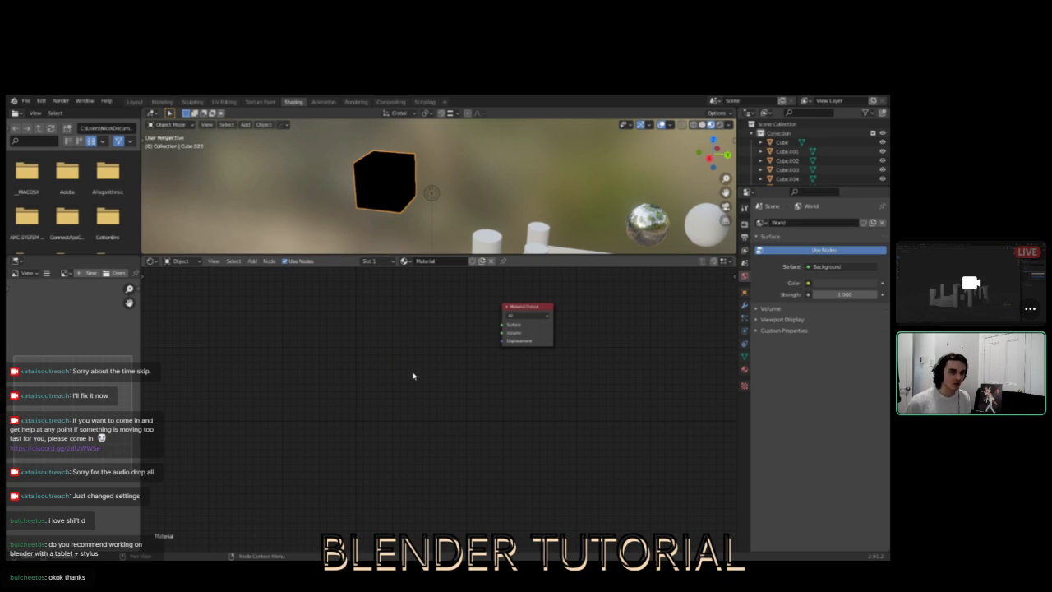
# - Add an Emission shader node beside the Material Output node in the cube's material
pyautogui.moveTo(414, 197); pyautogui.dragTo(442, 173, button='middle')
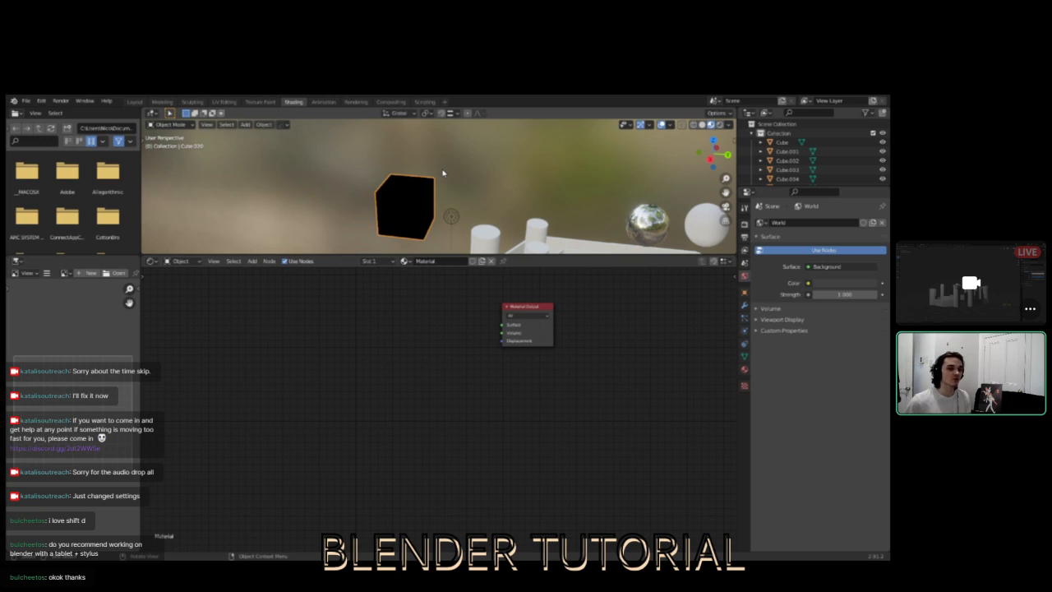
pyautogui.moveTo(468, 175); pyautogui.dragTo(367, 180, button='middle')
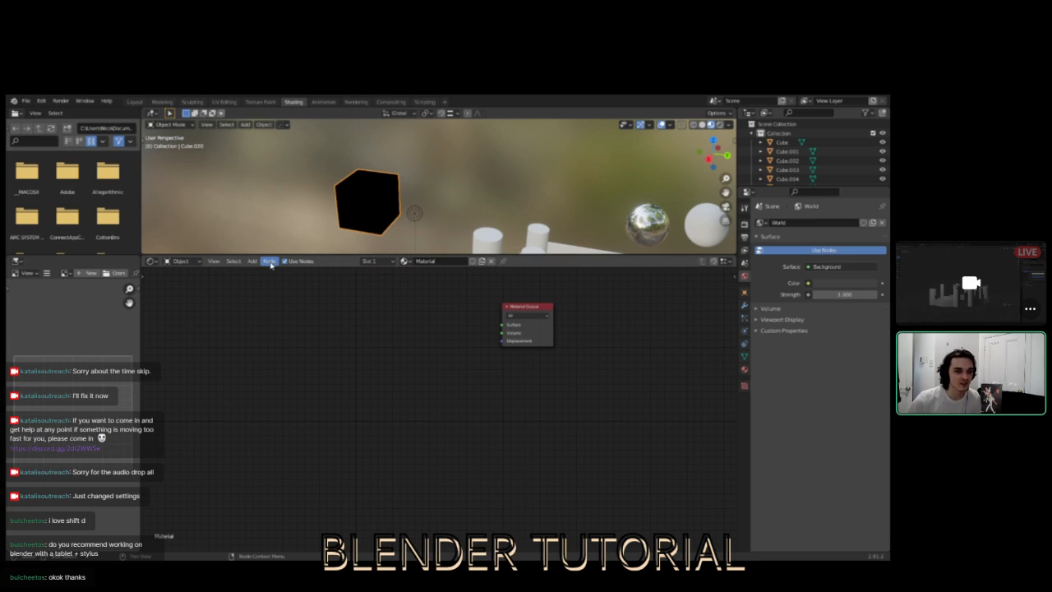
pyautogui.click(270, 262)
pyautogui.moveTo(254, 261)
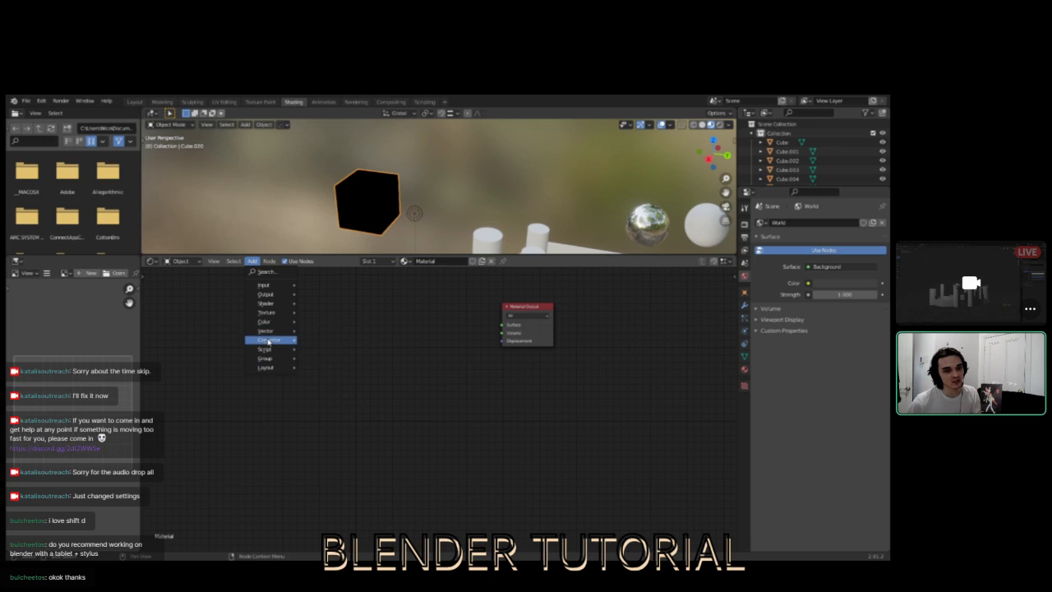
pyautogui.moveTo(273, 304)
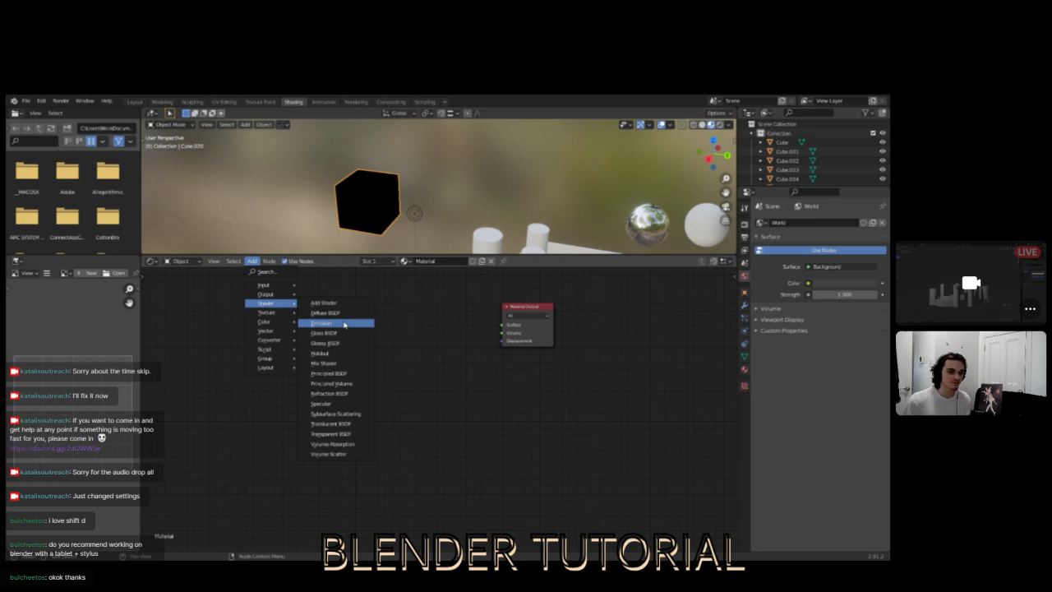
pyautogui.click(343, 325)
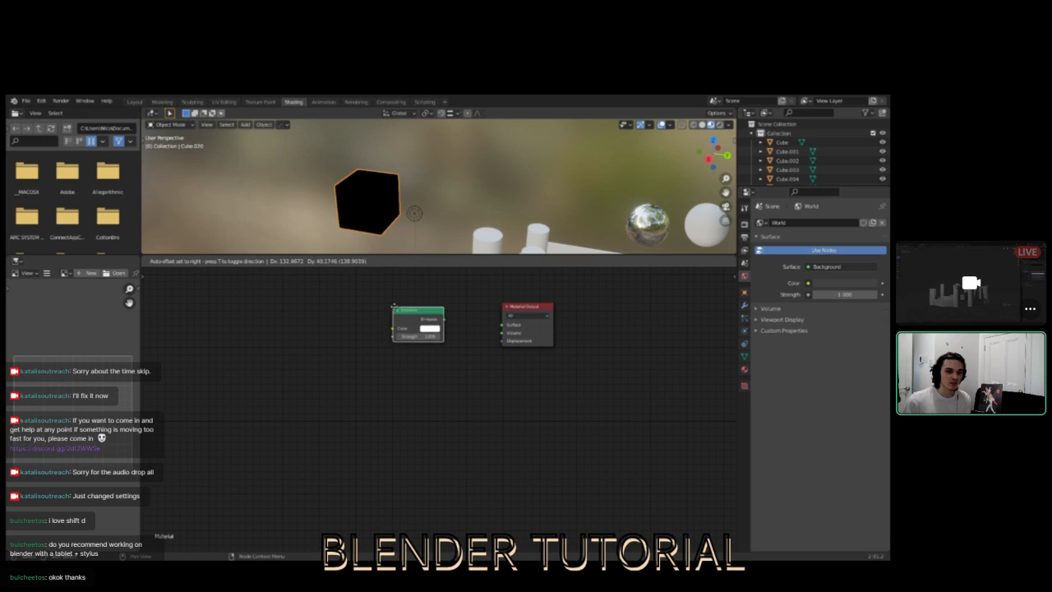
pyautogui.click(367, 304)
pyautogui.click(476, 306)
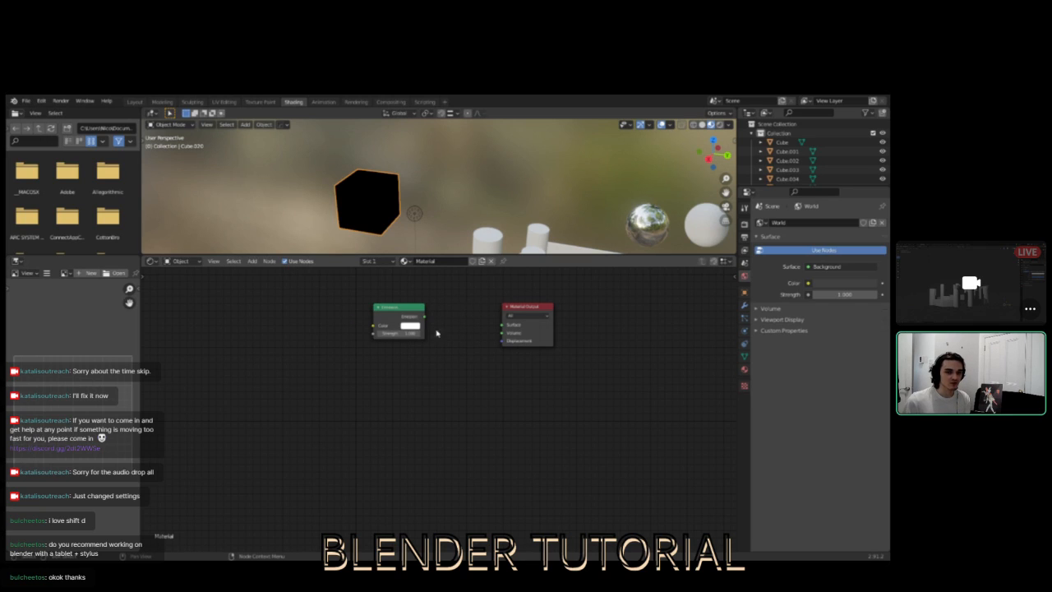
# - Reposition the Emission node and connect its Emission output to the Surface input of Material Output
pyautogui.scroll(5, 437, 334)
pyautogui.moveTo(417, 337); pyautogui.dragTo(378, 400, button='middle')
pyautogui.scroll(-4, 390, 393)
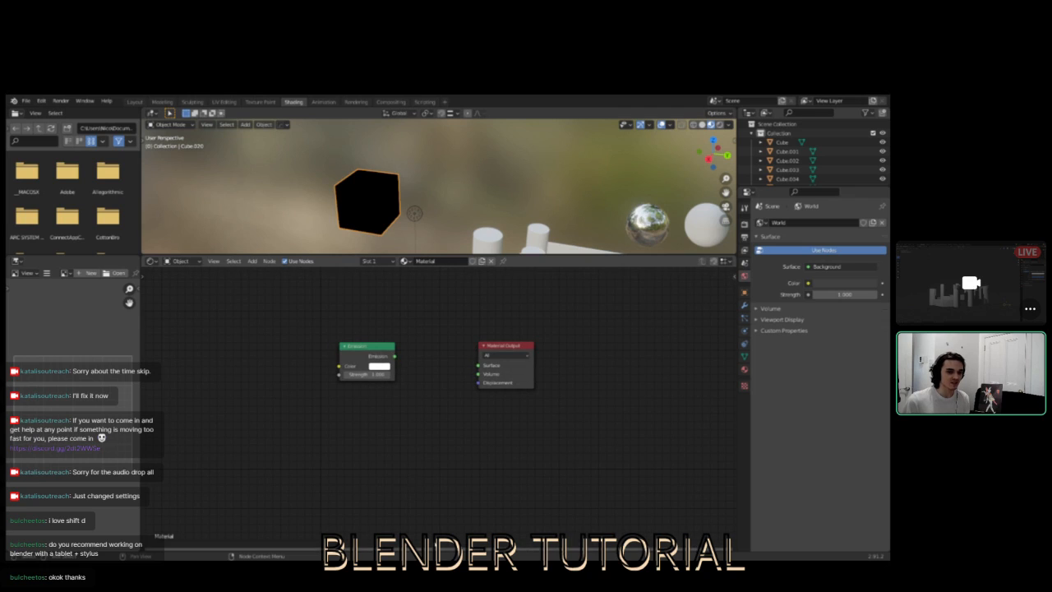
pyautogui.moveTo(364, 355); pyautogui.dragTo(372, 322)
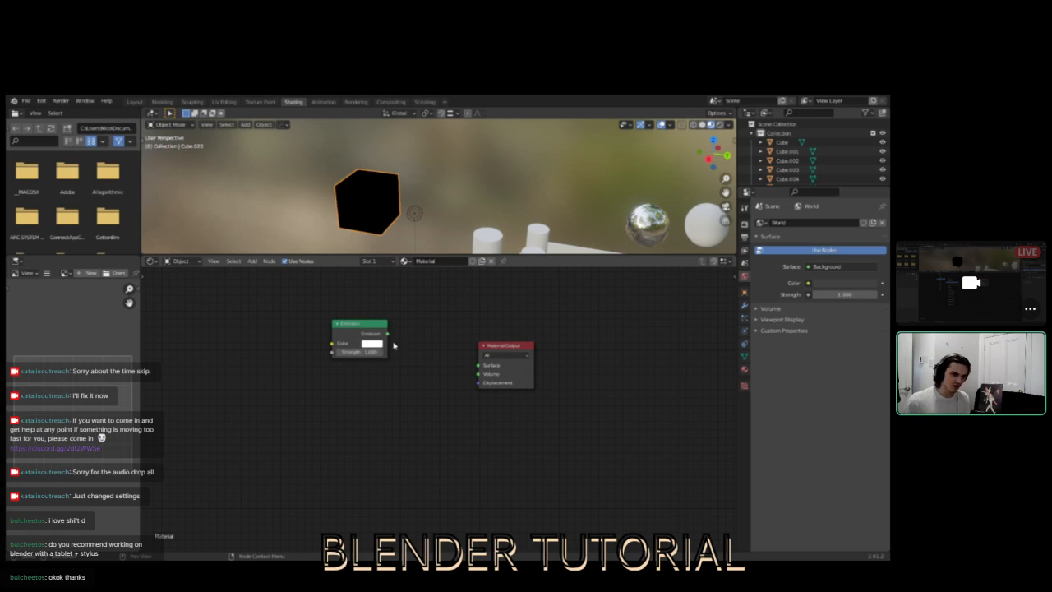
pyautogui.moveTo(387, 336); pyautogui.dragTo(481, 368)
pyautogui.moveTo(460, 216); pyautogui.dragTo(390, 196, button='middle')
pyautogui.click(395, 189)
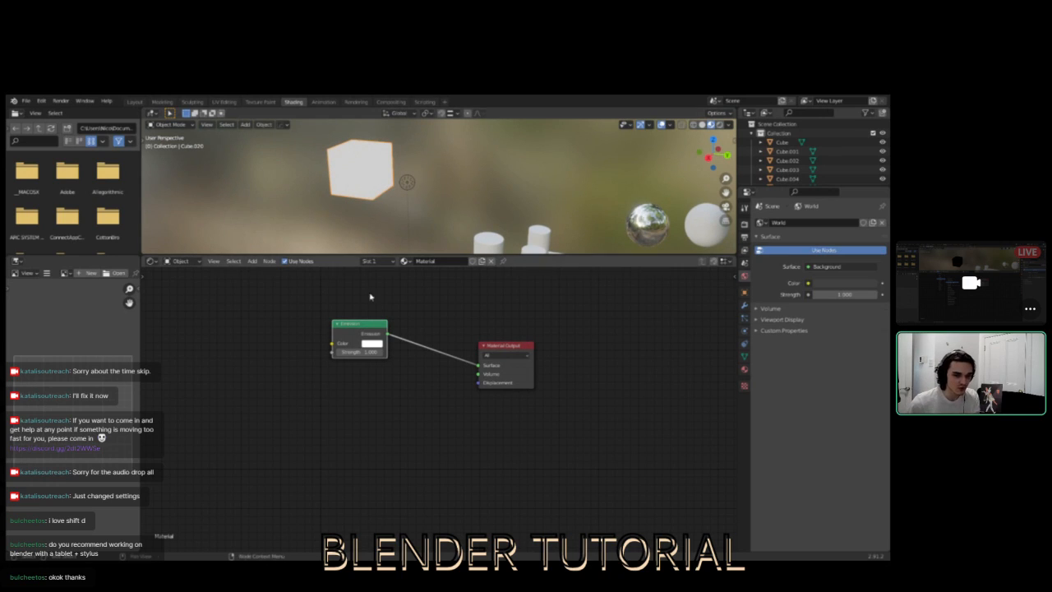
# - Raise the Emission node's strength to about 36.8
pyautogui.moveTo(359, 352); pyautogui.dragTo(444, 352)
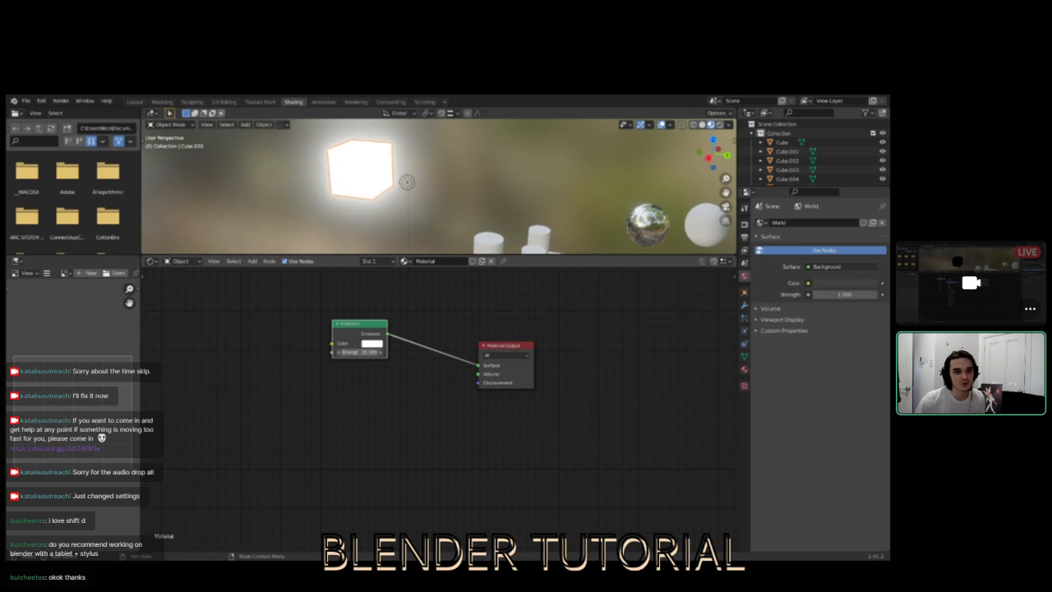
pyautogui.scroll(-3, 440, 168)
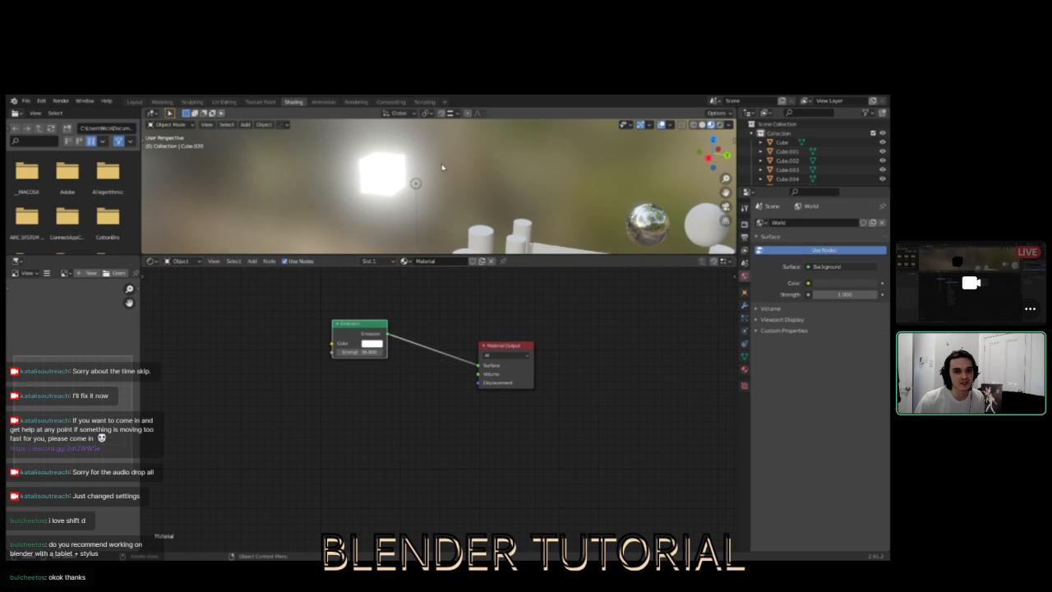
pyautogui.keyDown('shift'); pyautogui.moveTo(429, 181); pyautogui.dragTo(464, 232, button='middle'); pyautogui.keyUp('shift')
pyautogui.scroll(3, 460, 202)
pyautogui.scroll(-2, 459, 231)
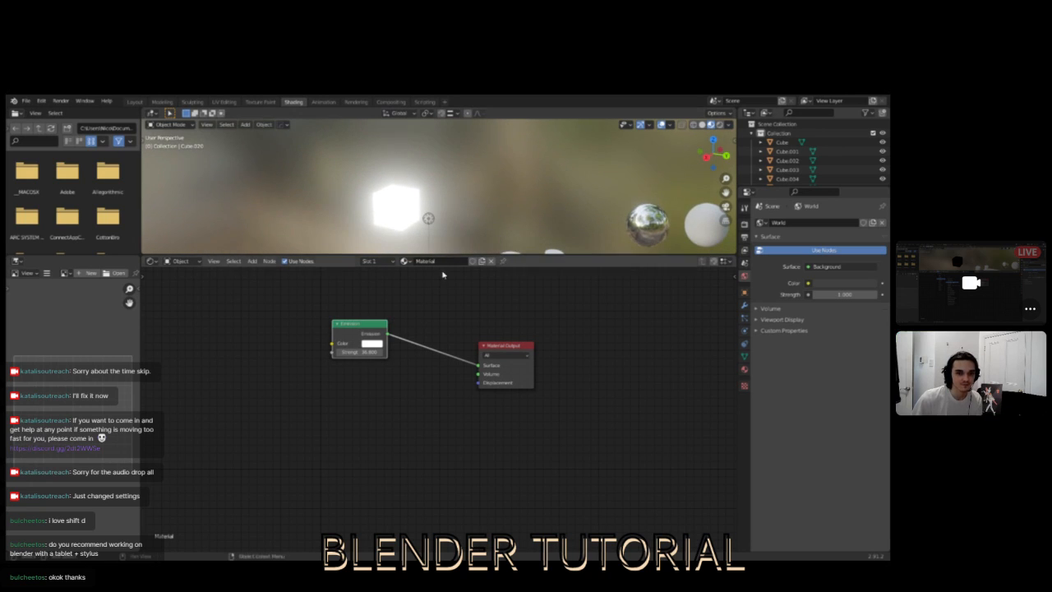
# - Enlarge the 3D viewport above the node editor, and switch to the Modeling workspace in Object Mode
pyautogui.moveTo(449, 256); pyautogui.dragTo(450, 346)
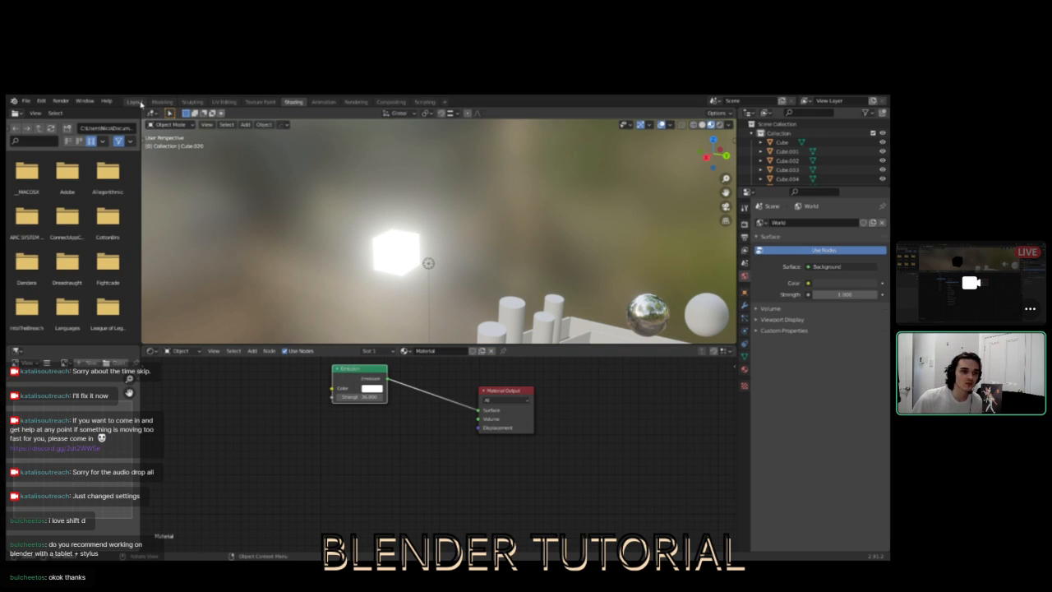
pyautogui.click(137, 102)
pyautogui.click(162, 102)
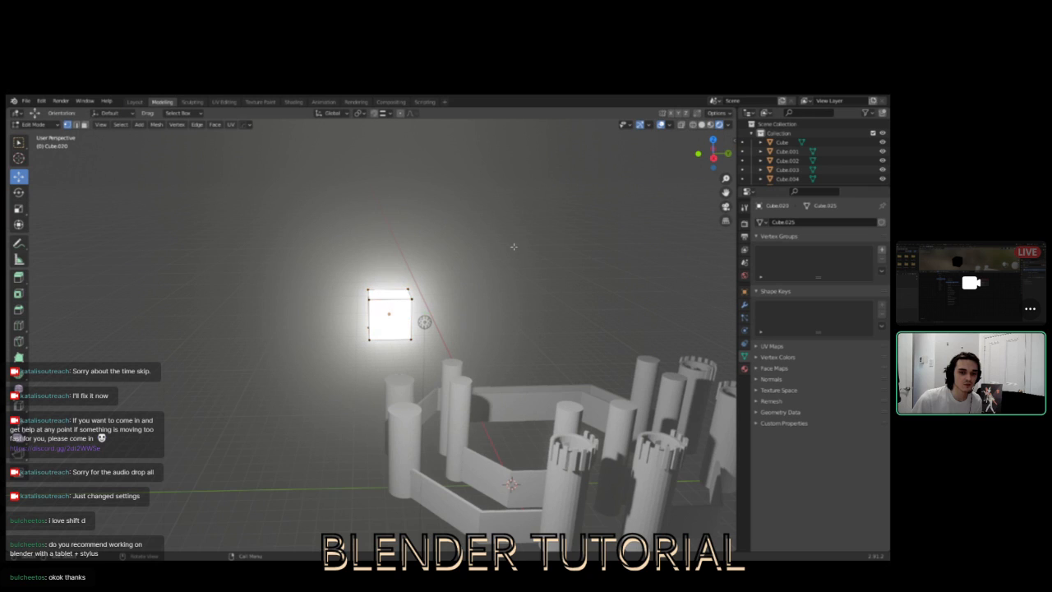
pyautogui.moveTo(526, 249); pyautogui.dragTo(493, 247, button='middle')
pyautogui.click(35, 125)
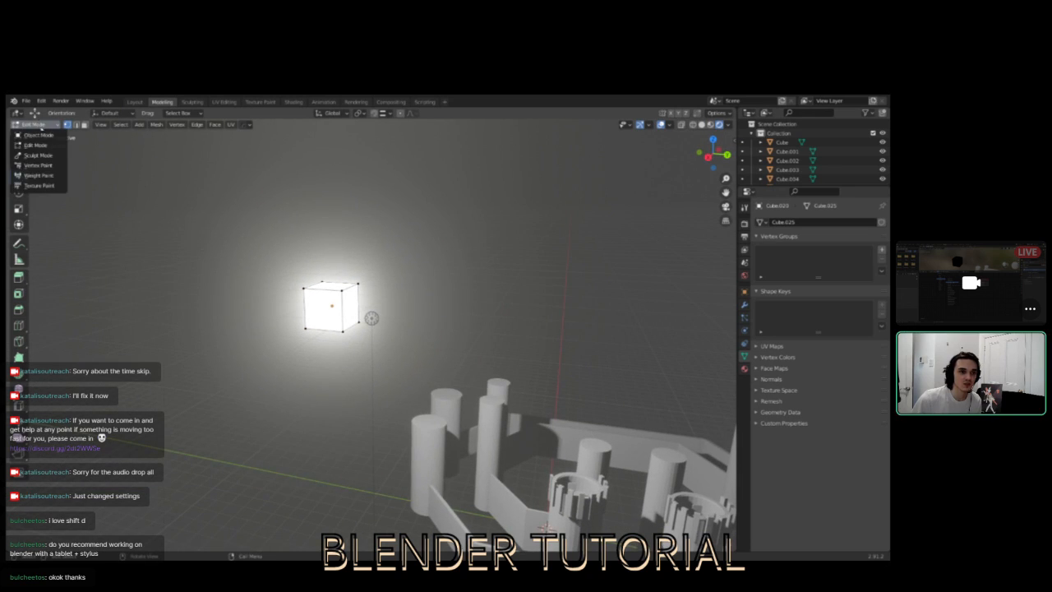
pyautogui.click(38, 135)
# - Nudge the glowing cube slightly away from the high point light
pyautogui.moveTo(568, 284); pyautogui.dragTo(406, 257, button='middle')
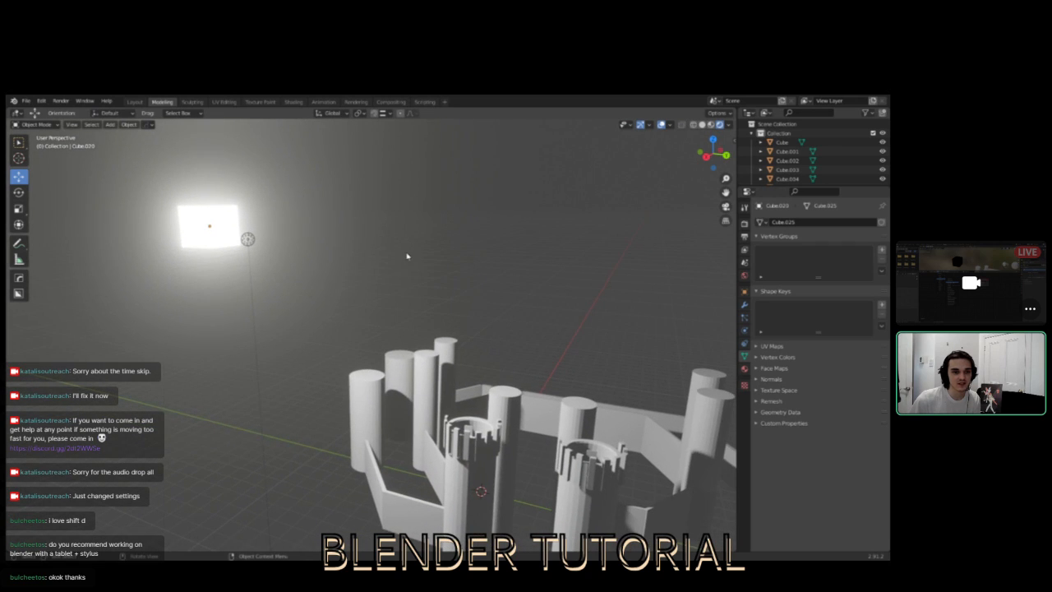
pyautogui.moveTo(512, 282); pyautogui.dragTo(263, 241, button='middle')
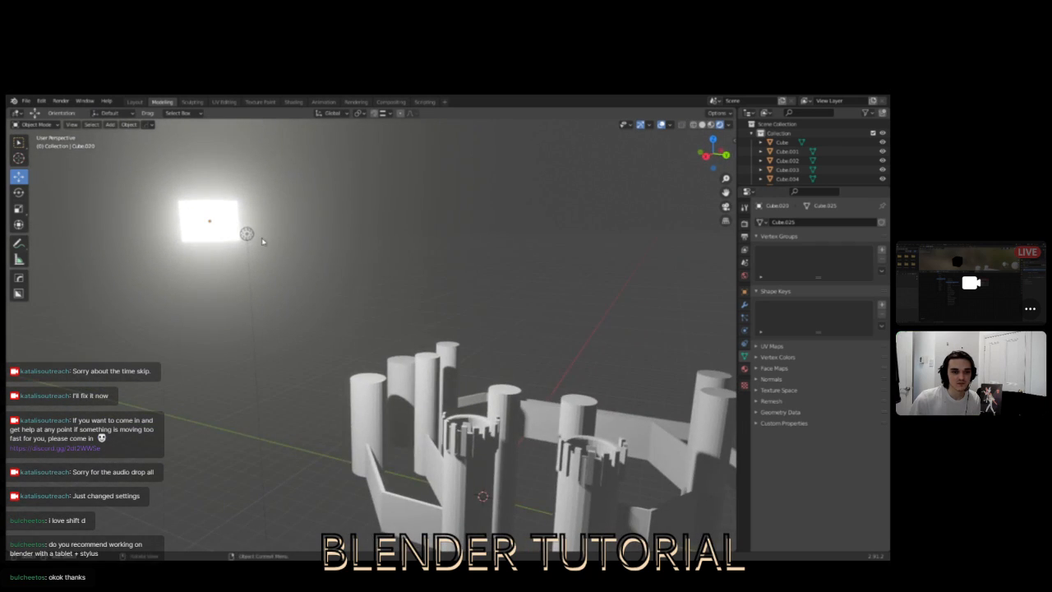
pyautogui.moveTo(406, 252); pyautogui.dragTo(182, 218, button='middle')
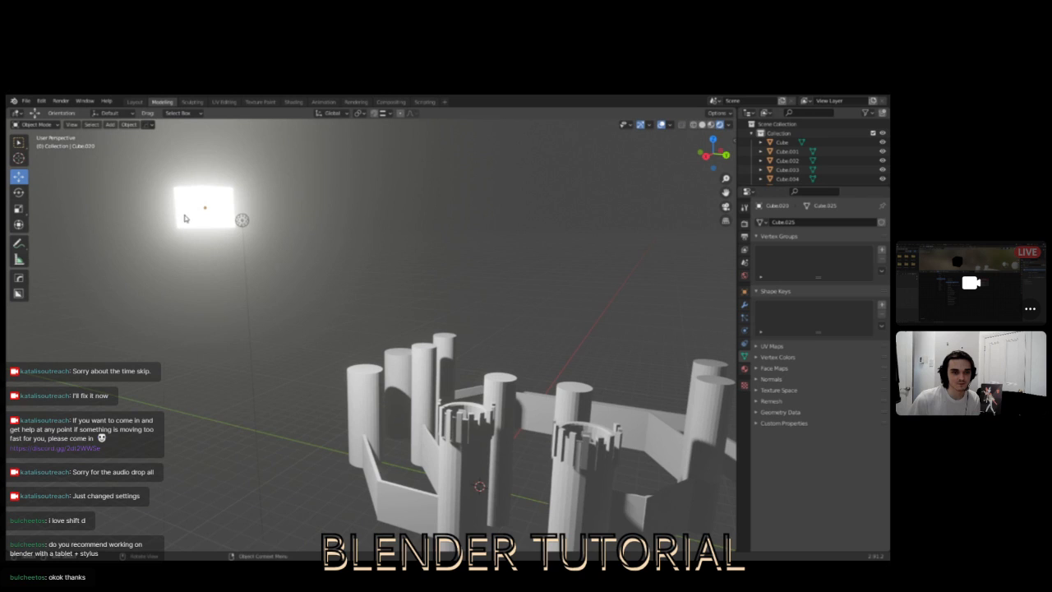
pyautogui.moveTo(225, 211); pyautogui.dragTo(180, 224)
pyautogui.click(428, 226)
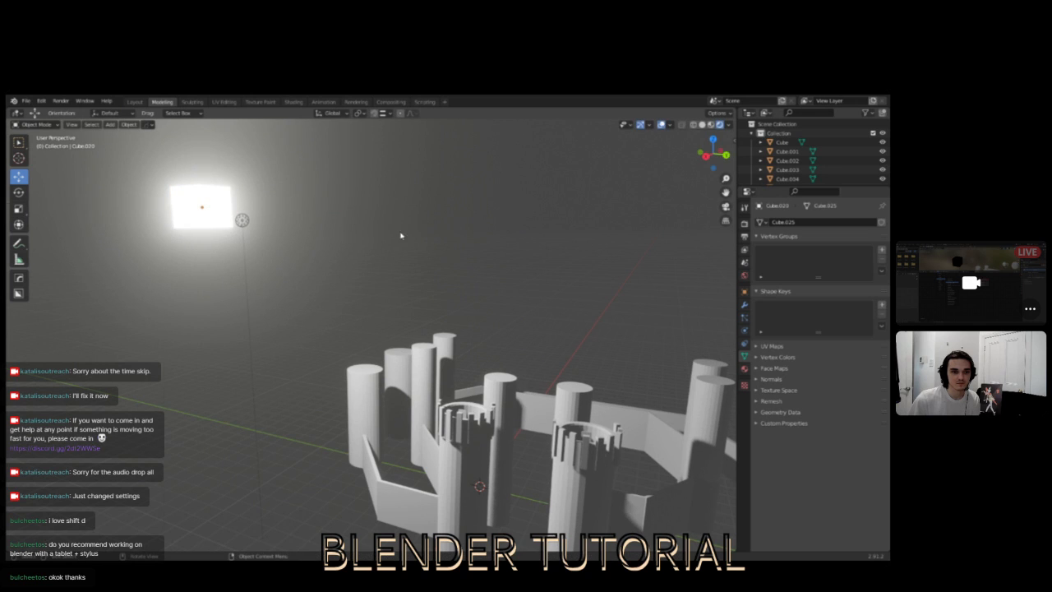
# - Examine the glowing cube and the lighting on the castle from several angles
pyautogui.moveTo(308, 250); pyautogui.dragTo(400, 270, button='middle')
pyautogui.scroll(2, 403, 270)
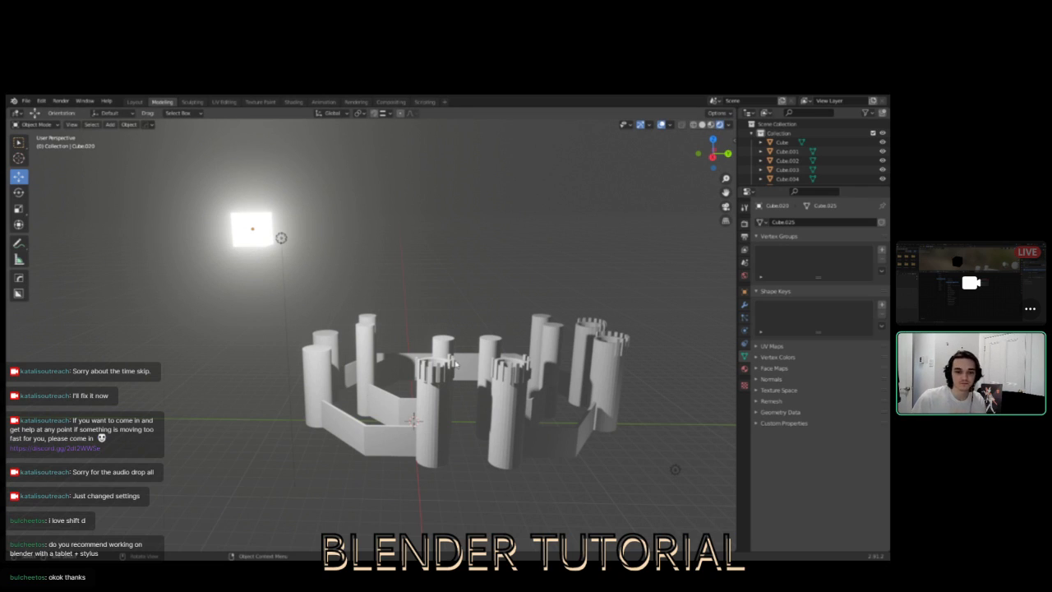
pyautogui.moveTo(517, 270); pyautogui.dragTo(473, 277, button='middle')
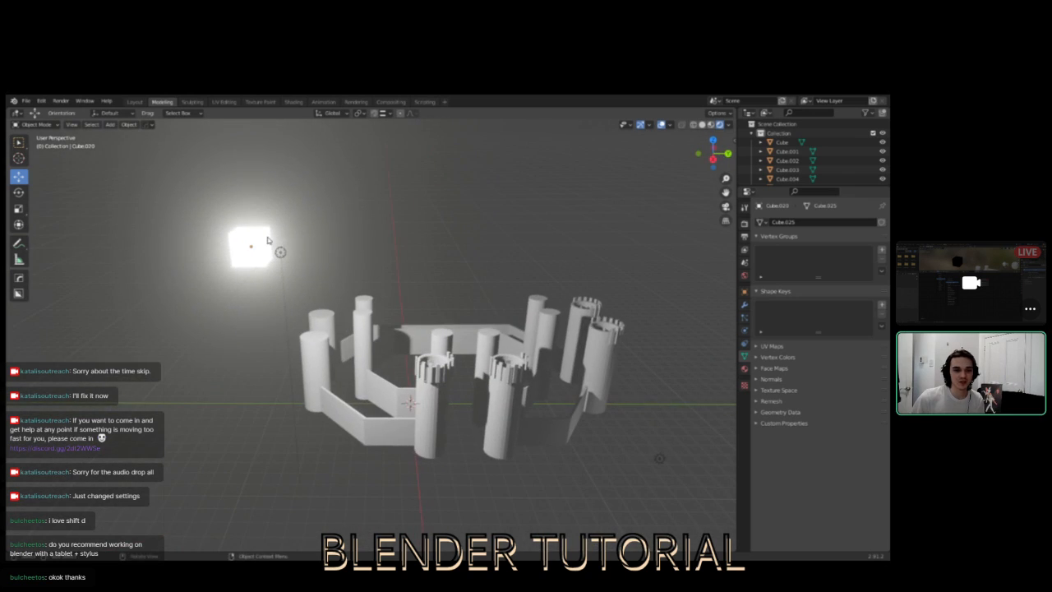
pyautogui.click(249, 245)
pyautogui.click(319, 176)
pyautogui.moveTo(262, 265)
pyautogui.mouseDown(button='middle')
pyautogui.moveTo(272, 265)
pyautogui.moveTo(257, 271)
pyautogui.mouseUp(button='middle')
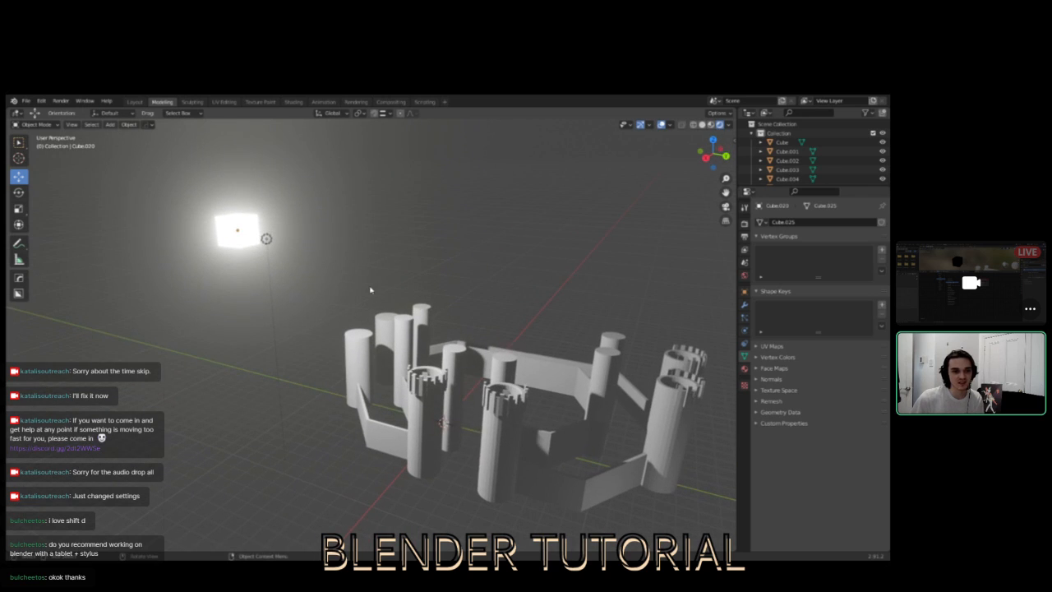
pyautogui.moveTo(327, 362); pyautogui.dragTo(401, 249, button='middle')
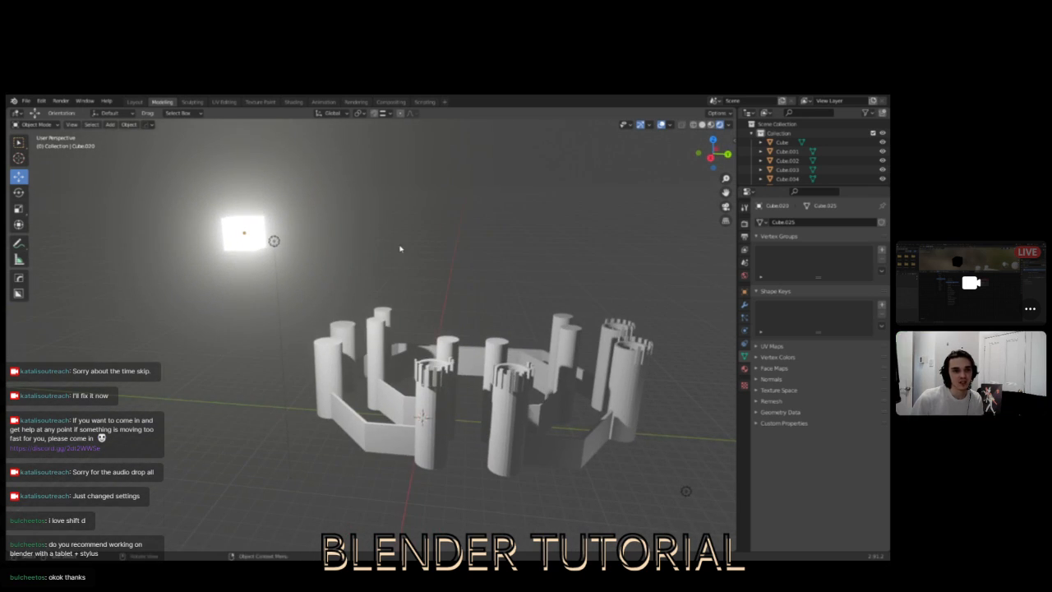
# - Add a cube mesh inside the castle and scale it up until it encloses the whole scene
pyautogui.click(111, 125)
pyautogui.moveTo(115, 135)
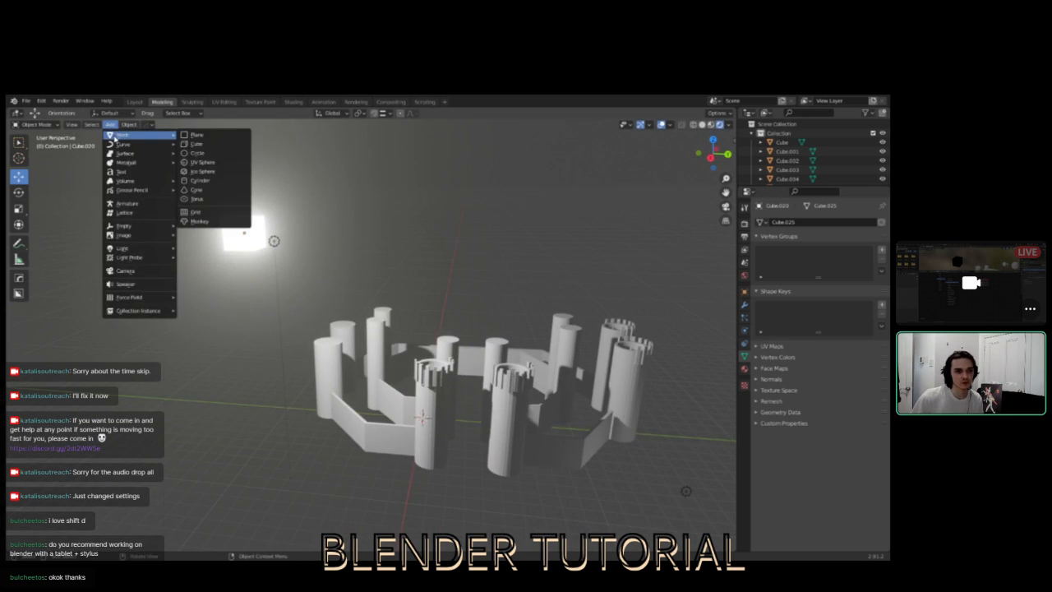
pyautogui.click(201, 144)
pyautogui.moveTo(423, 372); pyautogui.dragTo(392, 360, button='middle')
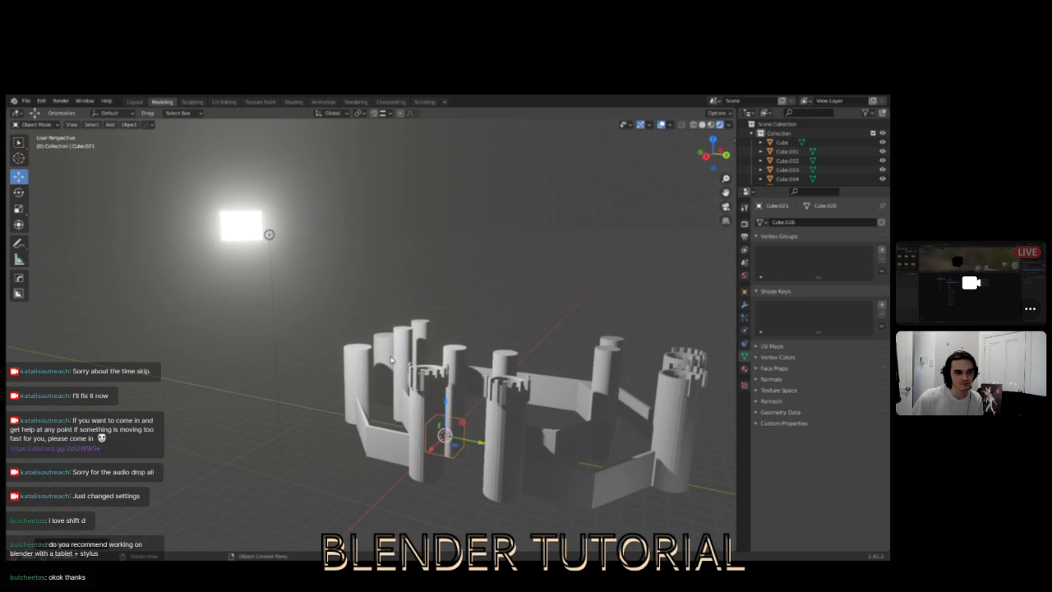
pyautogui.click(18, 208)
pyautogui.moveTo(475, 427); pyautogui.dragTo(624, 378)
pyautogui.scroll(-4, 514, 373)
pyautogui.moveTo(410, 352); pyautogui.dragTo(564, 364)
pyautogui.click(19, 176)
pyautogui.click(18, 208)
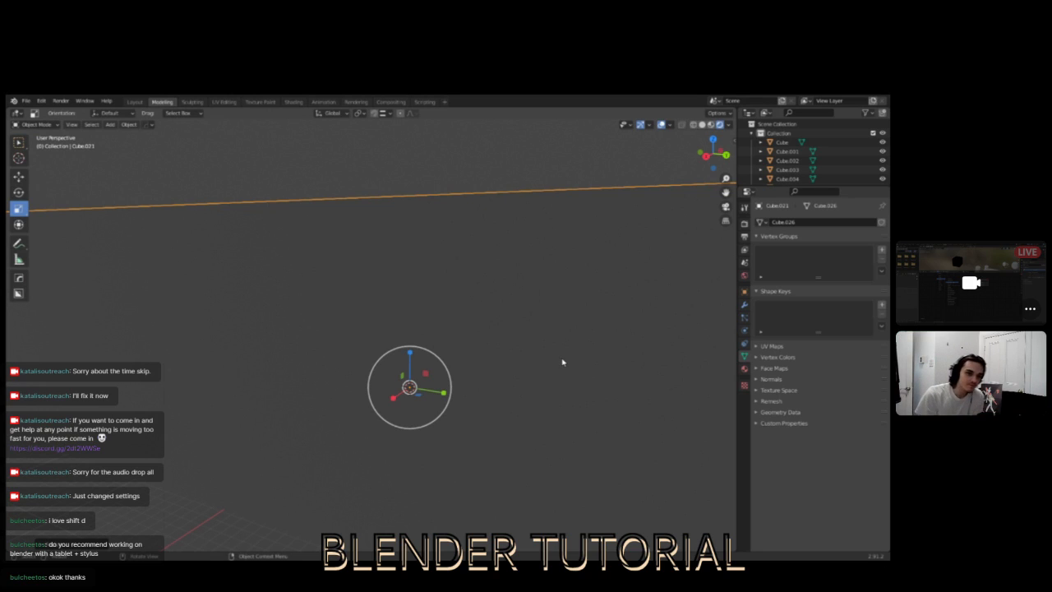
# - Switch to the Shading workspace and inspect the enclosing cube from inside, ending with a view of its outside
pyautogui.click(293, 101)
pyautogui.scroll(-4, 458, 258)
pyautogui.scroll(5, 462, 249)
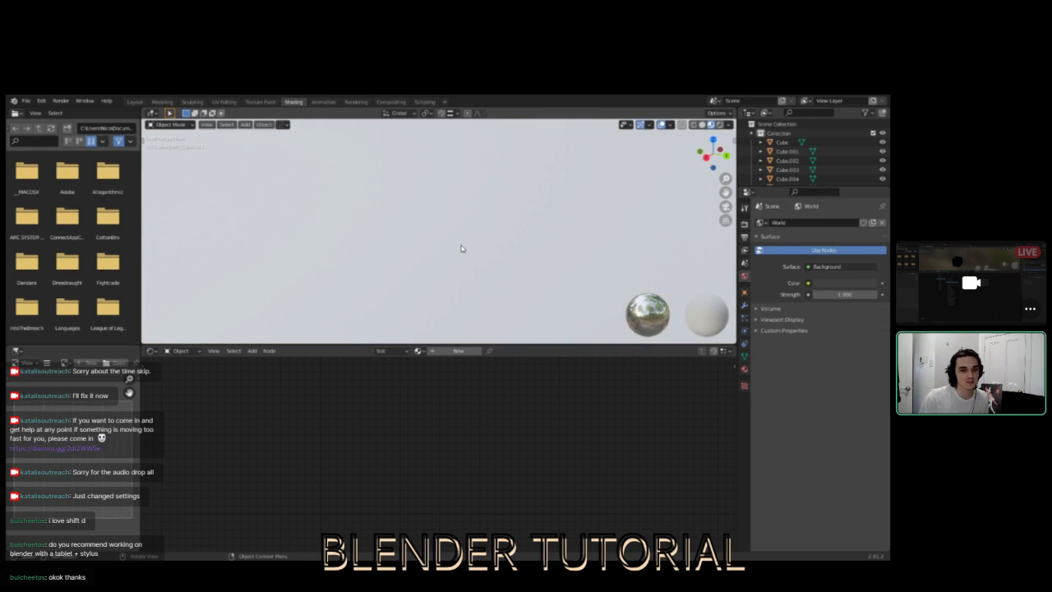
pyautogui.moveTo(458, 258); pyautogui.dragTo(310, 326, button='middle')
pyautogui.scroll(-4, 400, 268)
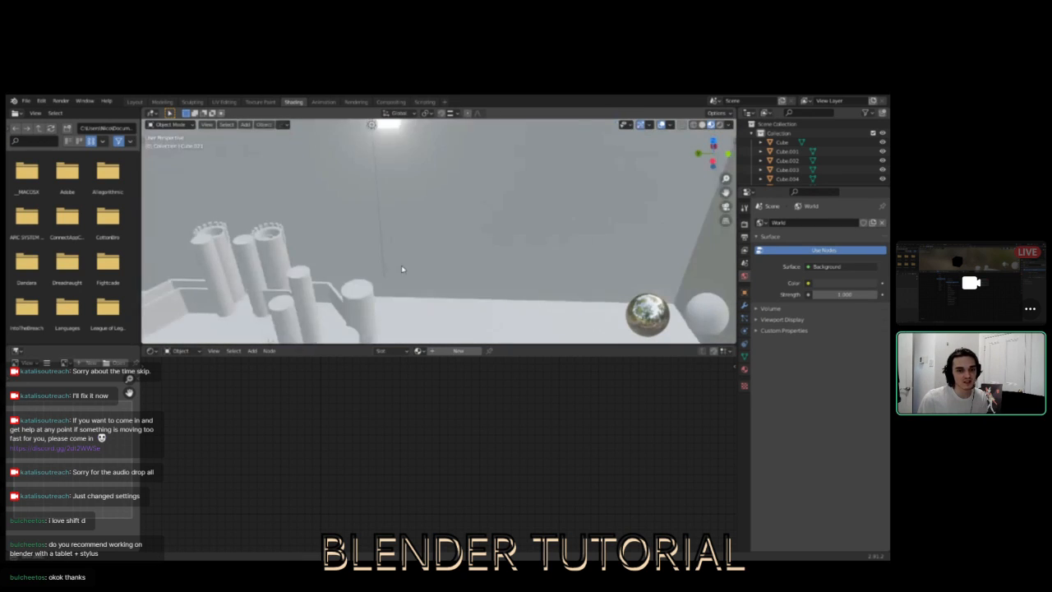
pyautogui.scroll(2, 405, 269)
pyautogui.keyDown('shift'); pyautogui.moveTo(406, 270); pyautogui.dragTo(540, 146, button='middle'); pyautogui.keyUp('shift')
pyautogui.moveTo(433, 242); pyautogui.dragTo(207, 188, button='middle')
pyautogui.moveTo(253, 216); pyautogui.dragTo(332, 231, button='middle')
pyautogui.scroll(-6, 400, 247)
pyautogui.scroll(4, 406, 244)
pyautogui.scroll(4, 406, 244)
pyautogui.moveTo(288, 231); pyautogui.dragTo(368, 197, button='middle')
pyautogui.scroll(-10, 368, 198)
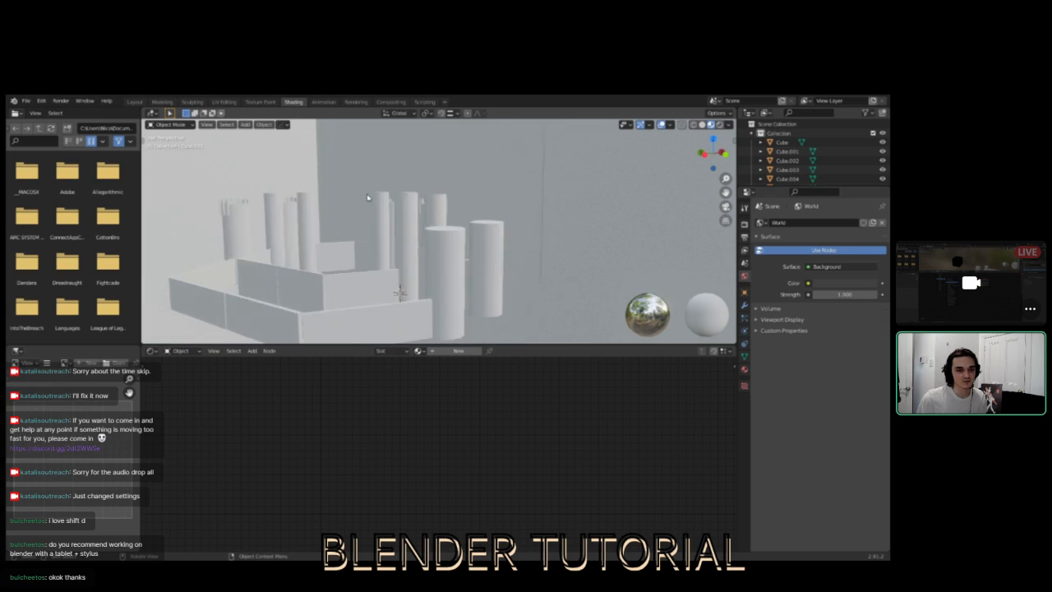
pyautogui.scroll(2, 476, 234)
pyautogui.moveTo(516, 240); pyautogui.dragTo(452, 248, button='middle')
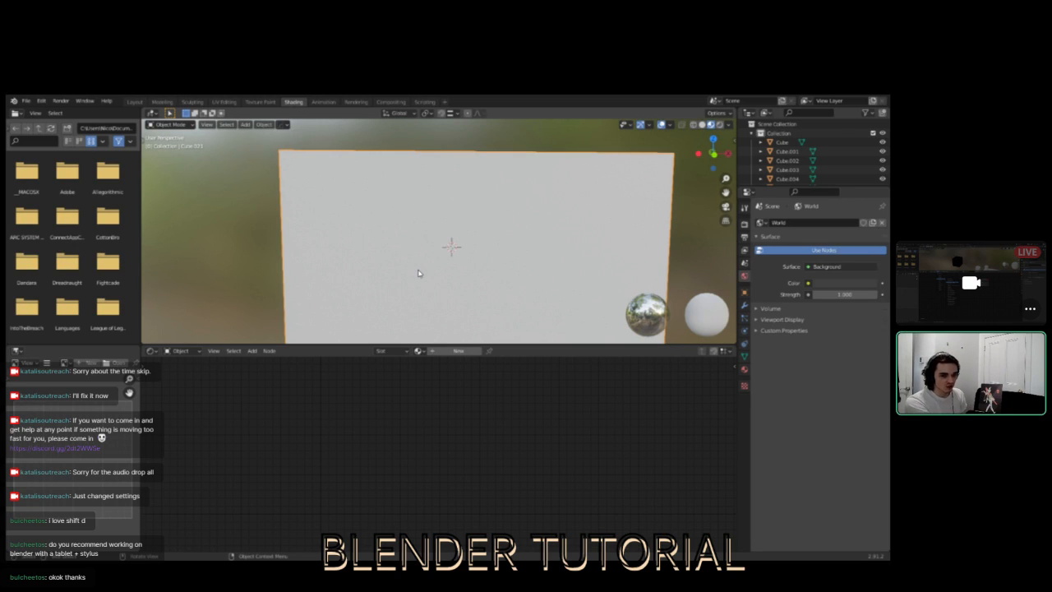
# - Create a new material for the enclosing cube and move its Material Output node farther from the Principled BSDF
pyautogui.click(444, 351)
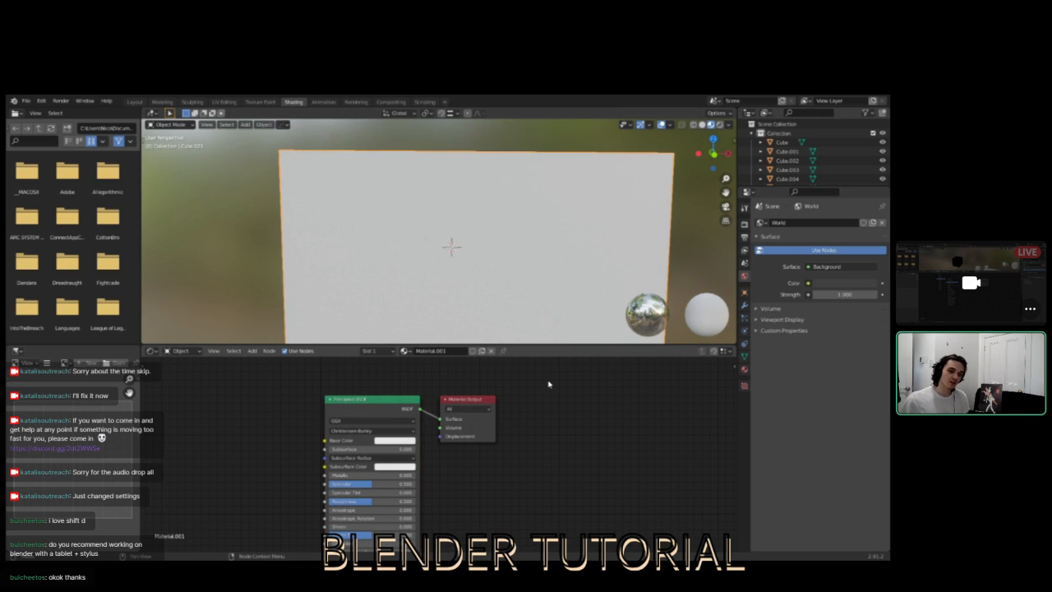
pyautogui.click(465, 402)
pyautogui.click(392, 403)
pyautogui.moveTo(466, 402); pyautogui.dragTo(489, 396)
pyautogui.click(388, 402)
pyautogui.click(467, 380)
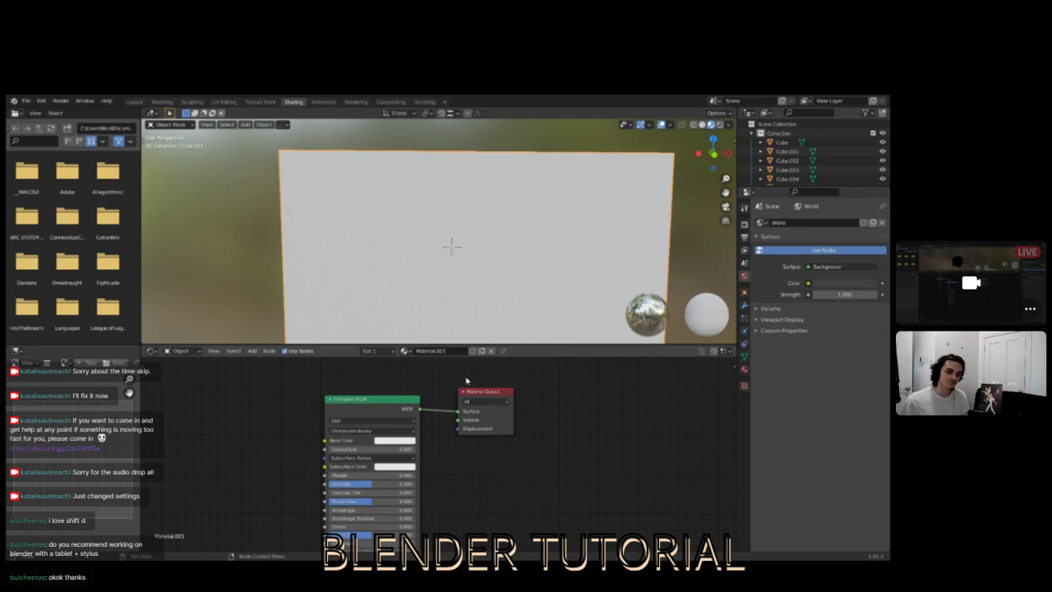
# - Delete the Principled BSDF node from the enclosing cube's material
pyautogui.click(390, 403)
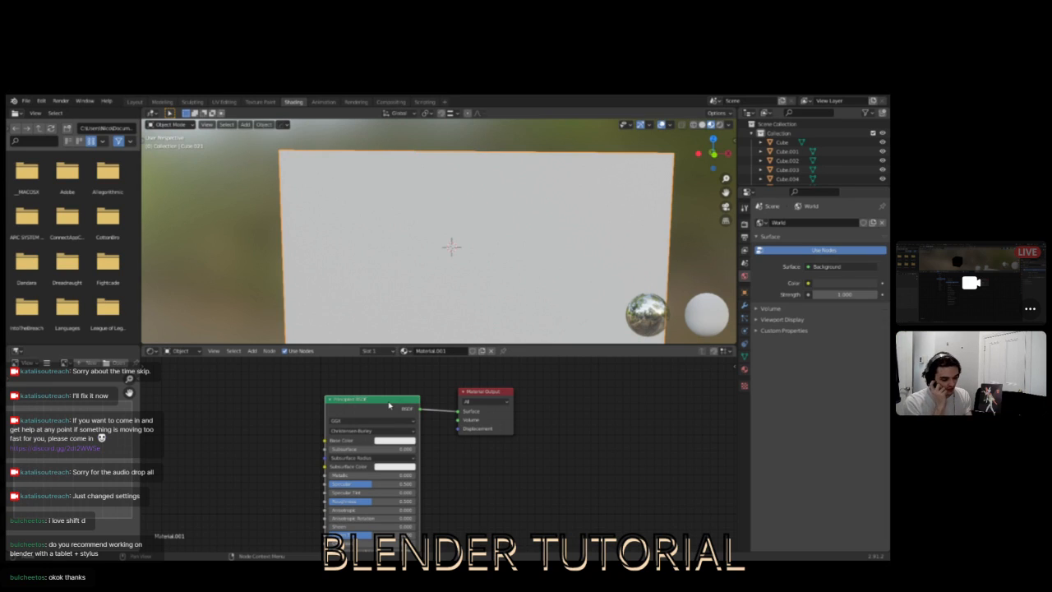
pyautogui.press('x')
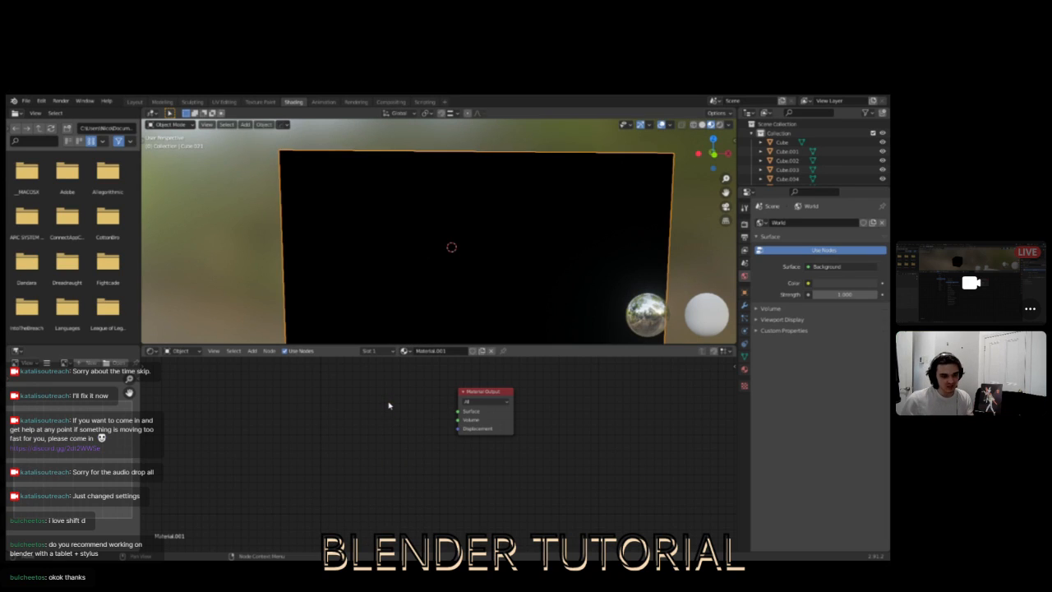
pyautogui.scroll(-4, 483, 291)
pyautogui.scroll(5, 482, 291)
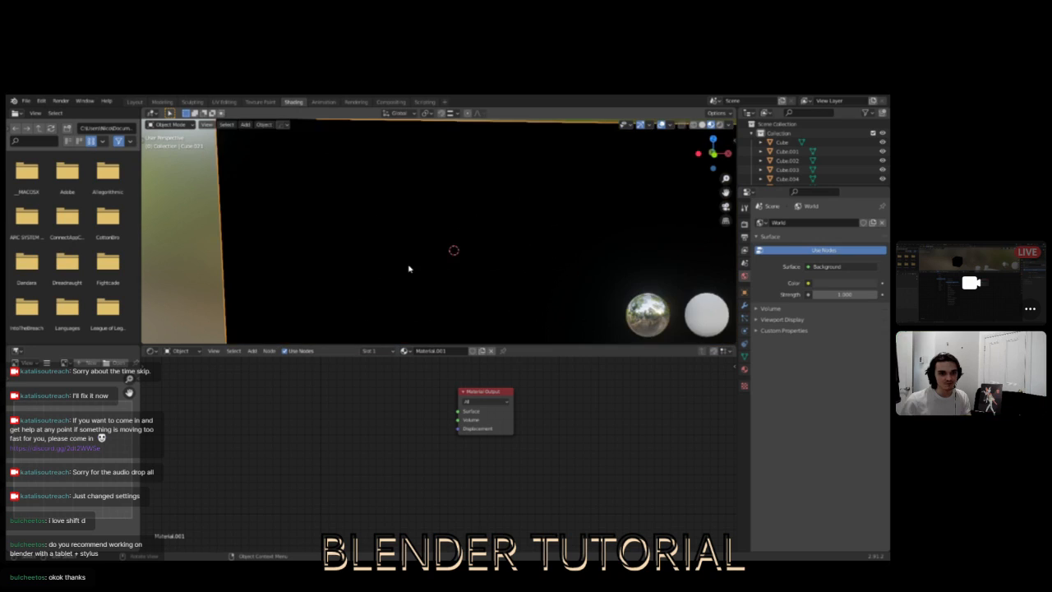
# - Add an Emission shader node to the enclosing cube's material and place it beside the Material Output node
pyautogui.moveTo(583, 244); pyautogui.dragTo(549, 247, button='middle')
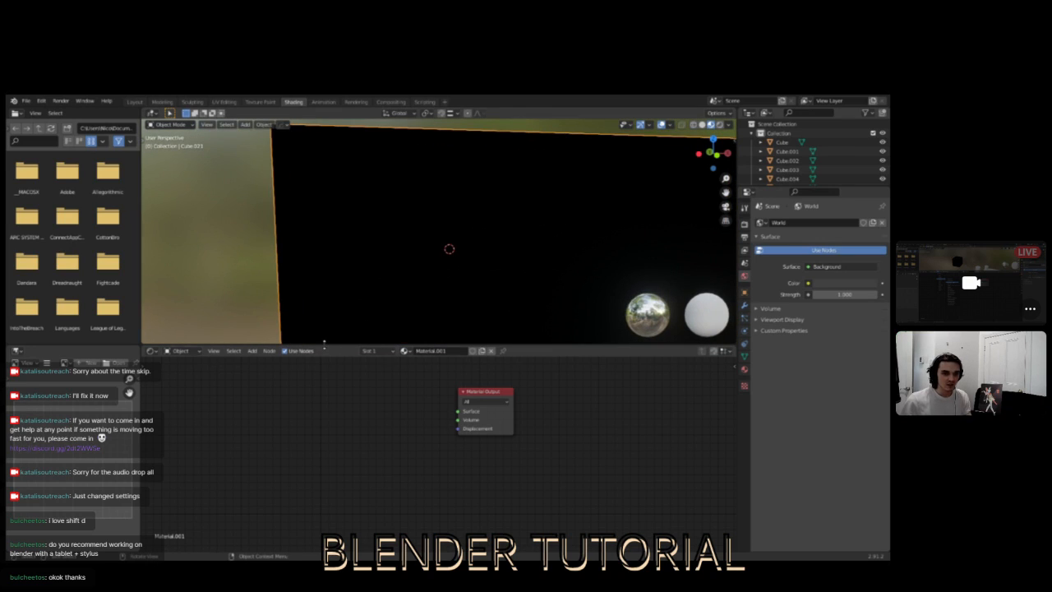
pyautogui.moveTo(325, 344); pyautogui.dragTo(325, 349)
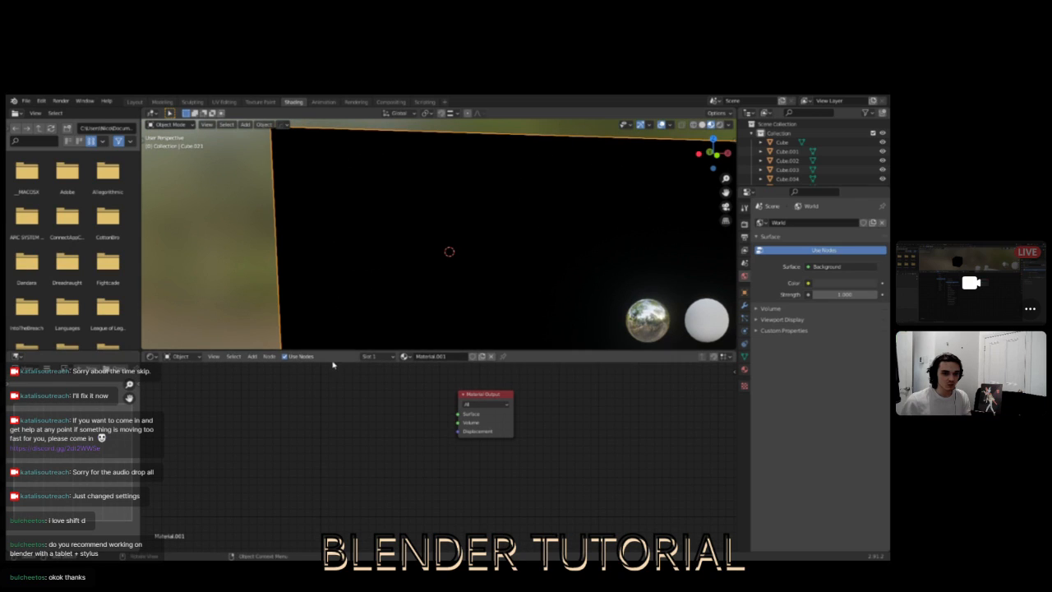
pyautogui.click(253, 355)
pyautogui.moveTo(278, 403)
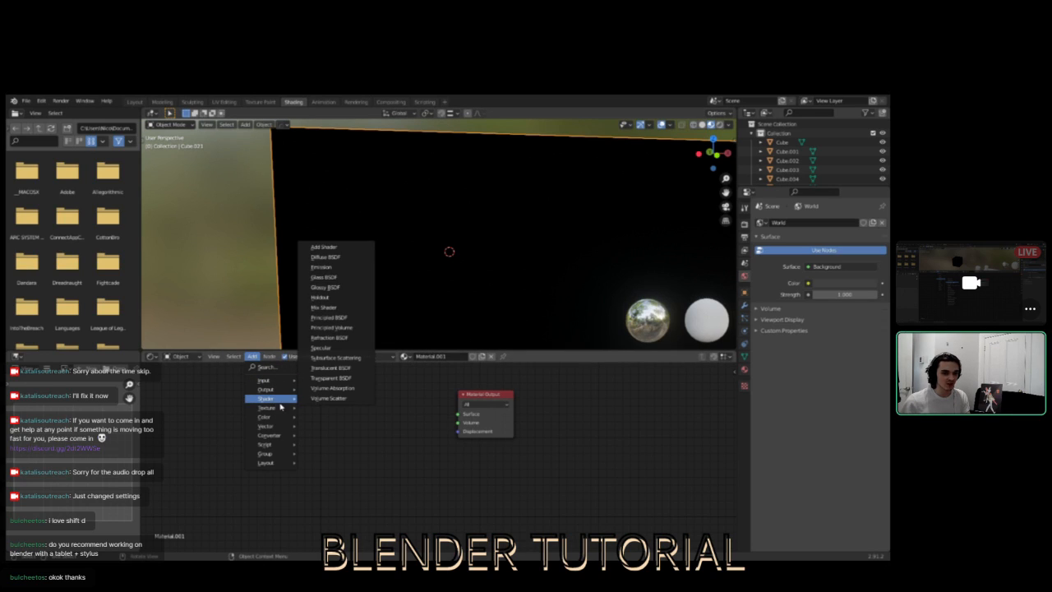
pyautogui.click(321, 267)
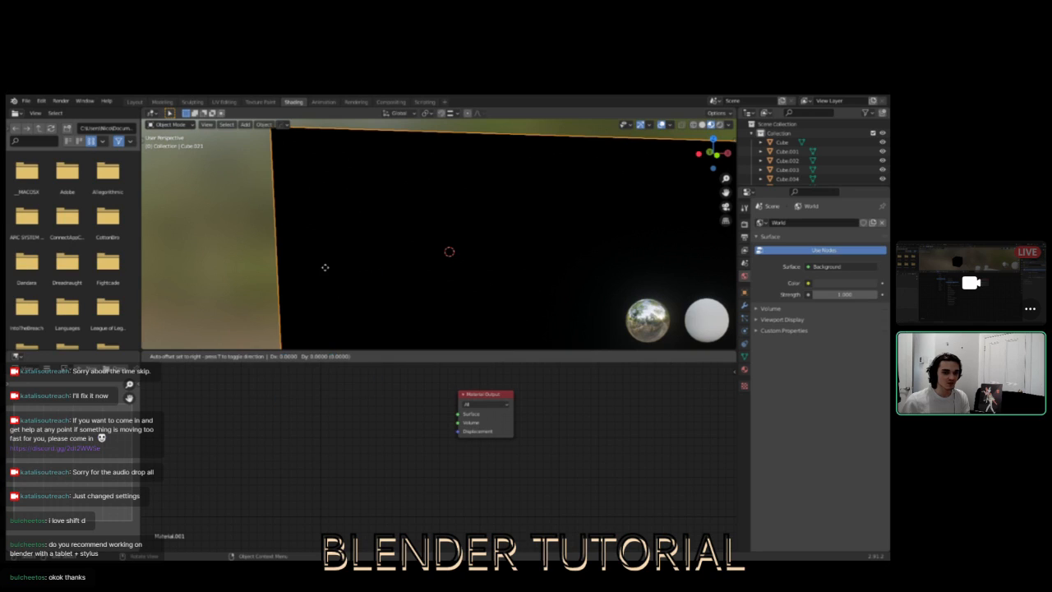
pyautogui.click(356, 398)
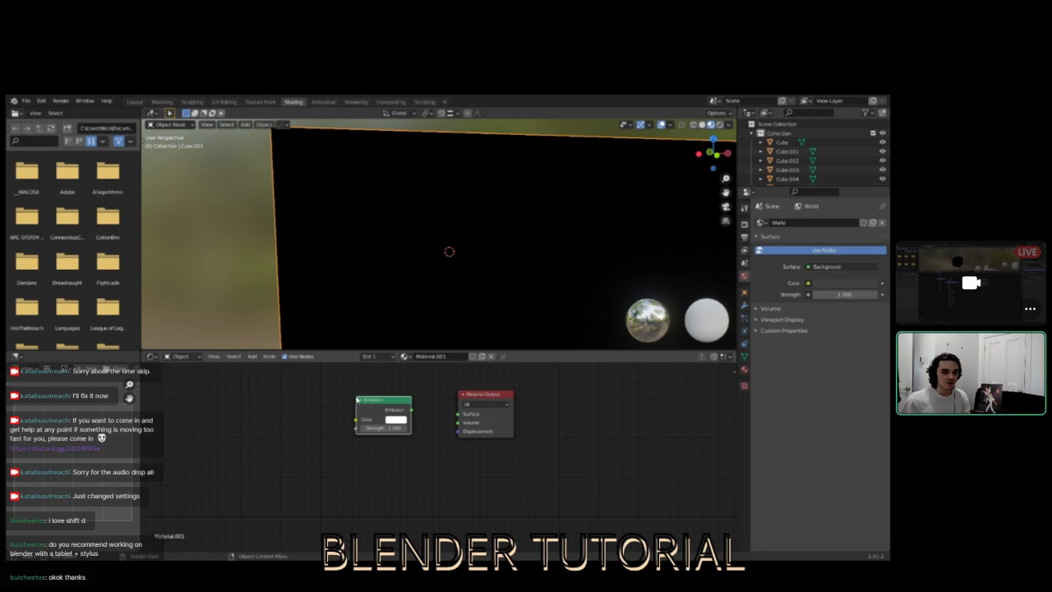
pyautogui.moveTo(384, 400); pyautogui.dragTo(395, 407)
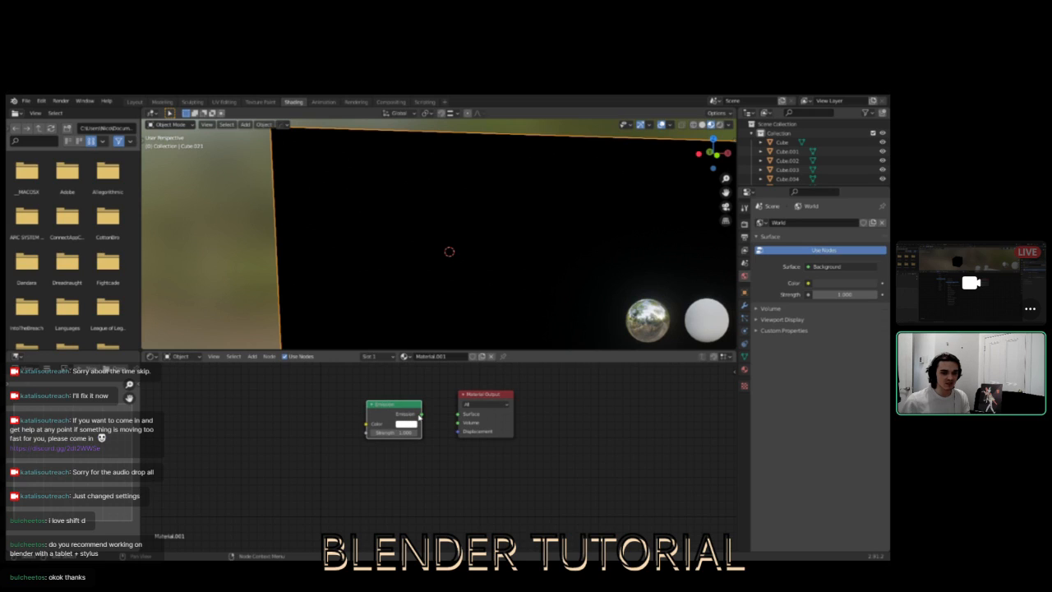
# - Try linking the Emission node to the Material Output's Surface input and unlink it again
pyautogui.moveTo(421, 415); pyautogui.dragTo(456, 419)
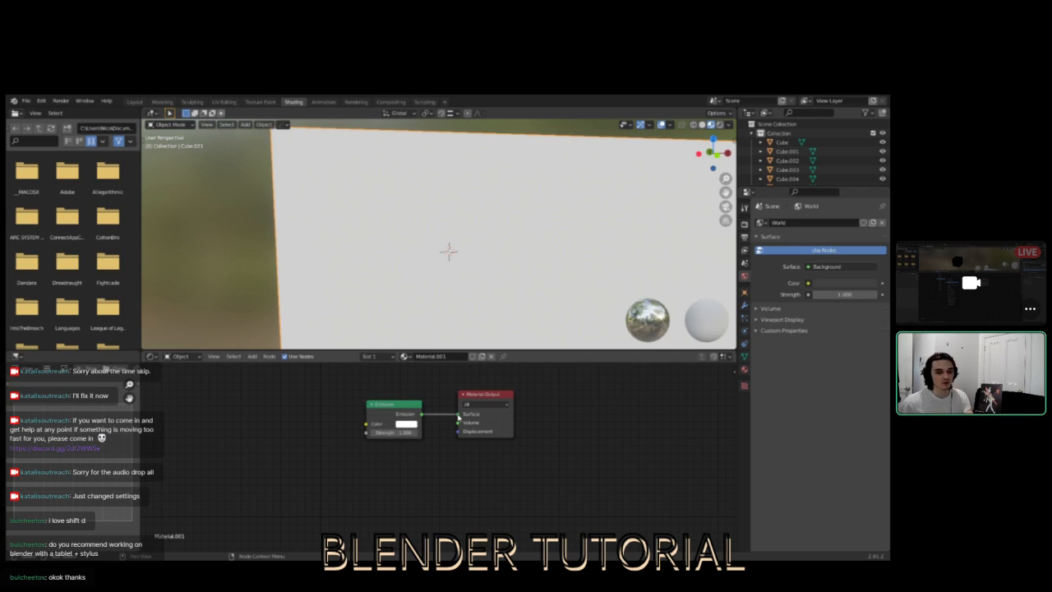
pyautogui.moveTo(457, 418); pyautogui.dragTo(436, 444)
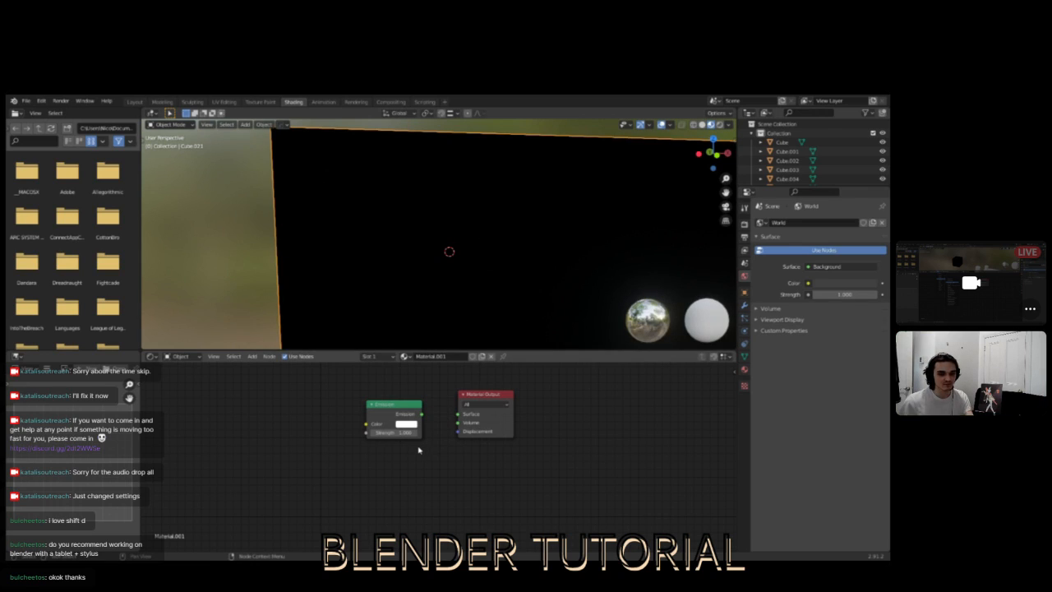
pyautogui.moveTo(384, 408); pyautogui.dragTo(358, 399)
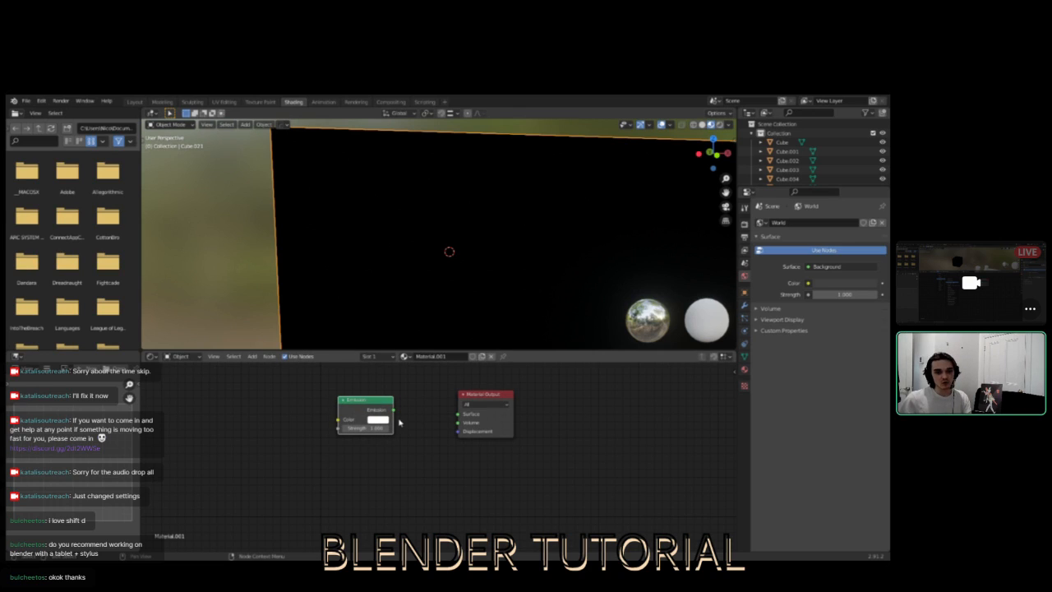
pyautogui.moveTo(393, 411); pyautogui.dragTo(458, 413)
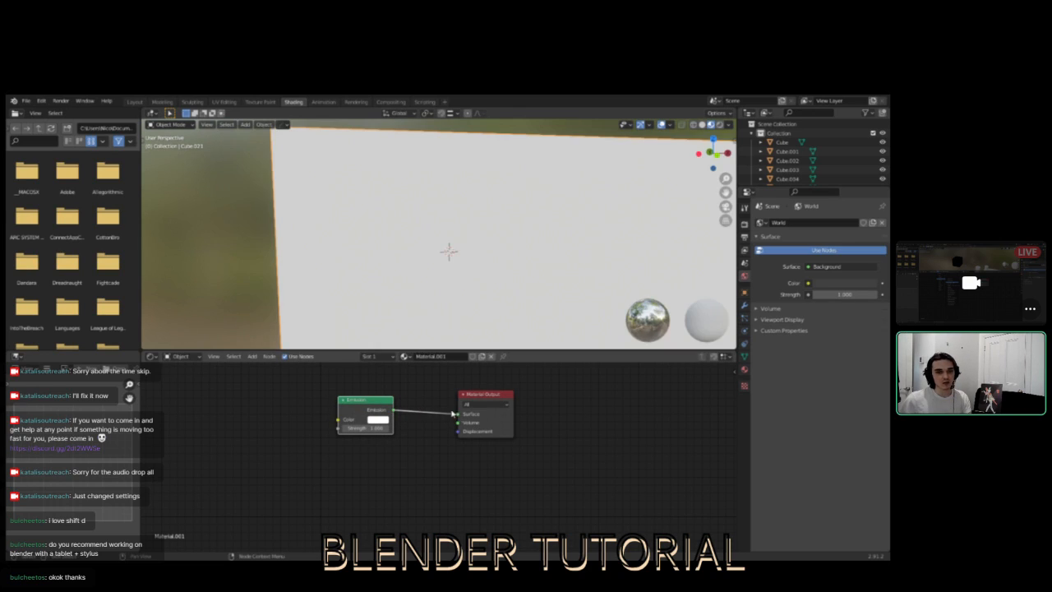
pyautogui.scroll(3, 423, 322)
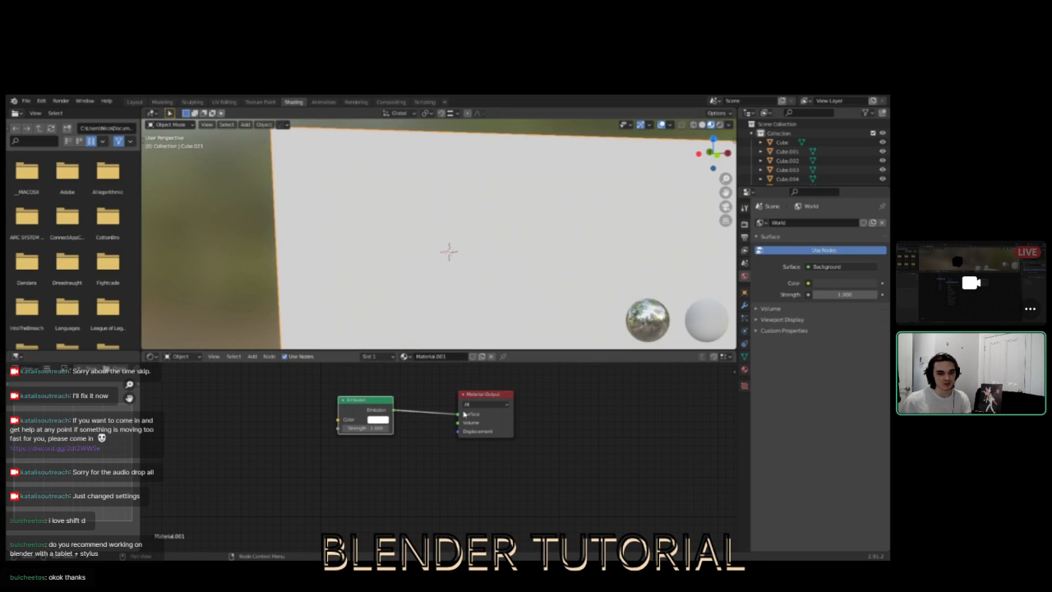
pyautogui.moveTo(459, 417); pyautogui.dragTo(439, 435)
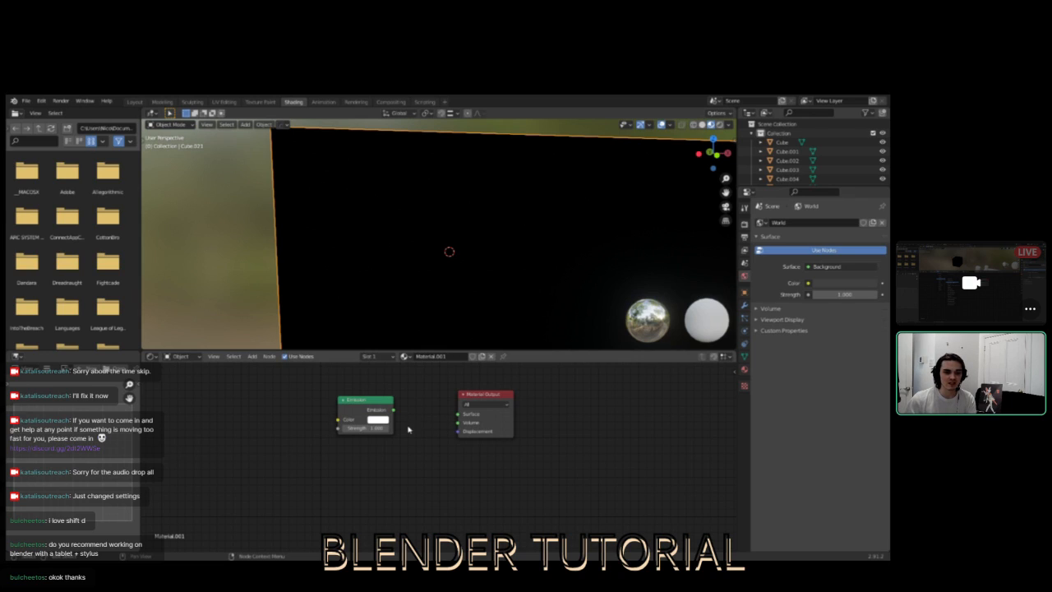
# - Connect the Emission node to the Material Output's Volume input and inspect the enclosing cube from several distances
pyautogui.moveTo(393, 411); pyautogui.dragTo(459, 427)
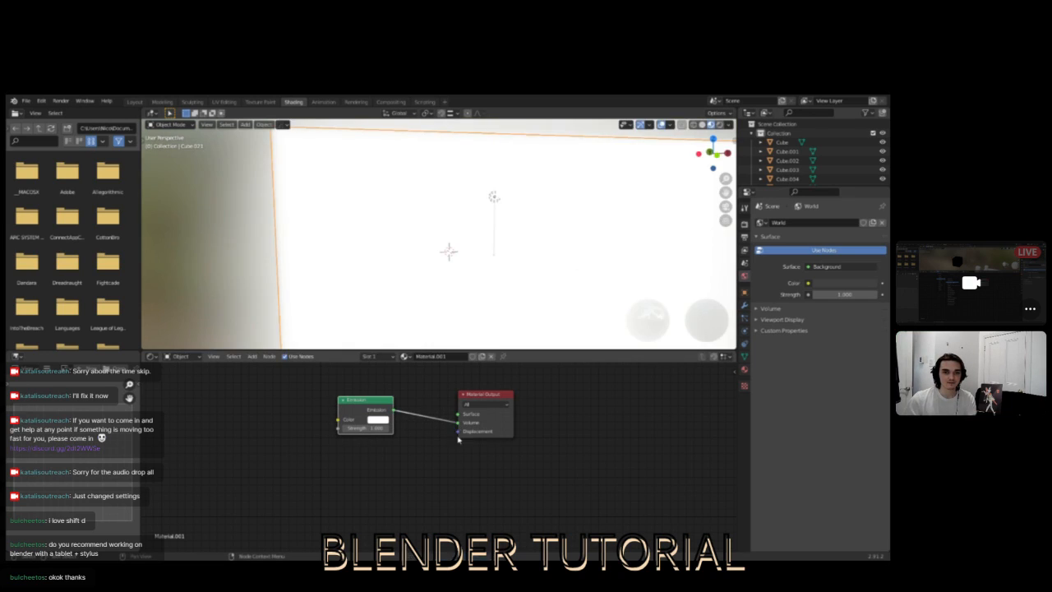
pyautogui.scroll(-5, 465, 235)
pyautogui.scroll(3, 463, 236)
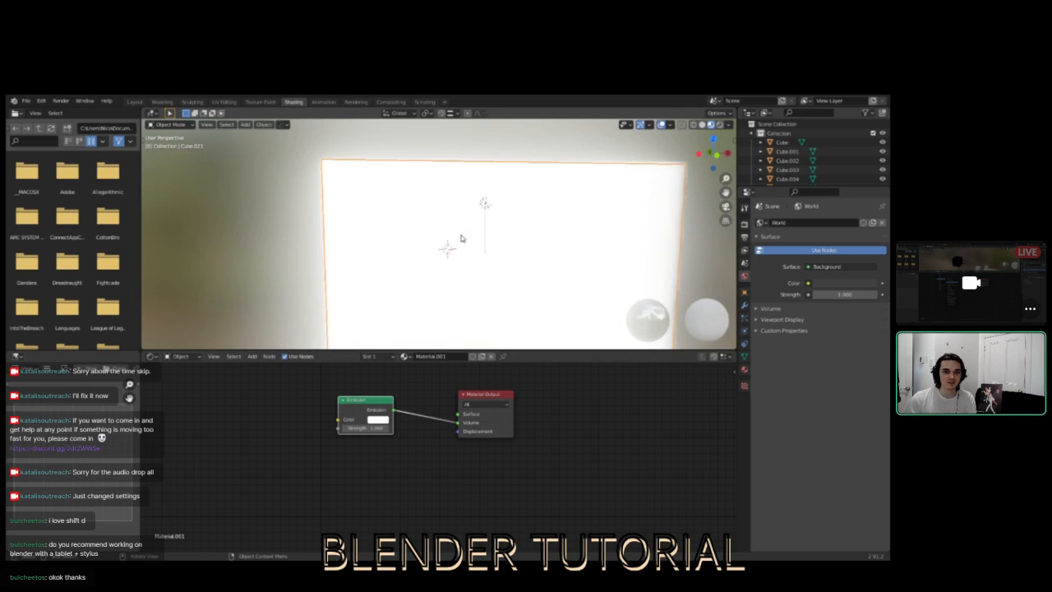
pyautogui.moveTo(448, 245); pyautogui.dragTo(530, 211, button='middle')
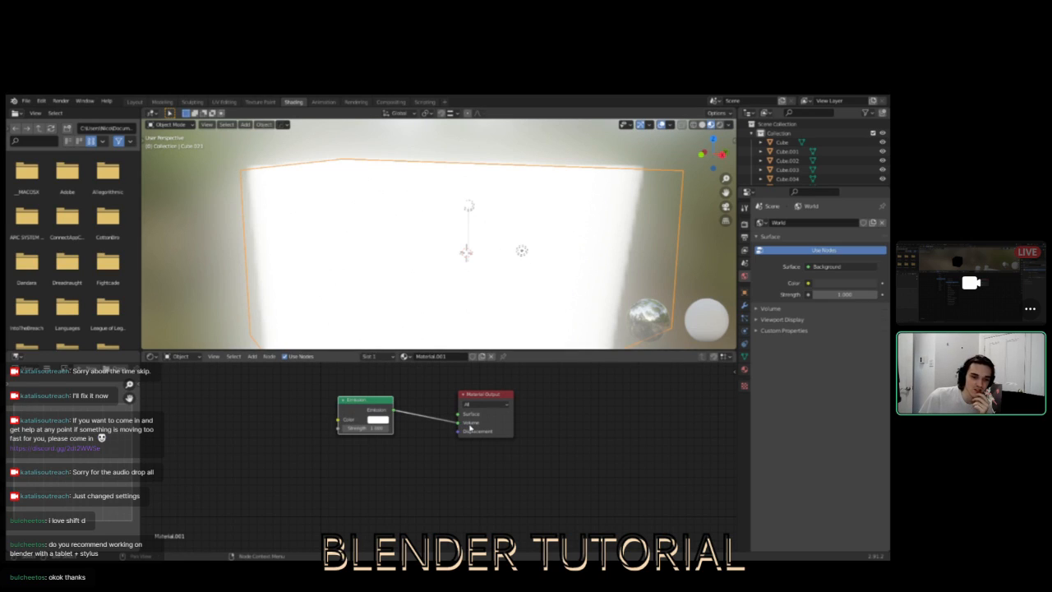
pyautogui.moveTo(621, 231); pyautogui.dragTo(612, 225, button='middle')
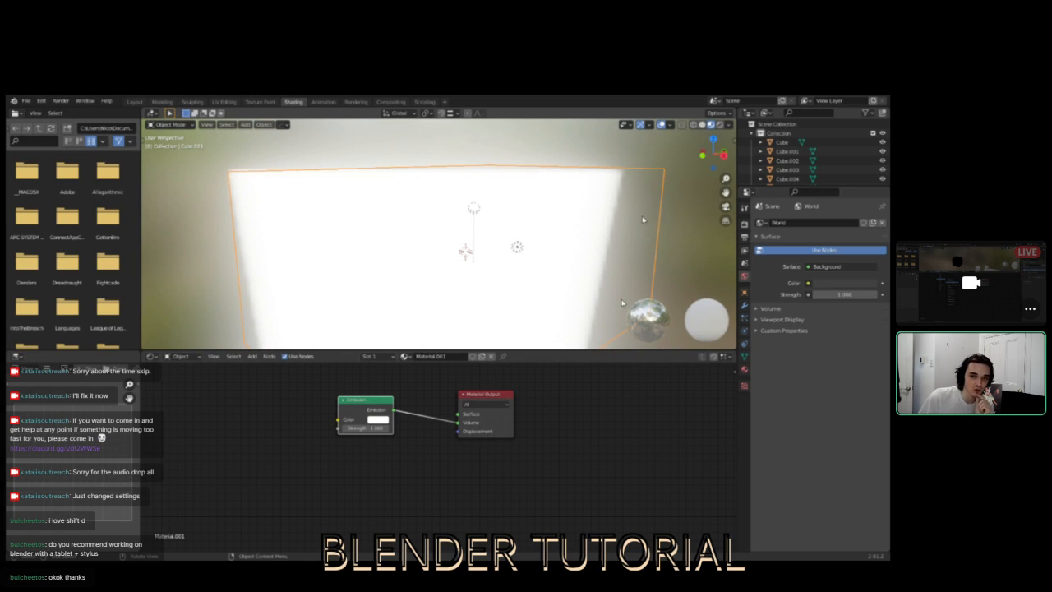
pyautogui.moveTo(486, 280); pyautogui.dragTo(447, 227, button='middle')
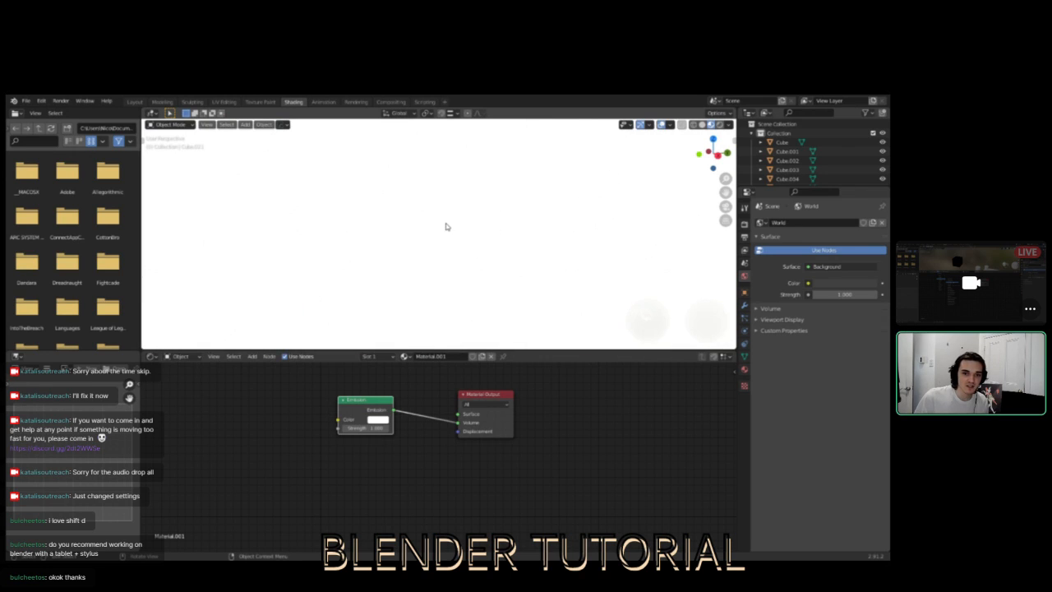
pyautogui.scroll(-8, 481, 251)
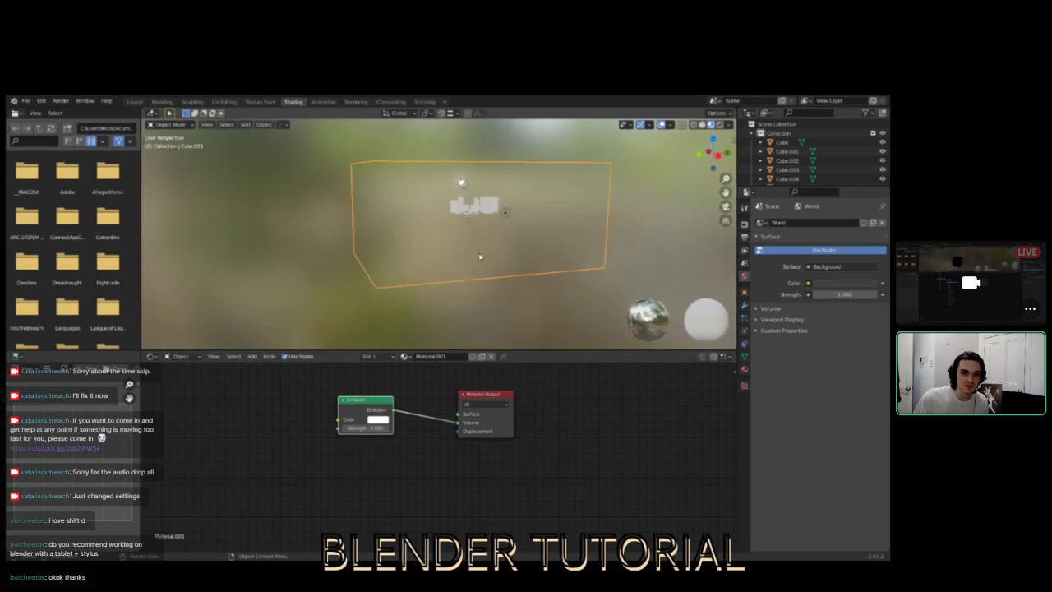
pyautogui.scroll(4, 470, 249)
pyautogui.scroll(-2, 471, 245)
pyautogui.keyDown('shift'); pyautogui.moveTo(442, 217); pyautogui.dragTo(401, 233, button='middle'); pyautogui.keyUp('shift')
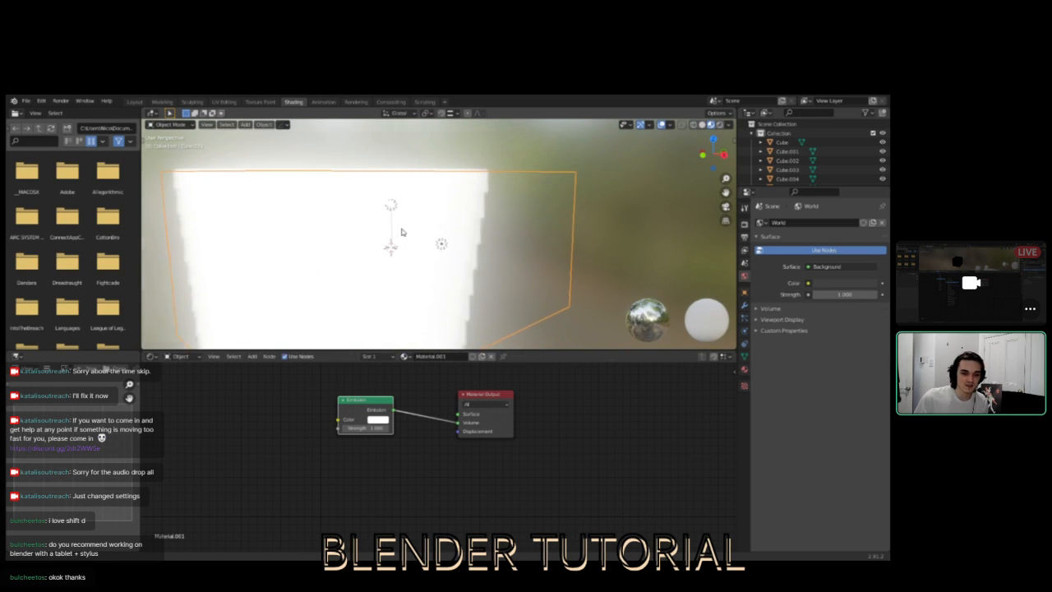
# - Set the Emission node's strength to 0.010 and check the scene inside the enclosing cube
pyautogui.click(366, 429)
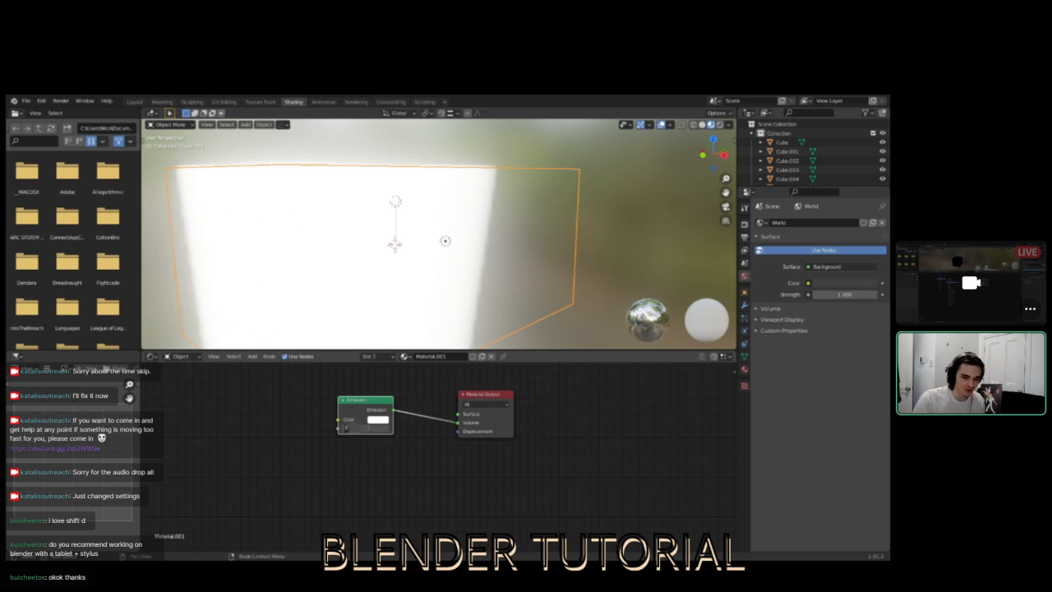
pyautogui.press('Return')
pyautogui.moveTo(449, 265); pyautogui.dragTo(563, 195, button='middle')
pyautogui.moveTo(510, 235)
pyautogui.mouseDown(button='middle')
pyautogui.moveTo(618, 238)
pyautogui.moveTo(529, 243)
pyautogui.mouseUp(button='middle')
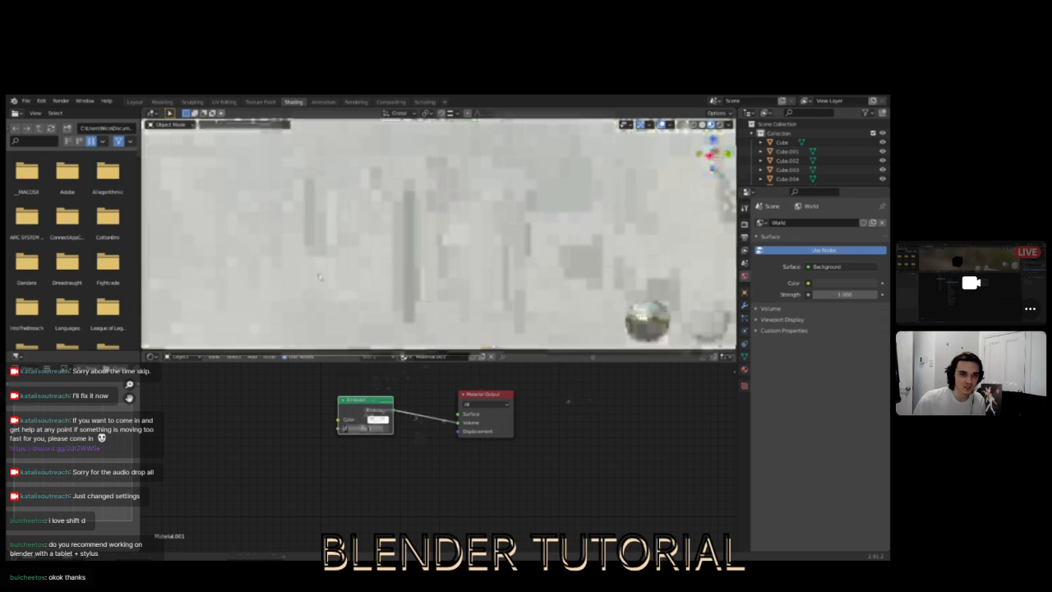
# - Delete the point light beside the floating emissive cube
pyautogui.click(360, 162)
pyautogui.click(361, 163)
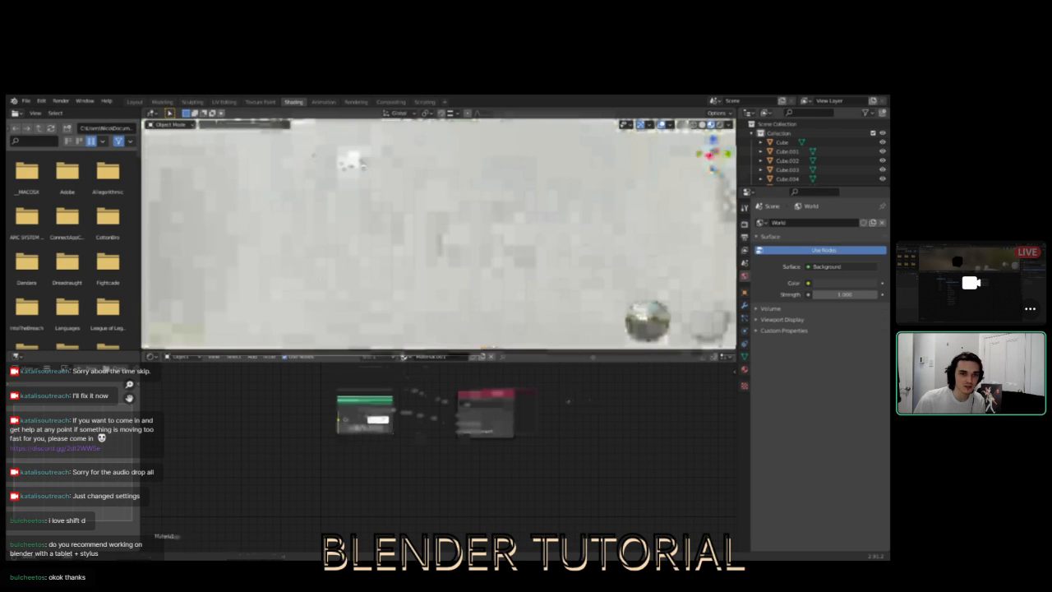
pyautogui.click(363, 164)
pyautogui.press('x')
pyautogui.click(366, 162)
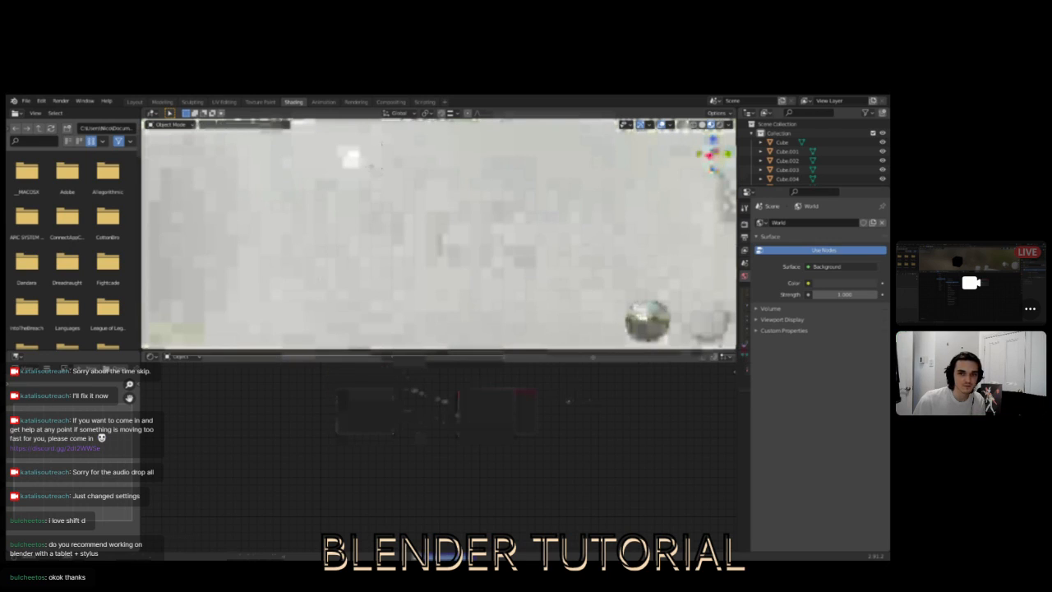
# - Switch the viewport to rendered shading and undo the deletion of the point light
pyautogui.scroll(-3, 440, 235)
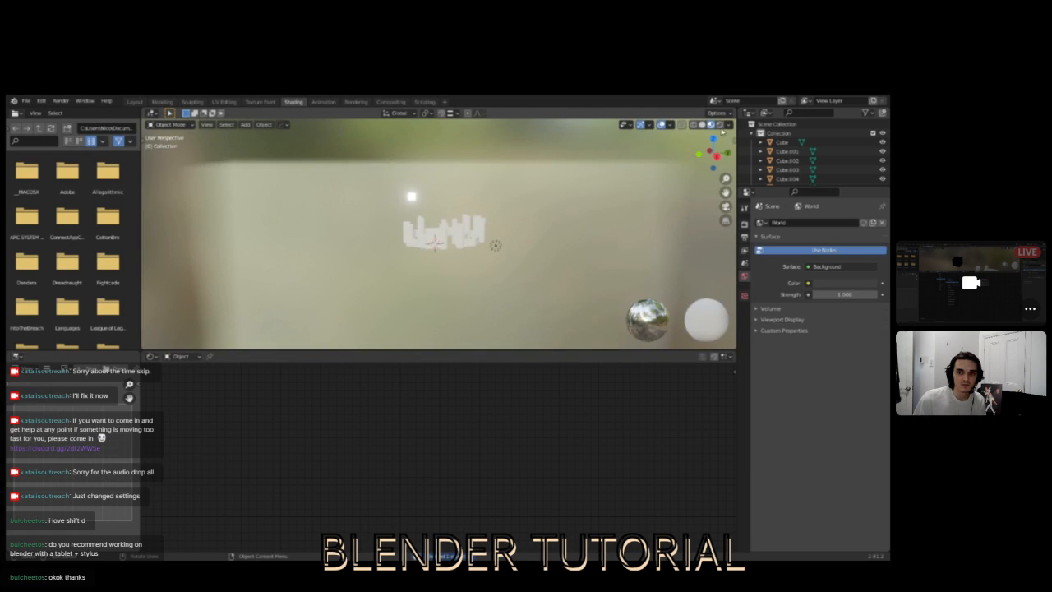
pyautogui.click(719, 125)
pyautogui.moveTo(536, 236); pyautogui.dragTo(518, 243, button='middle')
pyautogui.scroll(2, 523, 243)
pyautogui.hotkey('ctrl', 'z')
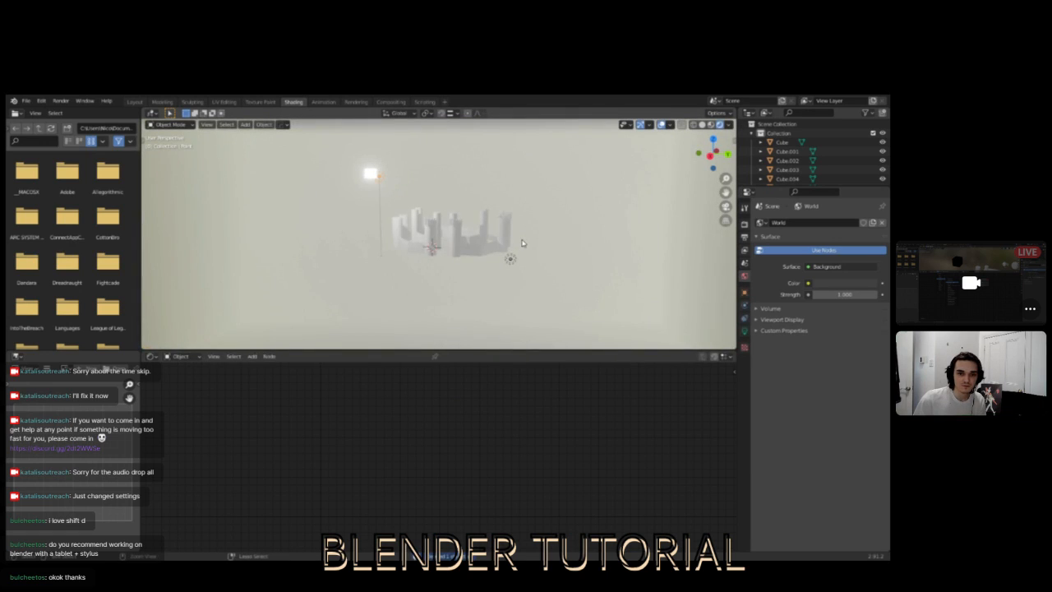
# - Examine the castle's shadows and the volume lighting up close and from outside the enclosing cube
pyautogui.scroll(5, 523, 238)
pyautogui.scroll(-3, 473, 233)
pyautogui.scroll(8, 477, 233)
pyautogui.moveTo(493, 235); pyautogui.dragTo(510, 231, button='middle')
pyautogui.scroll(-10, 510, 230)
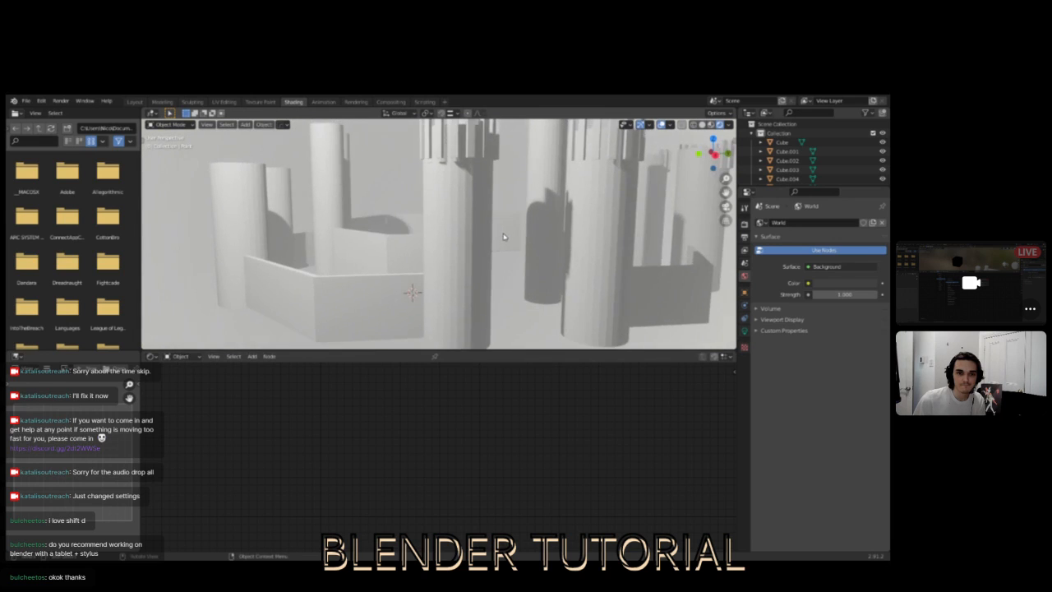
pyautogui.click(477, 215)
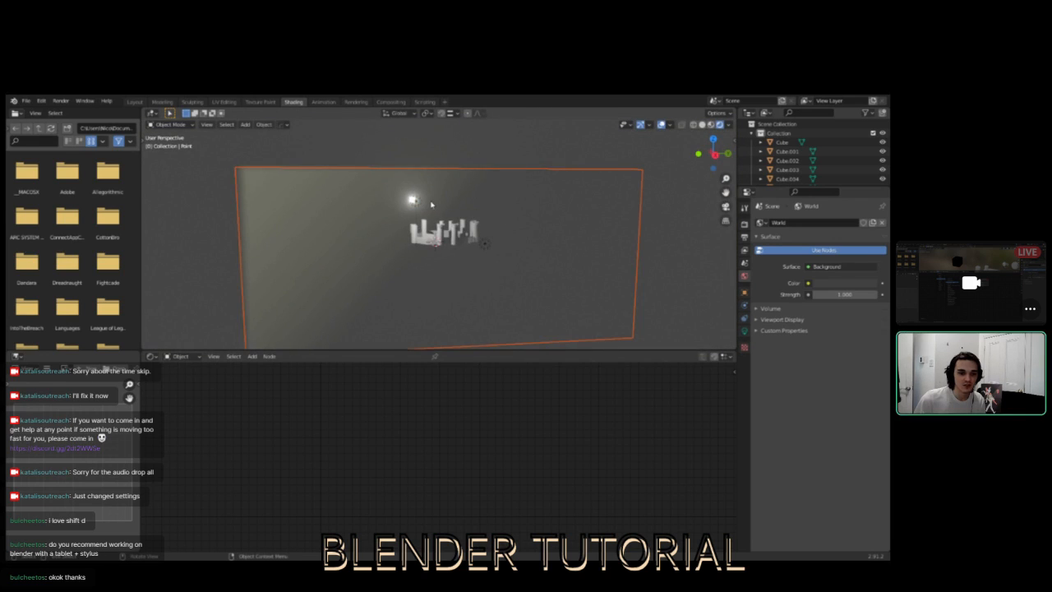
pyautogui.scroll(5, 428, 285)
pyautogui.scroll(-4, 398, 288)
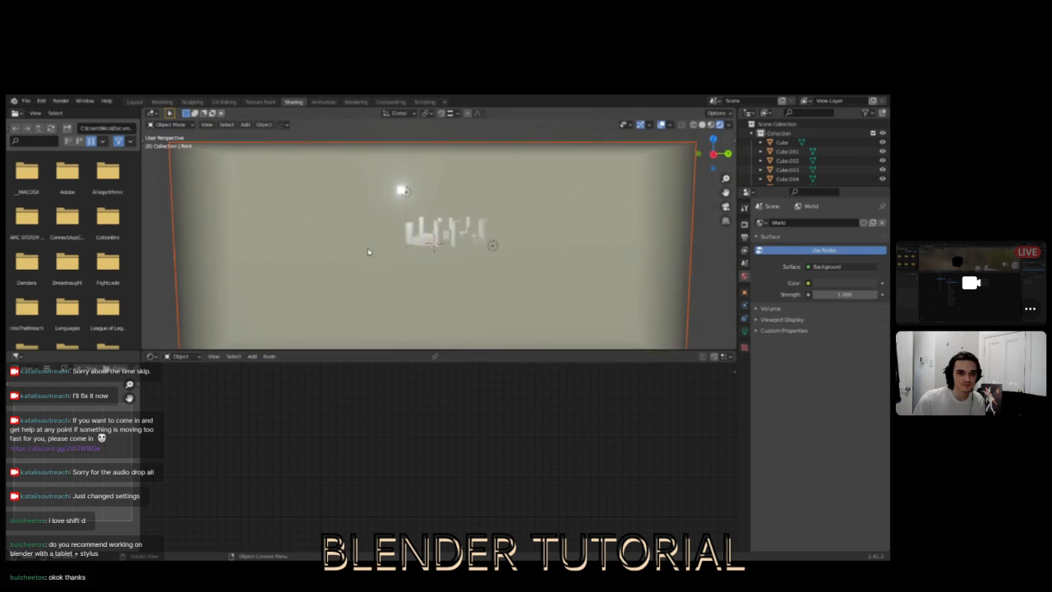
# - Select the enclosing cube, set its Emission strength to 0.005, and check the haze around the castle
pyautogui.click(324, 228)
pyautogui.scroll(3, 407, 296)
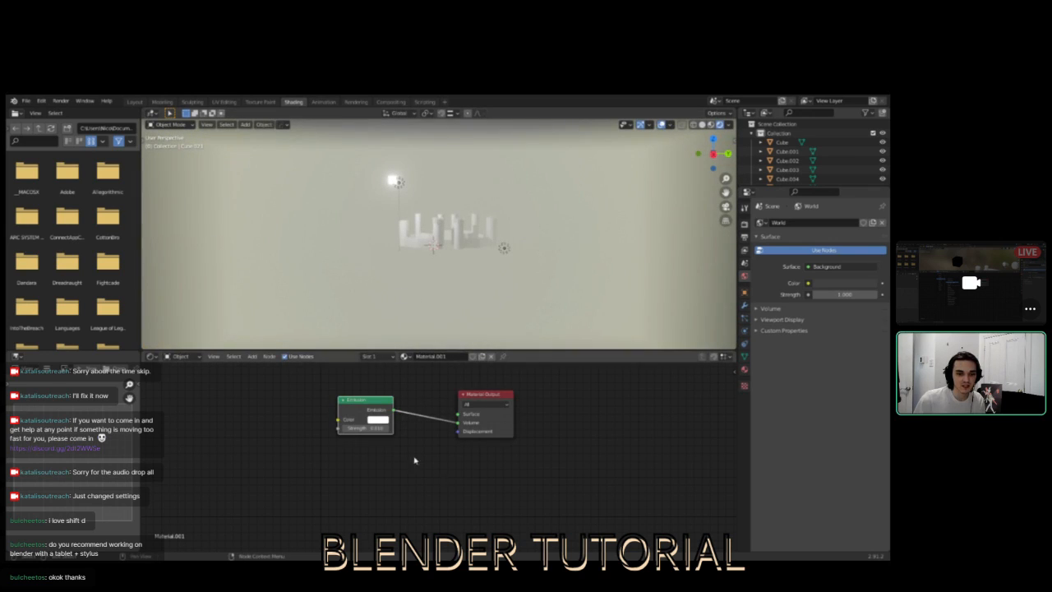
pyautogui.click(375, 428)
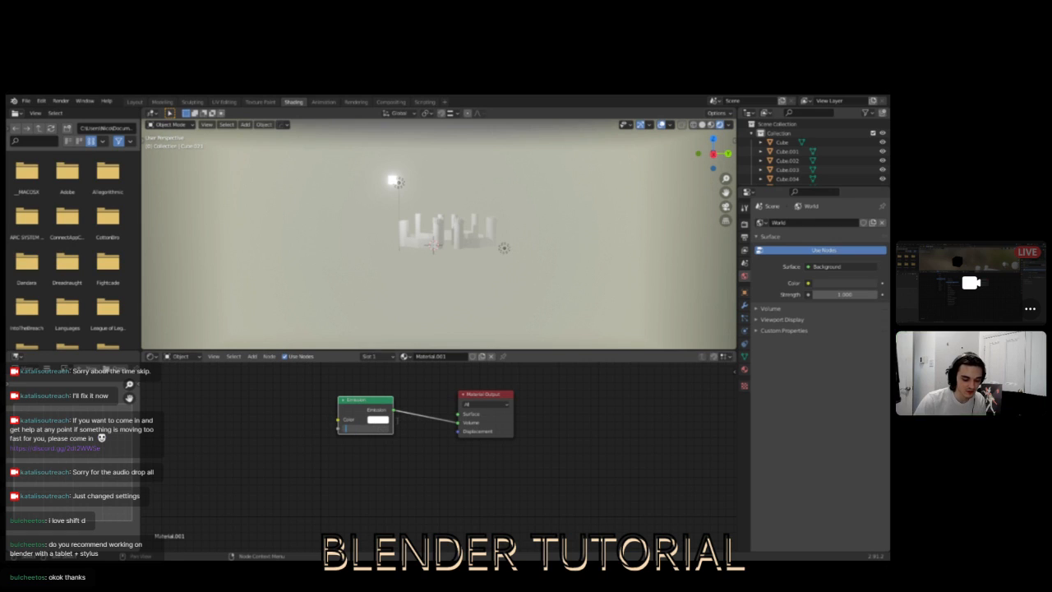
pyautogui.press('Return')
pyautogui.moveTo(397, 291); pyautogui.dragTo(371, 239, button='middle')
pyautogui.scroll(6, 445, 288)
pyautogui.scroll(5, 446, 287)
pyautogui.scroll(-10, 460, 222)
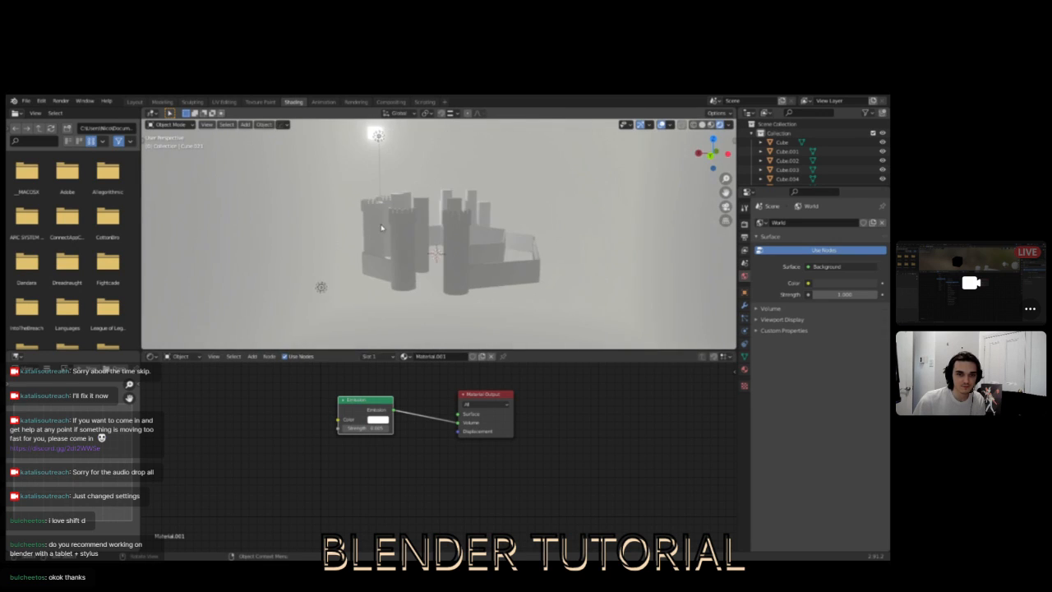
# - Scale the enclosing cube down to about 0.38 of its size so it fits closer around the castle
pyautogui.press('s')
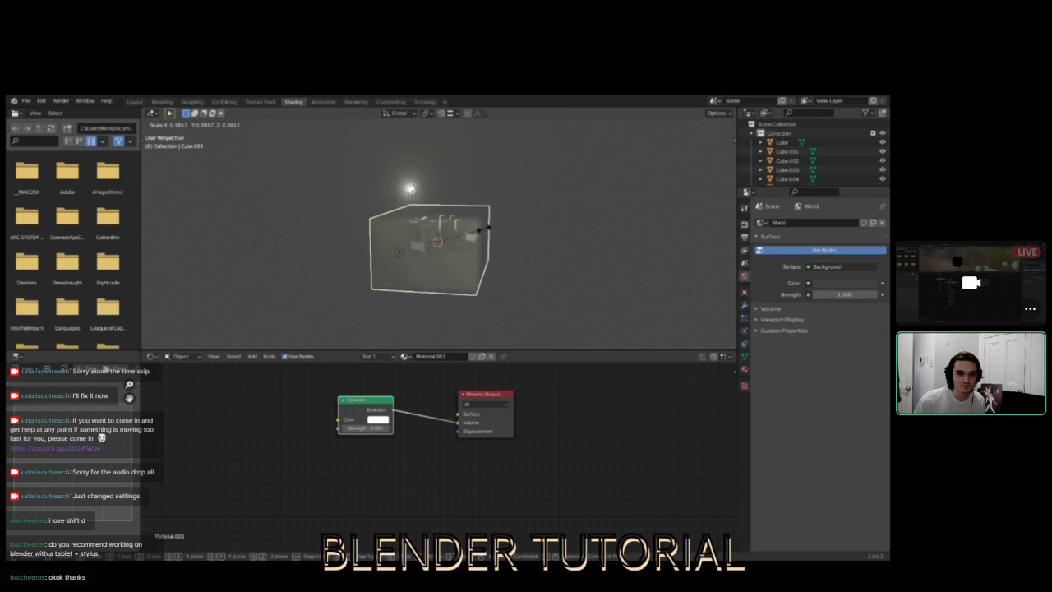
pyautogui.click(489, 244)
pyautogui.scroll(5, 417, 229)
pyautogui.moveTo(489, 244); pyautogui.dragTo(574, 251, button='middle')
pyautogui.scroll(5, 417, 229)
pyautogui.scroll(-8, 574, 251)
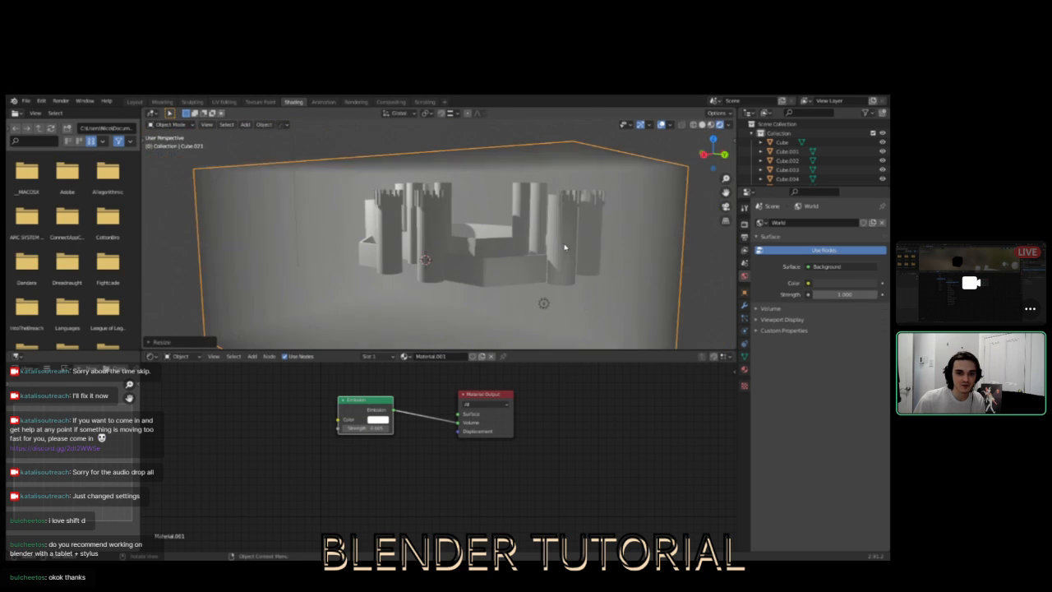
pyautogui.scroll(-3, 499, 224)
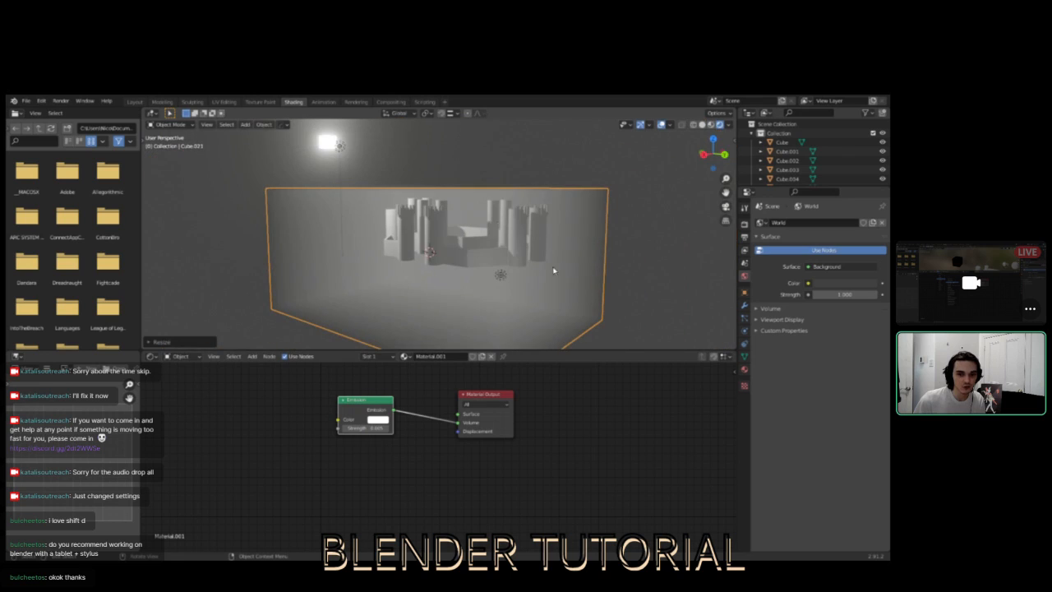
# - Delete the light standing low in front of the castle
pyautogui.click(508, 279)
pyautogui.press('x')
pyautogui.click(511, 277)
pyautogui.moveTo(511, 277); pyautogui.dragTo(458, 273, button='middle')
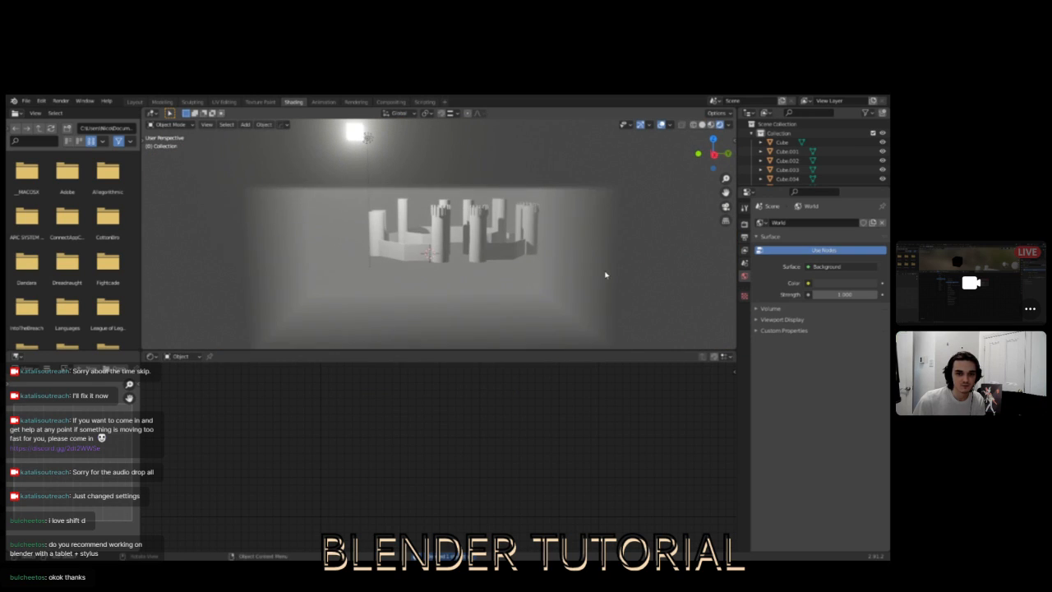
# - Select the enclosing cube and scale it down further so it wraps more tightly around the castle
pyautogui.click(526, 250)
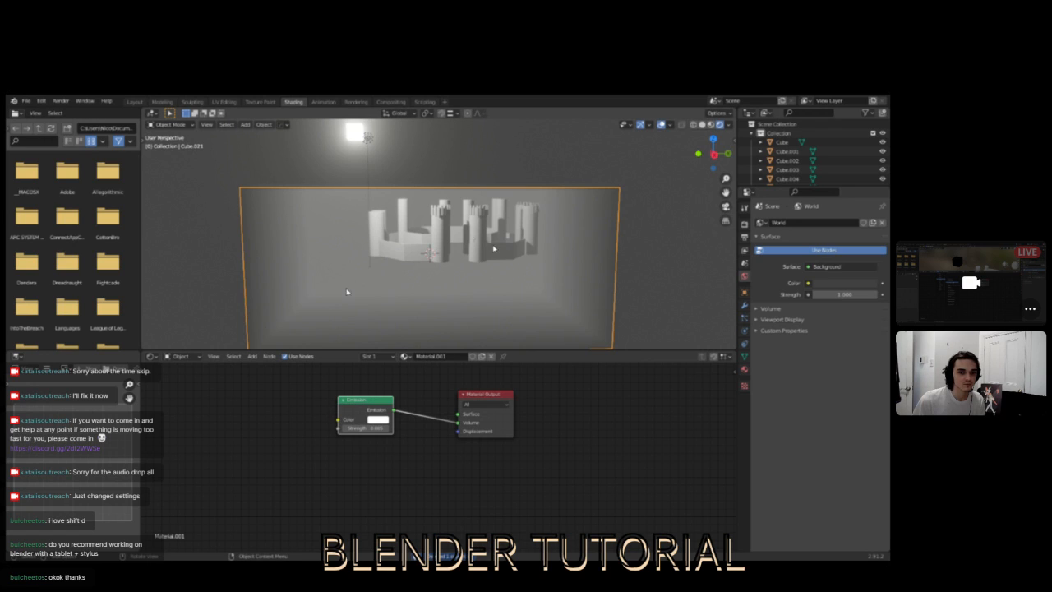
pyautogui.scroll(5, 471, 238)
pyautogui.scroll(4, 477, 243)
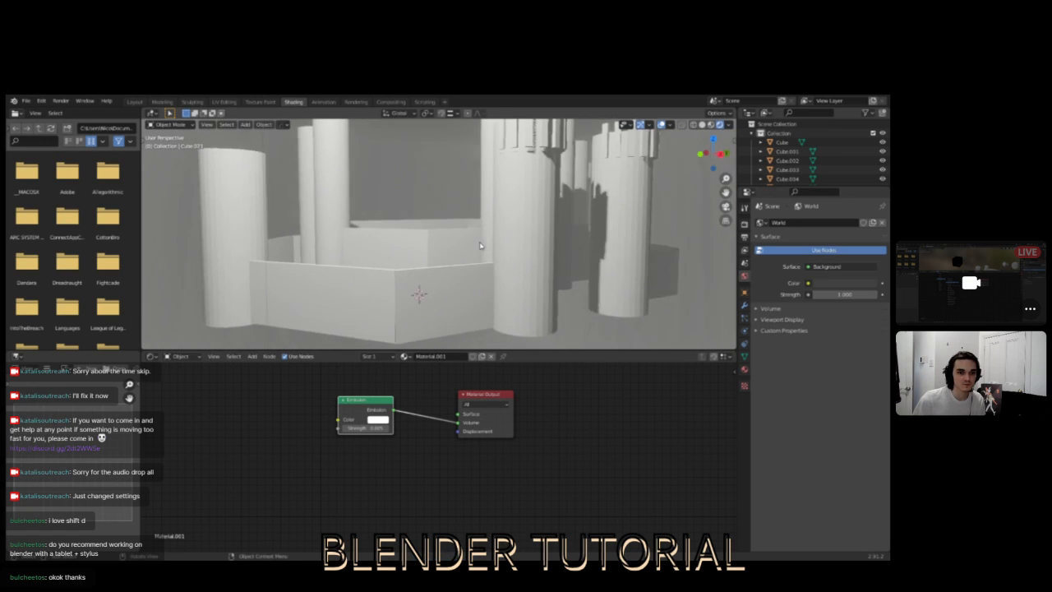
pyautogui.scroll(-9, 481, 245)
pyautogui.press('s')
pyautogui.click(483, 245)
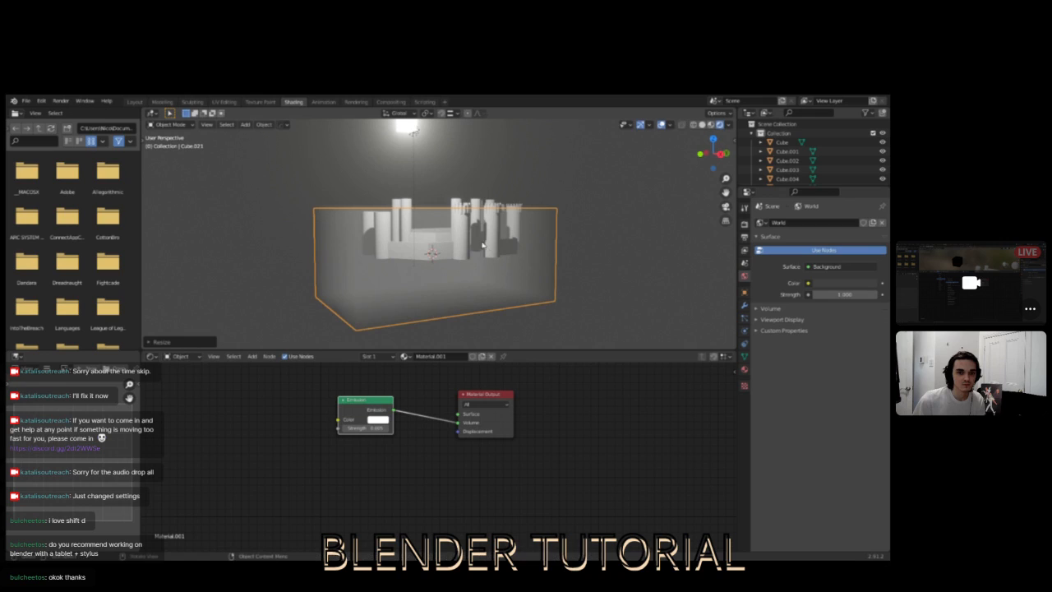
# - Set the enclosing cube's Emission strength to 0.05
pyautogui.click(387, 428)
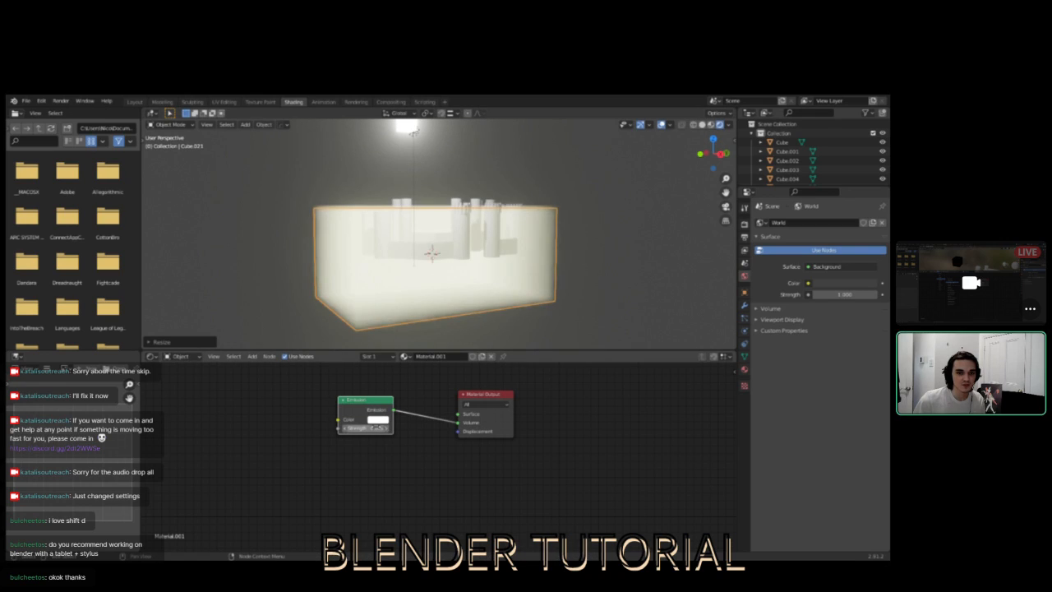
pyautogui.click(356, 429)
pyautogui.write('0.05')
pyautogui.press('Return')
# - Move the enclosing cube up and across so that the whole castle sits inside its glowing volume
pyautogui.moveTo(560, 292); pyautogui.dragTo(585, 234, button='middle')
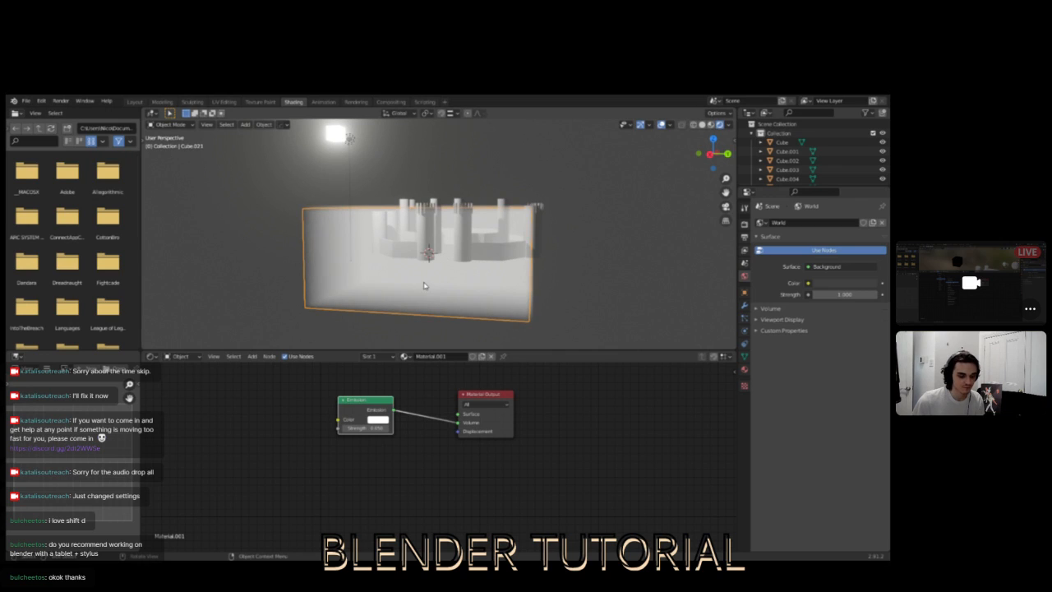
pyautogui.press('g')
pyautogui.click(451, 261)
pyautogui.click(616, 239)
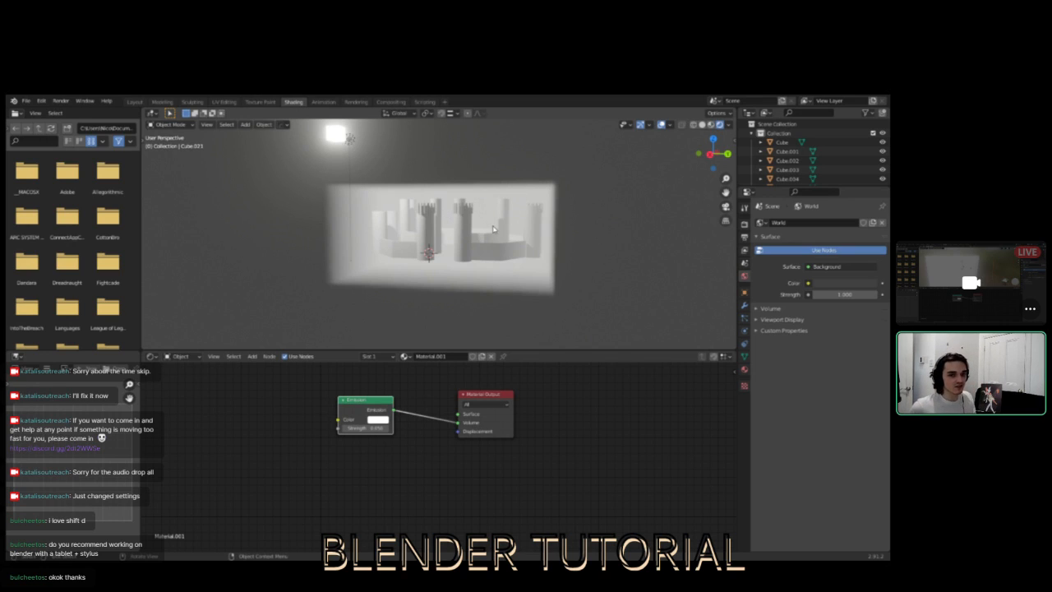
# - Get close to the castle inside the haze and enlarge the 3D viewport by shrinking the node editor
pyautogui.scroll(5, 449, 199)
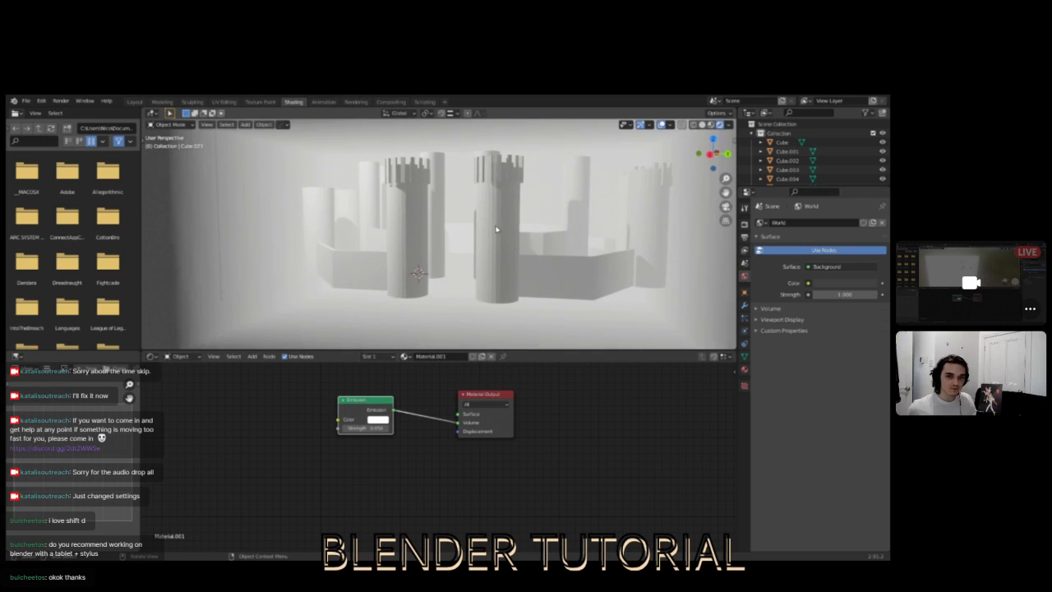
pyautogui.scroll(1, 536, 223)
pyautogui.scroll(2, 430, 228)
pyautogui.scroll(-1, 434, 224)
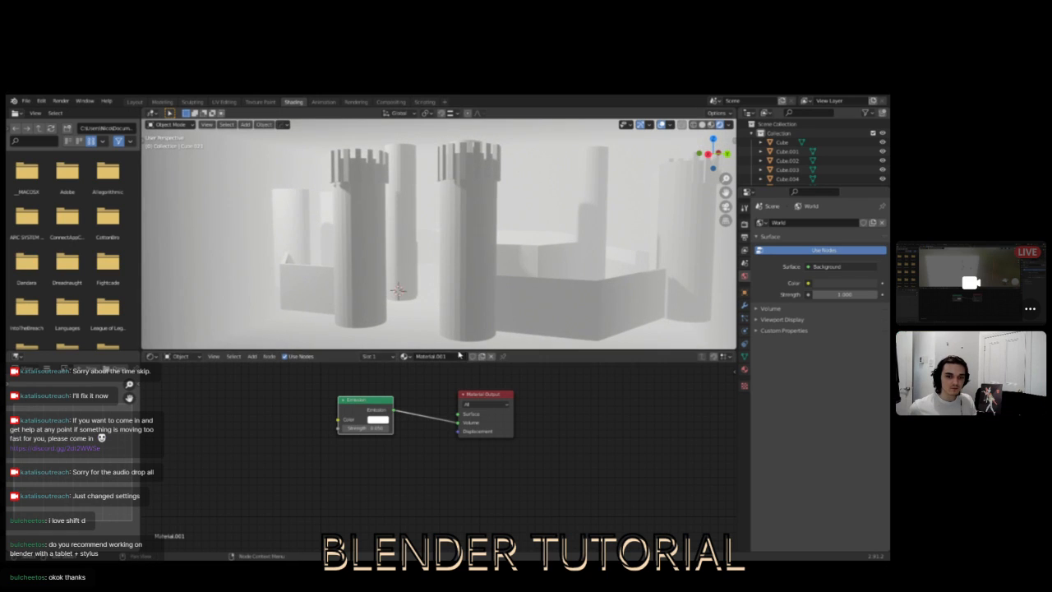
pyautogui.moveTo(450, 347); pyautogui.dragTo(451, 454)
# - Examine the haze, tower shadows and the volume's edges around the castle from several angles and distances
pyautogui.moveTo(494, 280); pyautogui.dragTo(425, 289, button='middle')
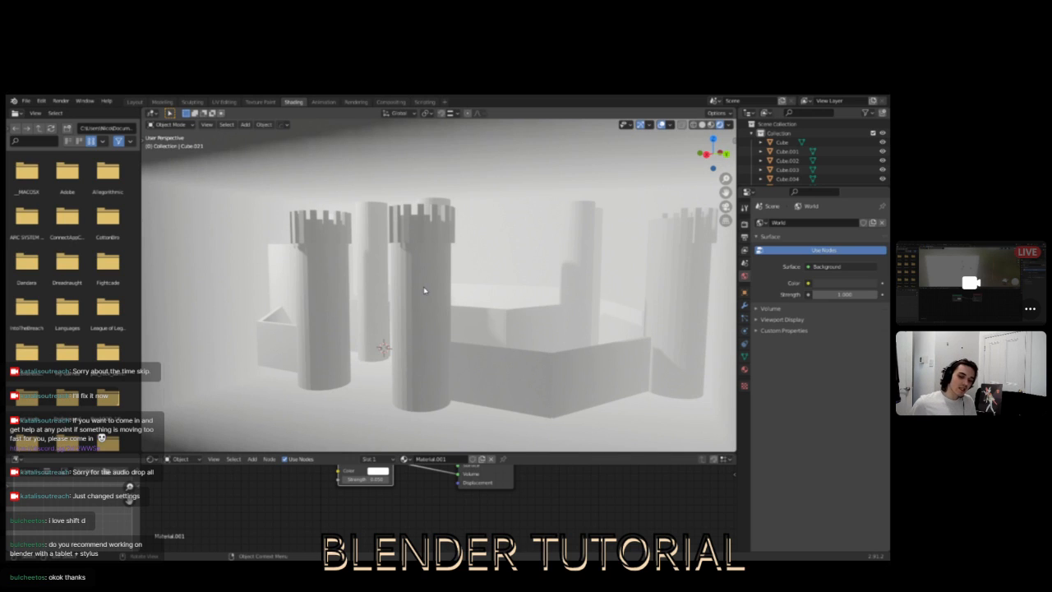
pyautogui.scroll(-4, 475, 246)
pyautogui.scroll(4, 421, 242)
pyautogui.moveTo(405, 239); pyautogui.dragTo(477, 242, button='middle')
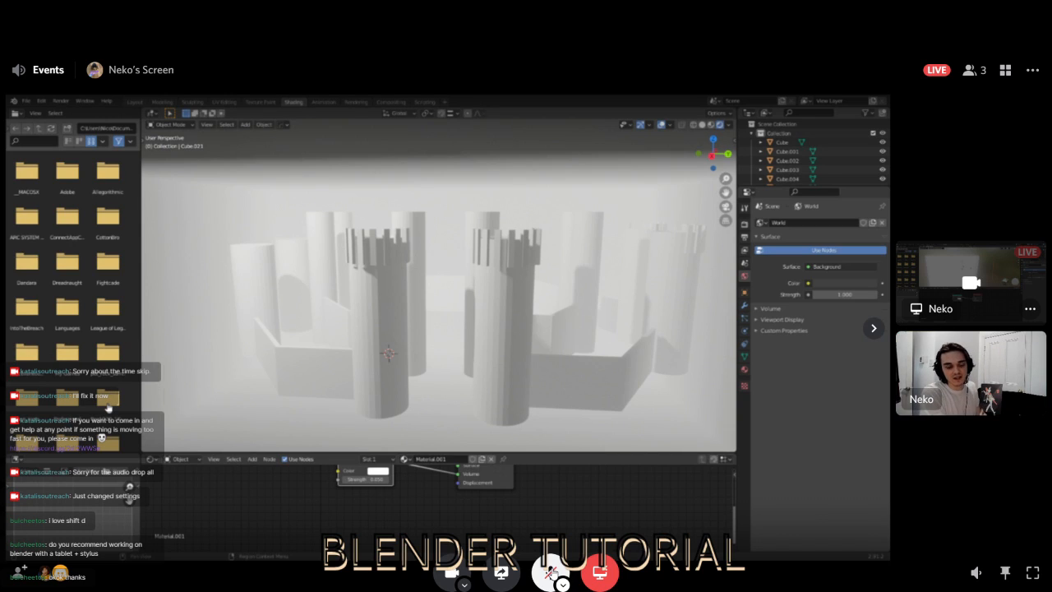
pyautogui.click(551, 573)
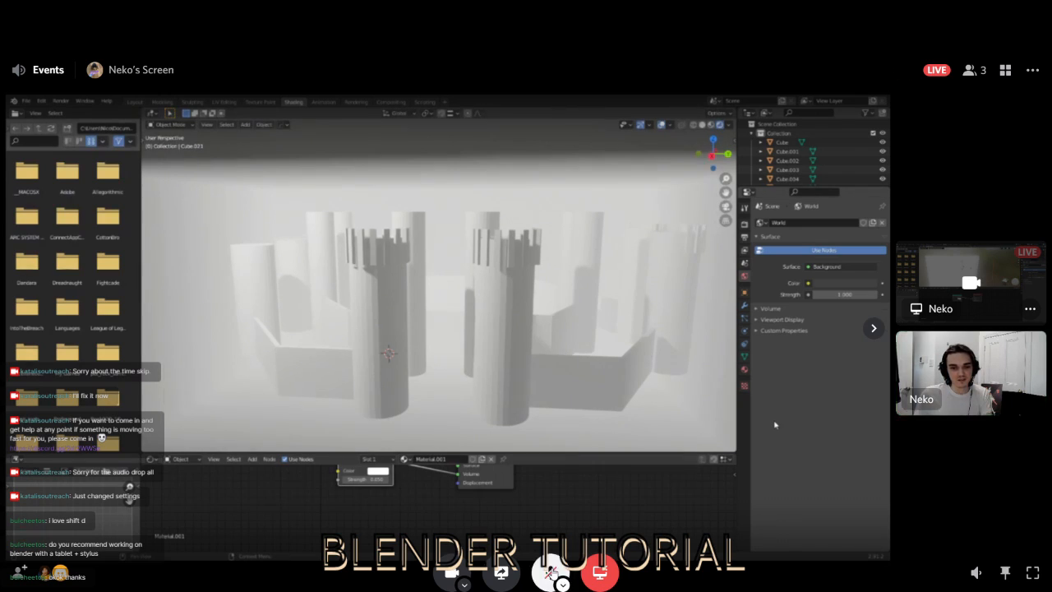
pyautogui.moveTo(493, 334); pyautogui.dragTo(562, 275, button='middle')
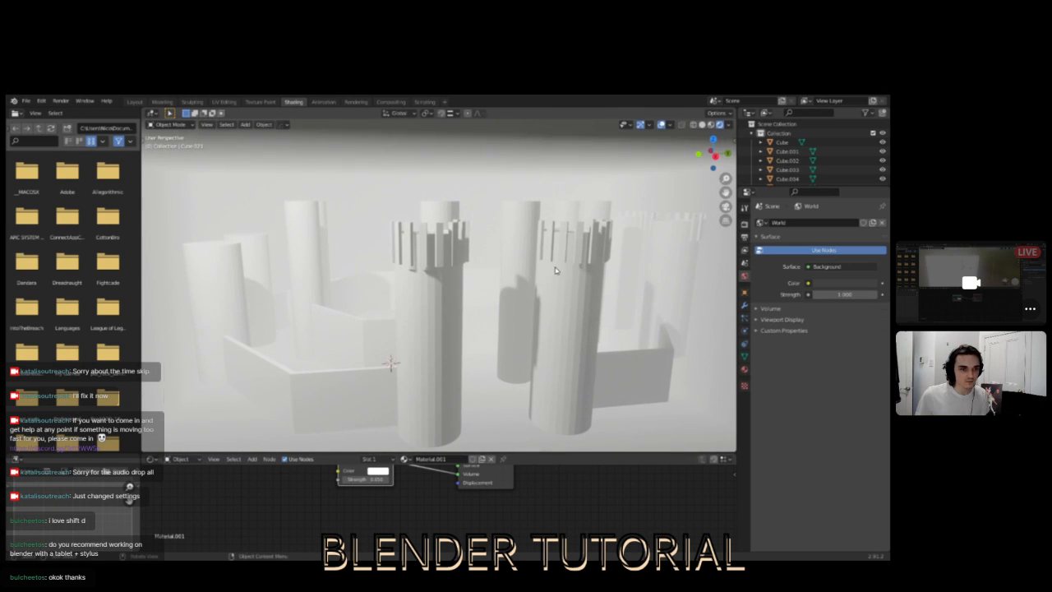
pyautogui.scroll(-3, 536, 280)
pyautogui.scroll(3, 535, 249)
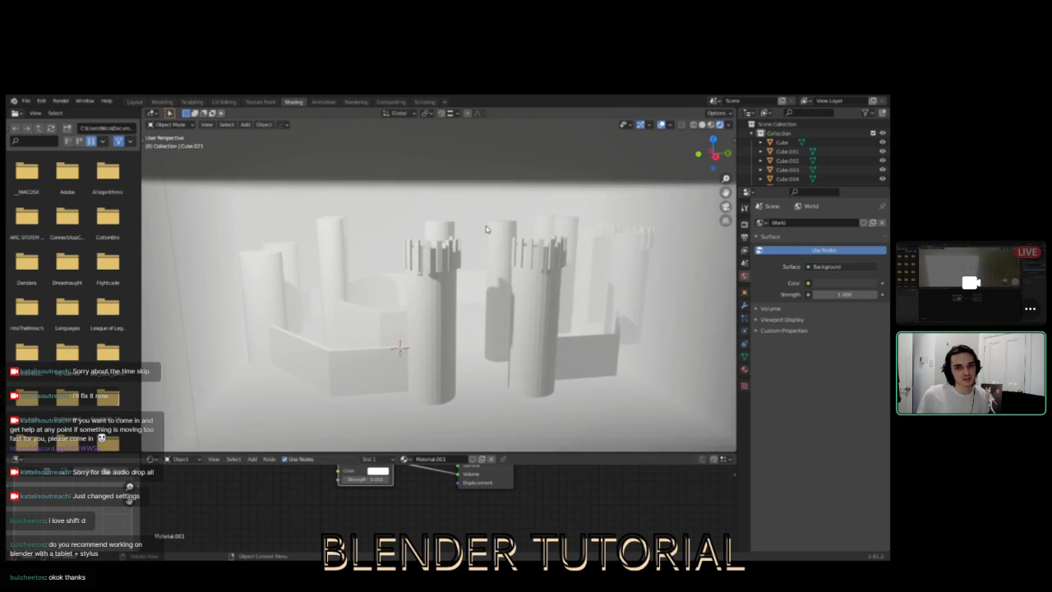
pyautogui.scroll(2, 547, 230)
pyautogui.moveTo(609, 245); pyautogui.dragTo(428, 227, button='middle')
pyautogui.scroll(-5, 412, 247)
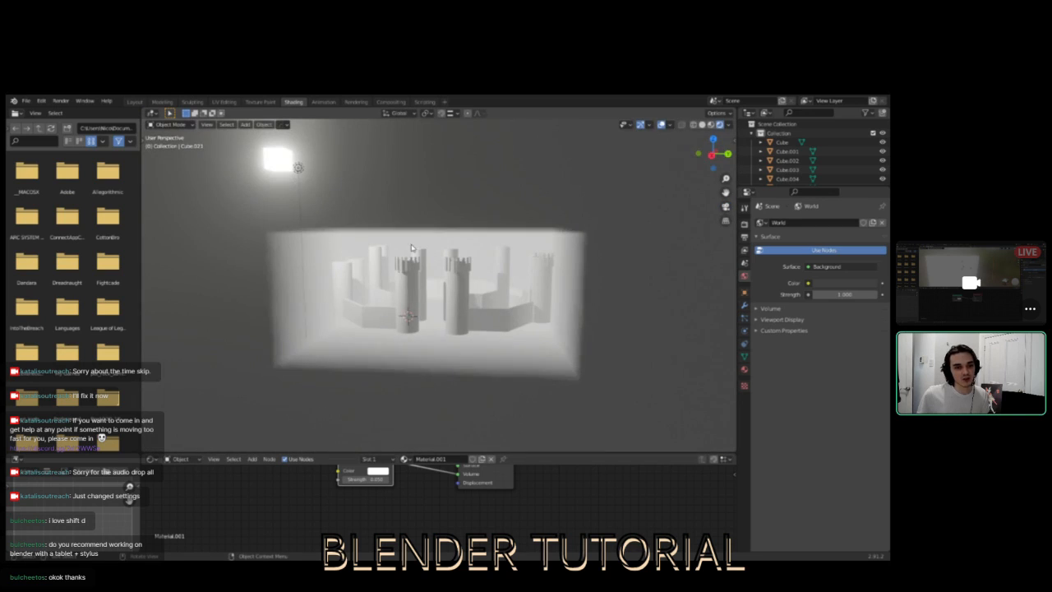
pyautogui.scroll(6, 436, 214)
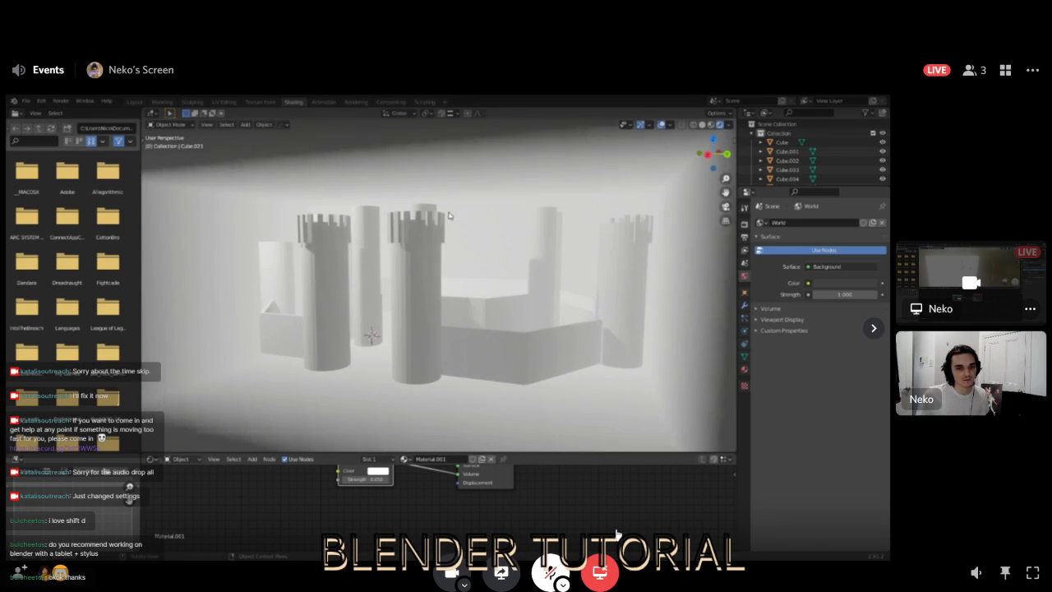
pyautogui.scroll(-2, 448, 227)
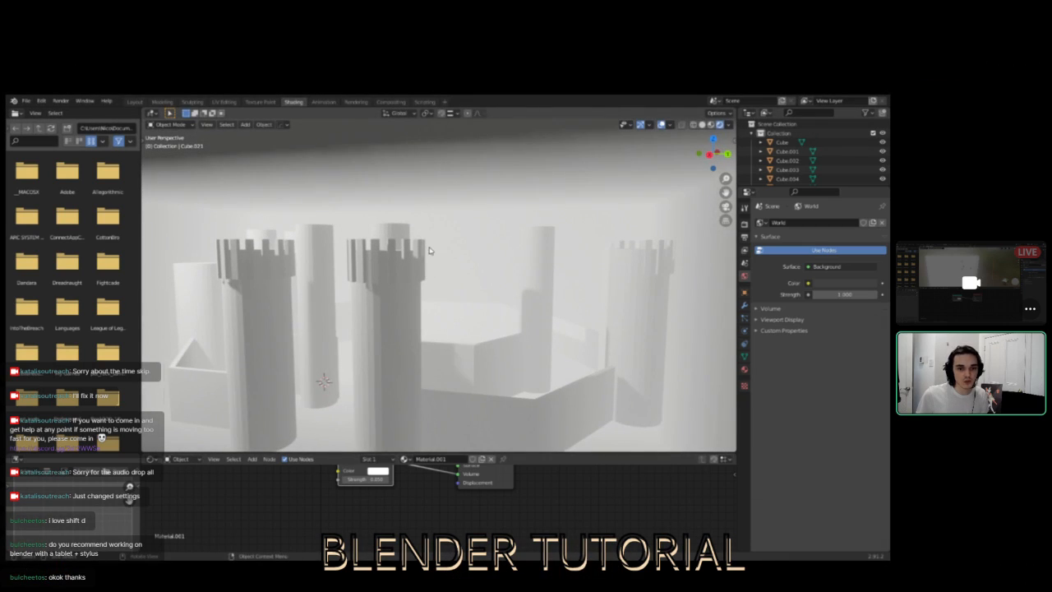
pyautogui.click(488, 206)
pyautogui.click(461, 133)
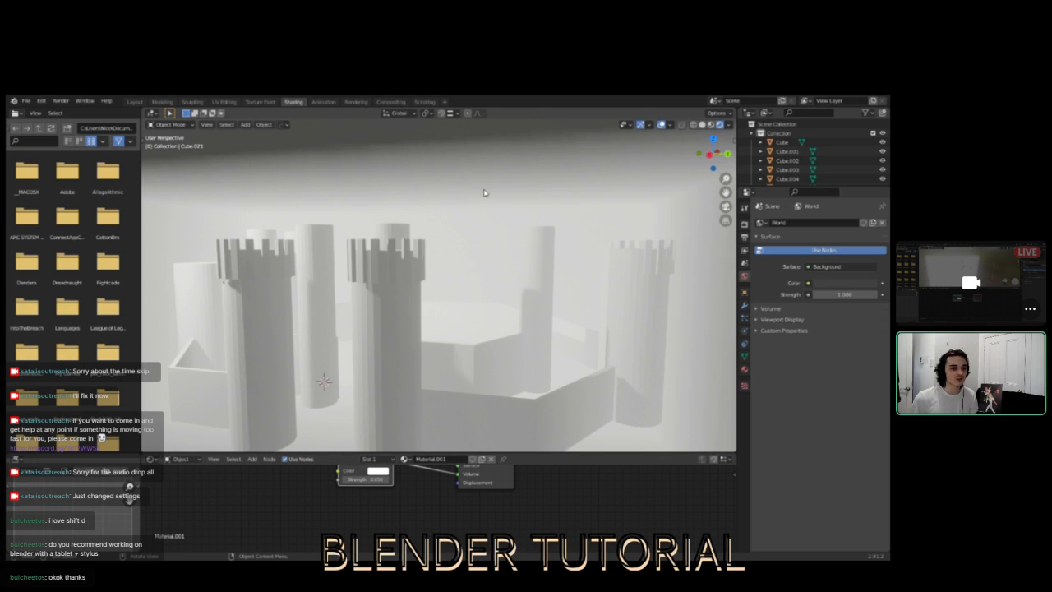
pyautogui.scroll(-5, 484, 195)
pyautogui.scroll(8, 463, 215)
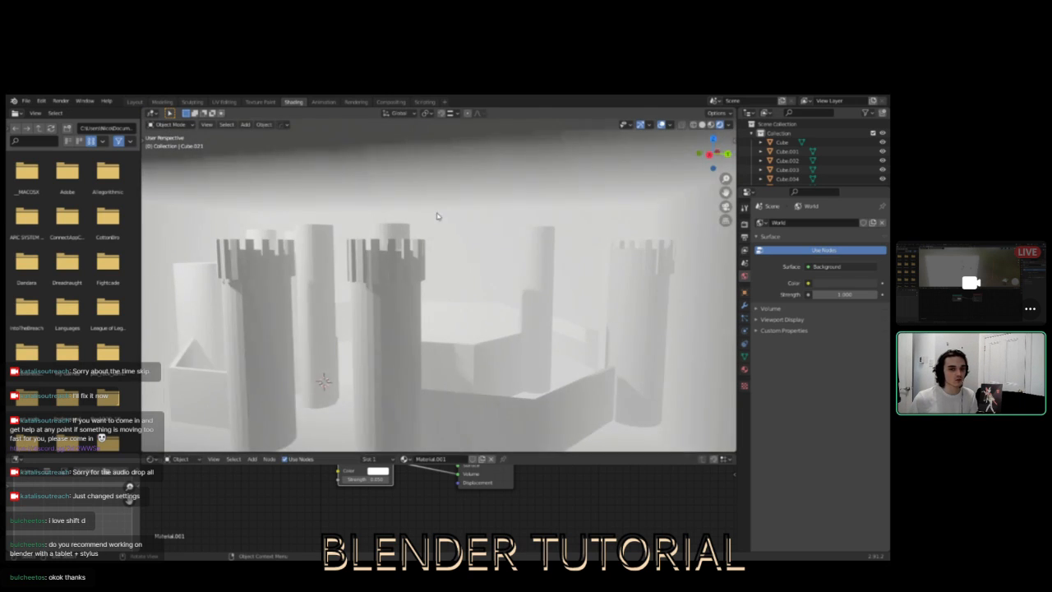
pyautogui.moveTo(346, 211); pyautogui.dragTo(445, 211, button='middle')
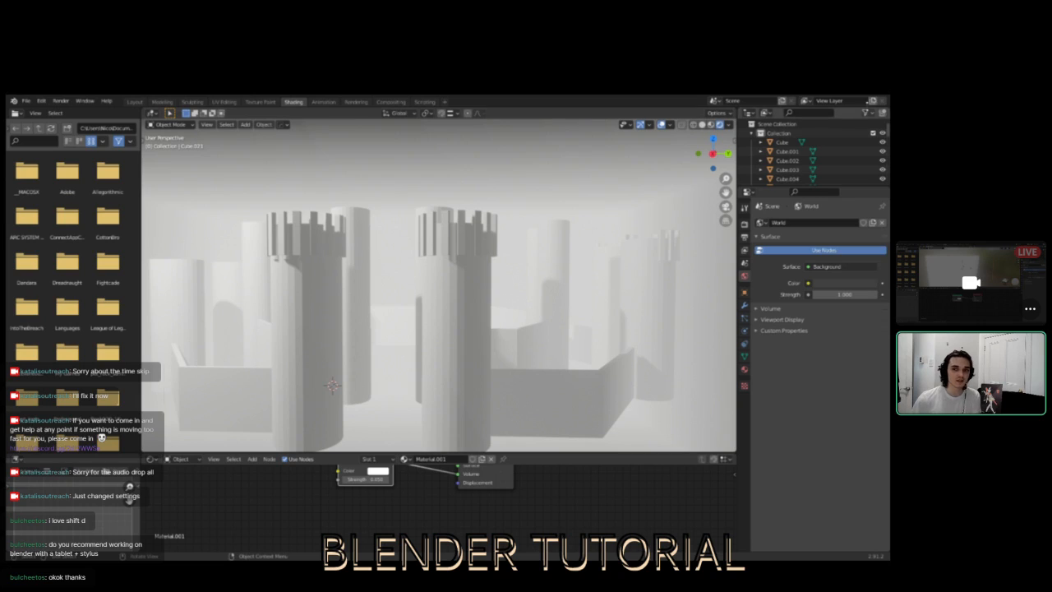
# - Compare the castle's rendered viewport lighting with Scene World off and on, leaving Scene World enabled
pyautogui.click(731, 125)
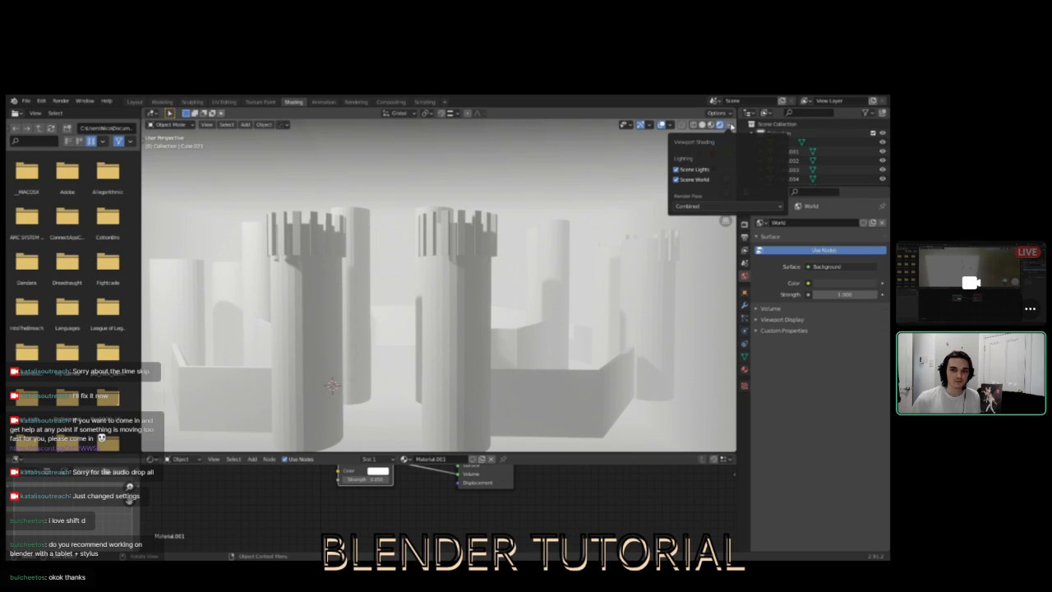
pyautogui.click(731, 126)
pyautogui.click(730, 125)
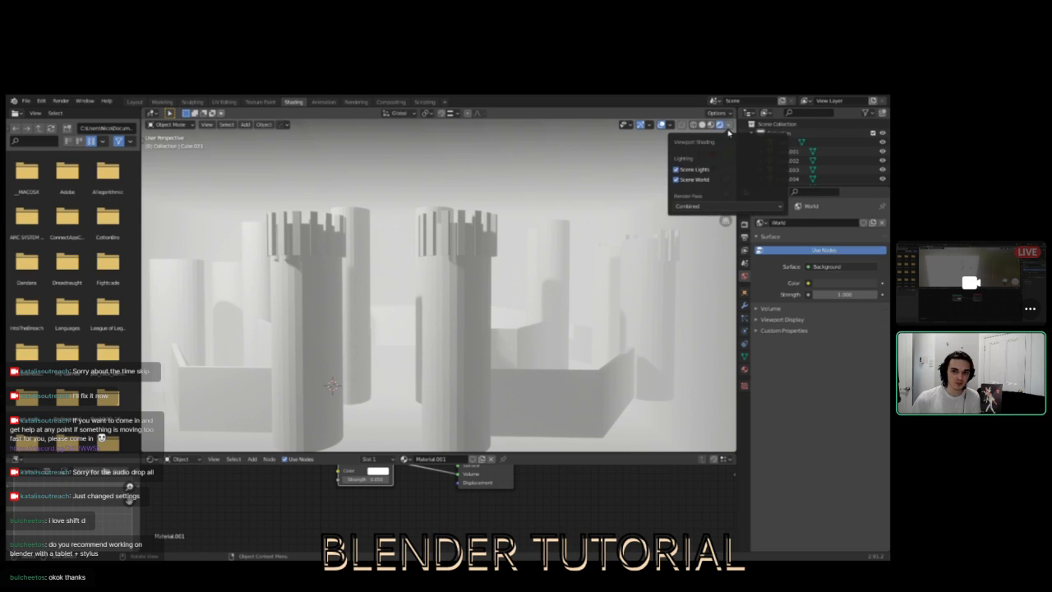
pyautogui.click(677, 180)
pyautogui.click(677, 180)
pyautogui.click(677, 181)
pyautogui.click(676, 180)
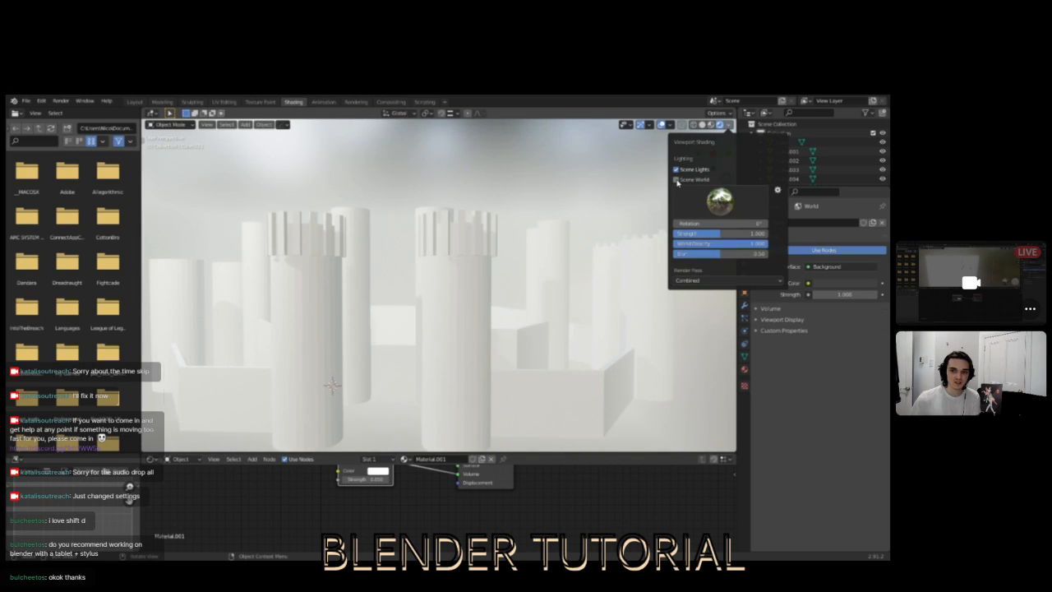
pyautogui.click(677, 180)
pyautogui.click(727, 126)
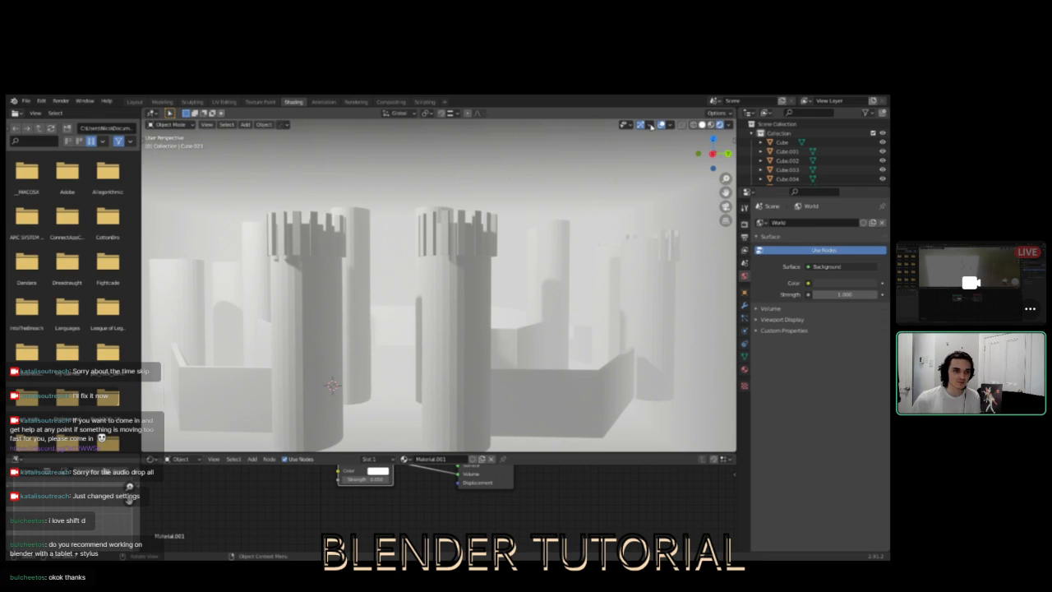
# - Switch to the Modeling workspace, clear the mesh selection and return the enclosing cube to Object Mode
pyautogui.click(162, 101)
pyautogui.hotkey('alt', 'a')
pyautogui.click(34, 124)
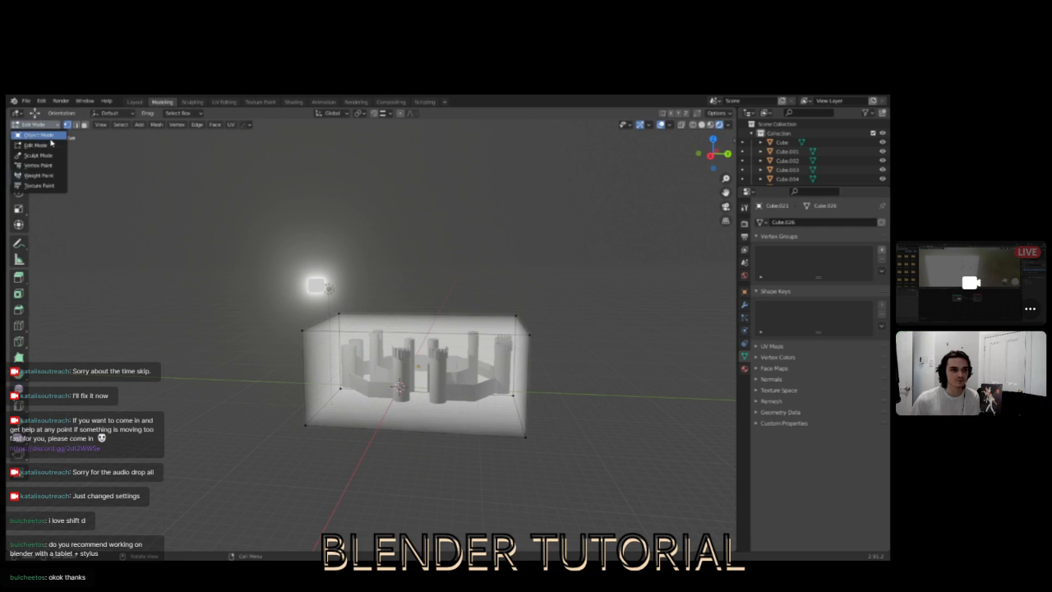
pyautogui.click(41, 135)
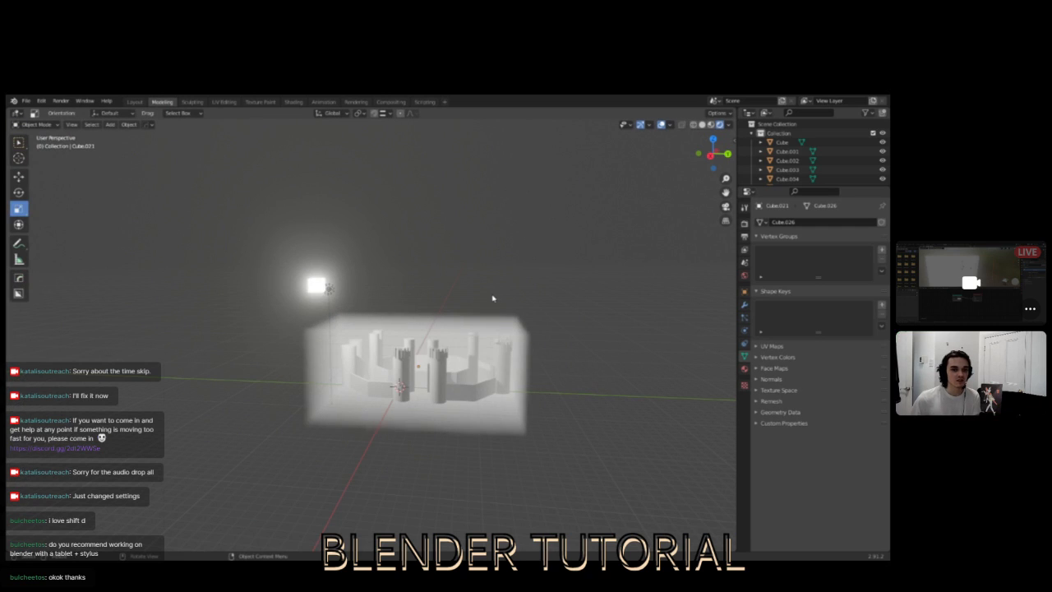
# - Turn off Scene World in this workspace's viewport shading and check the lighting on the castle
pyautogui.scroll(5, 470, 317)
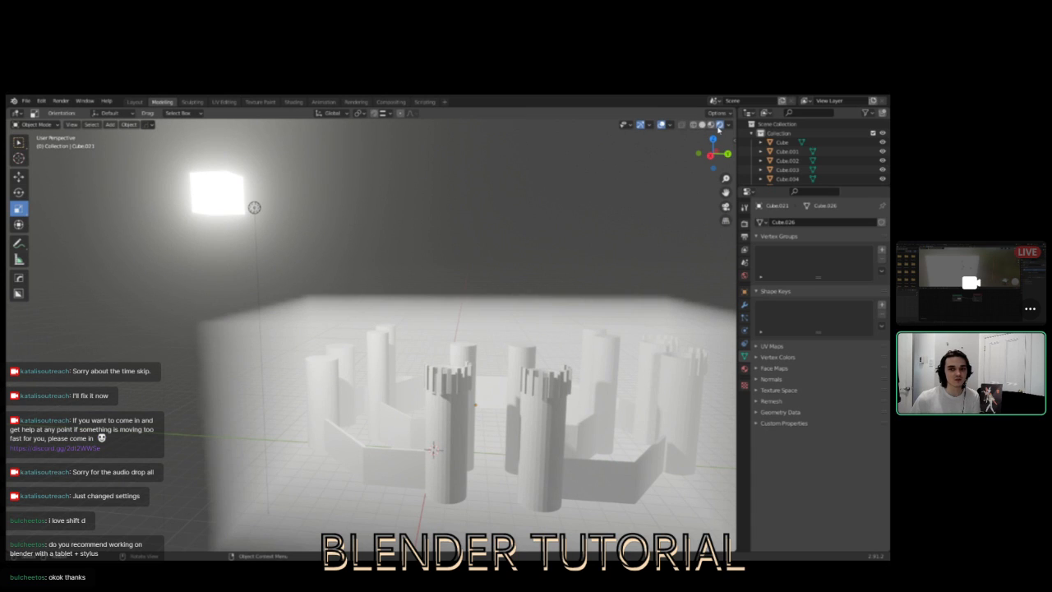
pyautogui.moveTo(616, 235)
pyautogui.mouseDown(button='middle')
pyautogui.moveTo(485, 168)
pyautogui.moveTo(522, 193)
pyautogui.mouseUp(button='middle')
pyautogui.scroll(2, 486, 168)
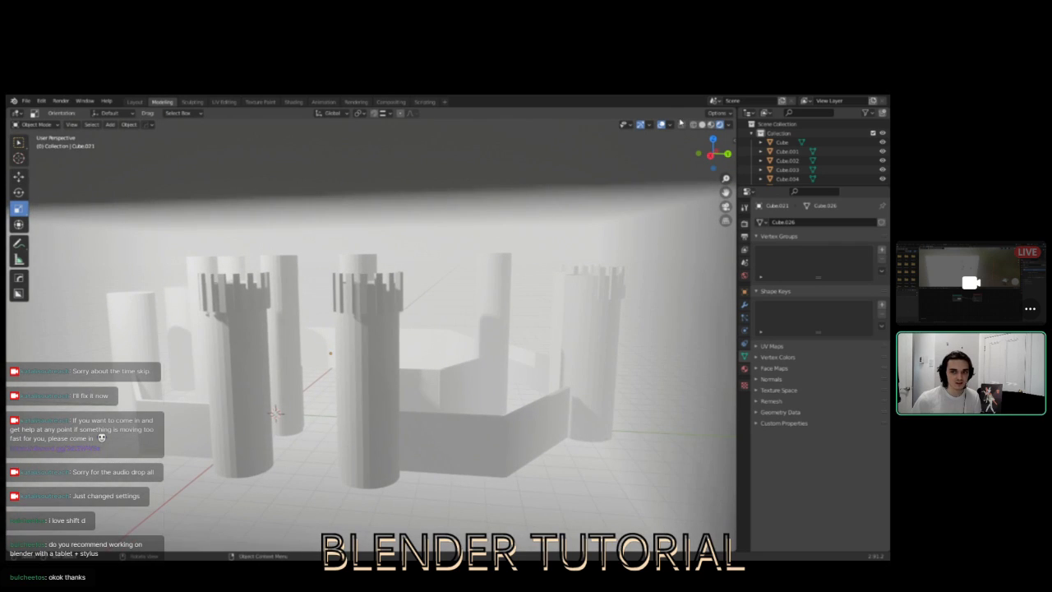
pyautogui.click(727, 125)
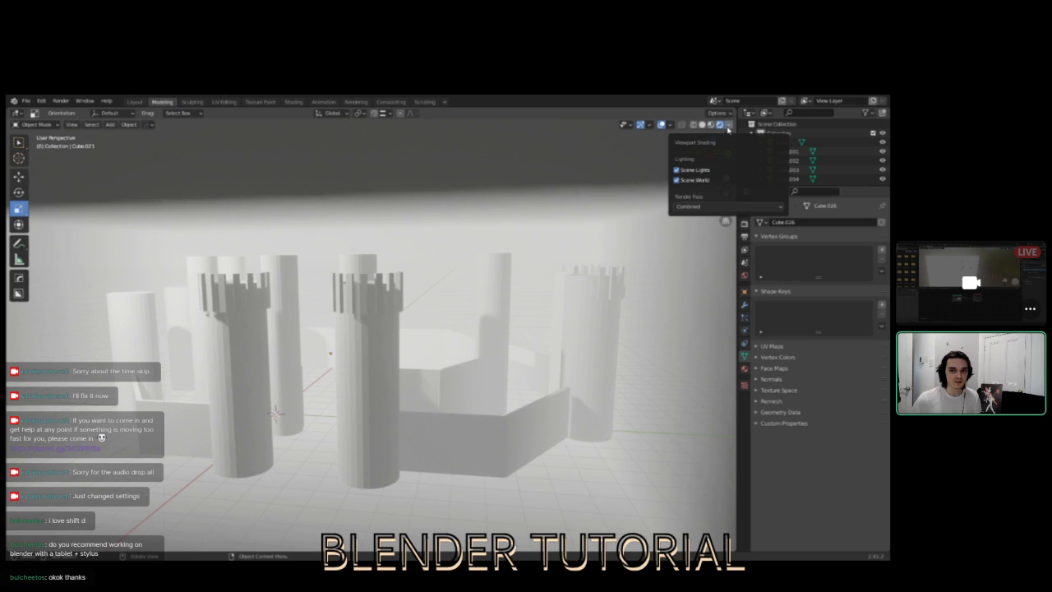
pyautogui.click(677, 180)
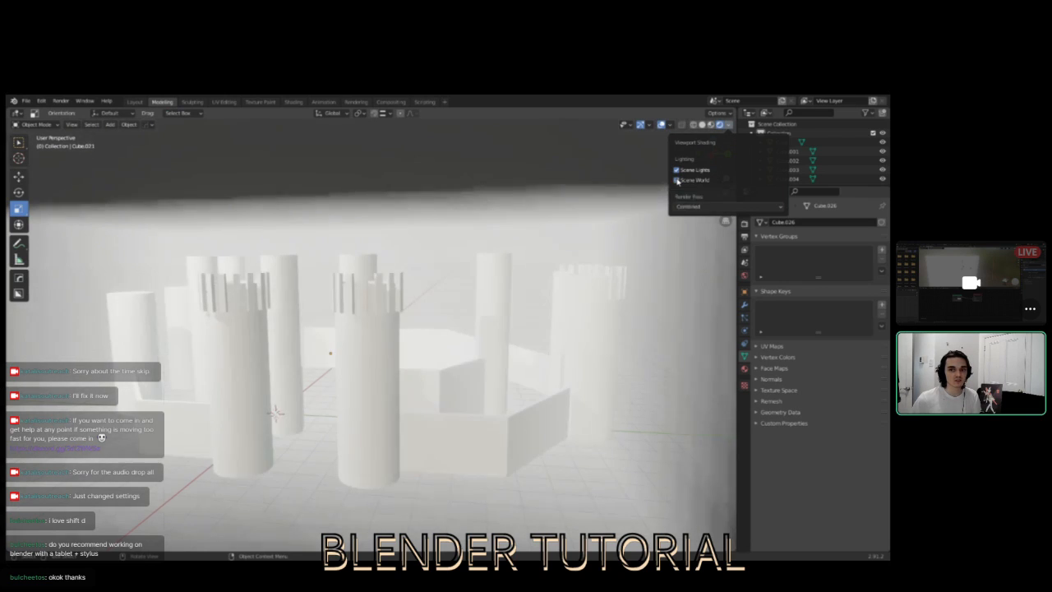
pyautogui.scroll(-5, 559, 212)
pyautogui.scroll(6, 559, 212)
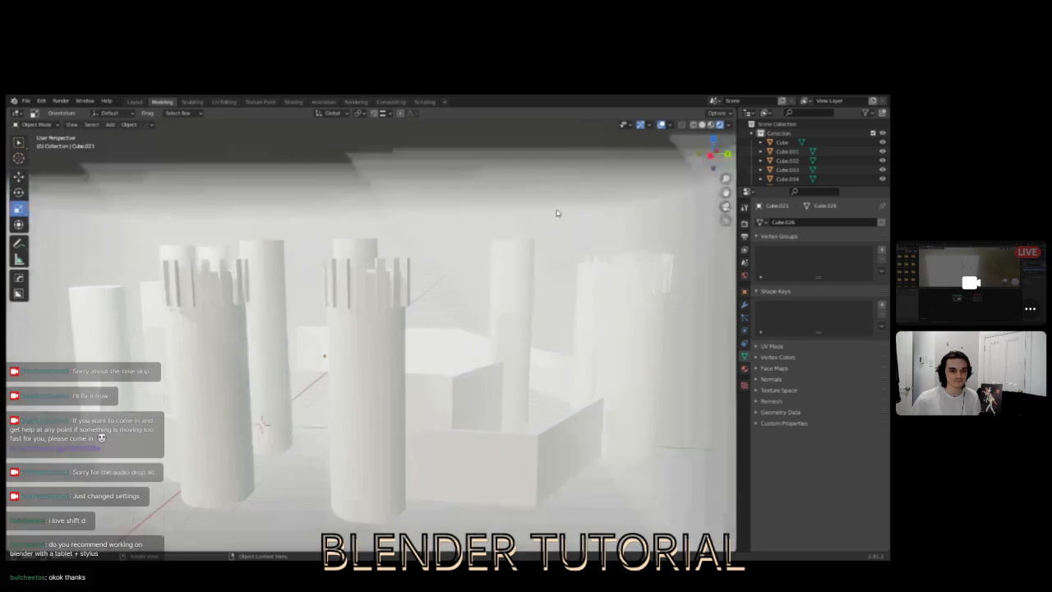
pyautogui.moveTo(475, 246); pyautogui.dragTo(310, 256, button='middle')
pyautogui.scroll(-8, 370, 256)
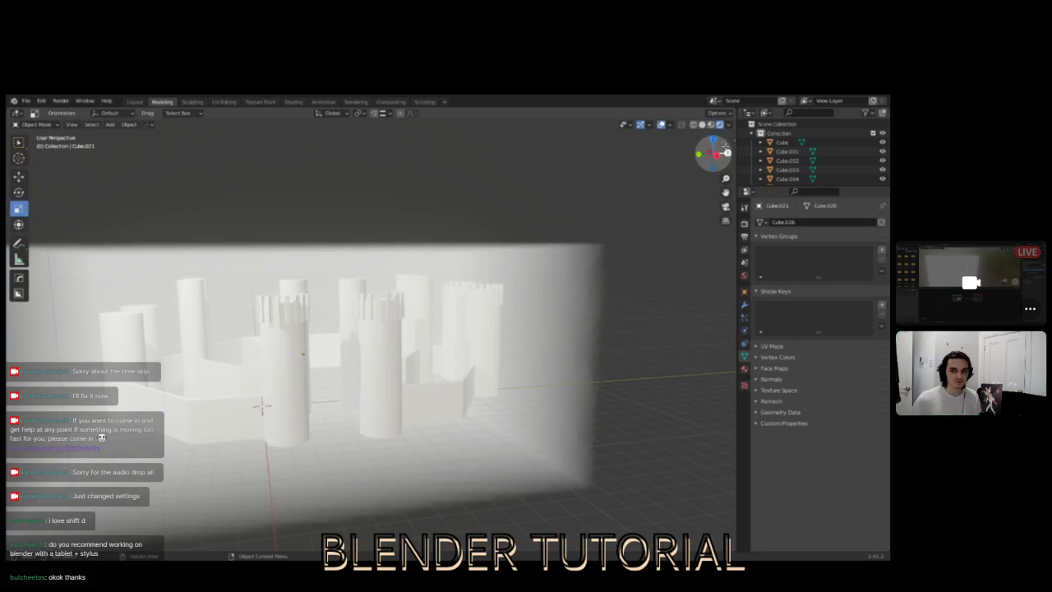
# - Raise the World Opacity of the viewport's HDRI environment to the maximum and check the background around the castle
pyautogui.click(730, 125)
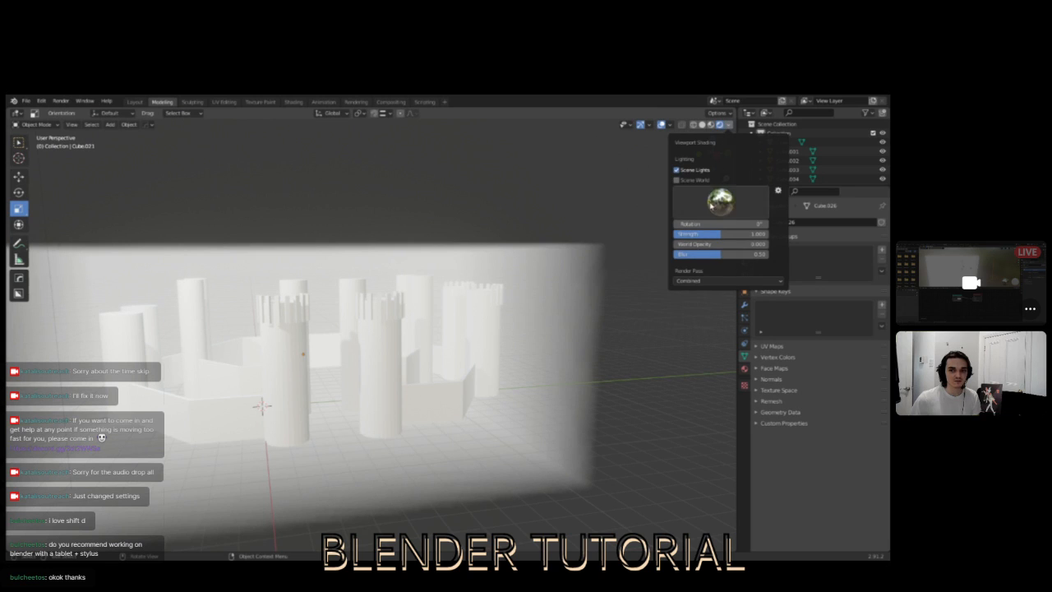
pyautogui.moveTo(573, 183); pyautogui.dragTo(620, 161, button='middle')
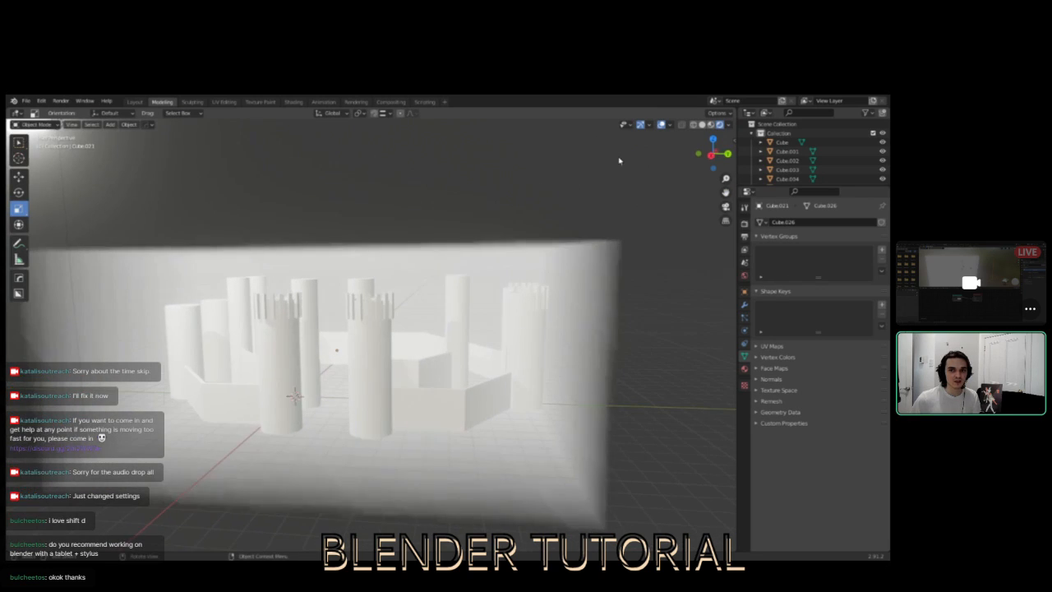
pyautogui.click(729, 125)
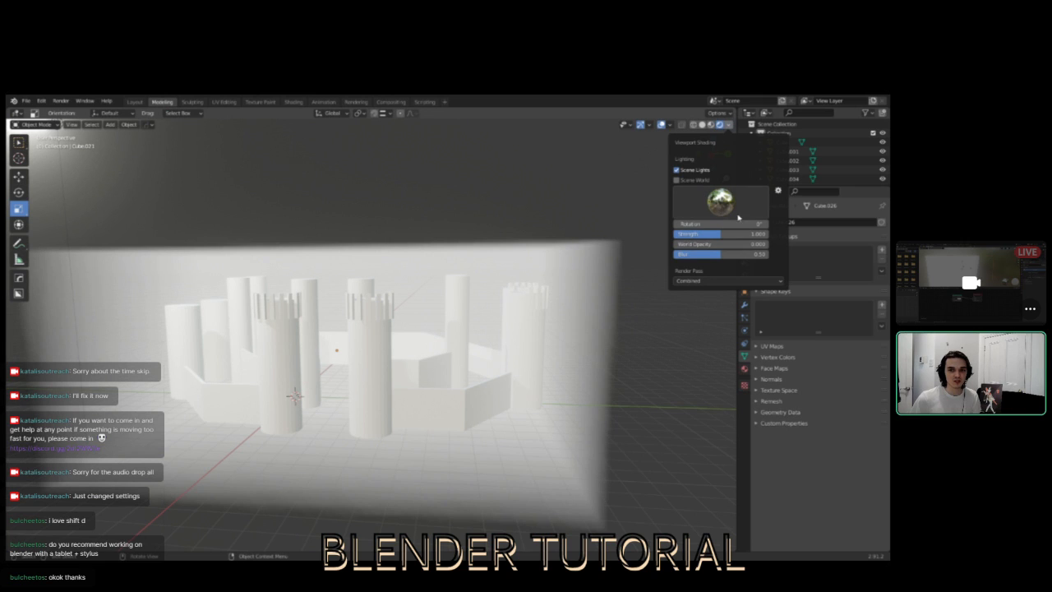
pyautogui.moveTo(701, 244); pyautogui.dragTo(768, 245)
pyautogui.moveTo(659, 251)
pyautogui.mouseDown(button='middle')
pyautogui.moveTo(529, 235)
pyautogui.moveTo(616, 242)
pyautogui.moveTo(582, 236)
pyautogui.moveTo(631, 208)
pyautogui.mouseUp(button='middle')
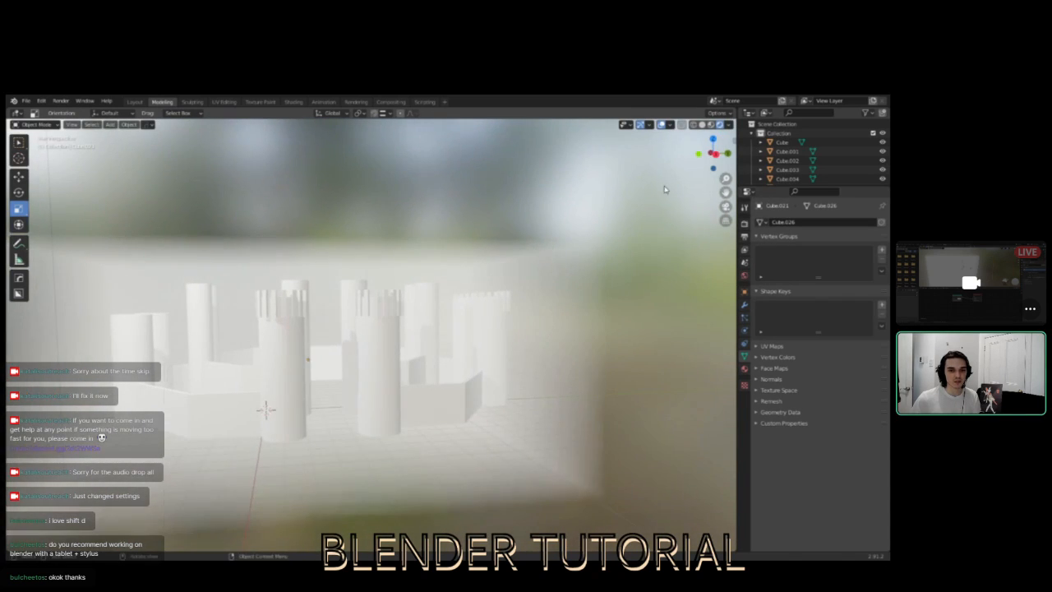
# - Lower the Blur of the viewport's HDRI background to near zero and check the sharper environment around the castle
pyautogui.click(728, 125)
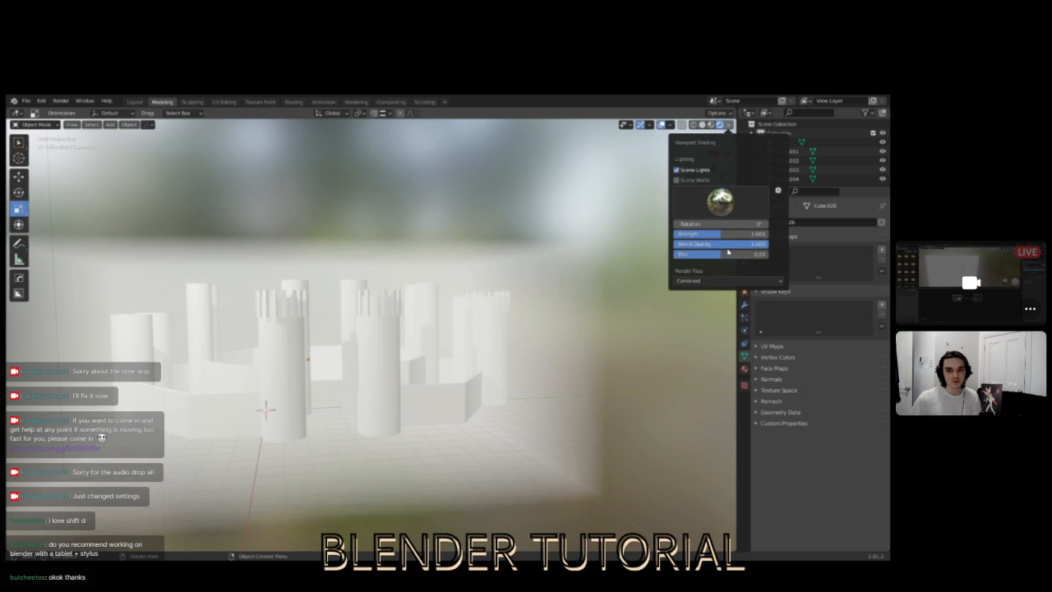
pyautogui.moveTo(727, 253); pyautogui.dragTo(672, 256)
pyautogui.moveTo(554, 262); pyautogui.dragTo(495, 296, button='middle')
pyautogui.scroll(4, 435, 305)
pyautogui.scroll(-2, 453, 301)
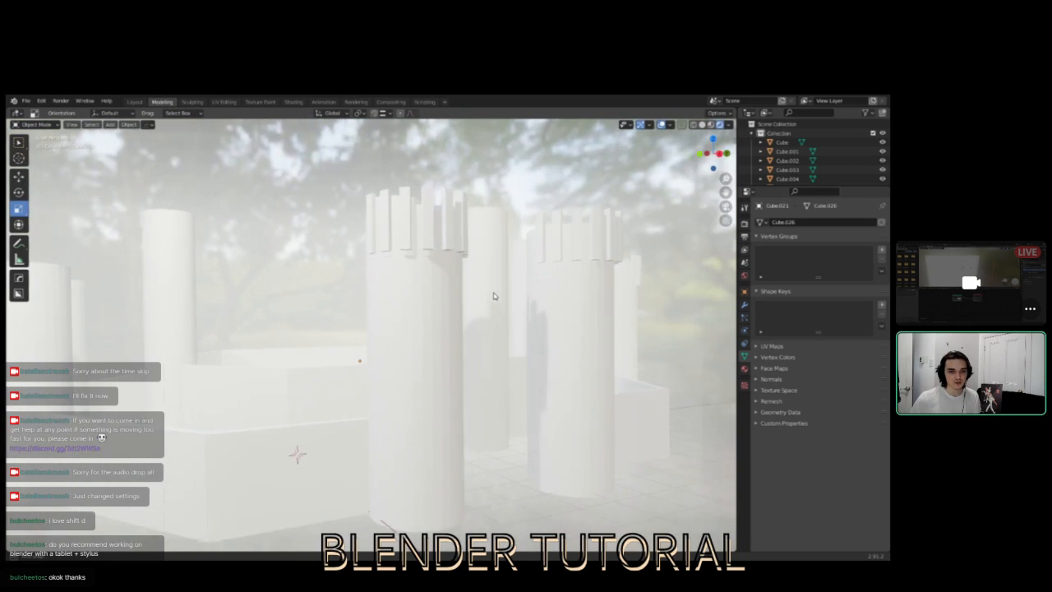
pyautogui.scroll(-5, 493, 292)
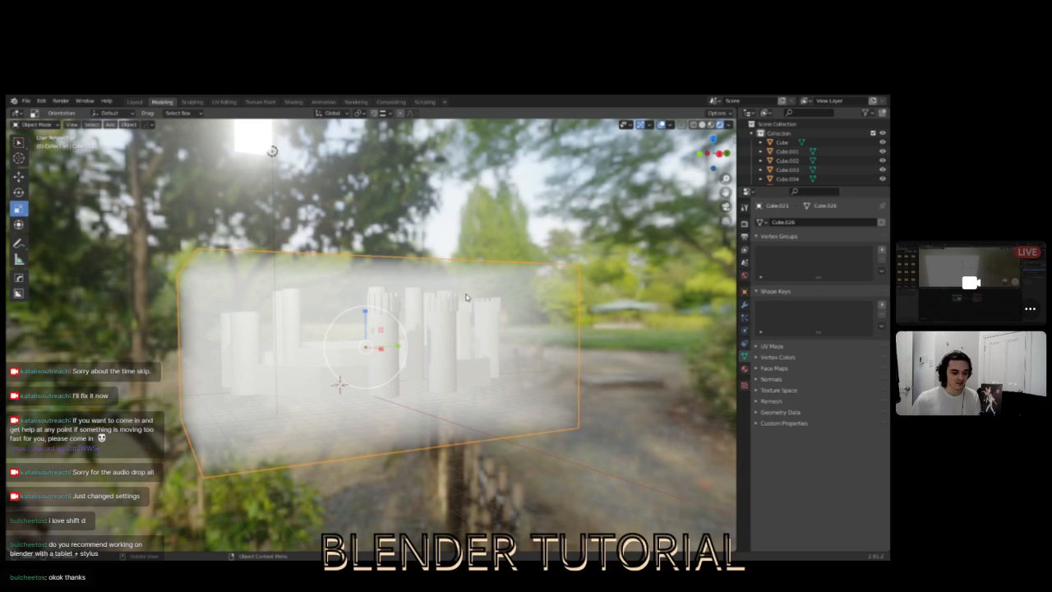
# - Move the enclosing haze cube clear of the castle along the Y axis and farther away along X, inspecting the uncovered castle
pyautogui.moveTo(398, 347); pyautogui.dragTo(687, 351)
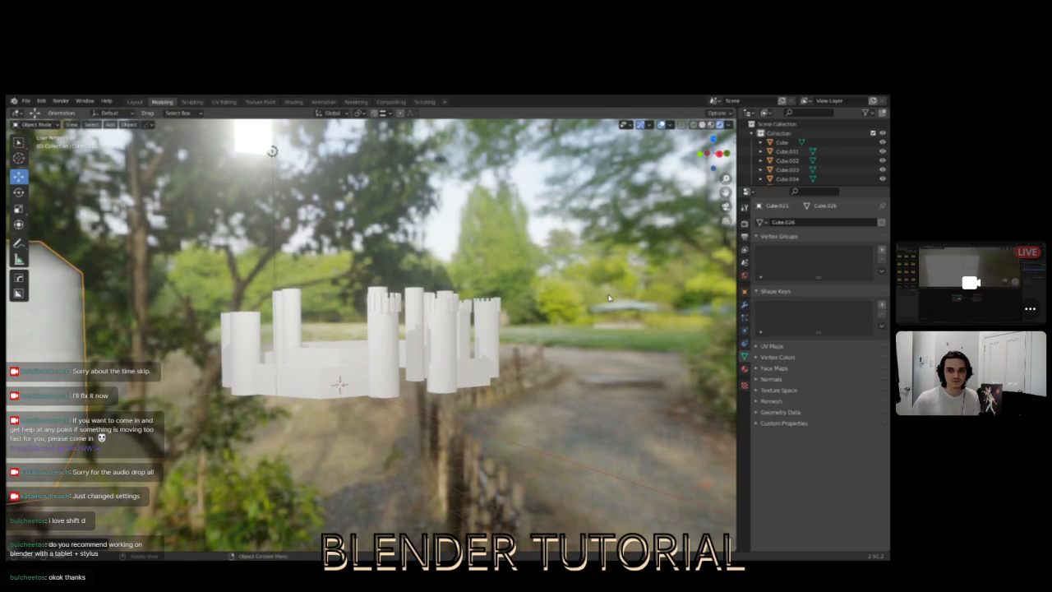
pyautogui.scroll(8, 609, 298)
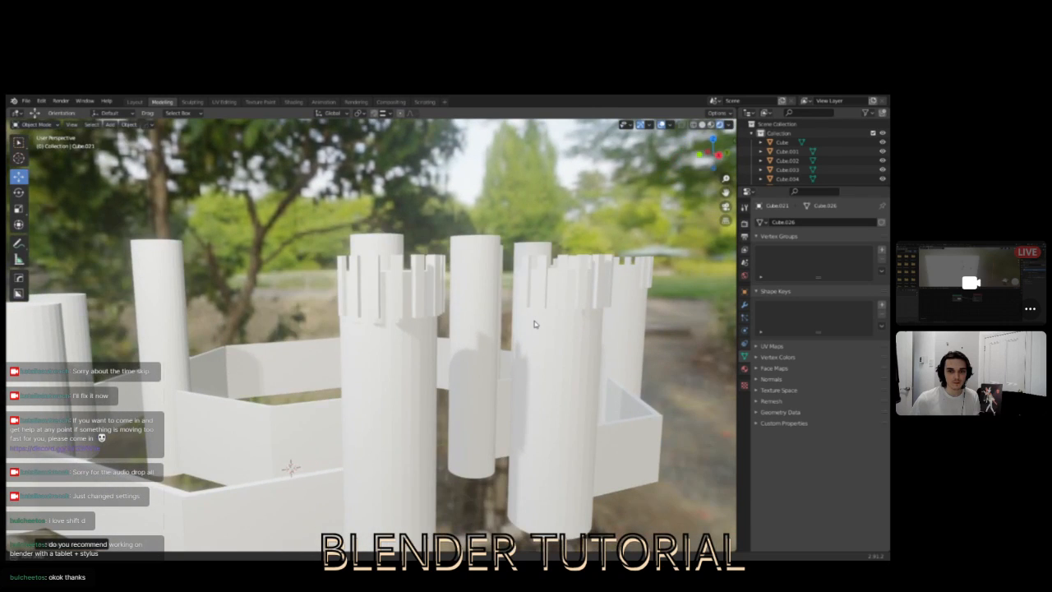
pyautogui.moveTo(534, 324); pyautogui.dragTo(570, 306, button='middle')
pyautogui.scroll(-5, 483, 320)
pyautogui.scroll(2, 591, 292)
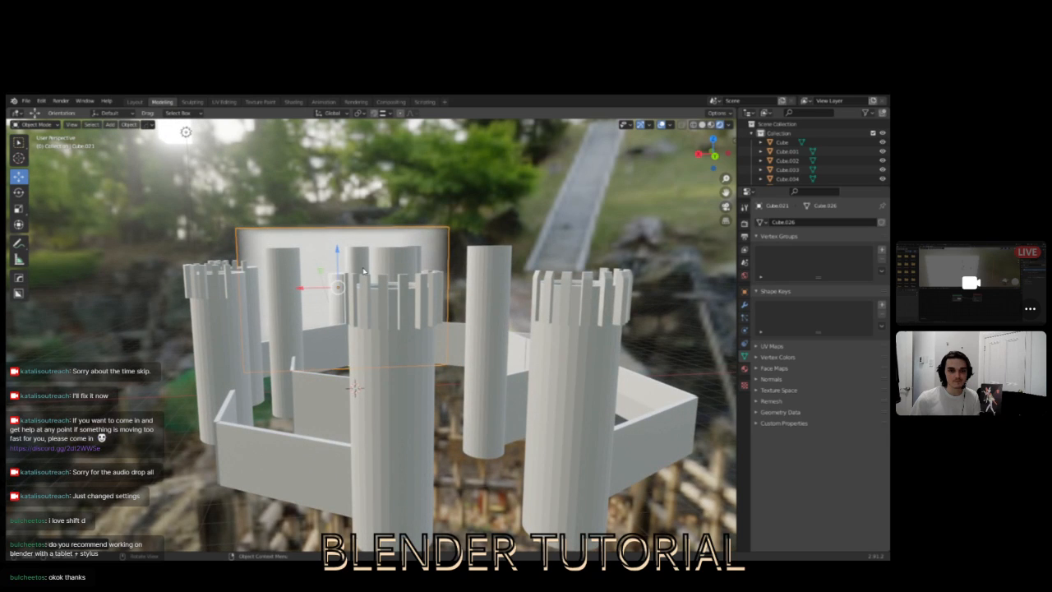
pyautogui.moveTo(309, 292); pyautogui.dragTo(566, 299)
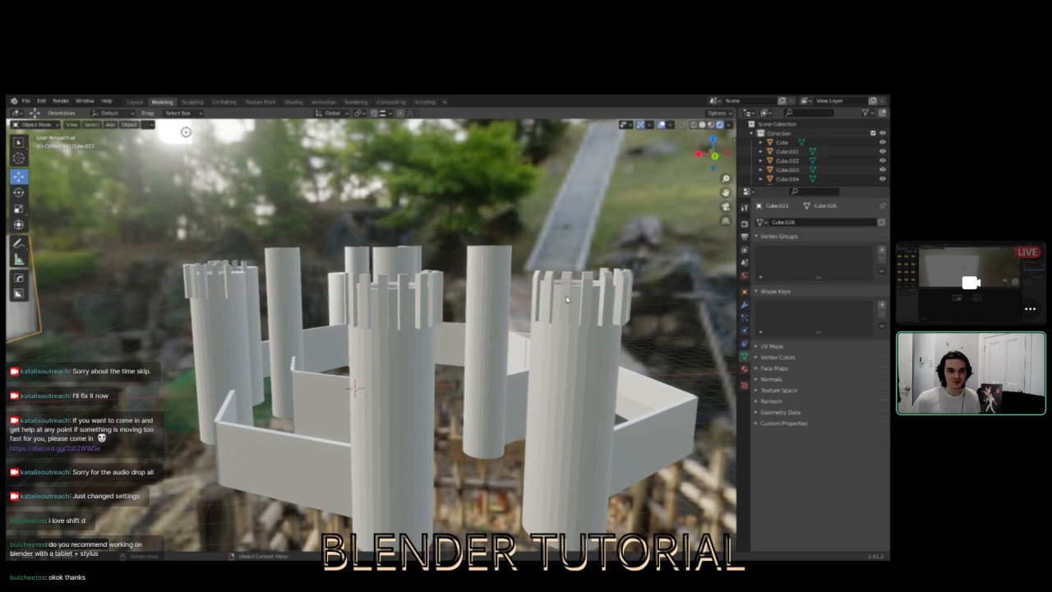
pyautogui.moveTo(568, 254); pyautogui.dragTo(511, 208, button='middle')
pyautogui.scroll(-2, 531, 235)
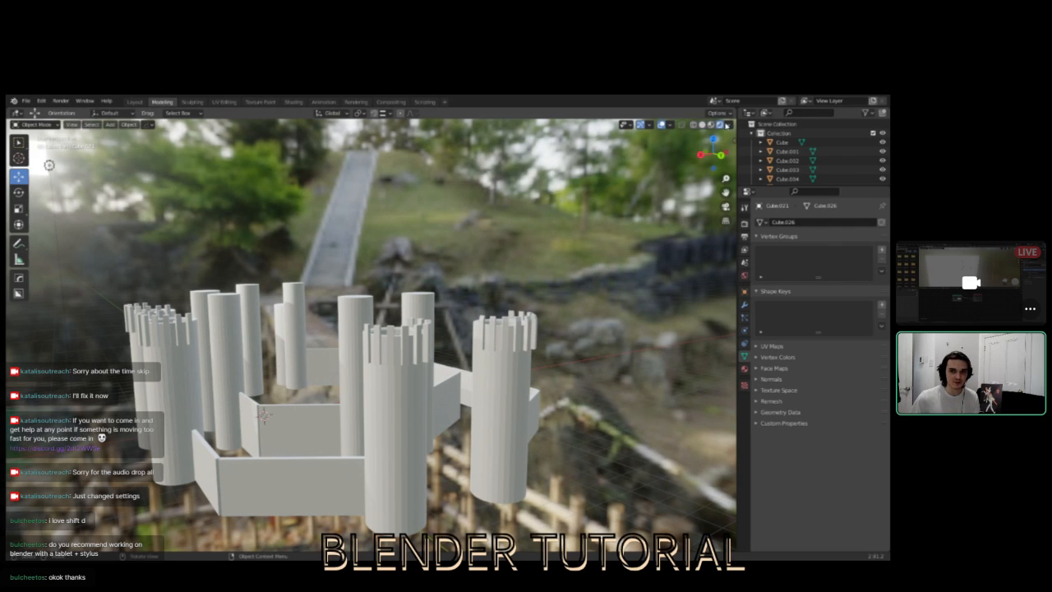
# - Set the viewport HDRI Strength to 0.942 and switch to the dark studio environment, checking the castle's lighting from several angles
pyautogui.click(728, 124)
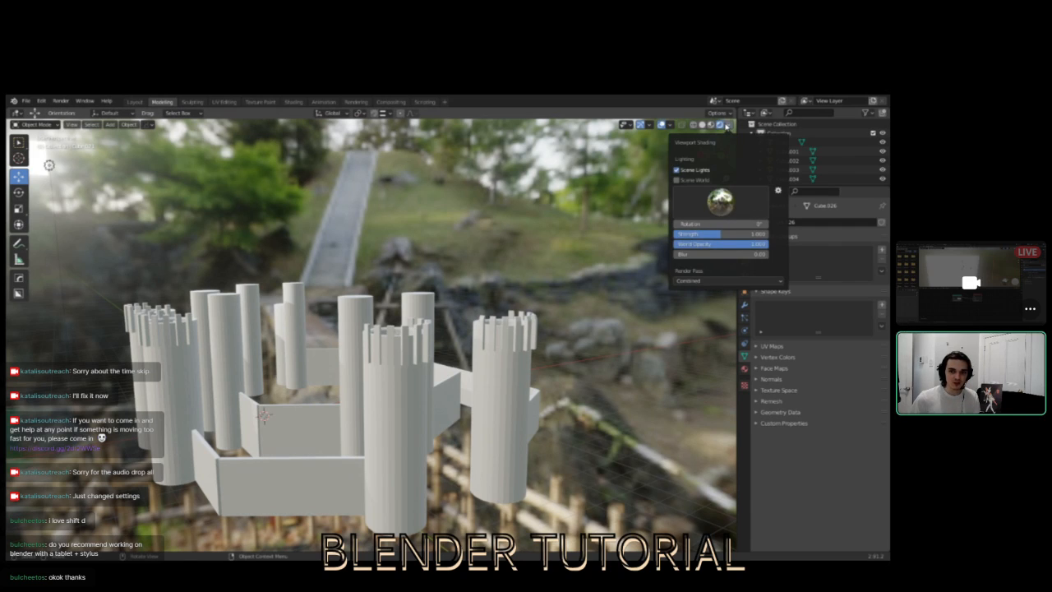
pyautogui.moveTo(720, 233)
pyautogui.mouseDown()
pyautogui.moveTo(733, 233)
pyautogui.moveTo(719, 234)
pyautogui.mouseUp()
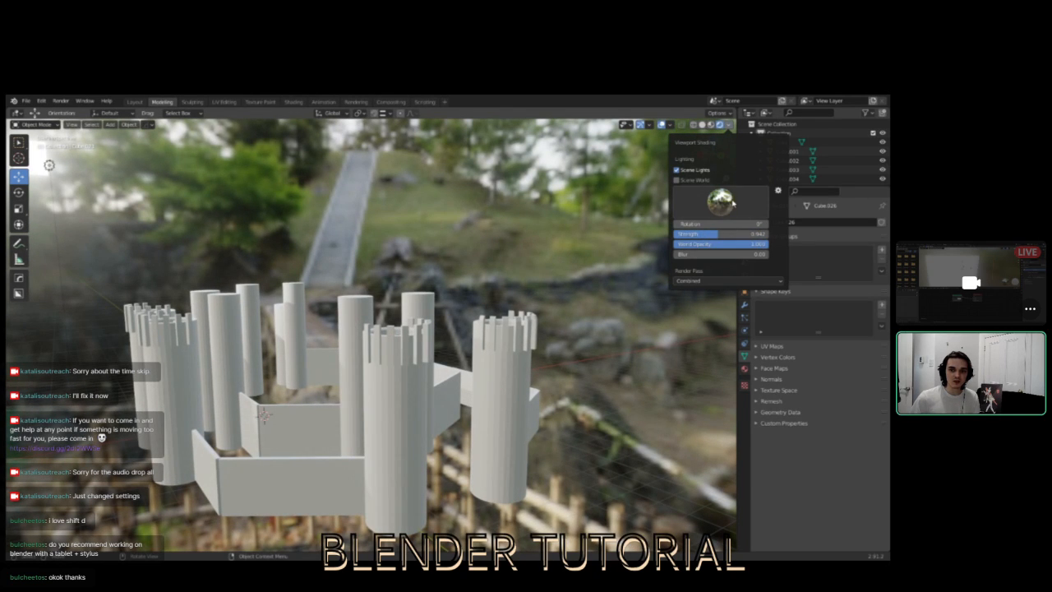
pyautogui.click(727, 125)
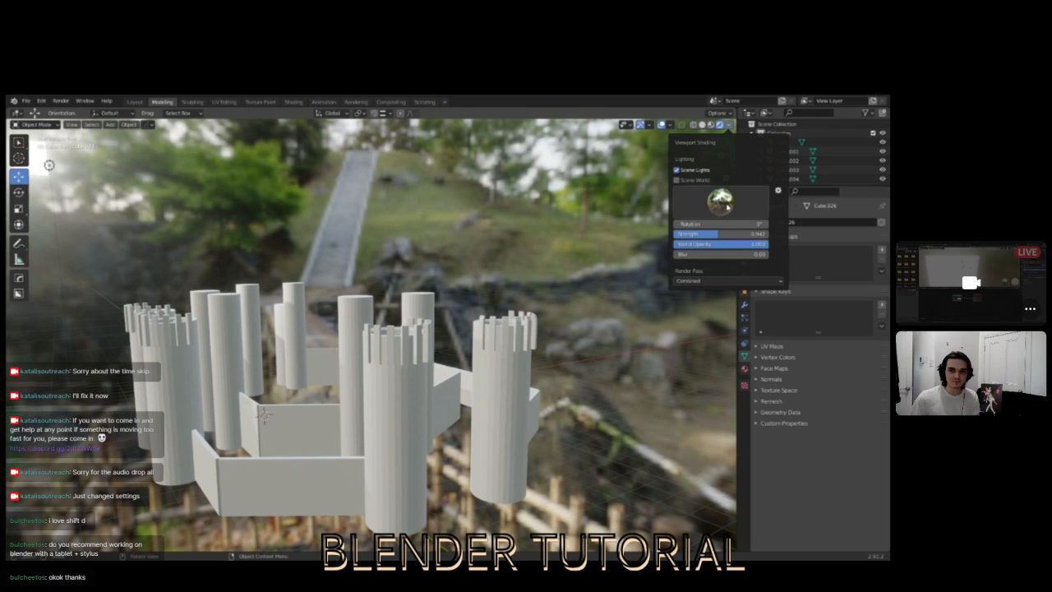
pyautogui.click(727, 205)
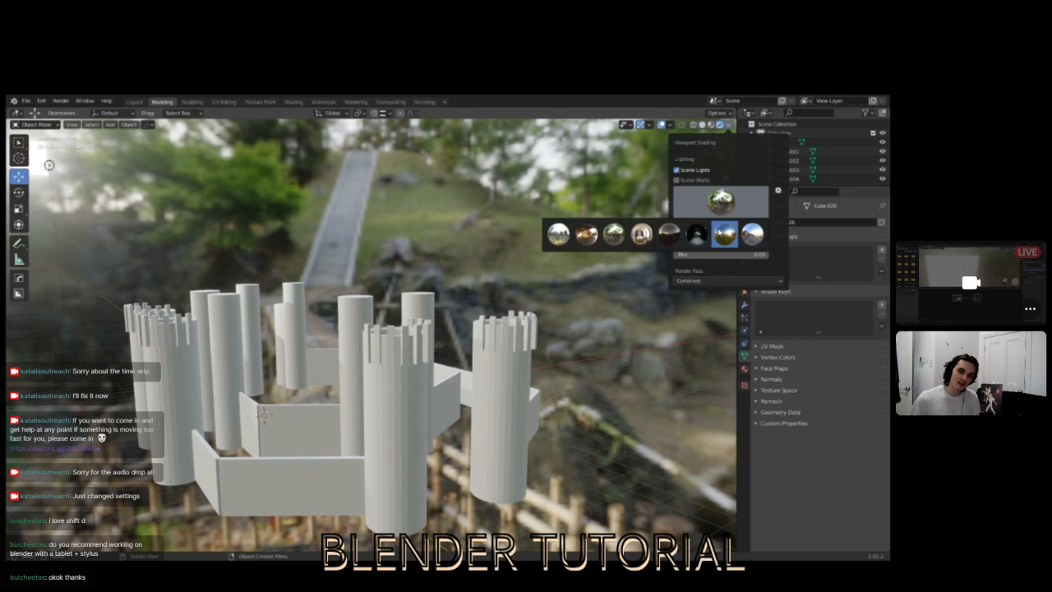
pyautogui.click(697, 235)
pyautogui.moveTo(515, 254); pyautogui.dragTo(623, 258, button='middle')
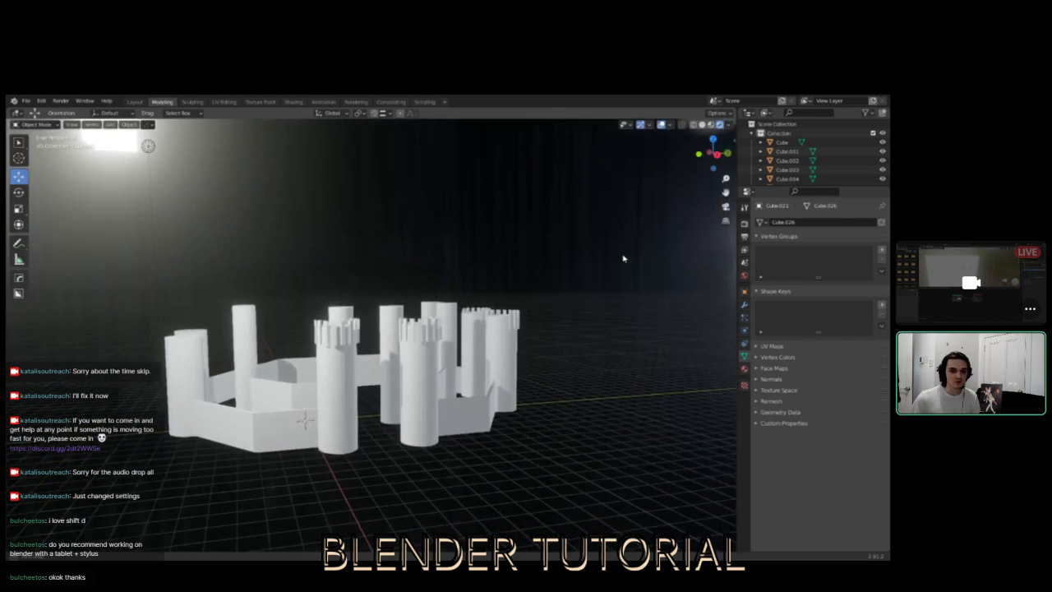
pyautogui.moveTo(451, 277); pyautogui.dragTo(604, 241, button='middle')
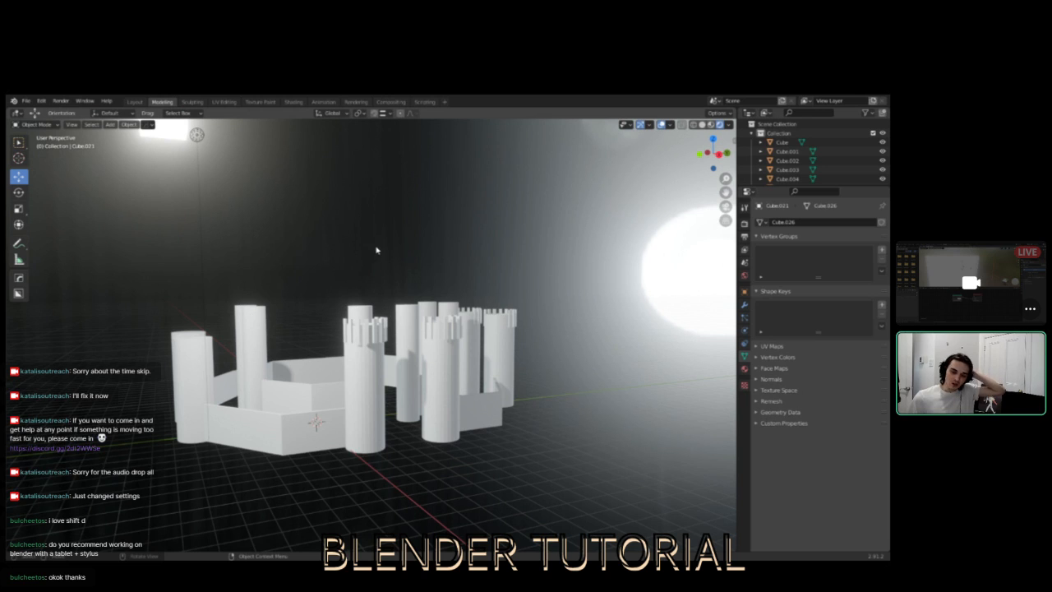
pyautogui.moveTo(624, 228); pyautogui.dragTo(514, 255, button='middle')
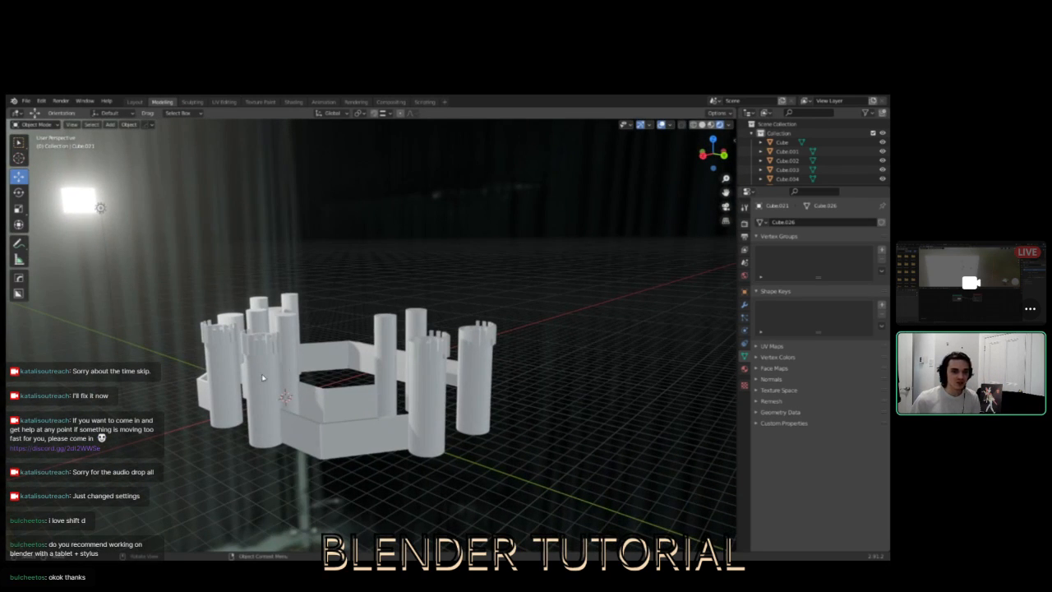
pyautogui.moveTo(299, 344); pyautogui.dragTo(375, 294, button='middle')
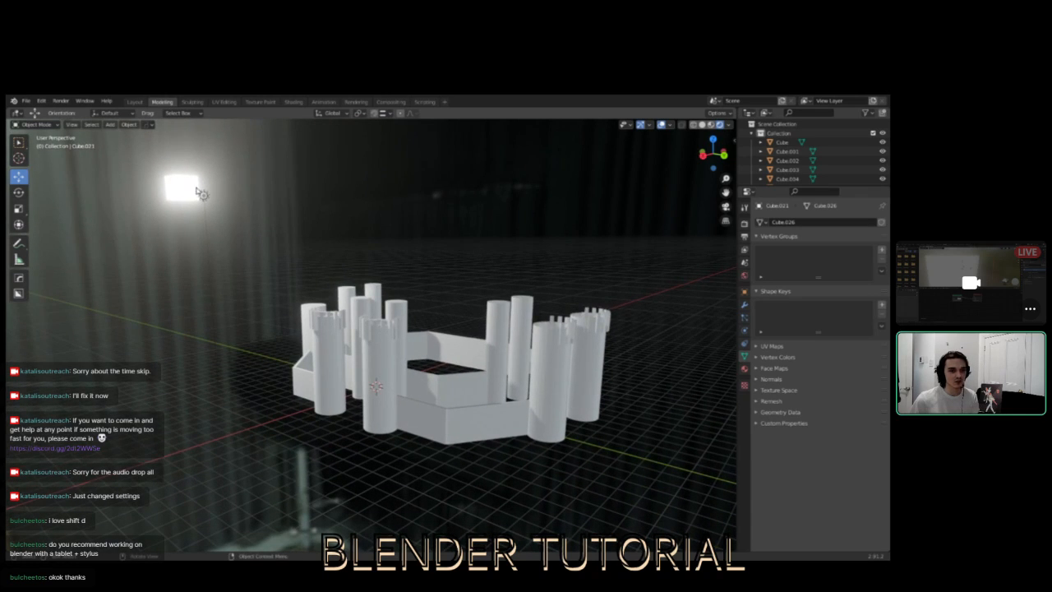
# - Select the point light beside the glowing cube and move it along the X axis
pyautogui.click(198, 192)
pyautogui.press('g')
pyautogui.press('x')
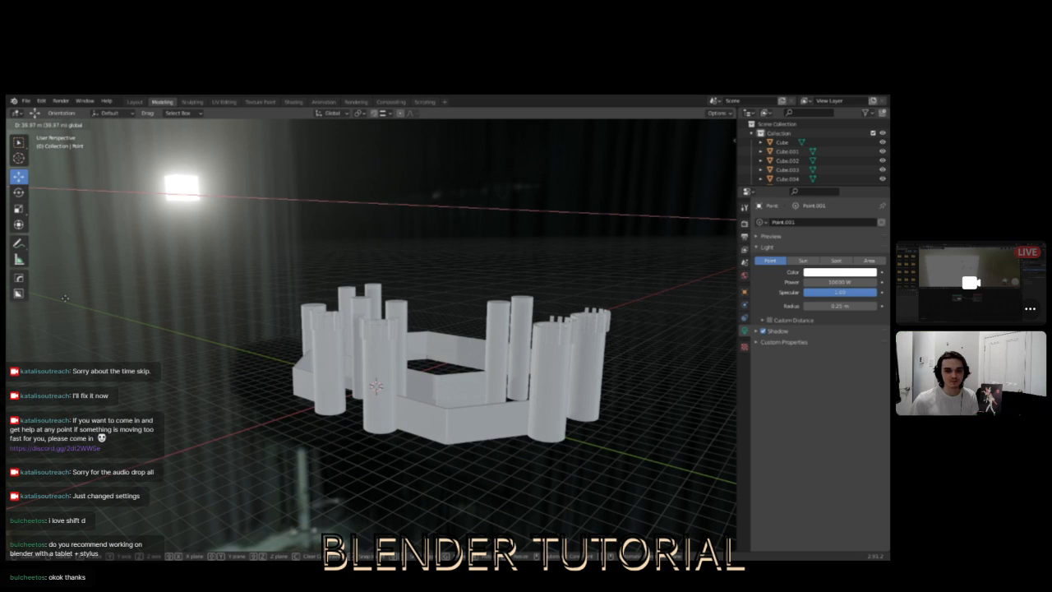
pyautogui.click(297, 279)
# - Move the point light back along X toward the small glowing cube and lower it slightly along Z
pyautogui.scroll(-4, 297, 284)
pyautogui.moveTo(297, 285); pyautogui.dragTo(584, 267, button='middle')
pyautogui.moveTo(492, 302); pyautogui.dragTo(162, 338, button='middle')
pyautogui.press('g')
pyautogui.press('x')
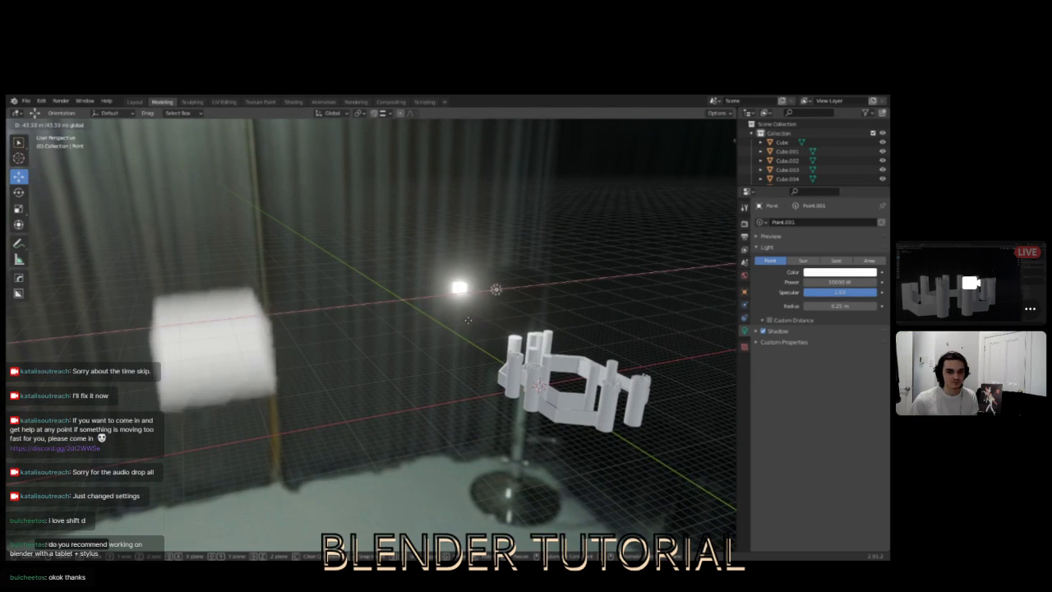
pyautogui.click(440, 327)
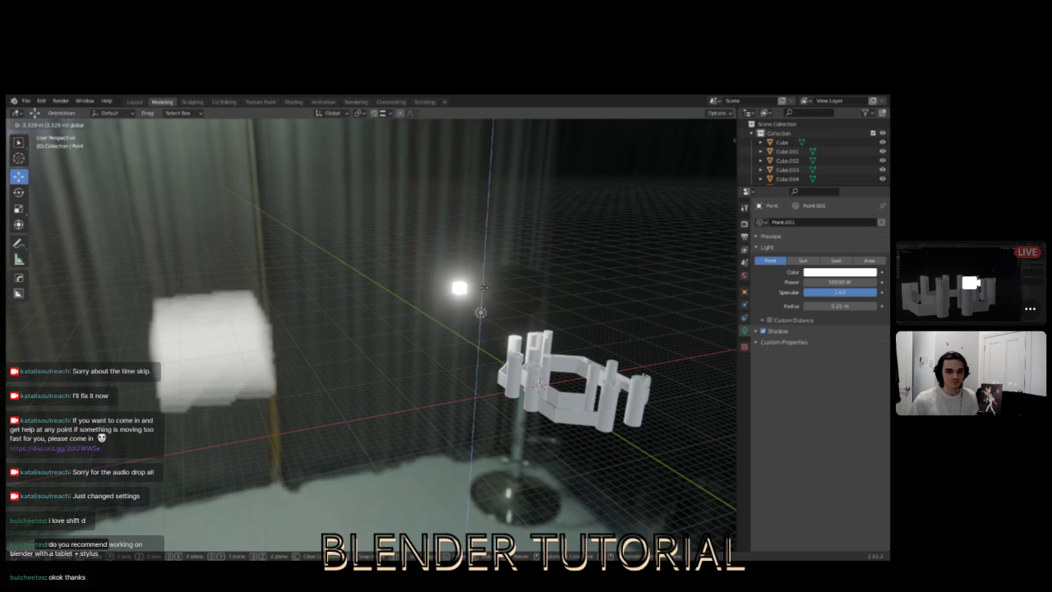
# - Switch the viewport HDRI to the warm courtyard environment and examine the castle's lighting from different sides
pyautogui.moveTo(424, 374)
pyautogui.mouseDown(button='middle')
pyautogui.moveTo(490, 368)
pyautogui.moveTo(297, 366)
pyautogui.moveTo(370, 365)
pyautogui.moveTo(346, 348)
pyautogui.moveTo(453, 355)
pyautogui.moveTo(399, 331)
pyautogui.moveTo(503, 328)
pyautogui.moveTo(569, 224)
pyautogui.moveTo(575, 296)
pyautogui.mouseUp(button='middle')
pyautogui.scroll(4, 510, 363)
pyautogui.click(728, 125)
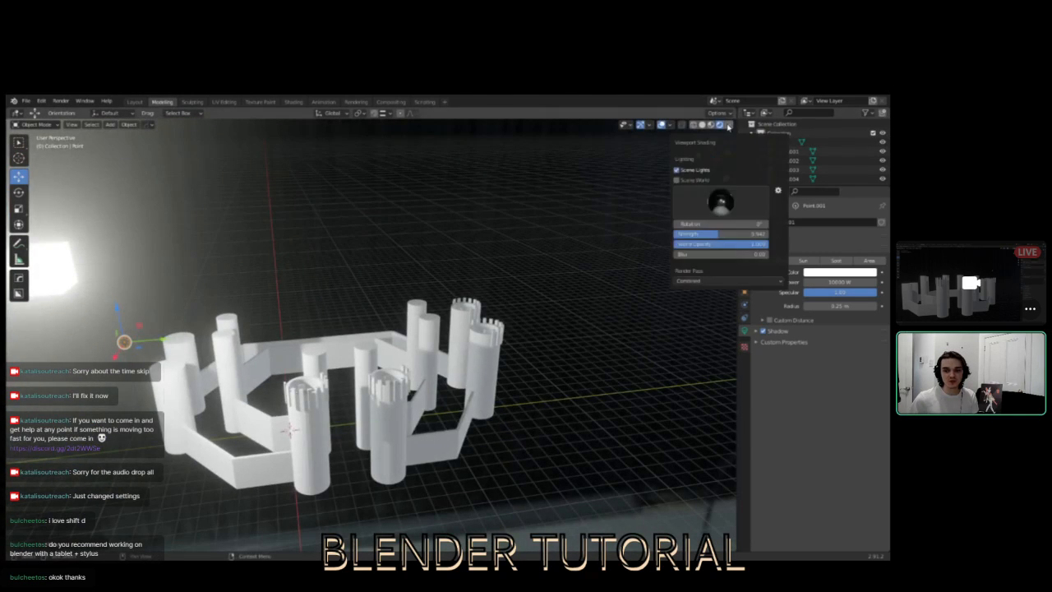
pyautogui.click(732, 204)
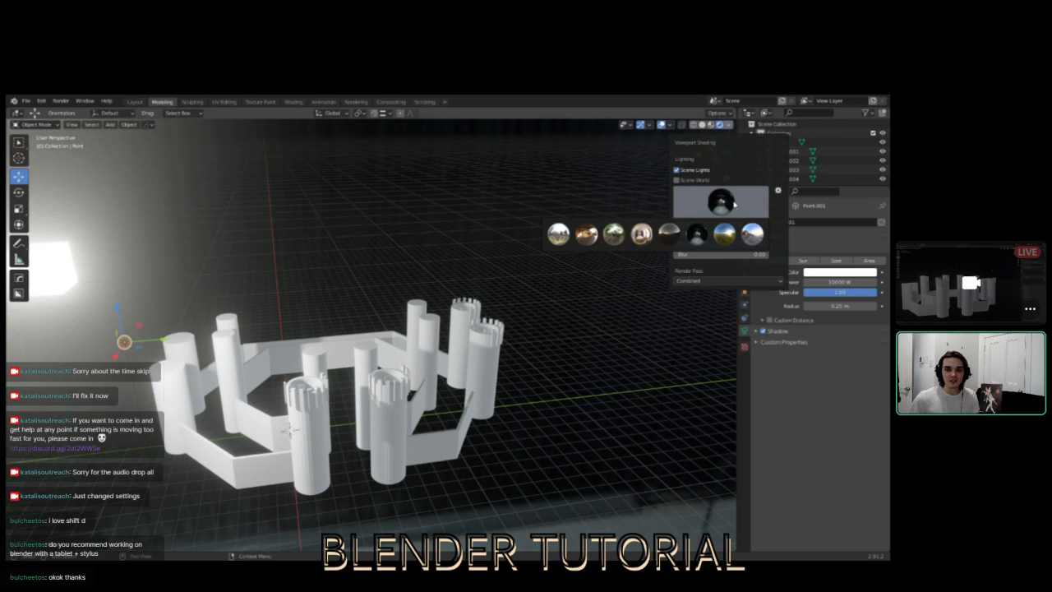
pyautogui.click(587, 240)
pyautogui.moveTo(529, 263); pyautogui.dragTo(535, 392, button='middle')
pyautogui.moveTo(628, 440); pyautogui.dragTo(440, 394, button='middle')
pyautogui.moveTo(615, 404); pyautogui.dragTo(469, 340, button='middle')
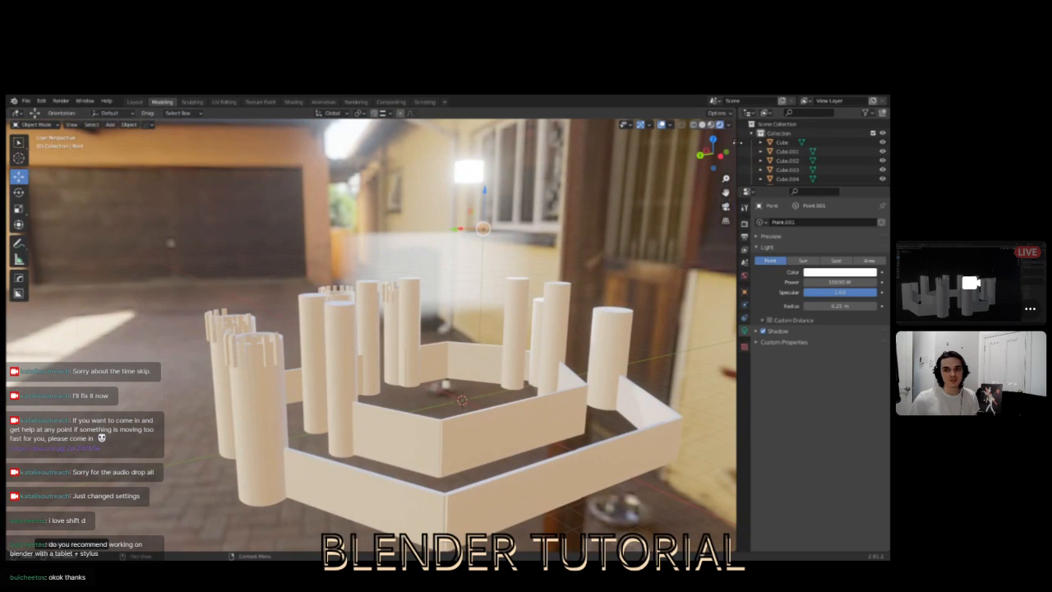
# - Preview the castle under the dusky field HDRI with bright lamps, followed by the green forest garden HDRI
pyautogui.click(730, 125)
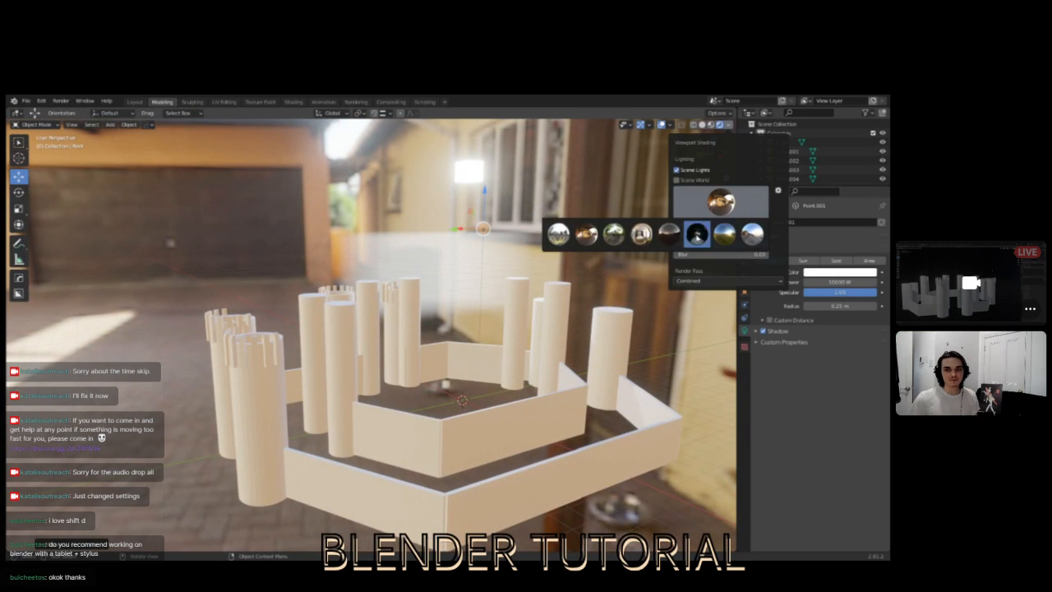
pyautogui.click(680, 239)
pyautogui.moveTo(472, 270)
pyautogui.mouseDown(button='middle')
pyautogui.moveTo(430, 282)
pyautogui.moveTo(532, 273)
pyautogui.moveTo(555, 259)
pyautogui.mouseUp(button='middle')
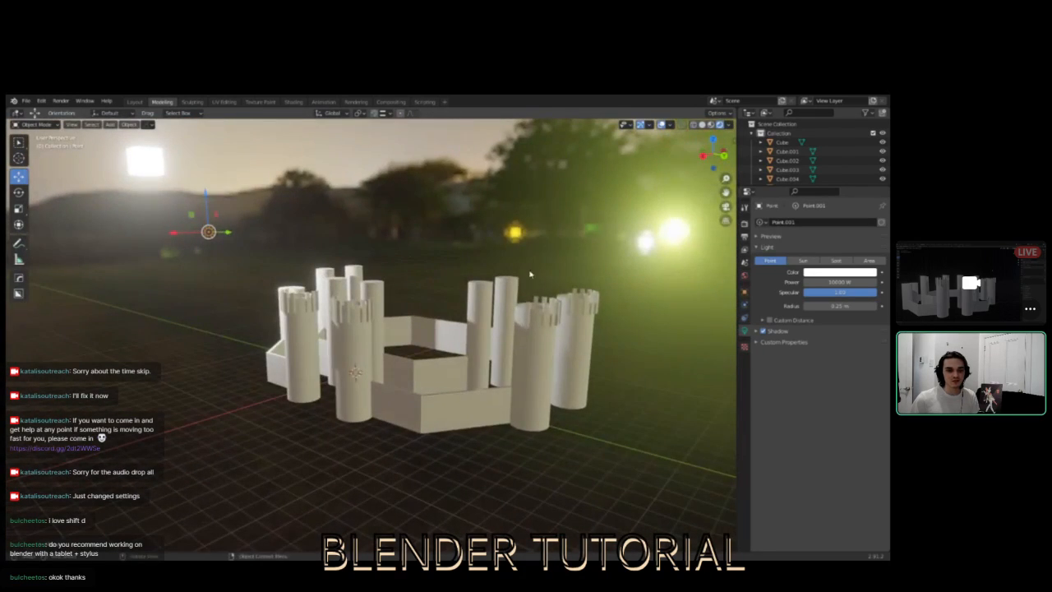
pyautogui.click(730, 125)
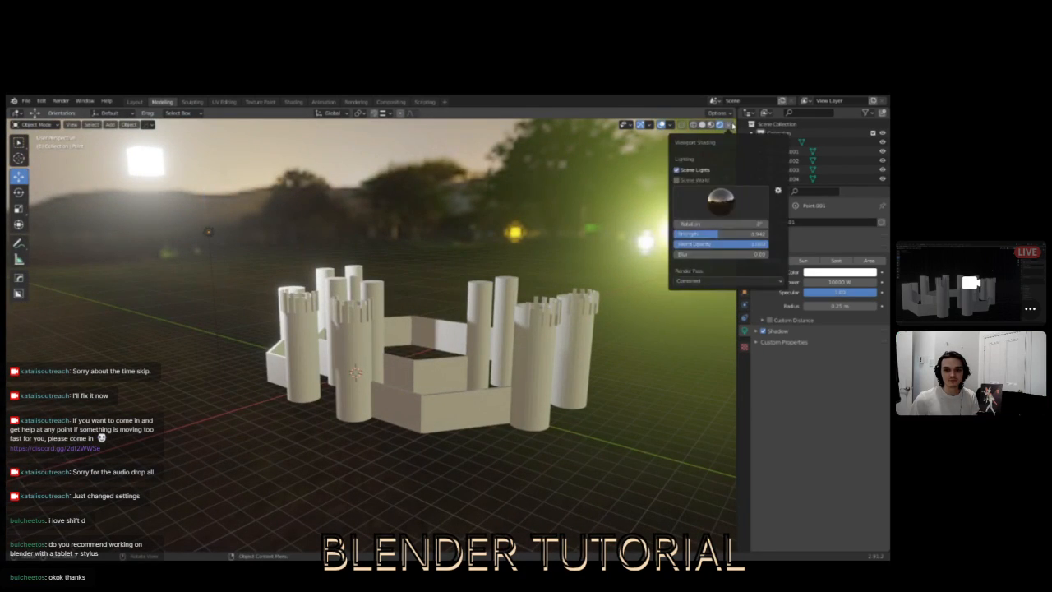
pyautogui.click(719, 193)
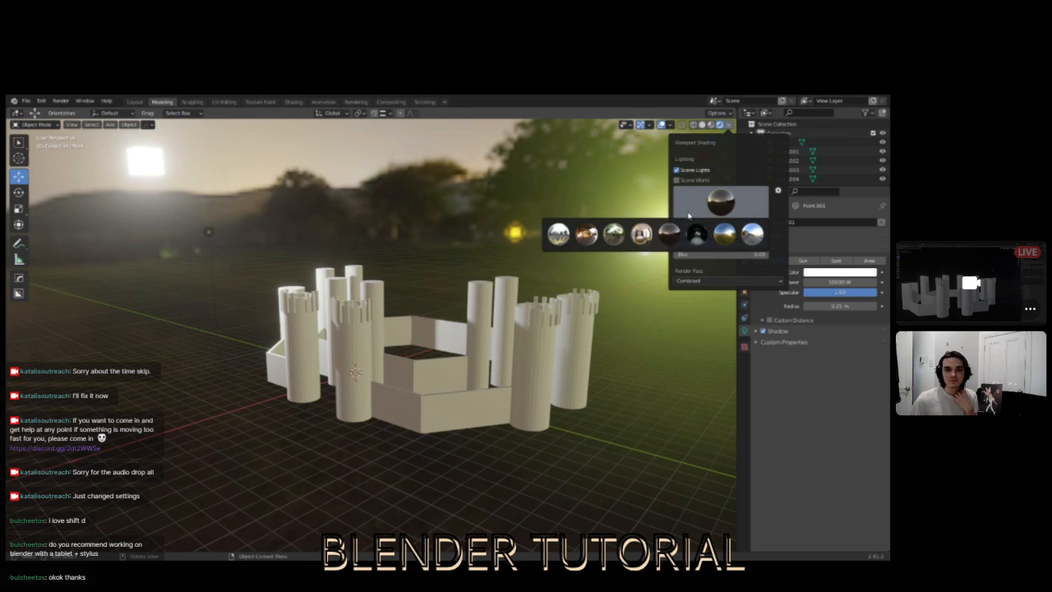
pyautogui.click(613, 235)
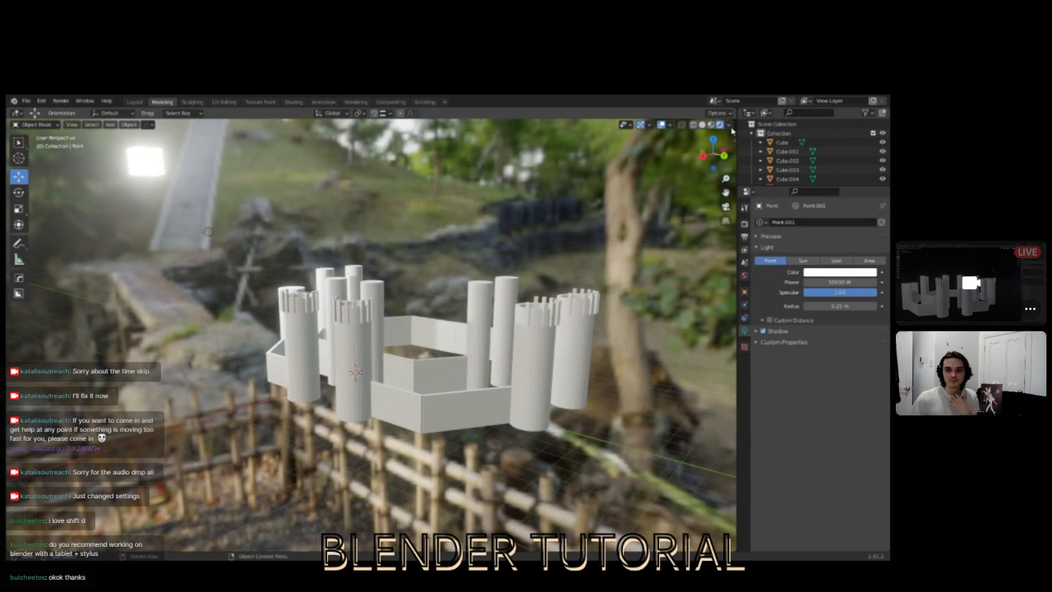
# - Preview the castle in the city HDRI with tall glass buildings, followed by the bedroom interior HDRI
pyautogui.click(729, 125)
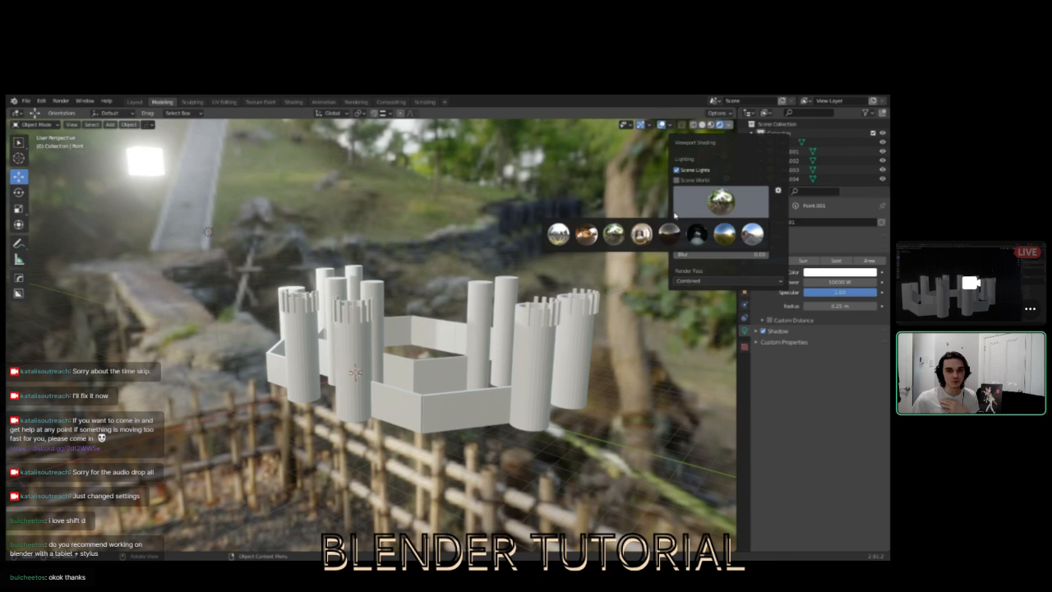
pyautogui.click(559, 236)
pyautogui.moveTo(494, 255); pyautogui.dragTo(345, 288, button='middle')
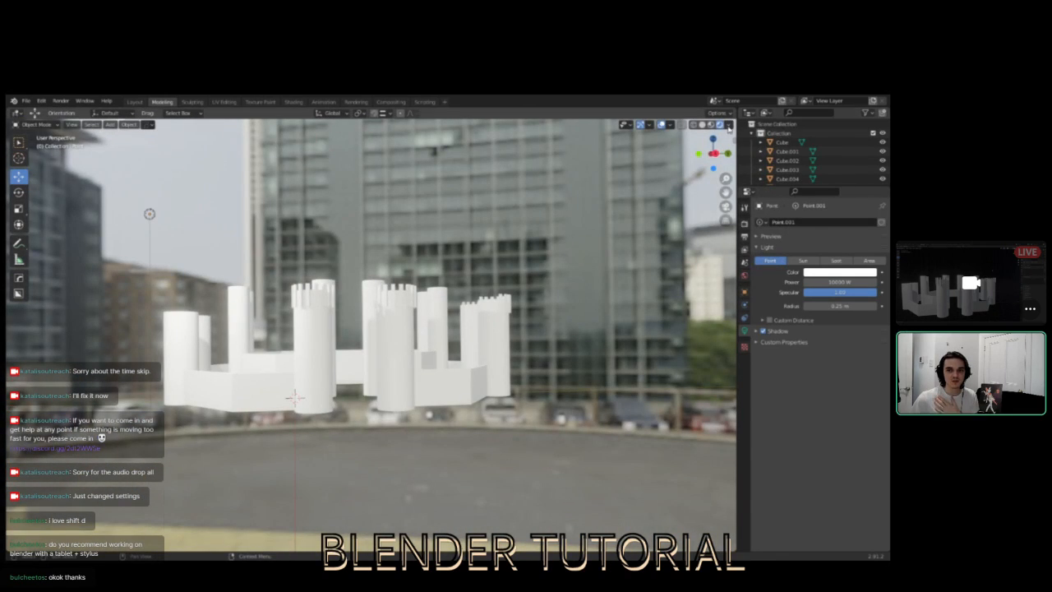
pyautogui.click(730, 125)
pyautogui.click(712, 212)
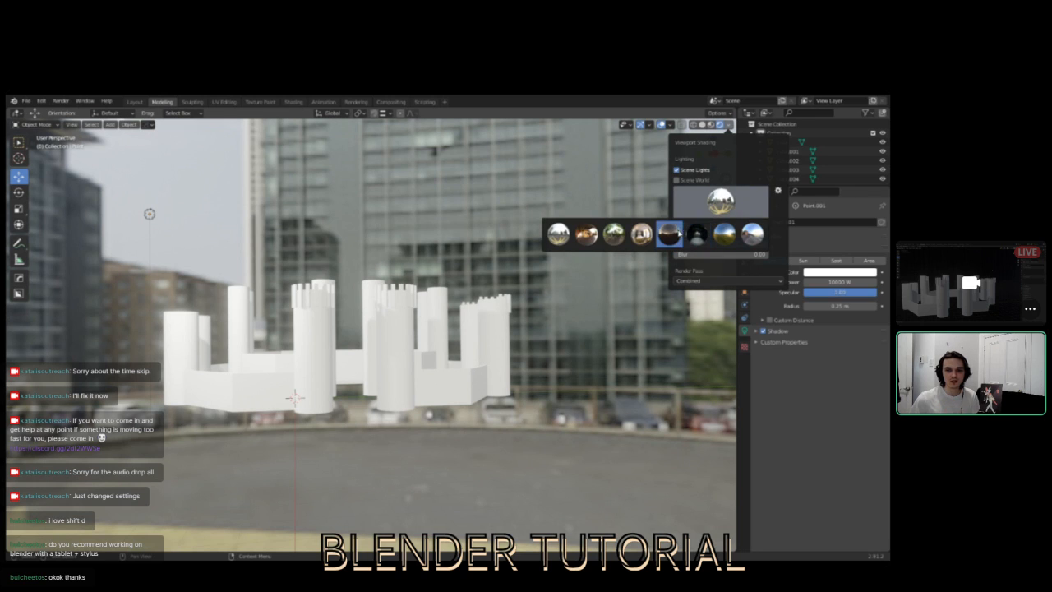
pyautogui.click(642, 235)
pyautogui.moveTo(523, 291); pyautogui.dragTo(618, 214, button='middle')
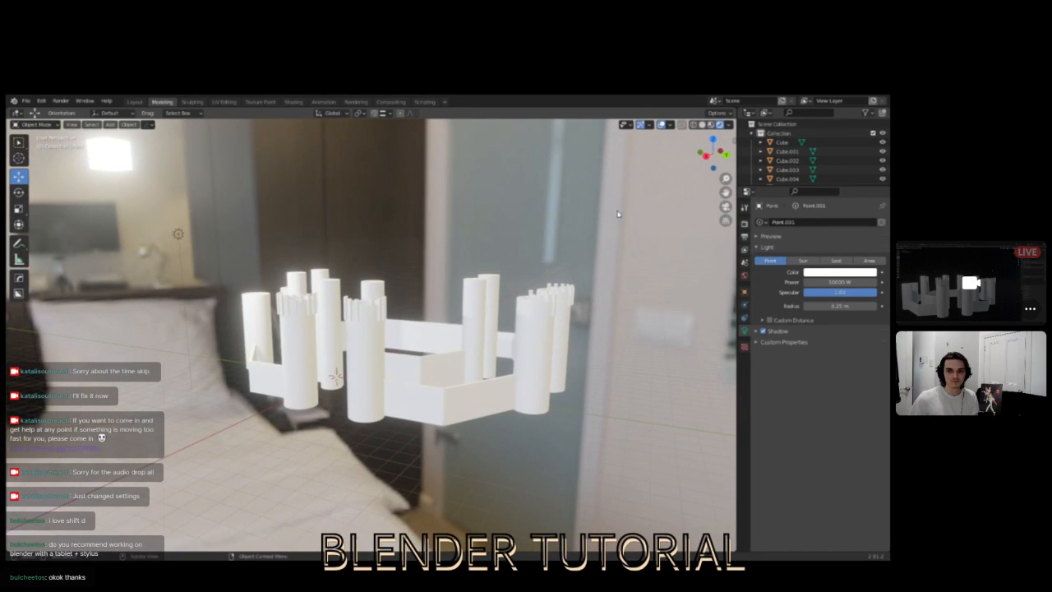
# - Set the viewport HDRI to the grassy meadow environment and inspect the castle against it from above
pyautogui.click(729, 124)
pyautogui.click(721, 202)
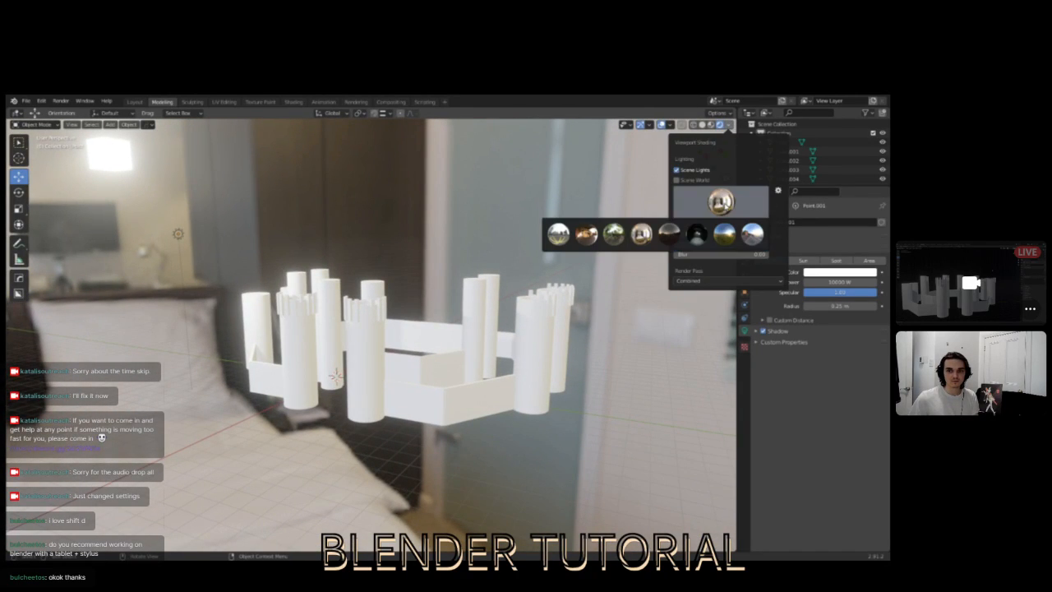
pyautogui.click(729, 240)
pyautogui.moveTo(575, 260)
pyautogui.mouseDown(button='middle')
pyautogui.moveTo(446, 334)
pyautogui.moveTo(494, 328)
pyautogui.moveTo(475, 328)
pyautogui.mouseUp(button='middle')
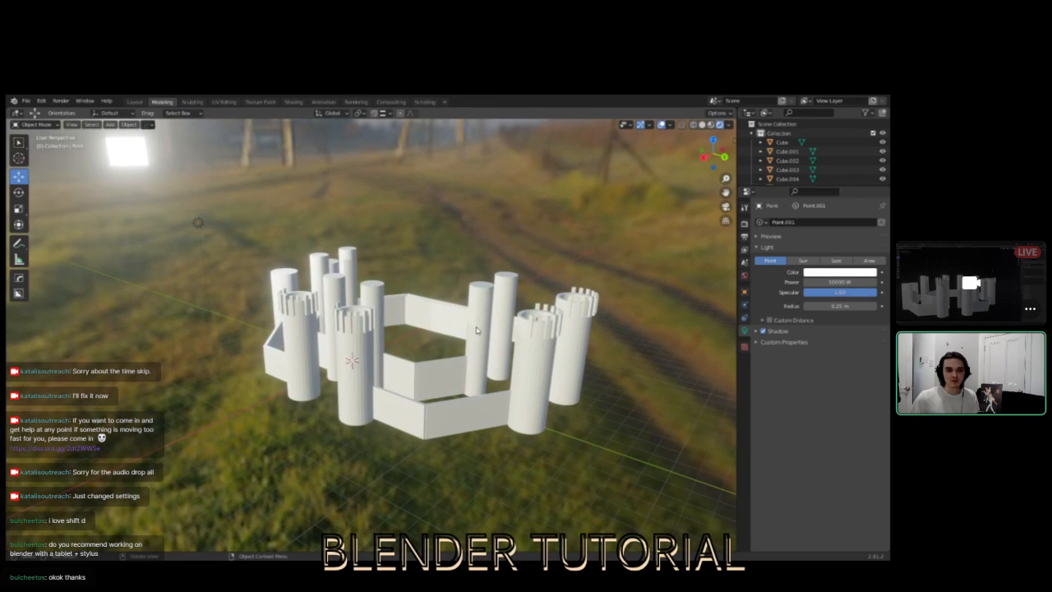
pyautogui.scroll(2, 372, 304)
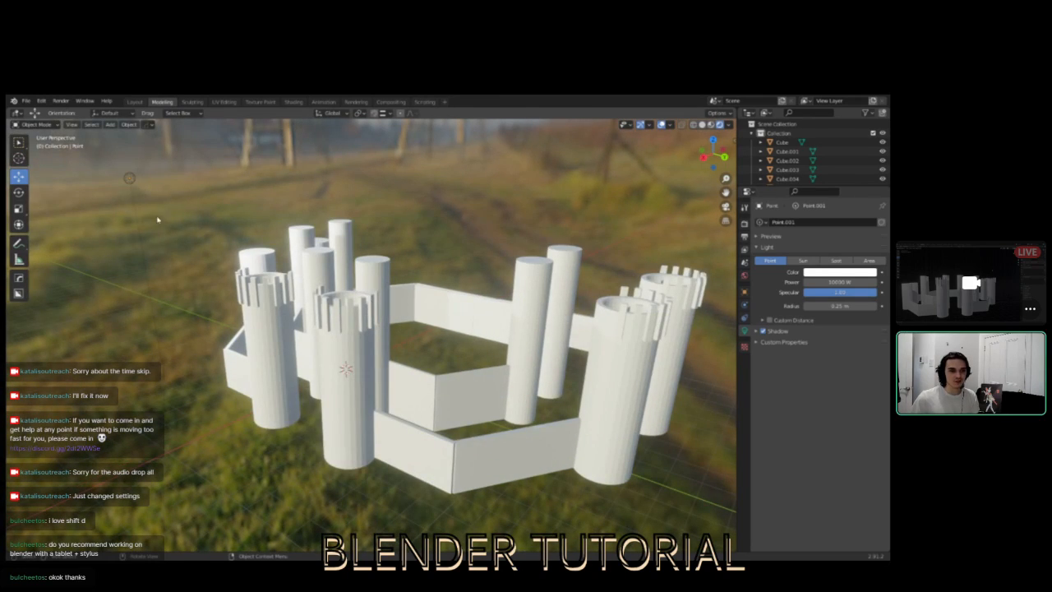
# - Select the crenellated tower at the front of the castle beside the 3D cursor
pyautogui.click(374, 414)
pyautogui.scroll(-3, 383, 405)
pyautogui.scroll(2, 173, 254)
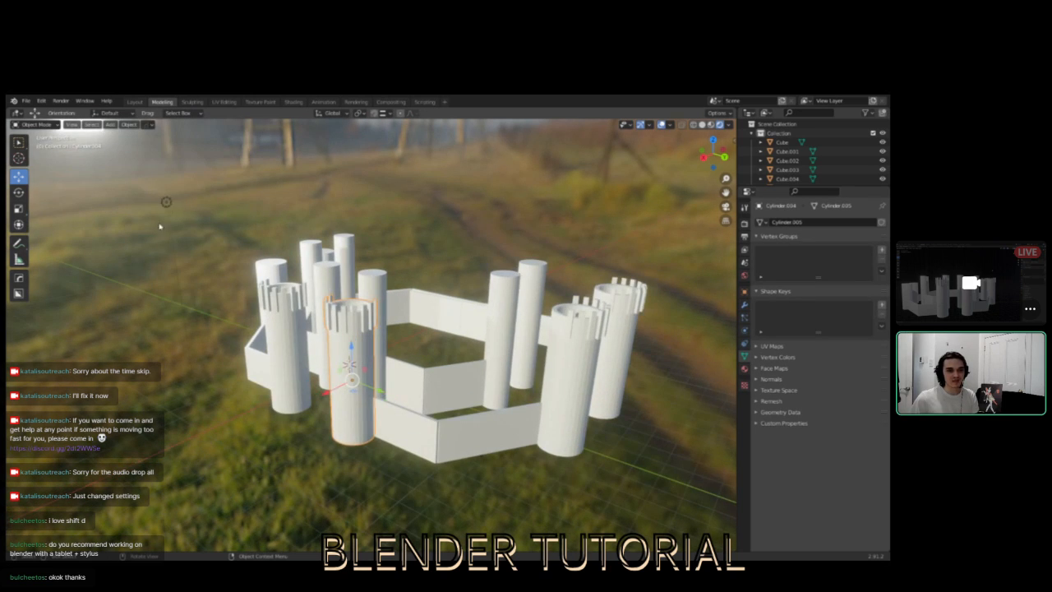
# - Box-select all the castle's towers and walls, and clear the selection again
pyautogui.scroll(-3, 344, 295)
pyautogui.moveTo(414, 362)
pyautogui.mouseDown(button='middle')
pyautogui.moveTo(414, 326)
pyautogui.moveTo(401, 336)
pyautogui.moveTo(415, 360)
pyautogui.mouseUp(button='middle')
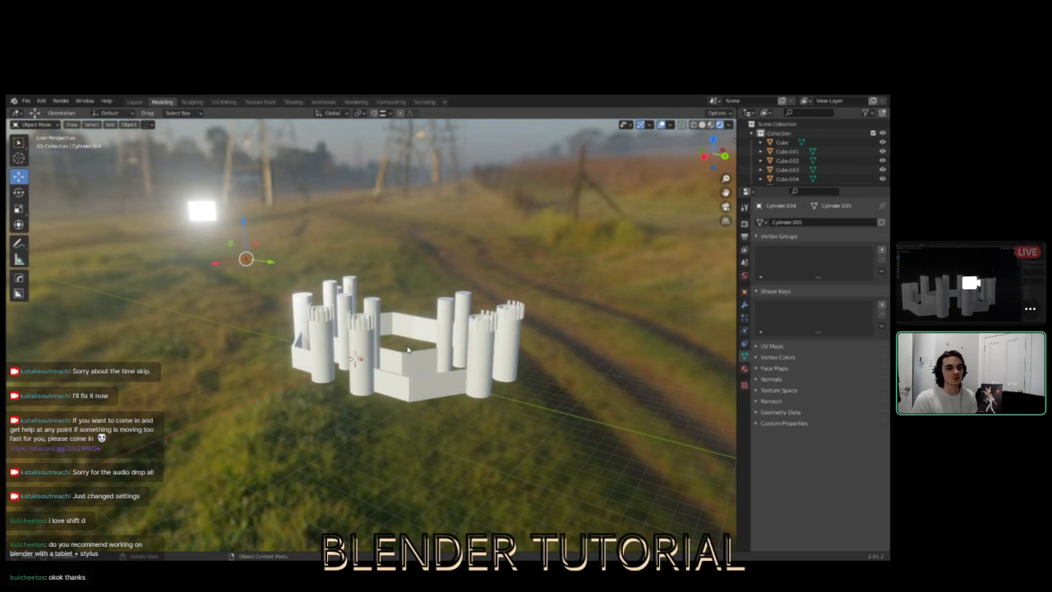
pyautogui.moveTo(425, 350); pyautogui.dragTo(431, 315, button='middle')
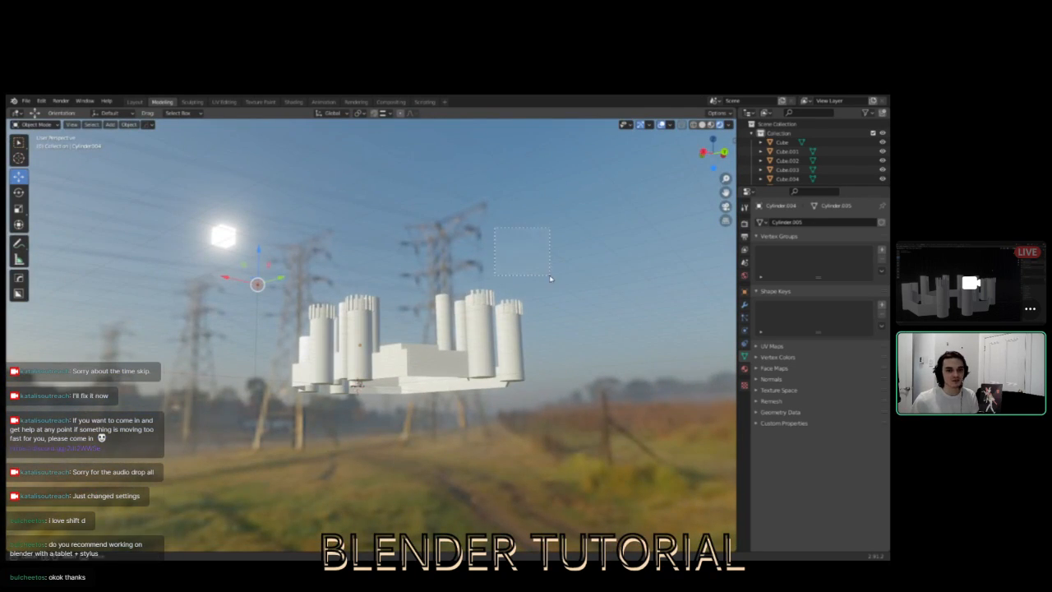
pyautogui.moveTo(380, 245); pyautogui.dragTo(390, 267, button='middle')
pyautogui.moveTo(558, 275); pyautogui.dragTo(275, 412)
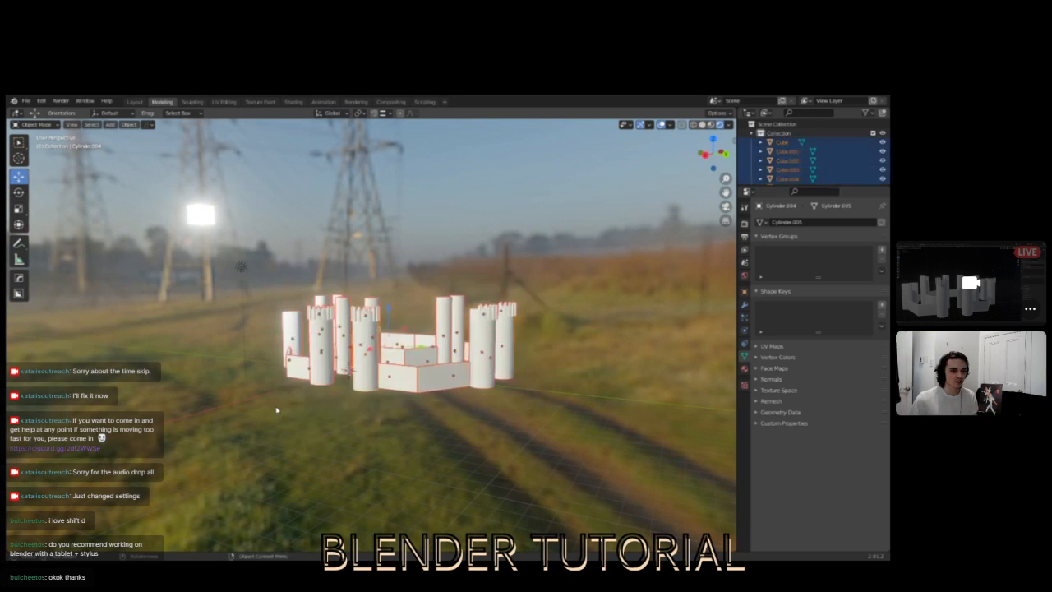
pyautogui.moveTo(247, 345); pyautogui.dragTo(532, 262, button='middle')
pyautogui.click(454, 259)
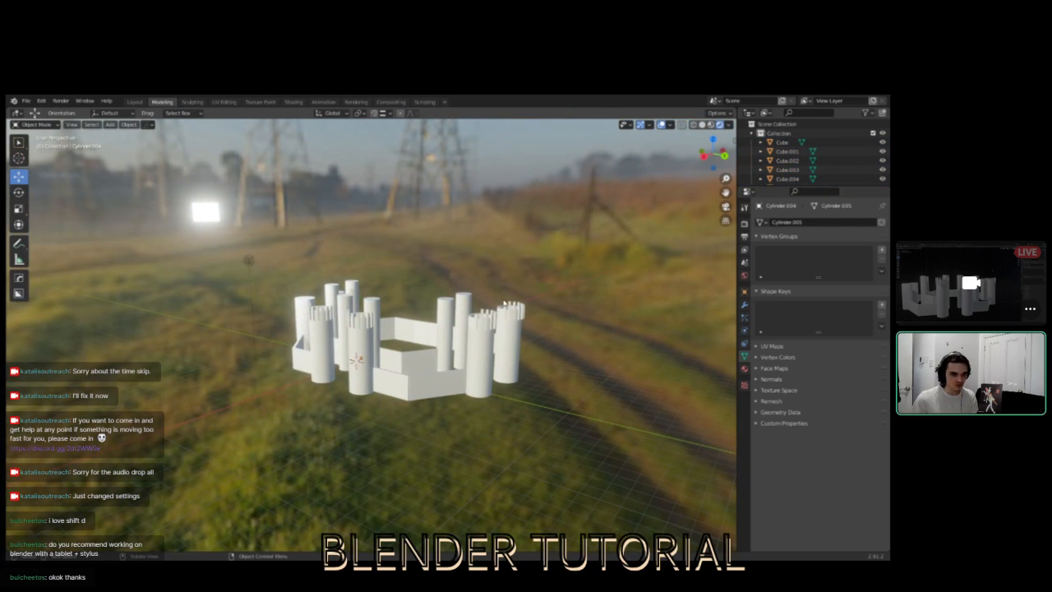
pyautogui.moveTo(605, 209); pyautogui.dragTo(285, 461)
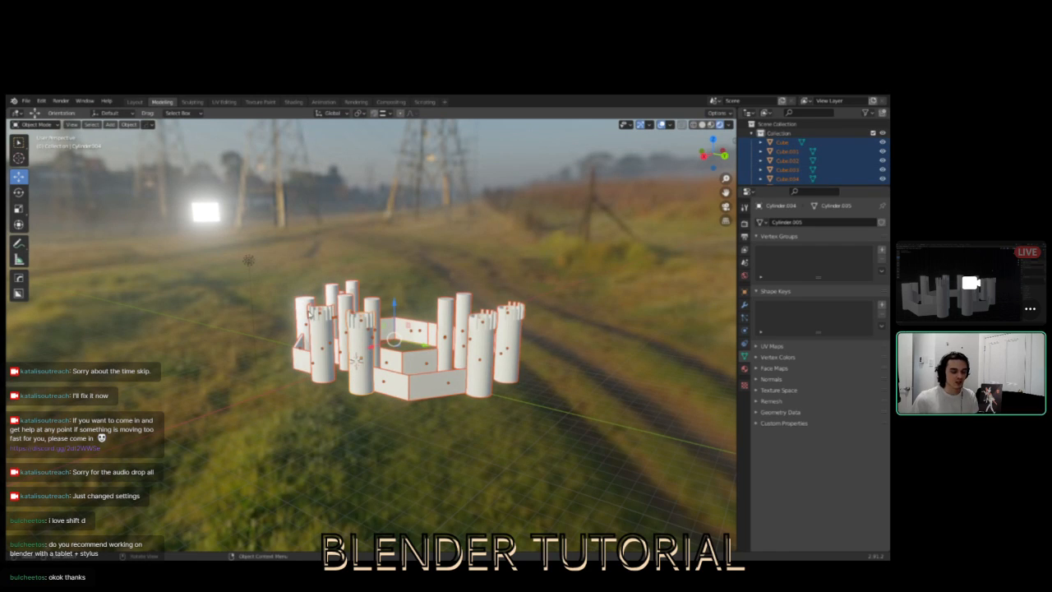
pyautogui.click(261, 260)
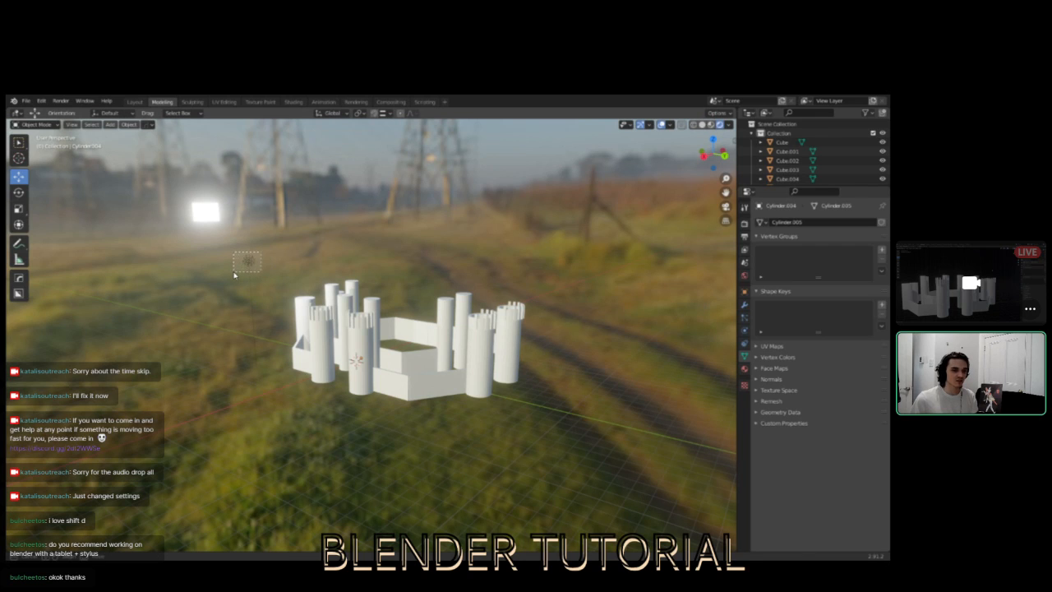
# - Select the point light hanging below the glowing cube
pyautogui.moveTo(384, 332); pyautogui.dragTo(360, 348, button='middle')
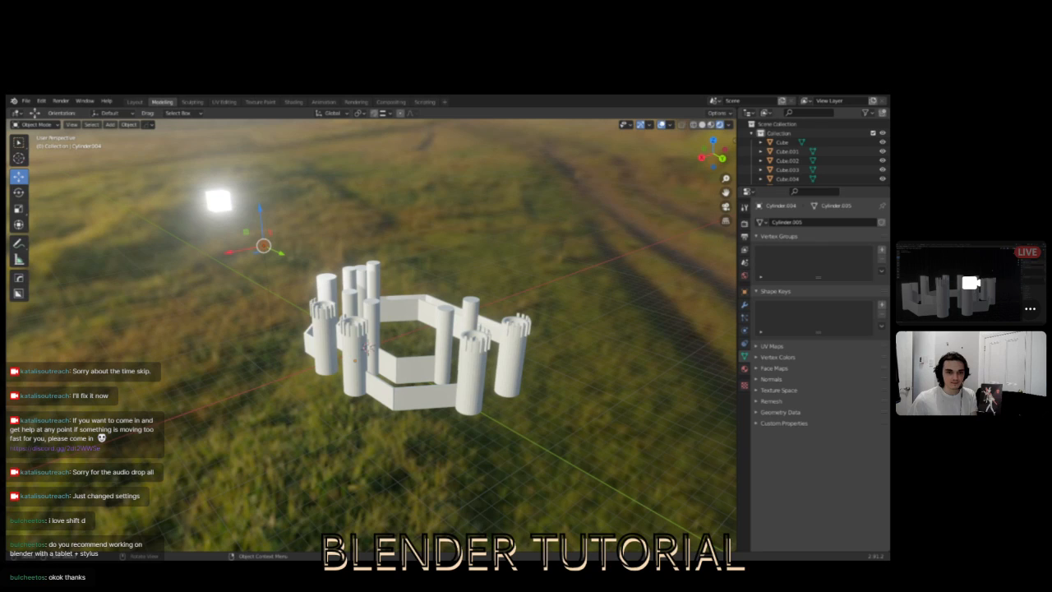
pyautogui.click(263, 245)
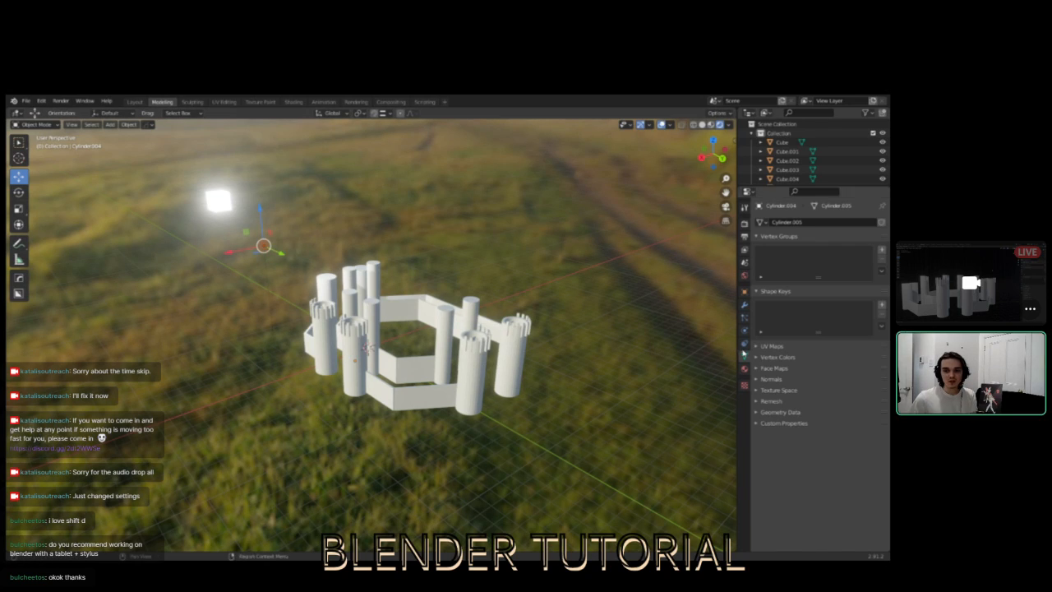
pyautogui.moveTo(644, 373); pyautogui.dragTo(600, 372, button='middle')
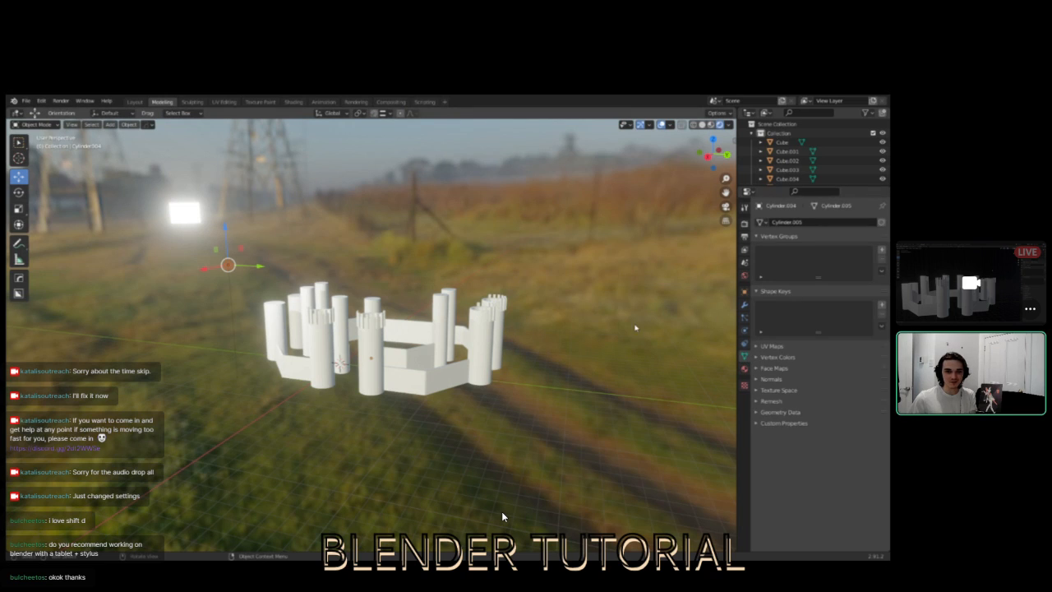
pyautogui.click(228, 265)
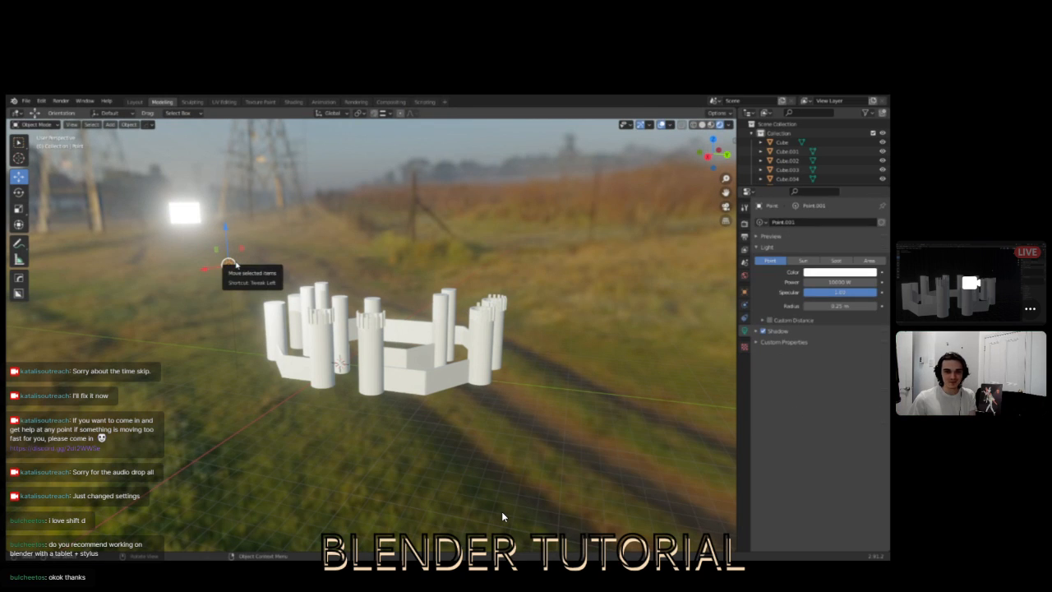
# - Examine the lighting and shadows on the castle and its crenellated tower tops from far and near
pyautogui.scroll(-8, 302, 280)
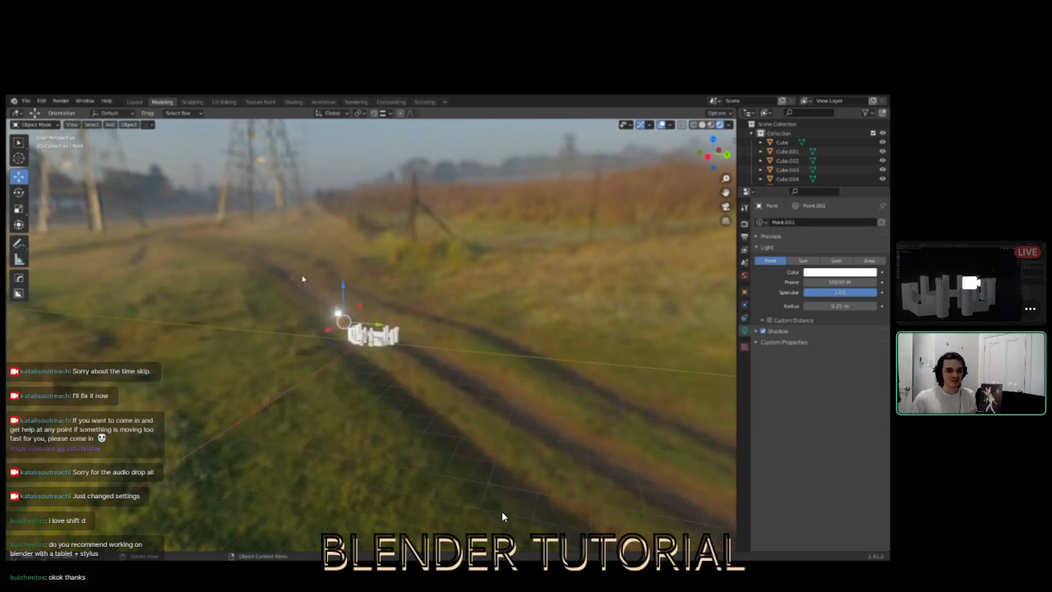
pyautogui.scroll(10, 303, 279)
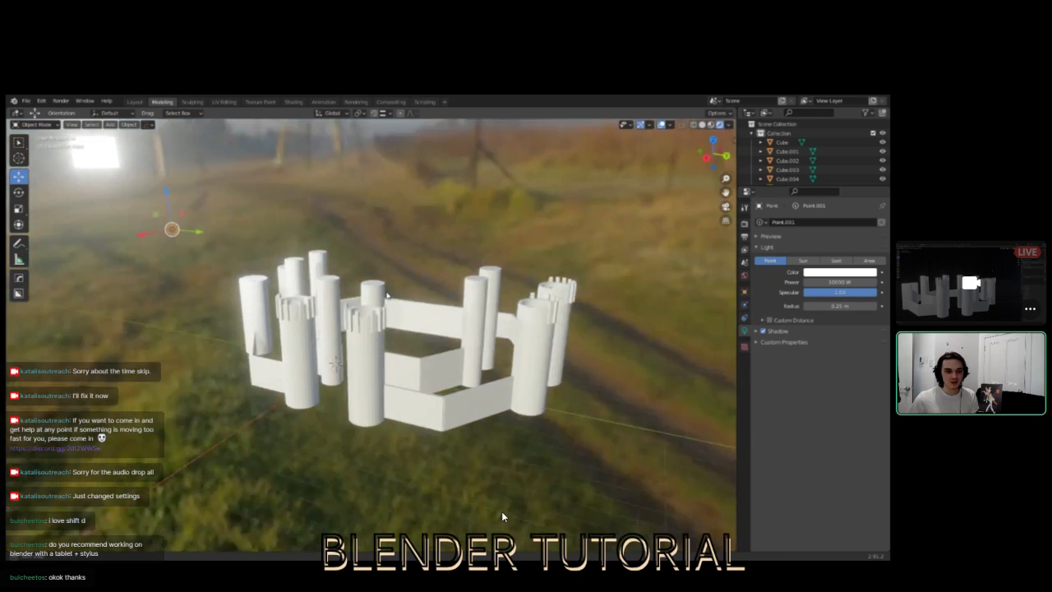
pyautogui.moveTo(387, 295); pyautogui.dragTo(383, 310, button='middle')
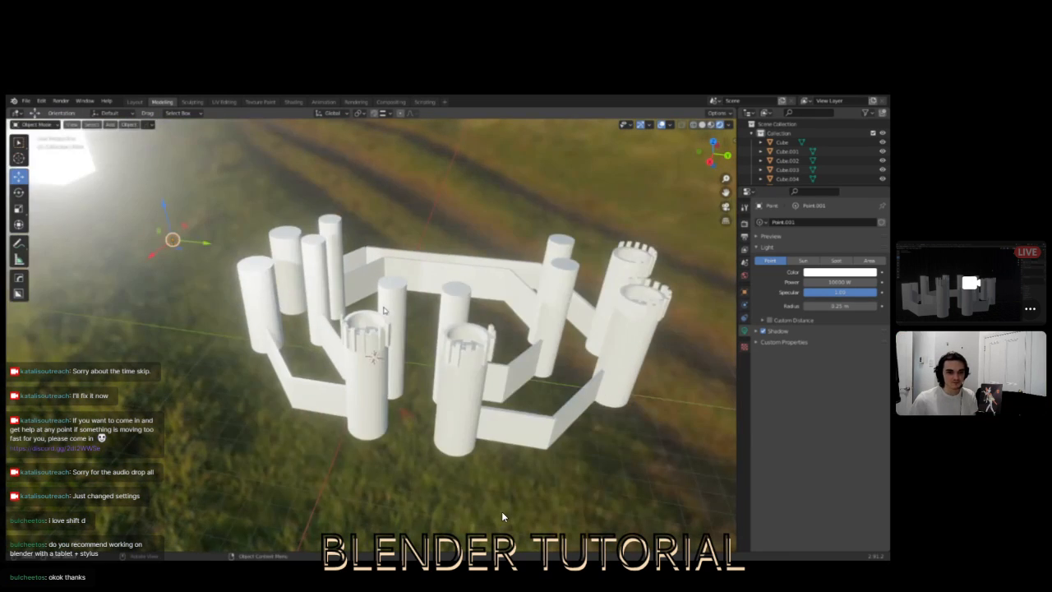
pyautogui.scroll(6, 383, 310)
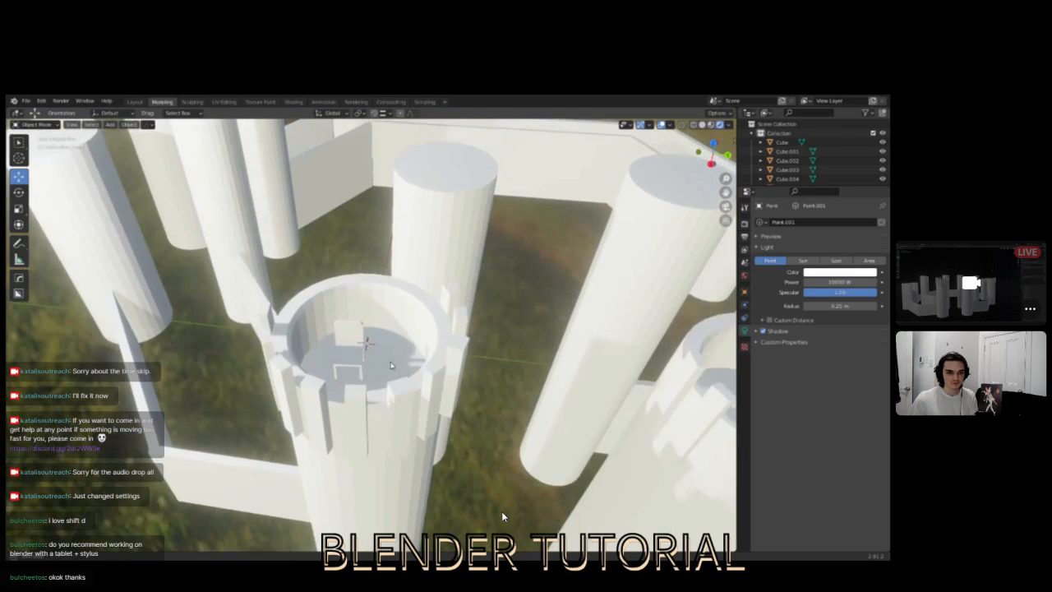
pyautogui.moveTo(392, 366); pyautogui.dragTo(456, 312, button='middle')
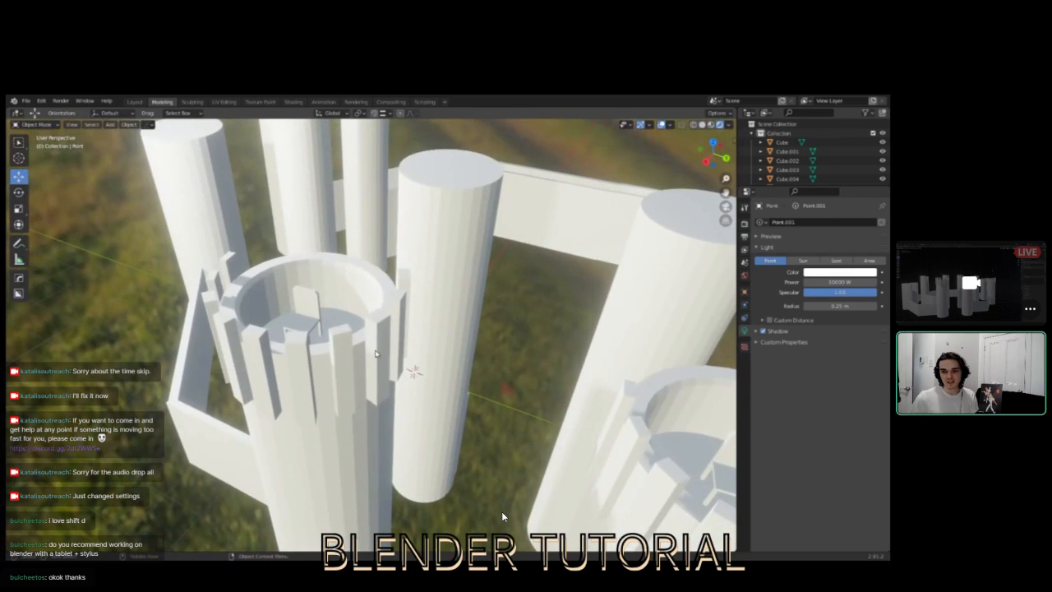
pyautogui.scroll(-3, 457, 312)
# - Tint the point light's colour pale blue and check the effect on the towers
pyautogui.keyDown('shift'); pyautogui.moveTo(396, 343); pyautogui.dragTo(564, 447, button='middle'); pyautogui.keyUp('shift')
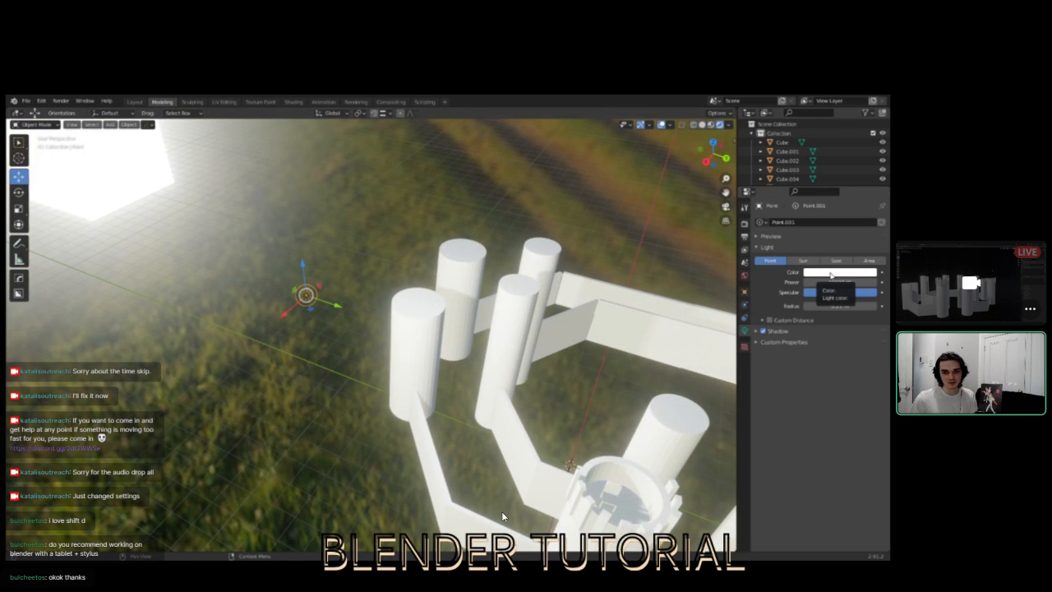
pyautogui.click(831, 274)
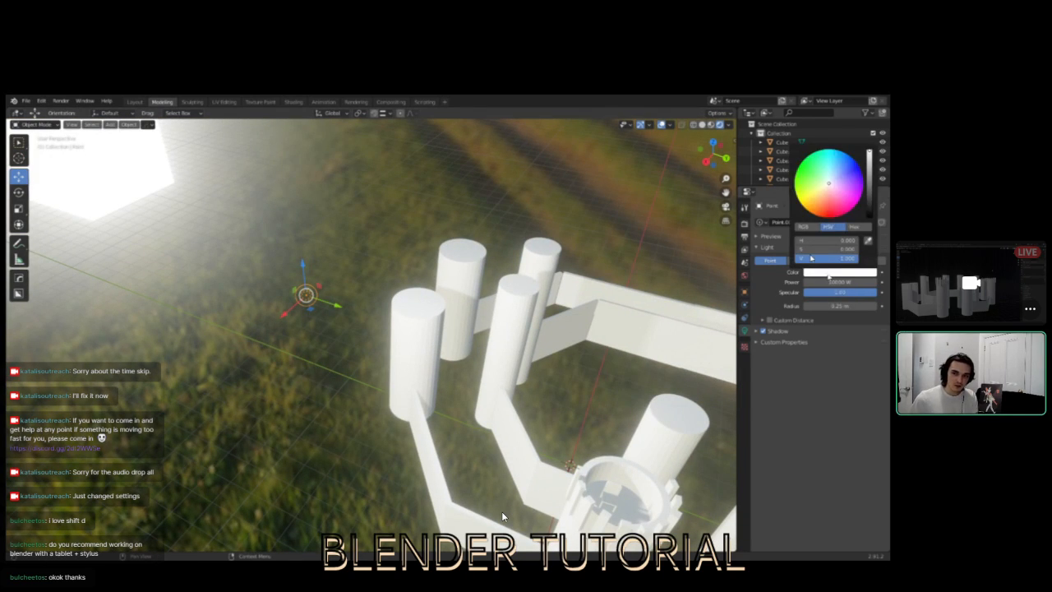
pyautogui.moveTo(830, 179); pyautogui.dragTo(836, 175)
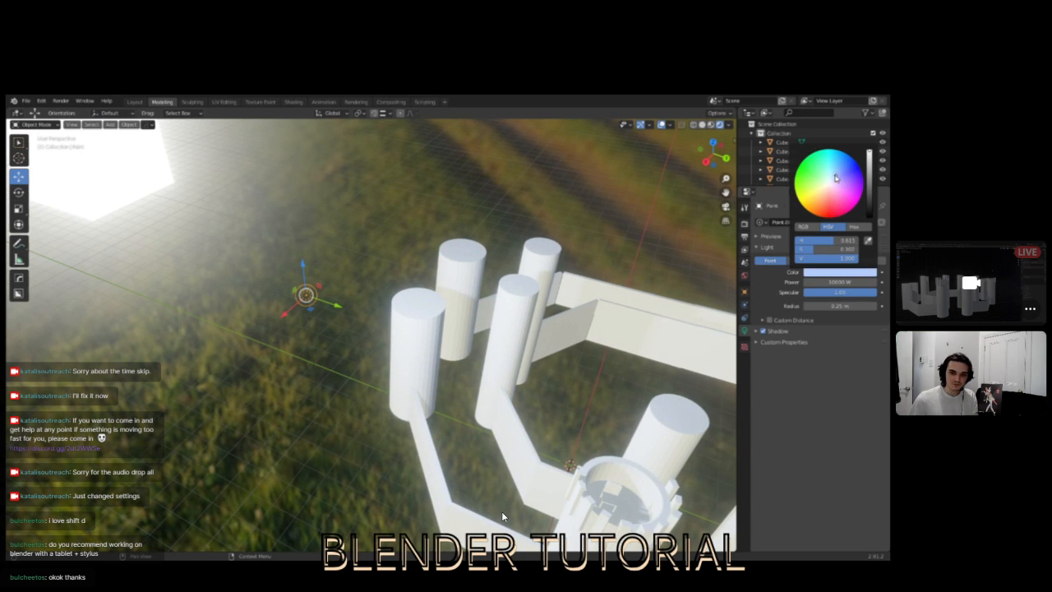
pyautogui.scroll(-3, 485, 383)
pyautogui.moveTo(485, 383); pyautogui.dragTo(383, 264, button='middle')
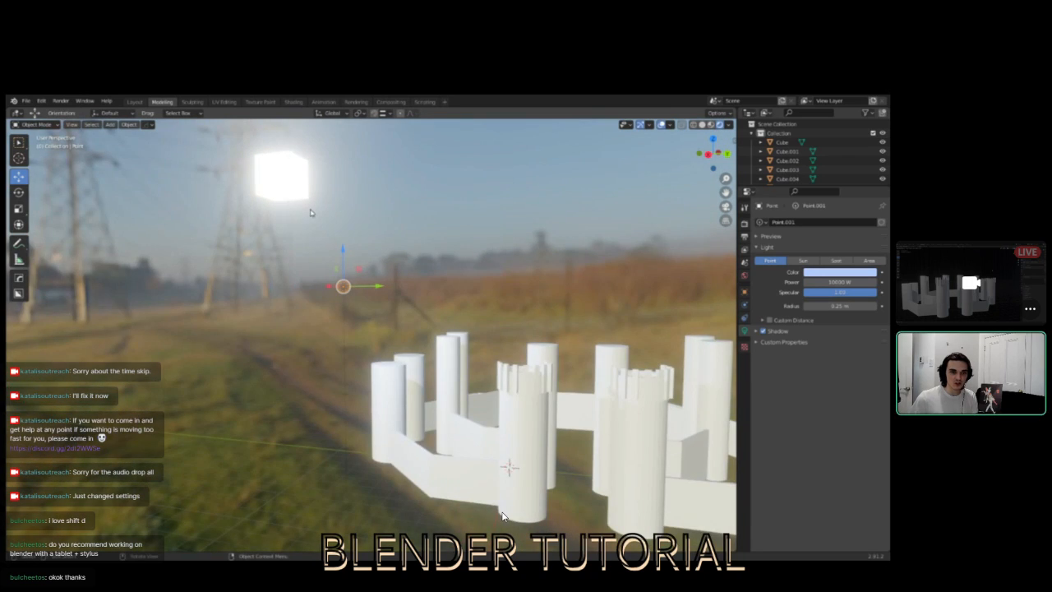
# - Open the floating cube's emission material in the Shading workspace, with the node editor enlarged and the Emission node in view
pyautogui.click(283, 175)
pyautogui.moveTo(267, 189); pyautogui.dragTo(388, 246, button='middle')
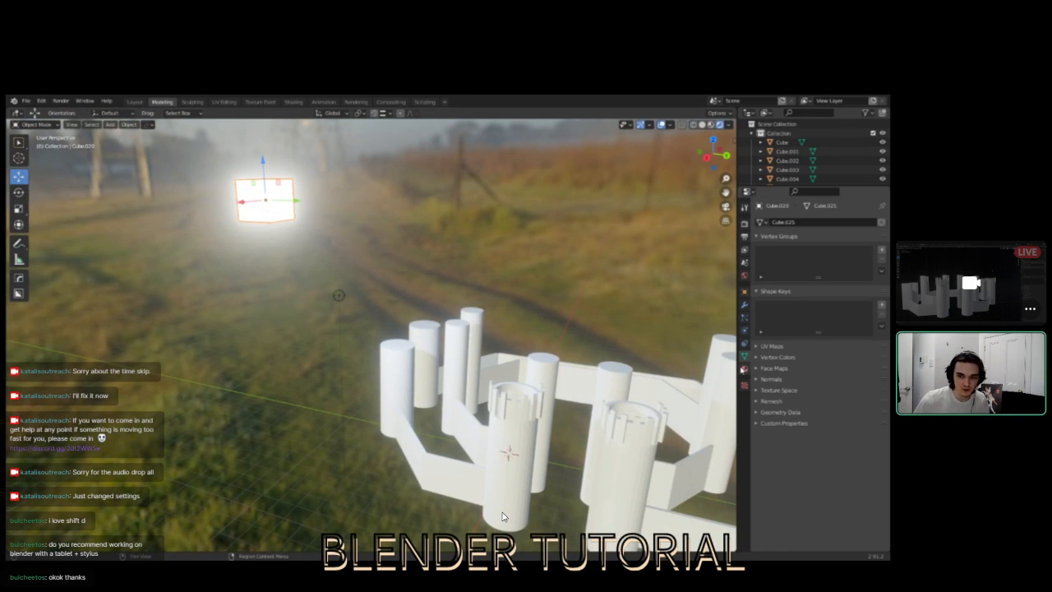
pyautogui.click(745, 369)
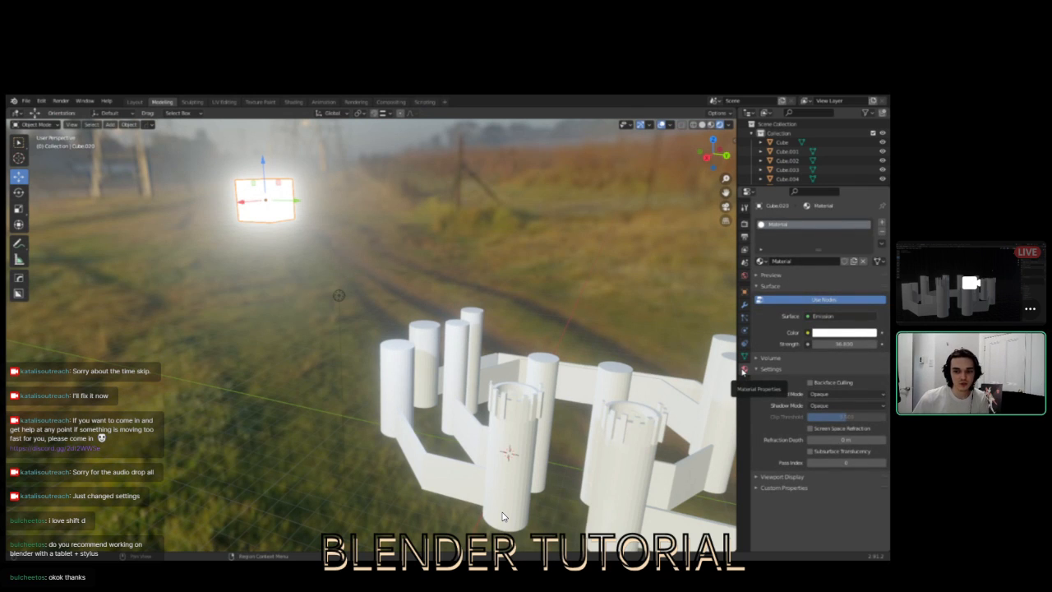
pyautogui.click(293, 101)
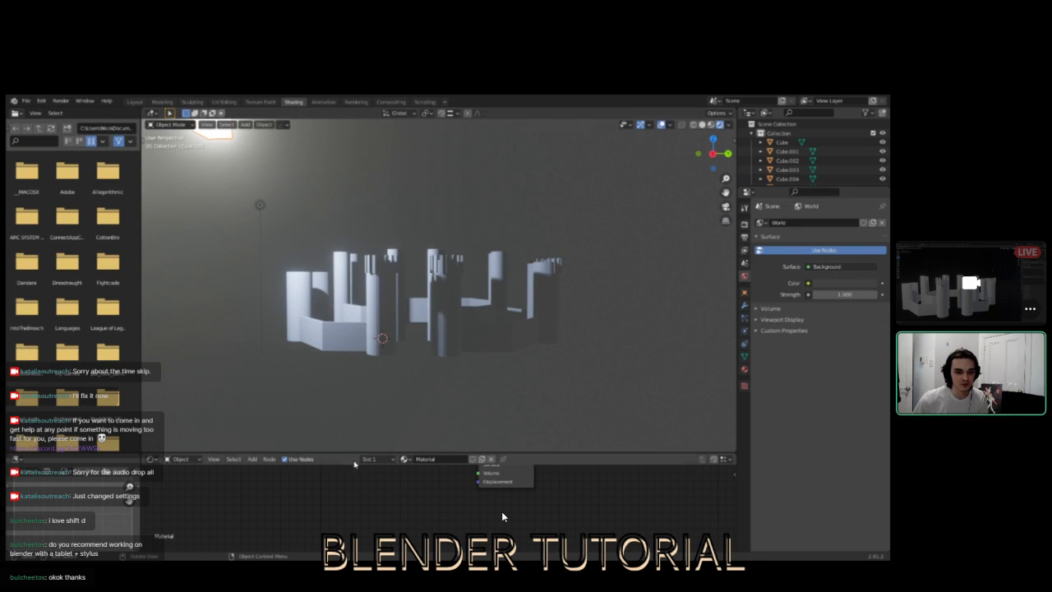
pyautogui.moveTo(346, 453); pyautogui.dragTo(342, 314)
pyautogui.moveTo(363, 353); pyautogui.dragTo(429, 373)
pyautogui.click(441, 384)
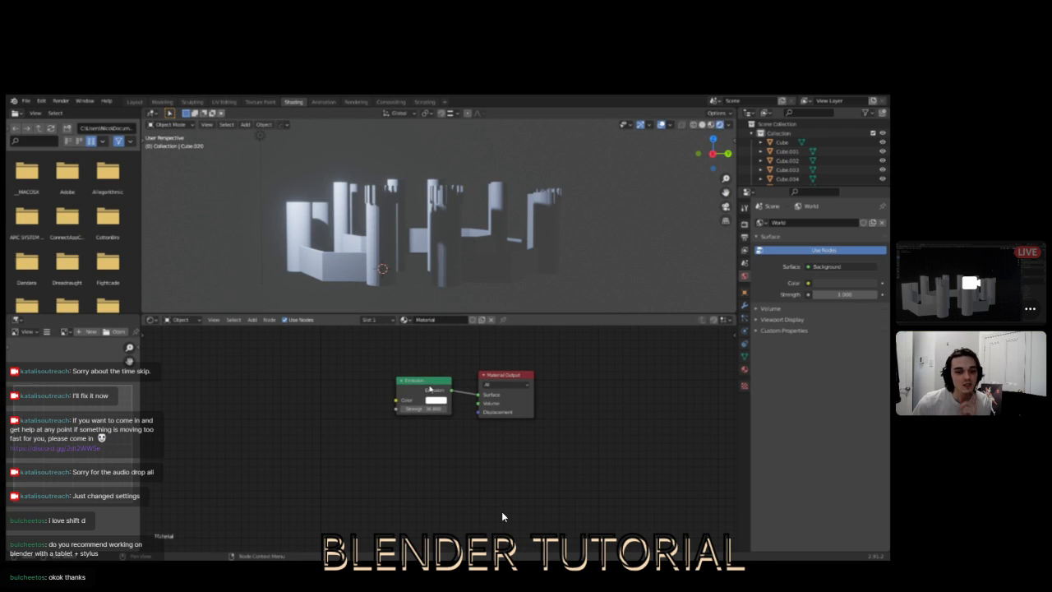
# - Tint the cube's emission colour pale blue and check its glow over the castle
pyautogui.click(436, 400)
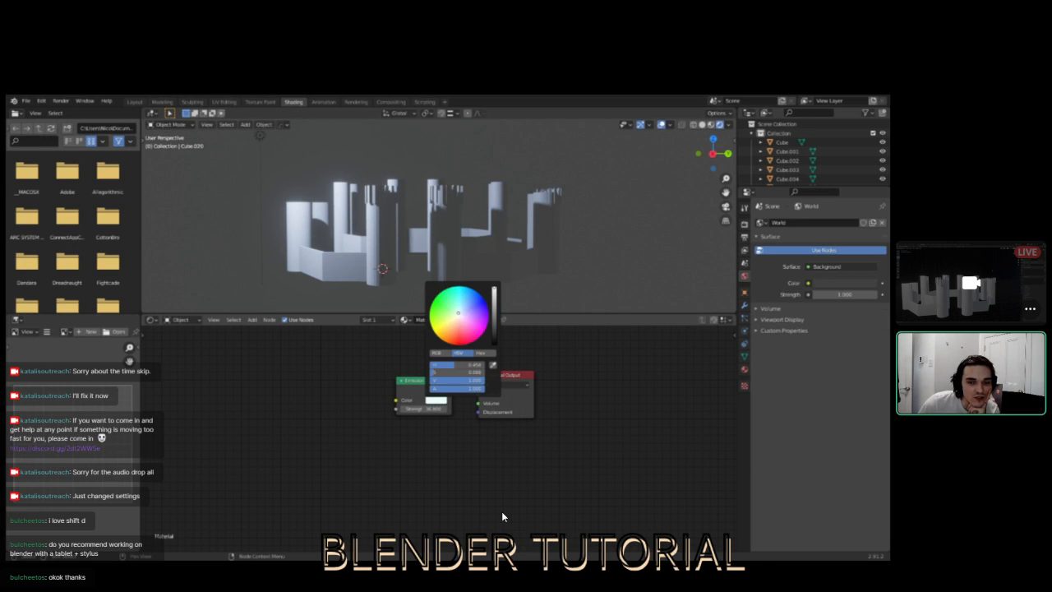
pyautogui.scroll(-4, 435, 245)
pyautogui.scroll(1, 436, 245)
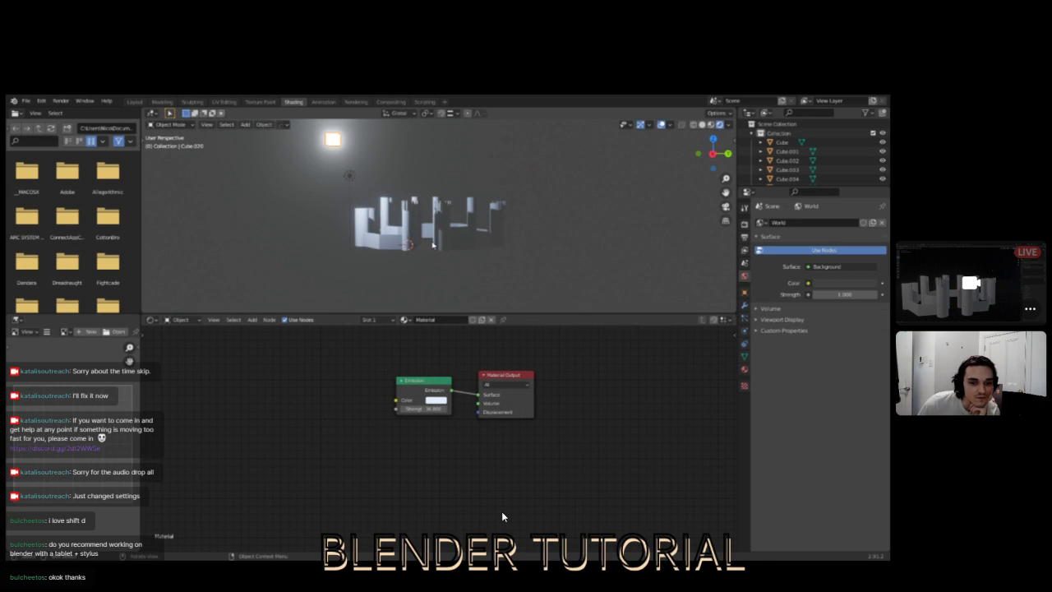
pyautogui.click(437, 401)
pyautogui.moveTo(462, 311); pyautogui.dragTo(465, 309)
pyautogui.moveTo(431, 174); pyautogui.dragTo(398, 207, button='middle')
pyautogui.scroll(2, 374, 196)
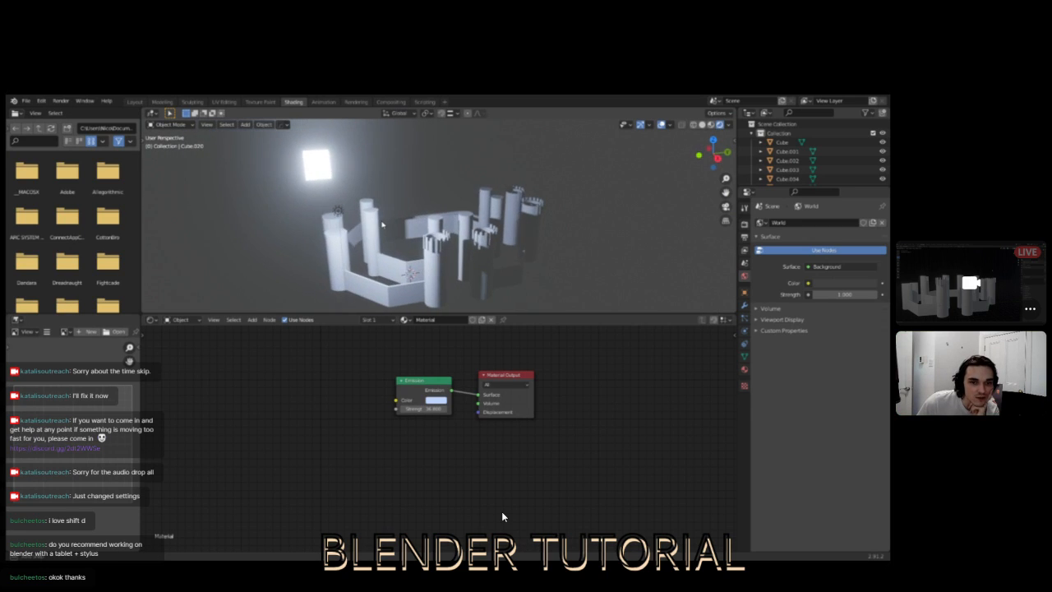
# - Change the cube's emission colour to a warm, pale cream
pyautogui.click(436, 401)
pyautogui.click(458, 319)
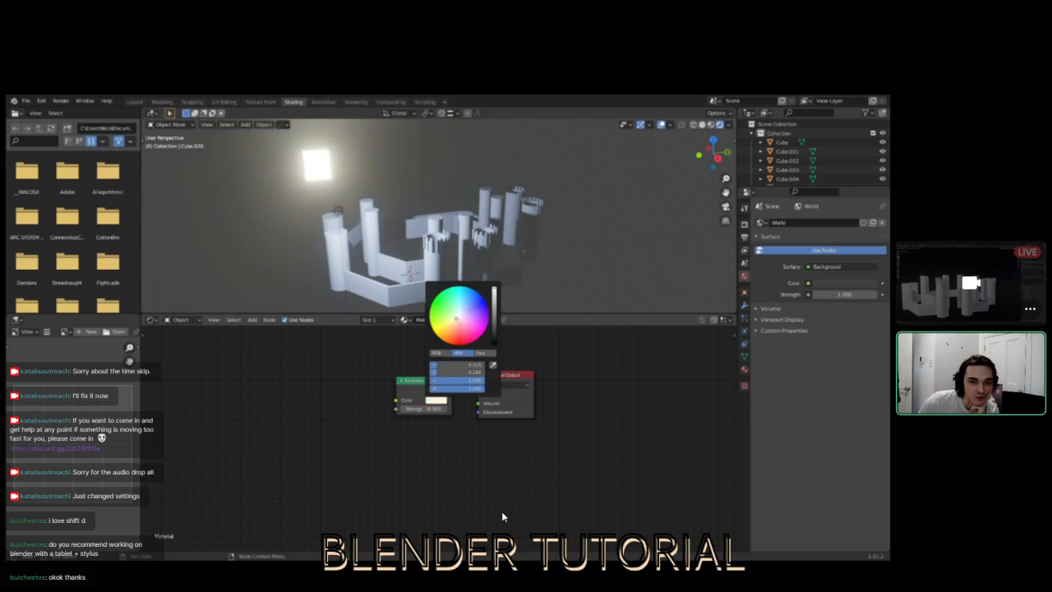
pyautogui.moveTo(456, 318); pyautogui.dragTo(458, 319)
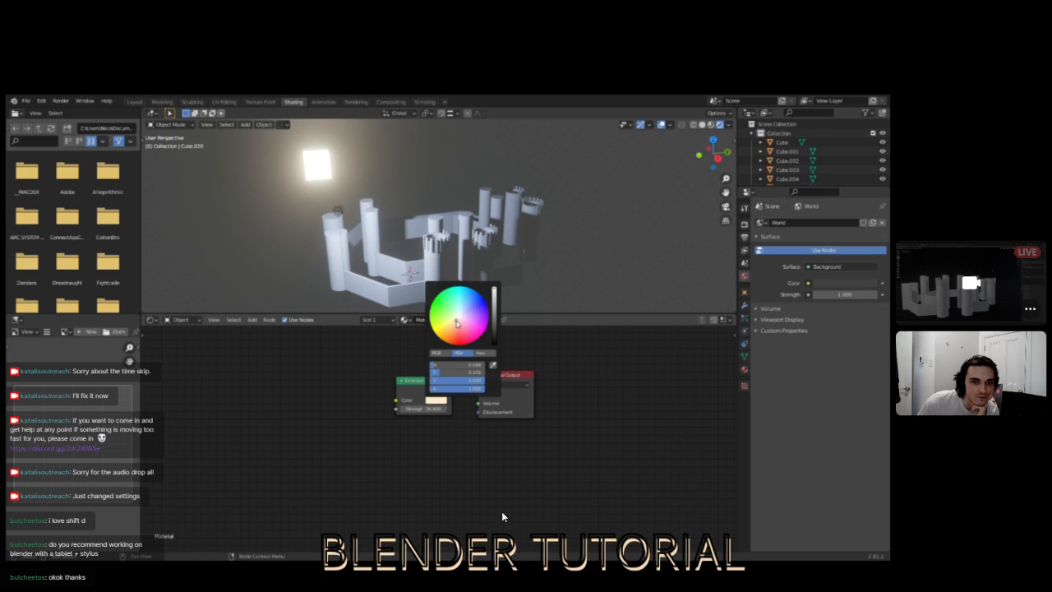
# - Set the point light's colour to a very pale yellow to match the cube's warm glow
pyautogui.click(338, 212)
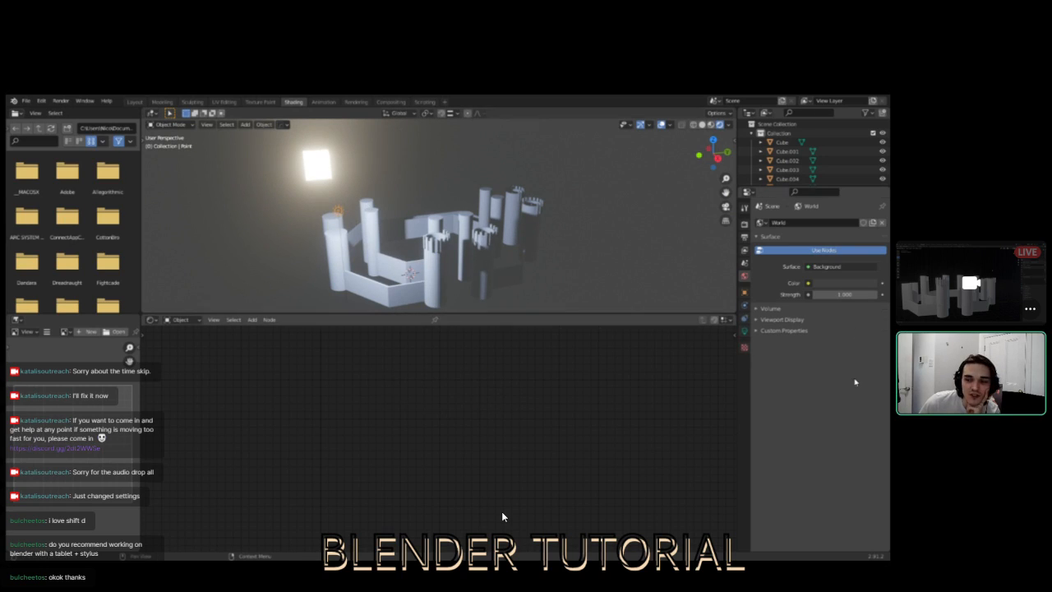
pyautogui.click(842, 285)
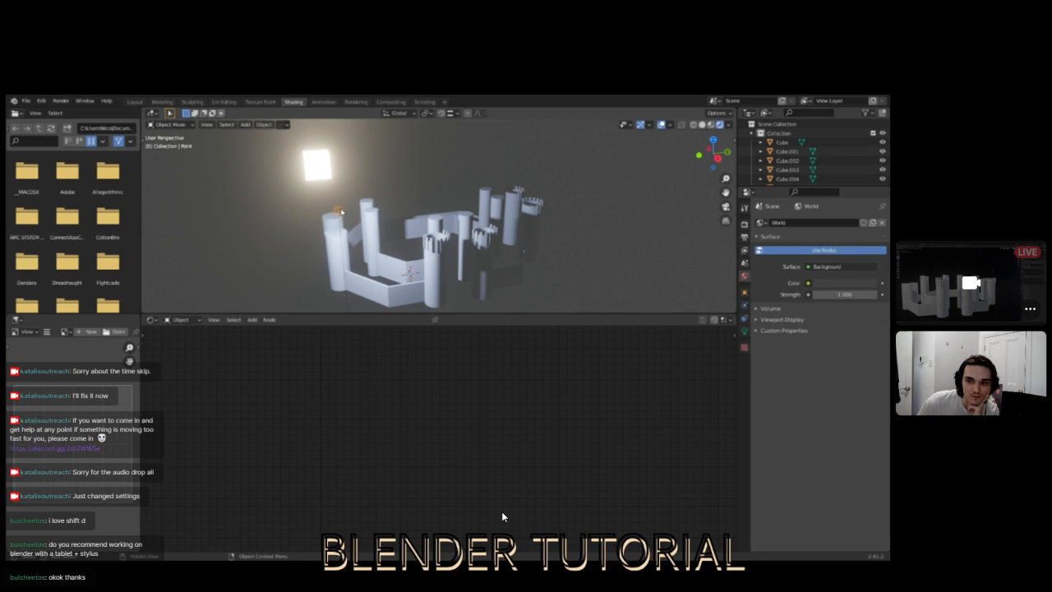
pyautogui.click(744, 332)
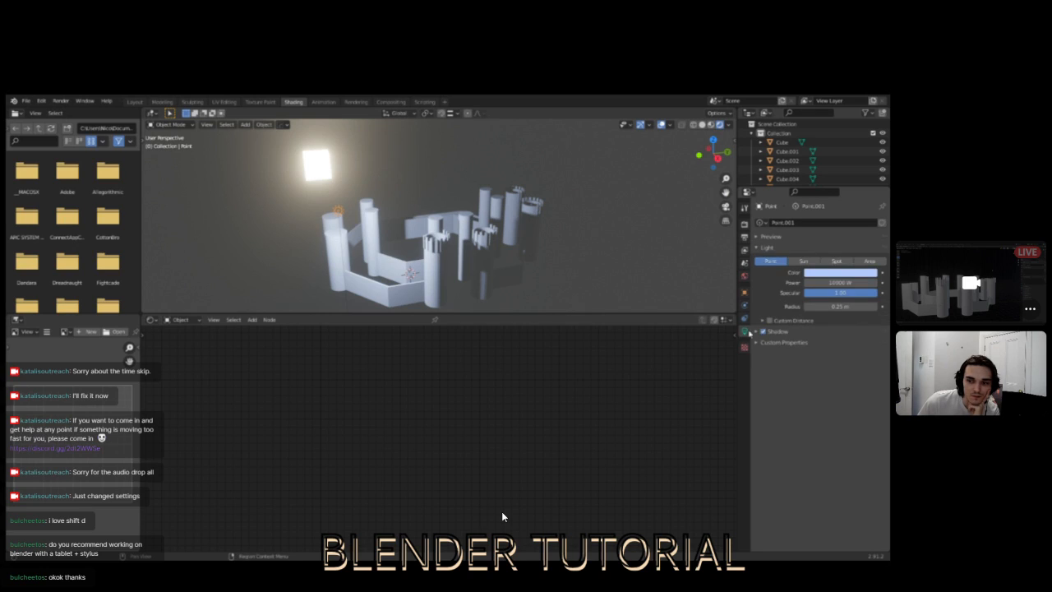
pyautogui.click(836, 273)
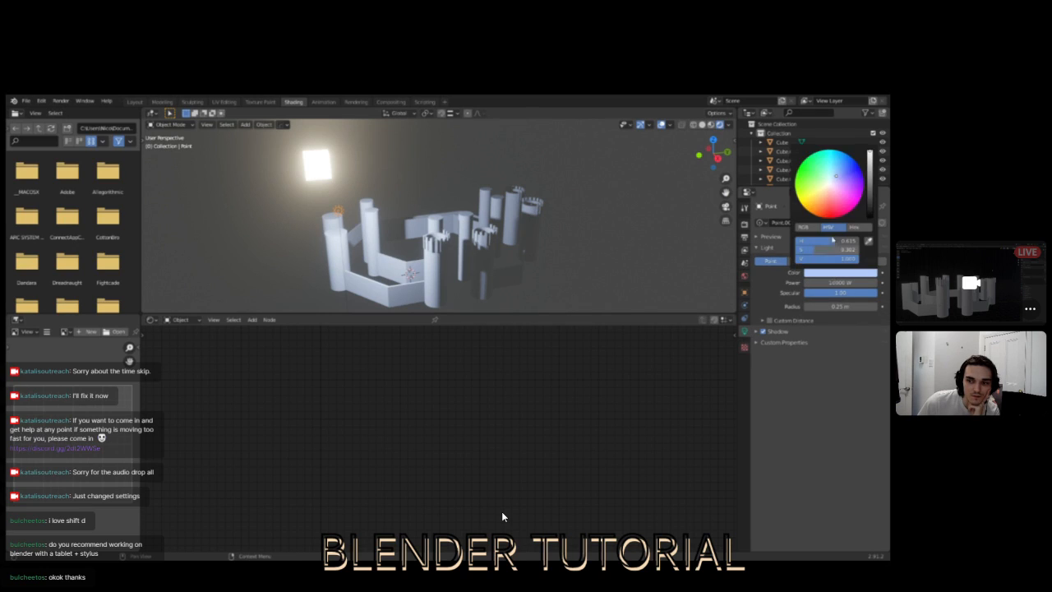
pyautogui.click(827, 187)
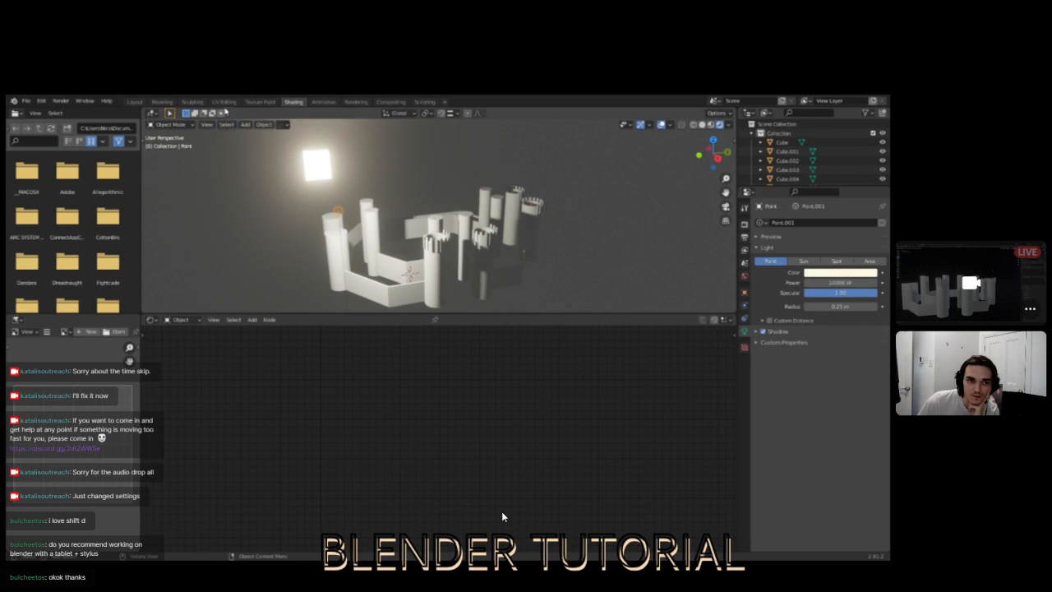
# - Return to the Modeling workspace and view the lit castle against the meadow horizon from a low angle
pyautogui.click(139, 102)
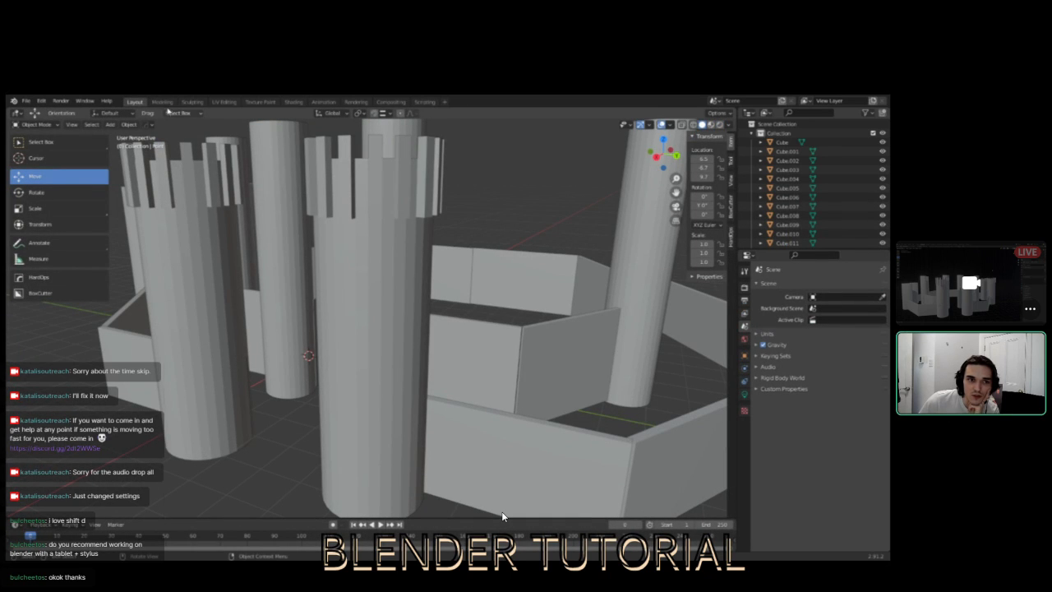
pyautogui.click(163, 103)
pyautogui.moveTo(428, 287); pyautogui.dragTo(320, 277, button='middle')
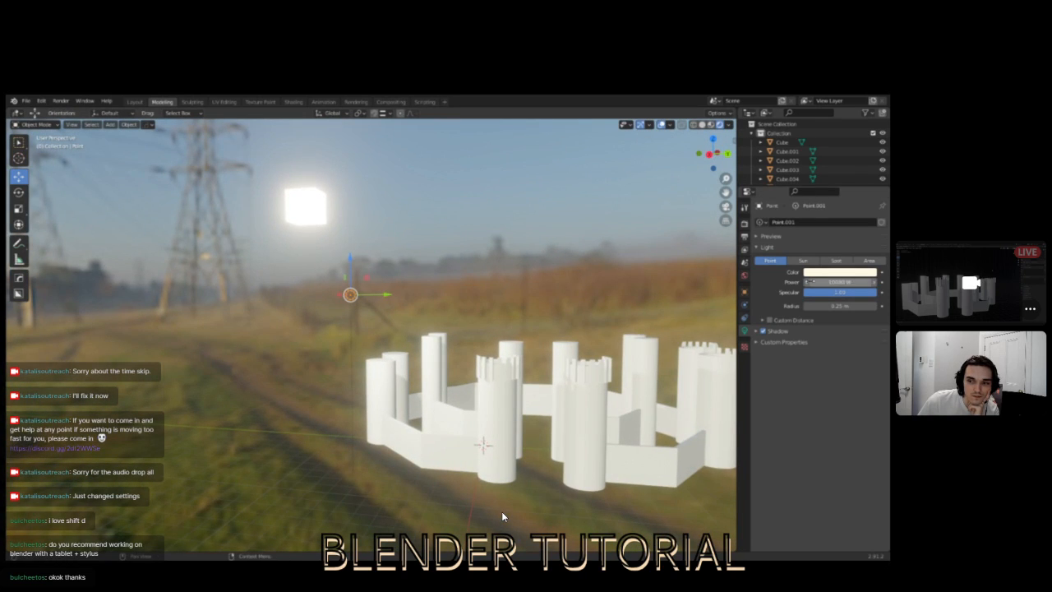
# - Set the point light's power to 5000 W
pyautogui.moveTo(840, 283); pyautogui.dragTo(822, 282)
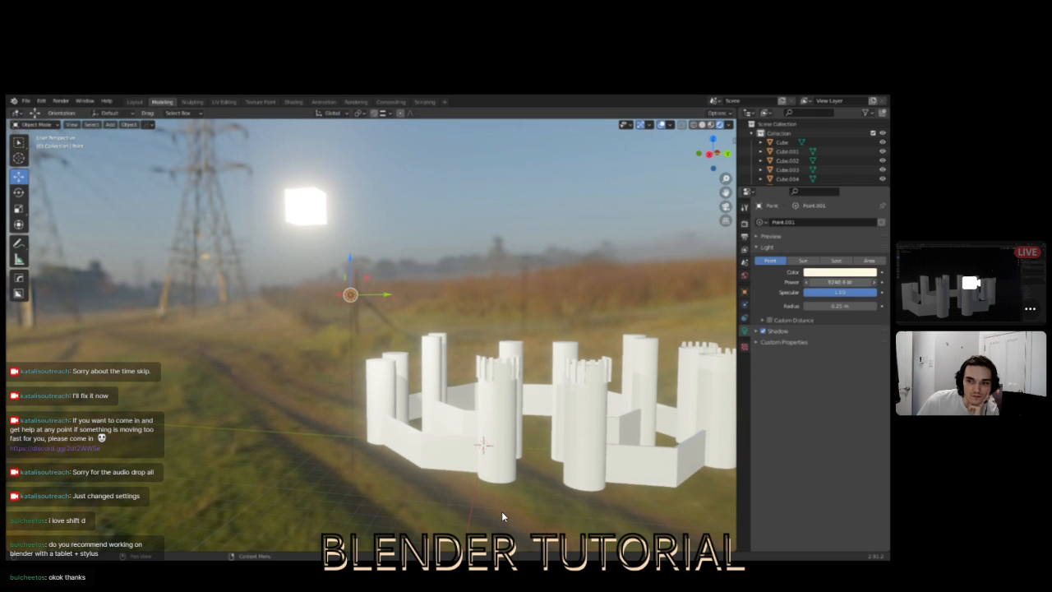
pyautogui.moveTo(822, 282); pyautogui.dragTo(814, 283)
pyautogui.moveTo(403, 477); pyautogui.dragTo(707, 329)
pyautogui.click(630, 285)
pyautogui.moveTo(629, 285); pyautogui.dragTo(486, 317, button='middle')
pyautogui.click(839, 272)
pyautogui.click(841, 282)
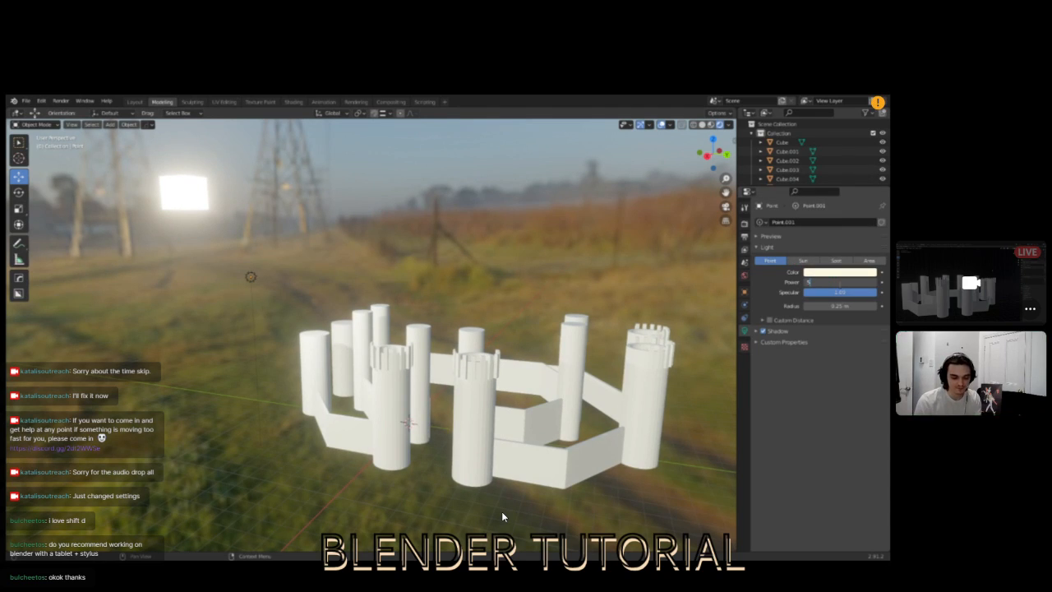
pyautogui.press('Return')
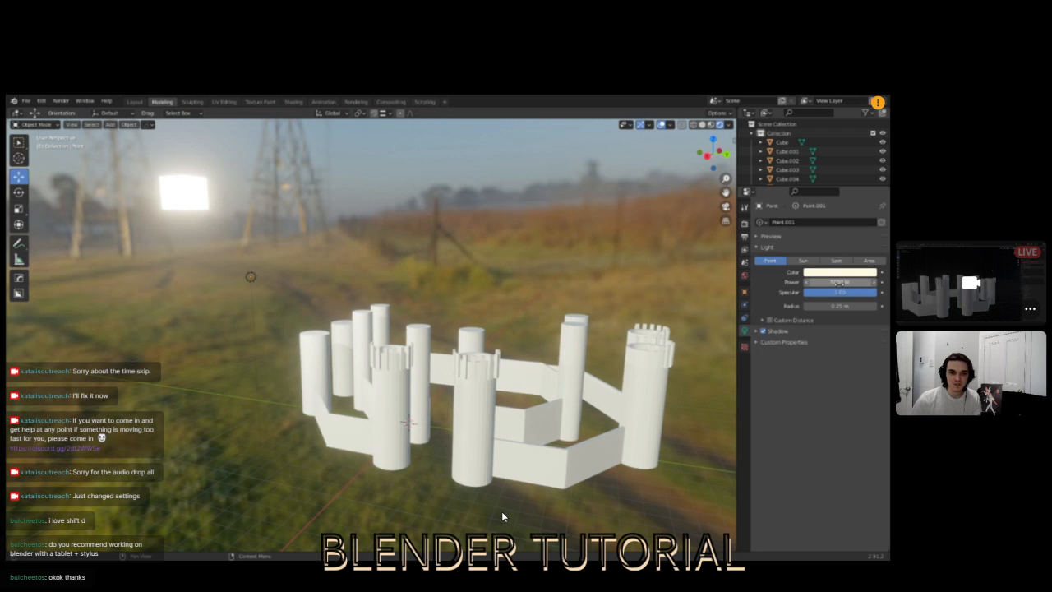
# - Examine the glowing cube and the castle from several angles under the adjusted point light
pyautogui.moveTo(369, 295)
pyautogui.mouseDown(button='middle')
pyautogui.moveTo(366, 256)
pyautogui.moveTo(411, 319)
pyautogui.moveTo(371, 283)
pyautogui.mouseUp(button='middle')
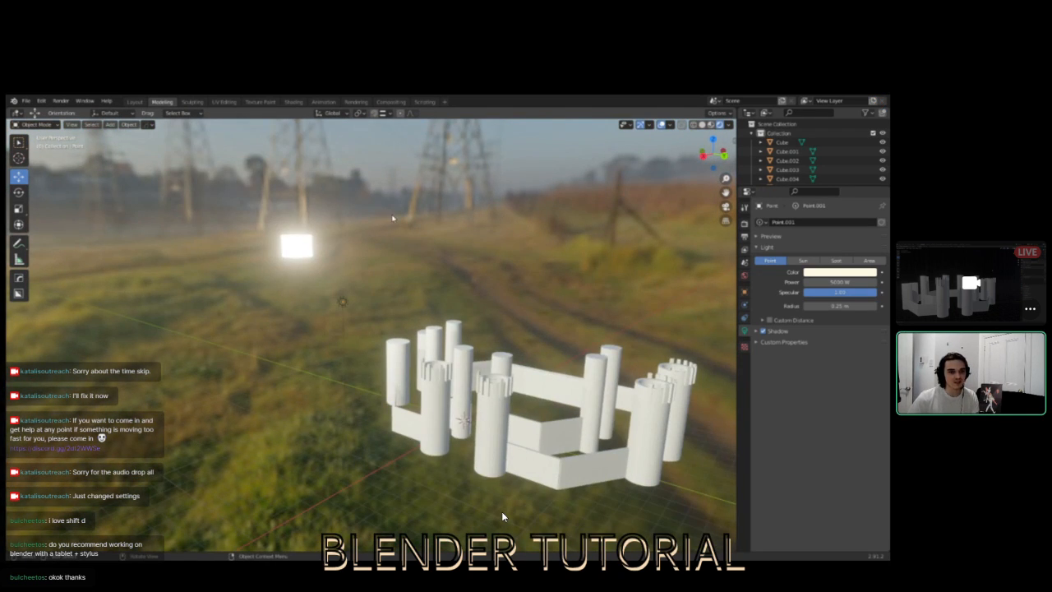
pyautogui.moveTo(393, 218); pyautogui.dragTo(413, 224, button='middle')
pyautogui.scroll(1, 353, 235)
pyautogui.click(283, 242)
pyautogui.scroll(2, 315, 277)
pyautogui.moveTo(315, 277); pyautogui.dragTo(352, 326, button='middle')
pyautogui.keyDown('shift'); pyautogui.moveTo(481, 366); pyautogui.dragTo(457, 304, button='middle'); pyautogui.keyUp('shift')
pyautogui.scroll(1, 320, 312)
pyautogui.scroll(-4, 399, 352)
# - Box-select all castle walls and towers and try to join them into one object
pyautogui.moveTo(563, 209); pyautogui.dragTo(250, 483)
pyautogui.moveTo(359, 343); pyautogui.dragTo(407, 335, button='middle')
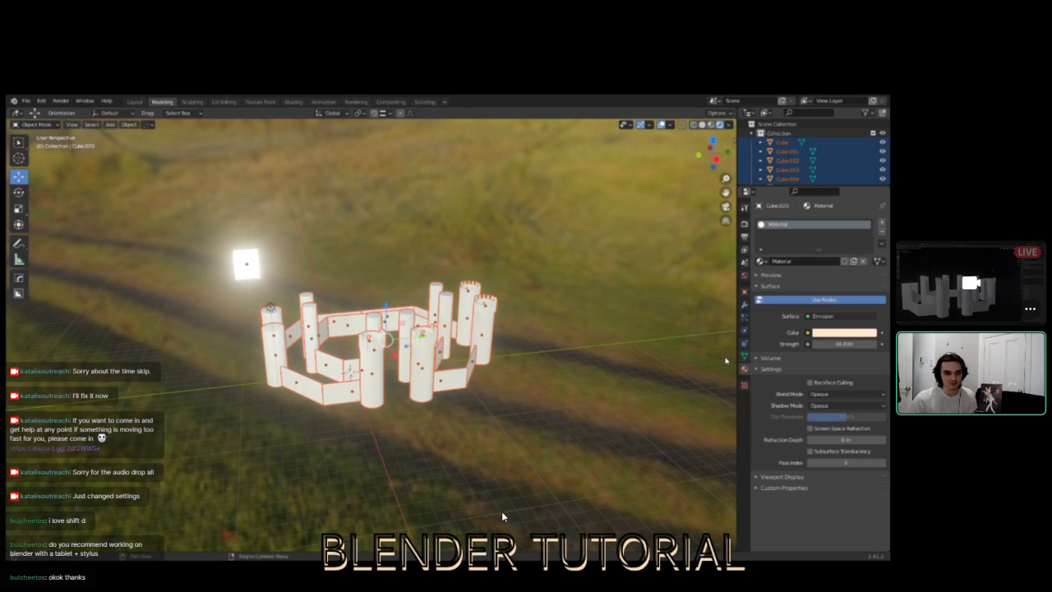
pyautogui.moveTo(407, 240); pyautogui.dragTo(572, 264, button='middle')
pyautogui.moveTo(579, 222); pyautogui.dragTo(264, 471)
pyautogui.moveTo(268, 460); pyautogui.dragTo(380, 350, button='middle')
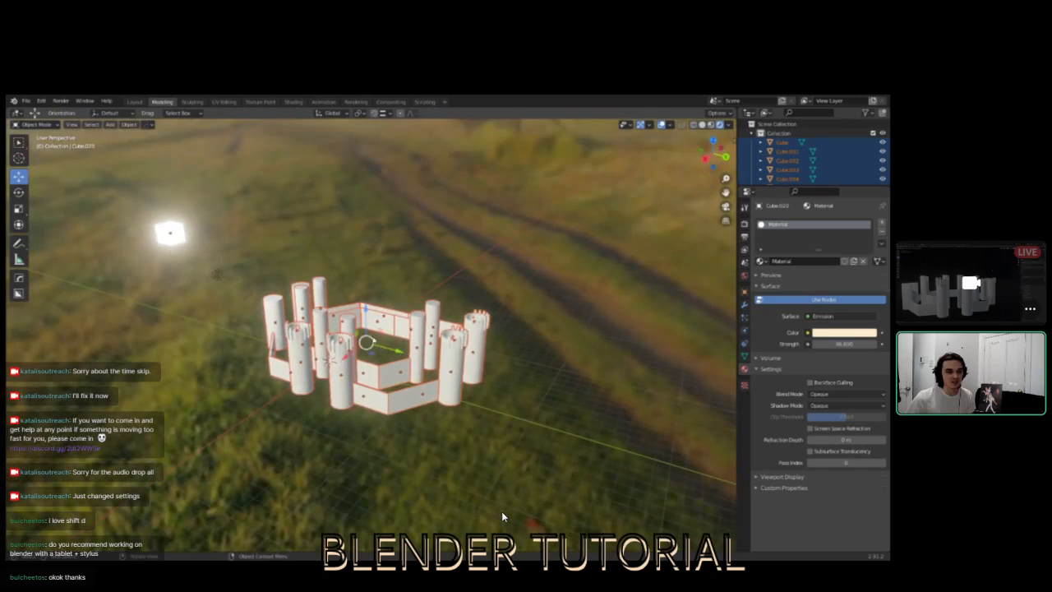
pyautogui.scroll(5, 503, 516)
pyautogui.scroll(-2, 503, 516)
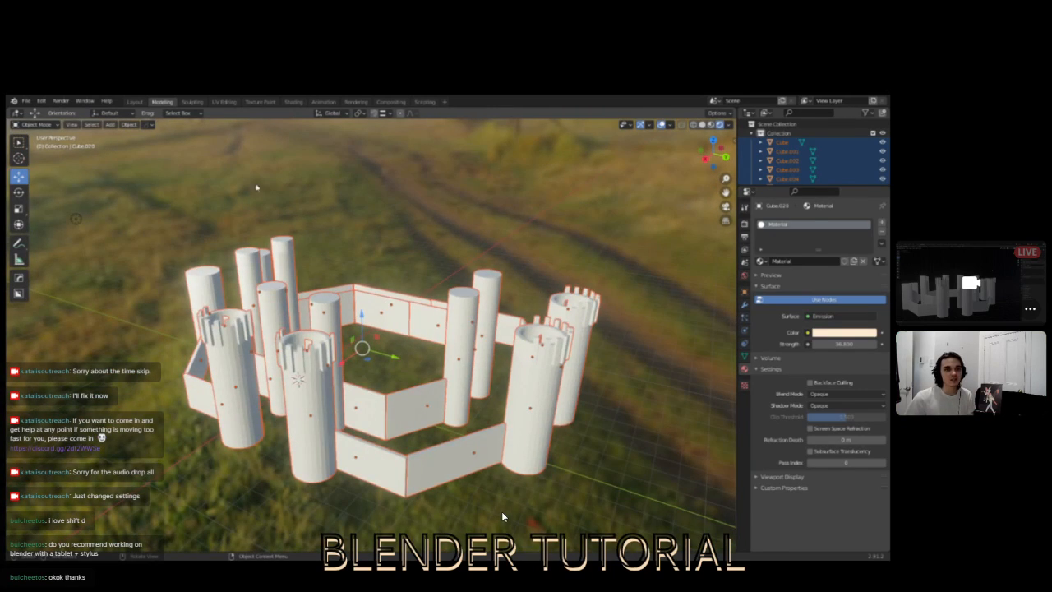
pyautogui.click(130, 124)
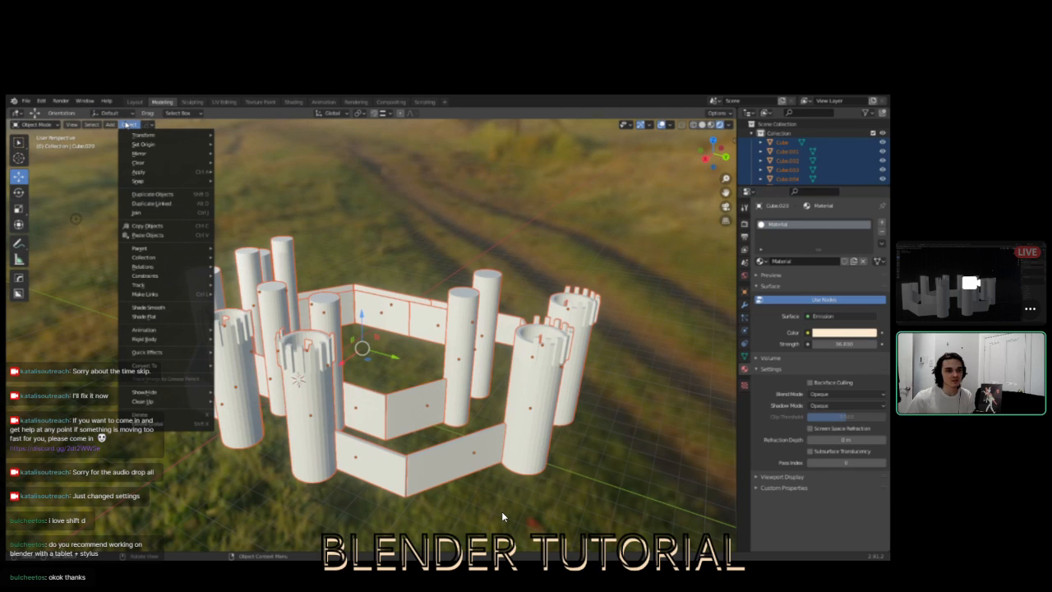
pyautogui.click(155, 215)
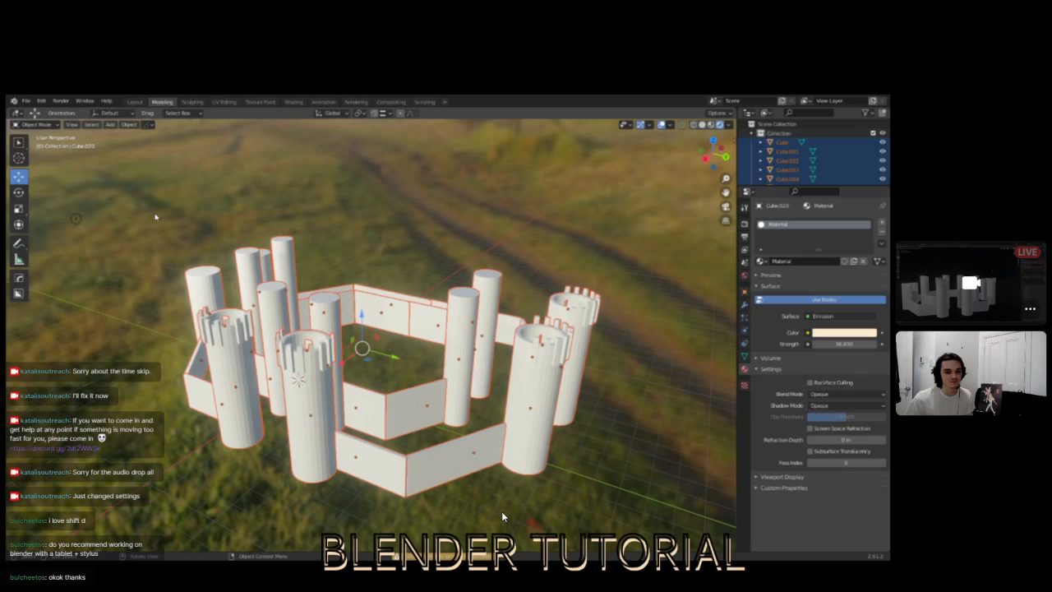
# - Make a castle piece the active object, reselect all walls and towers, and join them into a single mesh
pyautogui.moveTo(195, 227); pyautogui.dragTo(411, 244, button='middle')
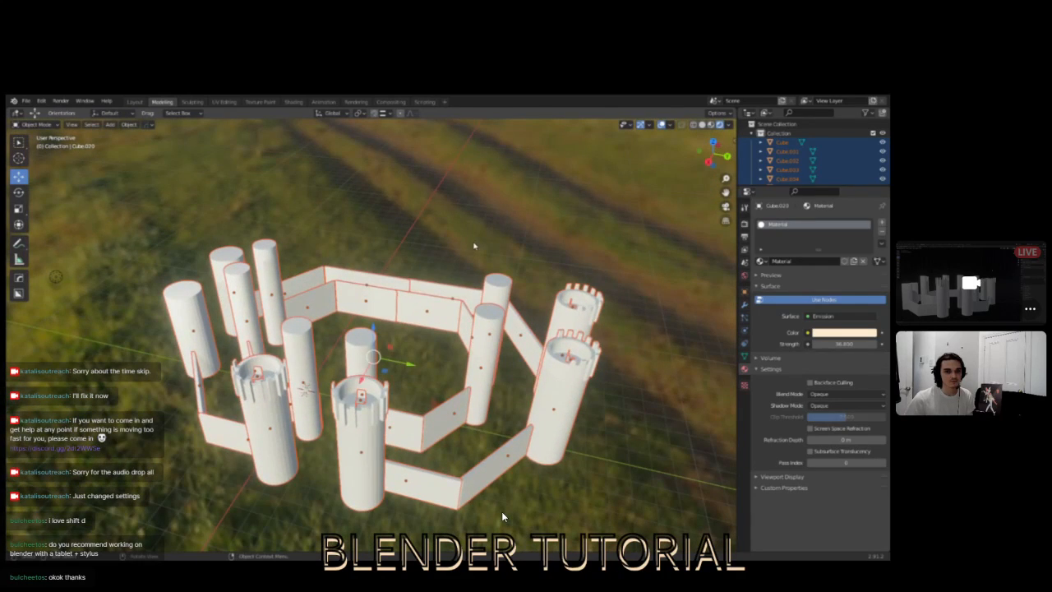
pyautogui.click(475, 244)
pyautogui.click(429, 299)
pyautogui.moveTo(655, 260); pyautogui.dragTo(187, 511)
pyautogui.moveTo(292, 442); pyautogui.dragTo(333, 417, button='middle')
pyautogui.hotkey('ctrl', 'j')
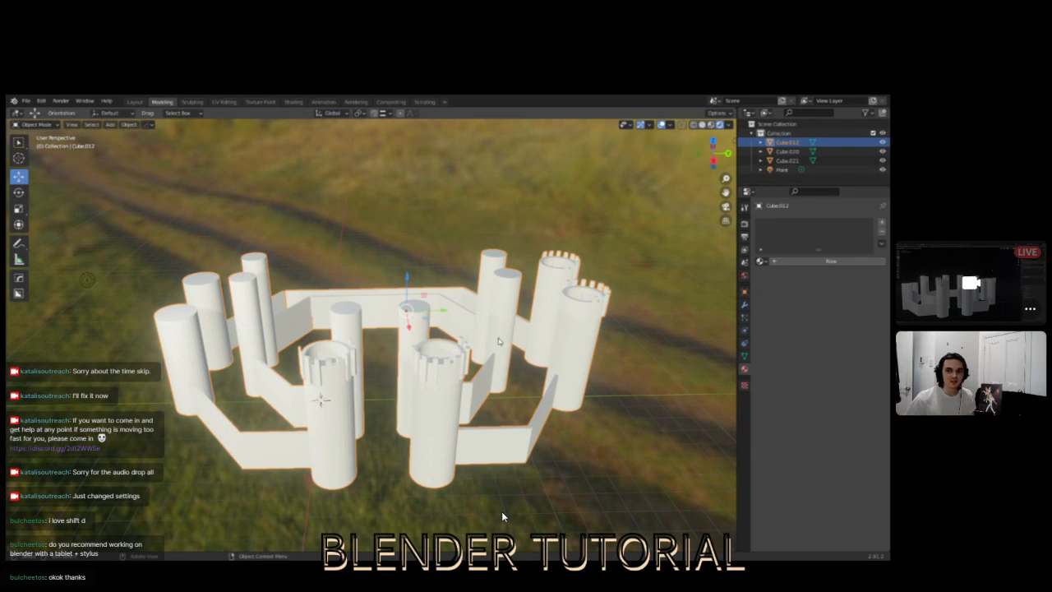
# - Create a new material for the joined castle in the Shading workspace and rearrange its Principled BSDF and Material Output nodes
pyautogui.moveTo(550, 359); pyautogui.dragTo(199, 358, button='middle')
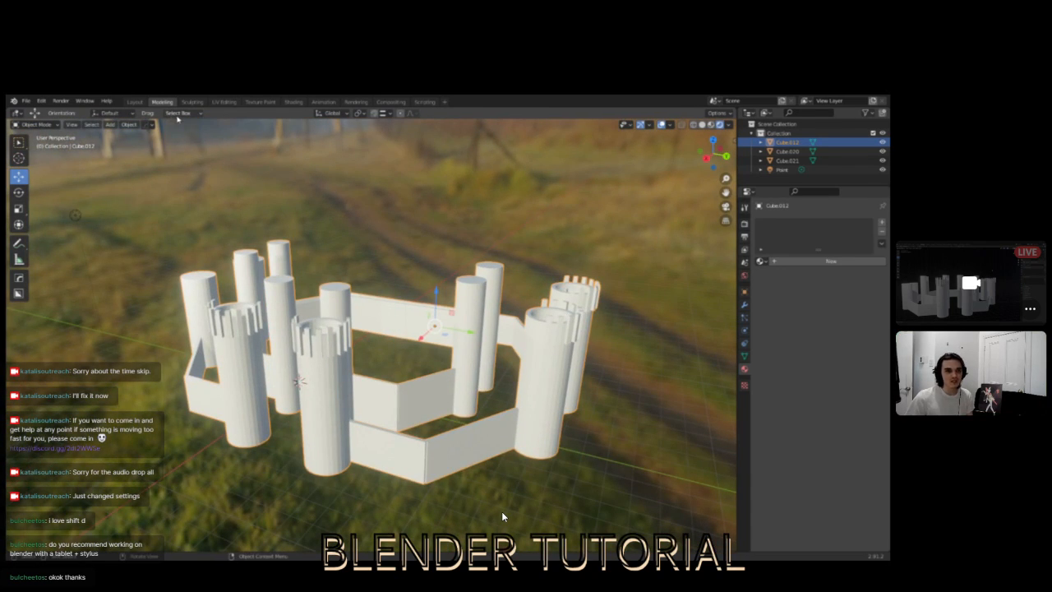
pyautogui.click(293, 101)
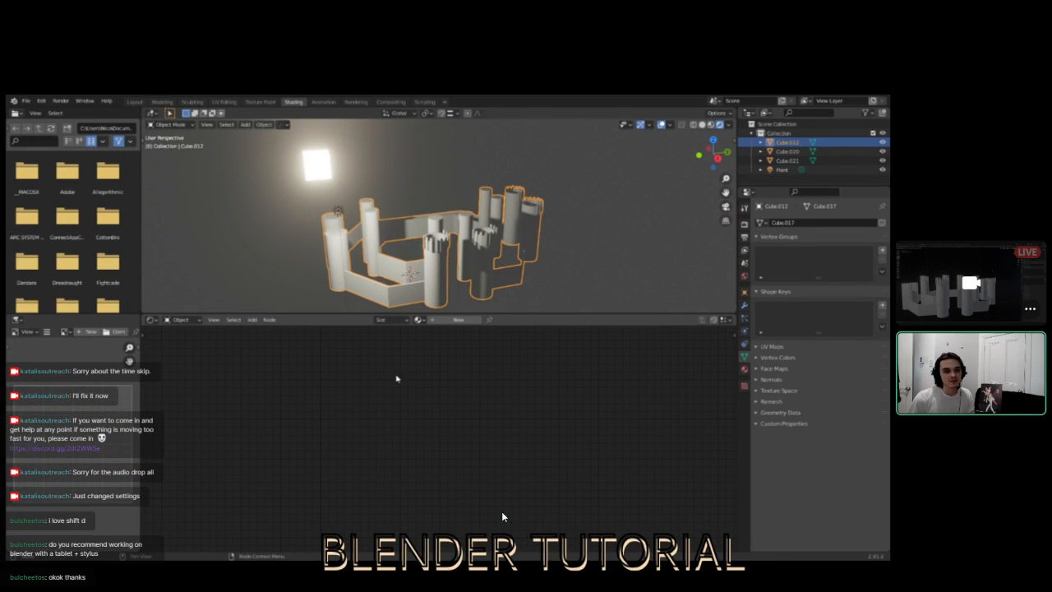
pyautogui.click(448, 321)
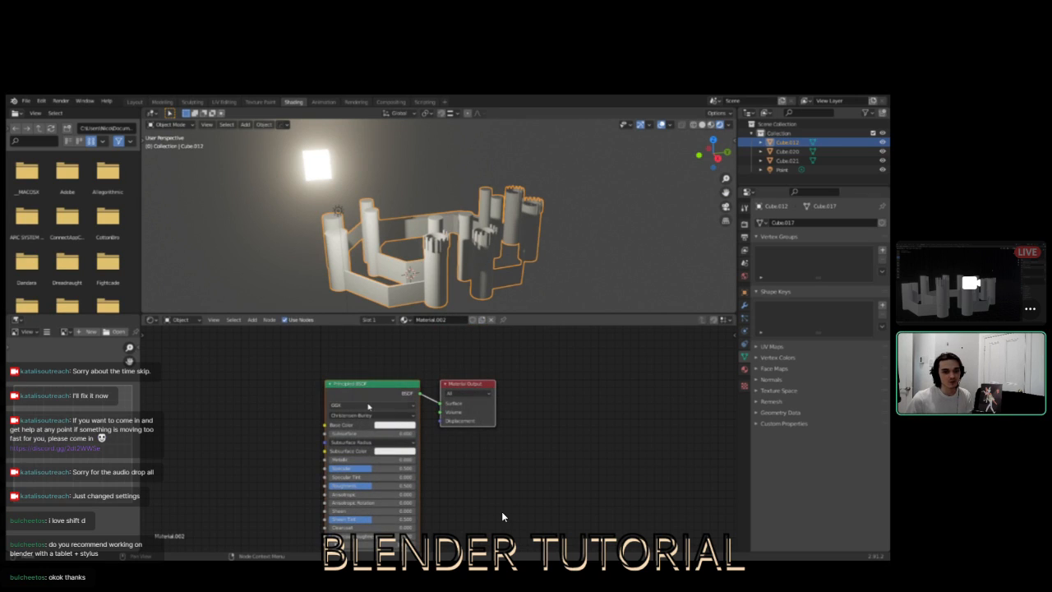
pyautogui.moveTo(371, 397); pyautogui.dragTo(375, 370)
pyautogui.click(546, 422)
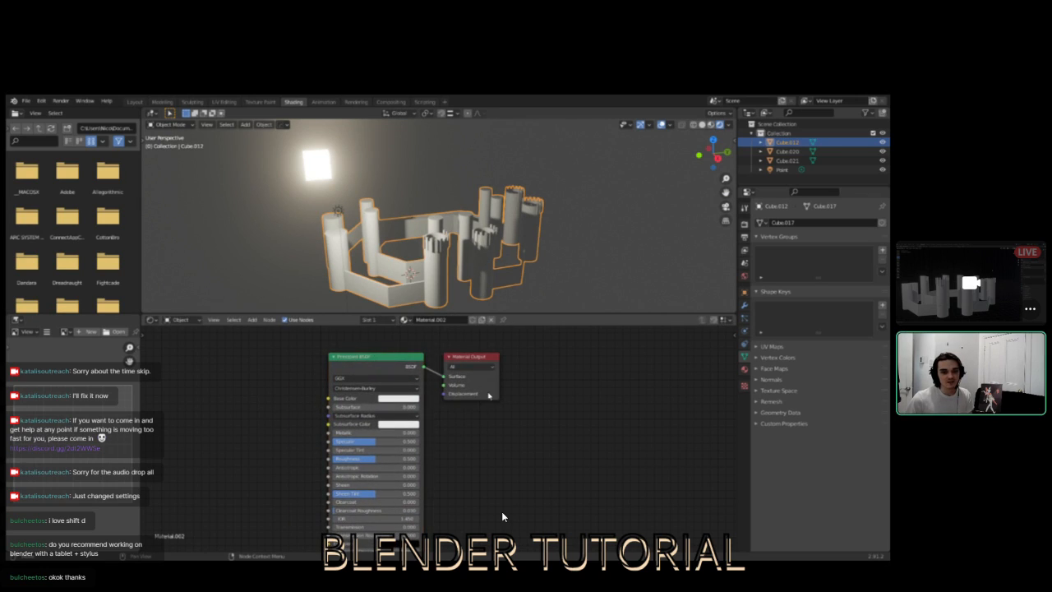
pyautogui.moveTo(464, 360); pyautogui.dragTo(490, 352)
pyautogui.moveTo(354, 356); pyautogui.dragTo(368, 343)
pyautogui.moveTo(467, 468)
pyautogui.mouseDown(button='middle')
pyautogui.moveTo(470, 442)
pyautogui.moveTo(459, 462)
pyautogui.mouseUp(button='middle')
pyautogui.scroll(-1, 423, 452)
pyautogui.scroll(3, 435, 454)
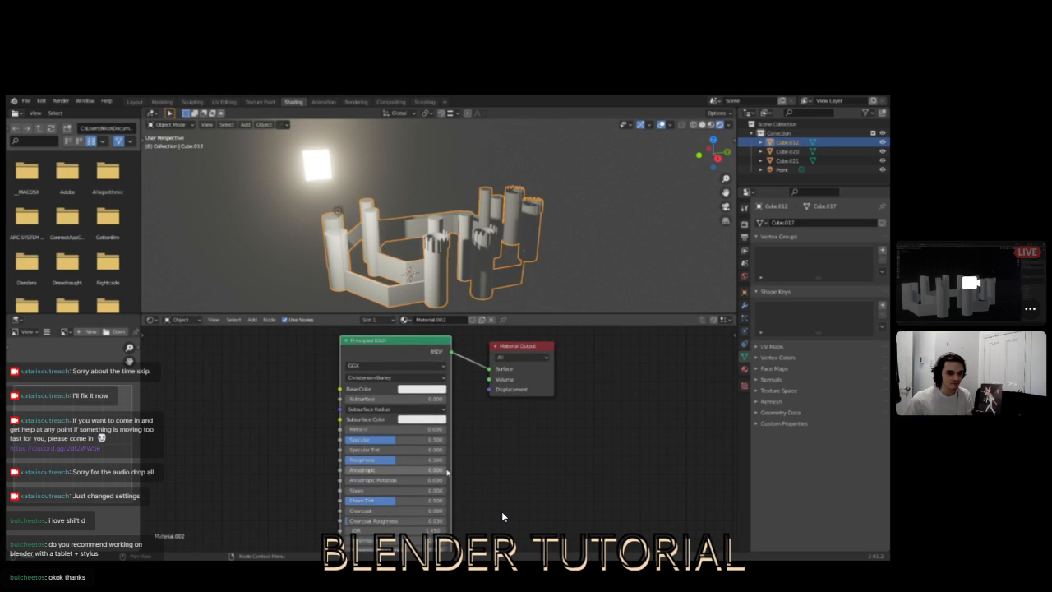
# - Set the castle material's base colour to a light brownish grey and check it on the towers
pyautogui.click(425, 390)
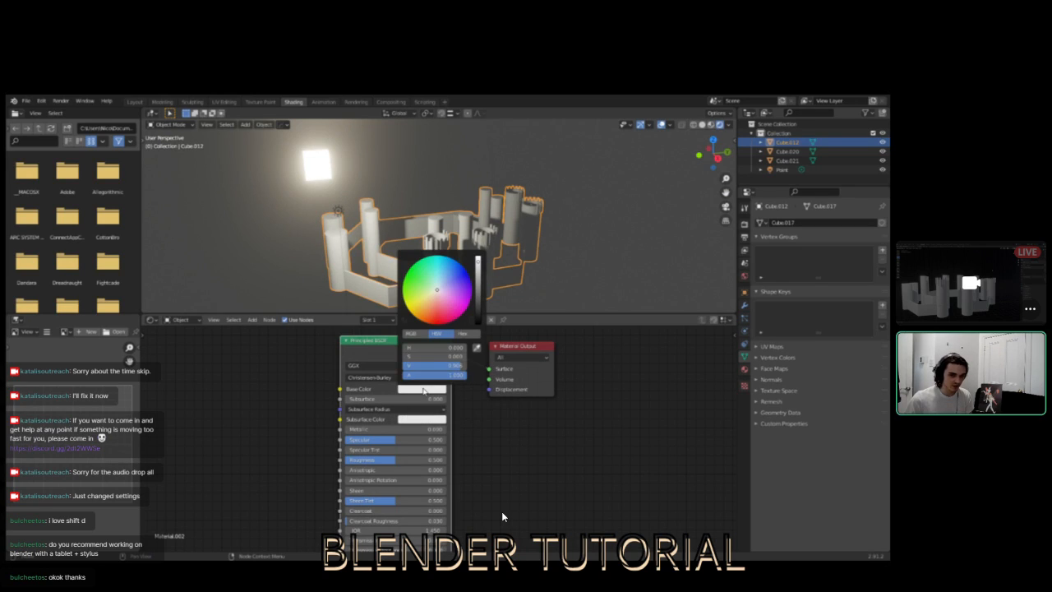
pyautogui.moveTo(477, 275); pyautogui.dragTo(435, 292)
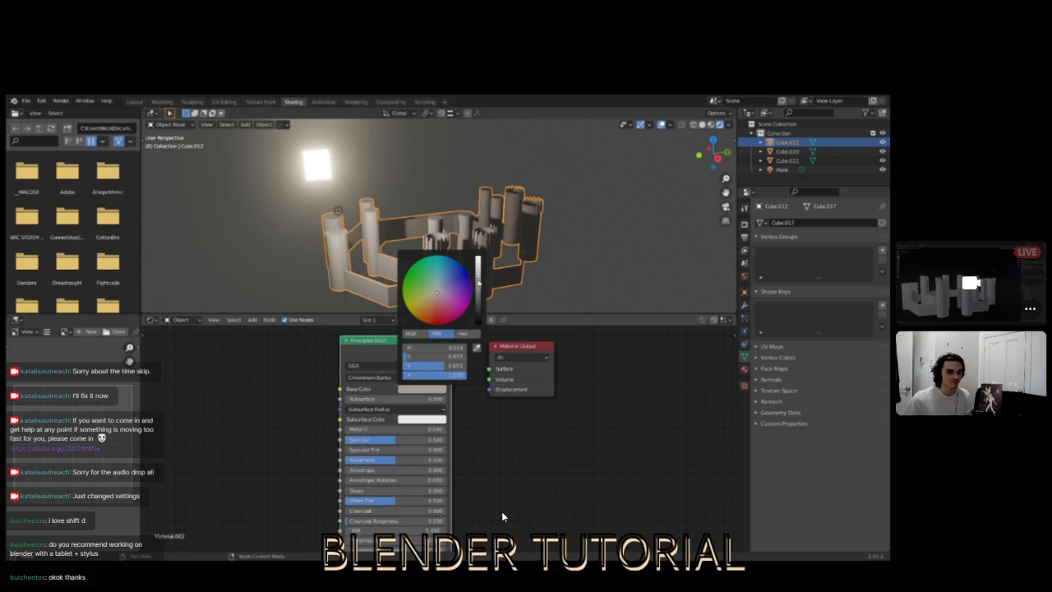
pyautogui.moveTo(478, 280); pyautogui.dragTo(478, 278)
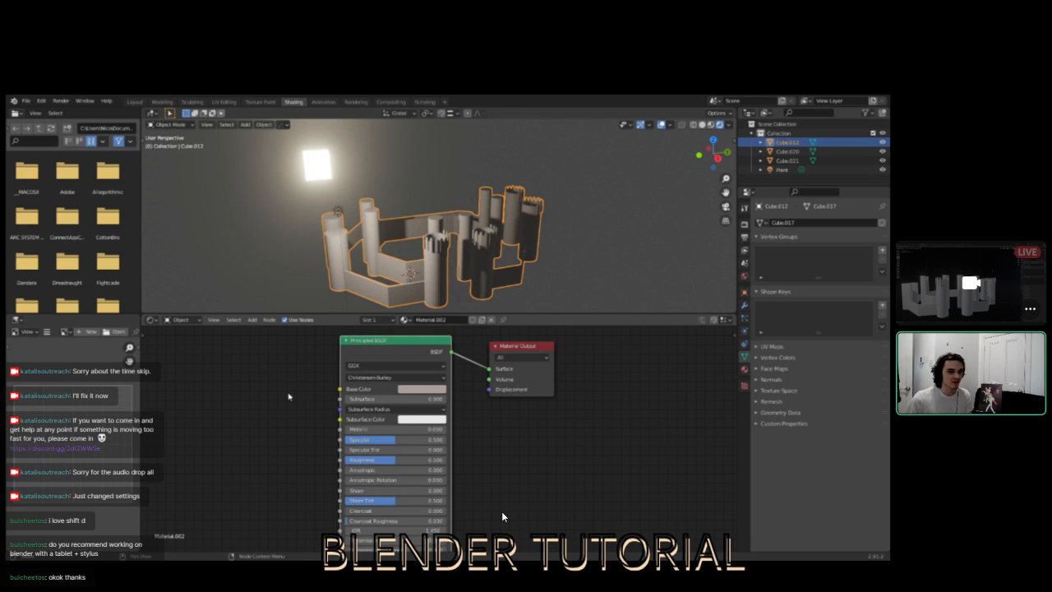
pyautogui.moveTo(521, 435); pyautogui.dragTo(636, 415, button='middle')
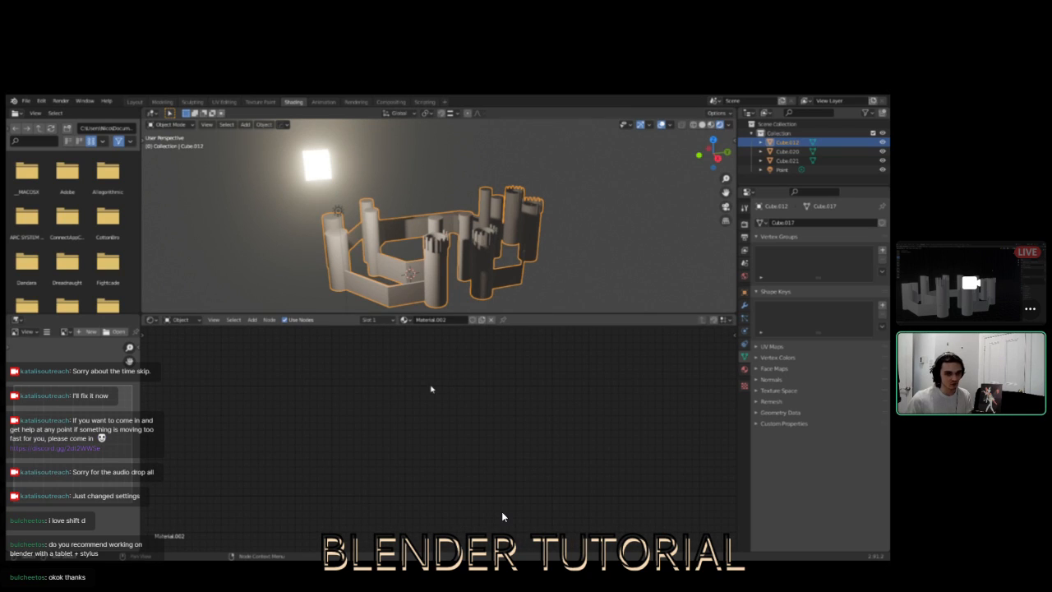
pyautogui.moveTo(524, 259); pyautogui.dragTo(474, 262, button='middle')
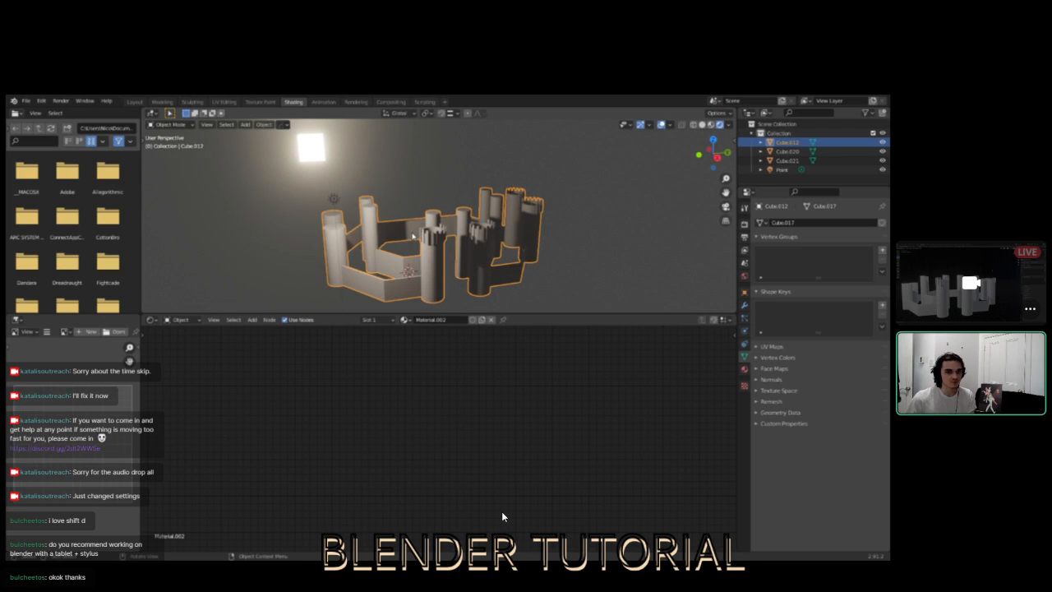
pyautogui.scroll(3, 425, 266)
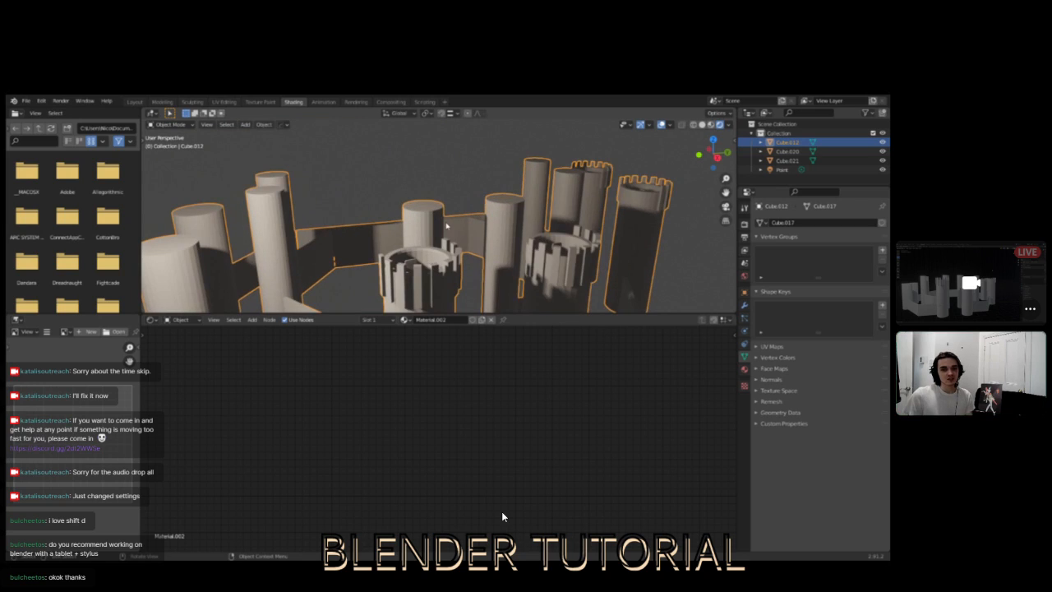
pyautogui.scroll(-1, 444, 262)
pyautogui.moveTo(445, 262); pyautogui.dragTo(442, 285, button='middle')
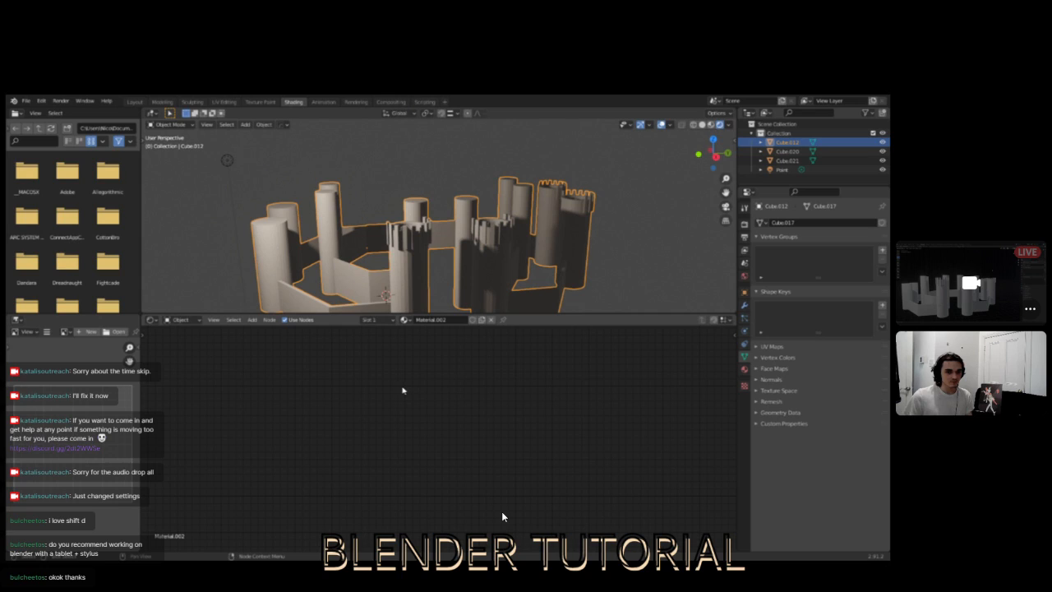
# - Return to the Modeling workspace and switch the castle to Object Mode
pyautogui.click(226, 273)
pyautogui.click(274, 264)
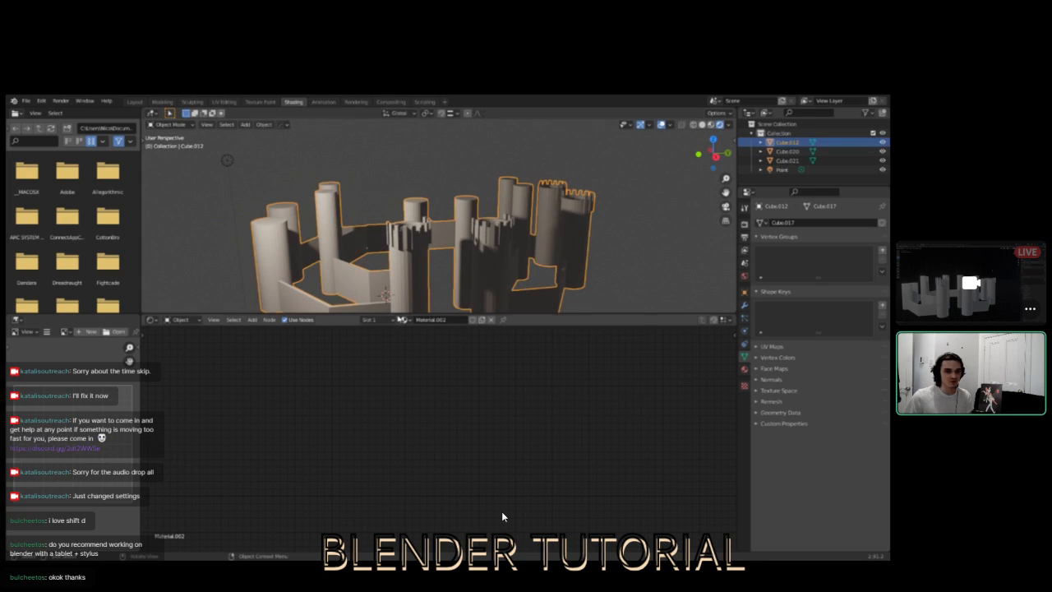
pyautogui.click(134, 102)
pyautogui.click(162, 102)
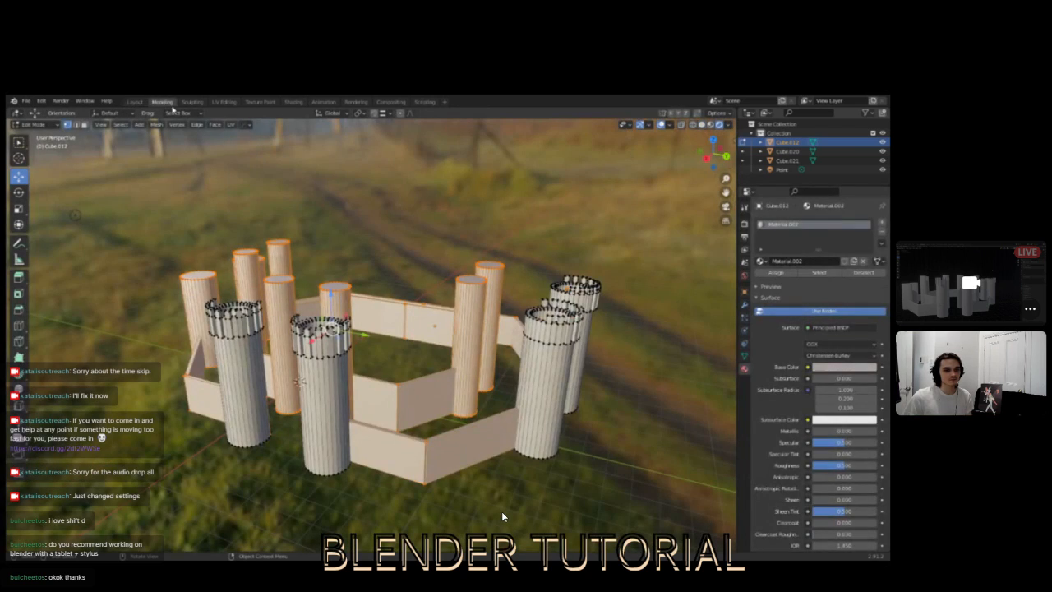
pyautogui.click(53, 126)
pyautogui.click(48, 137)
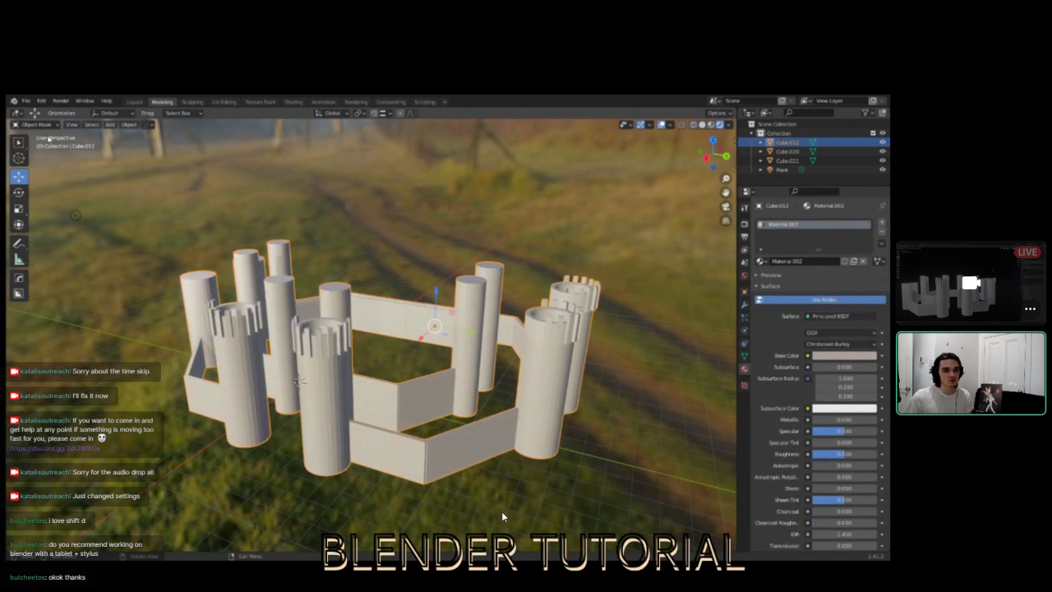
# - Darken the castle material's base colour to a brightness value of 0.427
pyautogui.click(401, 210)
pyautogui.moveTo(286, 259); pyautogui.dragTo(378, 288, button='middle')
pyautogui.press('a')
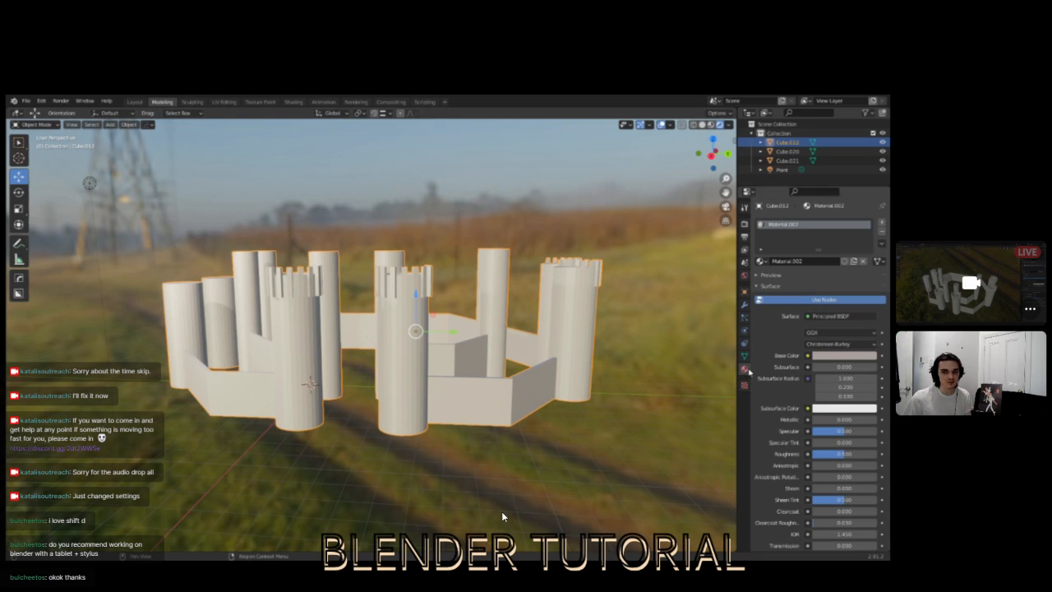
pyautogui.click(842, 356)
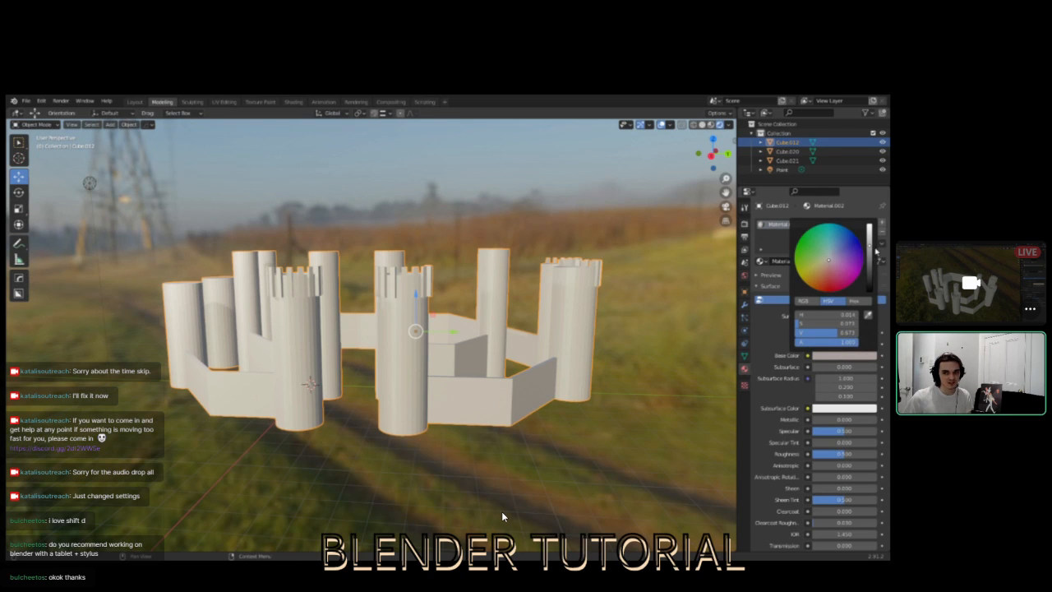
pyautogui.moveTo(870, 246); pyautogui.dragTo(870, 264)
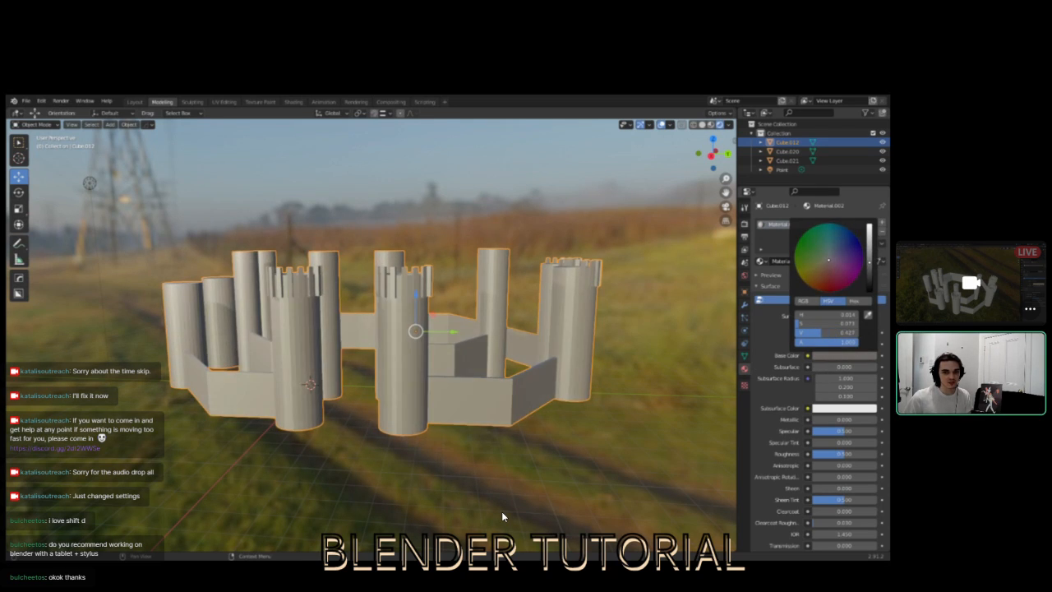
# - Adjust the castle material to a roughness of 0.514, a metallic of about 0.099 and a specular of about 0.69
pyautogui.moveTo(825, 455)
pyautogui.mouseDown()
pyautogui.moveTo(863, 456)
pyautogui.moveTo(814, 456)
pyautogui.moveTo(845, 456)
pyautogui.mouseUp()
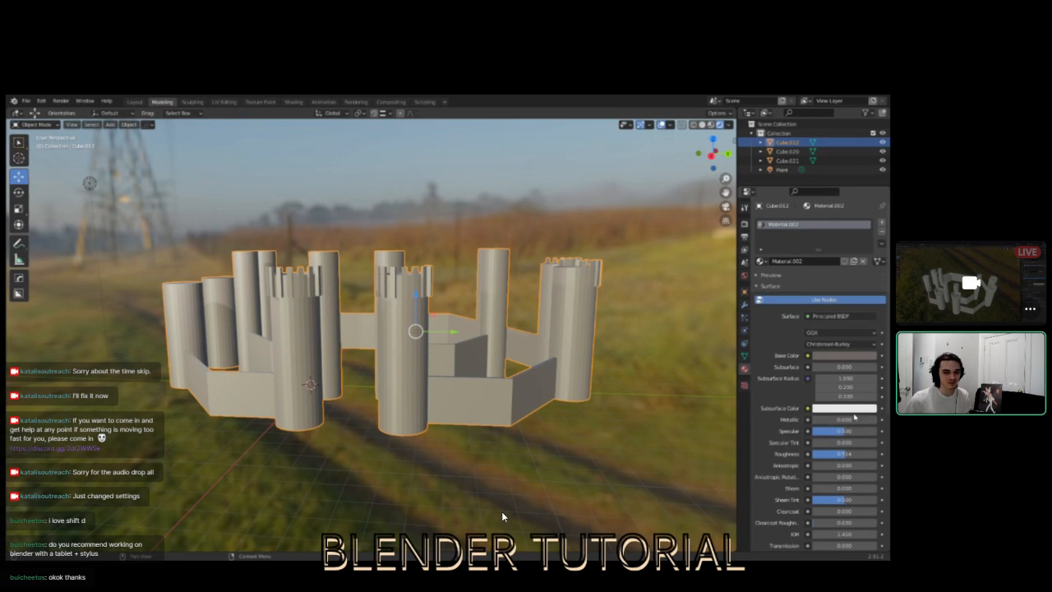
pyautogui.moveTo(816, 419); pyautogui.dragTo(875, 420)
pyautogui.moveTo(415, 296); pyautogui.dragTo(418, 296, button='middle')
pyautogui.scroll(4, 542, 333)
pyautogui.moveTo(543, 333); pyautogui.dragTo(522, 334, button='middle')
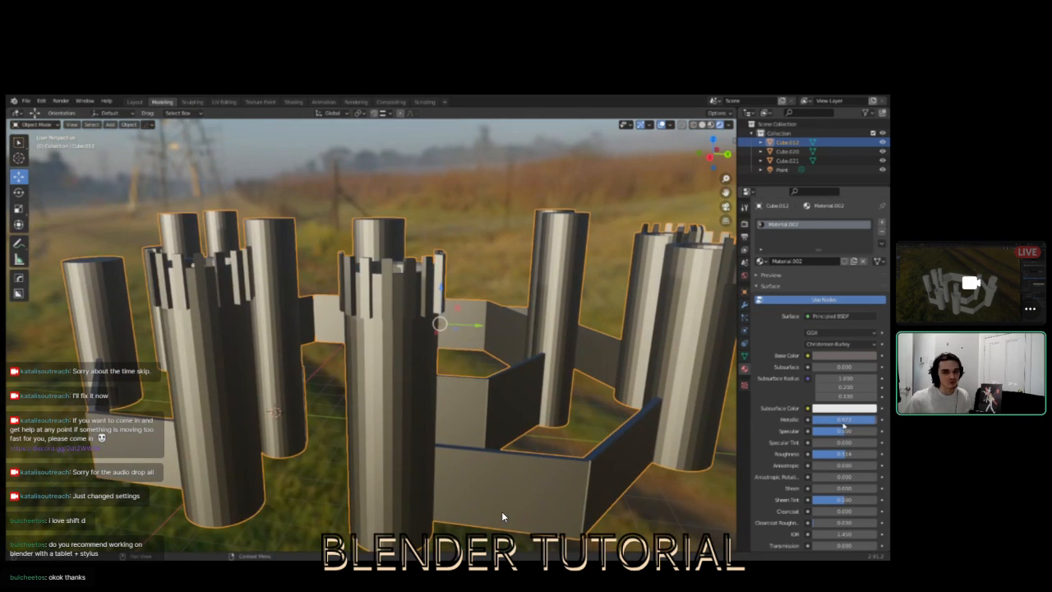
pyautogui.moveTo(858, 421)
pyautogui.mouseDown()
pyautogui.moveTo(812, 421)
pyautogui.moveTo(877, 421)
pyautogui.moveTo(865, 432)
pyautogui.moveTo(876, 431)
pyautogui.moveTo(844, 431)
pyautogui.moveTo(825, 419)
pyautogui.moveTo(877, 430)
pyautogui.moveTo(828, 431)
pyautogui.moveTo(857, 431)
pyautogui.mouseUp()
# - Apply smooth shading to the joined castle
pyautogui.moveTo(682, 331); pyautogui.dragTo(672, 329, button='middle')
pyautogui.scroll(-3, 526, 341)
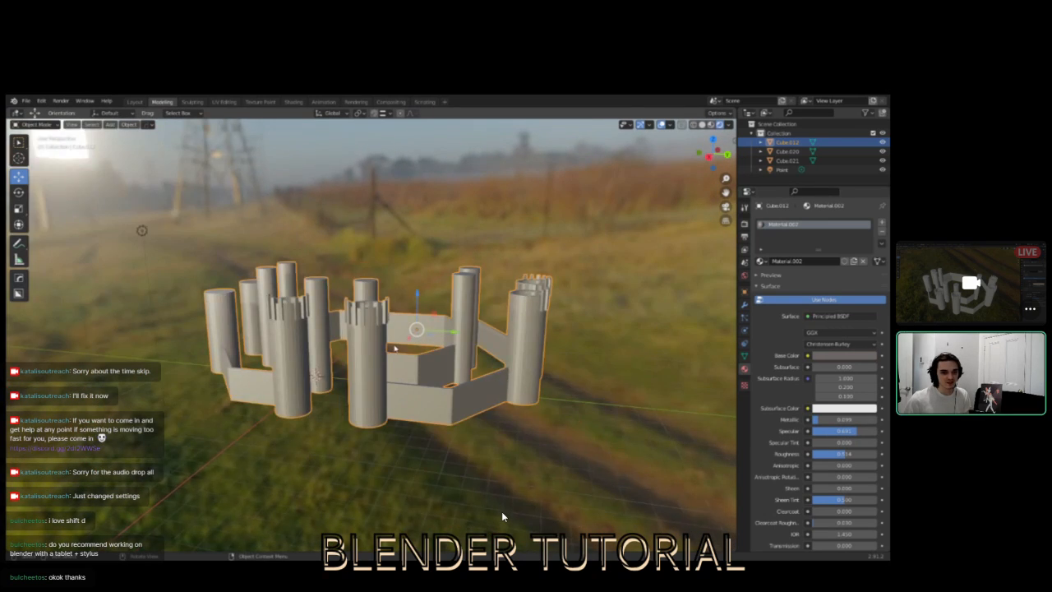
pyautogui.rightClick(349, 353)
pyautogui.click(349, 351)
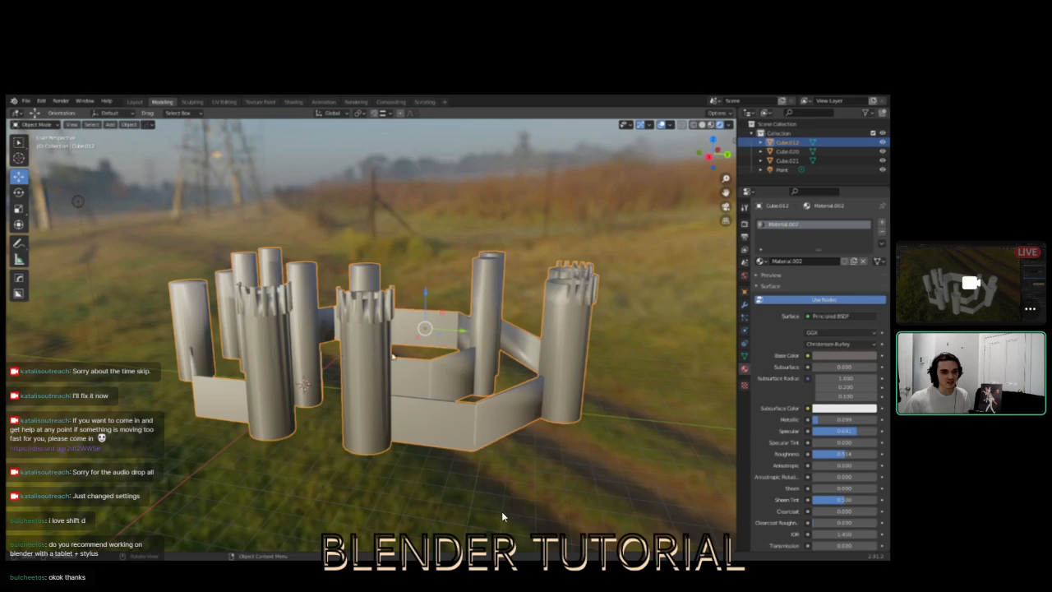
# - Inspect the smoothed walls from a low close-up and raise the castle material's specular to about 0.95
pyautogui.scroll(3, 456, 352)
pyautogui.moveTo(503, 516); pyautogui.dragTo(434, 379, button='middle')
pyautogui.scroll(-3, 434, 380)
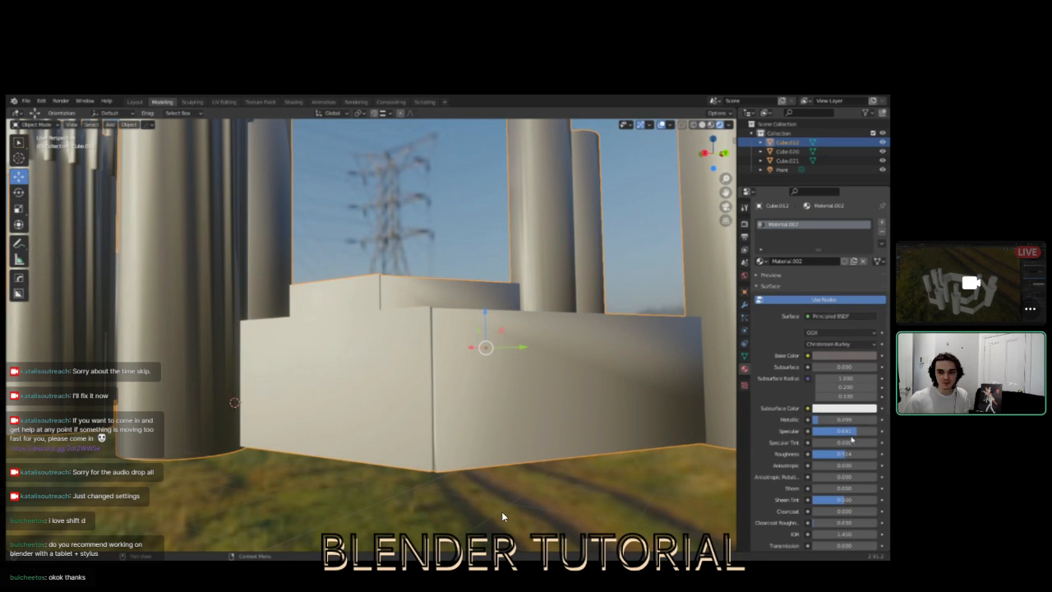
pyautogui.moveTo(851, 434)
pyautogui.mouseDown()
pyautogui.moveTo(818, 434)
pyautogui.moveTo(873, 433)
pyautogui.mouseUp()
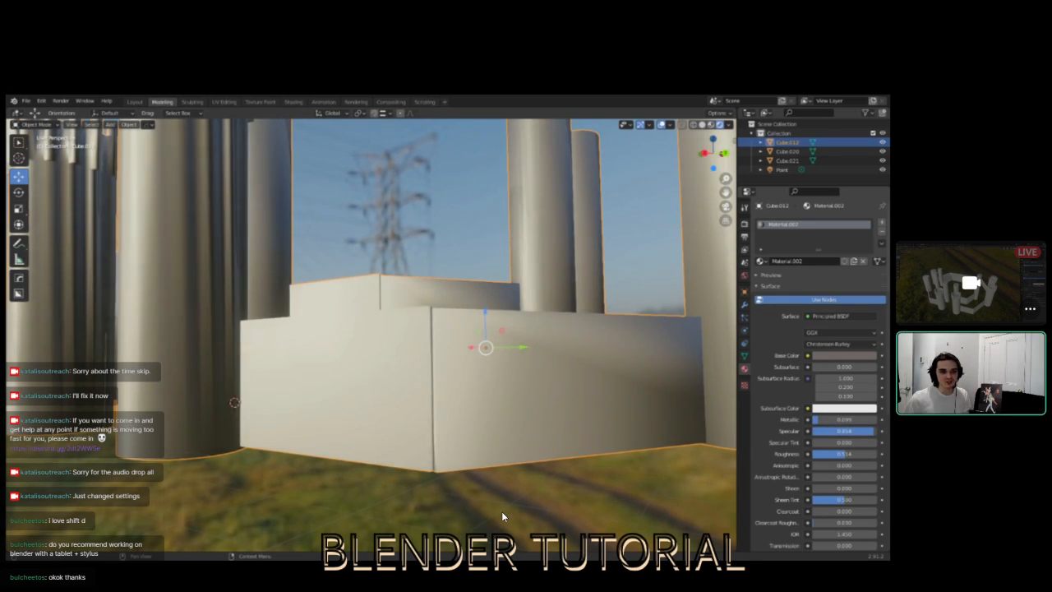
# - Apply flat shading to the joined castle
pyautogui.moveTo(371, 274); pyautogui.dragTo(405, 300, button='middle')
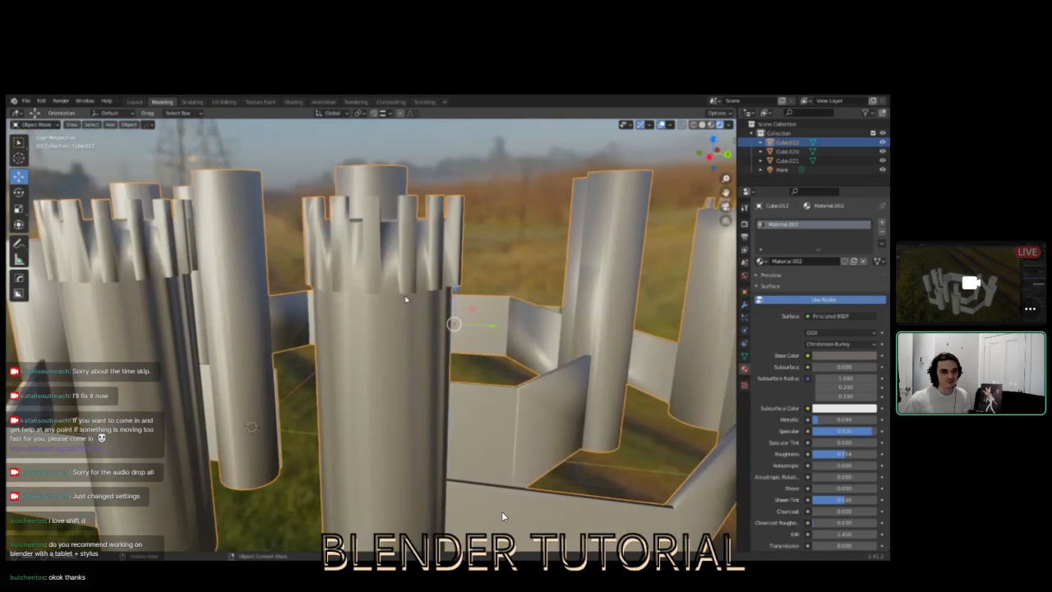
pyautogui.rightClick(368, 368)
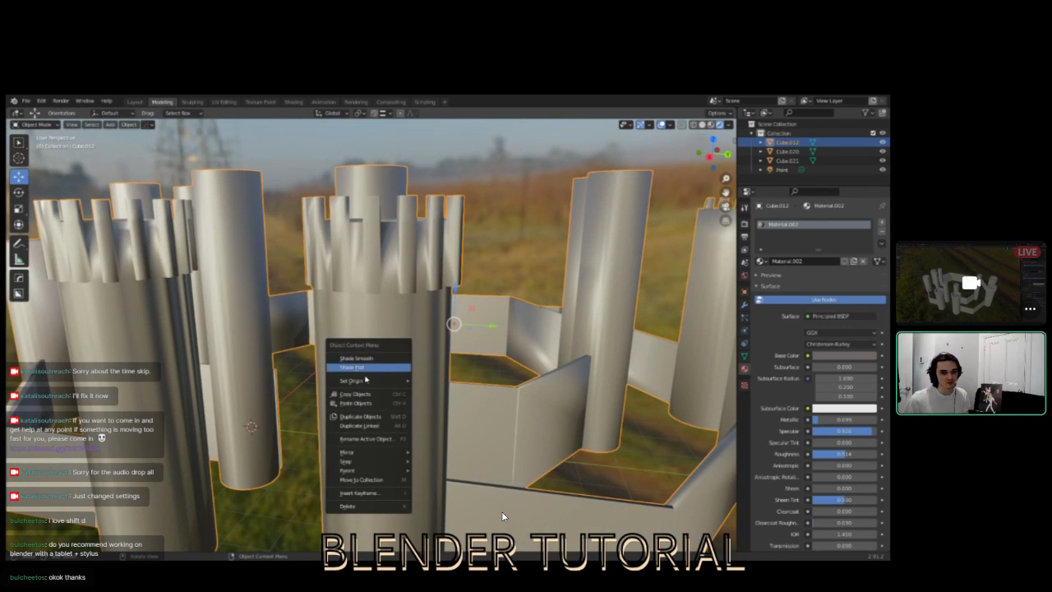
pyautogui.click(376, 369)
pyautogui.scroll(-5, 436, 354)
pyautogui.moveTo(436, 354); pyautogui.dragTo(471, 365, button='middle')
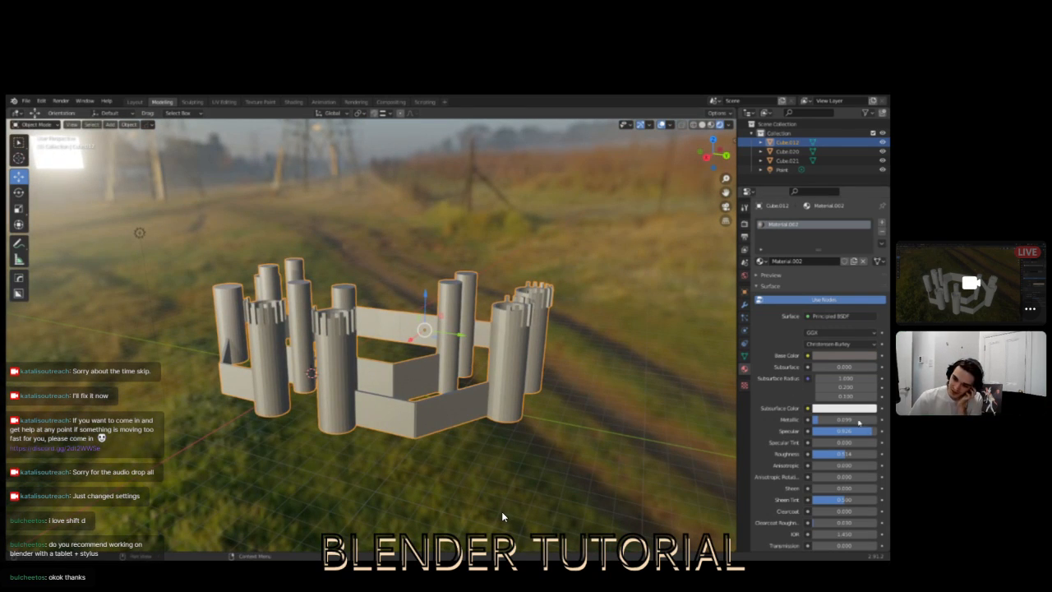
# - Try a castle material with metallic about 0.39, specular about 0.16 and zero roughness, checking the towers close up
pyautogui.moveTo(834, 421)
pyautogui.mouseDown()
pyautogui.moveTo(872, 421)
pyautogui.moveTo(826, 431)
pyautogui.moveTo(863, 432)
pyautogui.moveTo(823, 432)
pyautogui.moveTo(860, 454)
pyautogui.moveTo(821, 454)
pyautogui.moveTo(877, 454)
pyautogui.moveTo(813, 454)
pyautogui.moveTo(865, 453)
pyautogui.mouseUp()
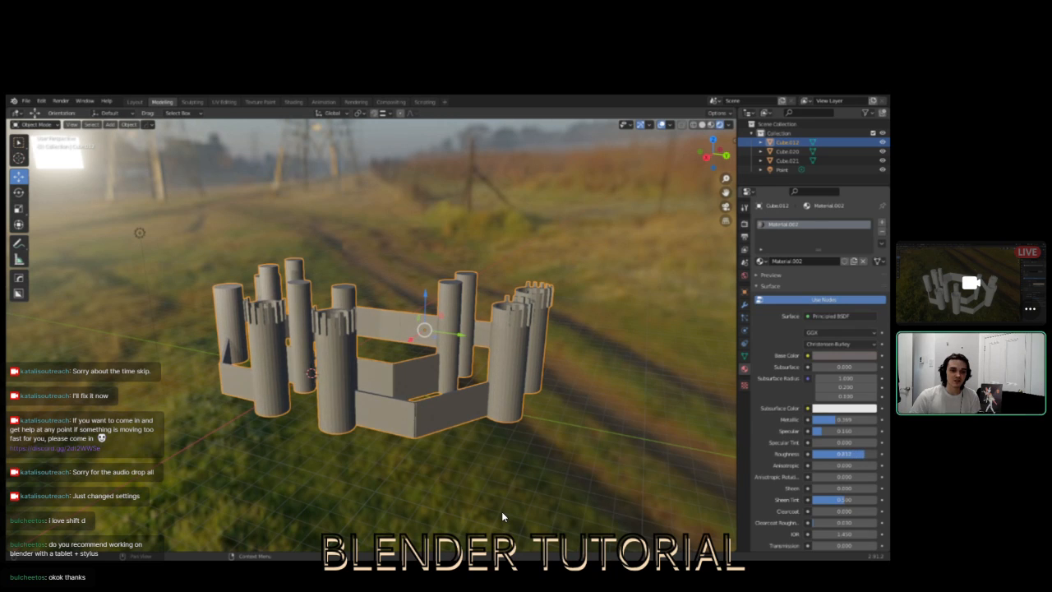
pyautogui.moveTo(370, 329); pyautogui.dragTo(551, 341, button='middle')
pyautogui.scroll(4, 410, 332)
pyautogui.moveTo(855, 456); pyautogui.dragTo(814, 455)
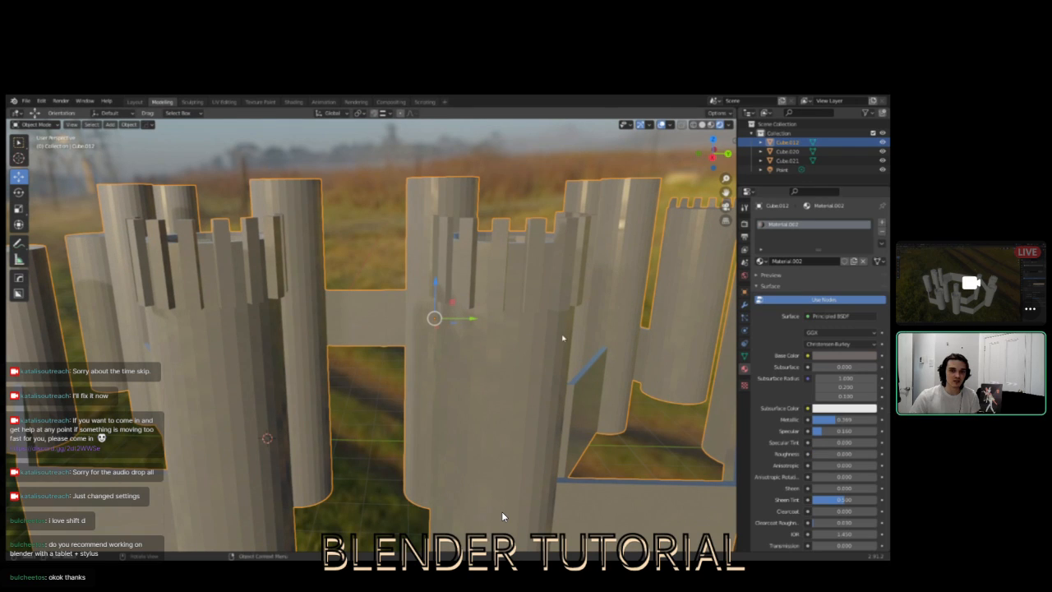
pyautogui.moveTo(529, 327); pyautogui.dragTo(488, 329, button='middle')
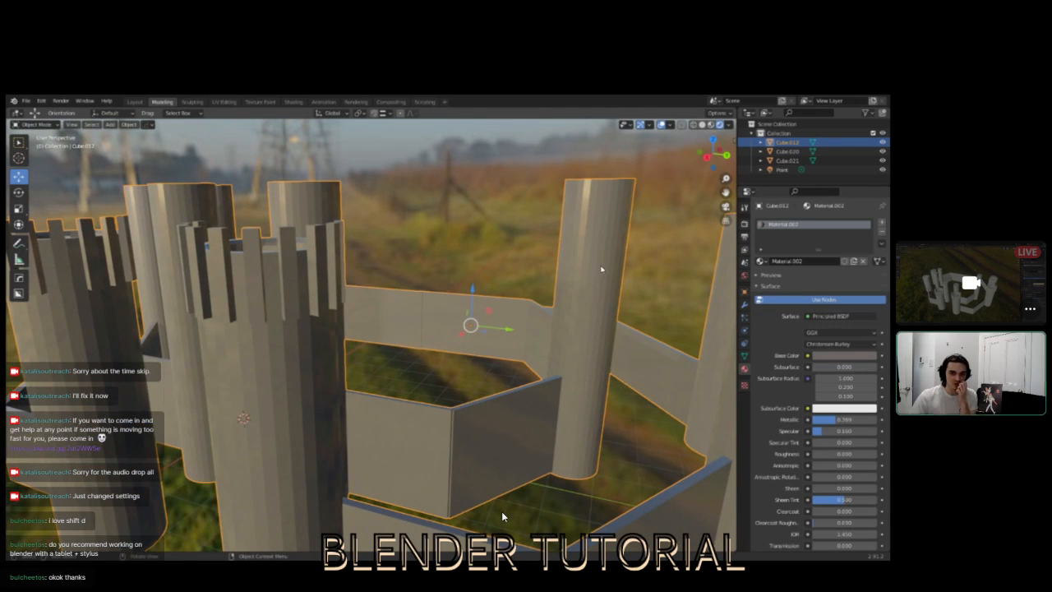
pyautogui.moveTo(594, 273); pyautogui.dragTo(582, 270, button='middle')
pyautogui.moveTo(491, 285); pyautogui.dragTo(441, 315, button='middle')
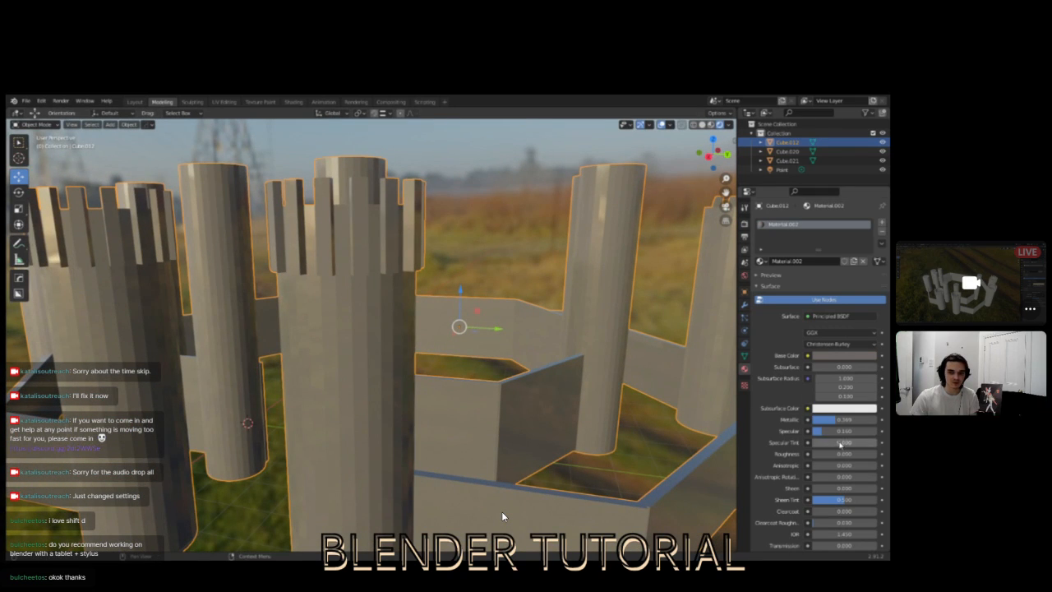
# - Try a mirror-like castle finish with metallic about 0.977 and specular at 1, viewing the towers and walls
pyautogui.moveTo(846, 421); pyautogui.dragTo(875, 420)
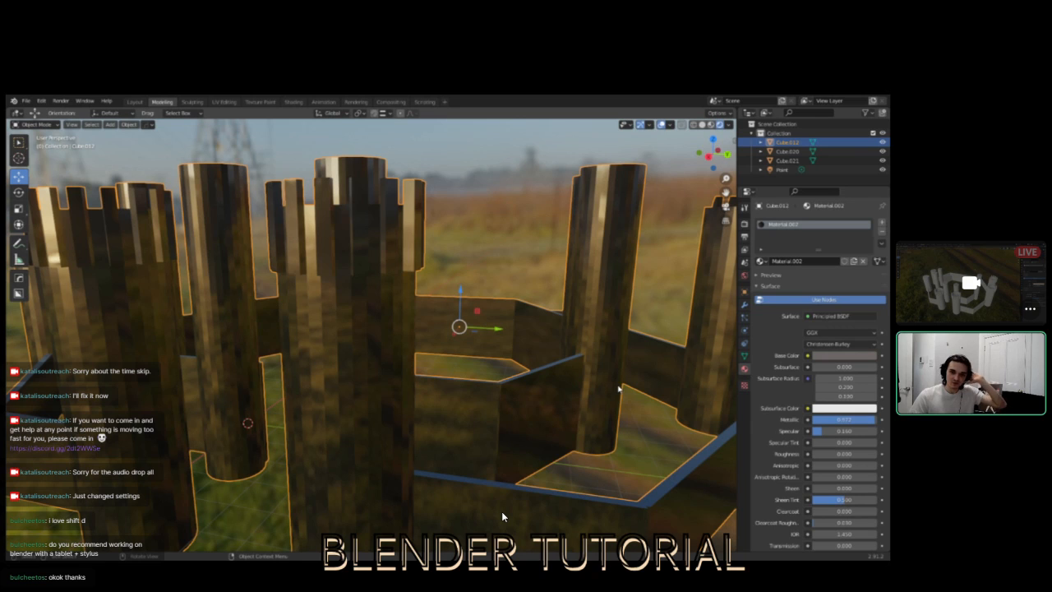
pyautogui.scroll(-2, 476, 345)
pyautogui.scroll(1, 522, 358)
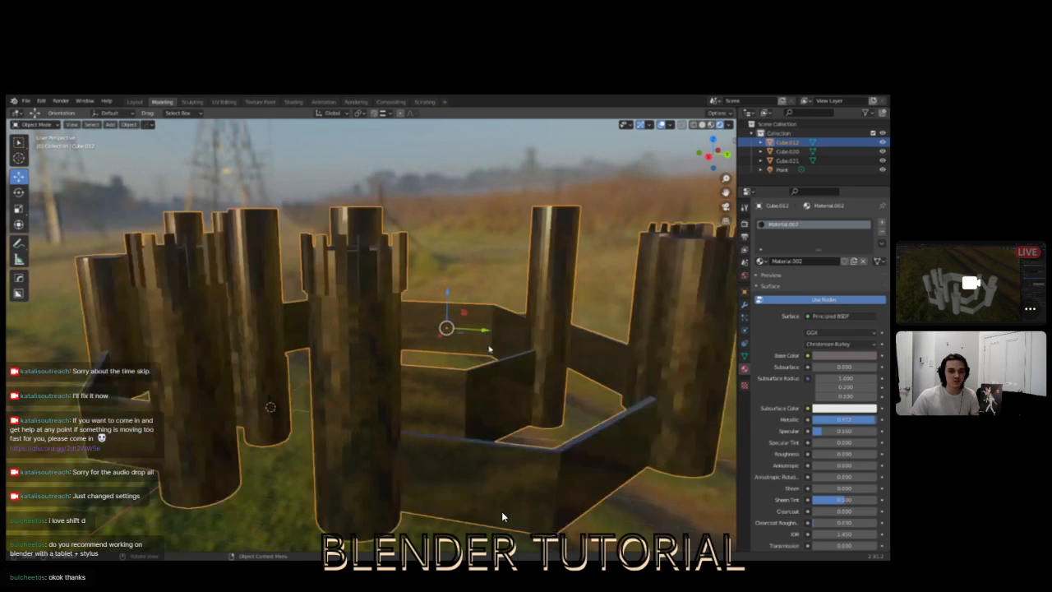
pyautogui.moveTo(555, 388); pyautogui.dragTo(396, 376, button='middle')
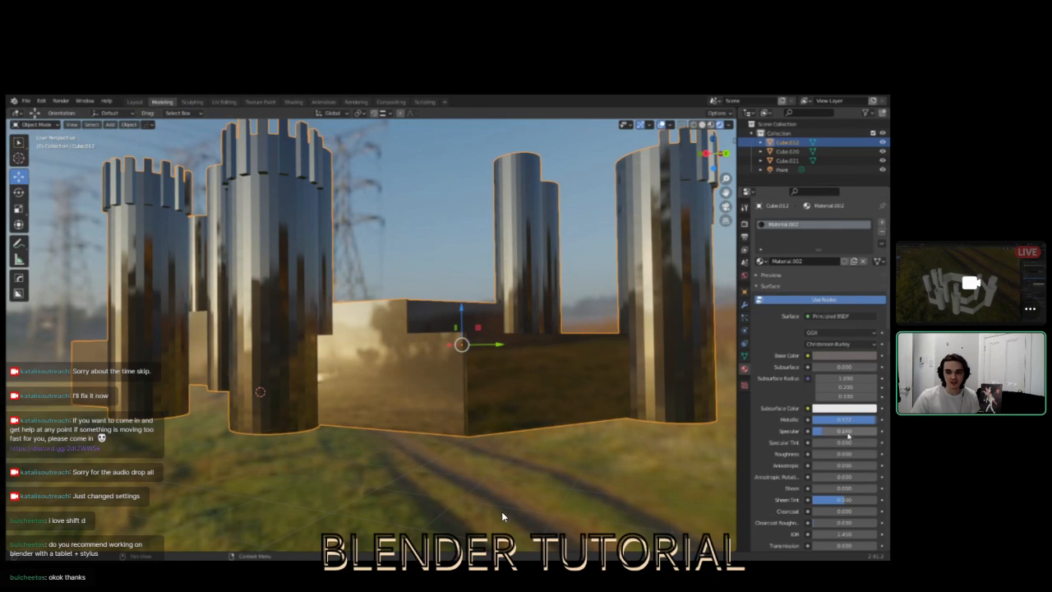
pyautogui.moveTo(844, 432); pyautogui.dragTo(890, 432)
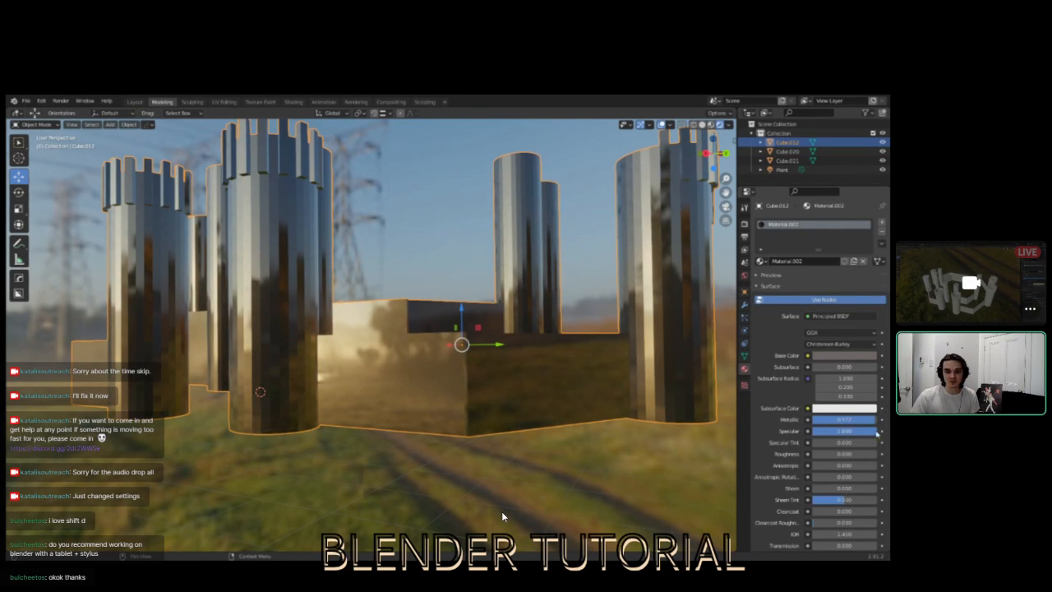
# - Give the castle material a matte finish with metallic 0, roughness about 0.915 and specular about 0.163
pyautogui.moveTo(834, 453); pyautogui.dragTo(896, 453)
pyautogui.moveTo(853, 422); pyautogui.dragTo(784, 420)
pyautogui.moveTo(438, 301); pyautogui.dragTo(490, 359, button='middle')
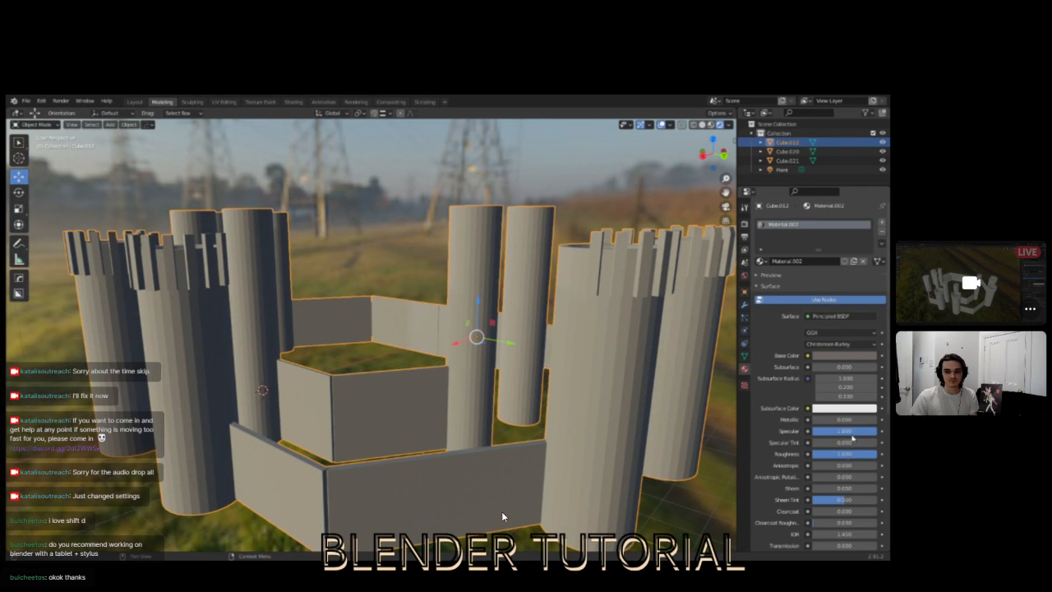
pyautogui.moveTo(834, 431)
pyautogui.mouseDown()
pyautogui.moveTo(852, 421)
pyautogui.moveTo(817, 422)
pyautogui.moveTo(816, 432)
pyautogui.mouseUp()
pyautogui.moveTo(877, 454)
pyautogui.mouseDown()
pyautogui.moveTo(844, 454)
pyautogui.moveTo(871, 454)
pyautogui.mouseUp()
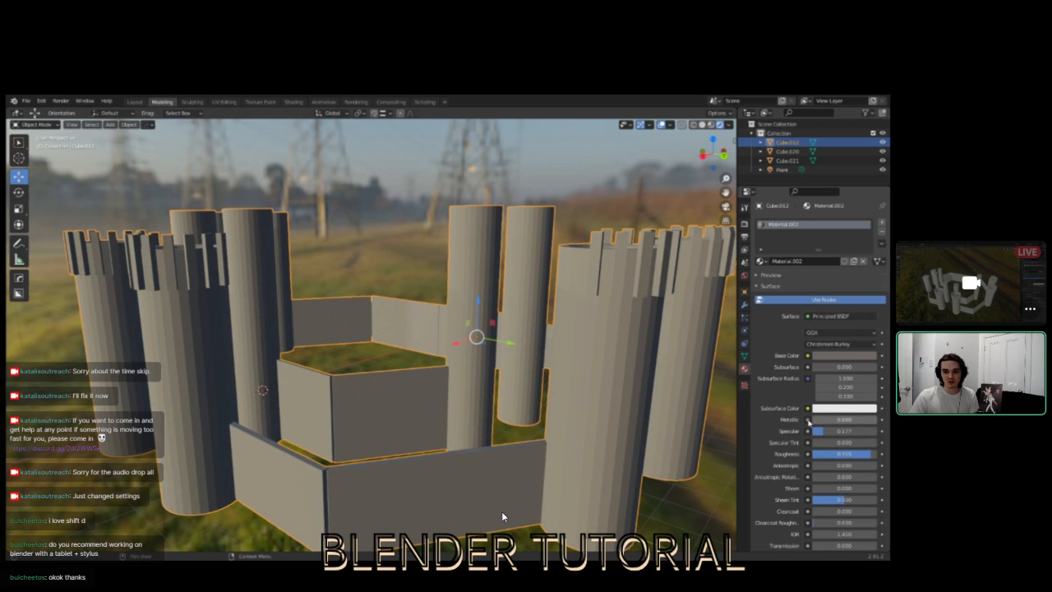
pyautogui.moveTo(836, 431); pyautogui.dragTo(813, 431)
pyautogui.scroll(-5, 516, 399)
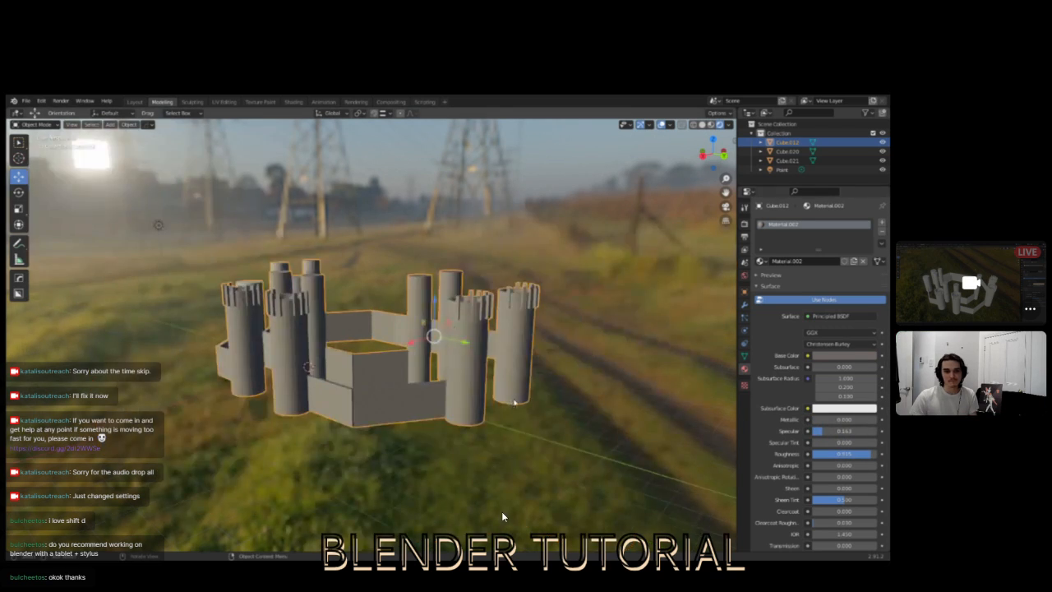
# - Deselect the castle and examine its matte finish near and far from several sides
pyautogui.click(394, 254)
pyautogui.moveTo(395, 253); pyautogui.dragTo(460, 287, button='middle')
pyautogui.scroll(3, 457, 271)
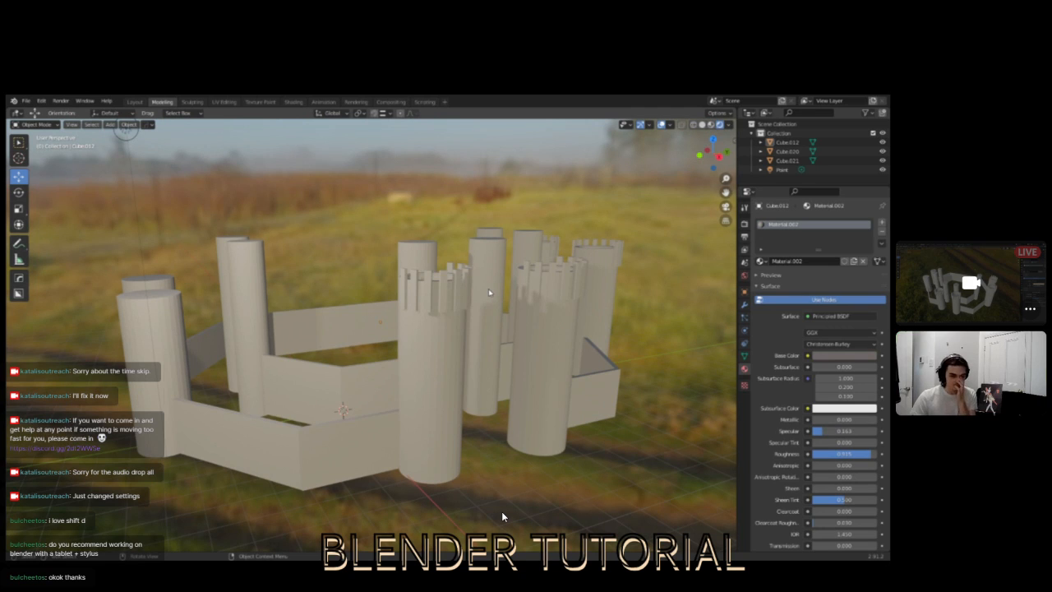
pyautogui.scroll(2, 491, 294)
pyautogui.scroll(-3, 496, 293)
pyautogui.scroll(-2, 699, 297)
pyautogui.moveTo(698, 297); pyautogui.dragTo(446, 314, button='middle')
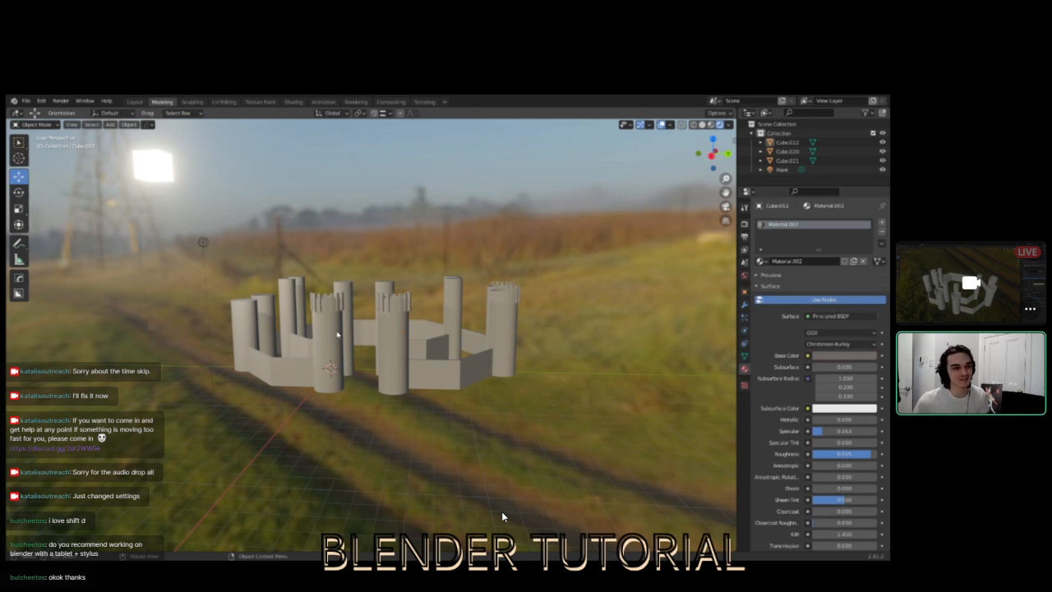
pyautogui.moveTo(408, 258); pyautogui.dragTo(391, 274, button='middle')
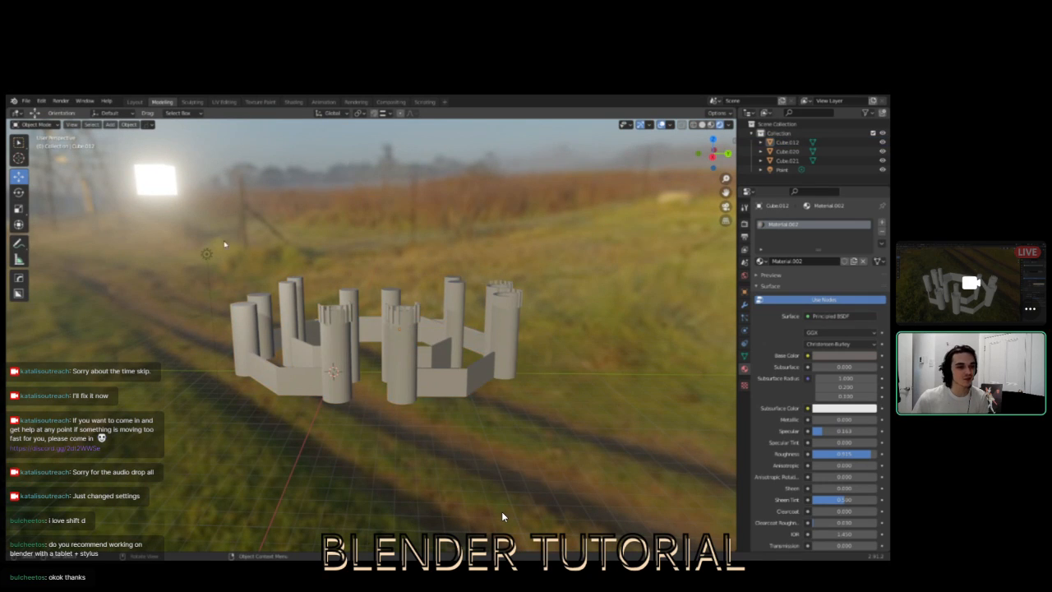
# - Select the large translucent volume cube beside the castle and move it towards the castle
pyautogui.click(208, 251)
pyautogui.click(195, 176)
pyautogui.moveTo(162, 176); pyautogui.dragTo(54, 175, button='middle')
pyautogui.keyDown('shift'); pyautogui.moveTo(128, 258); pyautogui.dragTo(373, 304, button='middle'); pyautogui.keyUp('shift')
pyautogui.click(173, 310)
pyautogui.scroll(-3, 185, 313)
pyautogui.press('g')
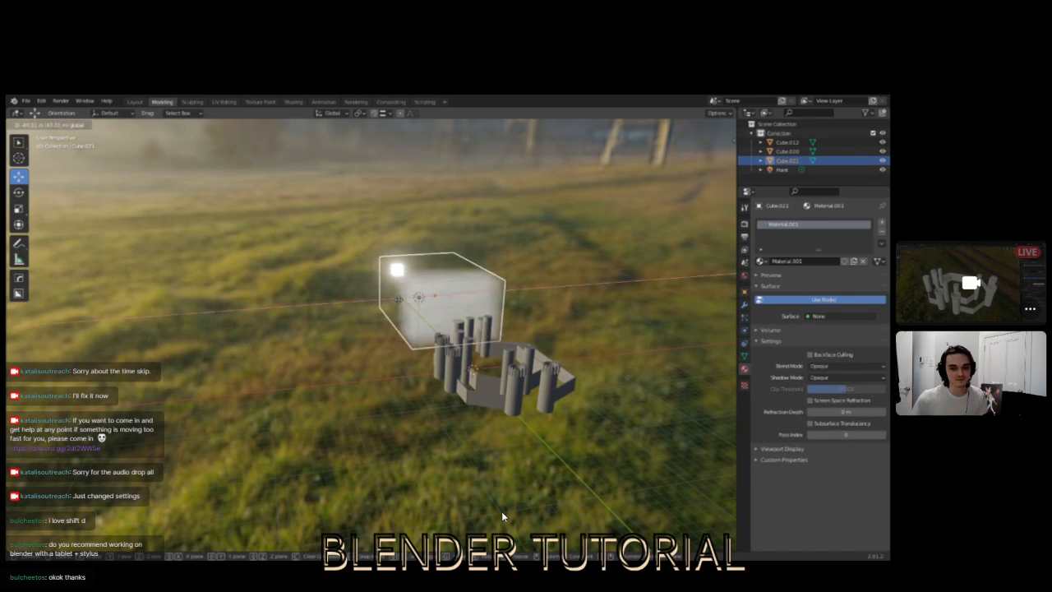
pyautogui.click(376, 460)
pyautogui.click(376, 461)
# - Shift the volume cube sideways so it encloses the whole castle, and deselect it
pyautogui.moveTo(375, 460); pyautogui.dragTo(385, 403, button='middle')
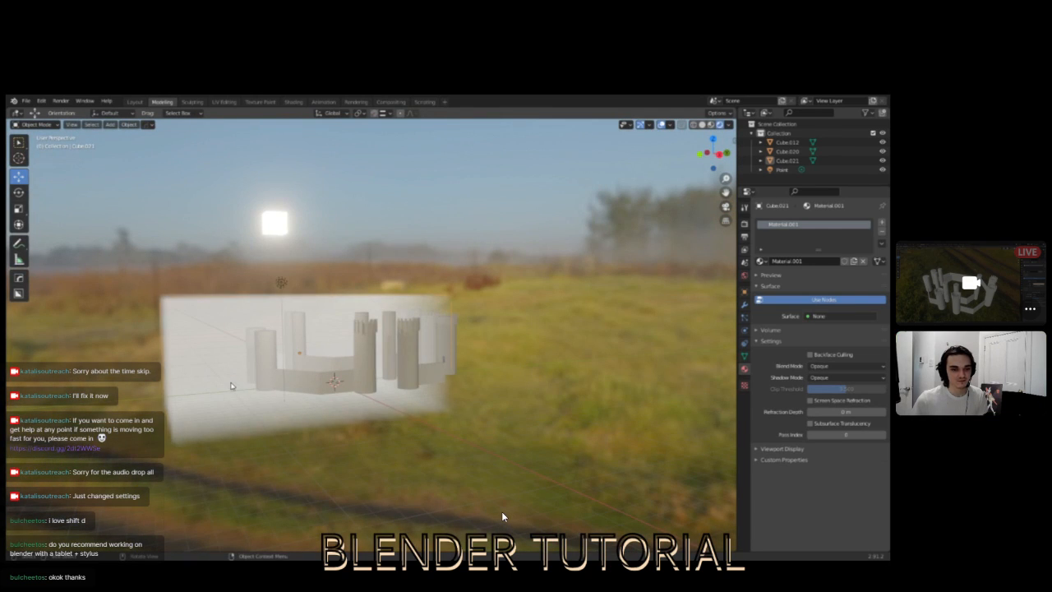
pyautogui.click(234, 386)
pyautogui.press('g')
pyautogui.moveTo(379, 349); pyautogui.dragTo(392, 348)
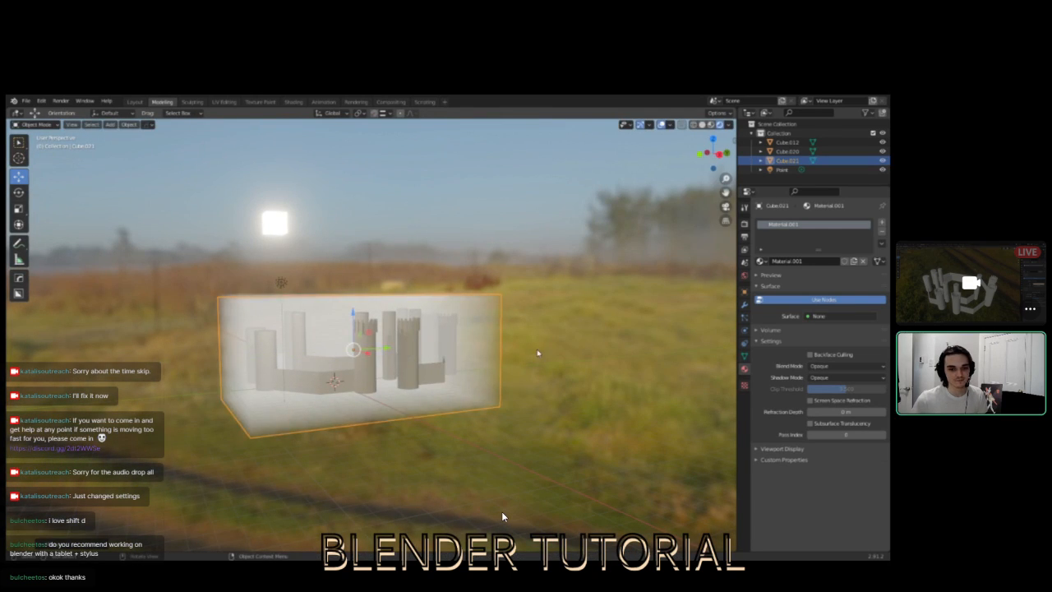
pyautogui.click(536, 354)
# - Examine the floating emissive cube and how the castle looks inside the fog volume from several angles
pyautogui.moveTo(512, 355); pyautogui.dragTo(372, 350, button='middle')
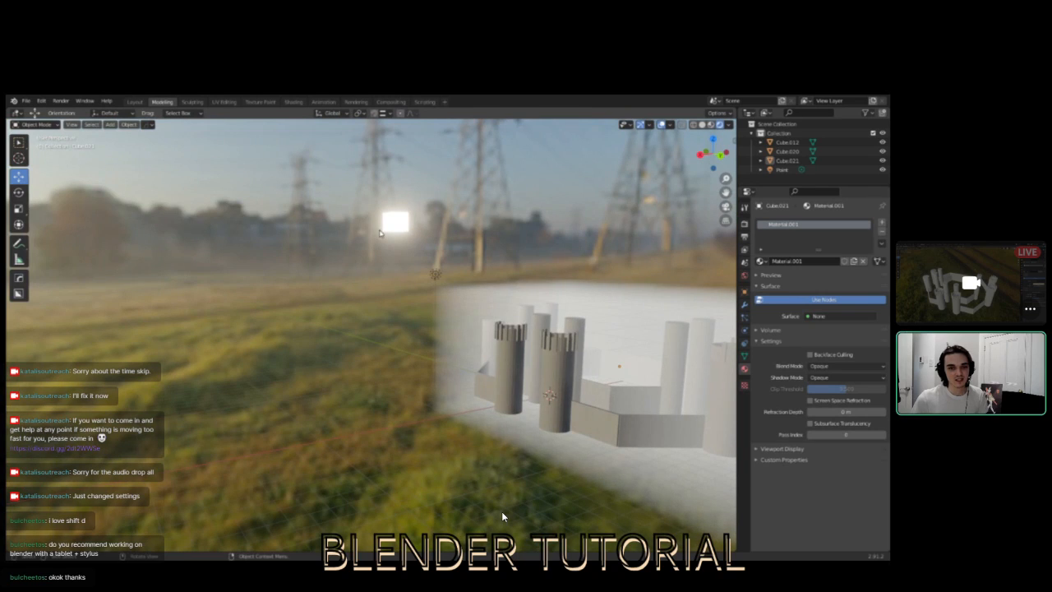
pyautogui.click(393, 223)
pyautogui.moveTo(414, 321); pyautogui.dragTo(380, 317, button='middle')
pyautogui.keyDown('shift'); pyautogui.moveTo(462, 328); pyautogui.dragTo(389, 329, button='middle'); pyautogui.keyUp('shift')
pyautogui.moveTo(227, 401); pyautogui.dragTo(338, 440)
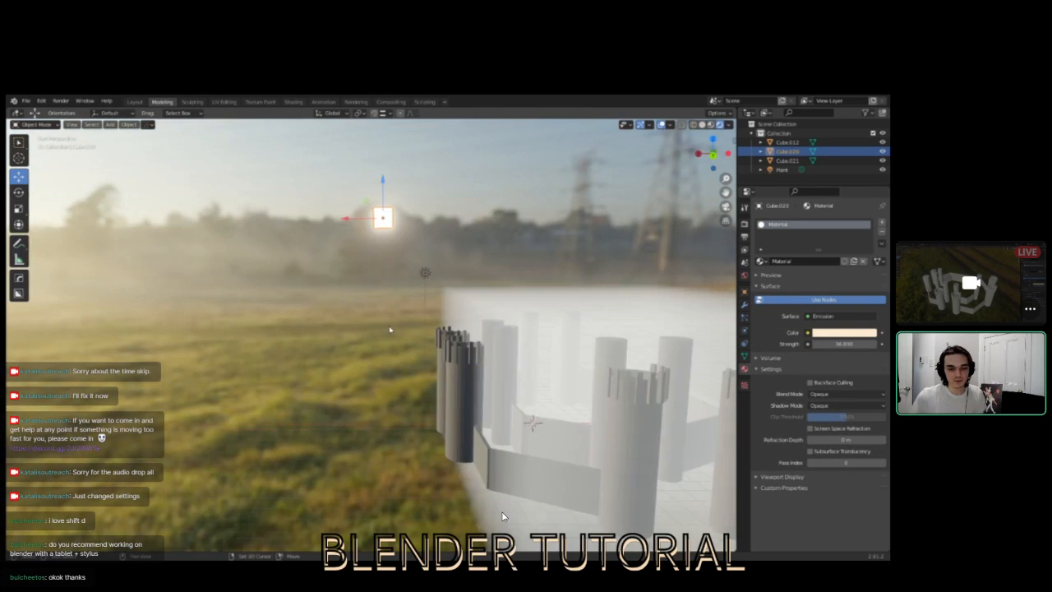
pyautogui.moveTo(311, 405); pyautogui.dragTo(432, 383, button='middle')
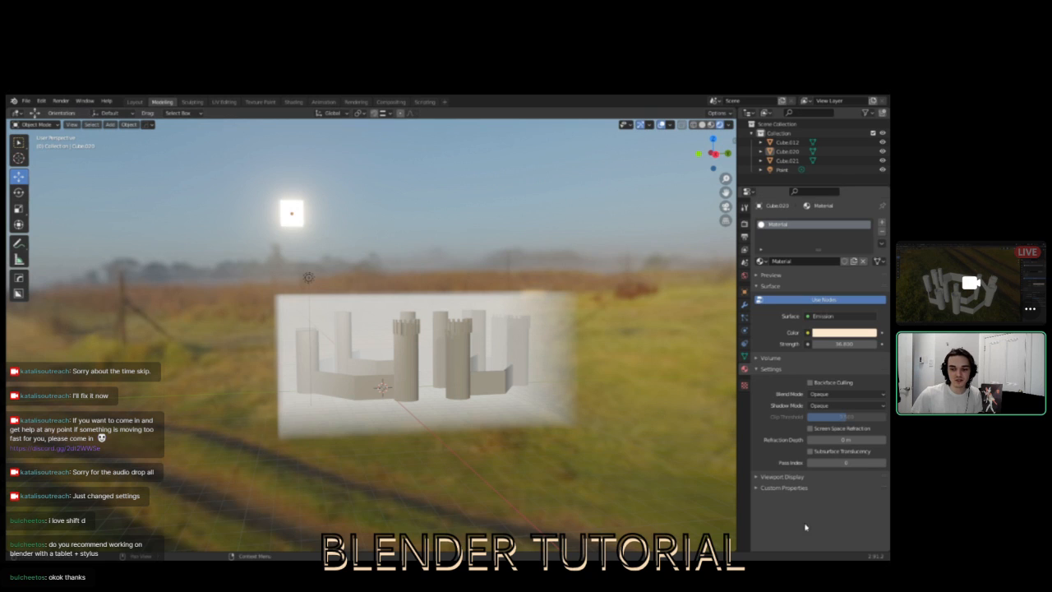
pyautogui.moveTo(437, 364); pyautogui.dragTo(500, 405, button='middle')
pyautogui.scroll(3, 504, 406)
pyautogui.moveTo(582, 402); pyautogui.dragTo(436, 385, button='middle')
pyautogui.scroll(-4, 392, 403)
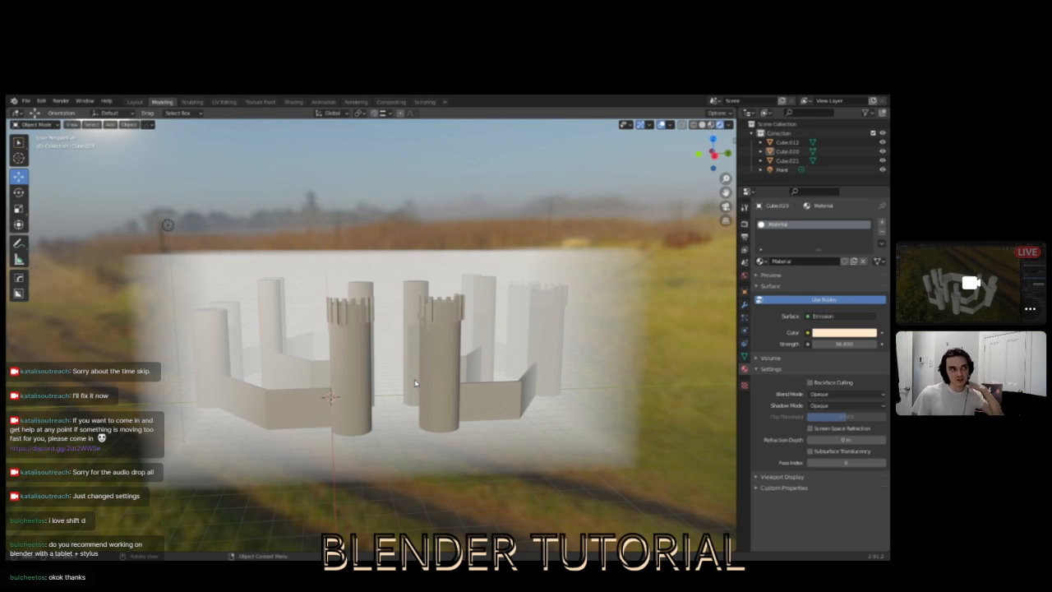
pyautogui.moveTo(415, 383)
pyautogui.mouseDown(button='middle')
pyautogui.moveTo(409, 372)
pyautogui.moveTo(434, 373)
pyautogui.mouseUp(button='middle')
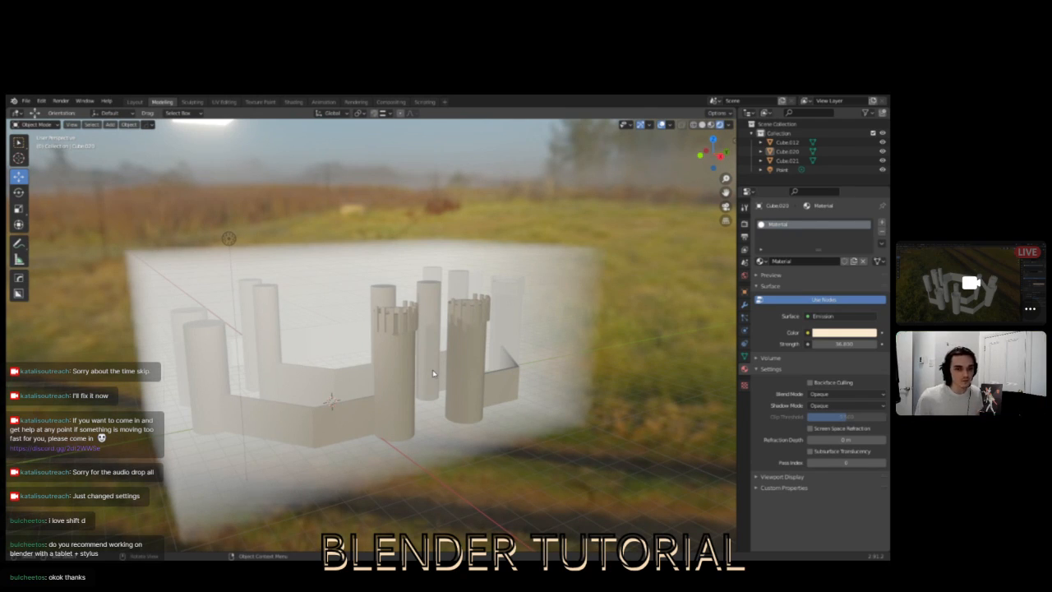
pyautogui.moveTo(436, 346); pyautogui.dragTo(374, 323, button='middle')
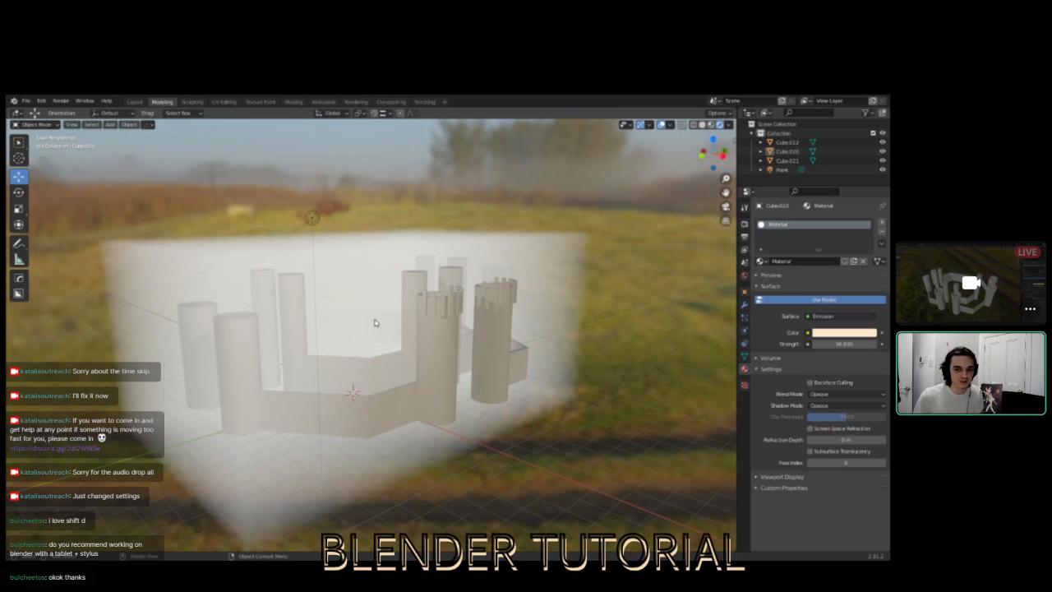
pyautogui.moveTo(374, 323); pyautogui.dragTo(445, 334, button='middle')
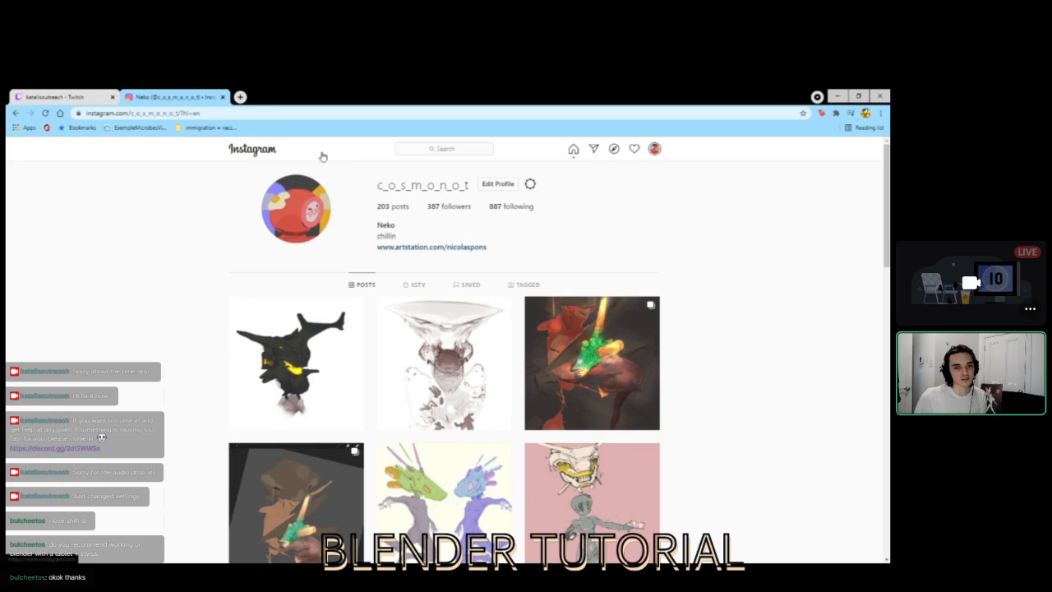
# - Switch to the Instagram profile in the browser and highlight its username, clearing the selection when done
pyautogui.moveTo(378, 191); pyautogui.dragTo(470, 191)
pyautogui.click(379, 189)
pyautogui.moveTo(378, 189); pyautogui.dragTo(470, 191)
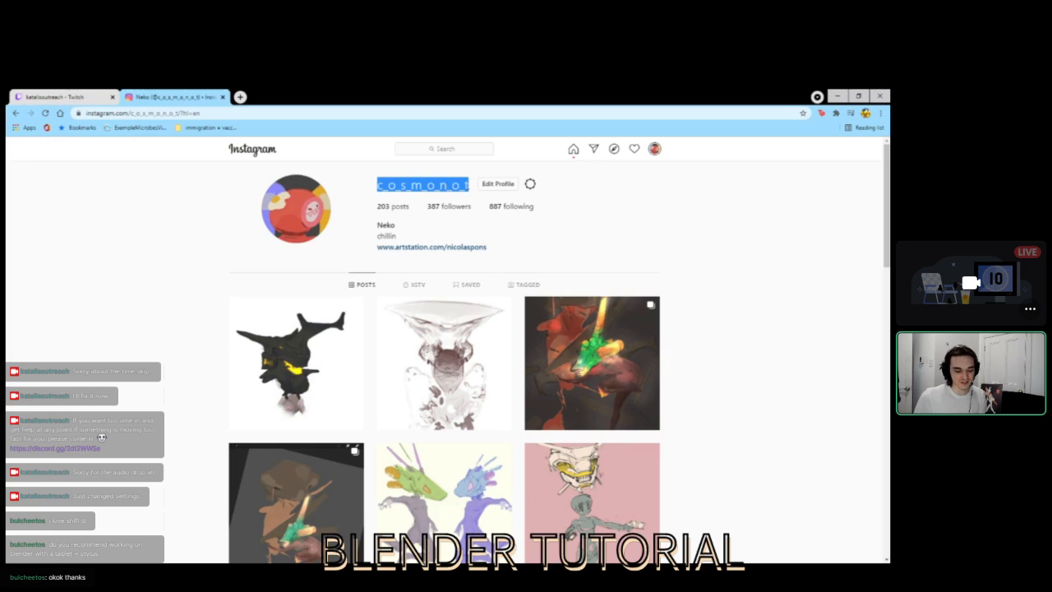
pyautogui.click(628, 230)
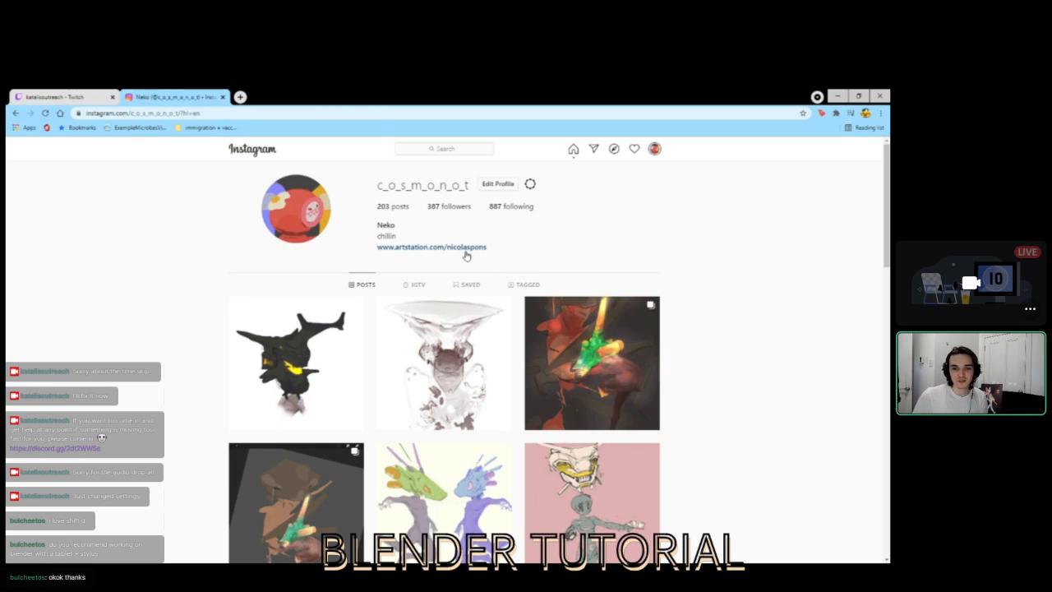
# - Browse the artwork posts down the Instagram profile page
pyautogui.scroll(-2, 502, 276)
pyautogui.scroll(2, 576, 411)
pyautogui.scroll(1, 588, 433)
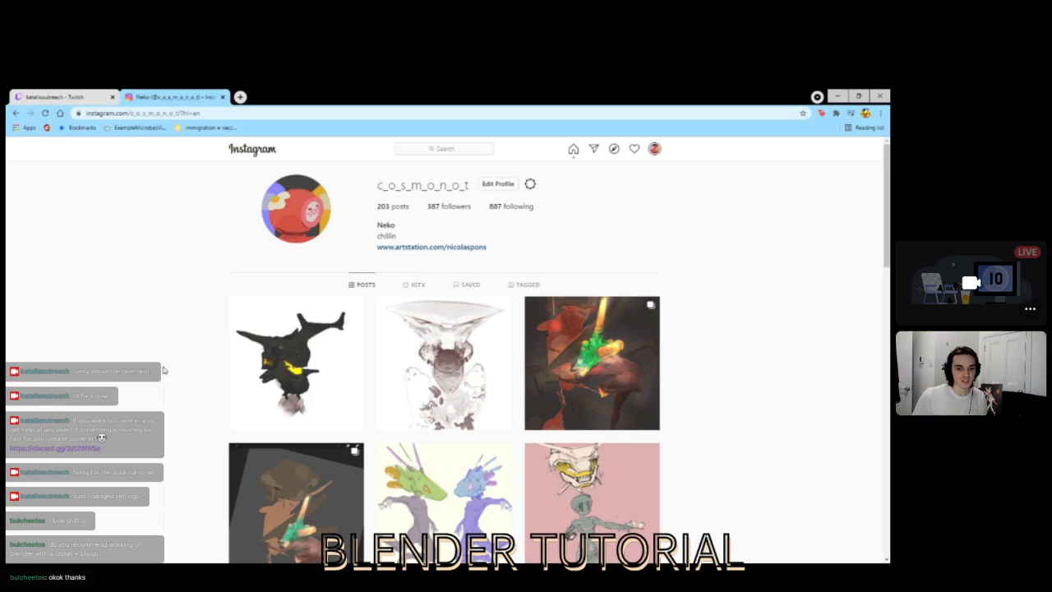
pyautogui.scroll(-2, 164, 370)
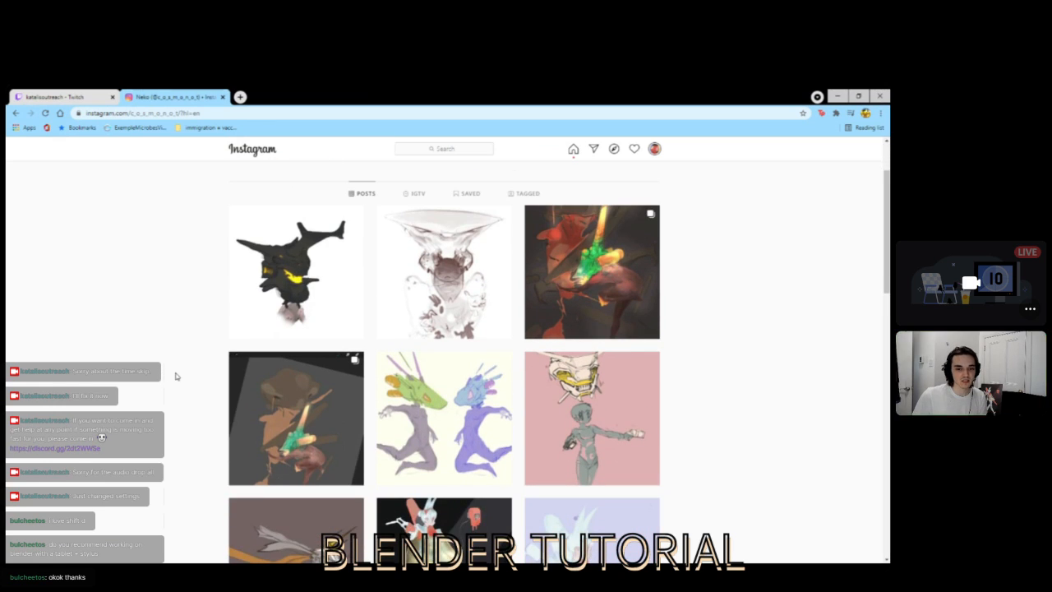
pyautogui.scroll(-6, 189, 452)
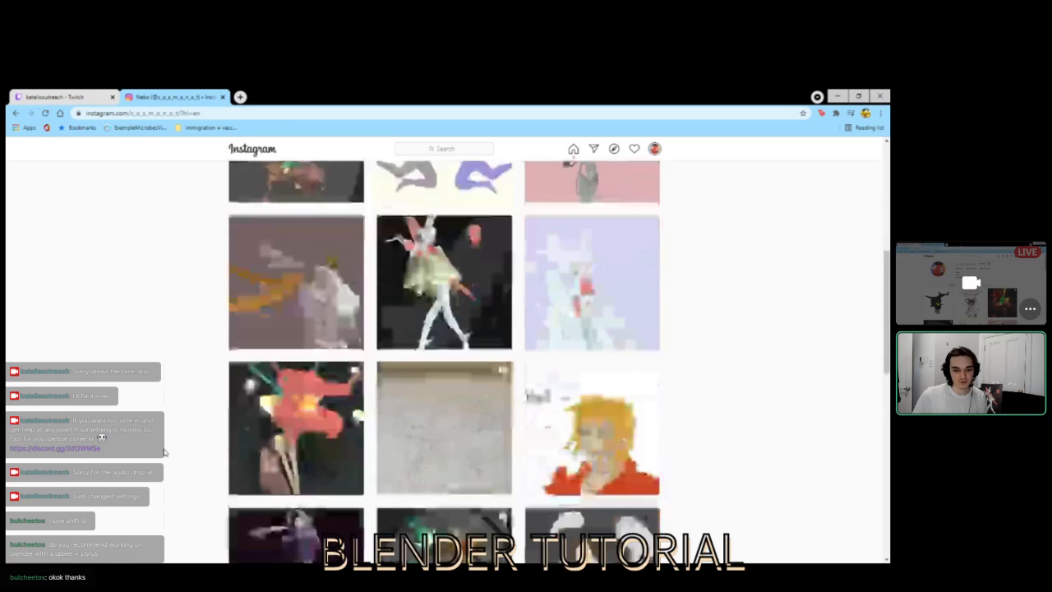
pyautogui.scroll(-5, 163, 452)
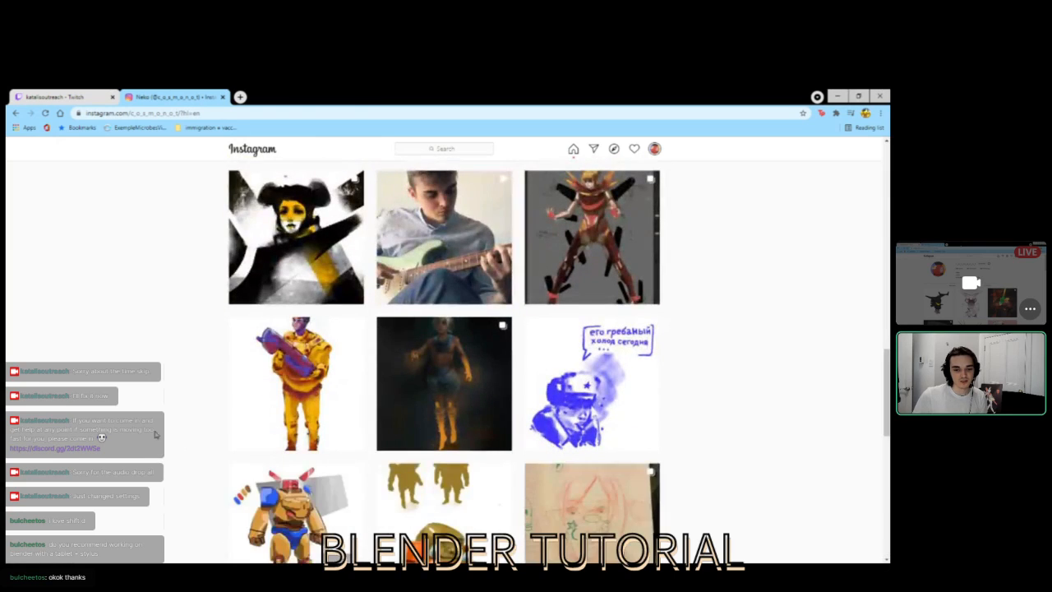
pyautogui.scroll(-5, 154, 434)
pyautogui.scroll(-10, 154, 434)
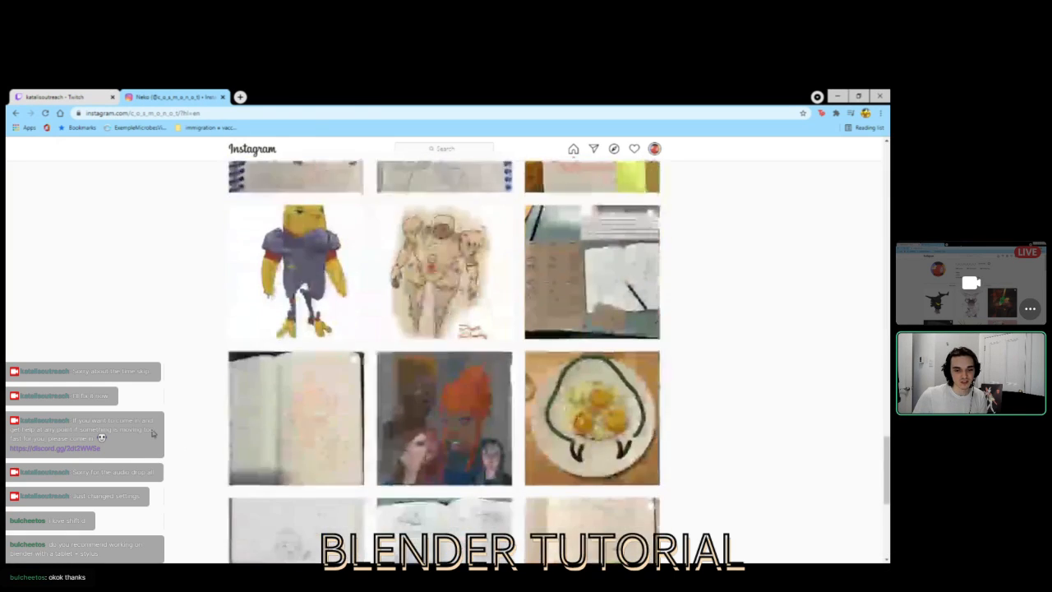
pyautogui.scroll(-10, 152, 433)
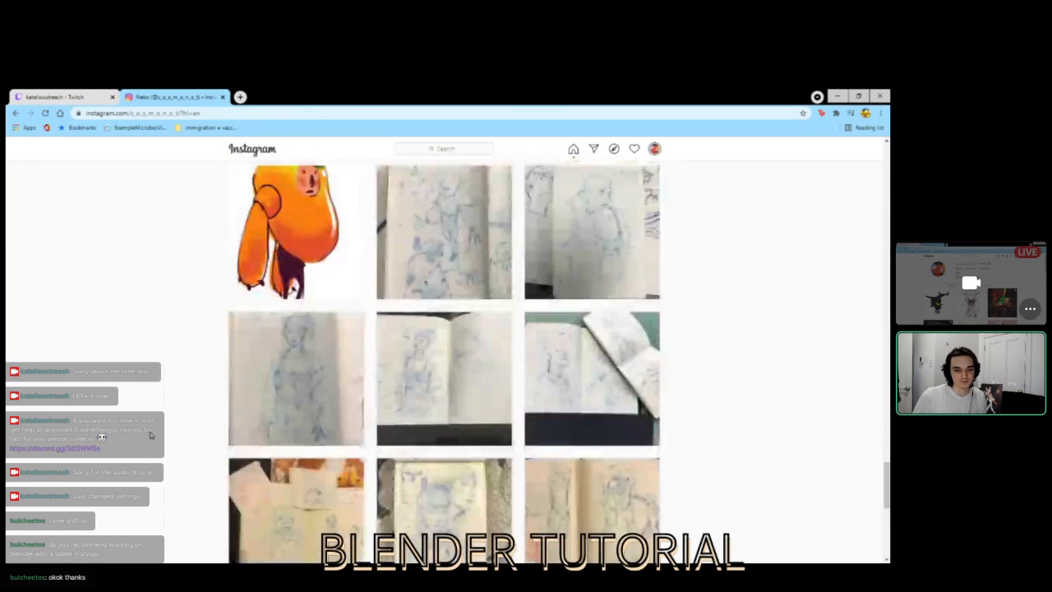
# - Open the post of the dark glowing figure from the profile grid, view its images and close it
pyautogui.scroll(-10, 182, 410)
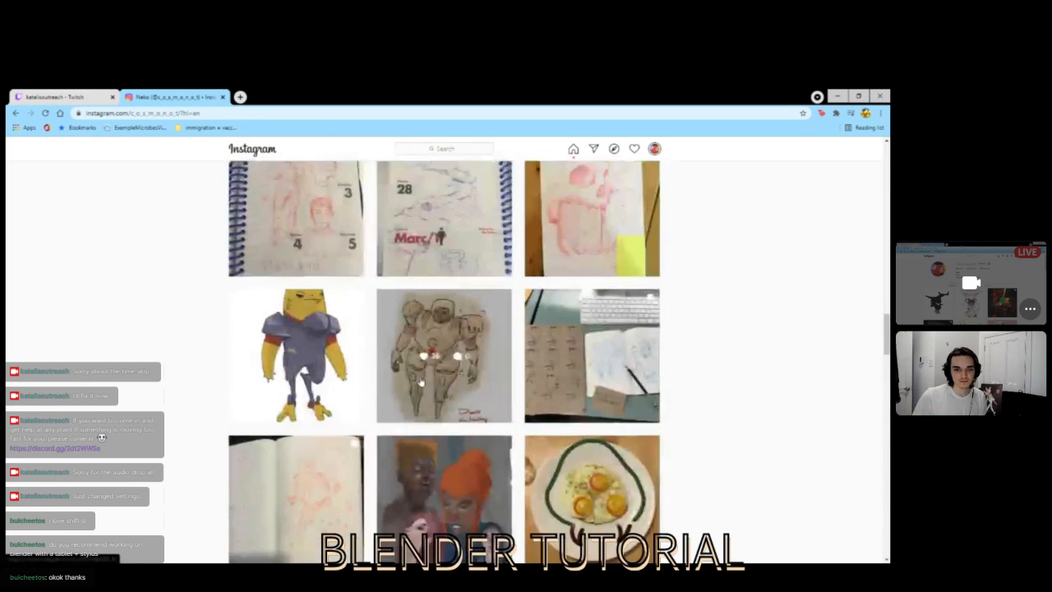
pyautogui.scroll(-10, 428, 379)
pyautogui.scroll(3, 466, 481)
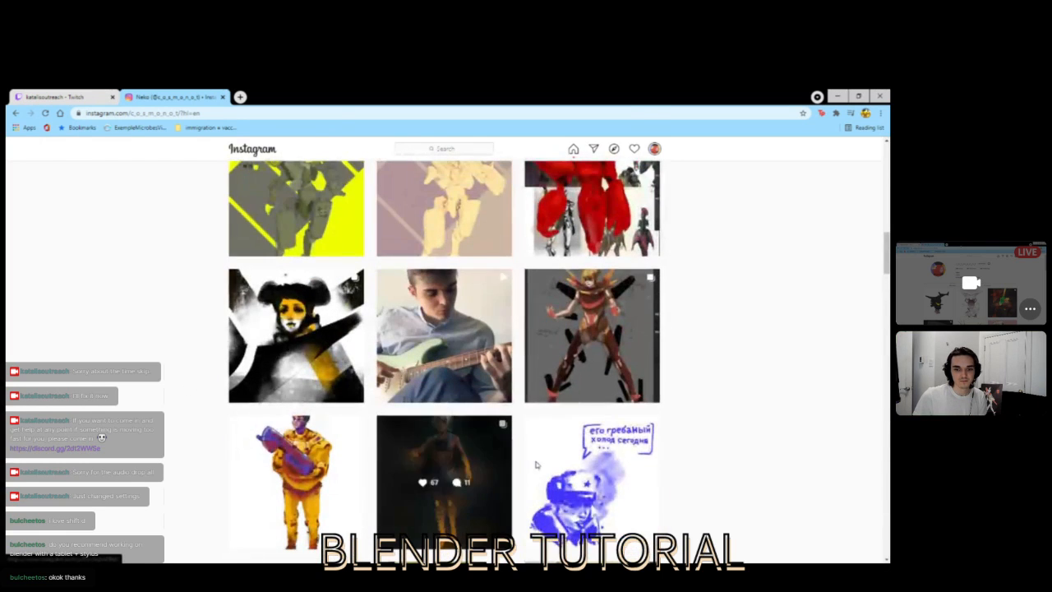
pyautogui.click(466, 481)
pyautogui.click(472, 351)
pyautogui.click(475, 353)
pyautogui.click(192, 387)
# - Open the sci-fi character and mecha design post, go through its images up to the NASA sphere, and close it
pyautogui.click(304, 465)
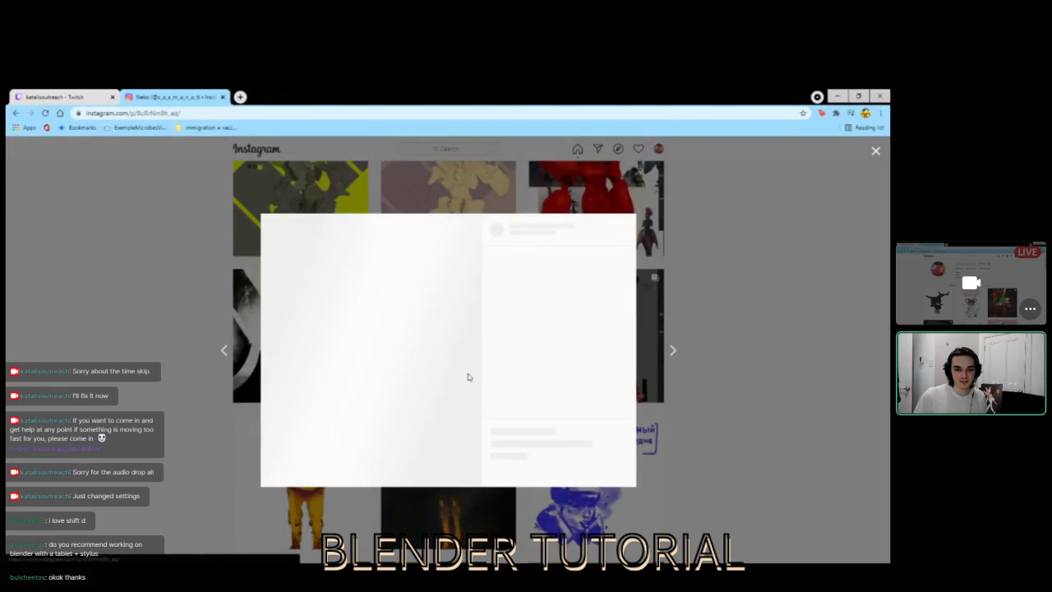
pyautogui.click(470, 355)
pyautogui.click(469, 354)
pyautogui.click(469, 354)
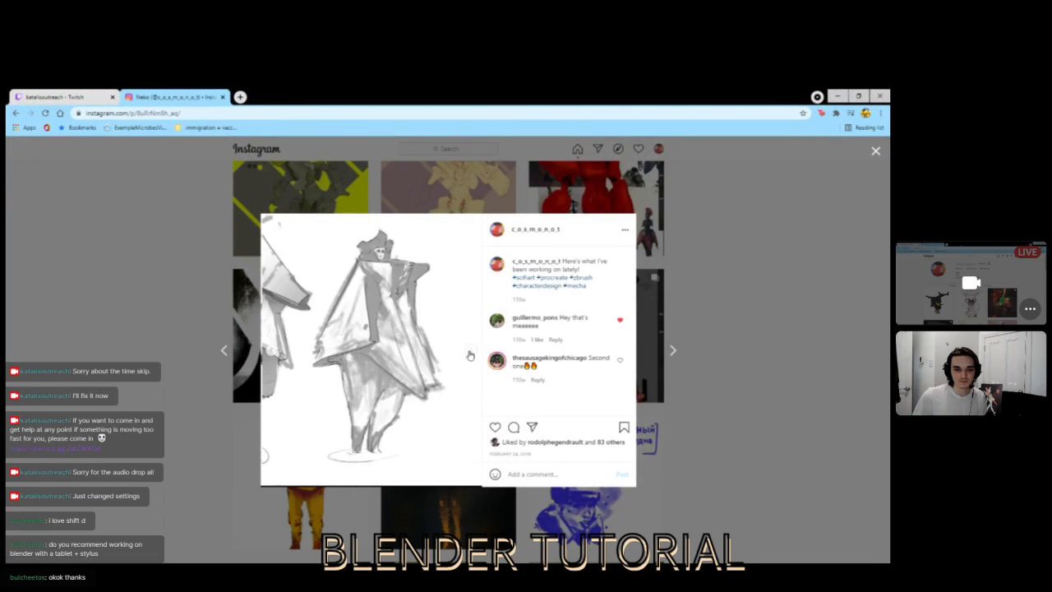
pyautogui.click(467, 355)
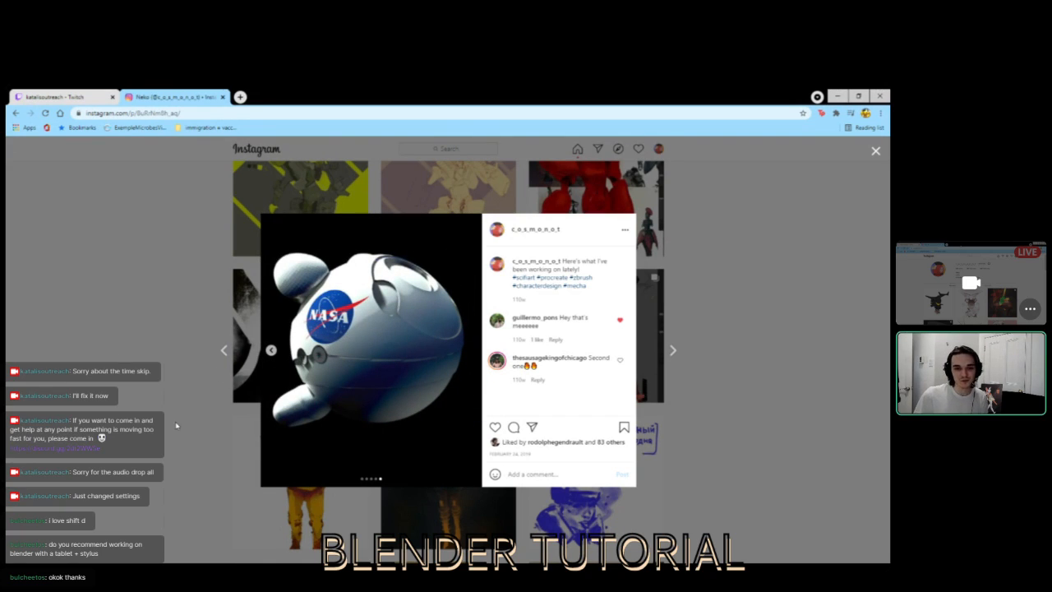
pyautogui.press('Escape')
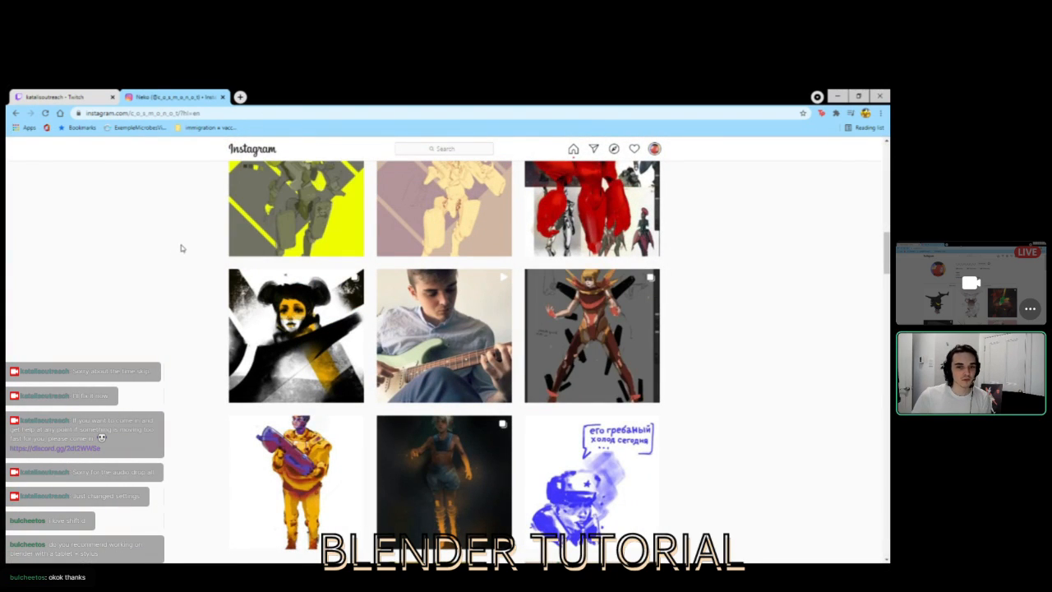
# - Open the ArtStation portfolio linked in the profile bio, look over its artwork, and return to Instagram by closing it
pyautogui.scroll(12, 181, 247)
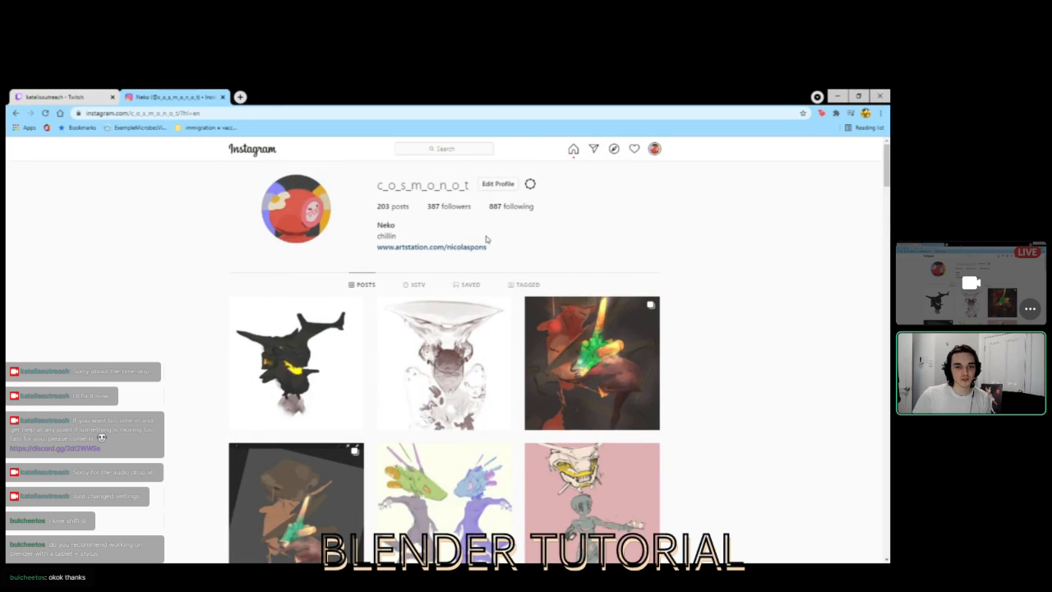
pyautogui.click(435, 247)
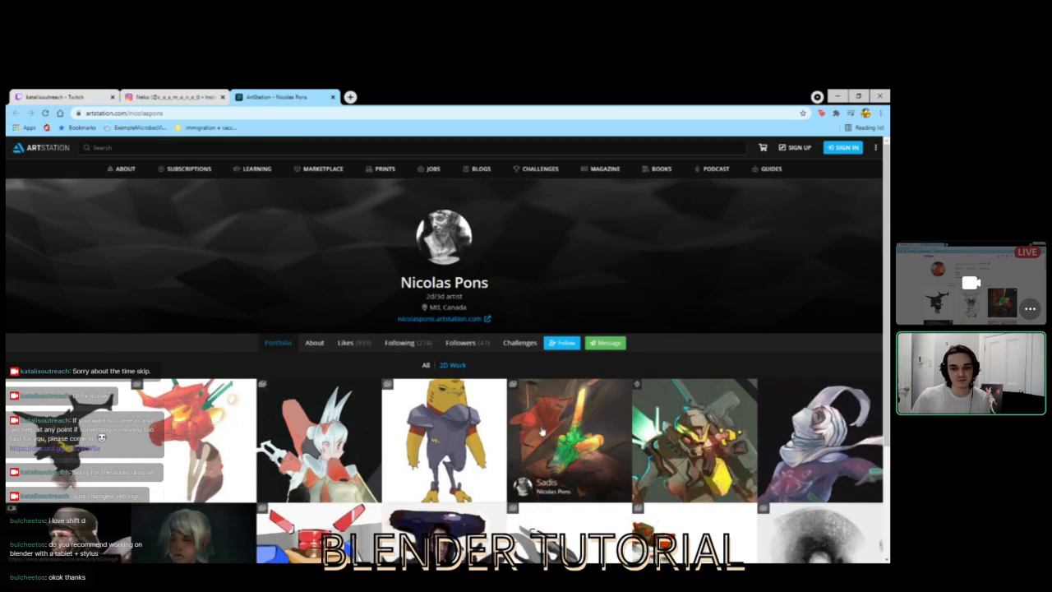
pyautogui.scroll(-3, 699, 425)
pyautogui.scroll(3, 420, 383)
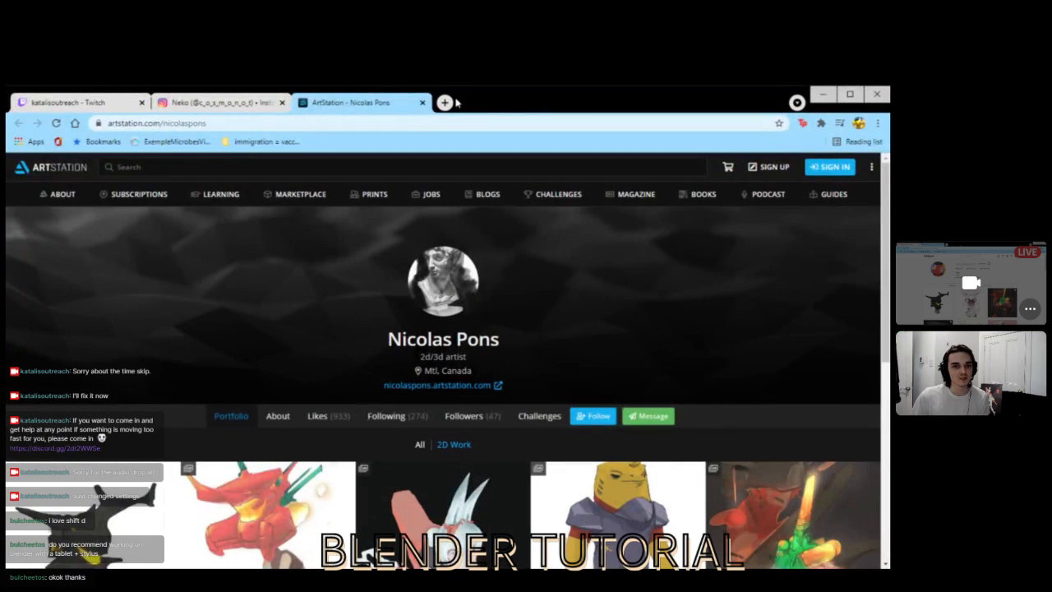
pyautogui.click(423, 102)
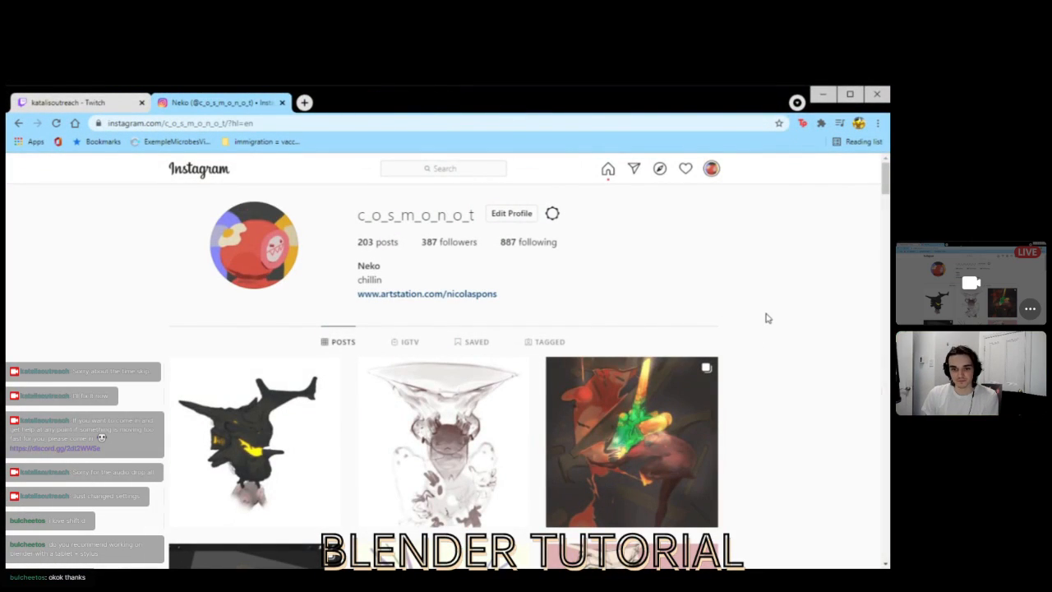